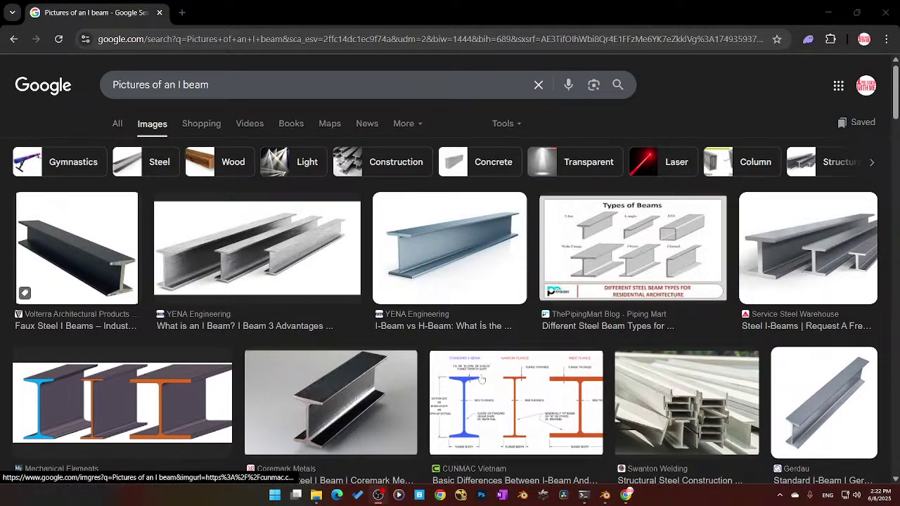
Step: Open the CUNMAC Vietnam diagram of I-beam and H-beam differences in the image results, and switch back to Blender
left_click(569, 394)
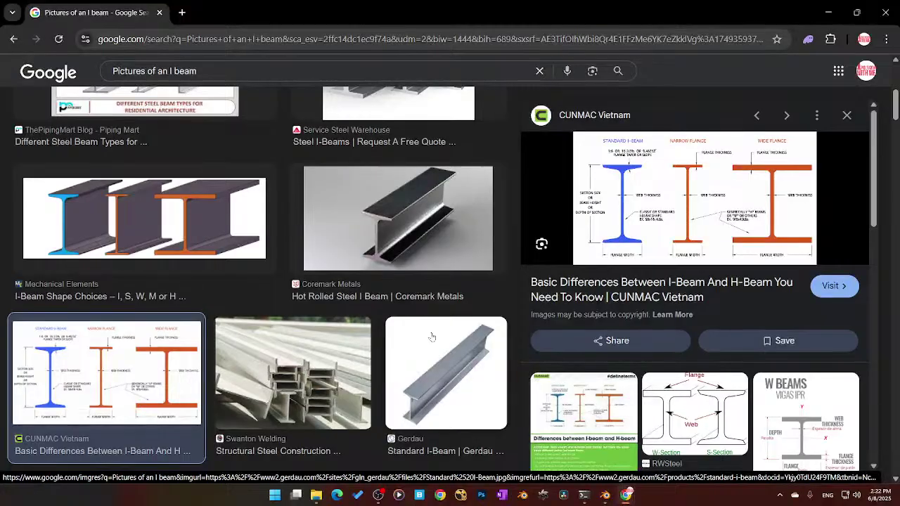
left_click(826, 15)
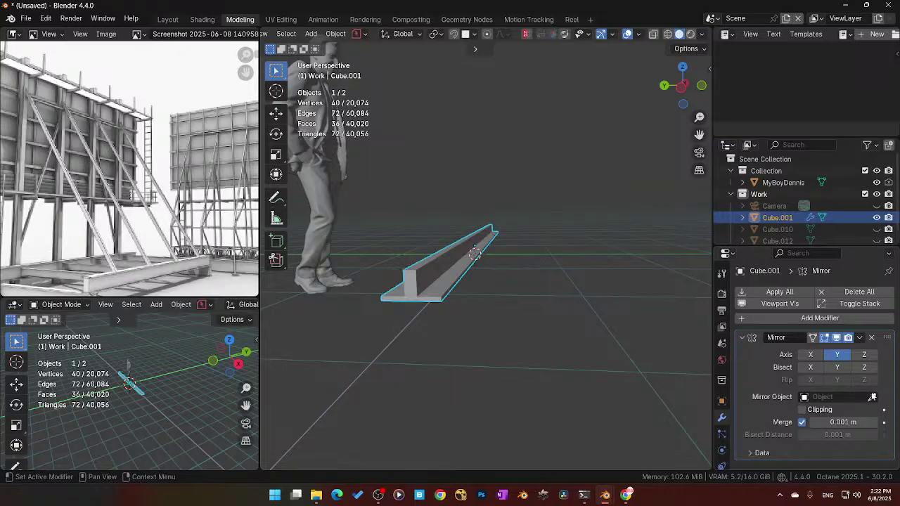
Step: Try to pick the beam as its own mirror object, and enable the Z axis in its Mirror modifier
left_click(871, 396)
left_click(457, 270)
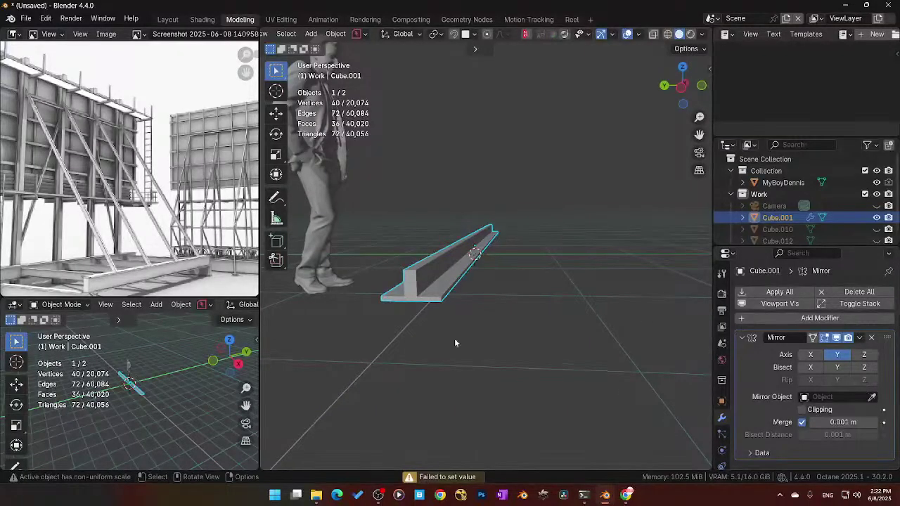
middle_click_drag(515, 318, 523, 320)
left_click(865, 354)
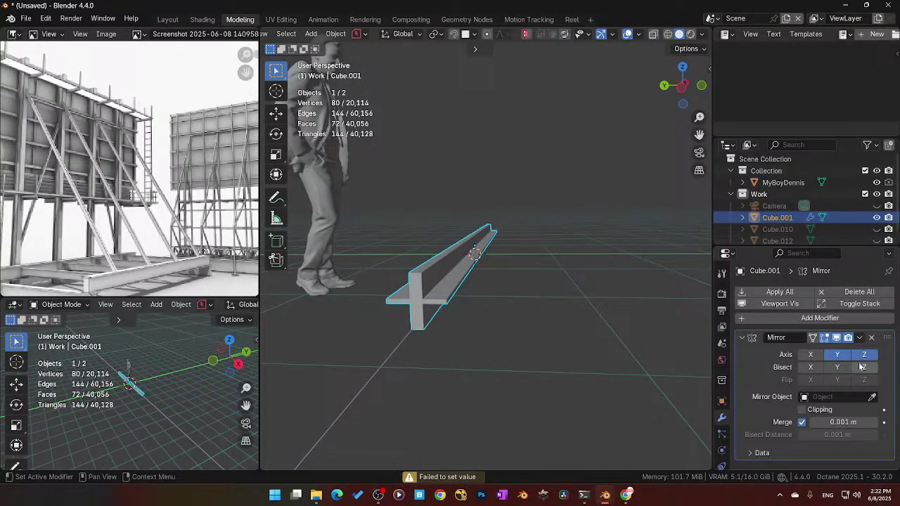
mouse_move(847, 422)
left_mouse_down()
mouse_move(859, 422)
mouse_move(843, 423)
left_mouse_up()
left_click(844, 423)
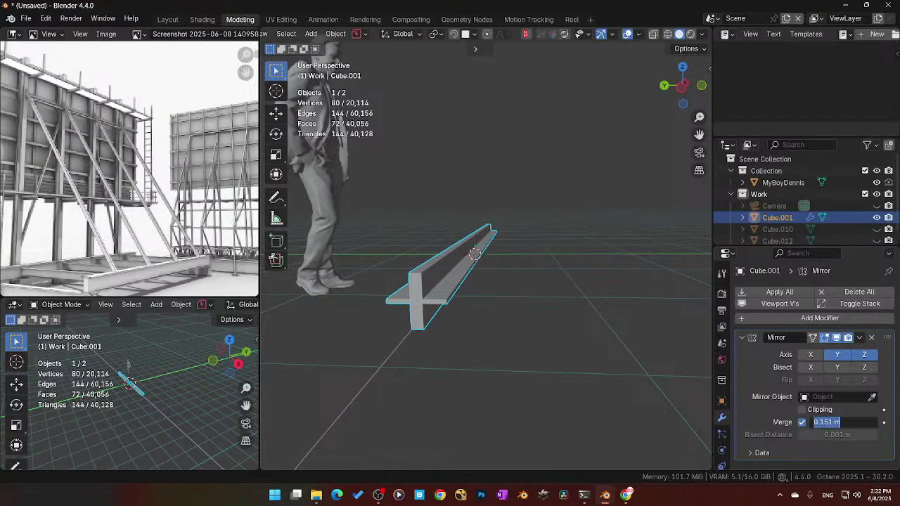
type("0")
key("Return")
key("ctrl+z")
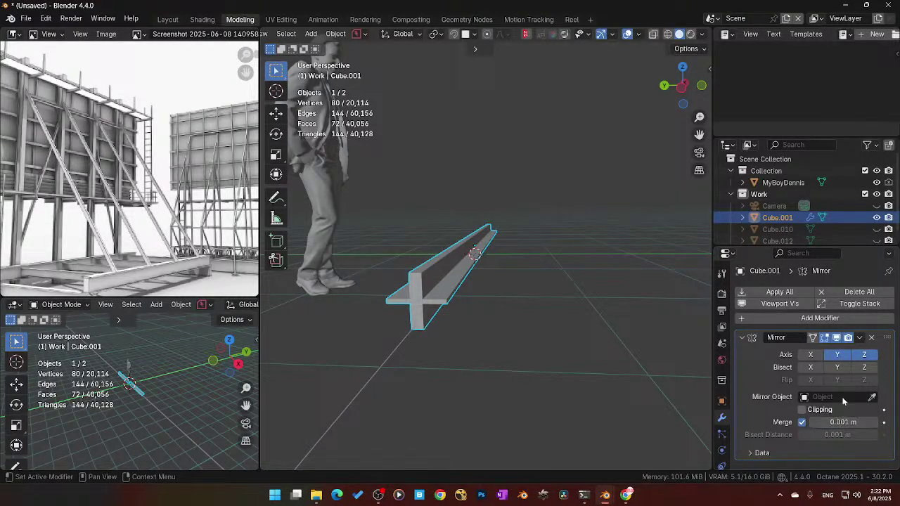
Step: Try the Mirror modifier's axis and Z bisect options on the beam, and leave all axes and bisect options turned off
left_click(837, 355)
left_click(863, 367)
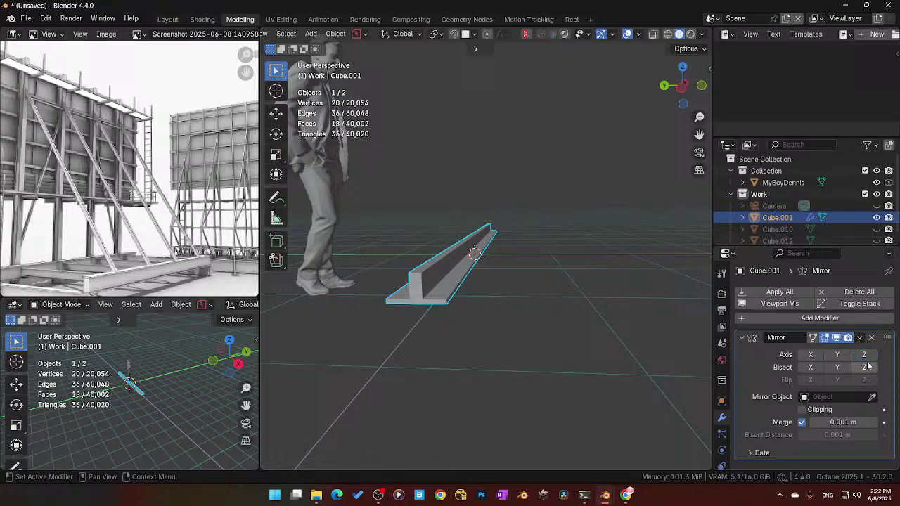
left_click(863, 355)
left_click(864, 355)
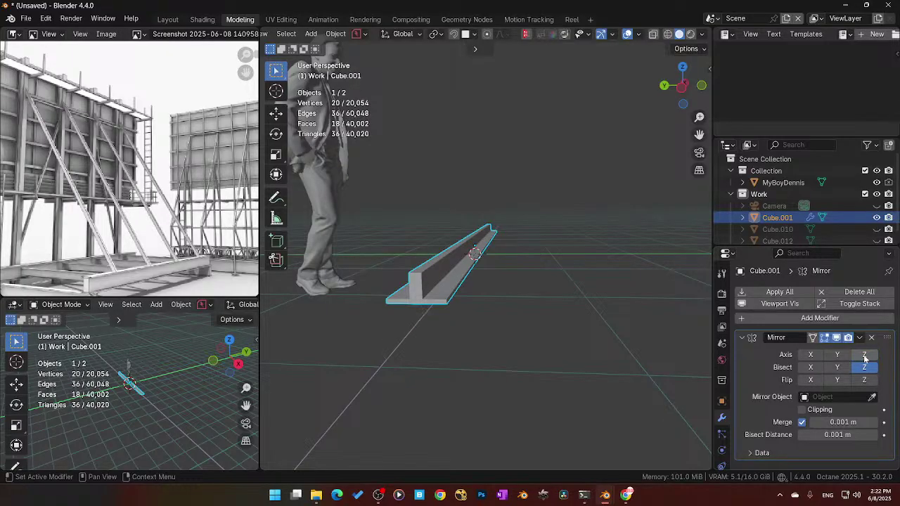
left_click(837, 355)
left_click(837, 355)
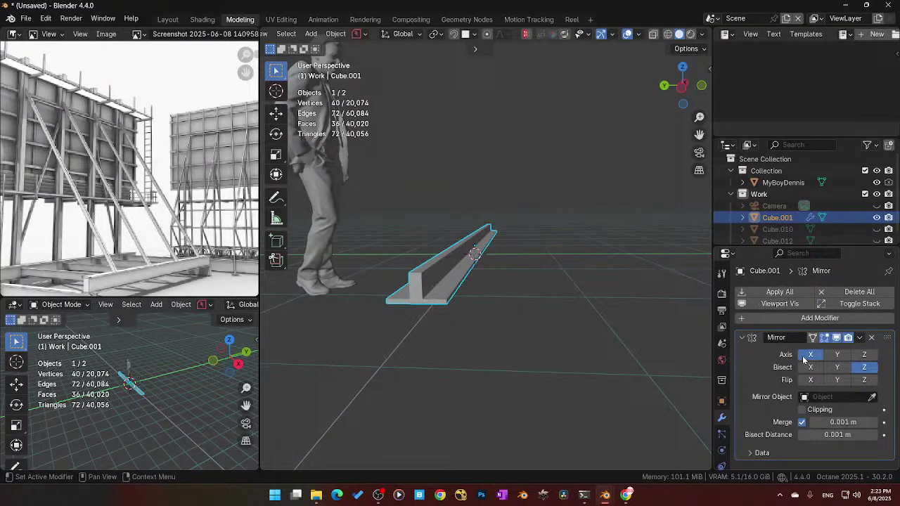
left_click(867, 367)
left_click(836, 355)
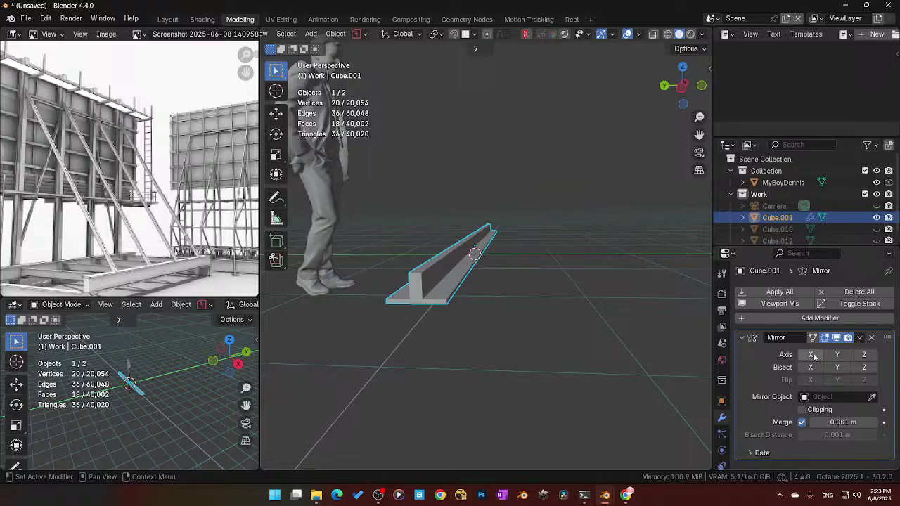
left_click(836, 355)
left_click(865, 355)
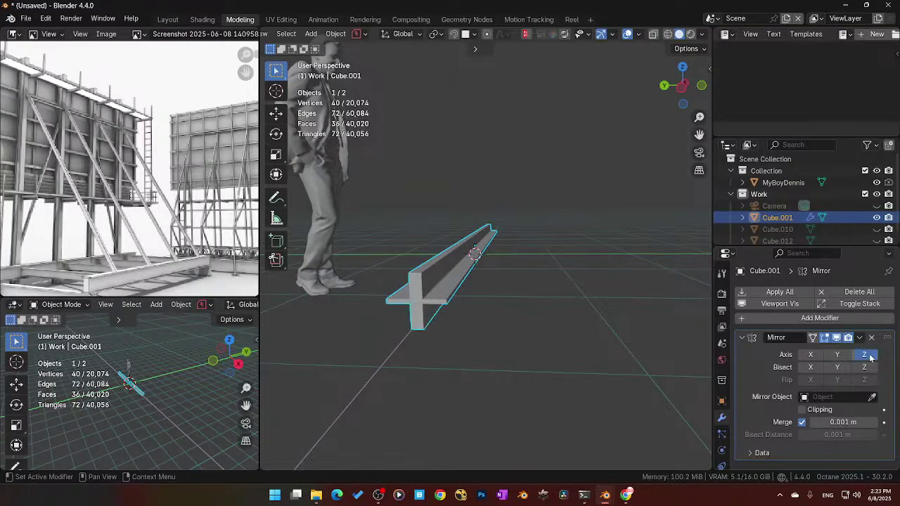
left_click(868, 355)
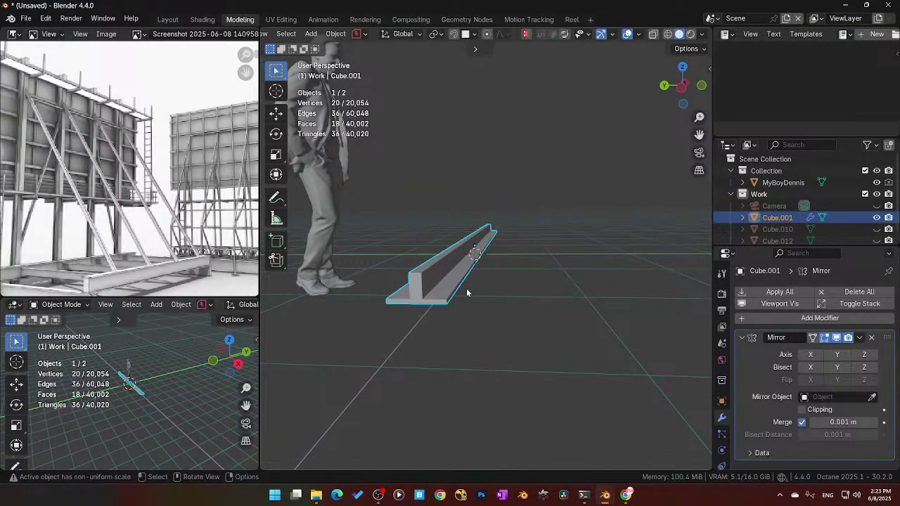
Step: Move all of the beam's geometry about 0.162 m down along Z in Edit Mode, and return to Object Mode
middle_click_drag(466, 292, 477, 255)
key("ctrl+Tab")
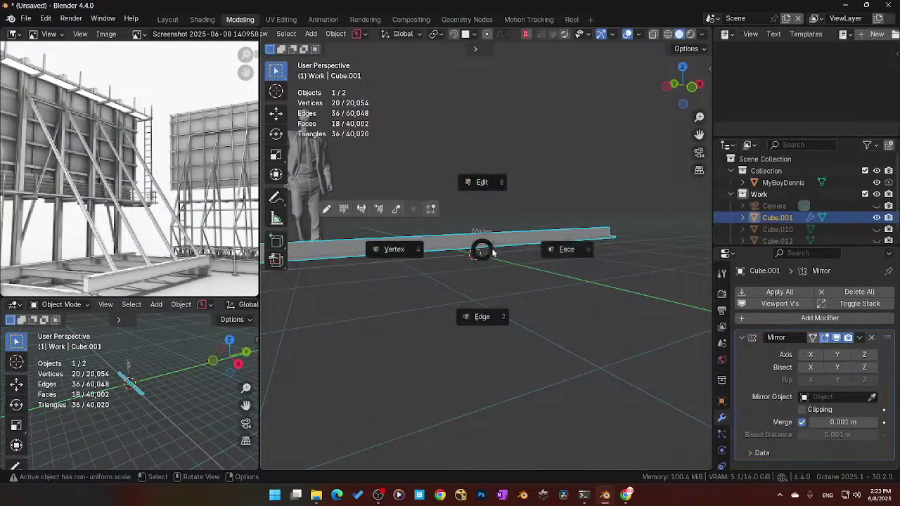
left_click(497, 253)
key("a")
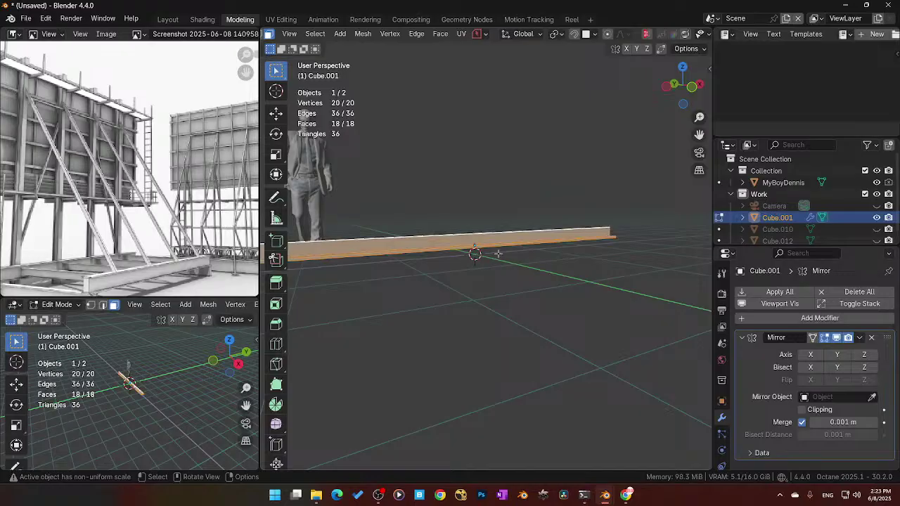
key("g")
key("z")
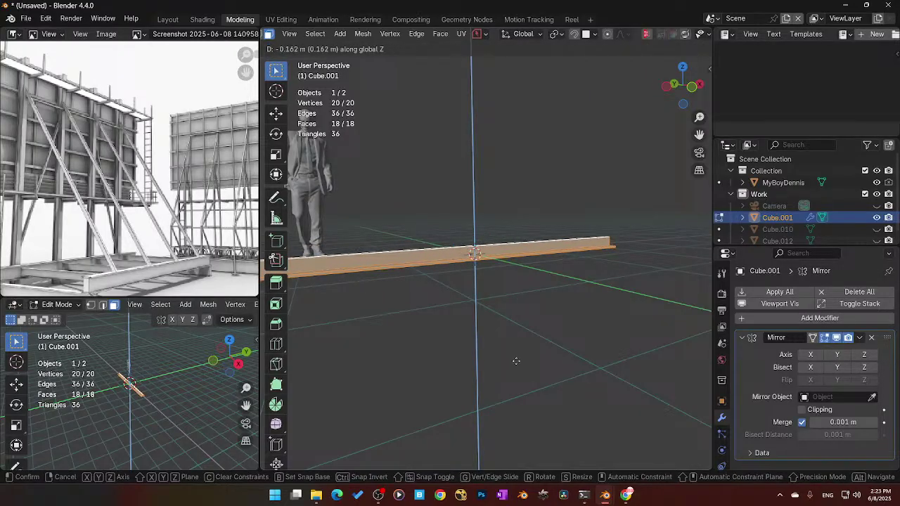
left_click(515, 360)
middle_click_drag(500, 311, 547, 308)
key("ctrl+Tab")
left_click(573, 220)
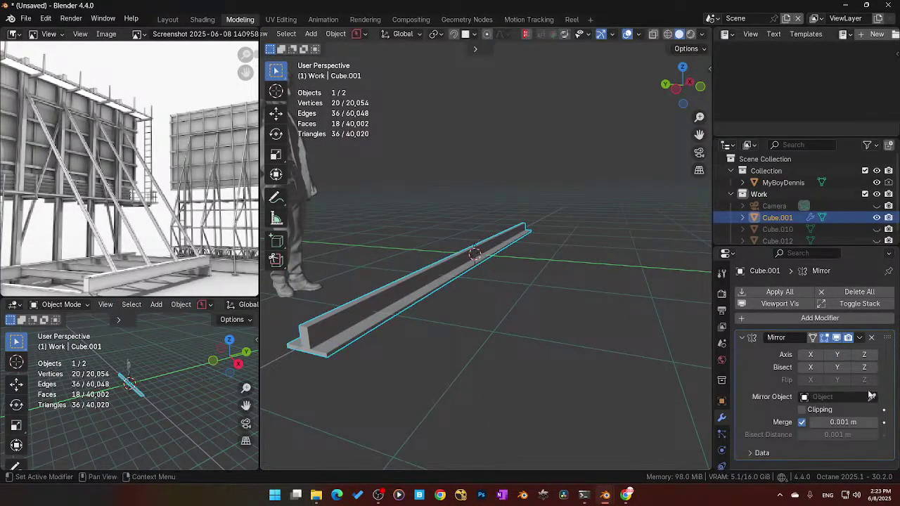
Step: Mirror the beam along Z with the Mirror modifier to form an I-shaped profile, and examine the seam in the web
left_click(864, 354)
middle_click_drag(545, 342, 562, 332)
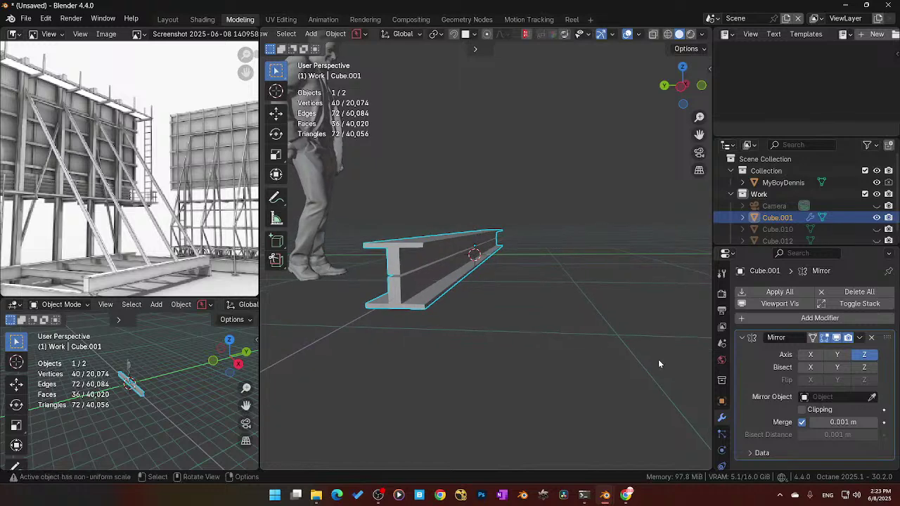
scroll(490, 301, "up", 4)
mouse_move(489, 301)
middle_mouse_down()
mouse_move(391, 284)
mouse_move(407, 312)
mouse_move(509, 299)
mouse_move(491, 305)
middle_mouse_up()
scroll(509, 299, "down", 5)
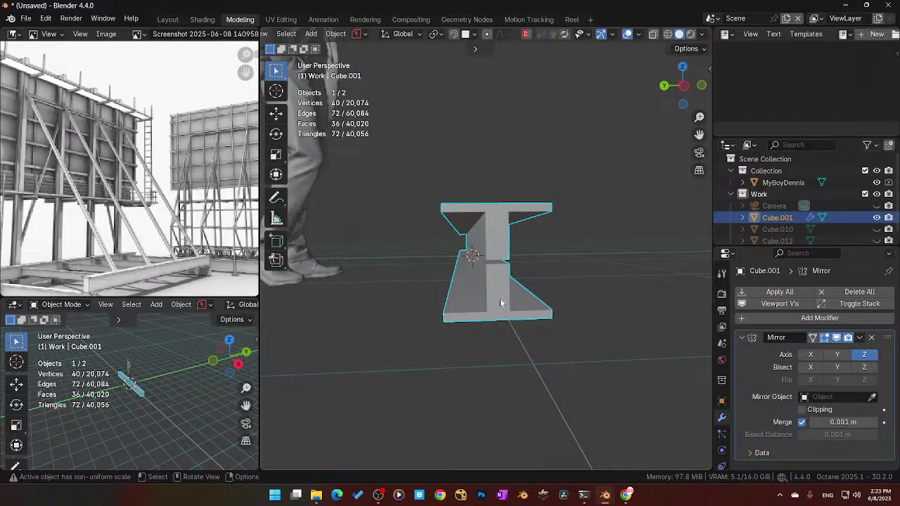
Step: Try to close the gap in the web by moving all of the beam's geometry along Z in Edit Mode
key("Tab")
left_click(563, 298)
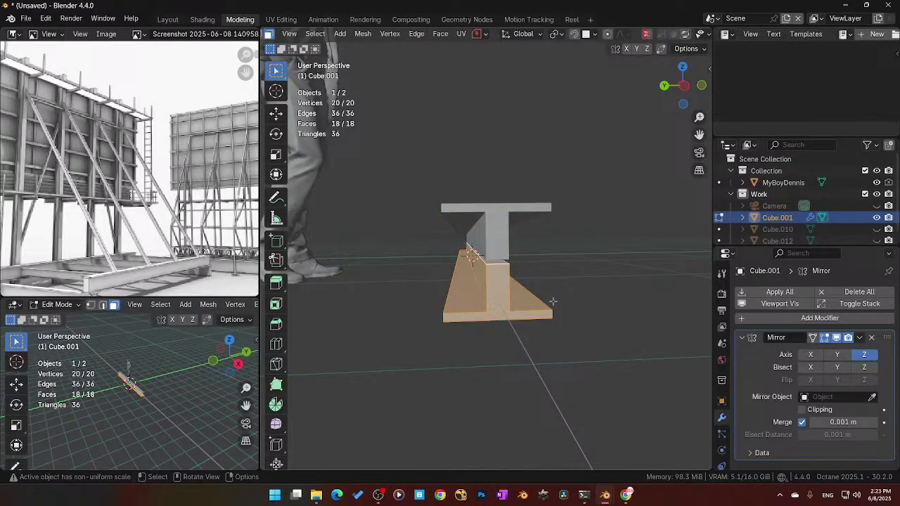
key("g")
key("z")
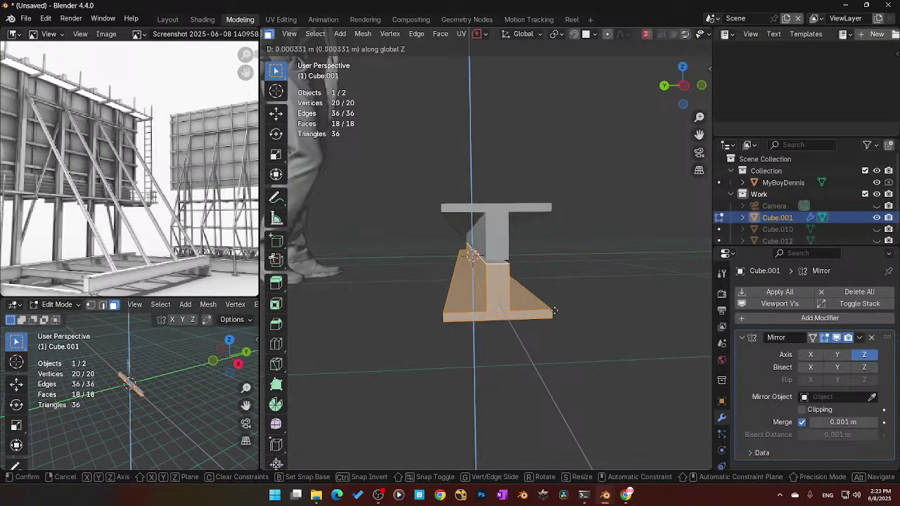
left_click(556, 295)
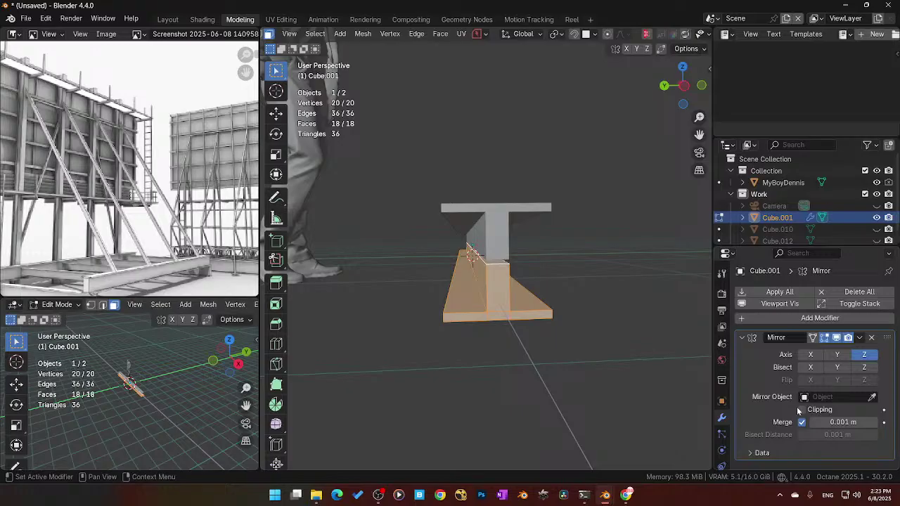
Step: With Clipping enabled in the Mirror modifier, move the geometry up about 0.006 m along Z to close the web's gap
key("g")
key("z")
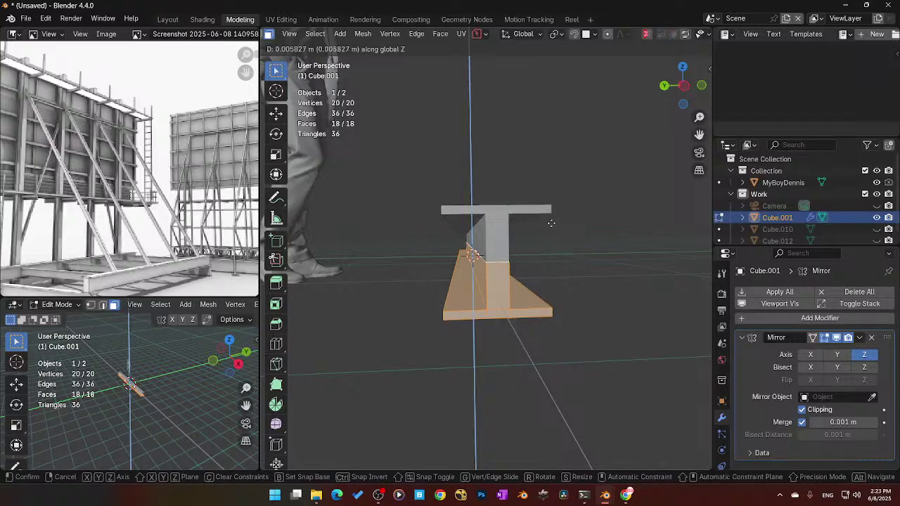
left_click(550, 223)
middle_click_drag(520, 281, 505, 299)
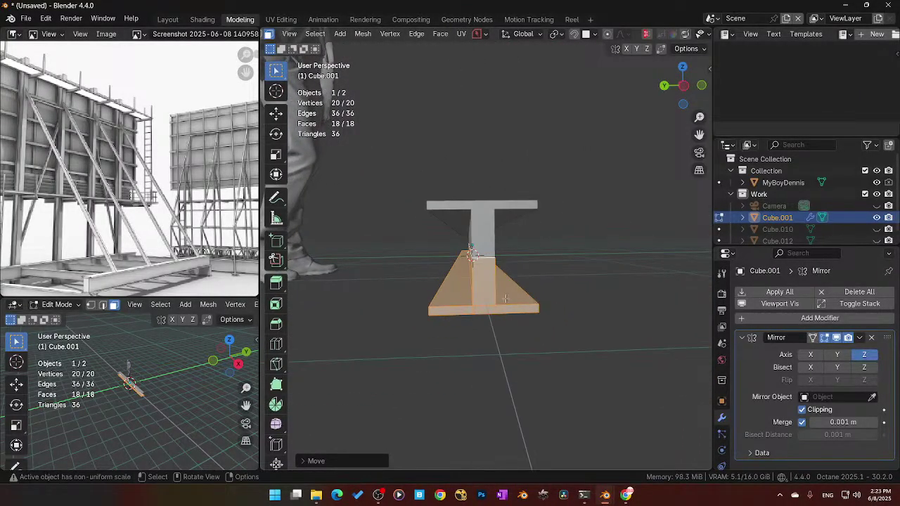
Step: Select the web's end and side faces plus the strip below them, and scale them down along Y to thin the web
left_click(488, 290)
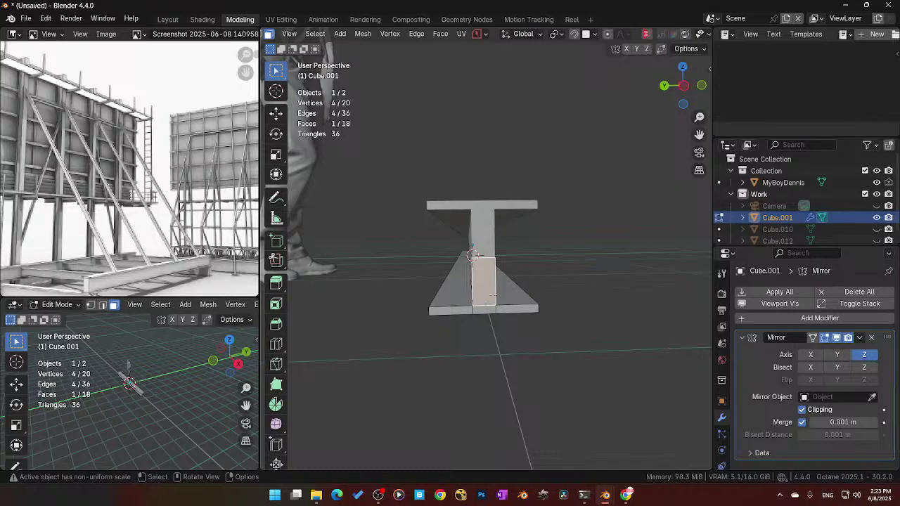
left_click(493, 298, "alt")
left_click(489, 307, "alt")
middle_click_drag(500, 307, 456, 303)
scroll(465, 289, "up", 6)
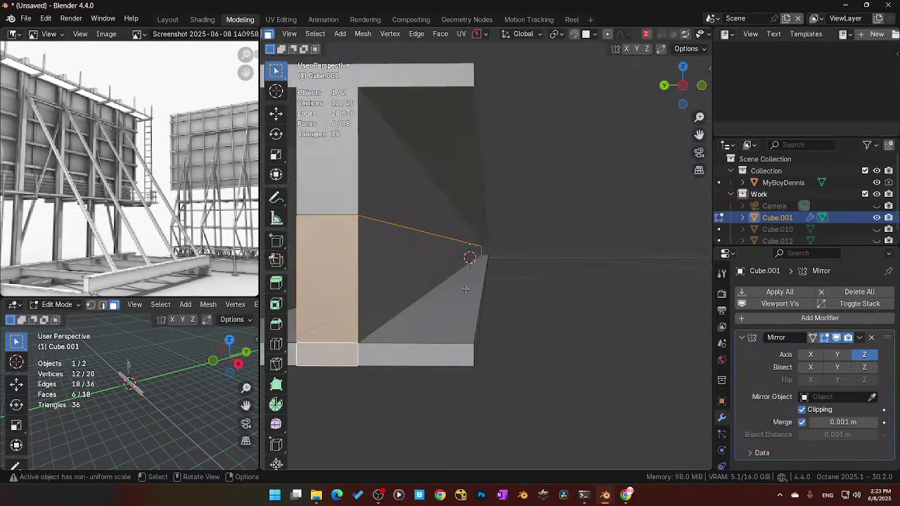
left_click(397, 287, "shift")
middle_click_drag(393, 286, 456, 268)
left_click(501, 211, "shift")
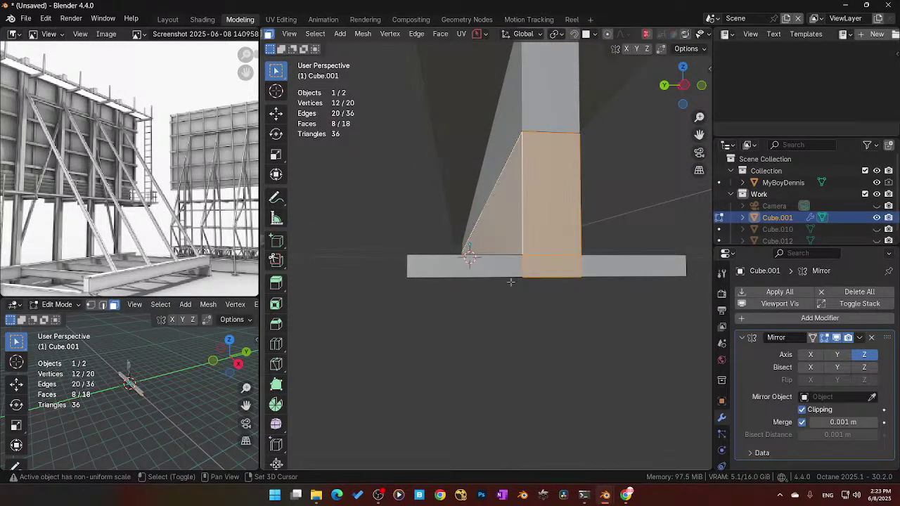
middle_click_drag(511, 282, 504, 363)
key("s")
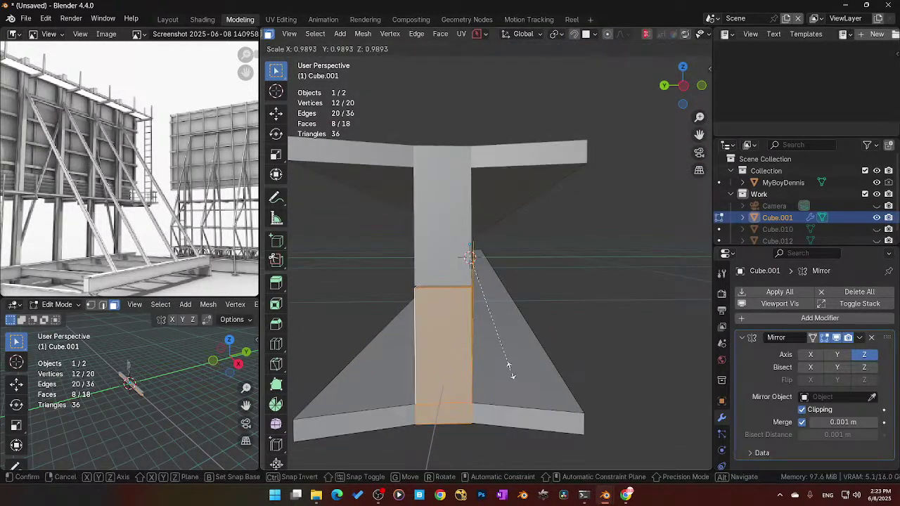
right_click(518, 359)
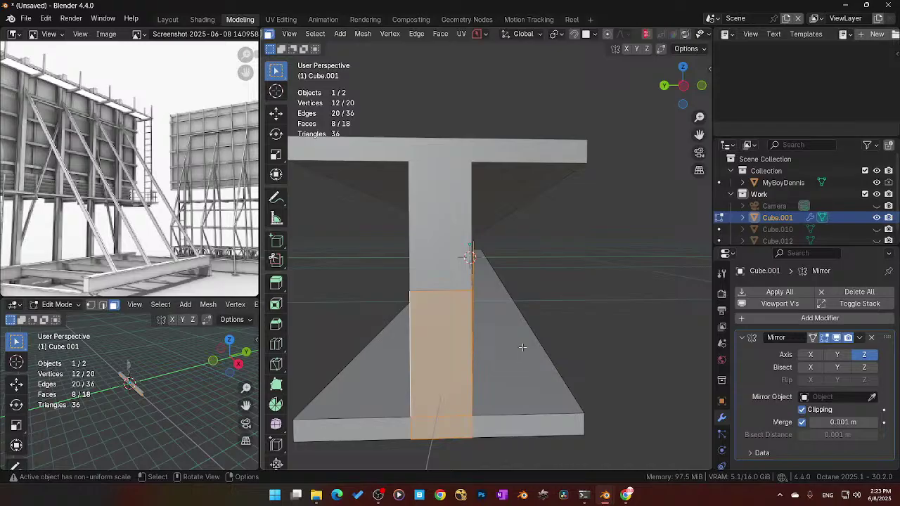
key("s")
key("y")
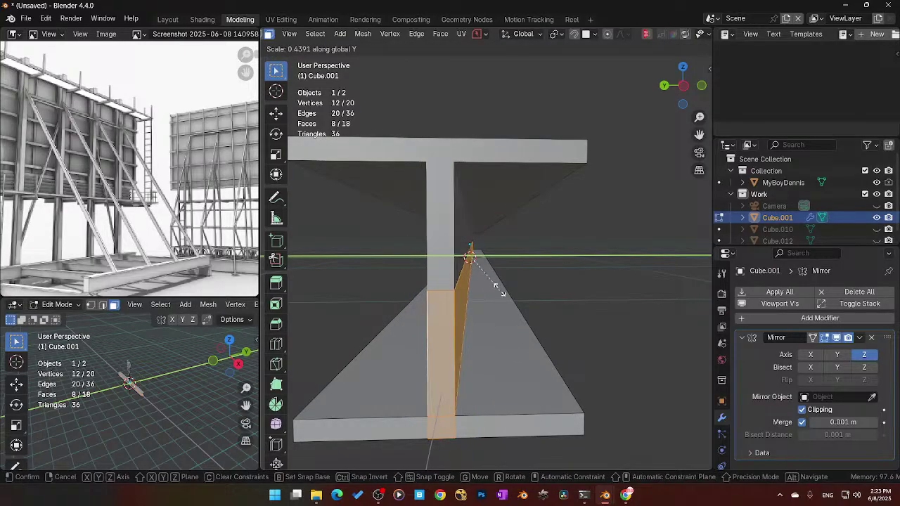
left_click(503, 320)
Step: Return to Object Mode and examine the I-beam's web and flange proportions from both sides
scroll(503, 322, "down", 5)
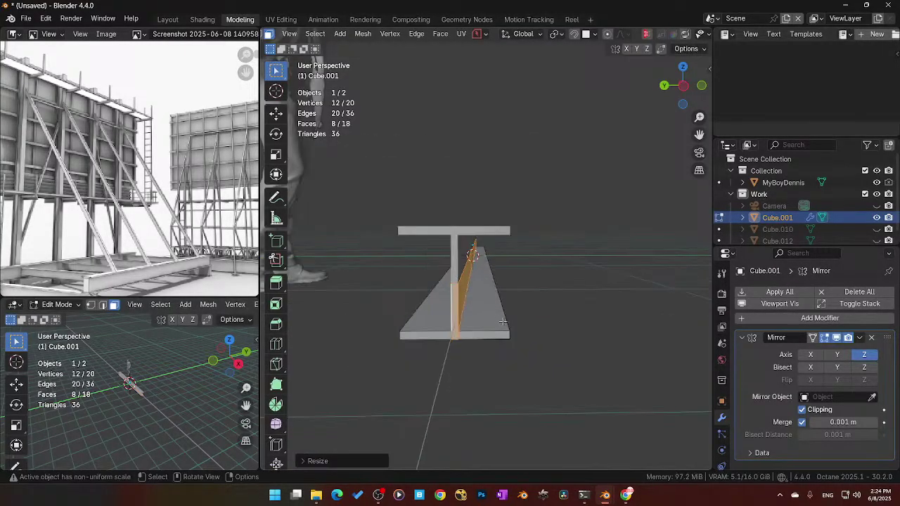
scroll(503, 321, "down", 3)
key("Tab")
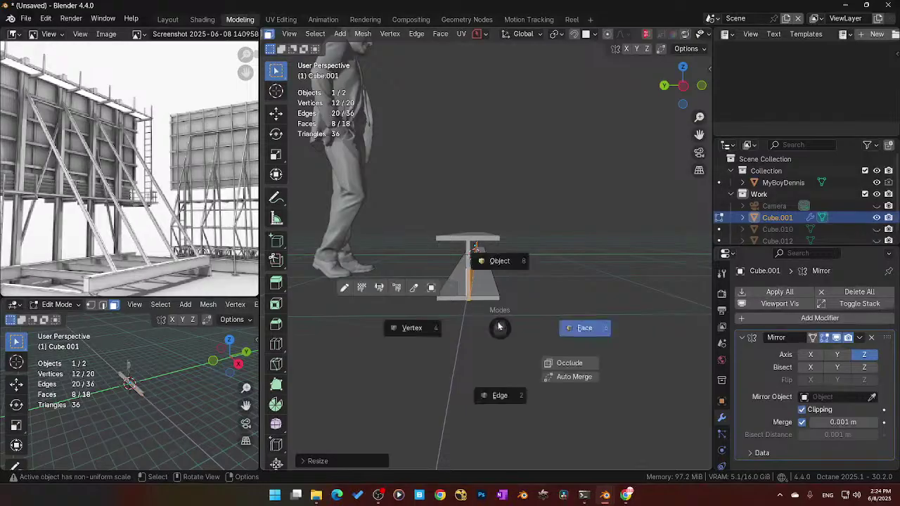
key("Tab")
scroll(496, 323, "up", 7)
scroll(494, 323, "down", 6)
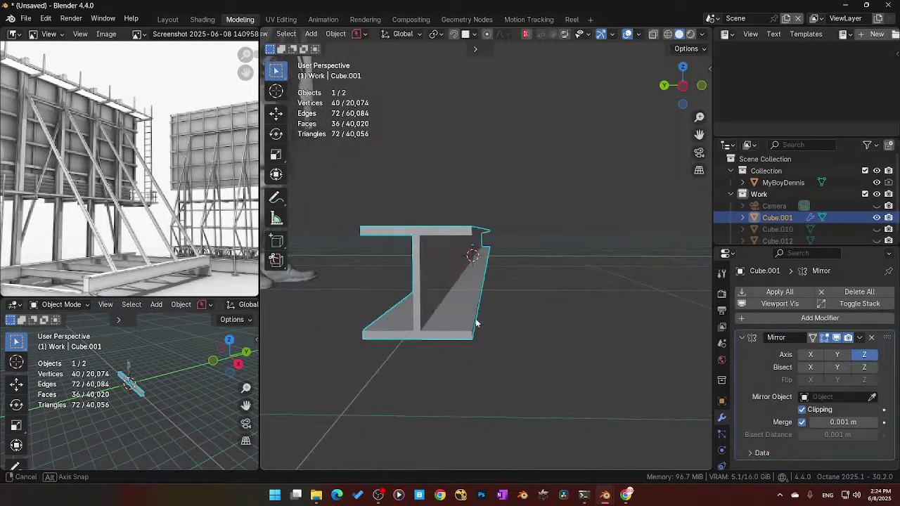
middle_click_drag(476, 321, 516, 313)
scroll(491, 324, "up", 5)
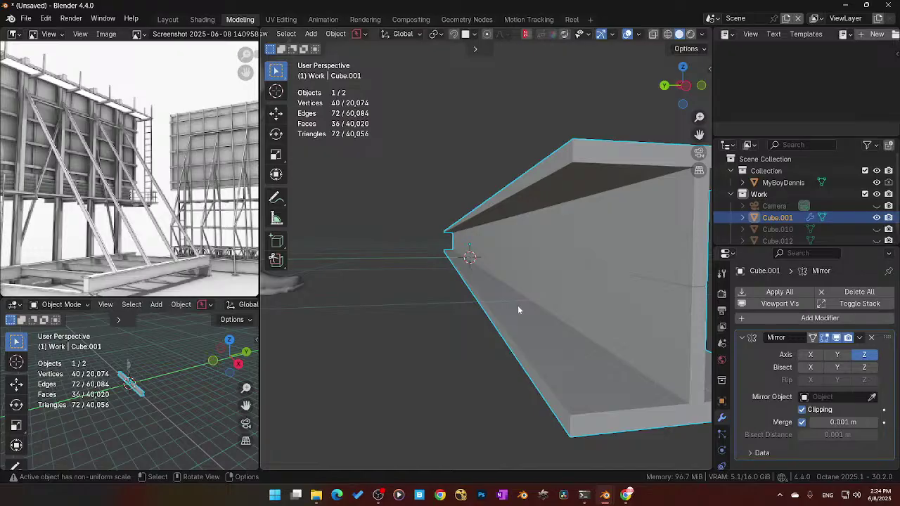
Step: Select all of the beam's geometry in Edit Mode, move it along Z against the mirror plane to merge the web seam, and return to Object Mode
key("Tab")
left_click(581, 306)
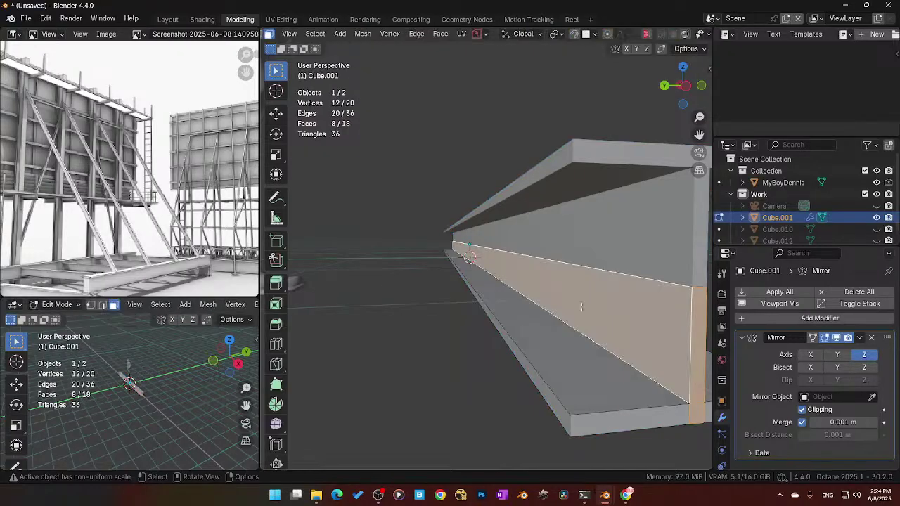
left_click(540, 343)
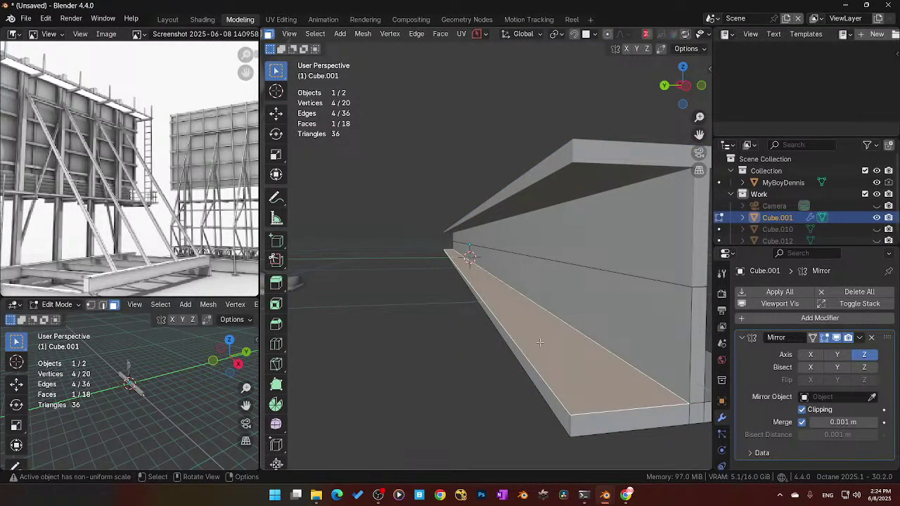
key("a")
key("g")
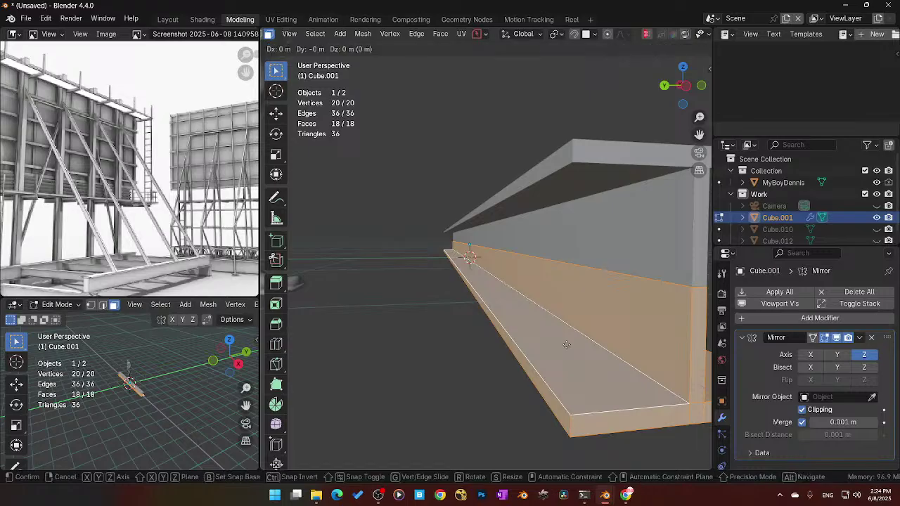
key("z")
left_click(566, 344)
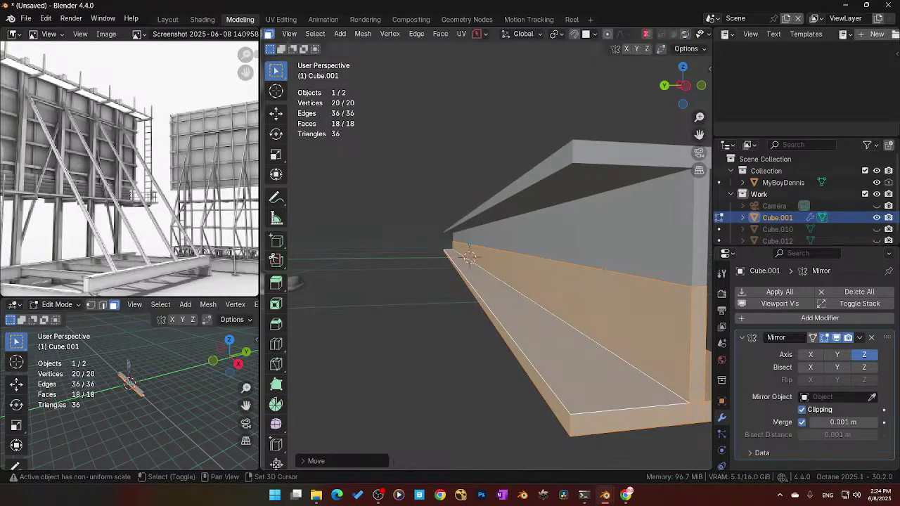
key("Tab")
left_click(569, 276)
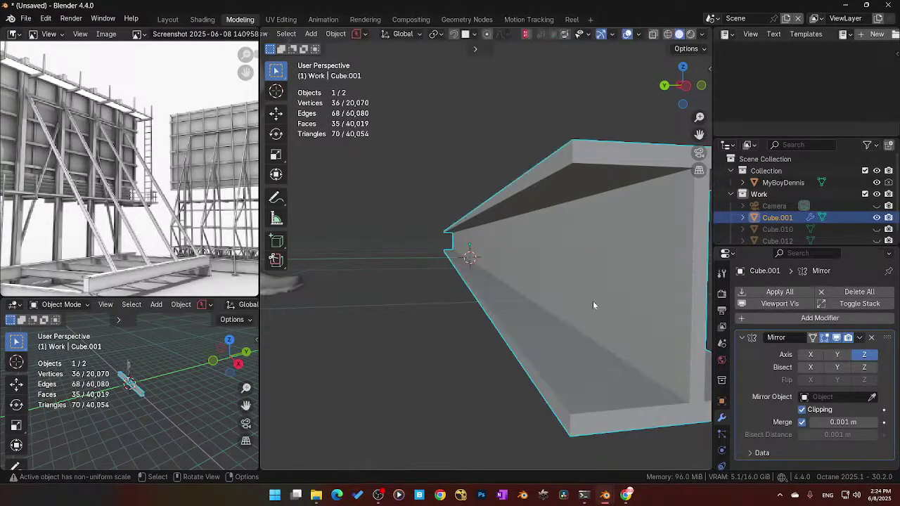
Step: Apply the Mirror modifier so the full I-beam becomes real geometry
scroll(597, 310, "down", 5)
mouse_move(602, 321)
middle_mouse_down()
mouse_move(544, 322)
mouse_move(584, 319)
mouse_move(571, 327)
mouse_move(611, 333)
middle_mouse_up()
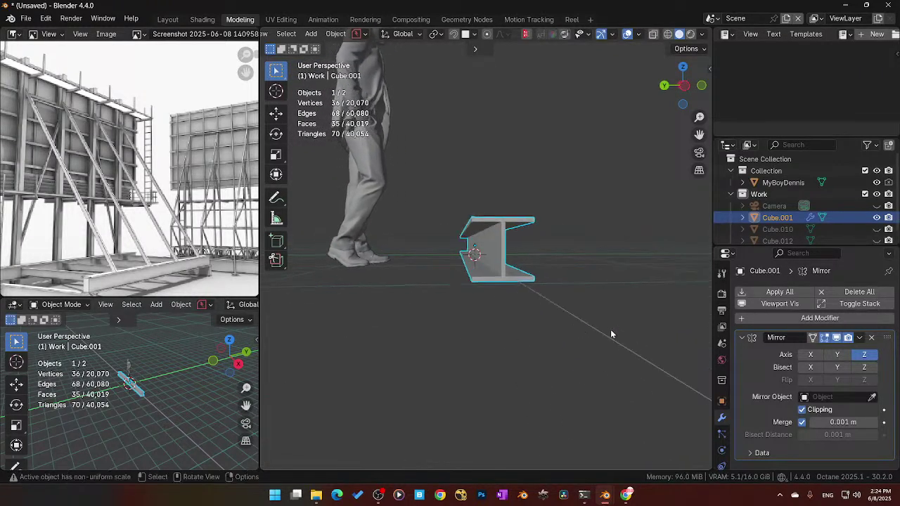
left_click(861, 338)
left_click(834, 350)
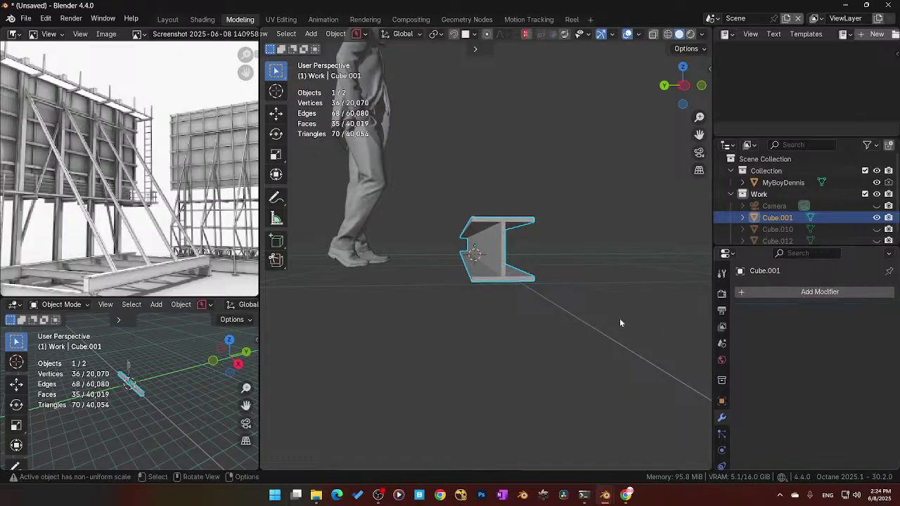
Step: Enter Edit Mode in edge selection and try to dissolve the seam edge loop around the middle of the web
middle_click_drag(619, 318, 490, 290)
scroll(489, 289, "up", 5)
key("Tab")
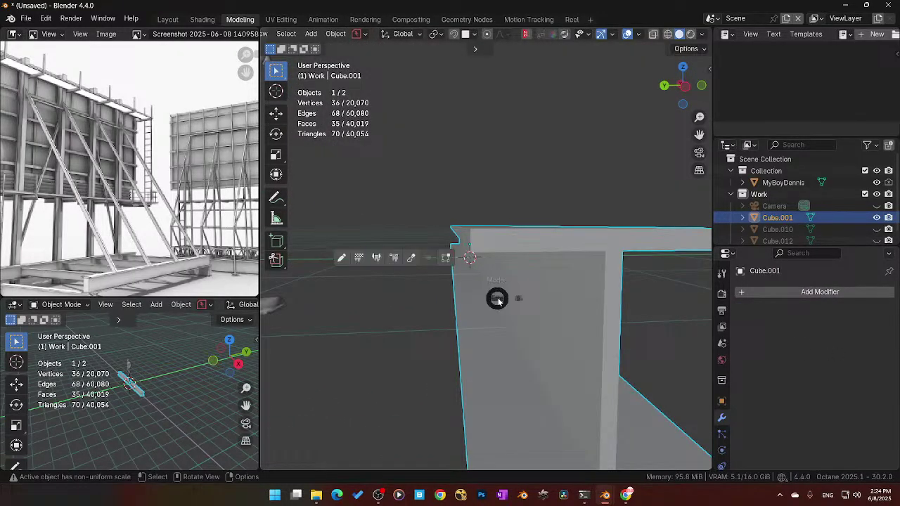
left_click(497, 366)
scroll(532, 384, "down", 3)
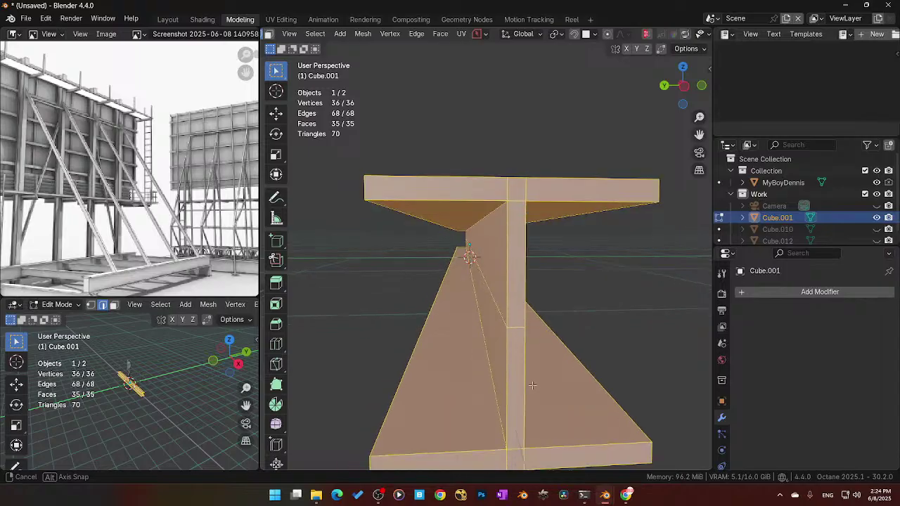
left_click(532, 384)
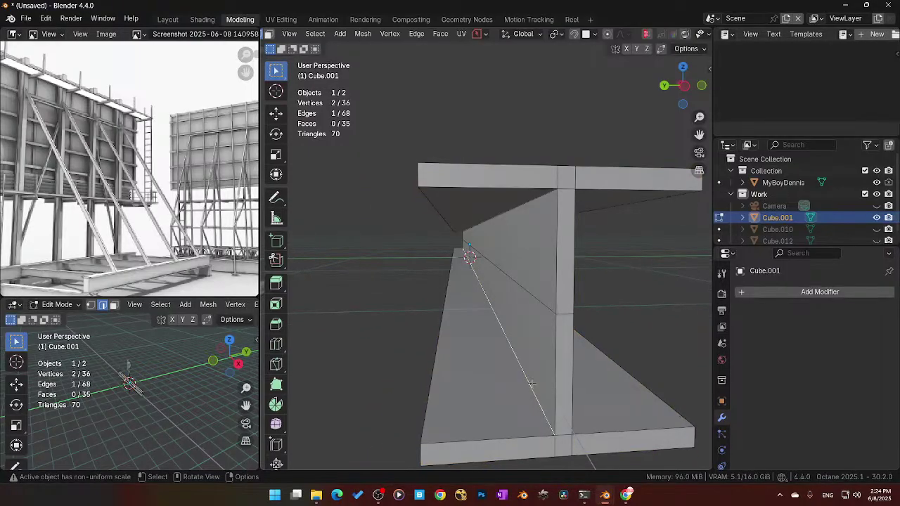
left_click(548, 307)
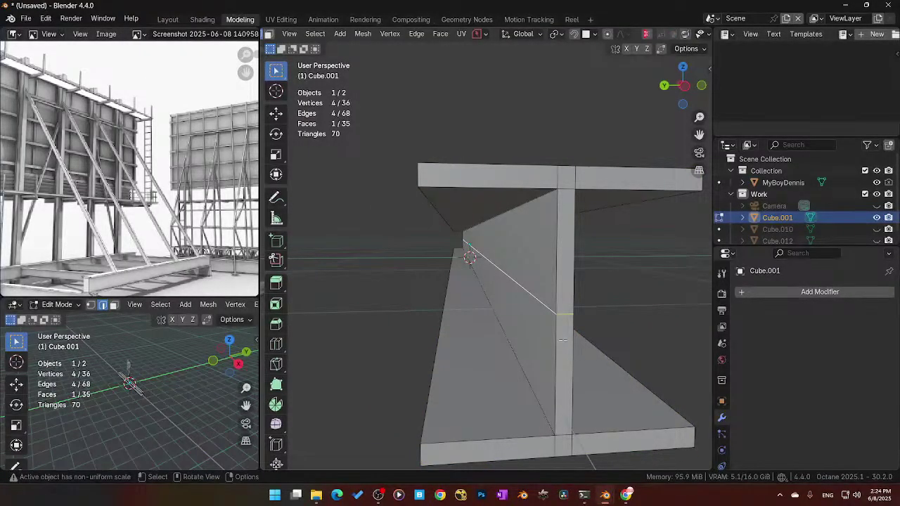
key("x")
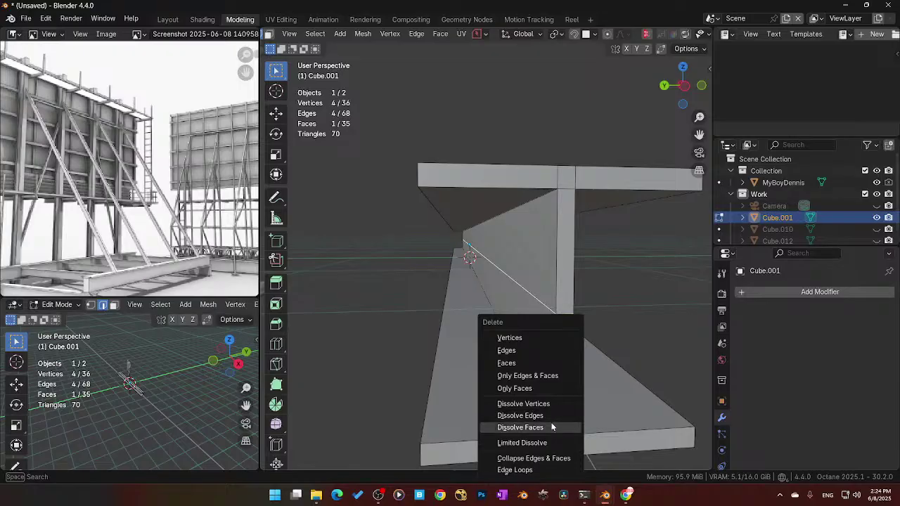
left_click(549, 415)
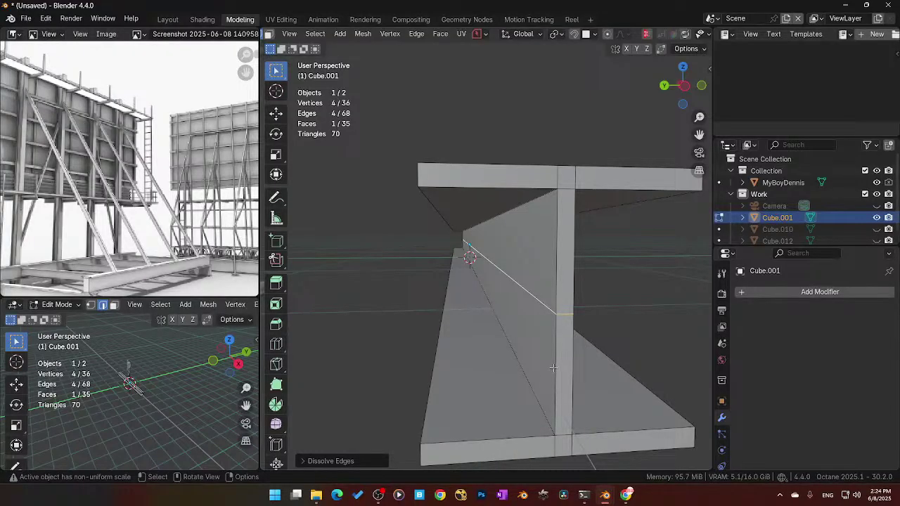
middle_click_drag(553, 367, 547, 367)
Step: Try to dissolve only the single lengthwise seam edge on one side of the web
left_click(548, 366)
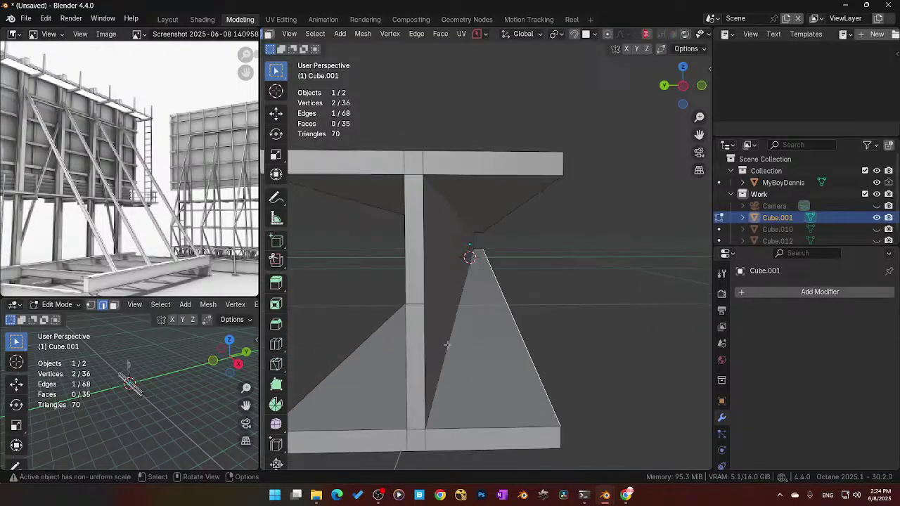
middle_click_drag(445, 344, 482, 345)
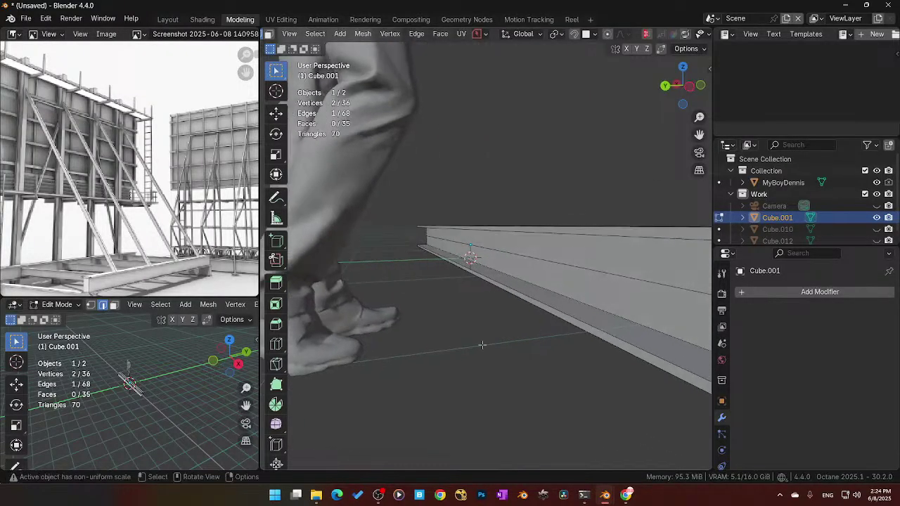
left_click(664, 285)
middle_click_drag(645, 316, 608, 325)
key("x")
left_click(608, 323)
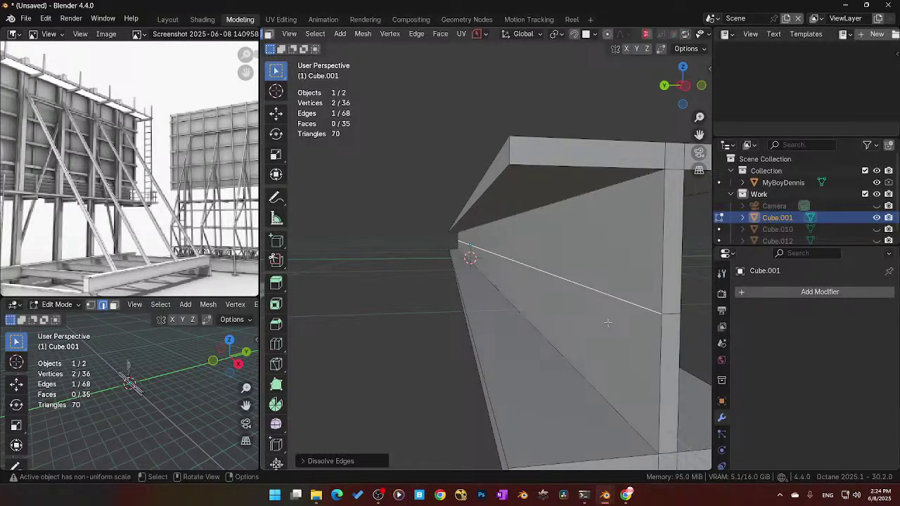
Step: Try deleting the web's lengthwise seam edge as an edge, and undo the deletion
key("x")
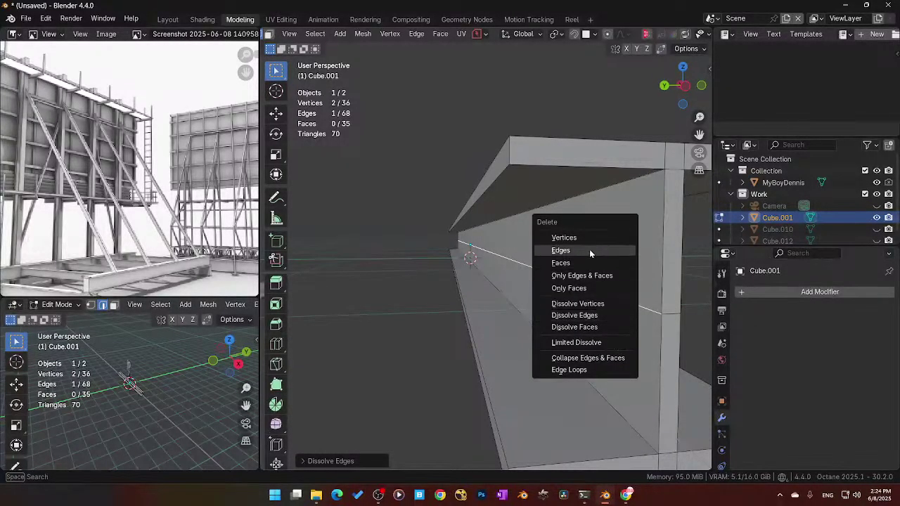
left_click(589, 251)
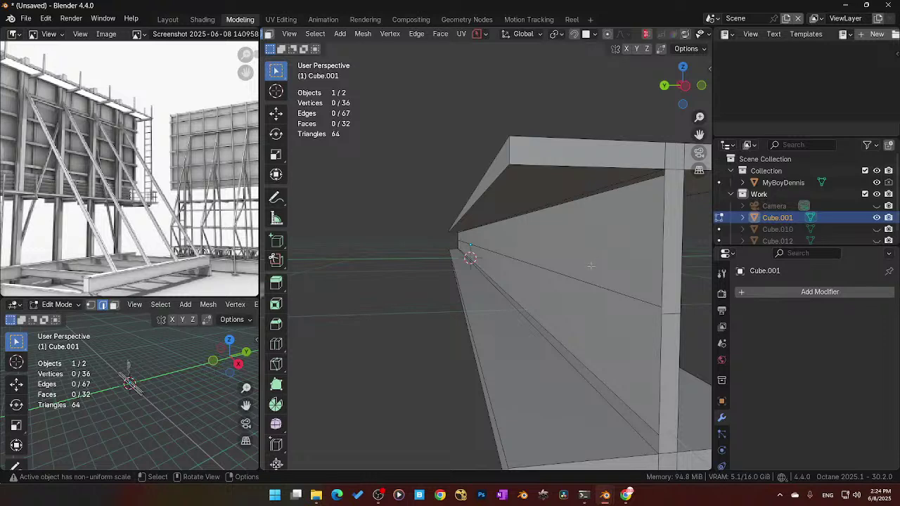
key("ctrl+z")
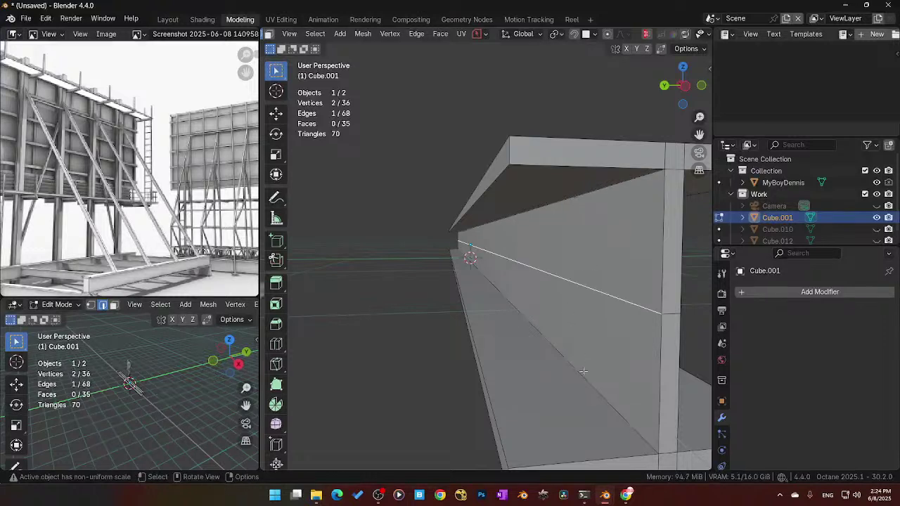
Step: Try to bevel the four lengthwise inner edges where the web meets the flanges with one segment, and cancel the bevel
left_click(583, 372)
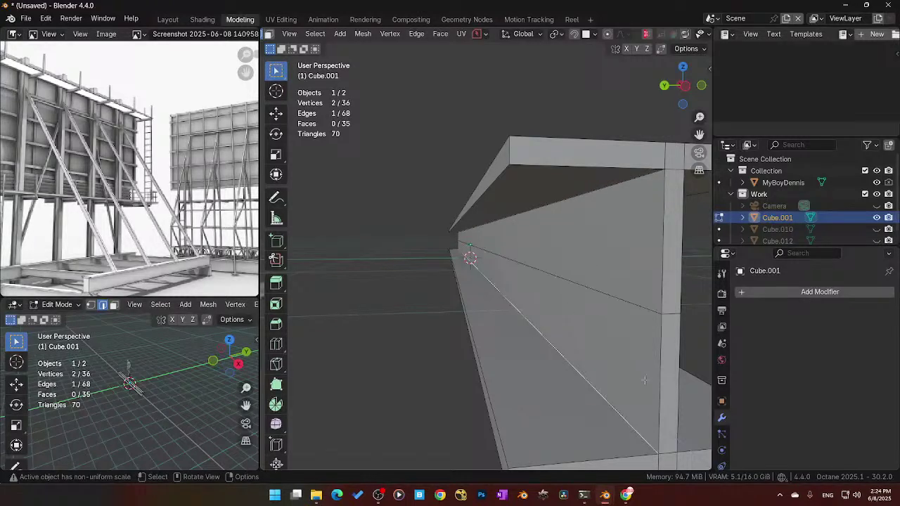
middle_click_drag(607, 393, 404, 356)
left_click(379, 355, "shift")
left_click(689, 189, "shift")
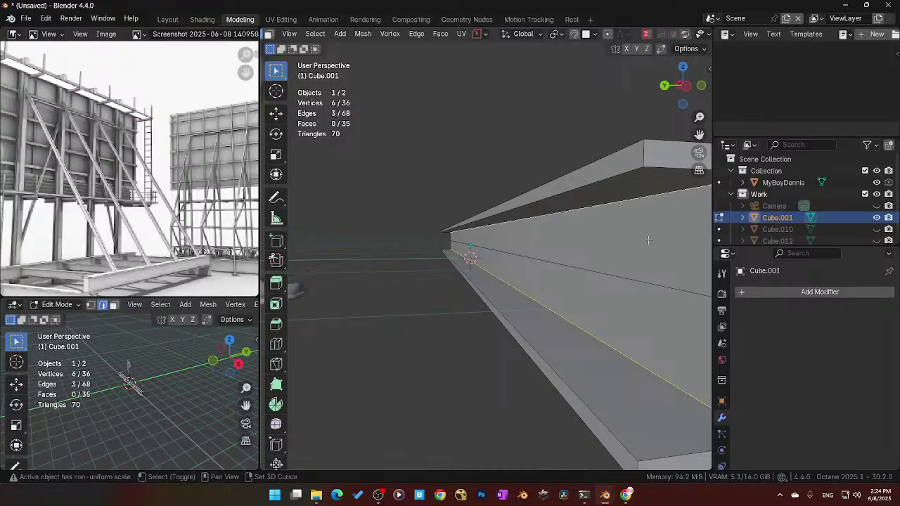
middle_click_drag(648, 240, 449, 207)
left_click(404, 202, "shift")
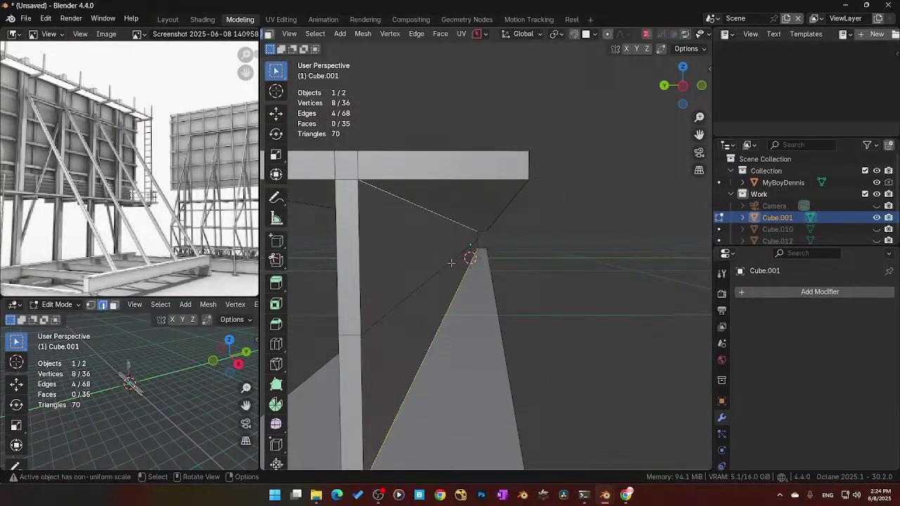
key("ctrl+b")
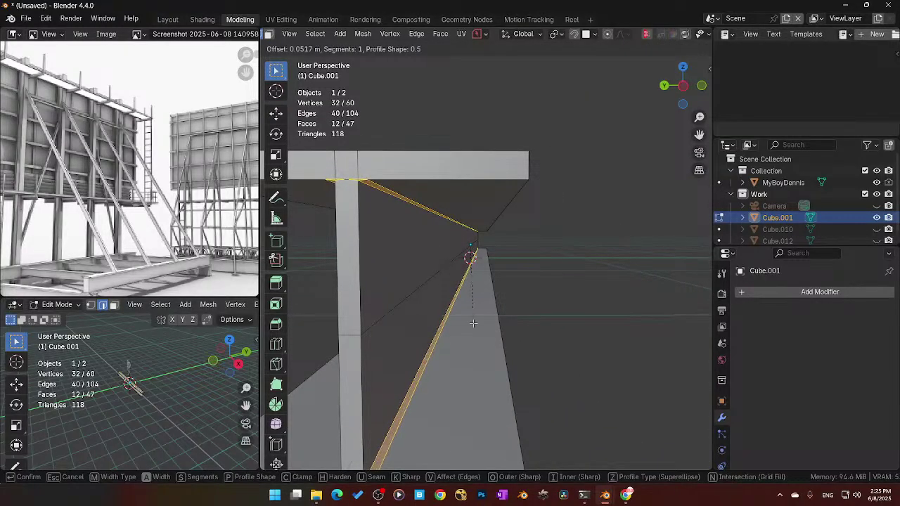
right_click(473, 292)
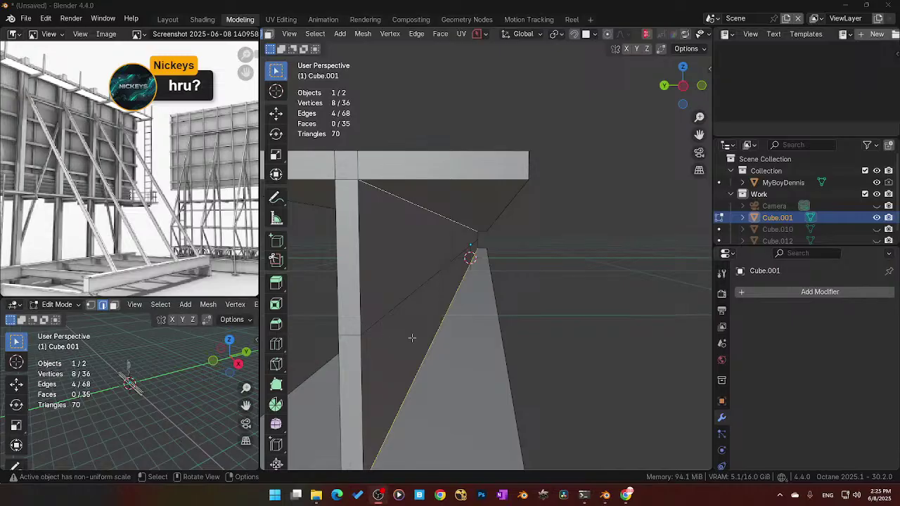
Step: Return to Object Mode and apply the beam's scale
middle_click_drag(412, 338, 413, 338)
key("Tab")
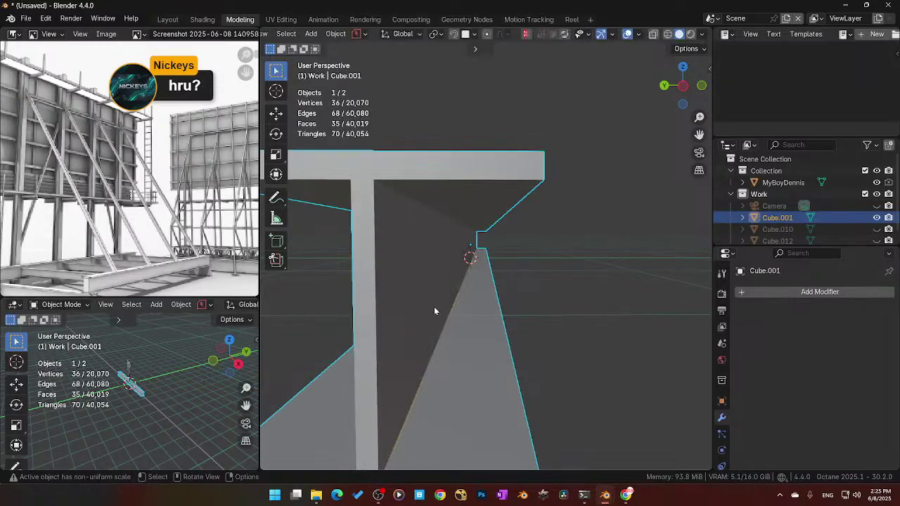
key("ctrl+a")
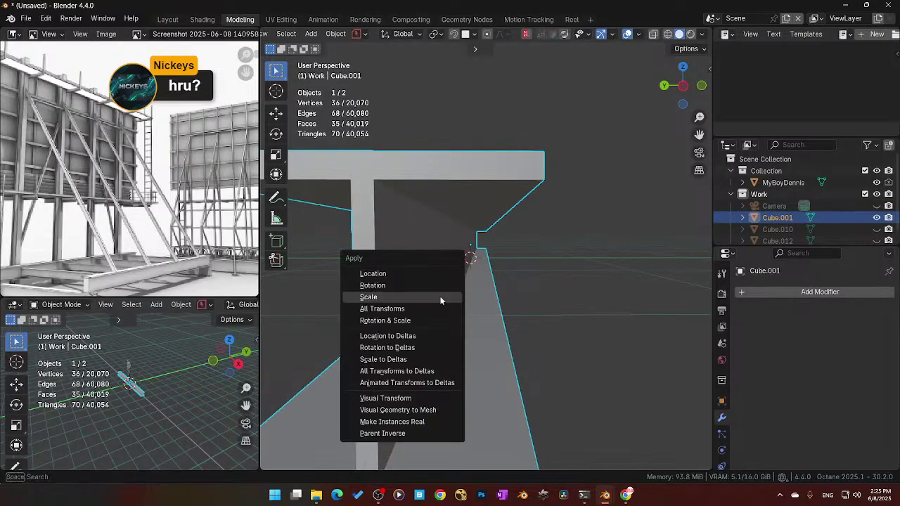
left_click(402, 298)
scroll(402, 299, "down", 5)
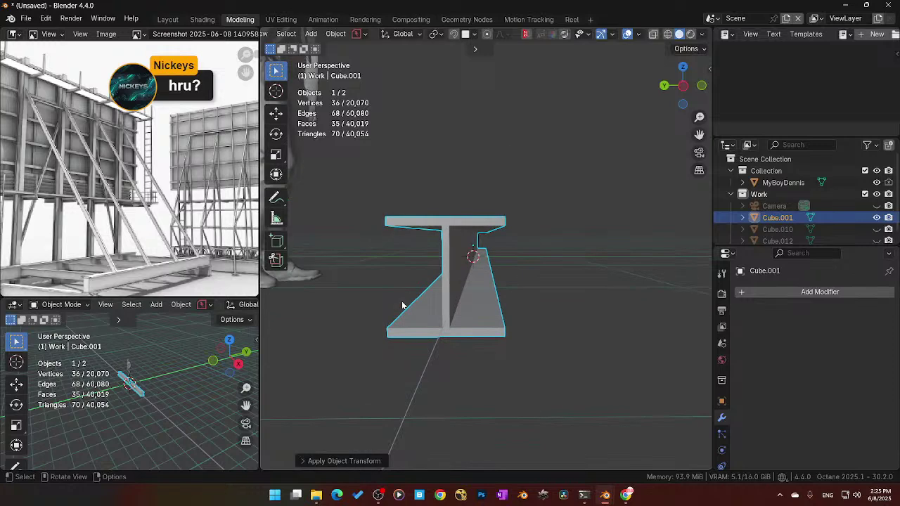
middle_click_drag(402, 299, 424, 307)
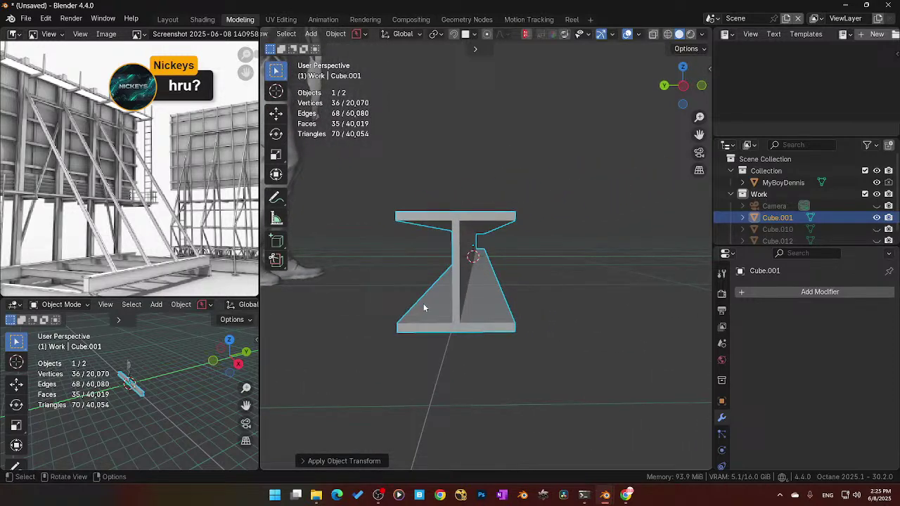
Step: Bevel the beam's four lengthwise inner edges where the web meets the flanges with one segment and an offset of about 0.006 m
middle_click_drag(434, 277, 440, 277)
scroll(432, 276, "up", 3)
key("Tab")
left_click(513, 279)
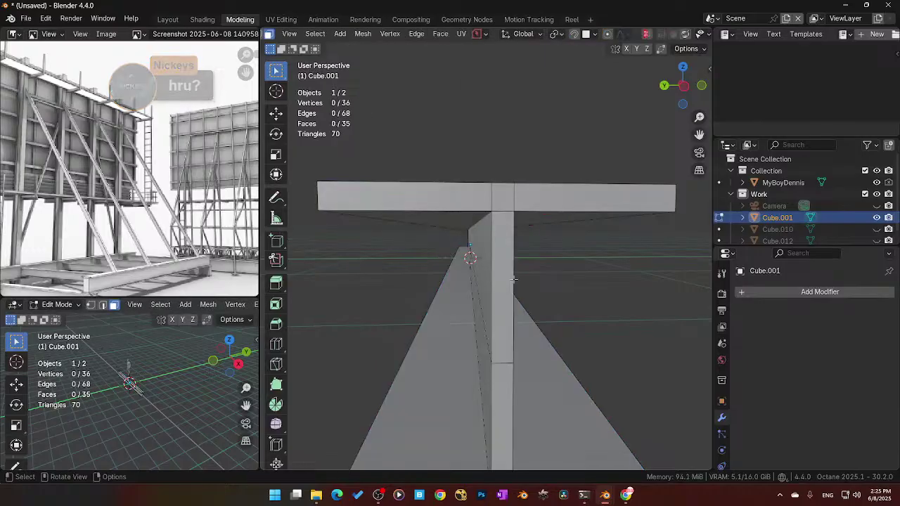
key("Tab")
left_click(513, 289)
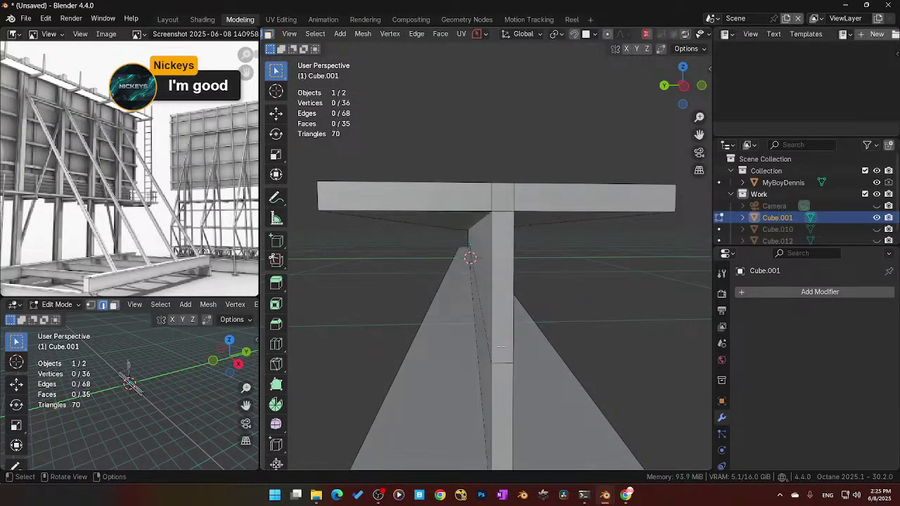
middle_click_drag(464, 346, 532, 327)
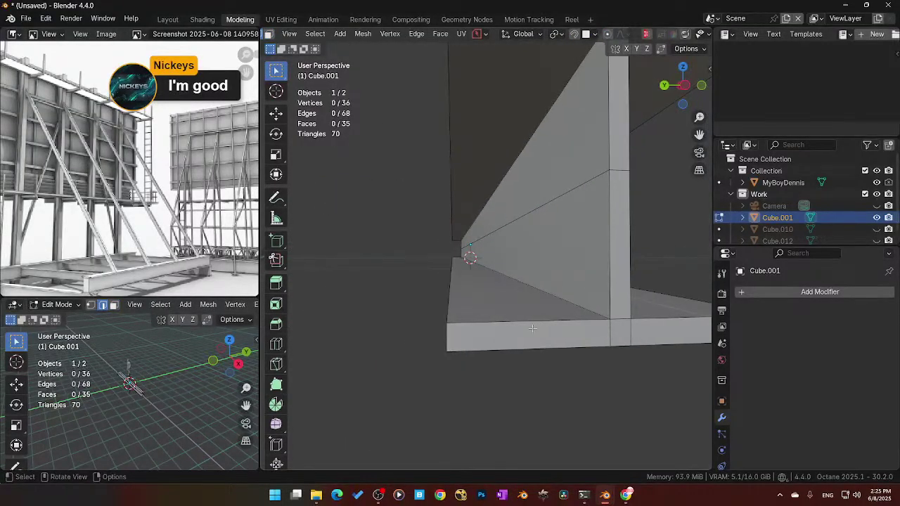
left_click(551, 298)
middle_click_drag(552, 297, 565, 232)
left_click(579, 144, "shift")
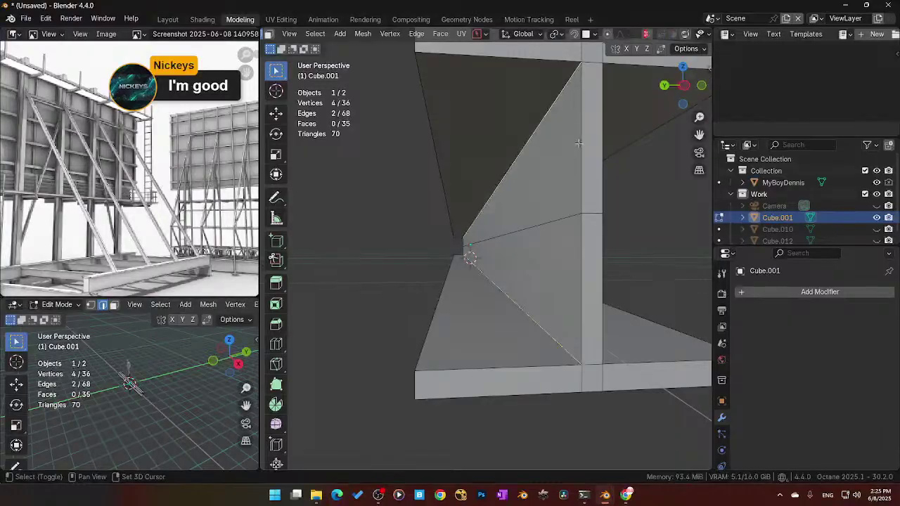
middle_click_drag(578, 143, 391, 201)
left_click(371, 201, "shift")
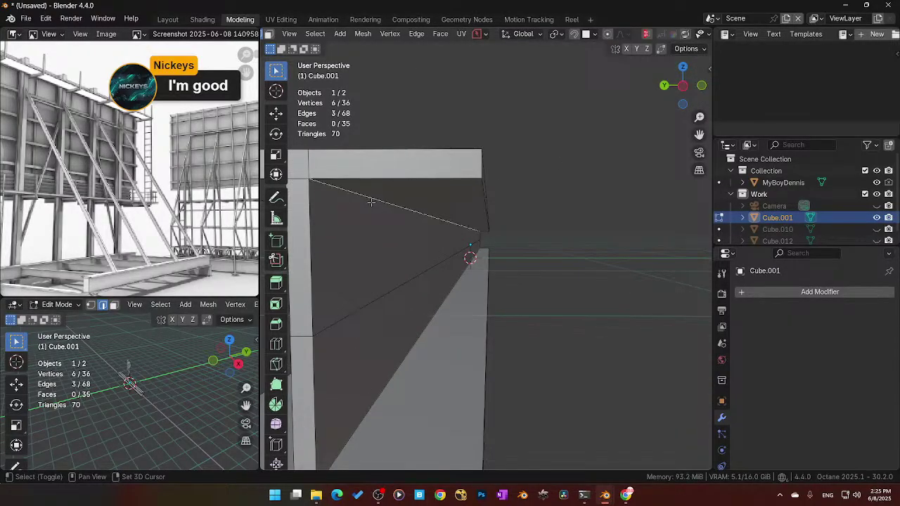
left_click(353, 415, "shift")
middle_click_drag(356, 426, 390, 395)
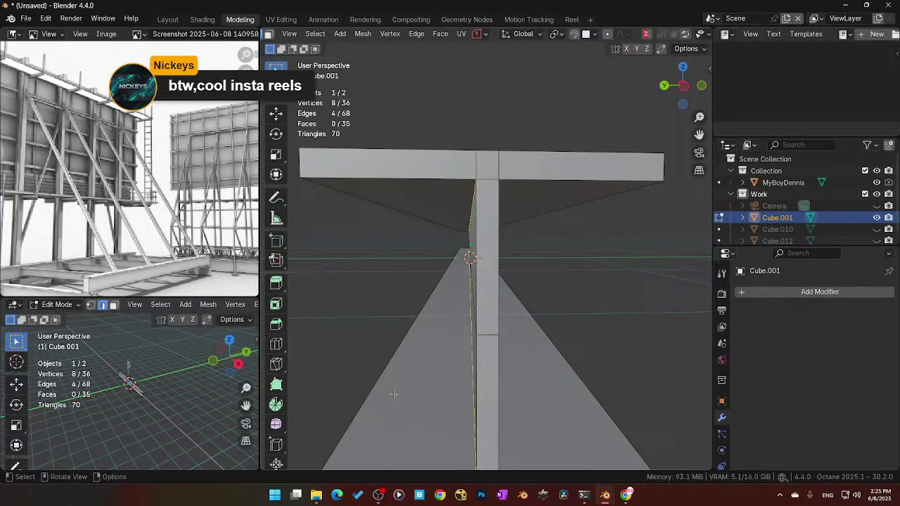
middle_click_drag(422, 383, 490, 359)
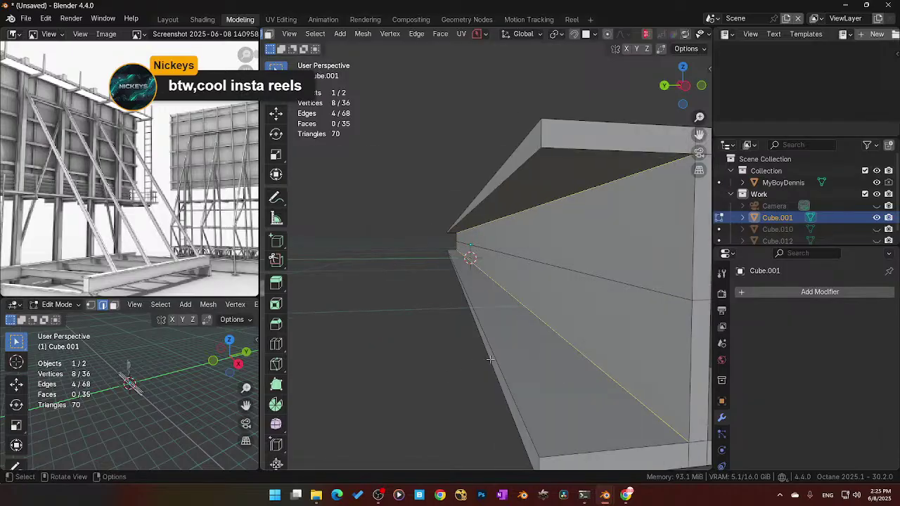
key("ctrl+b")
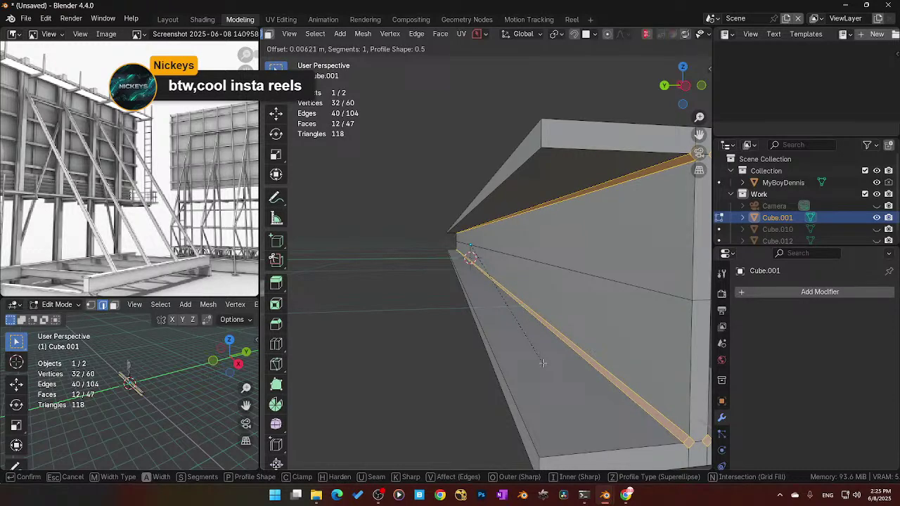
left_click(542, 364)
middle_click_drag(578, 370, 573, 369)
left_click(561, 371)
middle_click_drag(508, 384, 515, 383)
Step: Return to Object Mode and apply Shade Auto Smooth to the beam
key("Tab")
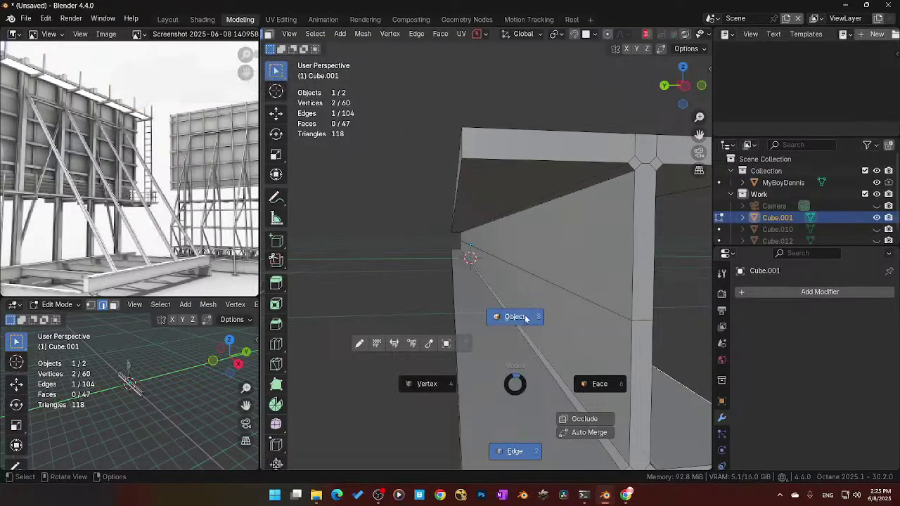
left_click(511, 370)
right_click(511, 367)
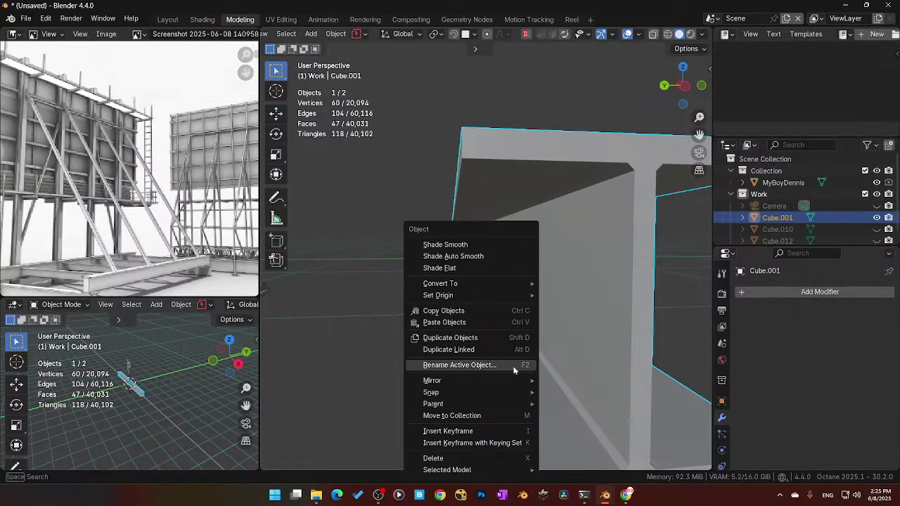
left_click(504, 257)
right_click(504, 261)
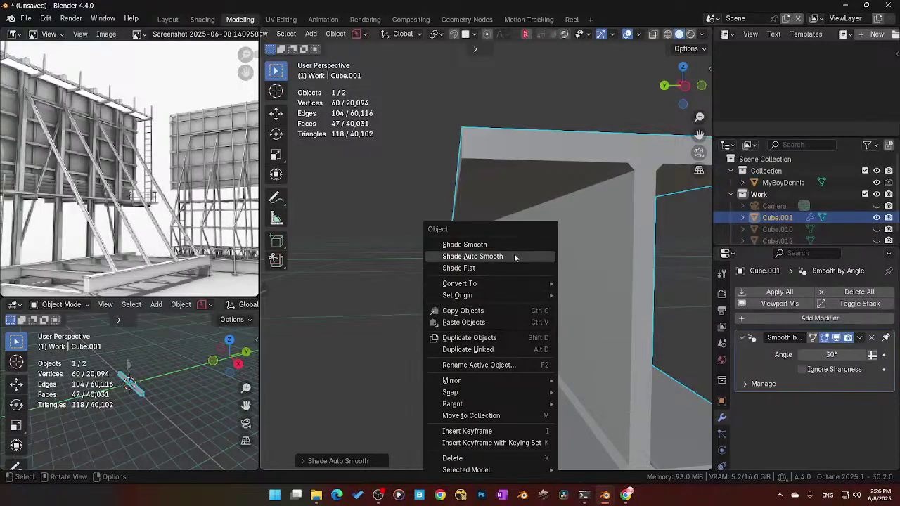
left_click(515, 254)
Step: Try Shade Smooth on the beam and switch the shading back to Shade Auto Smooth
right_click(506, 241)
left_click(503, 230)
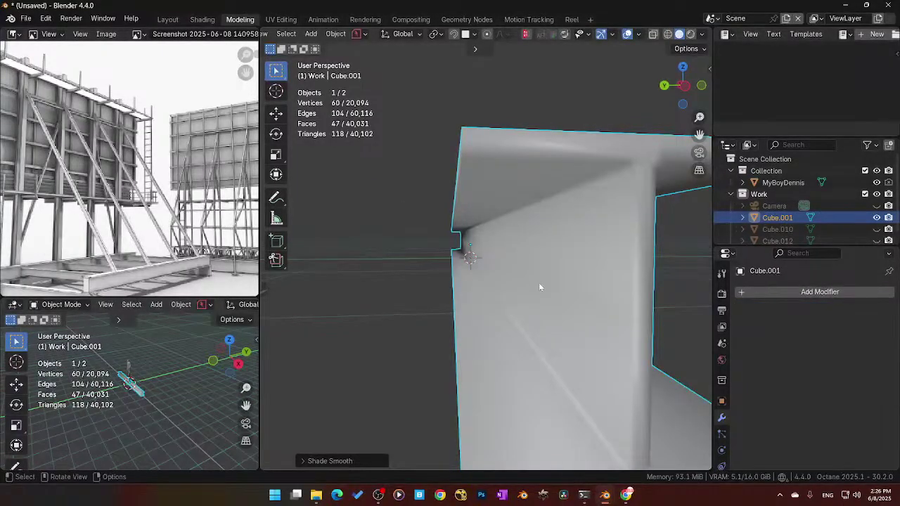
right_click(540, 287)
left_click(515, 256)
scroll(542, 367, "down", 7)
middle_click_drag(542, 367, 680, 281)
scroll(521, 318, "up", 6)
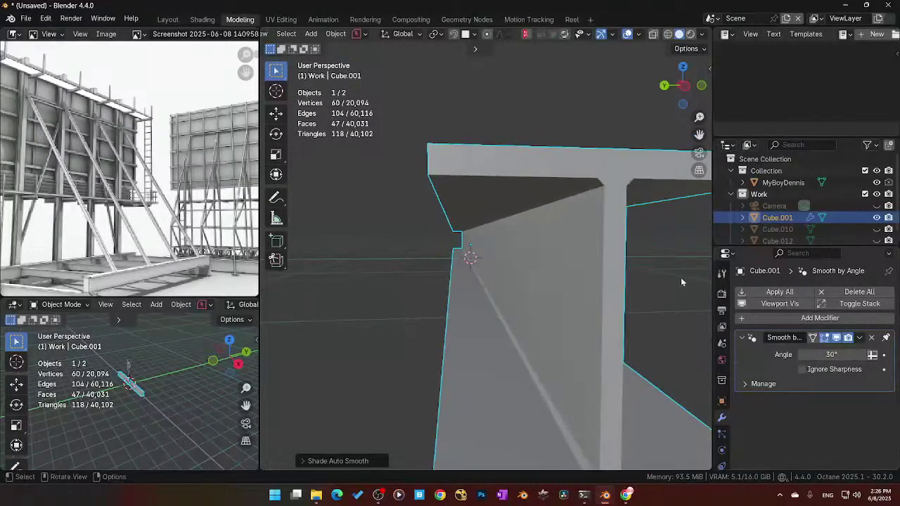
Step: Add a Bevel modifier to the beam with 3 segments and an amount of 0.027 m
left_click(764, 317)
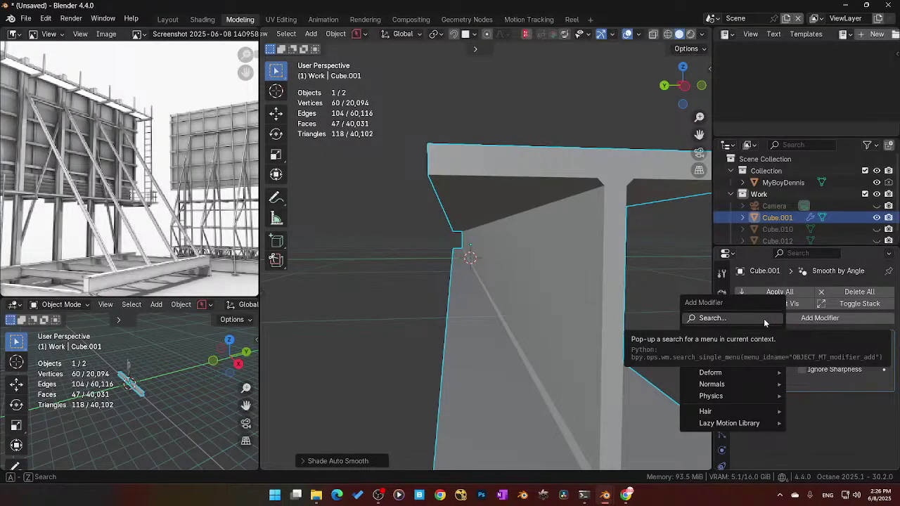
type("B")
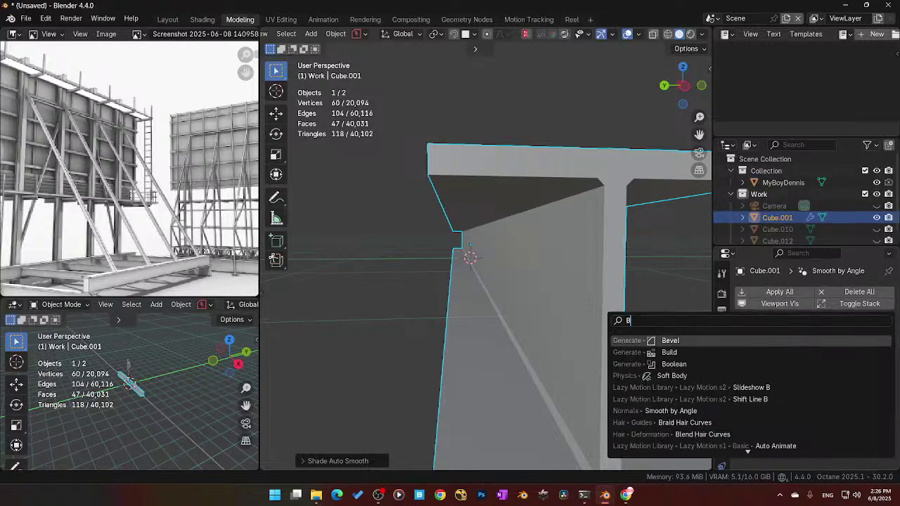
left_click(742, 342)
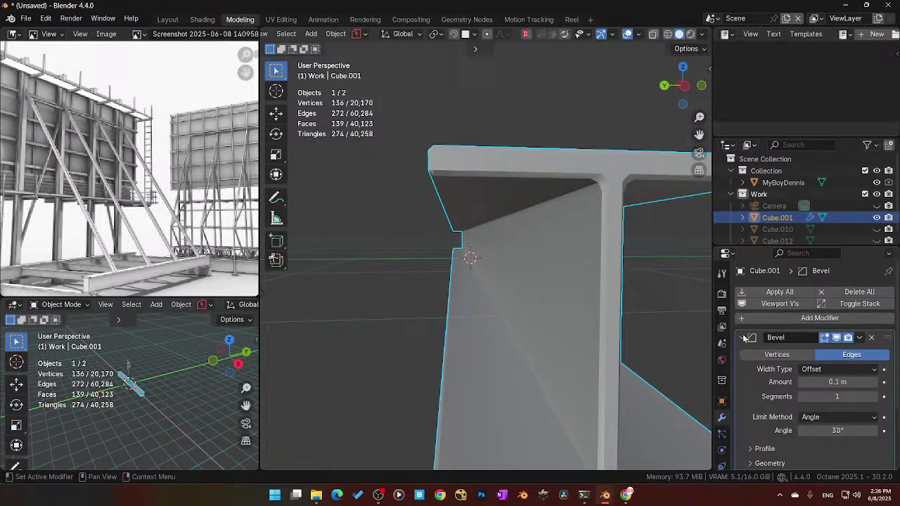
left_click(836, 397)
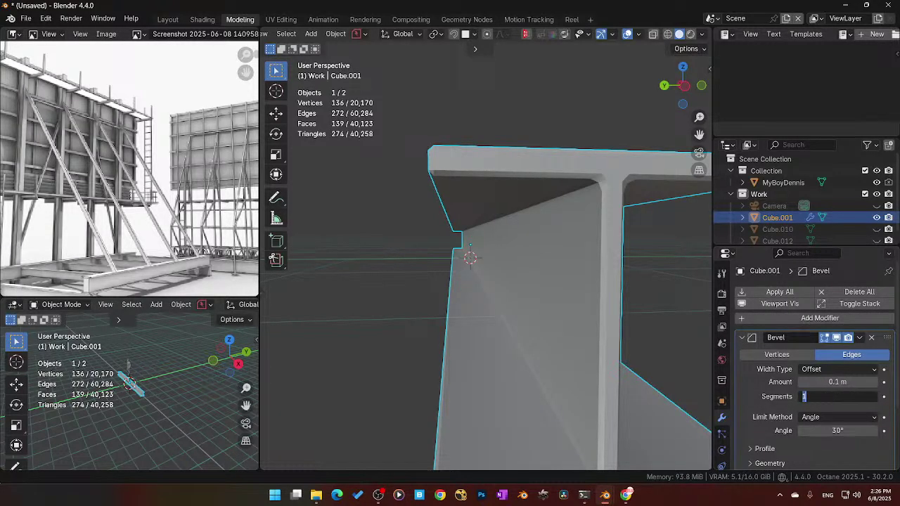
type("3")
key("Return")
left_click_drag(836, 381, 808, 382)
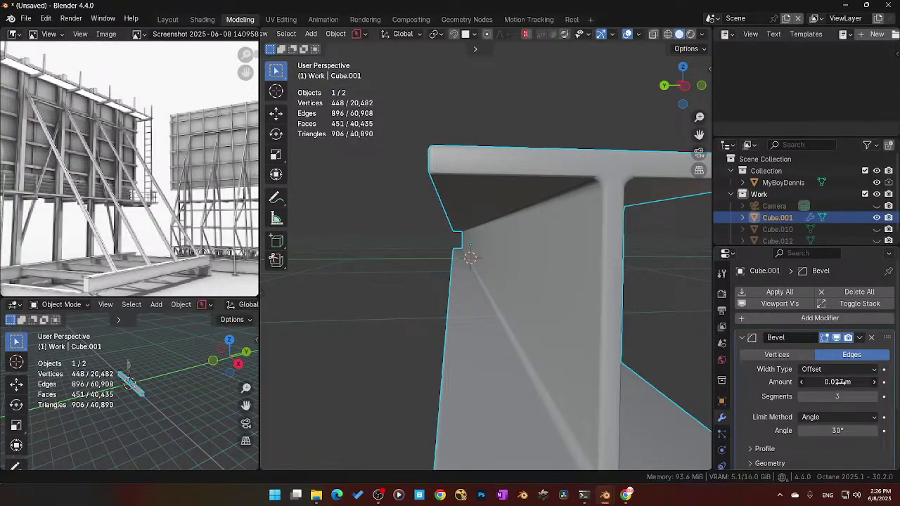
Step: Reapply Shade Auto Smooth to the beam carrying the Bevel modifier
middle_click_drag(563, 282, 609, 279)
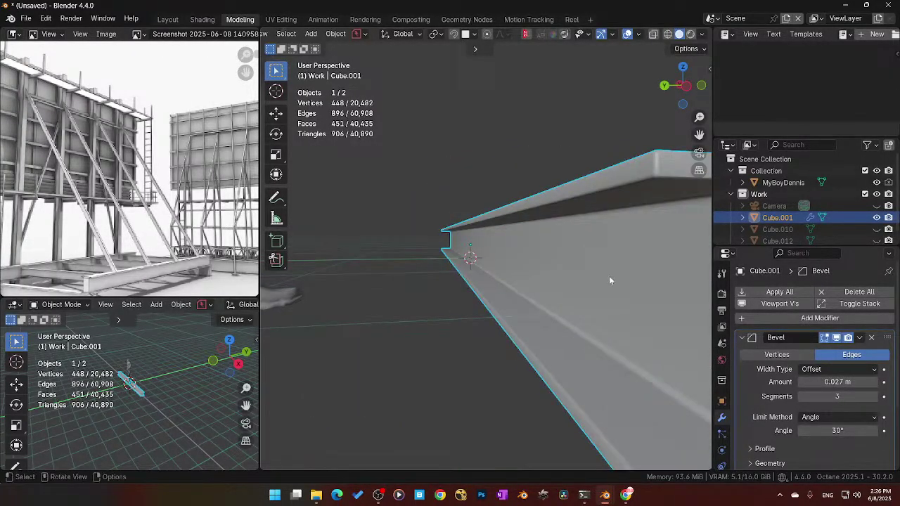
right_click(610, 280)
left_click(566, 256)
middle_click_drag(571, 256, 556, 282)
Step: Check the beam's mesh at the web end in Edit Mode and return to Object Mode
key("Tab")
left_click(561, 234)
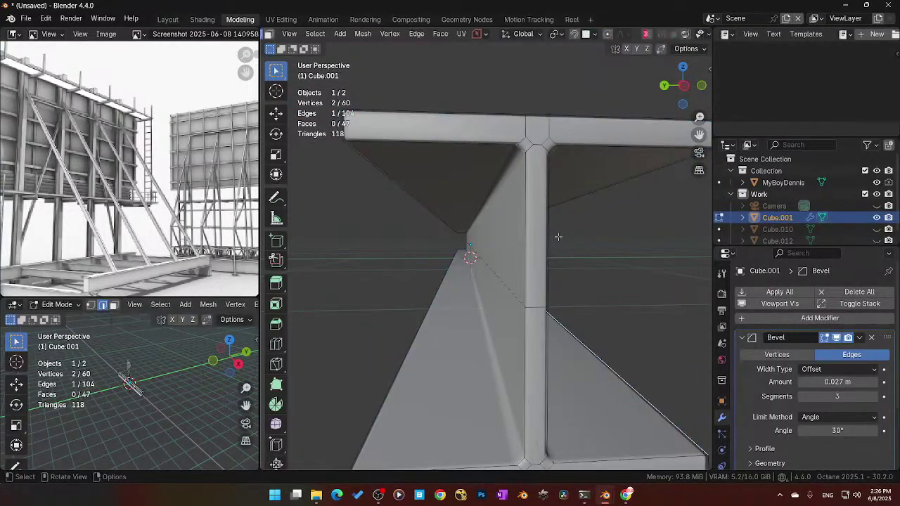
scroll(558, 237, "down", 7)
key("Tab")
Step: Examine the beam's shape, proportions and edge shading from several angles beside the human figure
middle_click_drag(548, 260, 437, 298)
left_click(433, 297)
scroll(434, 296, "down", 3)
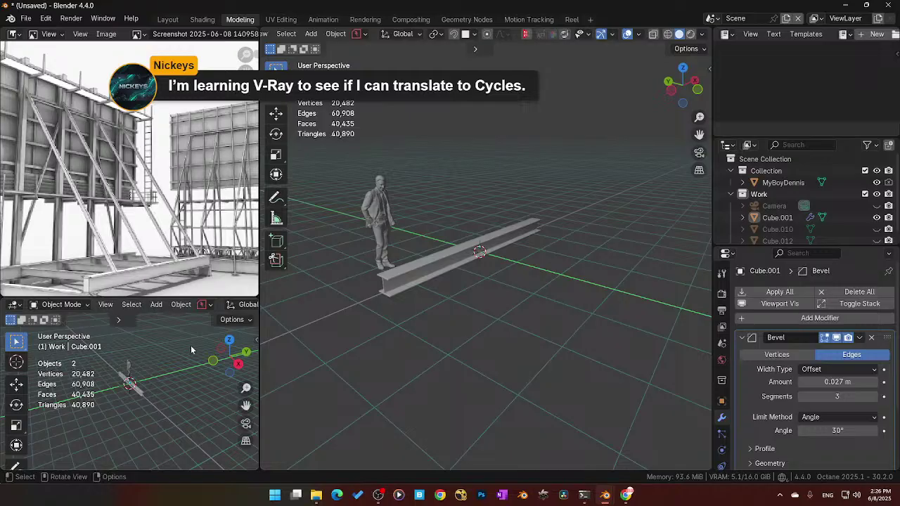
middle_click_drag(448, 280, 468, 279)
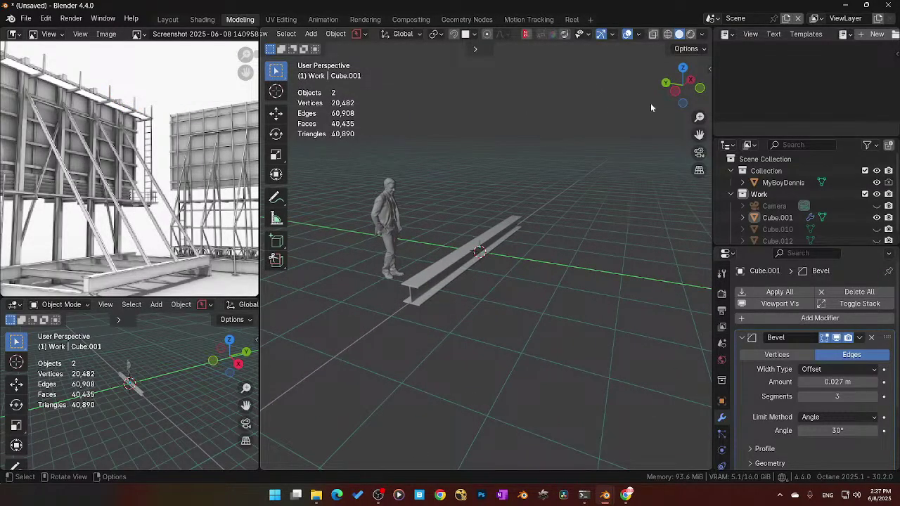
middle_click_drag(415, 280, 486, 271)
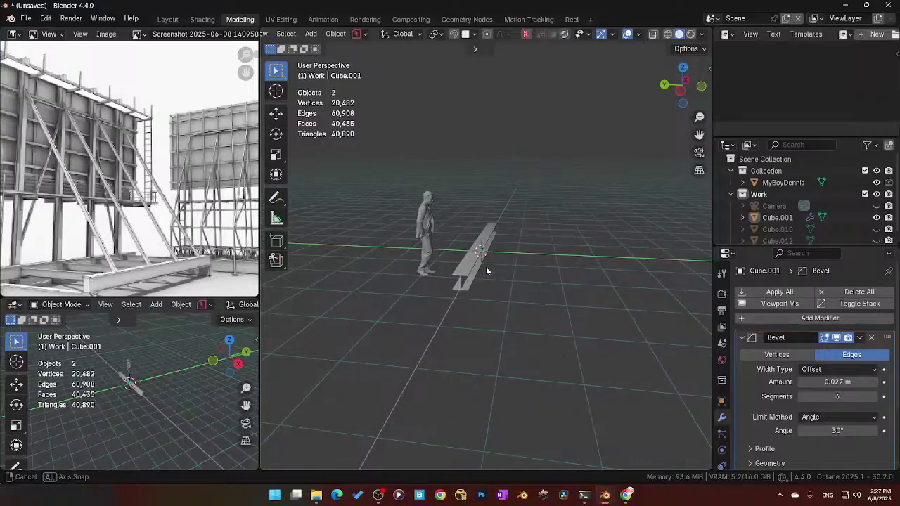
scroll(488, 268, "up", 3)
scroll(466, 276, "up", 2)
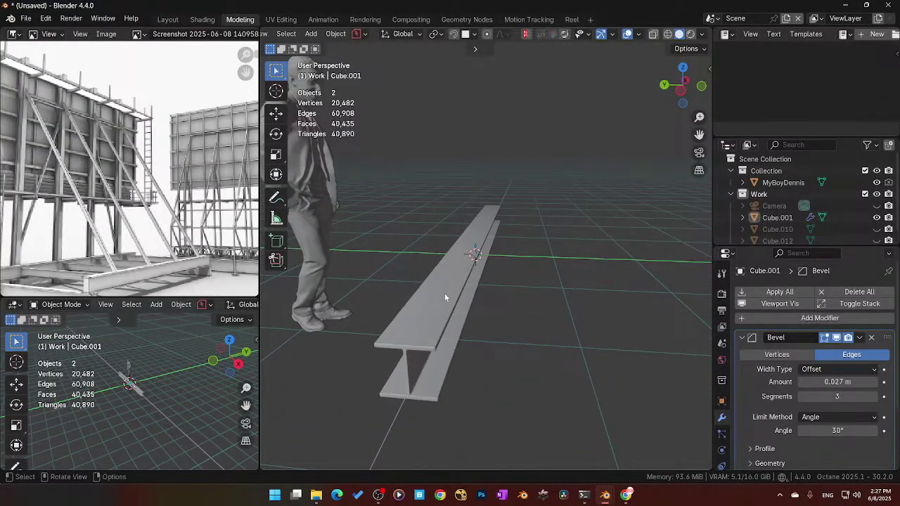
left_click(444, 293)
middle_click_drag(444, 293, 485, 279)
scroll(484, 278, "down", 2)
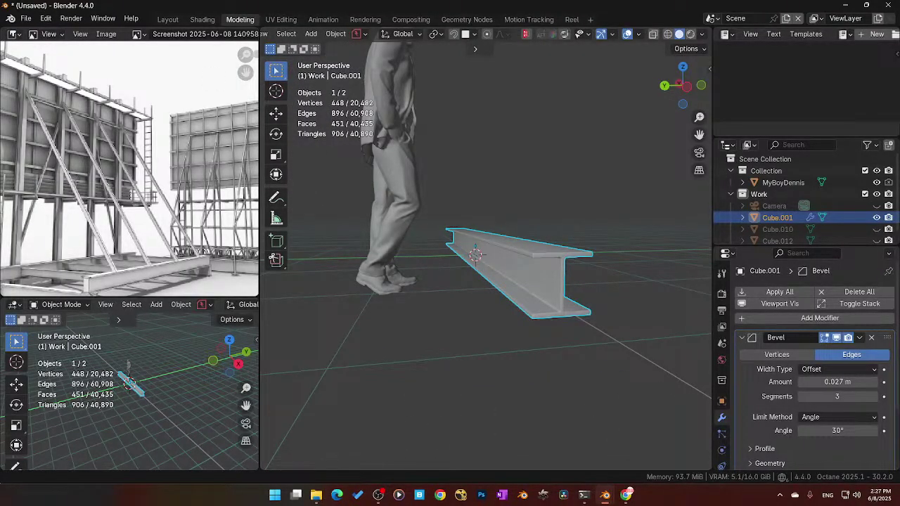
Step: Switch to the Chrome browser and search Google Images for "pictures of I beams from the top view"
key("alt+Tab")
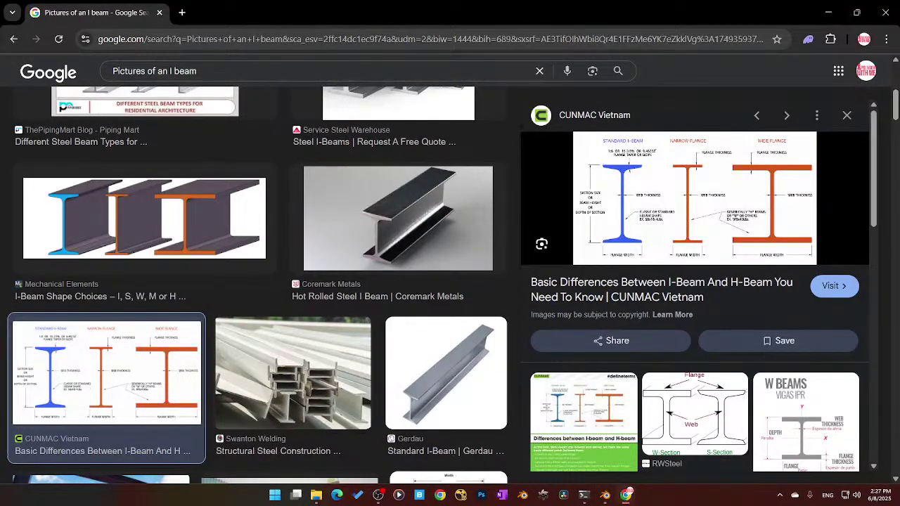
scroll(267, 274, "up", 1)
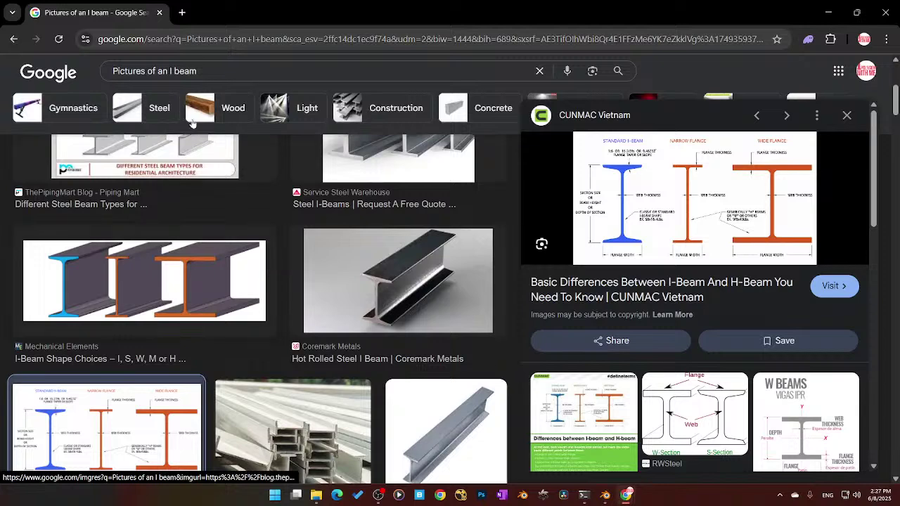
left_click_drag(198, 71, 100, 68)
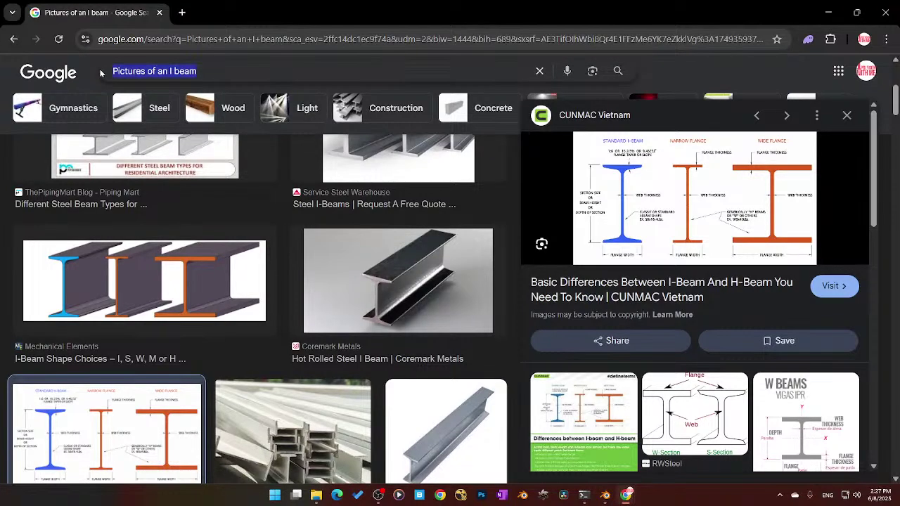
key("super+h")
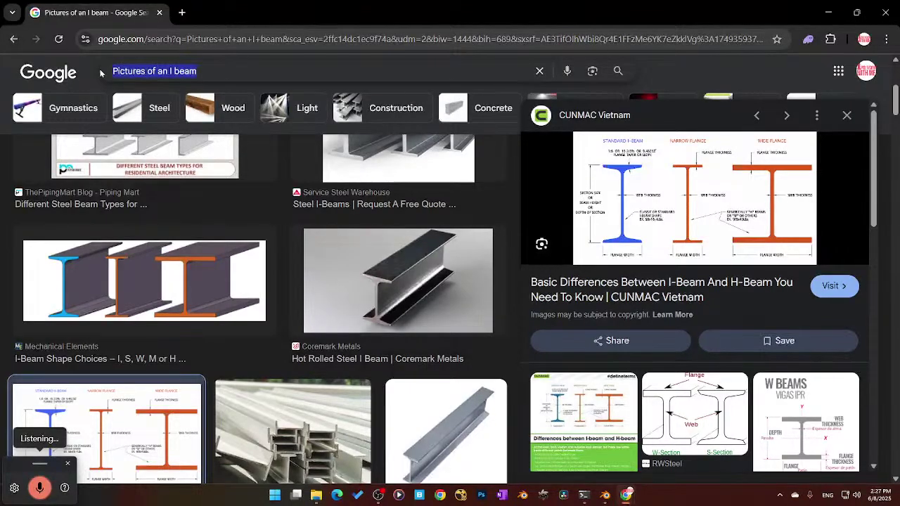
type("pictures of I beams from the top view")
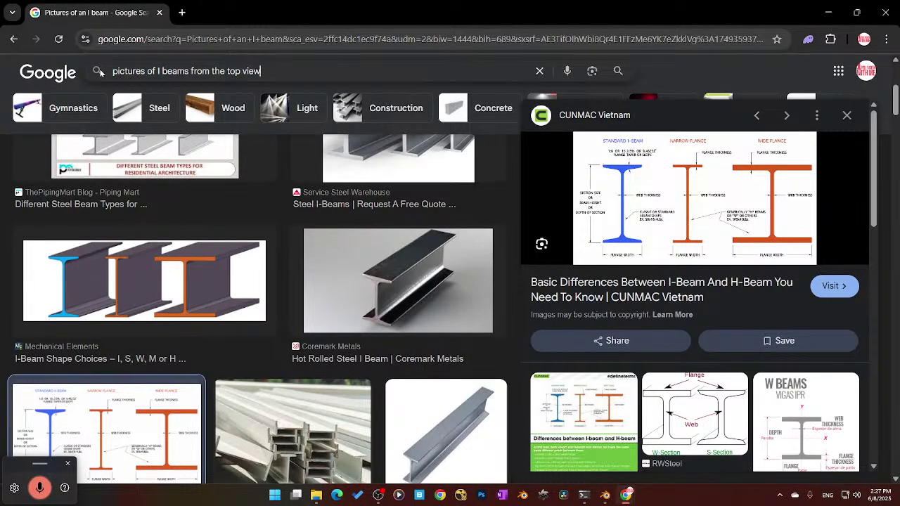
key("Return")
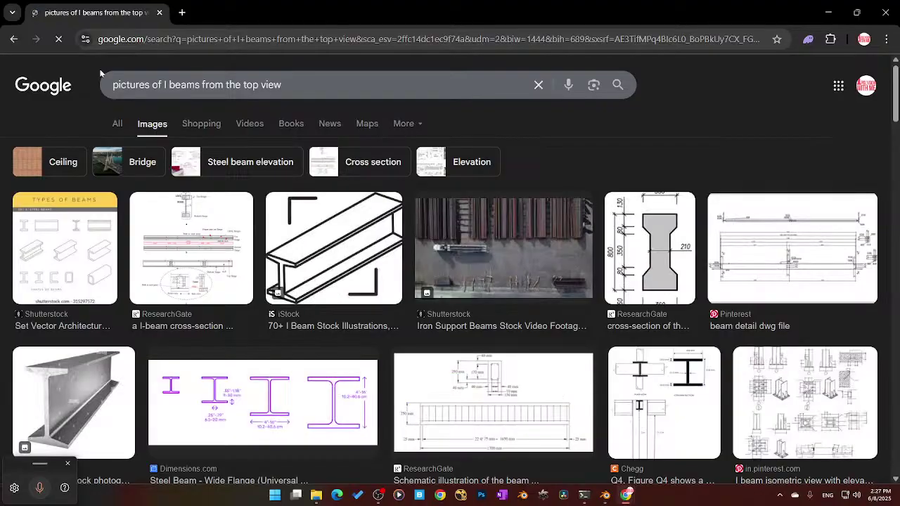
Step: Look through the image results for top-view pictures that show the shape of I-beams from above
scroll(398, 273, "down", 7)
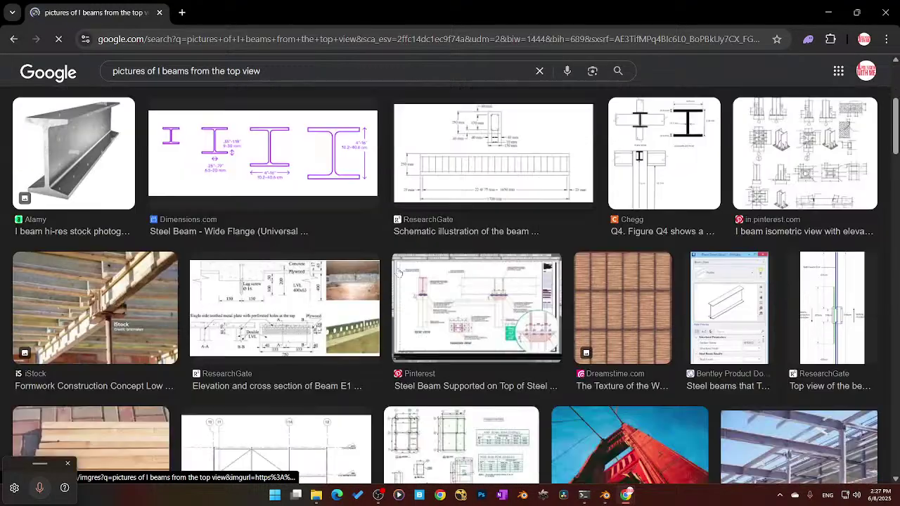
scroll(399, 273, "down", 10)
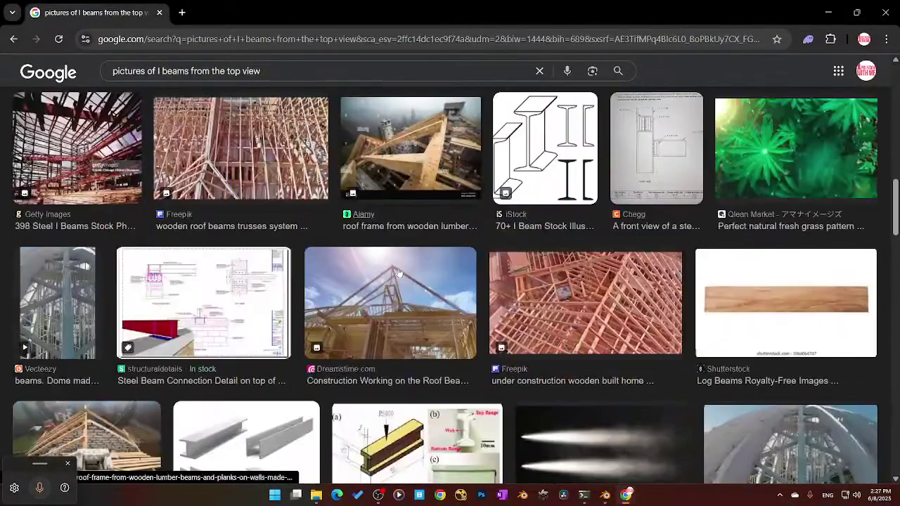
scroll(401, 273, "down", 4)
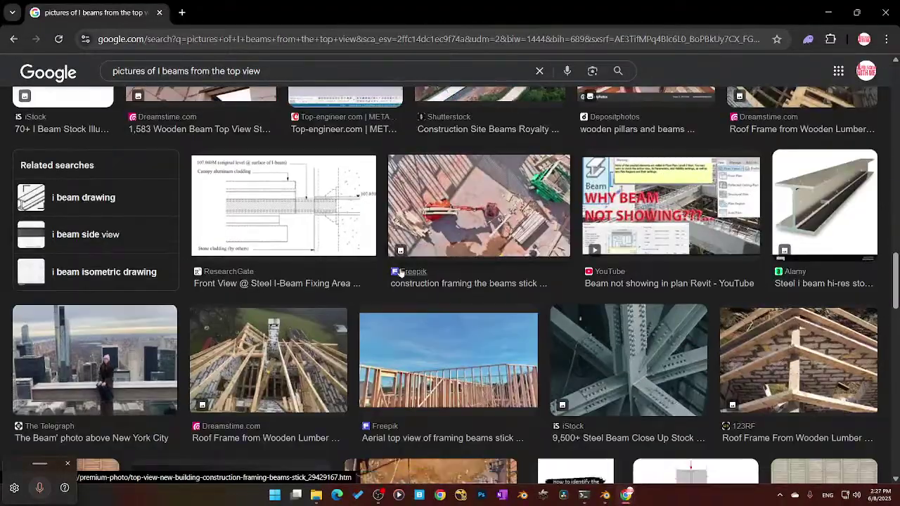
scroll(400, 272, "down", 6)
scroll(400, 271, "down", 3)
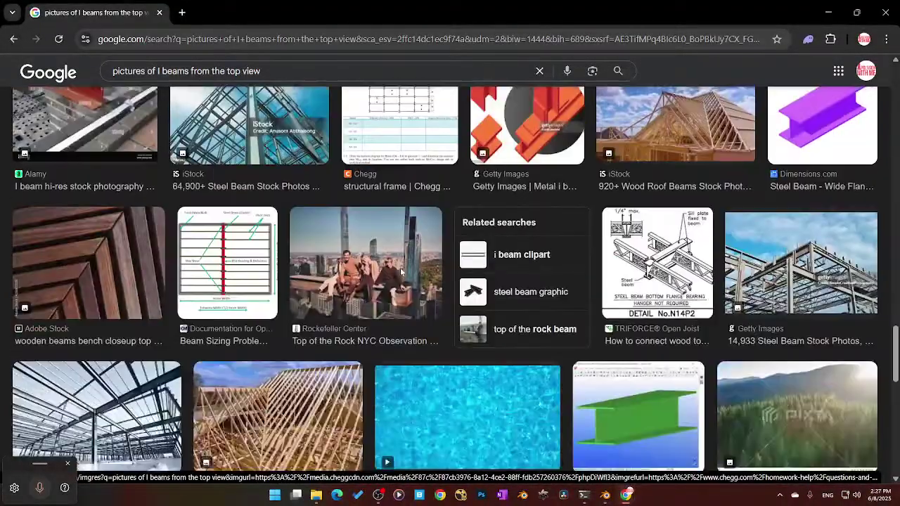
scroll(401, 273, "down", 8)
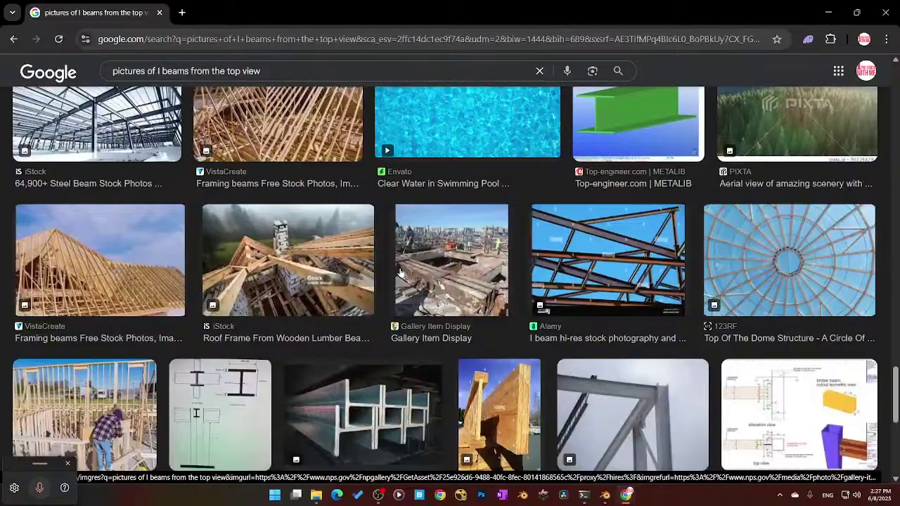
scroll(400, 273, "down", 7)
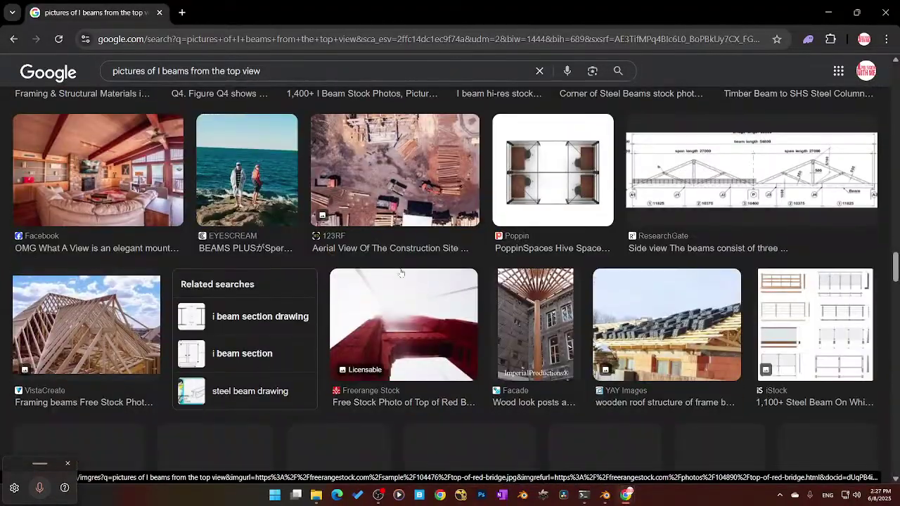
scroll(400, 272, "down", 2)
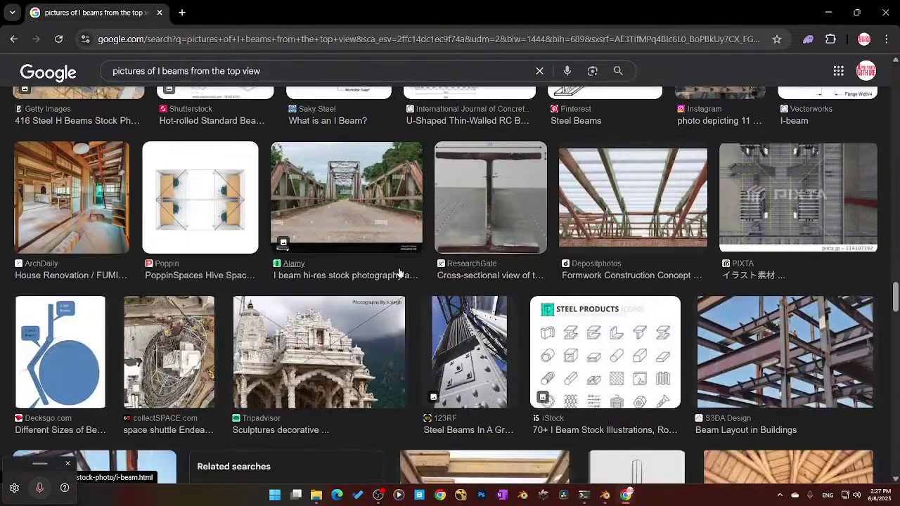
scroll(399, 274, "down", 4)
scroll(400, 273, "up", 16)
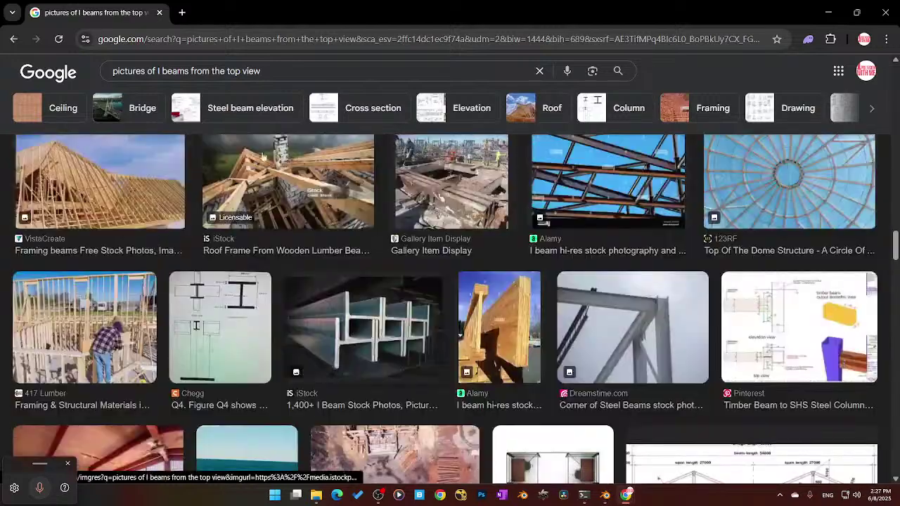
Step: Search Google Images for "Pictures of steel I beams" and look over the first rows of results
left_click_drag(262, 71, 94, 71)
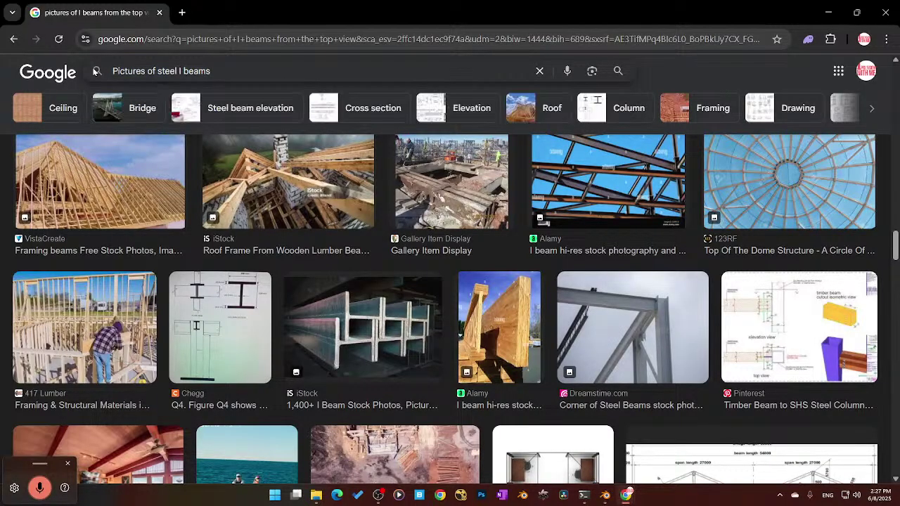
key("Return")
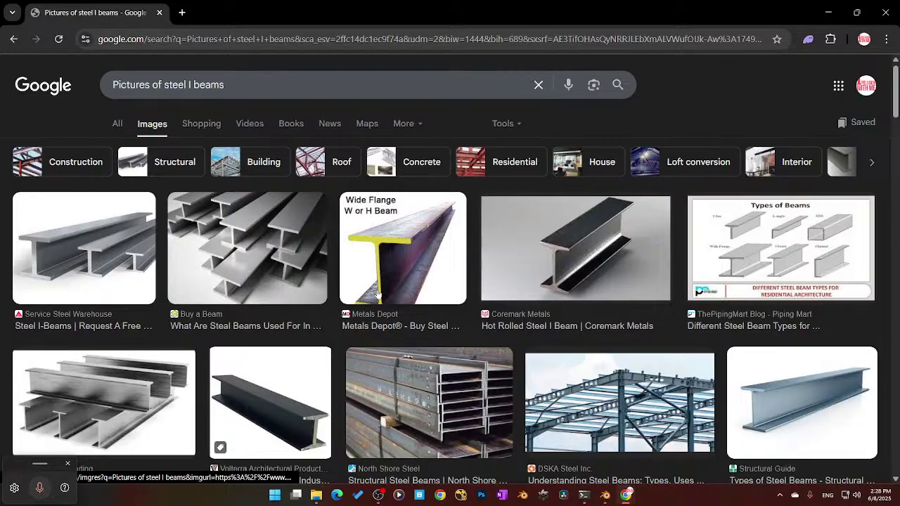
scroll(379, 294, "down", 1)
scroll(380, 293, "down", 2)
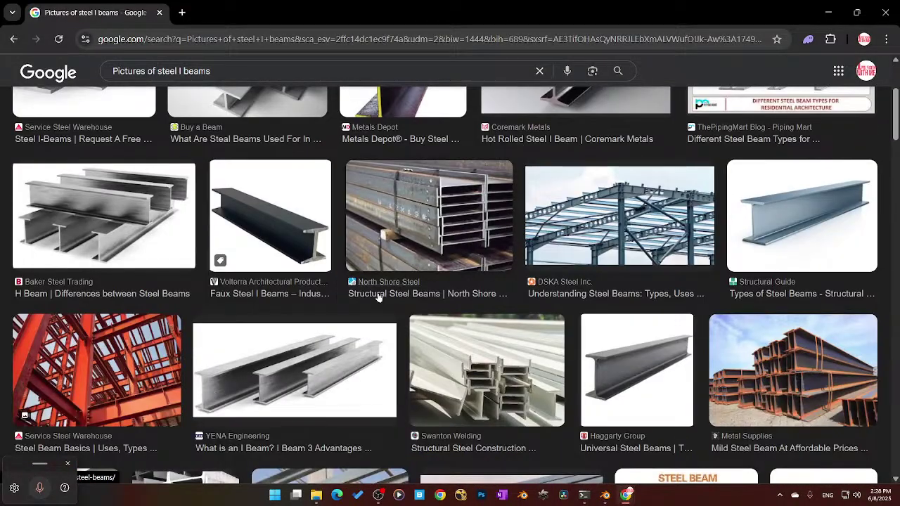
scroll(380, 295, "down", 3)
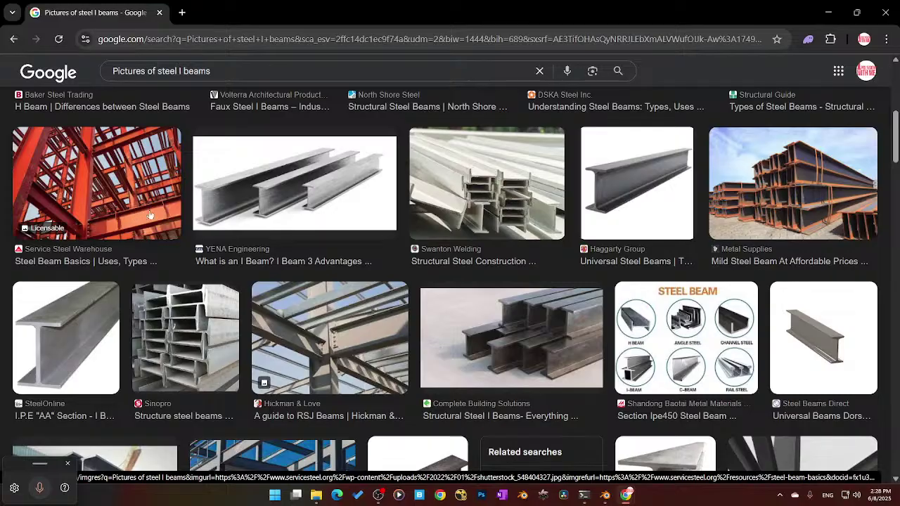
Step: Examine further steel I-beam pictures for flange and web proportions, inner corner rounding and edge shape
scroll(529, 332, "down", 1)
scroll(518, 316, "down", 1)
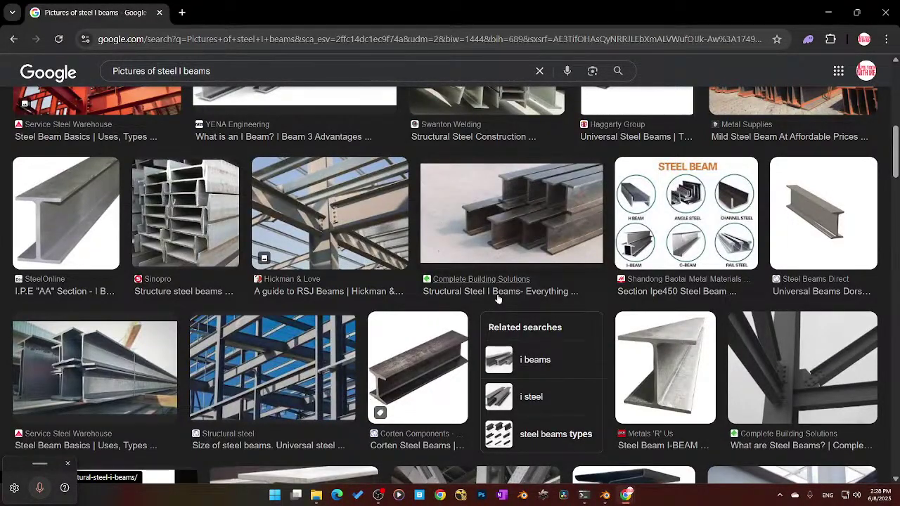
scroll(494, 297, "down", 2)
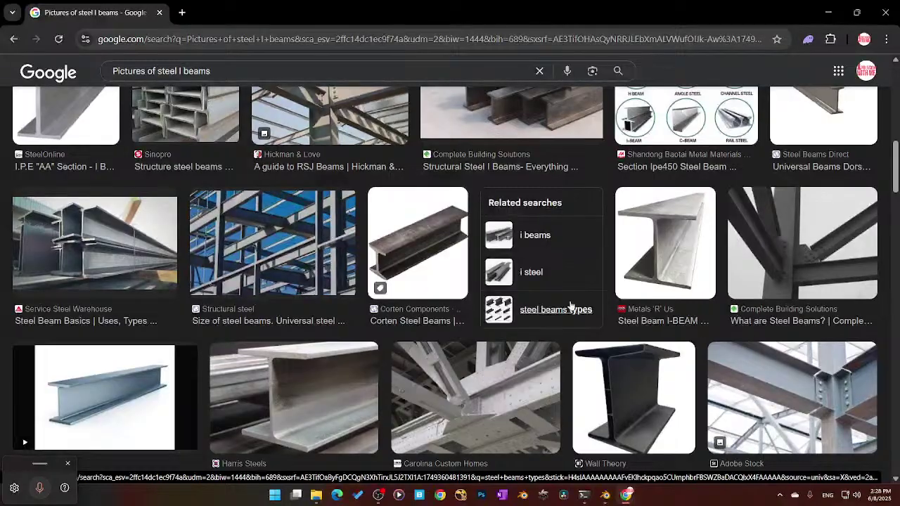
scroll(569, 306, "down", 6)
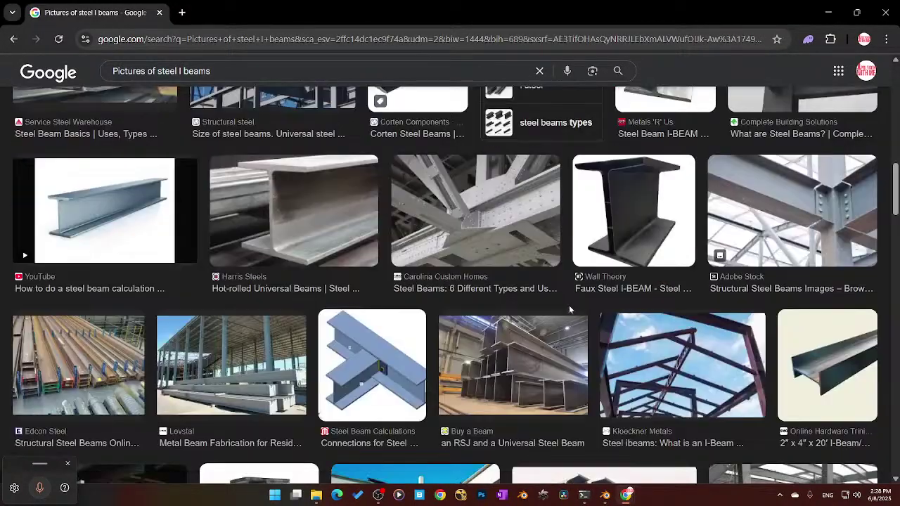
scroll(569, 311, "down", 5)
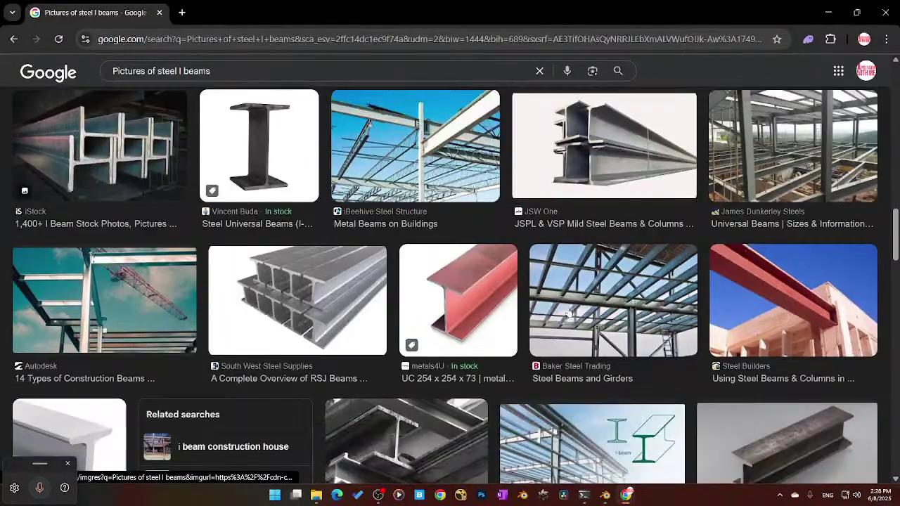
scroll(568, 311, "down", 2)
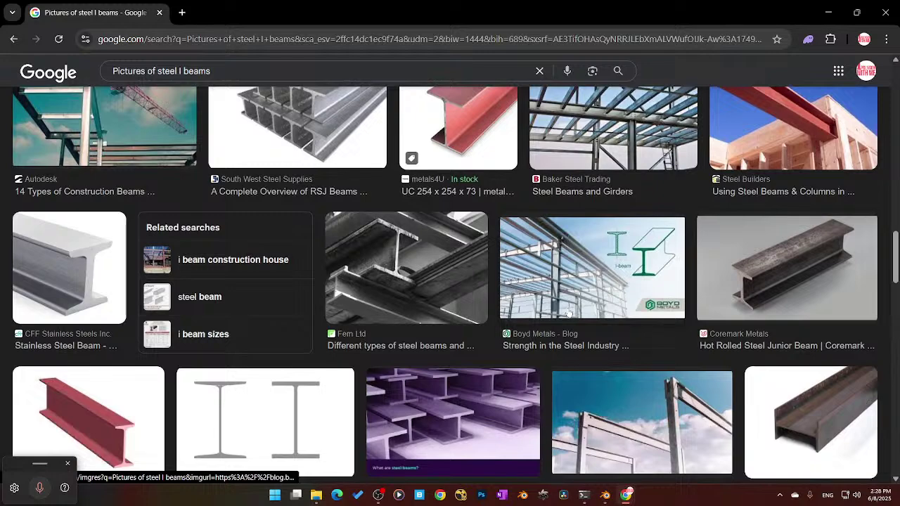
scroll(567, 314, "down", 2)
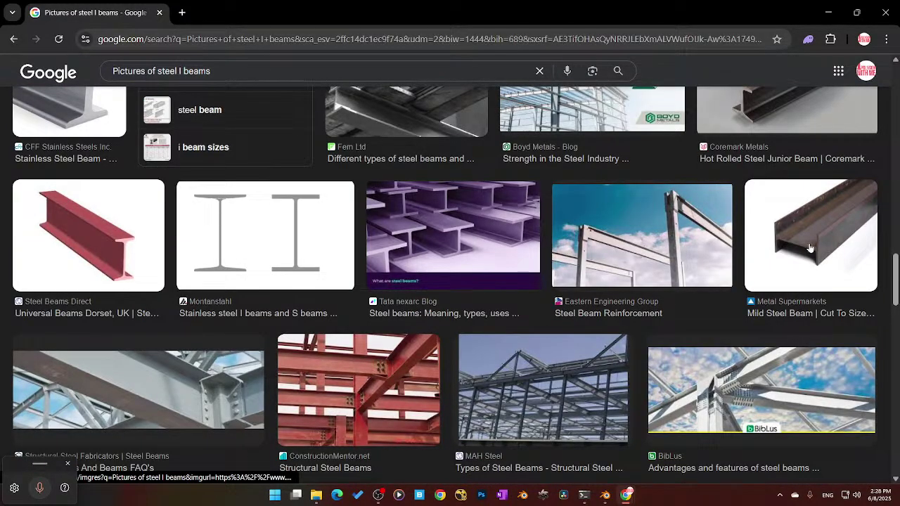
scroll(809, 249, "down", 4)
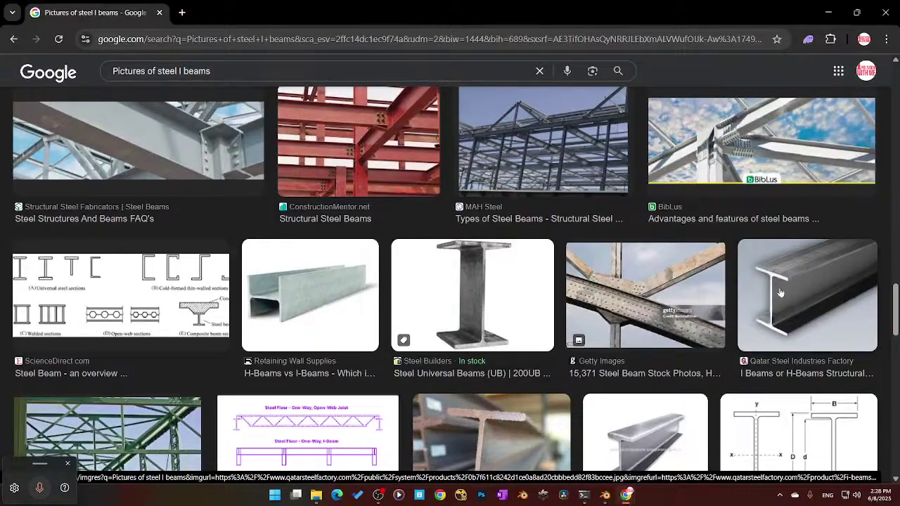
scroll(702, 340, "down", 2)
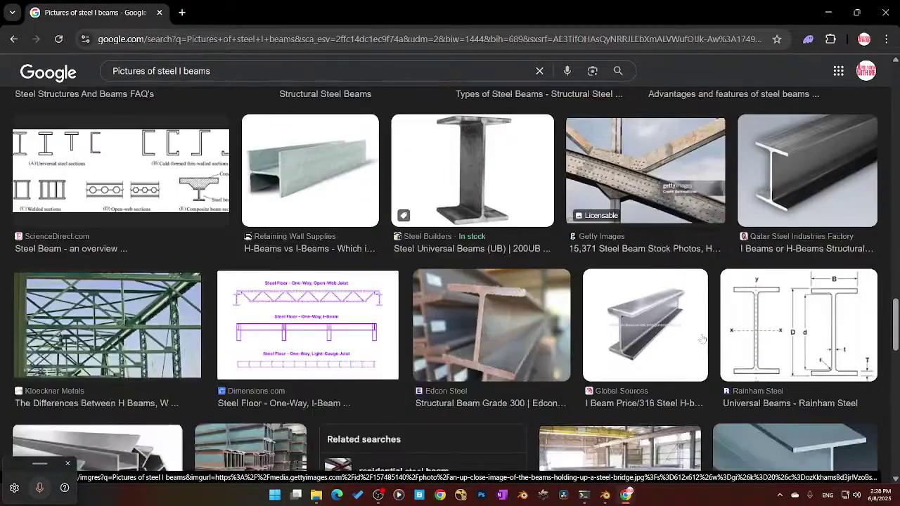
scroll(702, 340, "down", 7)
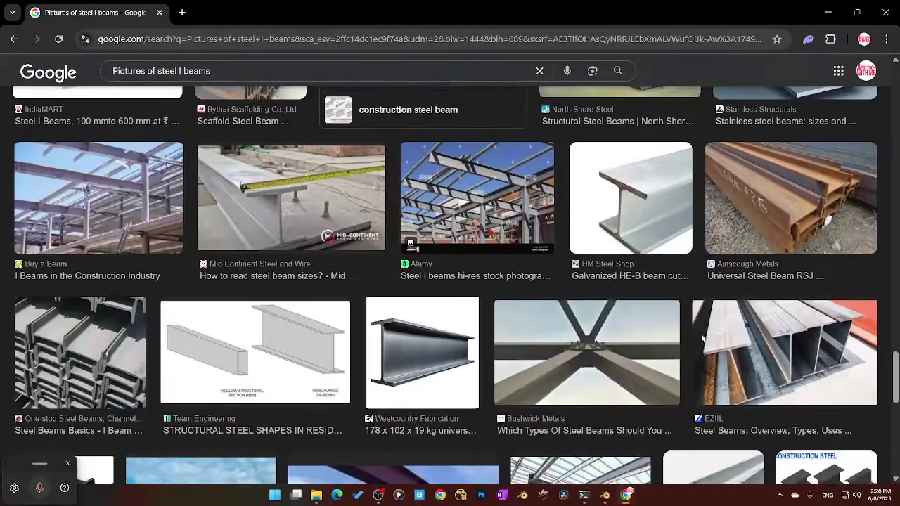
scroll(701, 339, "down", 2)
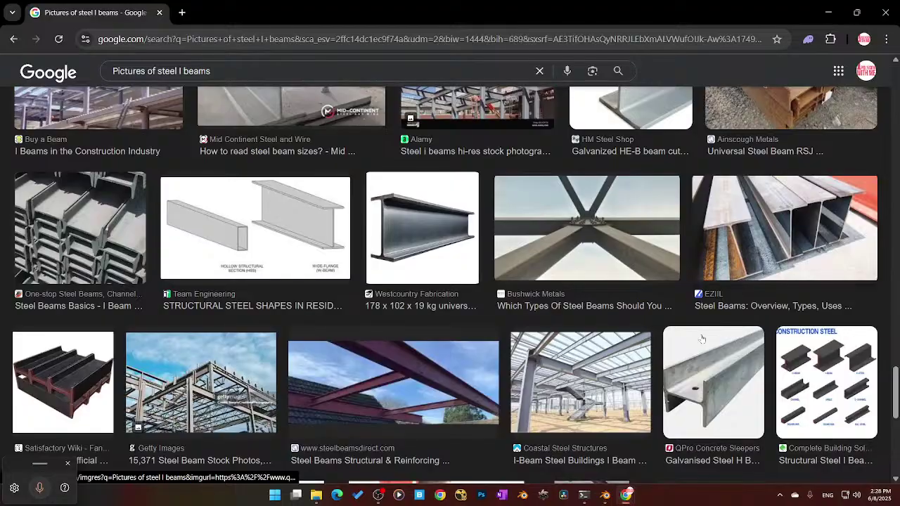
scroll(701, 340, "down", 5)
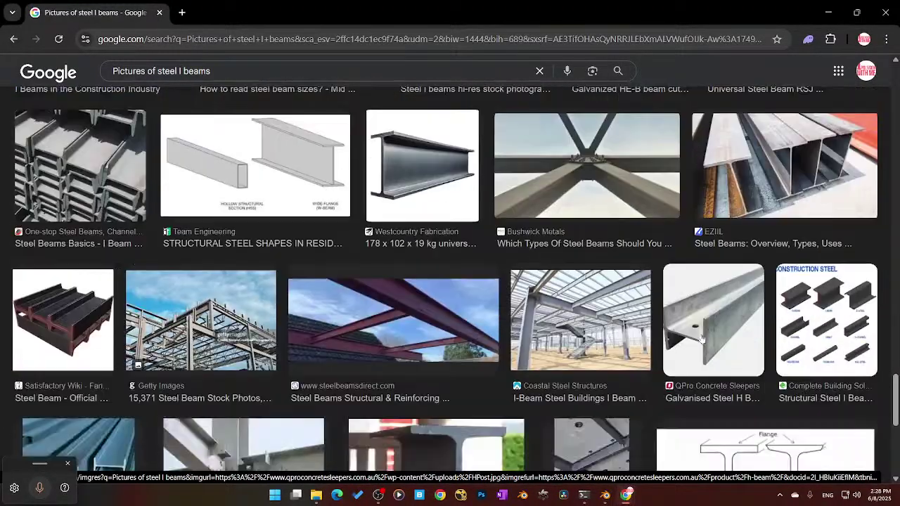
scroll(698, 338, "down", 2)
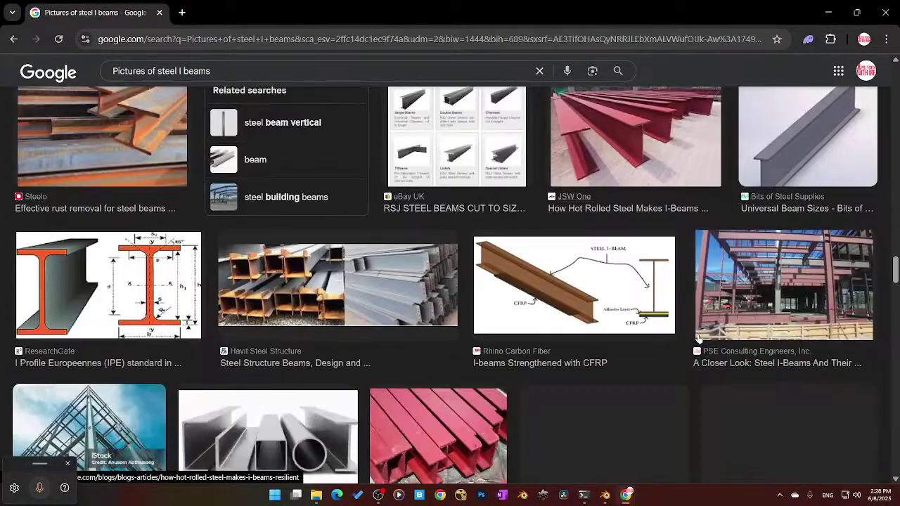
scroll(511, 322, "down", 1)
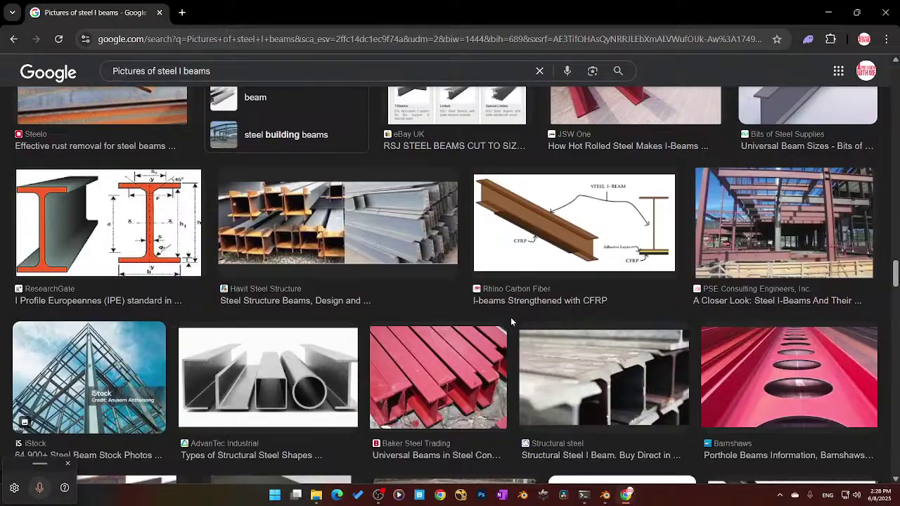
scroll(511, 321, "down", 2)
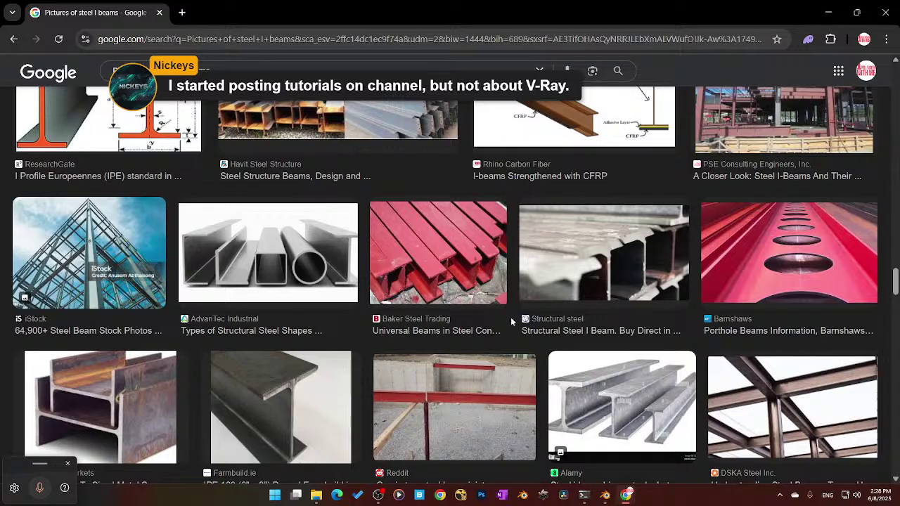
scroll(510, 317, "down", 4)
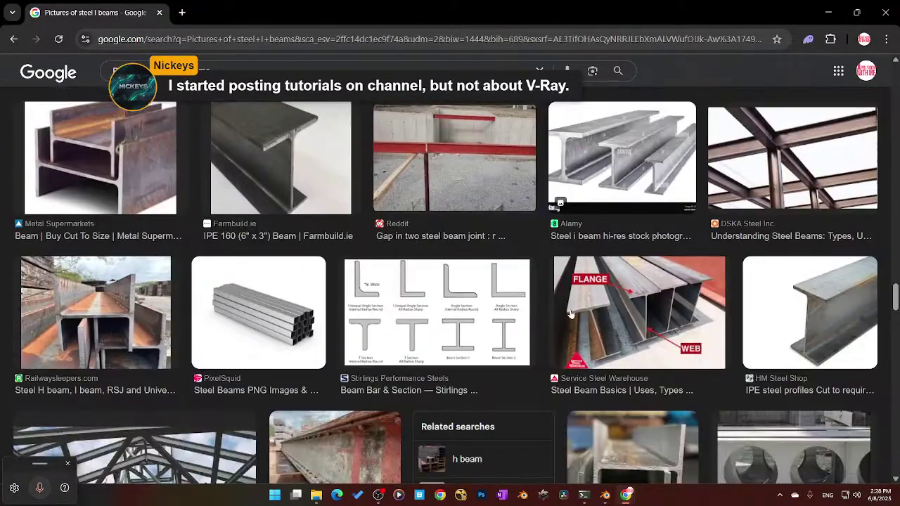
scroll(570, 313, "down", 3)
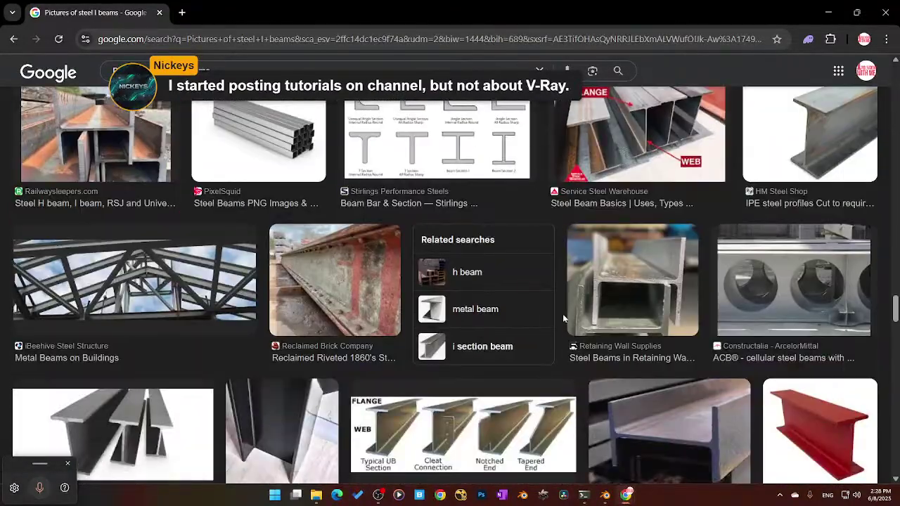
scroll(556, 313, "down", 2)
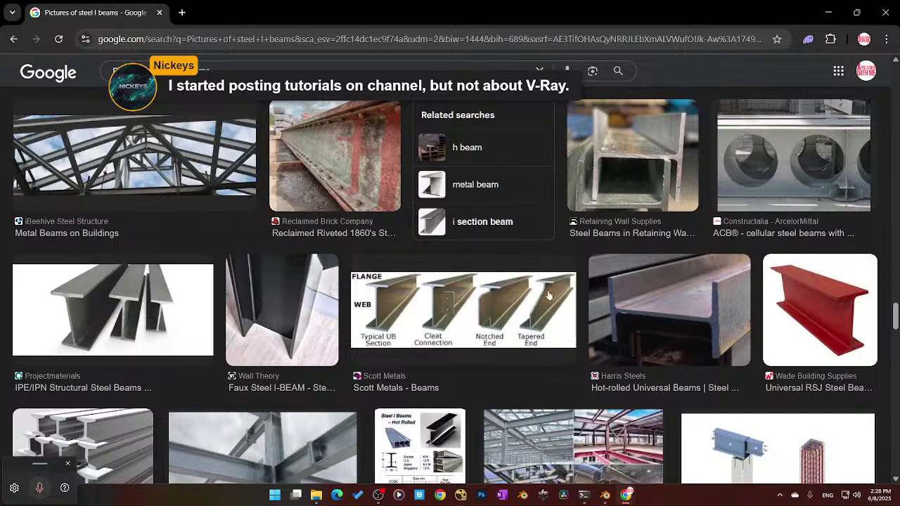
scroll(581, 288, "down", 2)
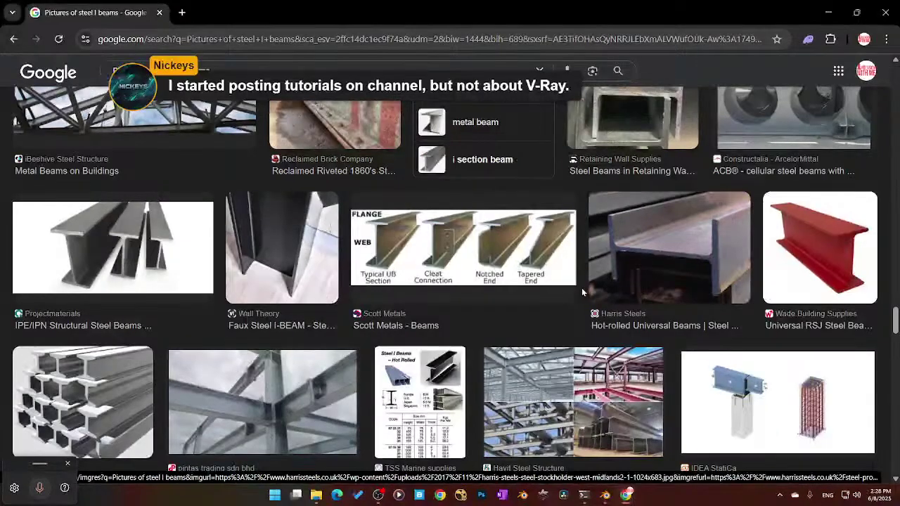
scroll(582, 291, "up", 2)
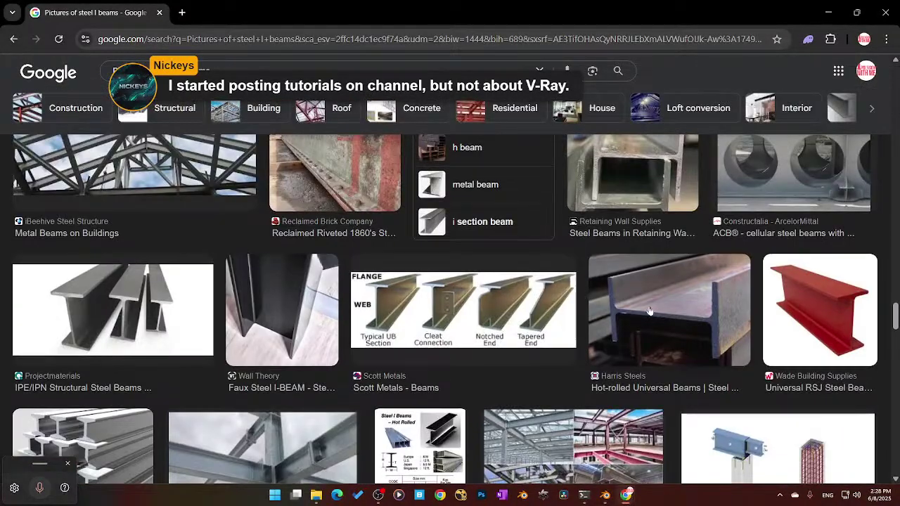
scroll(632, 302, "down", 5)
scroll(647, 311, "down", 5)
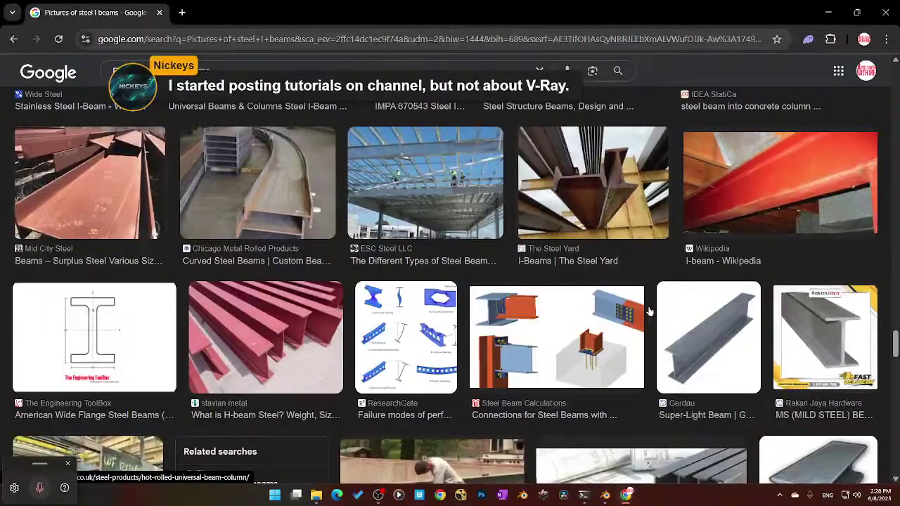
scroll(648, 311, "down", 5)
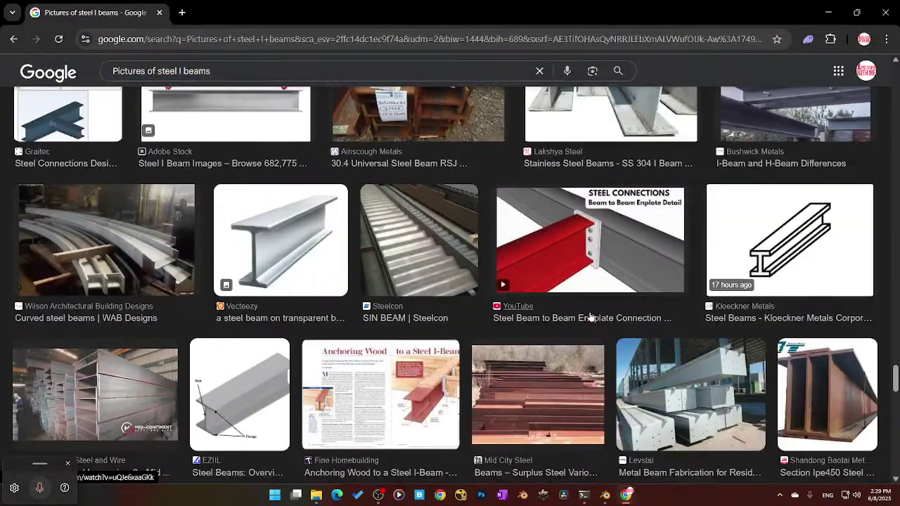
scroll(590, 316, "down", 3)
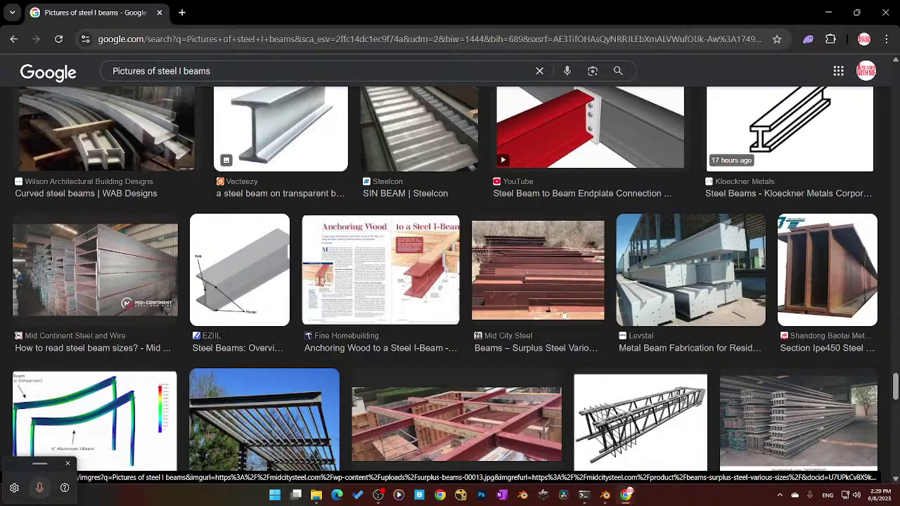
scroll(564, 314, "down", 7)
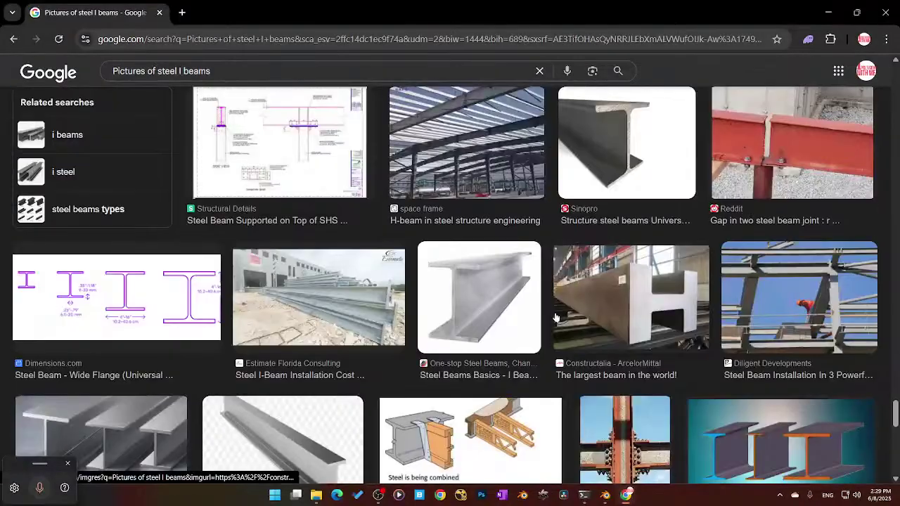
Step: Examine more steel I-beam results for cross-section profiles, flange thickness, end details and surface finish
scroll(556, 318, "down", 1)
scroll(501, 275, "down", 3)
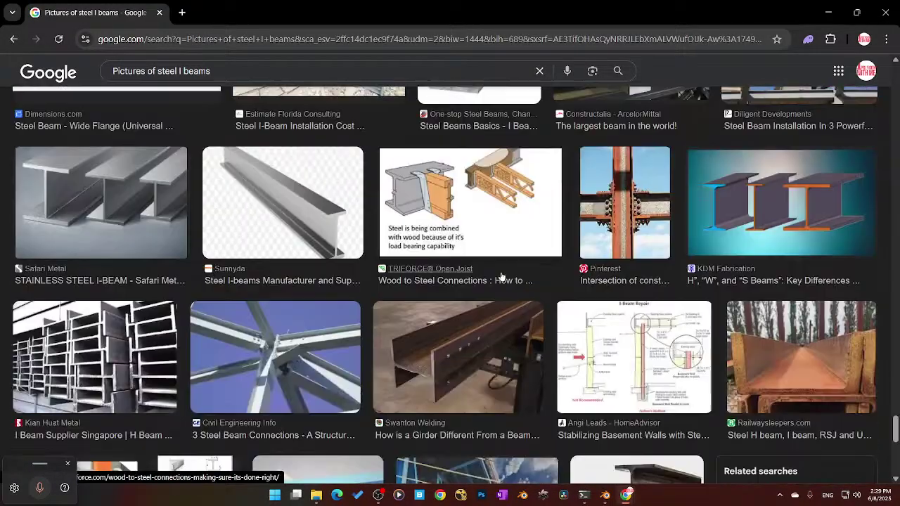
scroll(501, 275, "down", 5)
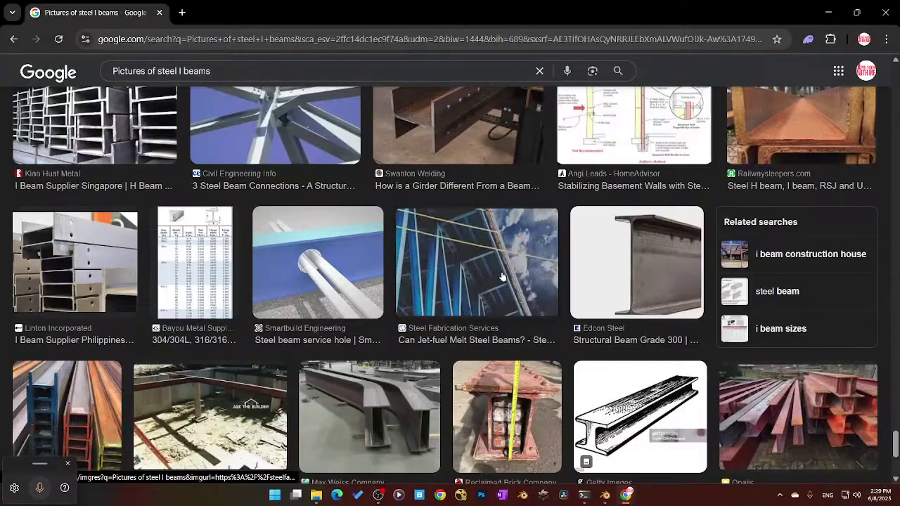
scroll(501, 275, "down", 6)
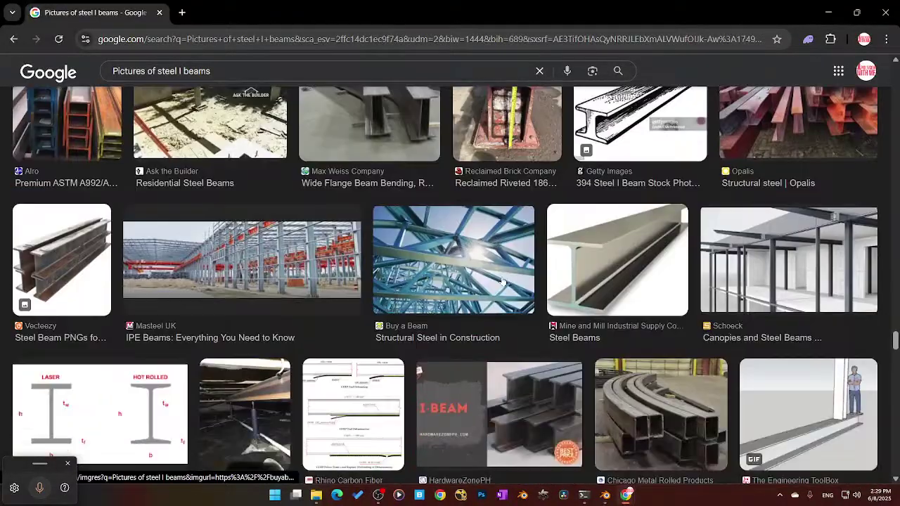
scroll(501, 282, "down", 3)
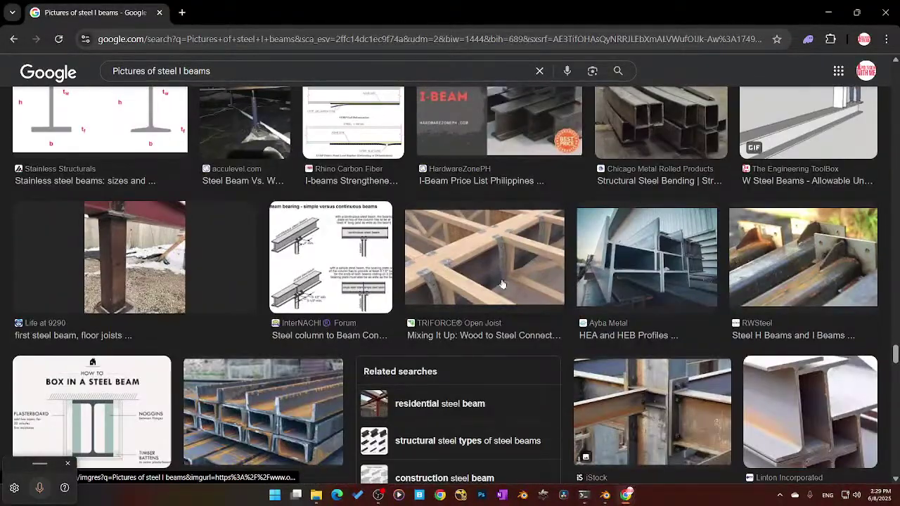
scroll(501, 284, "down", 1)
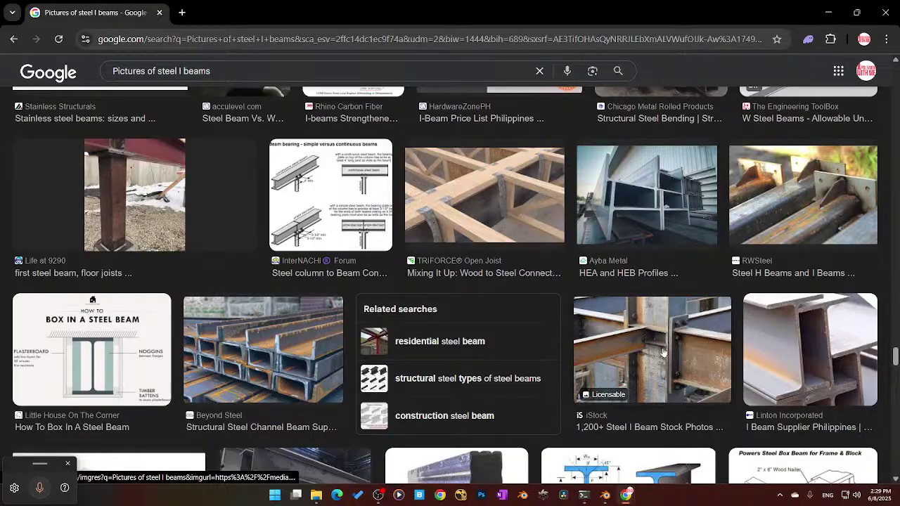
scroll(662, 351, "down", 5)
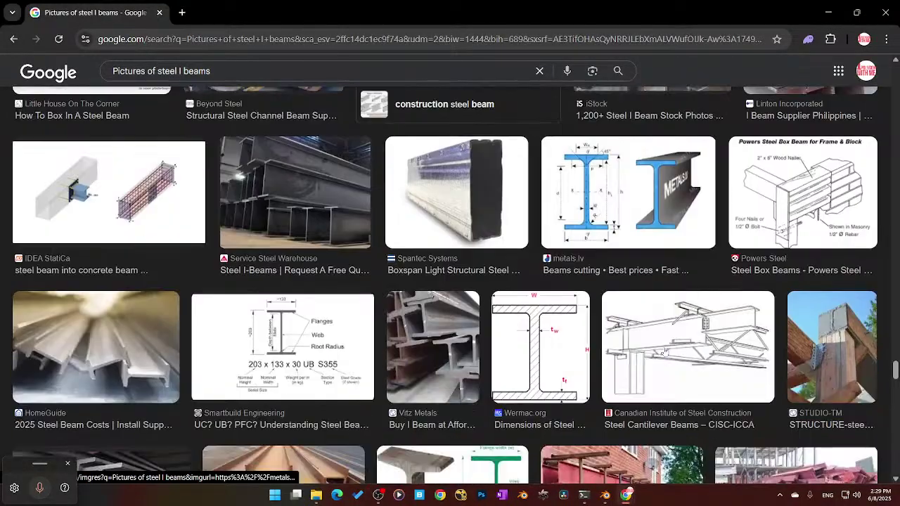
scroll(664, 351, "down", 3)
scroll(664, 352, "down", 7)
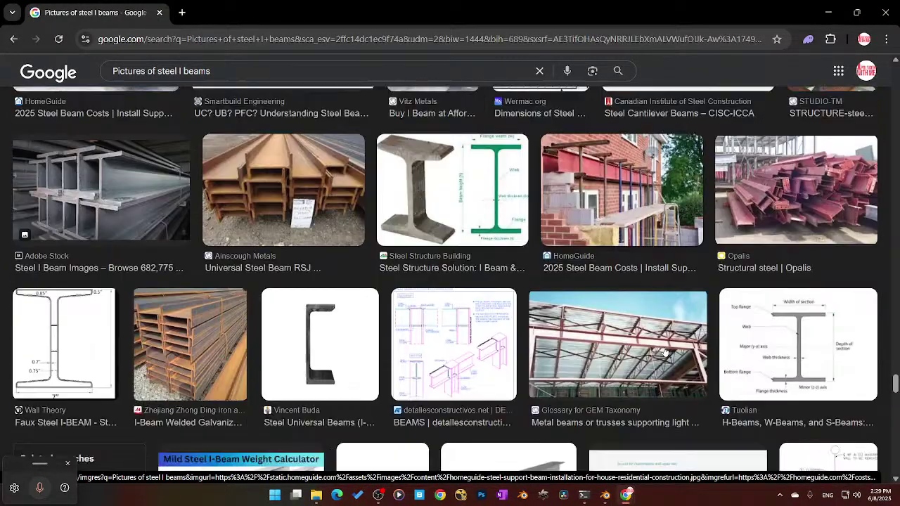
scroll(664, 351, "down", 6)
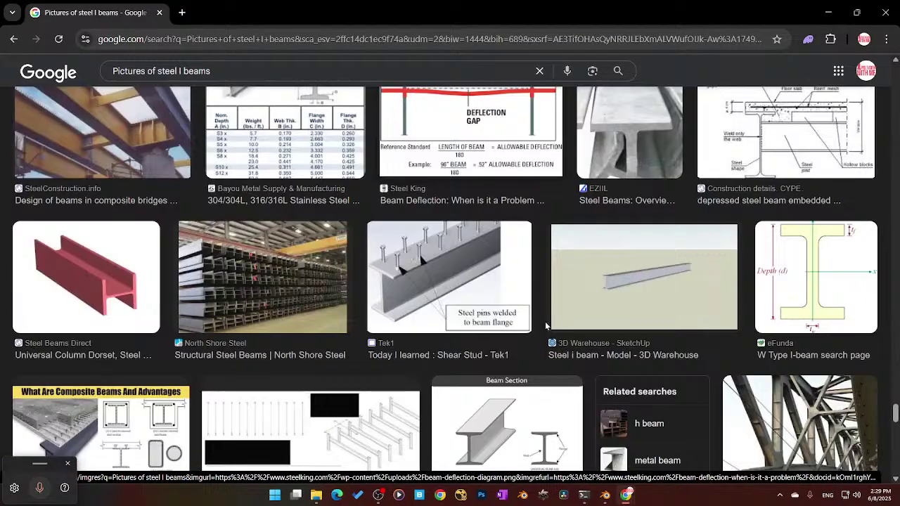
scroll(545, 321, "down", 4)
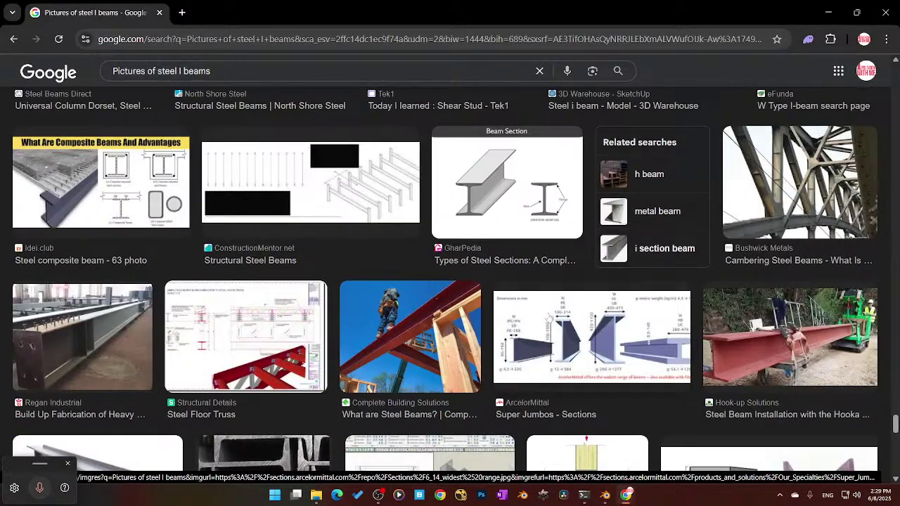
scroll(601, 327, "down", 4)
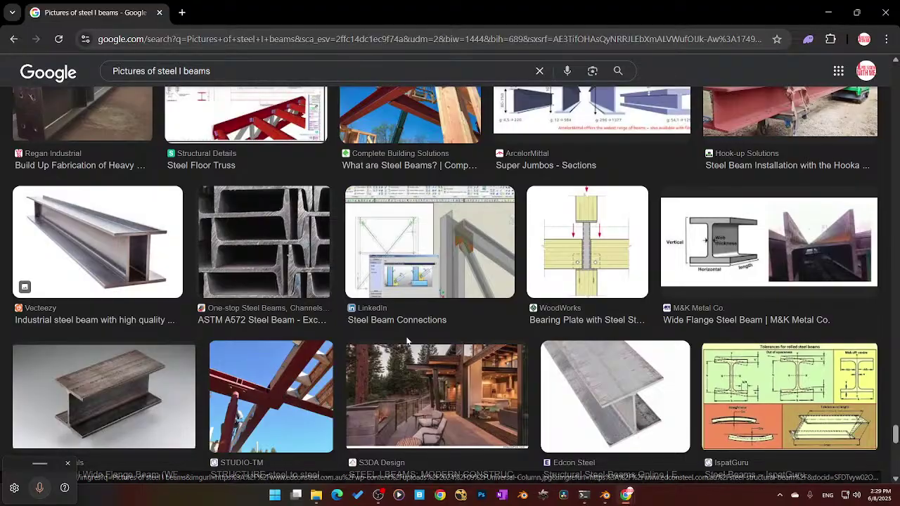
scroll(406, 341, "down", 2)
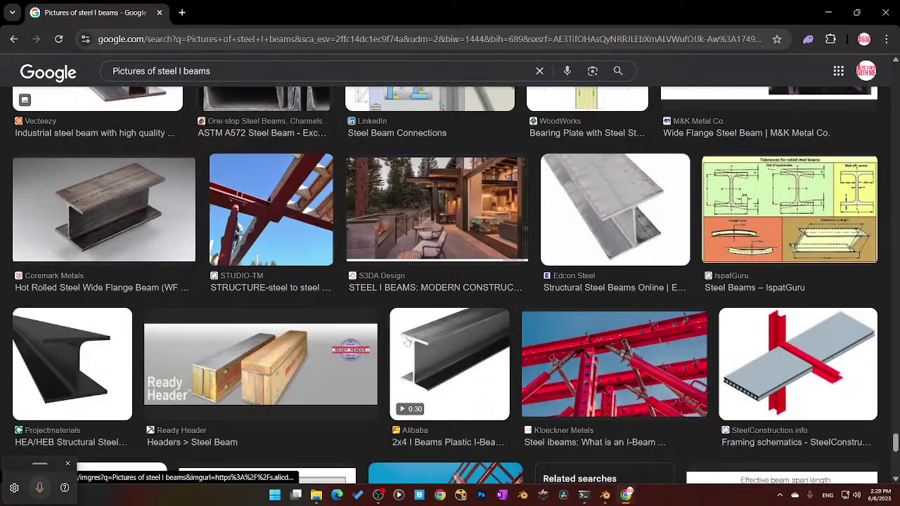
scroll(408, 342, "up", 1)
scroll(449, 330, "down", 12)
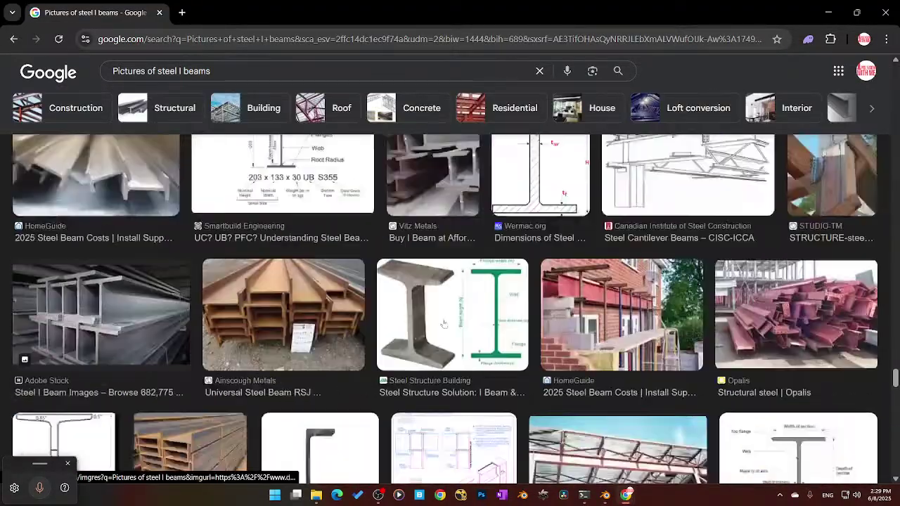
scroll(481, 323, "down", 20)
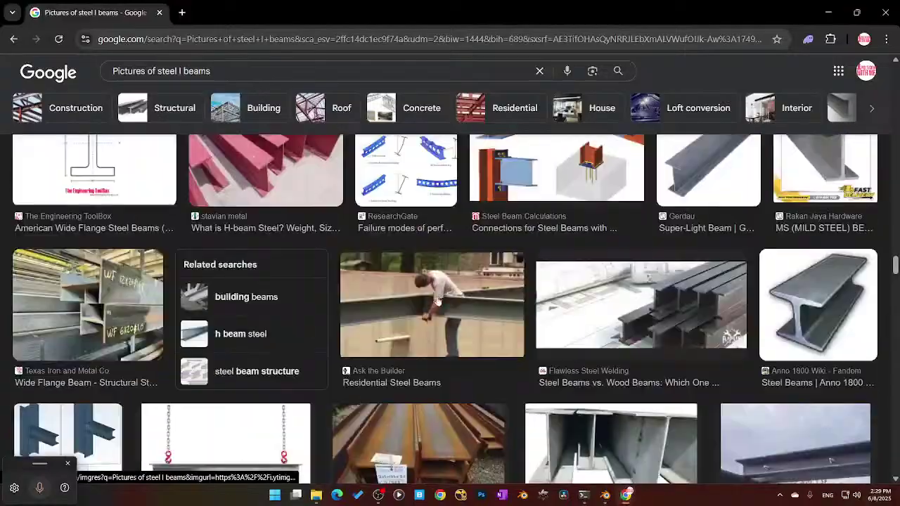
scroll(435, 306, "up", 4)
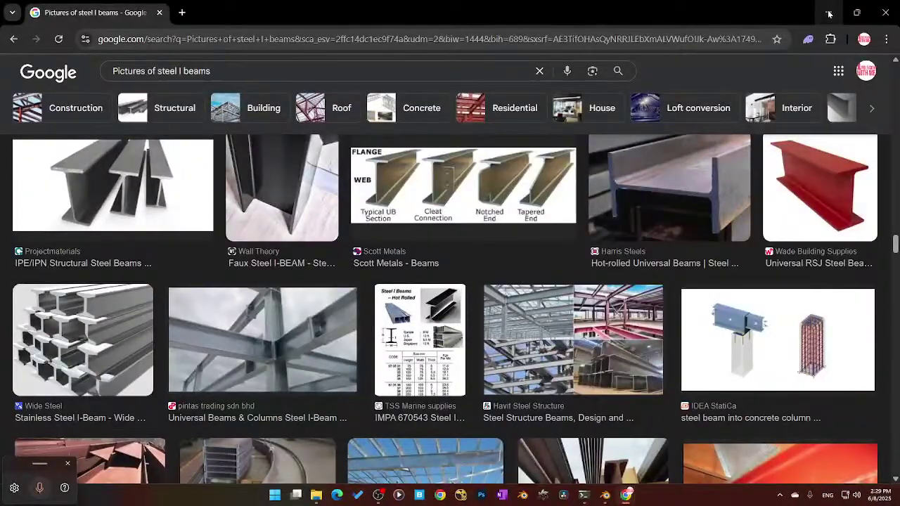
Step: Switch back to Blender and compare the modeled I-beam with the beams in the scaffold reference image
key("alt+Tab")
middle_click_drag(578, 346, 537, 353)
scroll(436, 265, "down", 2)
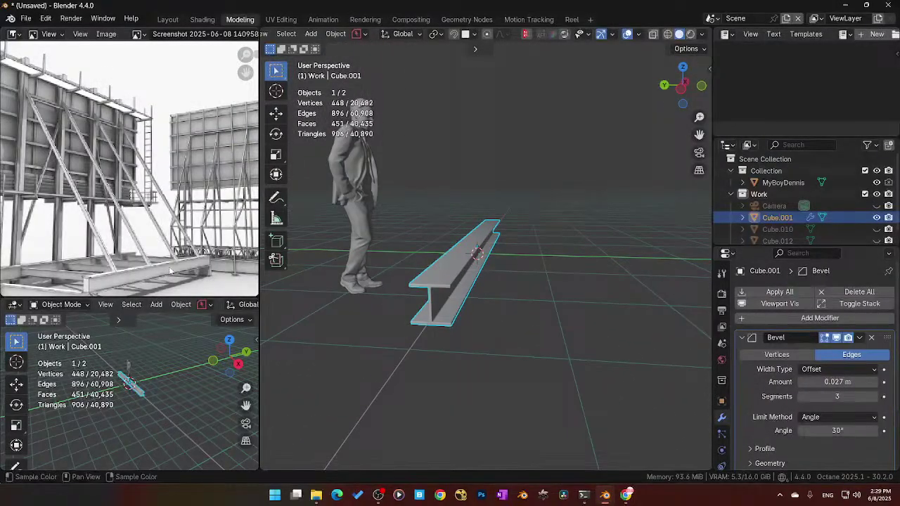
middle_click_drag(111, 260, 111, 273)
scroll(111, 273, "up", 2)
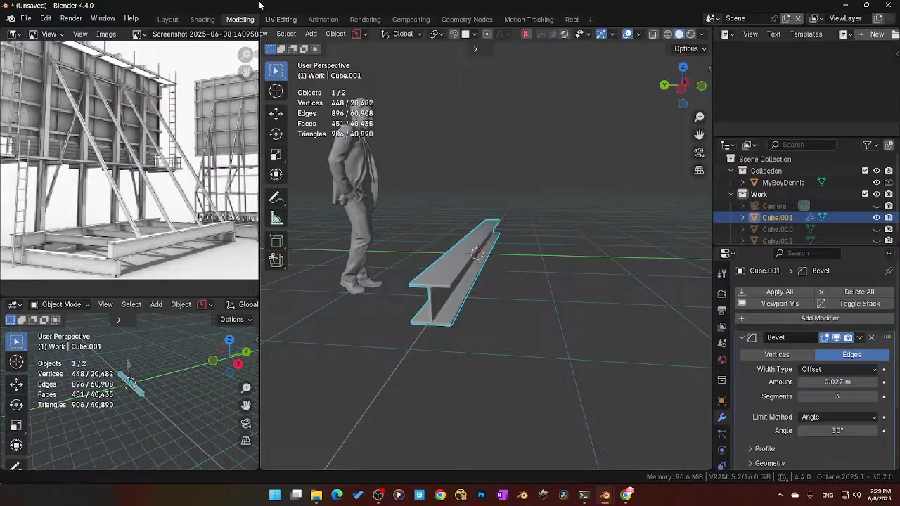
Step: Open the Shading workspace, show the viewport in rendered shading and display the World's HDRI nodes in the shader editor
left_click(202, 19)
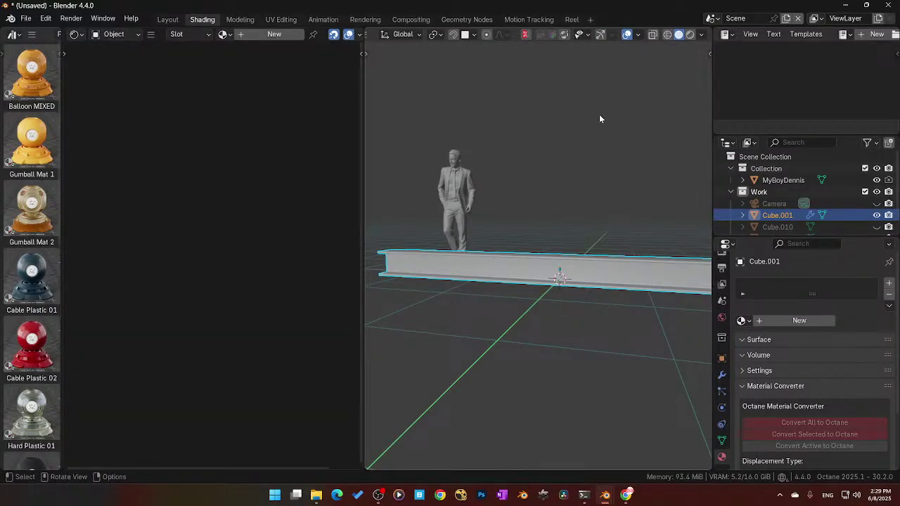
key("z")
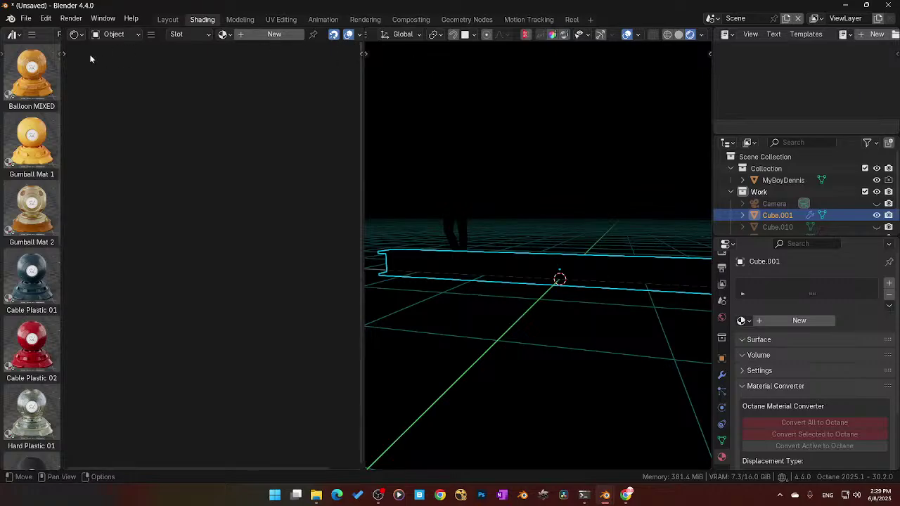
left_click(112, 33)
left_click(111, 74)
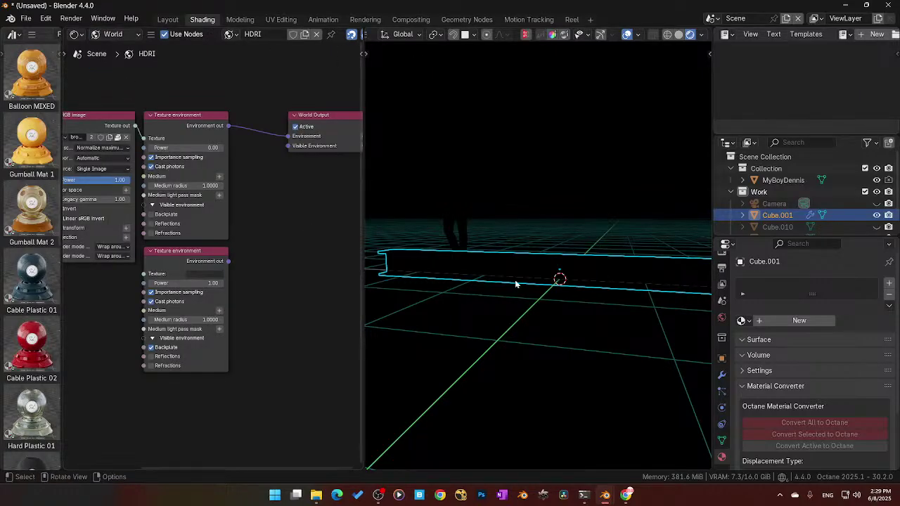
scroll(514, 280, "down", 5)
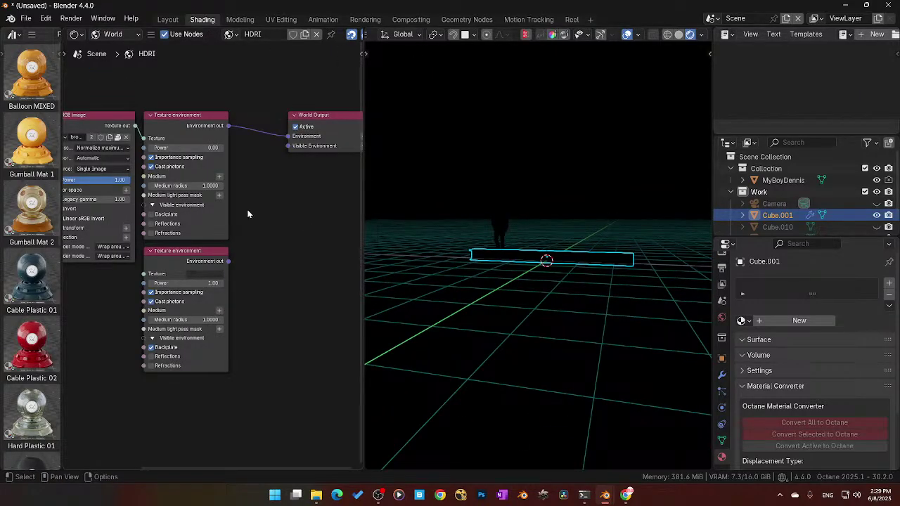
middle_click_drag(247, 211, 301, 227)
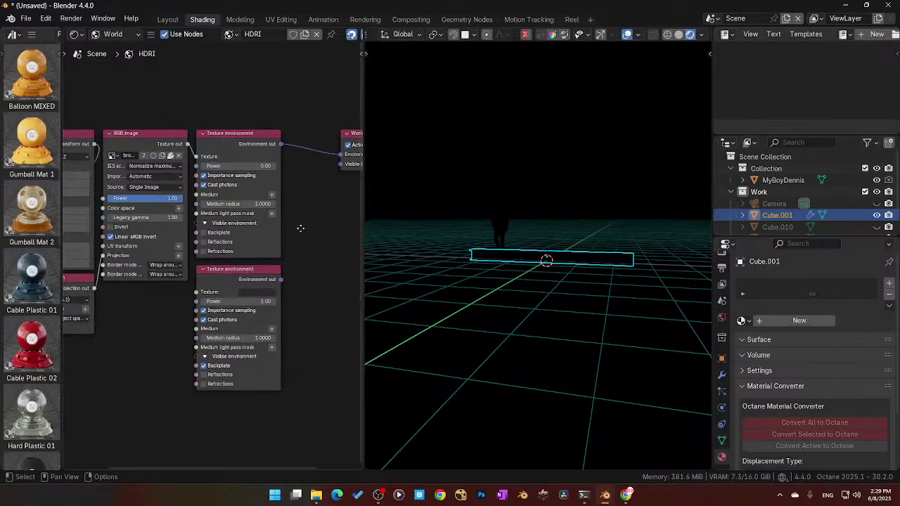
left_click(679, 35)
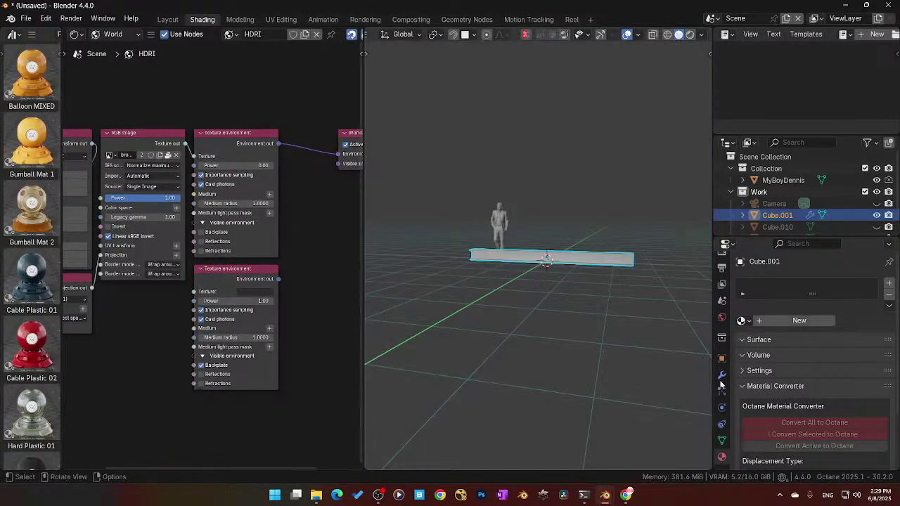
left_click(778, 496)
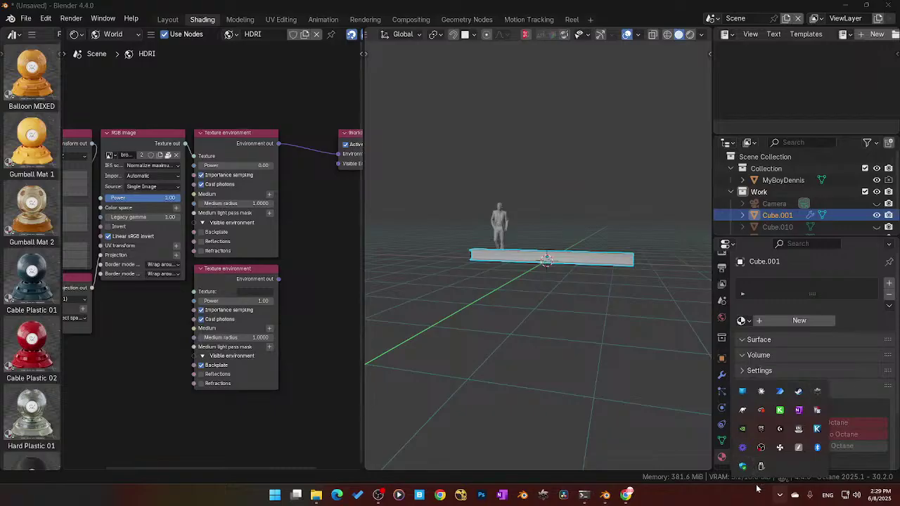
left_click(739, 500)
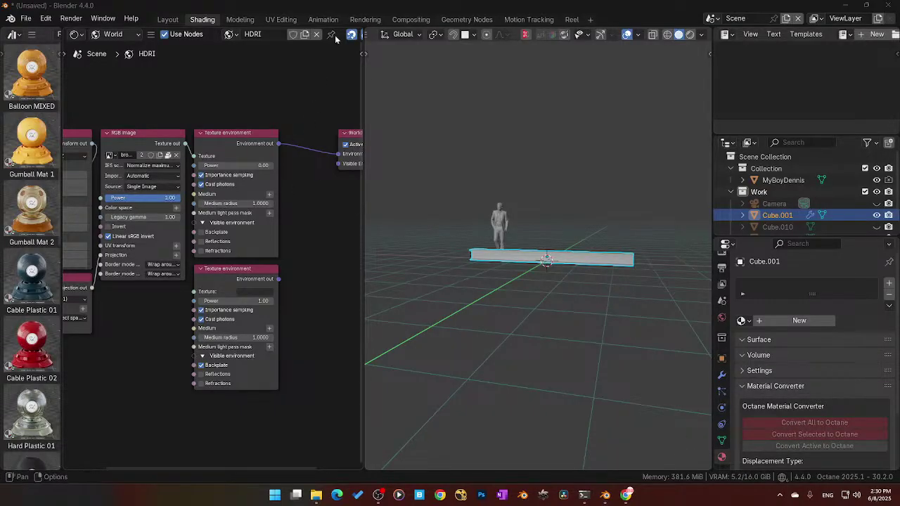
middle_click_drag(476, 211, 556, 239)
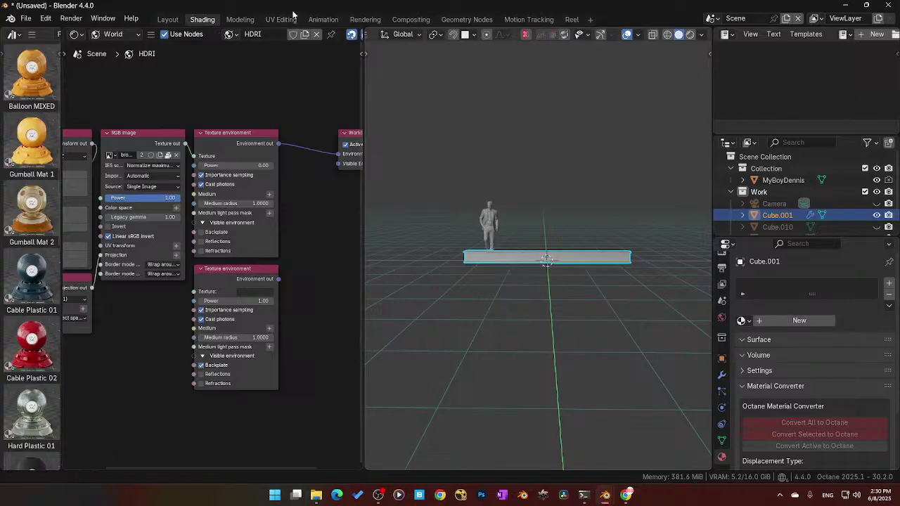
left_click(690, 35)
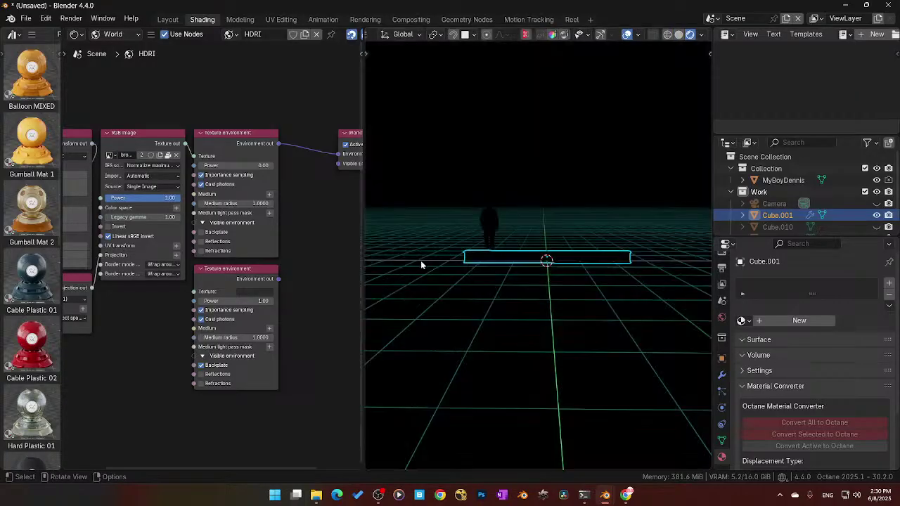
Step: Set the power of the Texture environment node connected to the World Output to 1.00
mouse_move(421, 260)
middle_mouse_down()
mouse_move(478, 274)
mouse_move(445, 266)
middle_mouse_up()
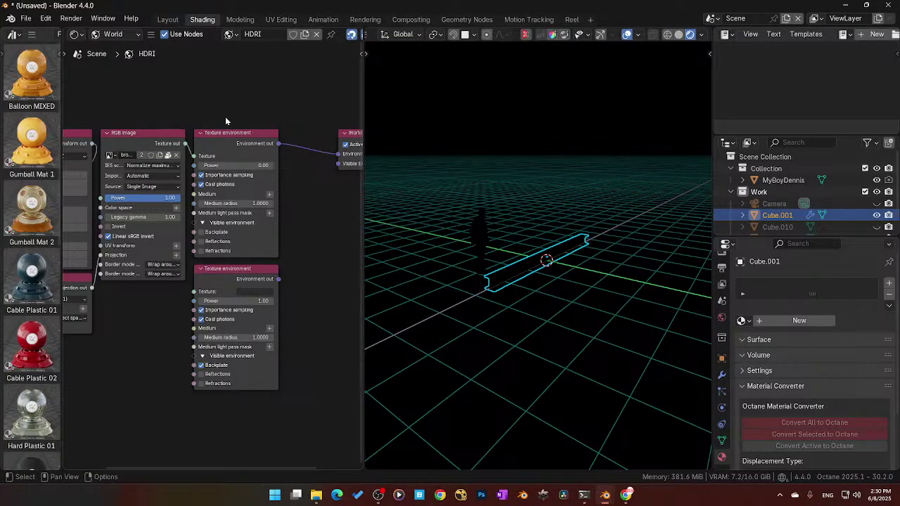
middle_click_drag(270, 121, 243, 115)
left_click(229, 126)
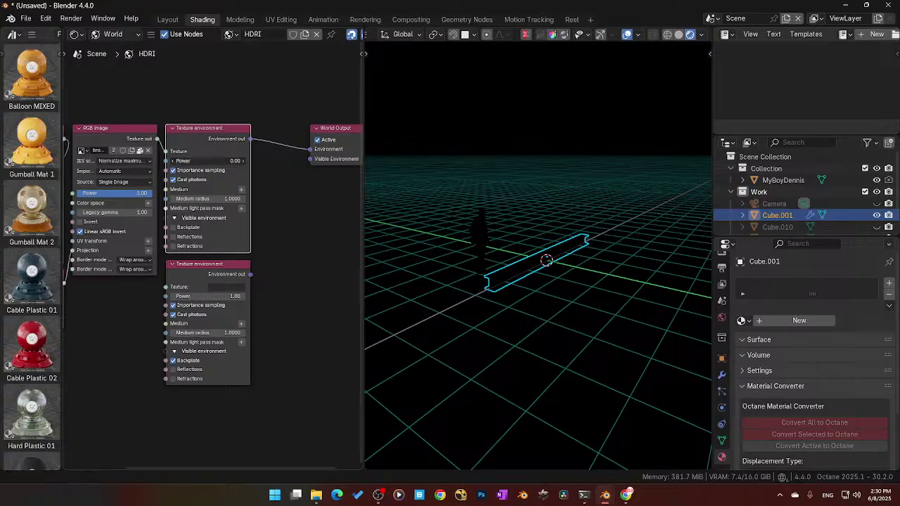
key("Return")
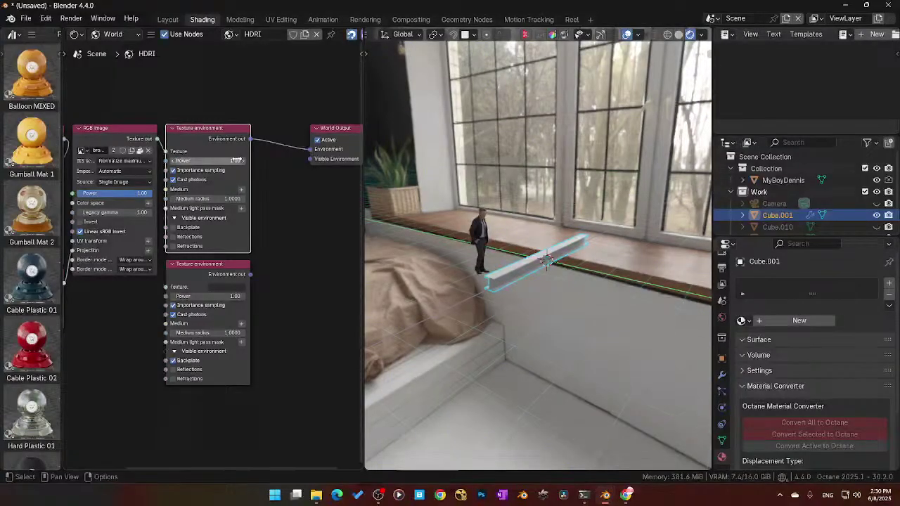
Step: Return the shader editor to Object nodes and create a new material for the I-beam
left_click(113, 34)
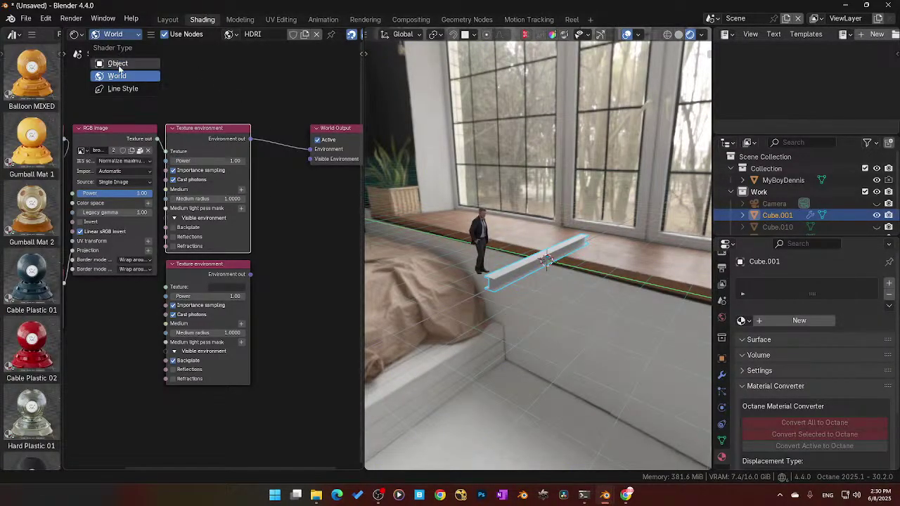
left_click(114, 62)
left_click(274, 34)
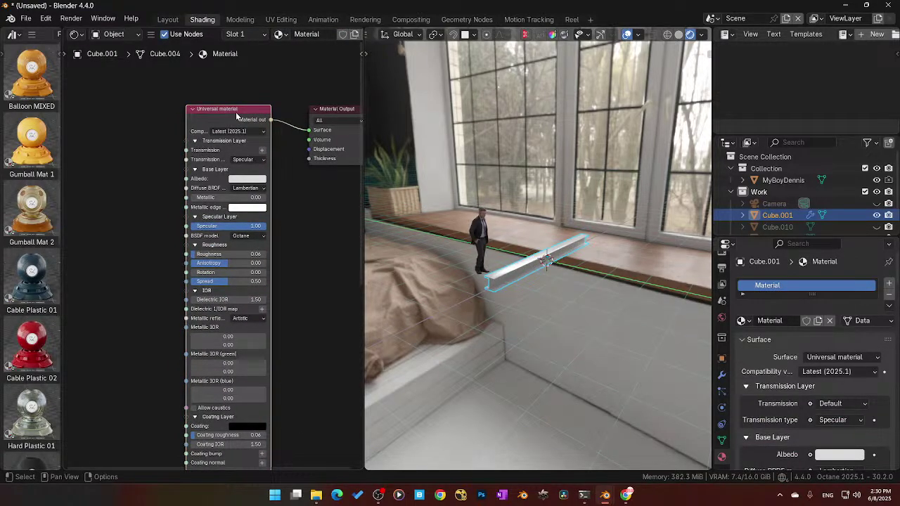
Step: Set the Universal material's metallic to 1.00, its roughness to 0.35 and its BSDF model to GGX (energy preserving)
left_click_drag(205, 197, 265, 197)
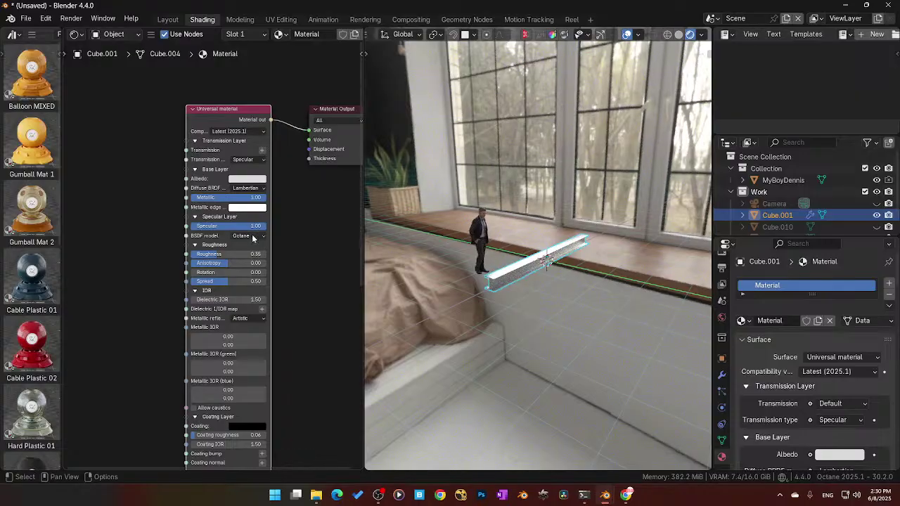
left_click(243, 235)
left_click(262, 273)
Step: Add an Octane Noise texture node and place it beside the Universal material node's inputs
middle_click_drag(134, 287, 146, 271)
key("shift+a")
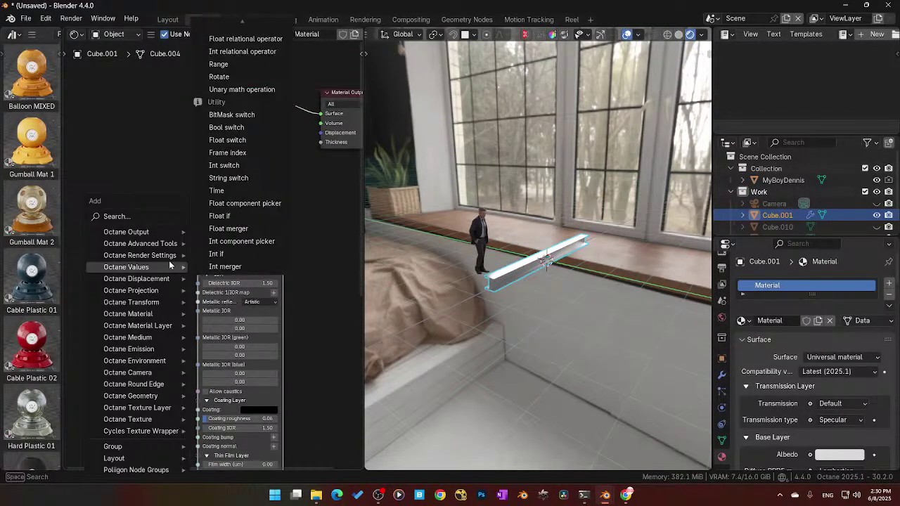
type("N")
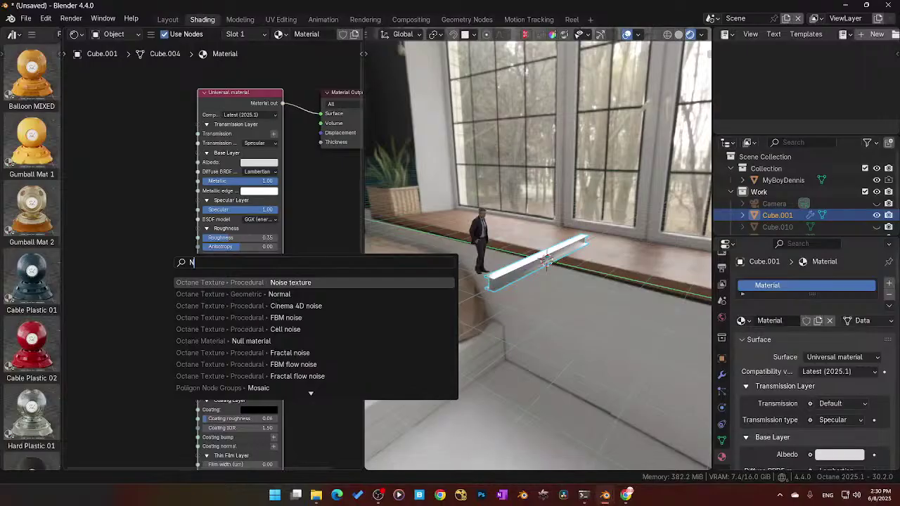
key("Return")
left_click(148, 246)
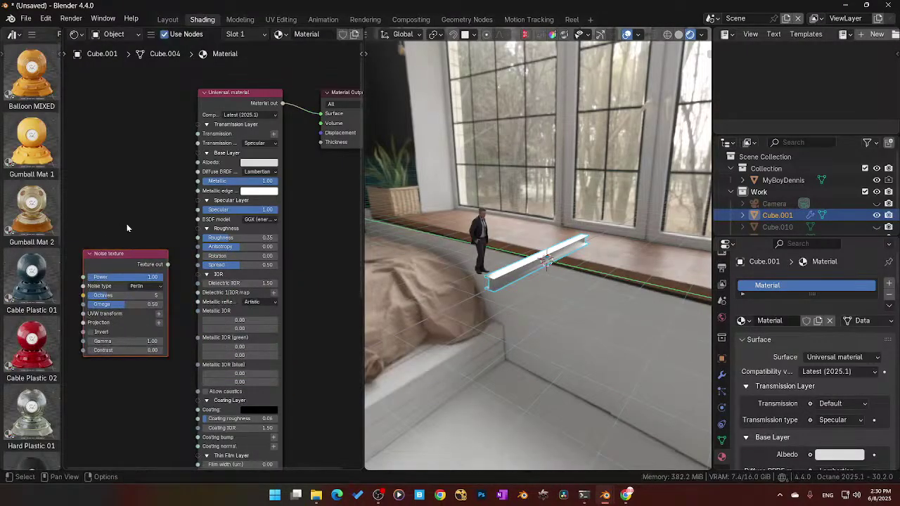
Step: Reposition the Noise texture node and connect its Texture output to the Universal material's Roughness input
middle_click_drag(147, 246, 242, 219)
left_click_drag(224, 229, 173, 203)
middle_click_drag(188, 205, 170, 258)
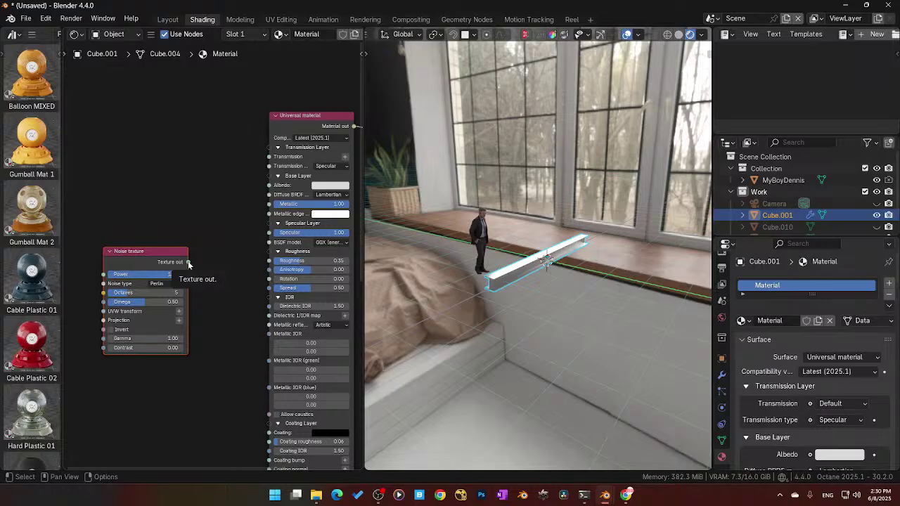
left_click_drag(187, 263, 207, 274)
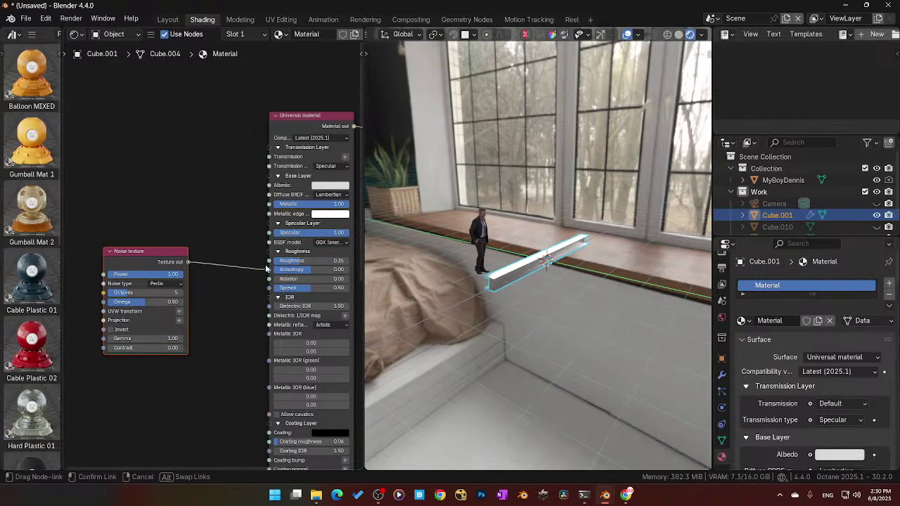
left_click_drag(267, 269, 268, 262)
Step: Set the Noise texture's Omega to 0.84 while viewing the I-beam's surface up close
scroll(593, 326, "up", 4)
middle_click_drag(594, 326, 536, 311)
scroll(152, 353, "up", 2)
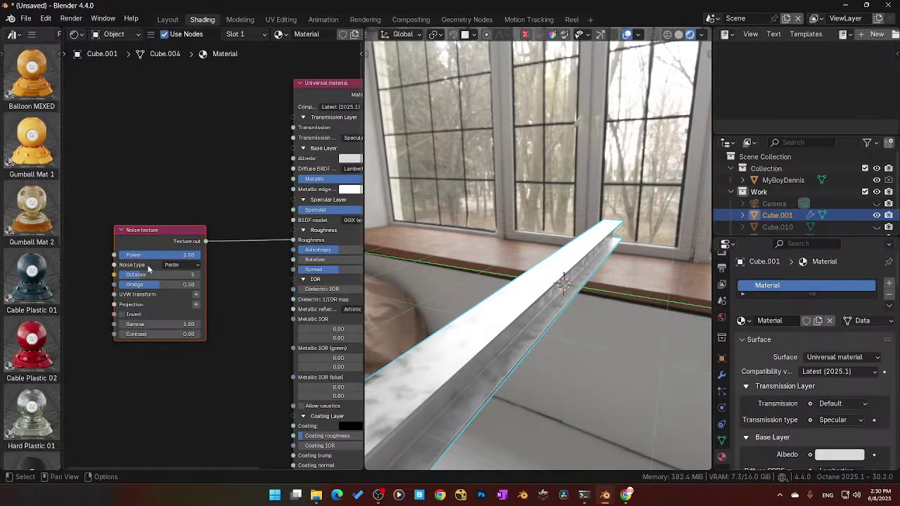
left_click_drag(168, 283, 194, 284)
Step: Add an XYZ to UVW Projection node to the Noise texture's Projection input and place it below the Noise texture
left_click(198, 305)
middle_click_drag(167, 373, 242, 374)
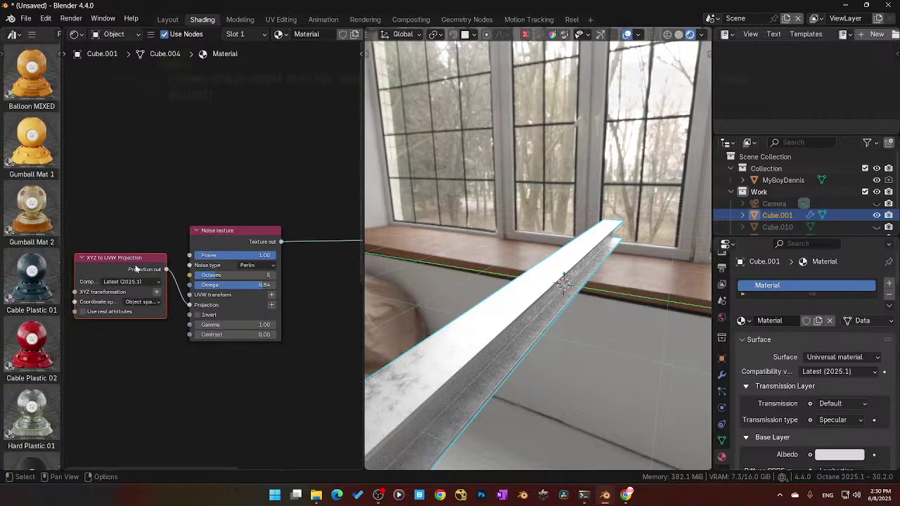
left_click_drag(142, 261, 141, 343)
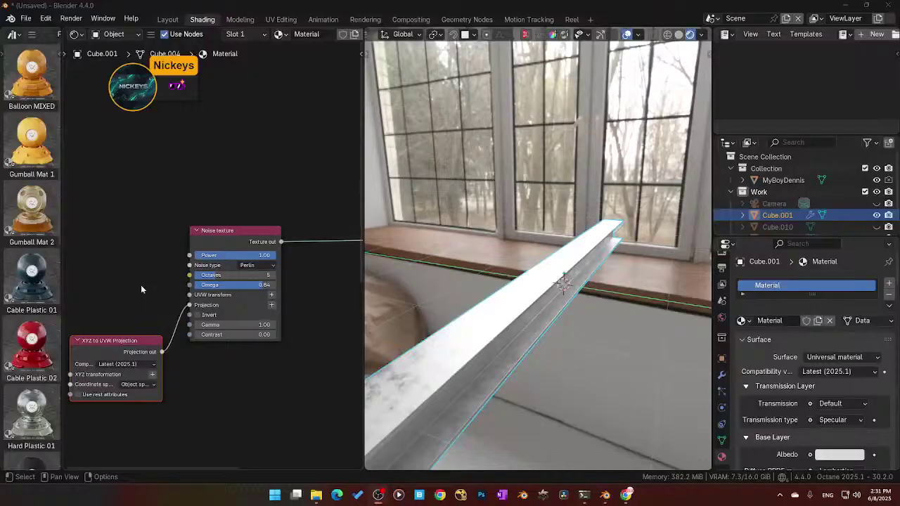
scroll(145, 278, "up", 2)
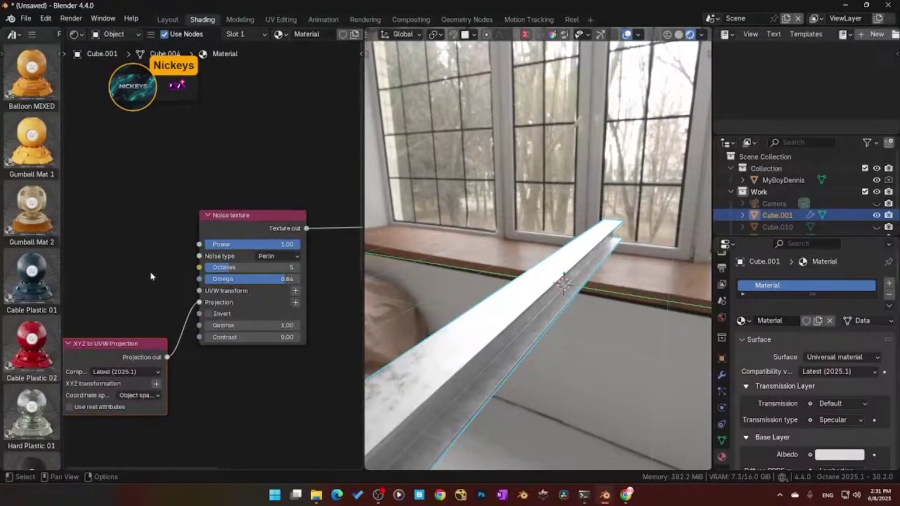
left_click_drag(136, 343, 146, 386)
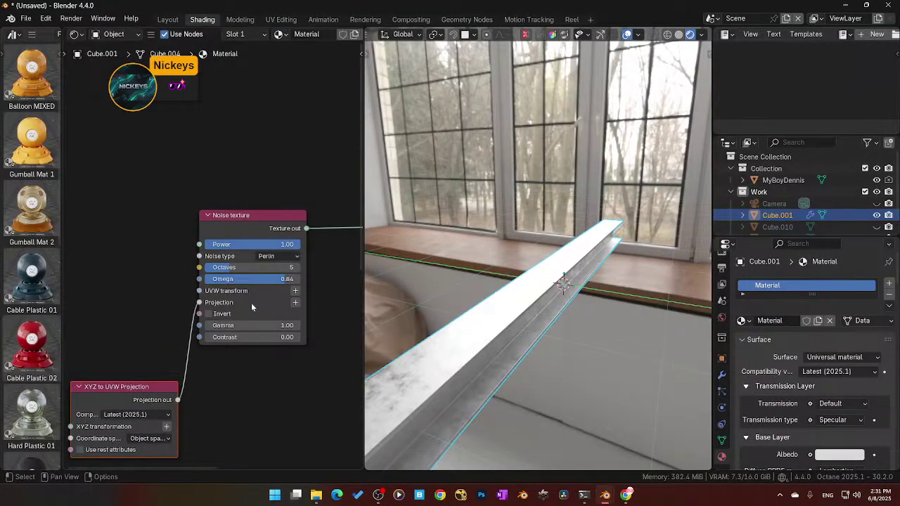
Step: Add a 3D transformation node to the Noise texture's UVW transform input and set its scale to 1.200 on all axes
left_click(296, 291)
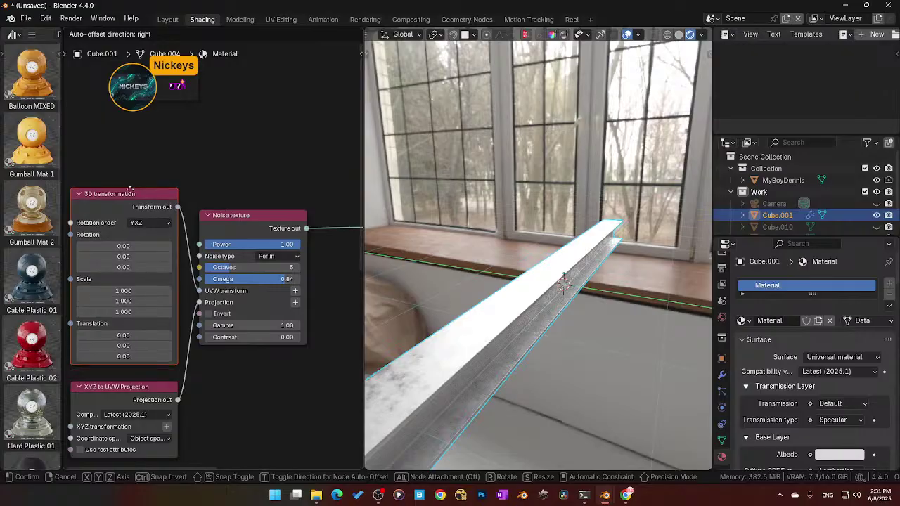
left_click(131, 209)
middle_click_drag(154, 217, 225, 165)
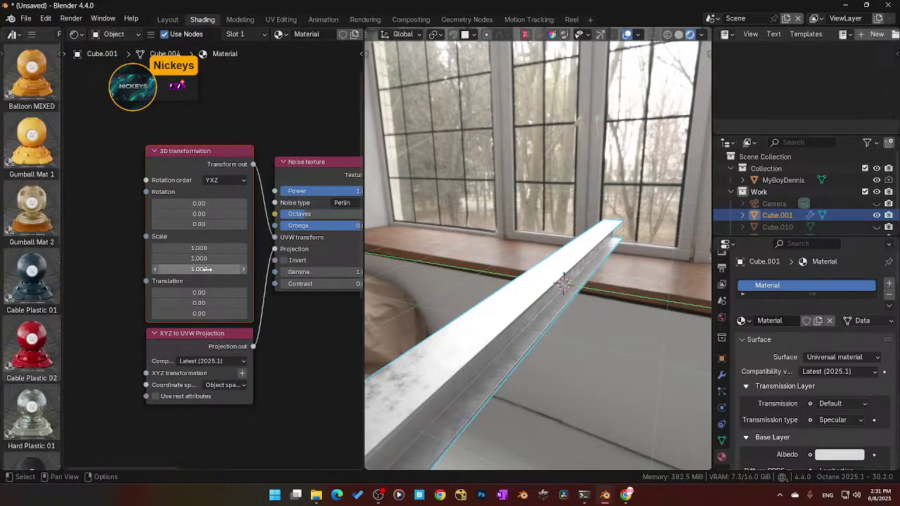
scroll(198, 264, "up", 2)
scroll(189, 330, "up", 2)
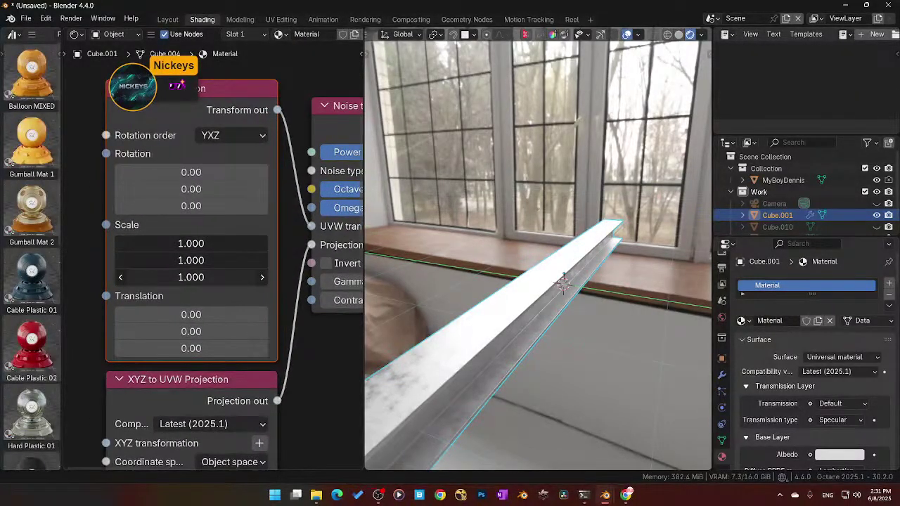
mouse_move(191, 277)
left_mouse_down()
mouse_move(145, 277)
mouse_move(203, 277)
left_mouse_up()
scroll(311, 366, "down", 3)
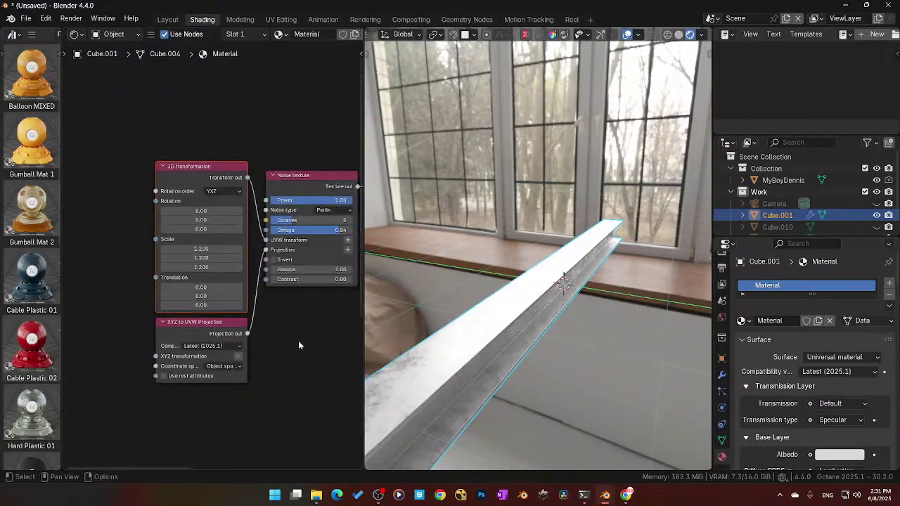
Step: Darken the Universal material's Albedo to a medium grey and inspect the I-beam from different angles
scroll(298, 341, "right", 8, "ctrl")
scroll(197, 141, "down", 1)
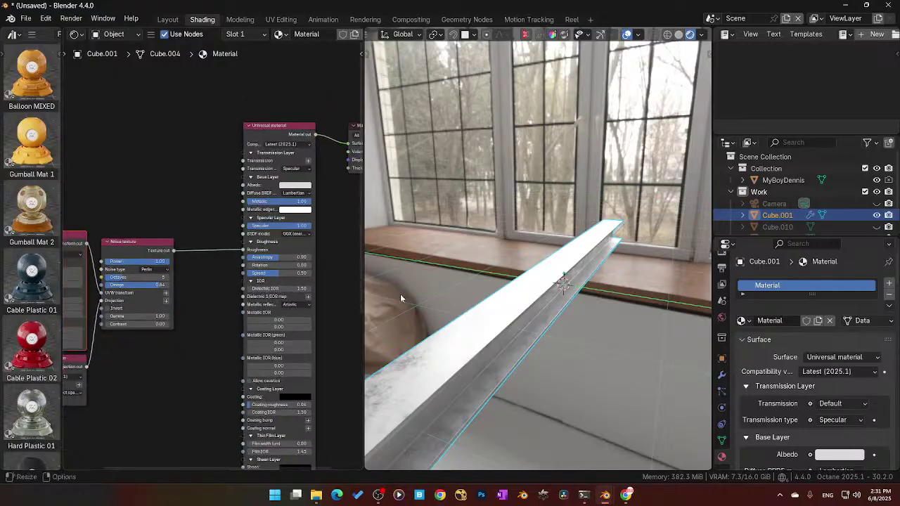
left_click(303, 186)
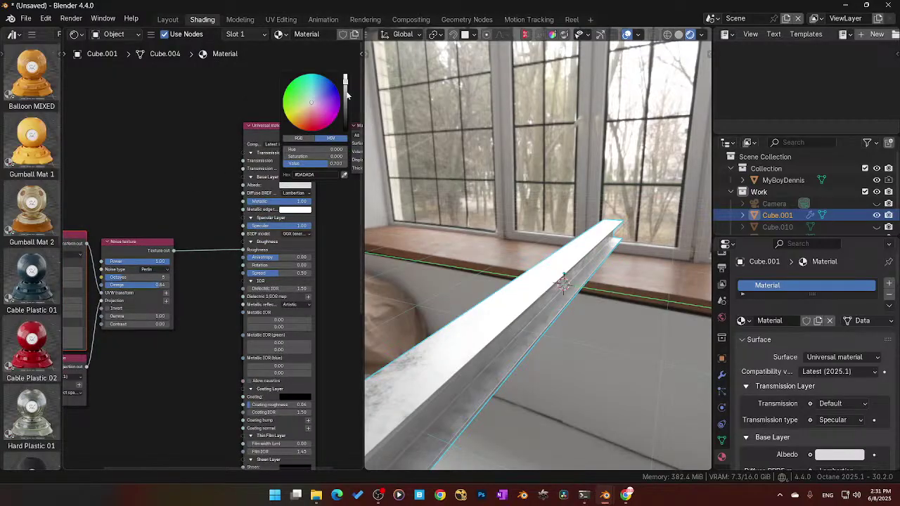
mouse_move(346, 95)
left_mouse_down()
mouse_move(346, 109)
mouse_move(345, 100)
left_mouse_up()
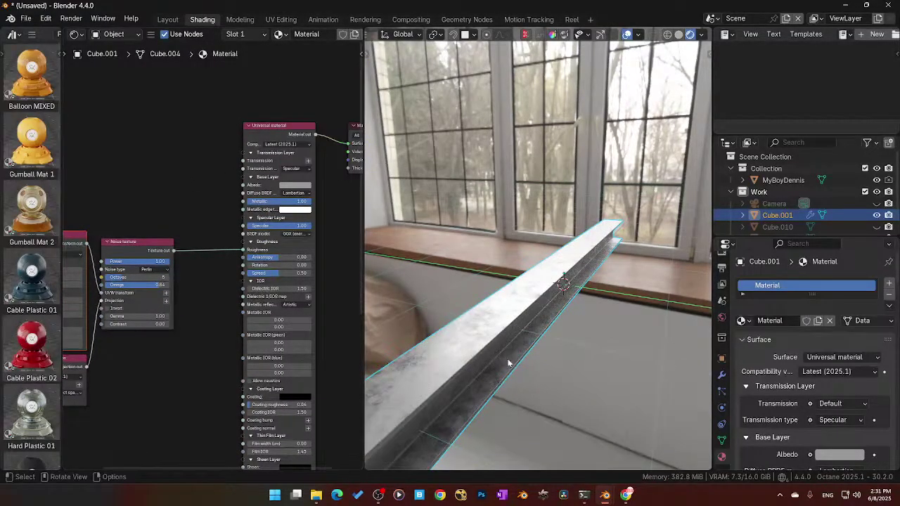
middle_click_drag(508, 362, 456, 366)
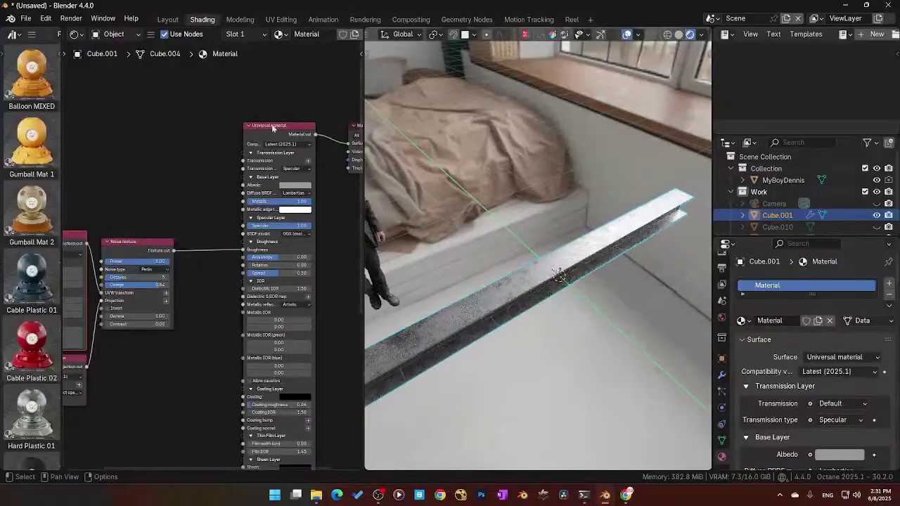
mouse_move(393, 267)
middle_mouse_down()
mouse_move(534, 295)
mouse_move(579, 292)
mouse_move(571, 309)
mouse_move(447, 321)
middle_mouse_up()
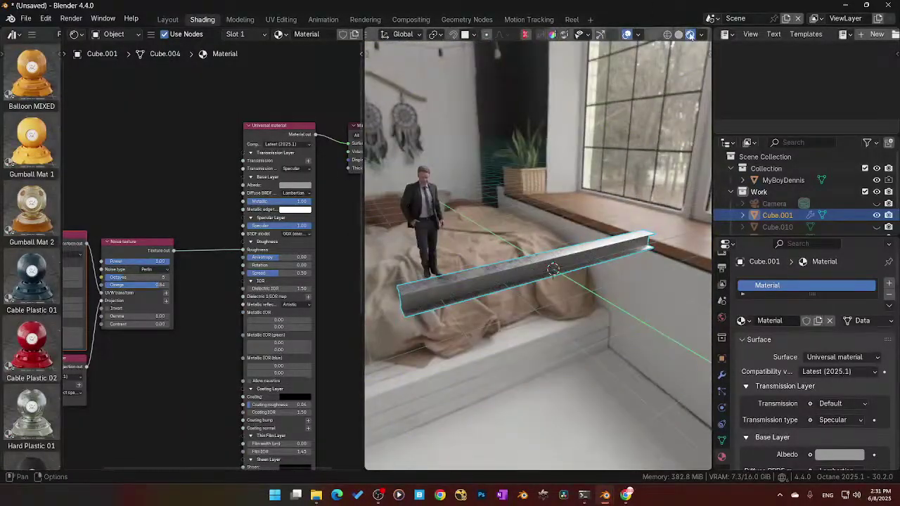
Step: Return to solid shading in the Modeling workspace and examine the beam frame at the base of the billboard reference picture
left_click(679, 34)
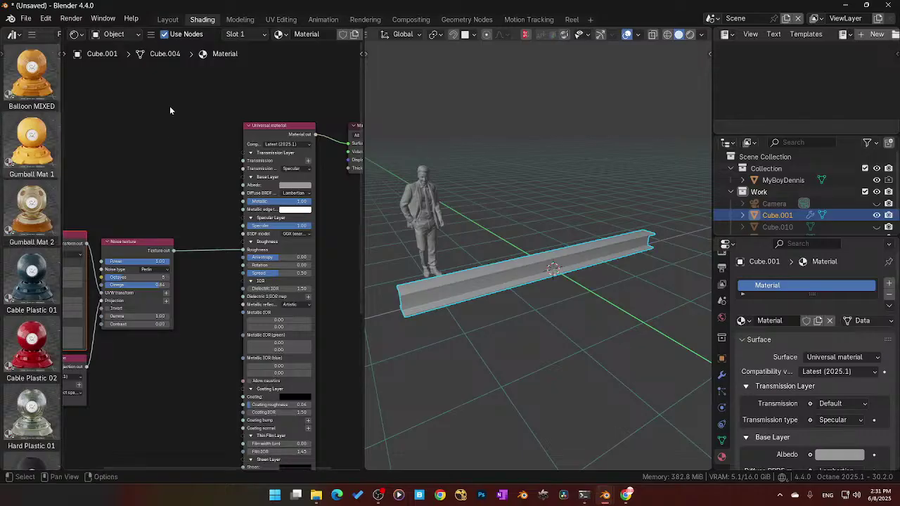
left_click(239, 19)
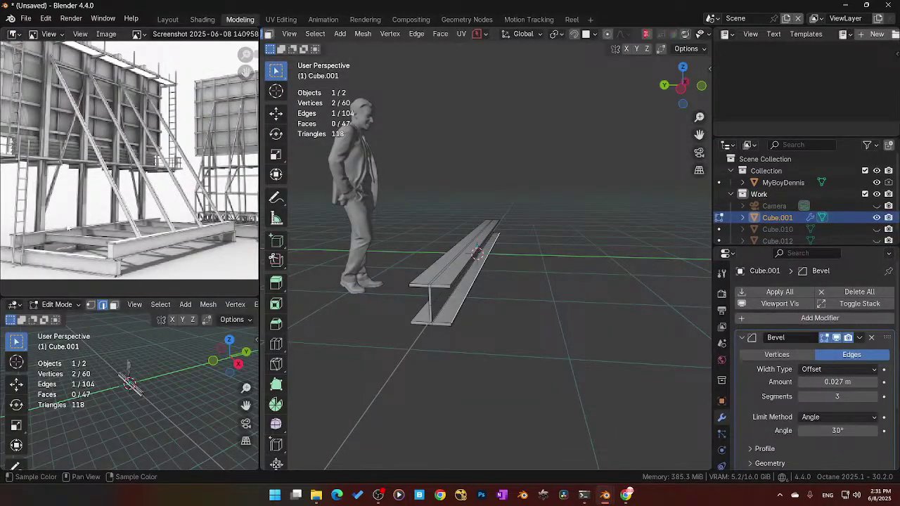
middle_click_drag(90, 246, 125, 244)
scroll(125, 244, "up", 2)
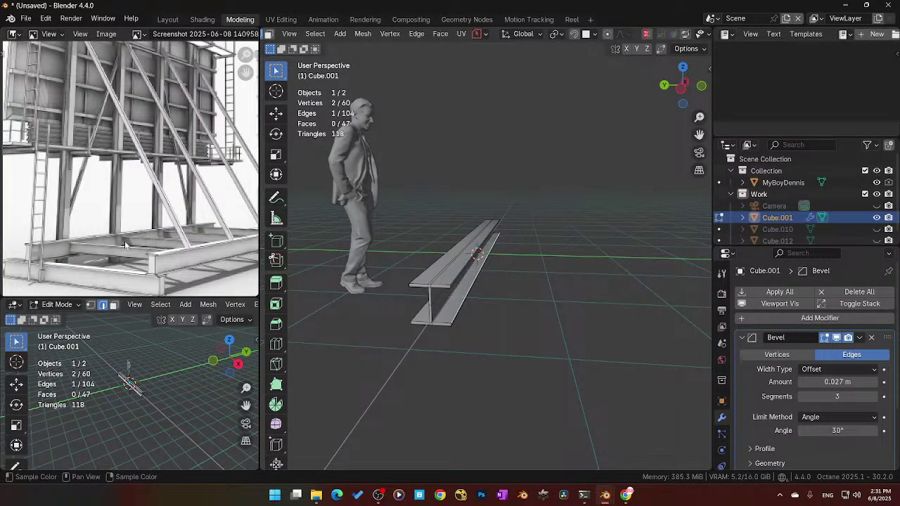
scroll(96, 271, "down", 2)
scroll(132, 266, "up", 2)
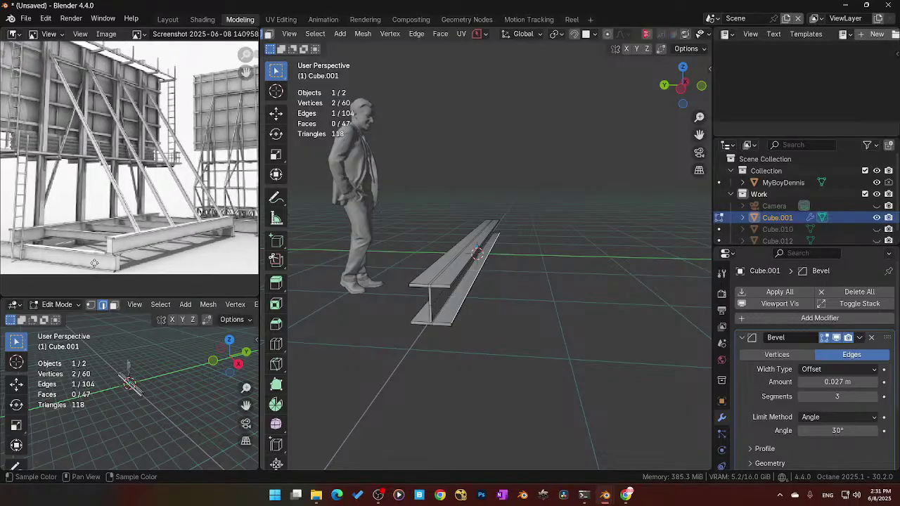
scroll(526, 308, "down", 2)
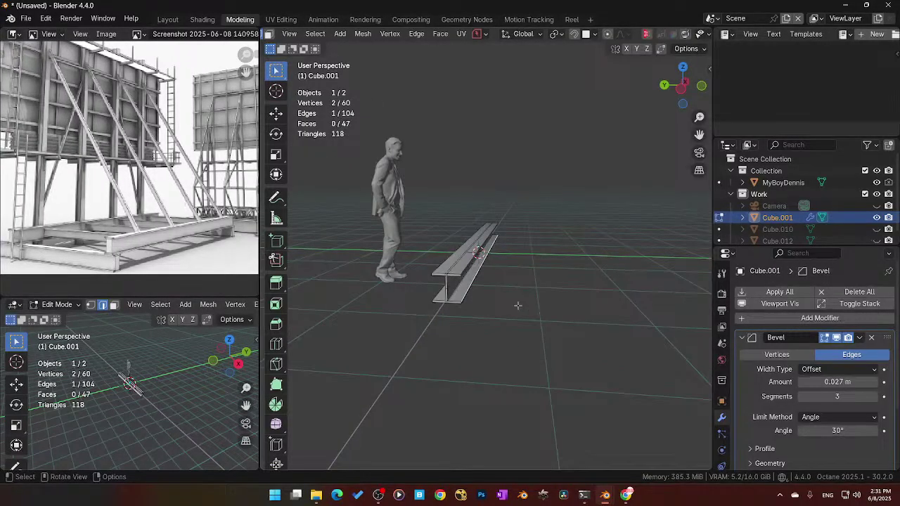
Step: Leave mesh editing and make a linked duplicate of the I-beam, moved about -2.5 m along the Y axis
key("Tab")
middle_click_drag(477, 290, 485, 306)
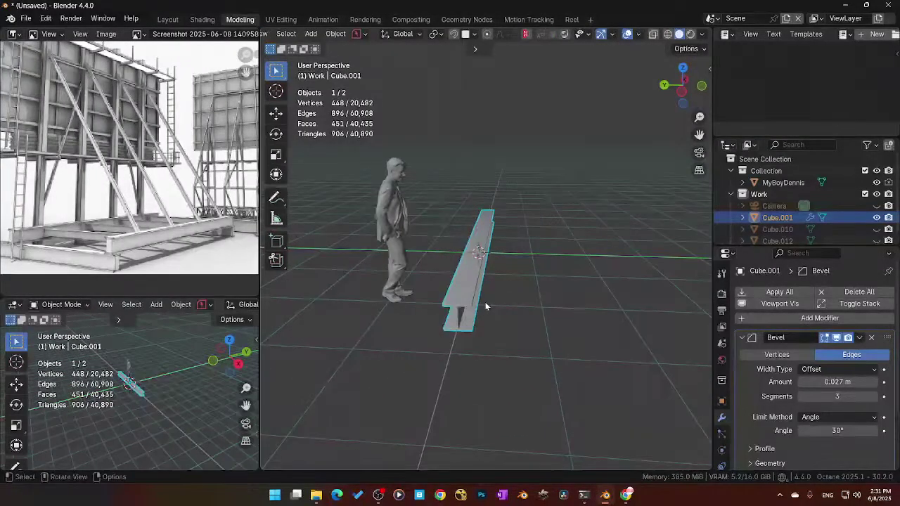
key("shift+d")
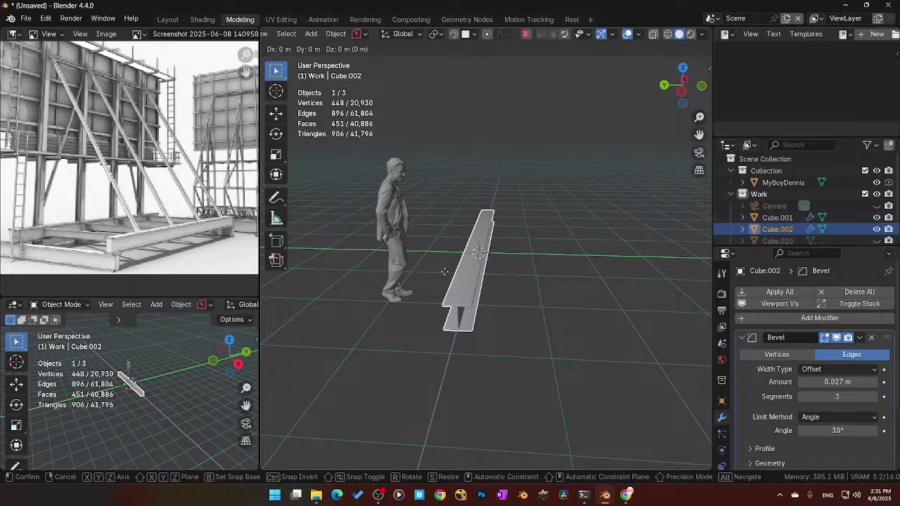
key("x")
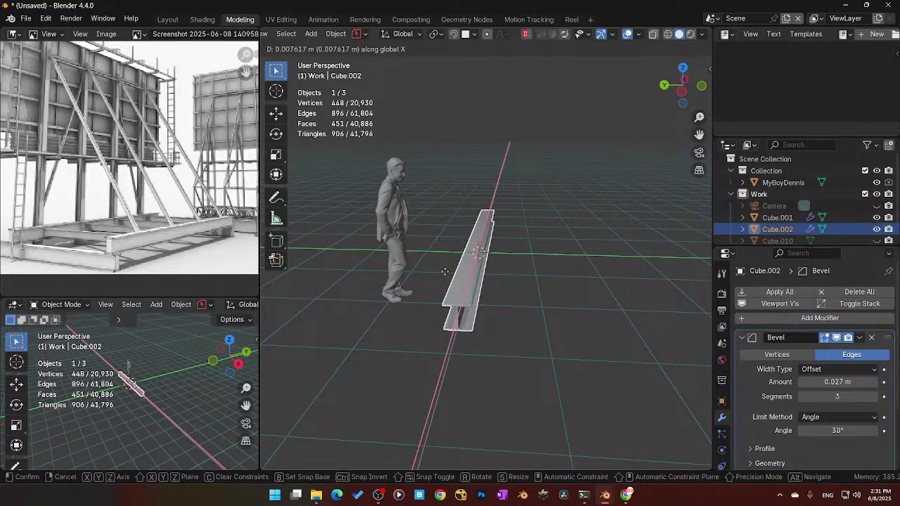
key("y")
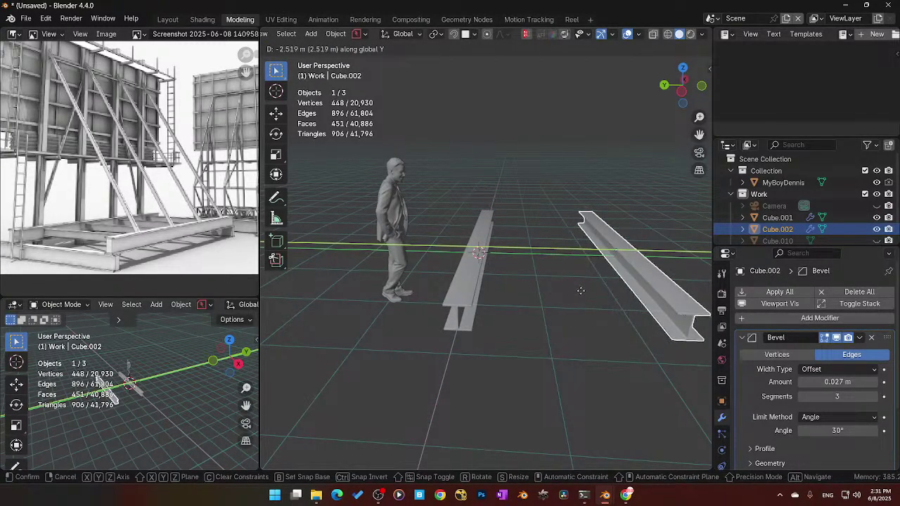
left_click(580, 290)
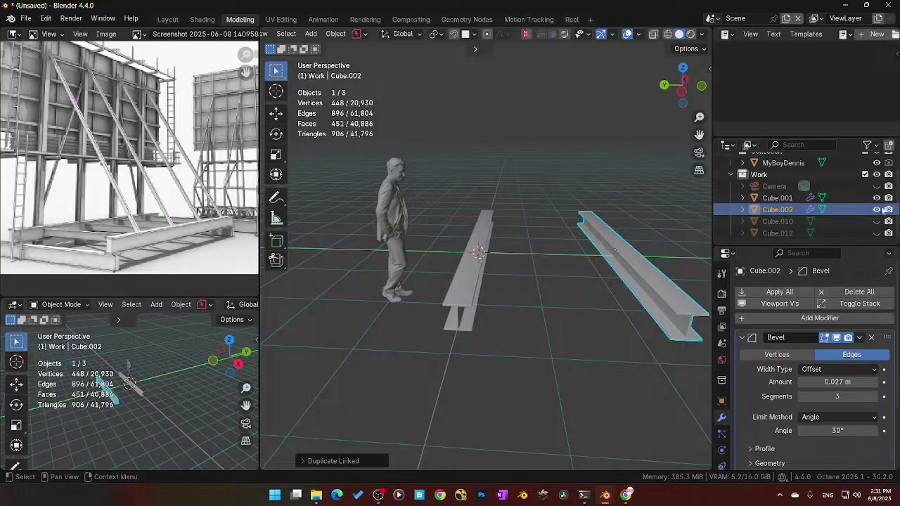
Step: Unhide Cube.010 and Cube.012 and raise both sign parts along Z so they sit above the I-beams
left_click_drag(875, 221, 876, 233)
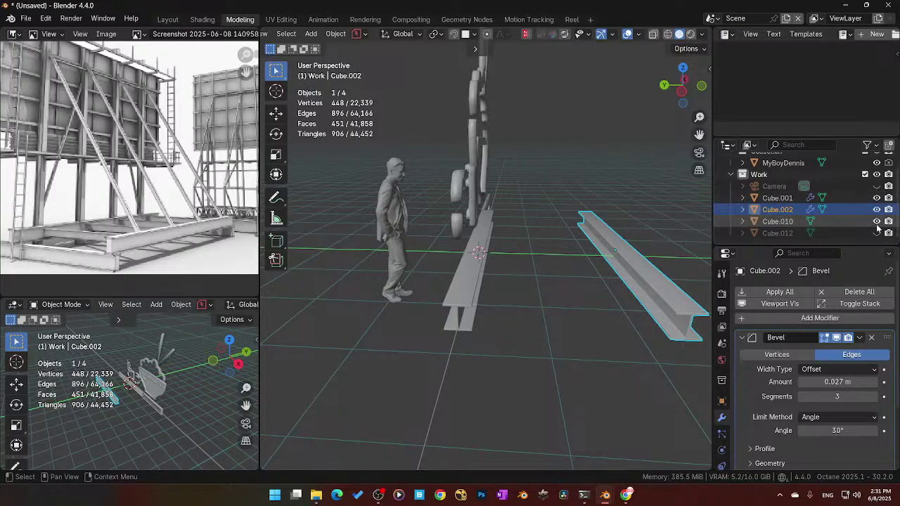
middle_click_drag(541, 249, 490, 240)
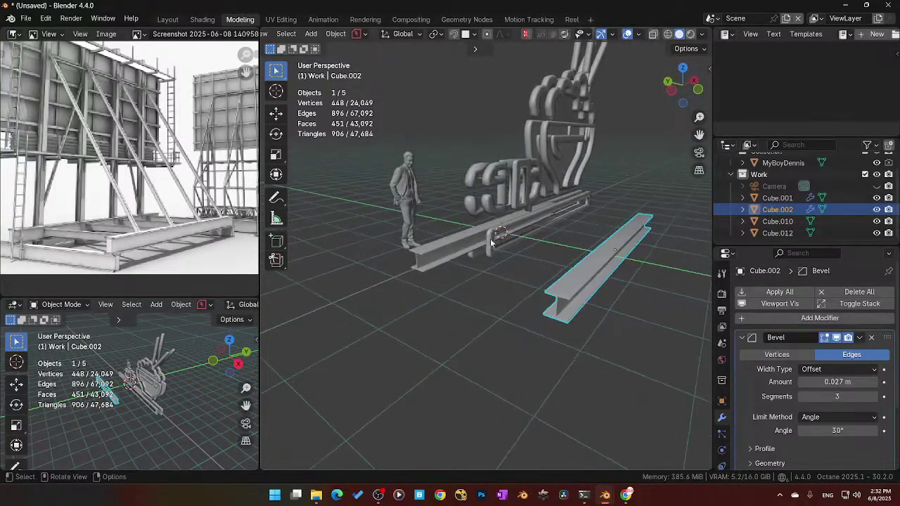
left_click_drag(494, 117, 560, 166)
middle_click_drag(556, 243, 532, 237)
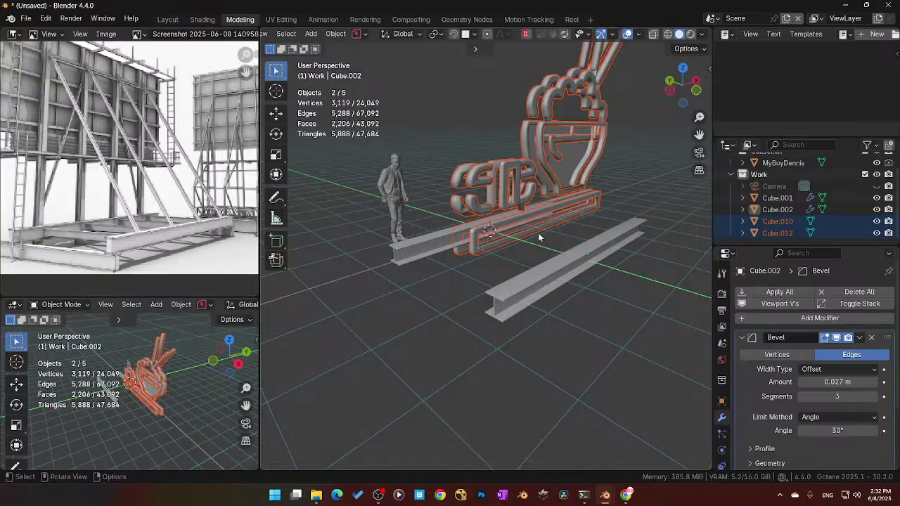
key("g")
key("z")
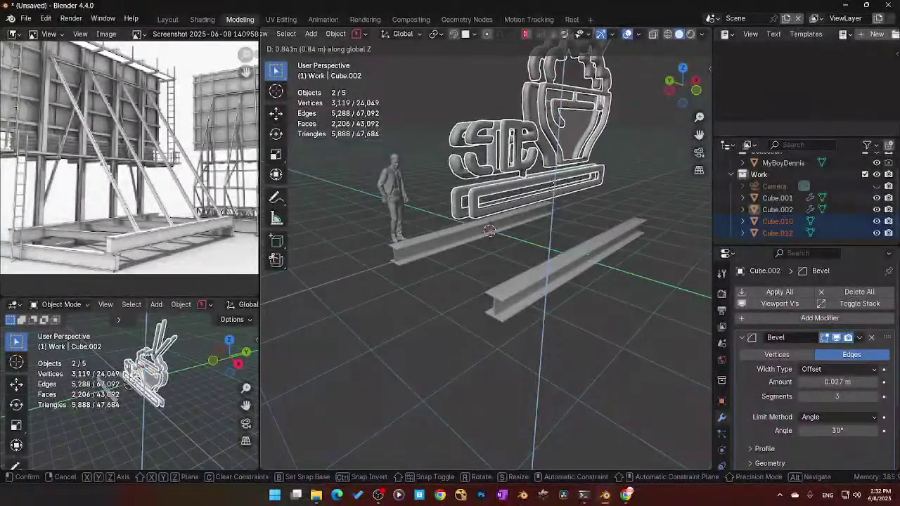
left_click(551, 238)
Step: Switch to the Kit Bash 2 Blender window, look at the sign model in its scene, and move the window aside
mouse_move(612, 498)
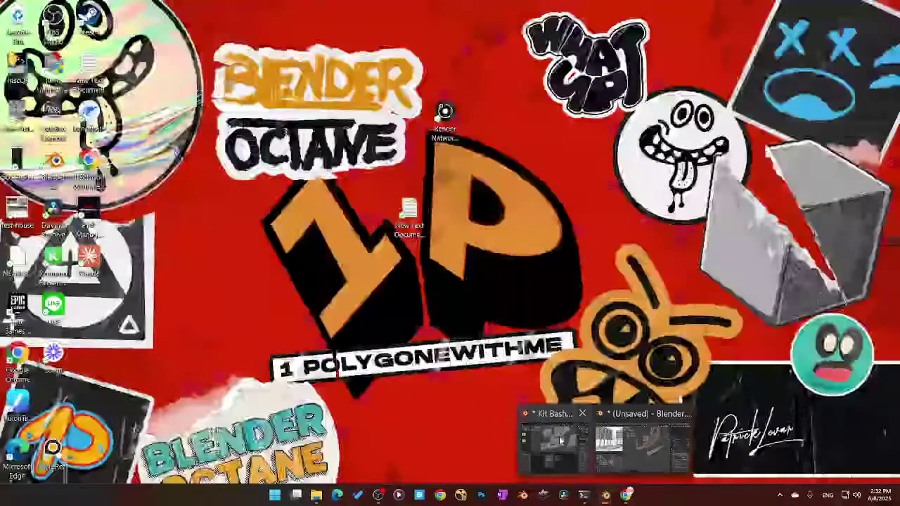
left_click(552, 431)
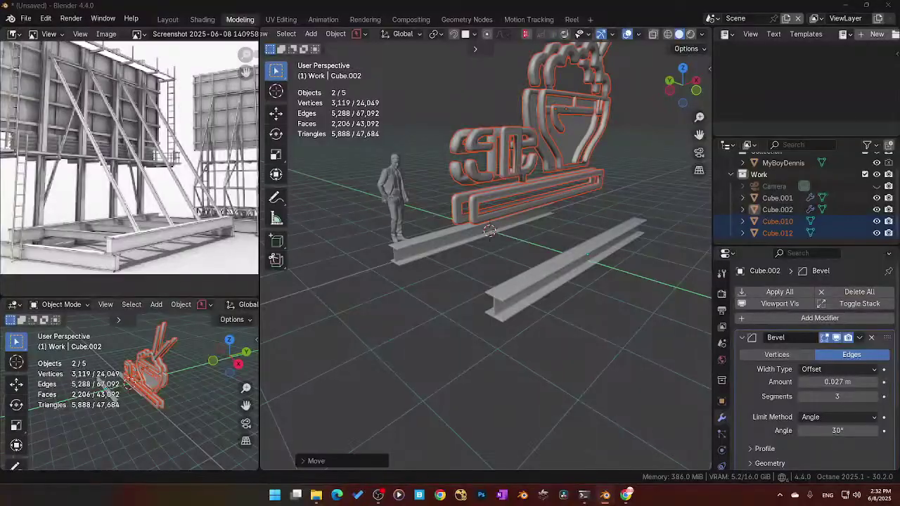
left_click_drag(0, 198, 434, 60)
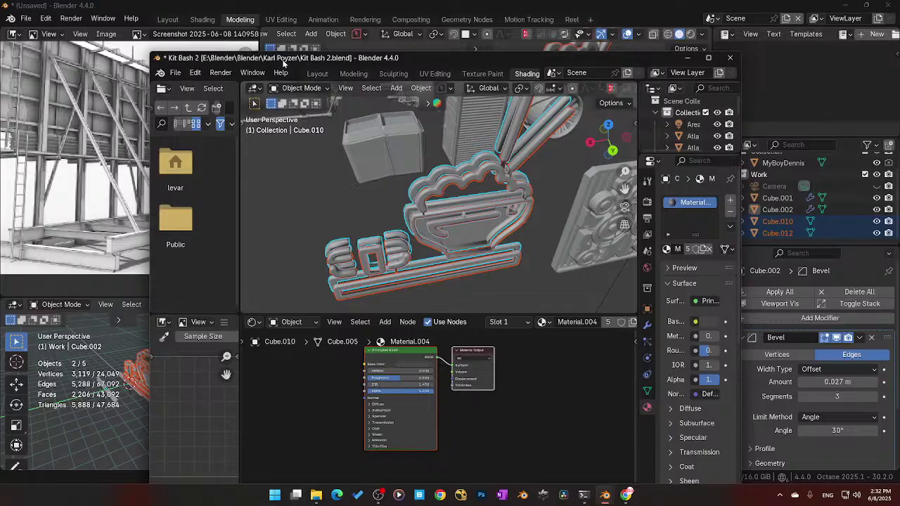
left_click_drag(284, 63, 0, 70)
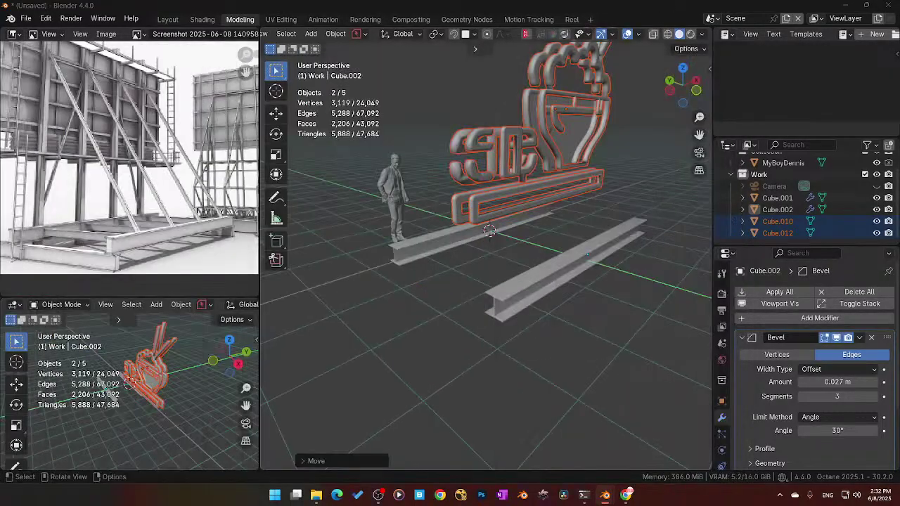
Step: Switch to Chrome, search YouTube in a new tab for the digital artist by name, and open the artist's channel
left_click(844, 6)
mouse_move(625, 494)
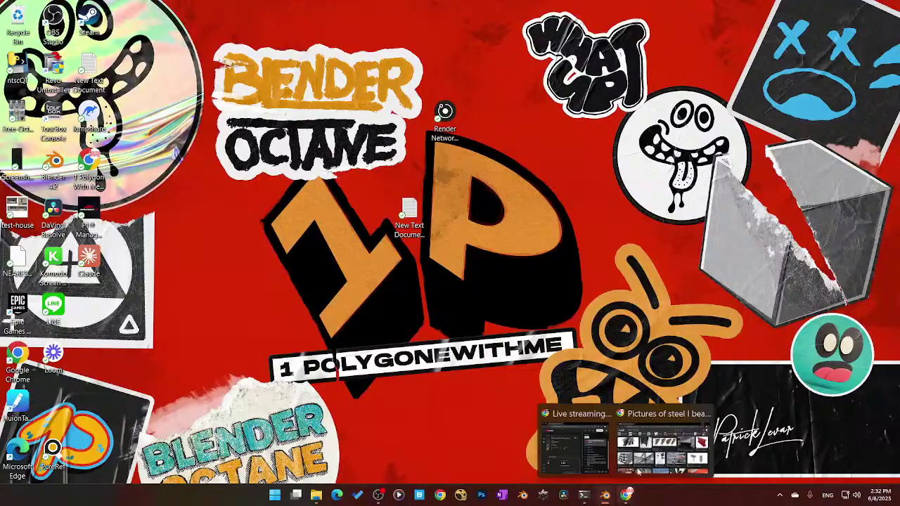
left_click(661, 416)
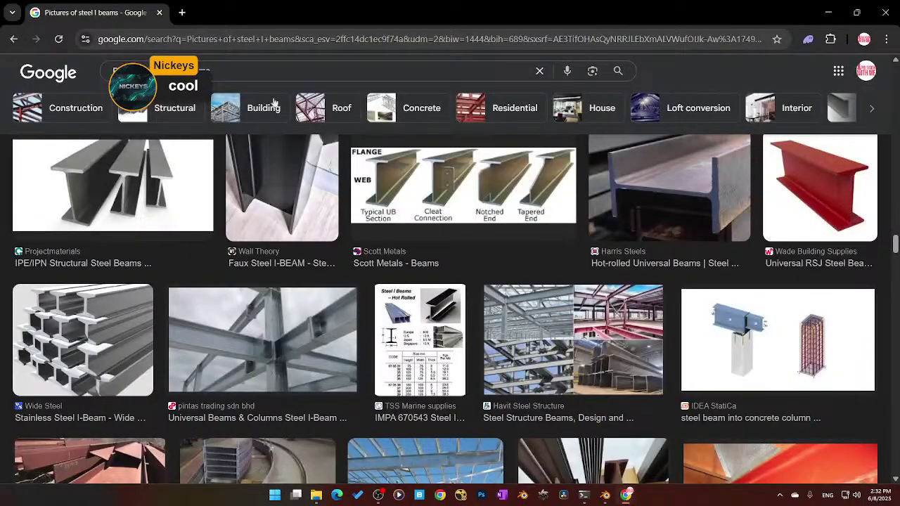
left_click(184, 17)
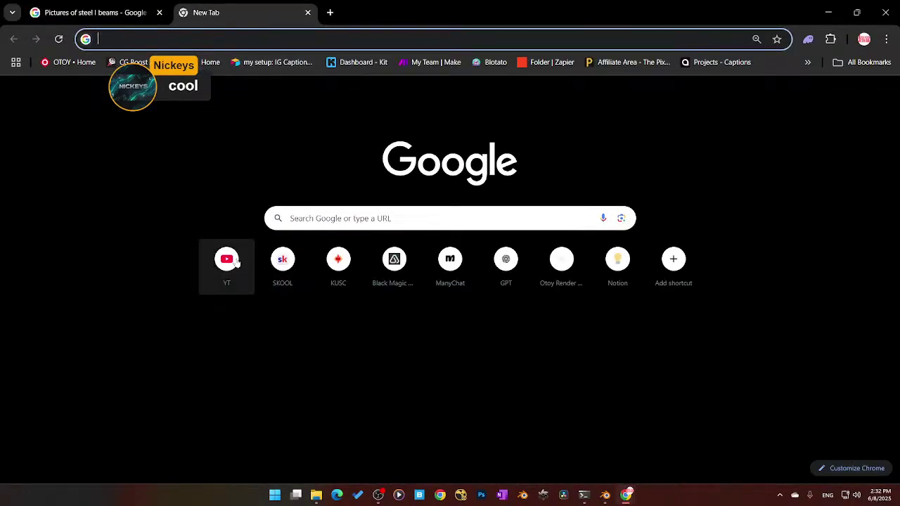
left_click(226, 259)
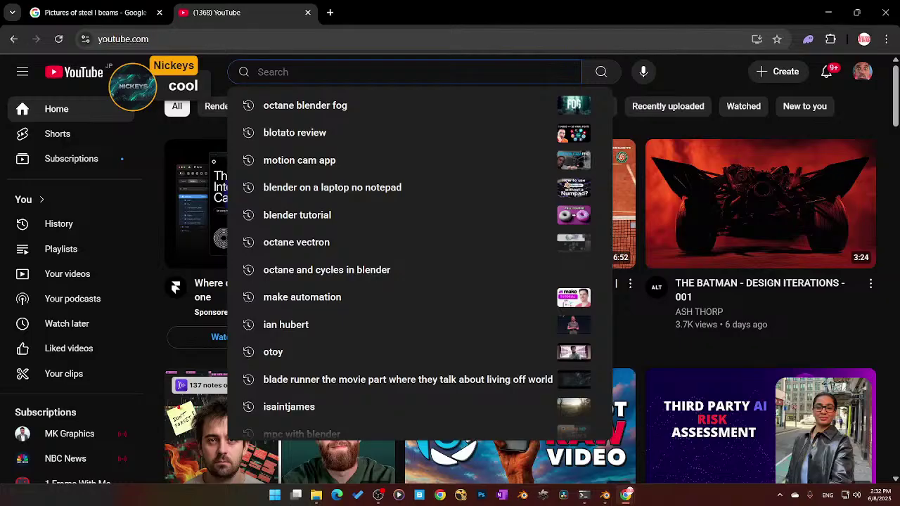
type("KARL P")
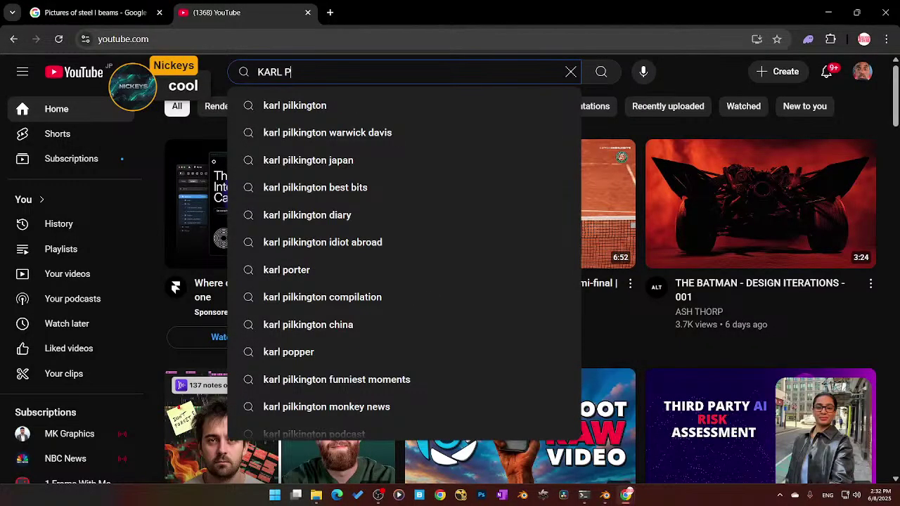
type("OYZ")
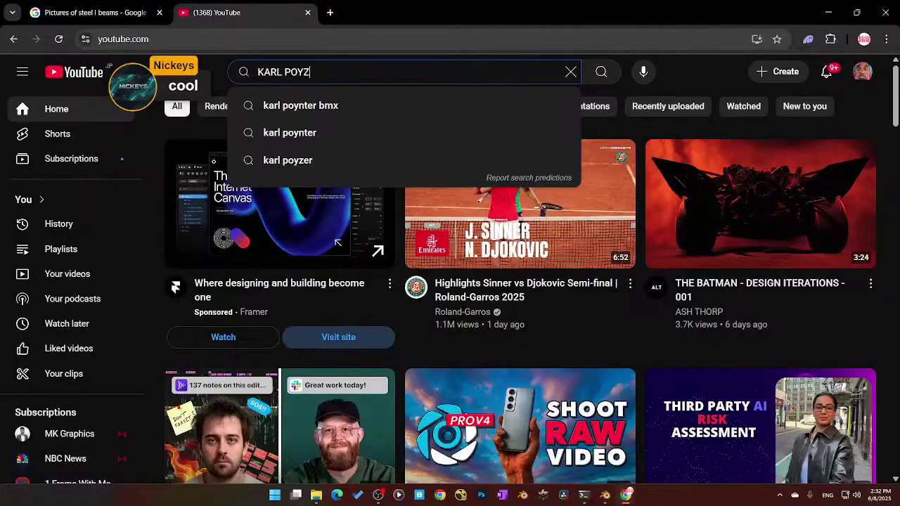
type("ER")
key("Return")
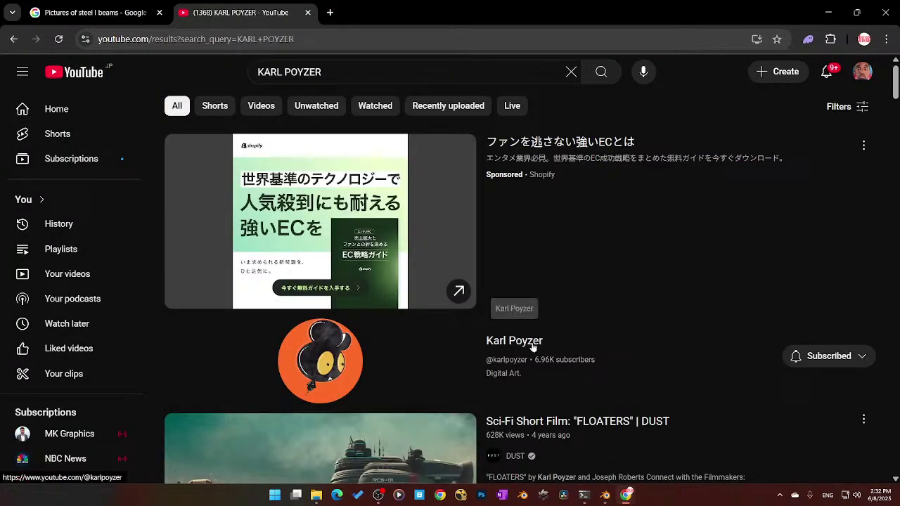
left_click(532, 348)
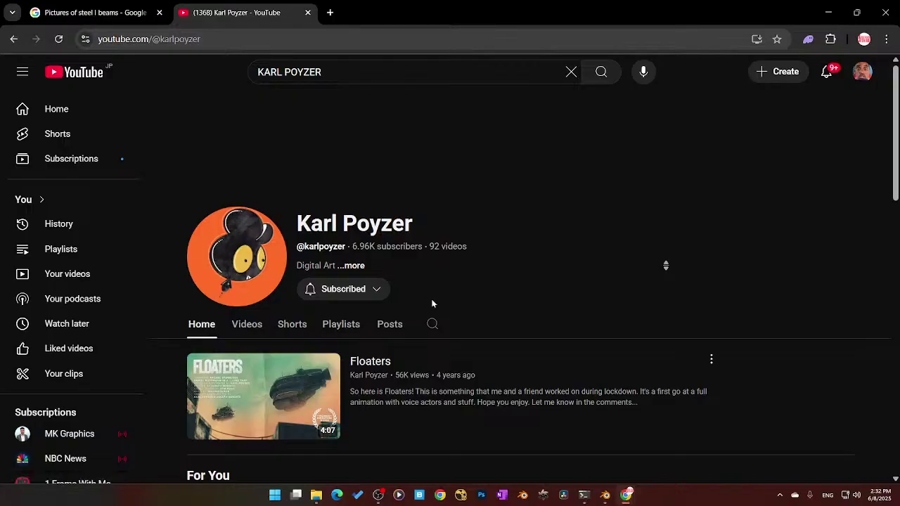
Step: Browse the channel's video list for Blender tutorials, speed builds and kitbash examples
scroll(466, 297, "down", 3)
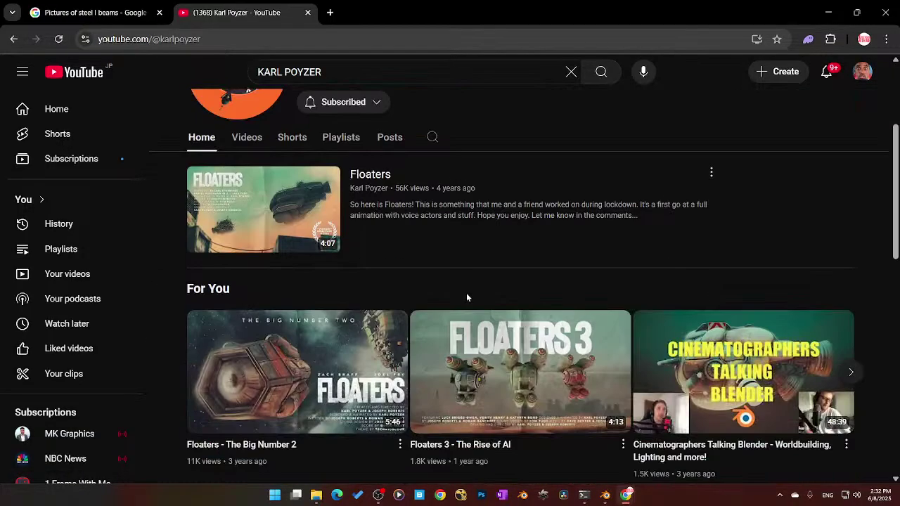
left_click(248, 139)
scroll(542, 318, "down", 2)
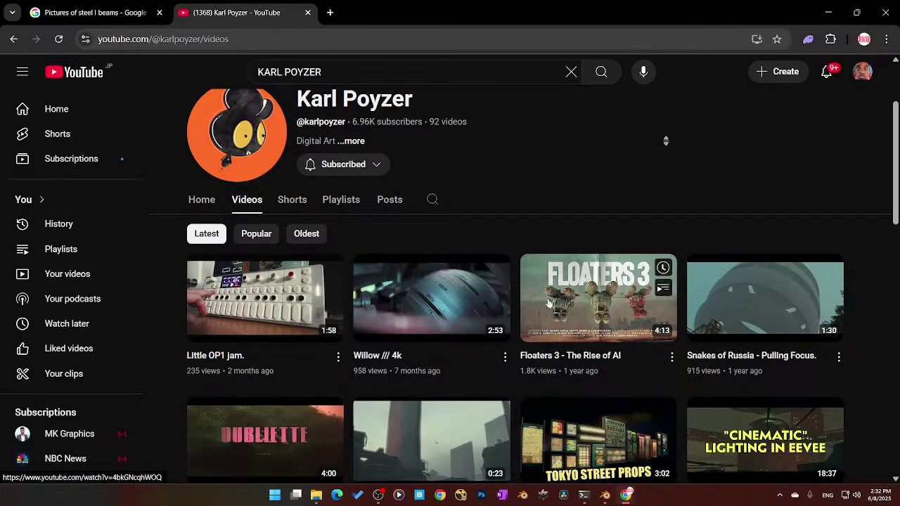
scroll(729, 358, "down", 2)
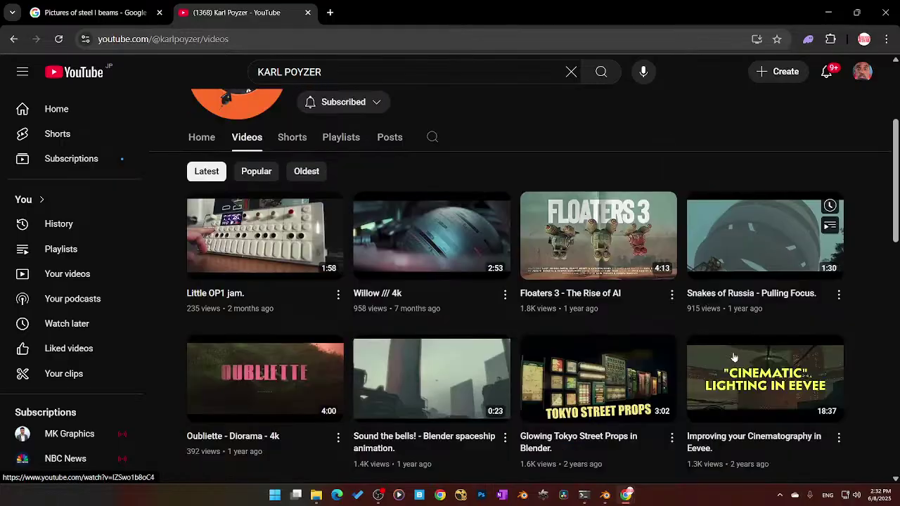
scroll(590, 369, "down", 1)
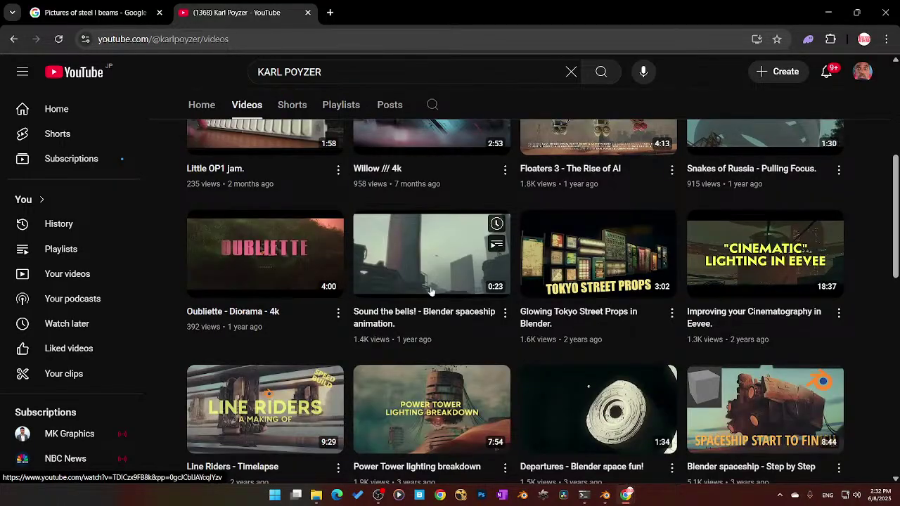
scroll(407, 330, "down", 1)
scroll(408, 386, "down", 2)
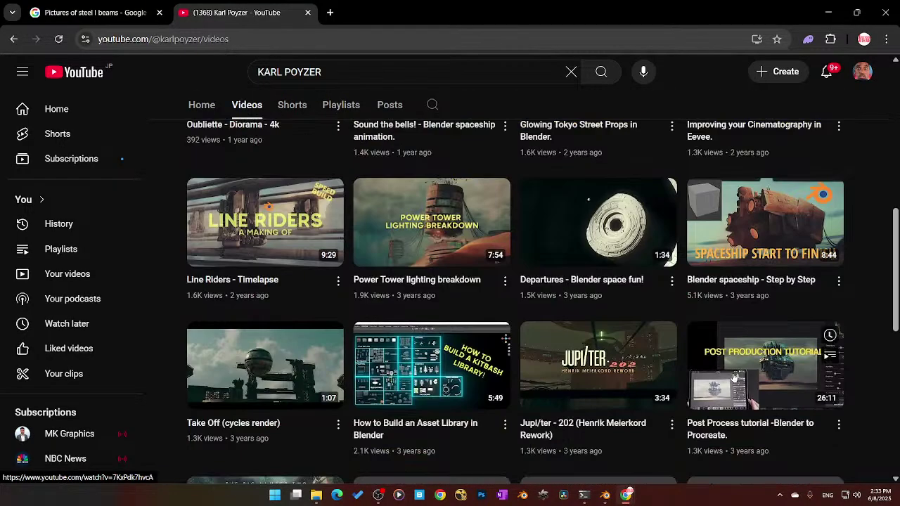
mouse_move(425, 387)
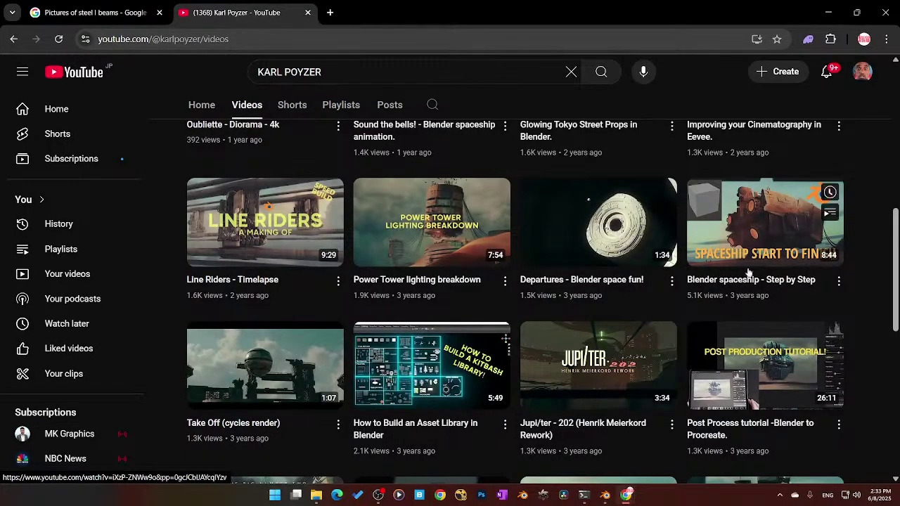
mouse_move(764, 257)
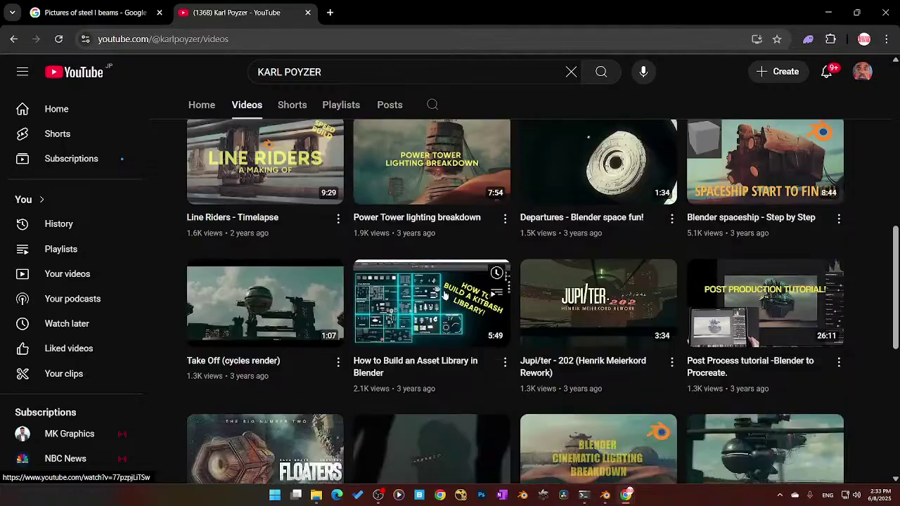
scroll(443, 305, "down", 2)
scroll(443, 306, "down", 3)
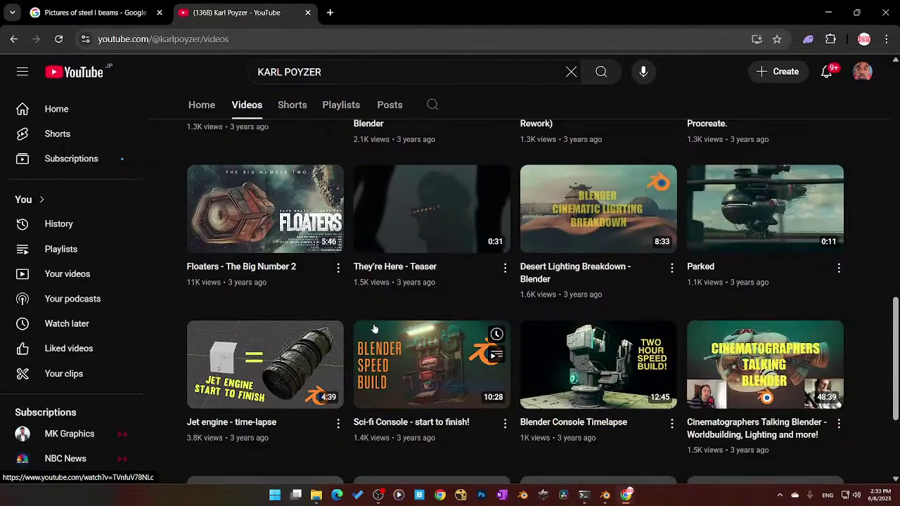
scroll(393, 379, "down", 2)
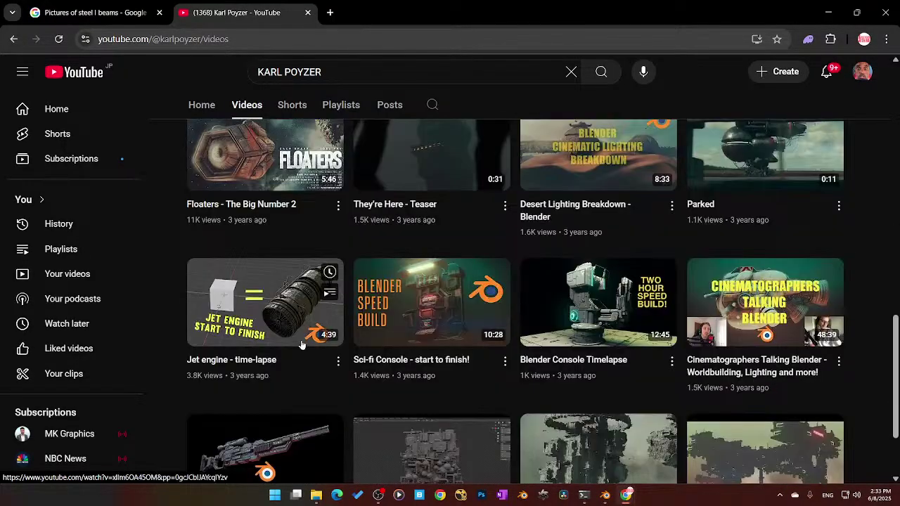
scroll(383, 283, "up", 10)
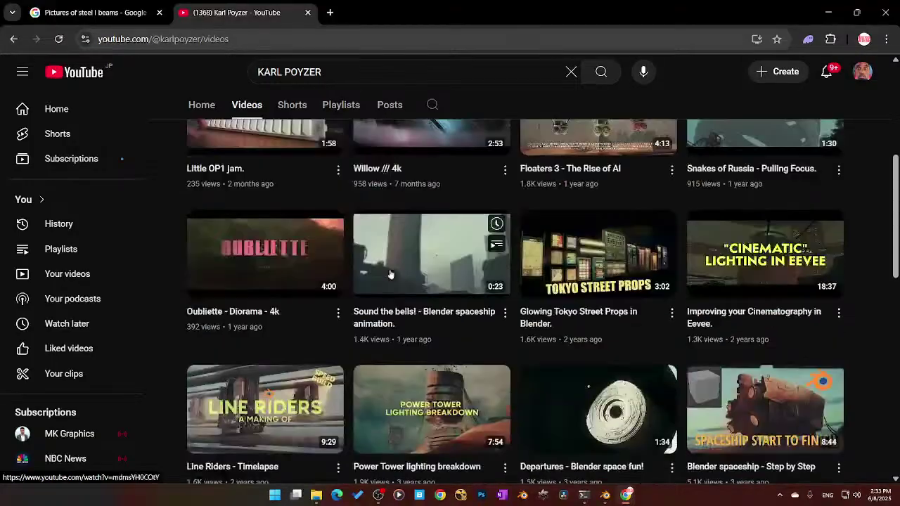
Step: Close the YouTube tab, minimize Chrome, and return to the unsaved Blender scene
left_click(307, 12)
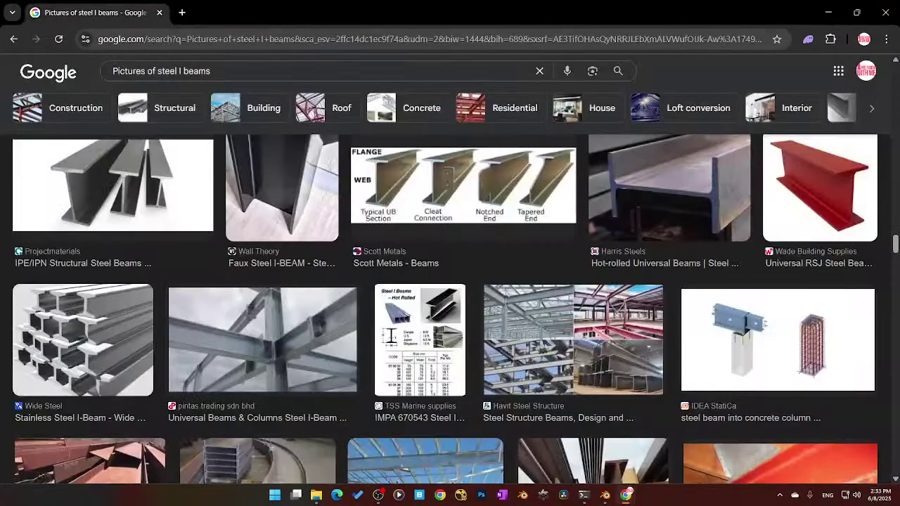
left_click(828, 12)
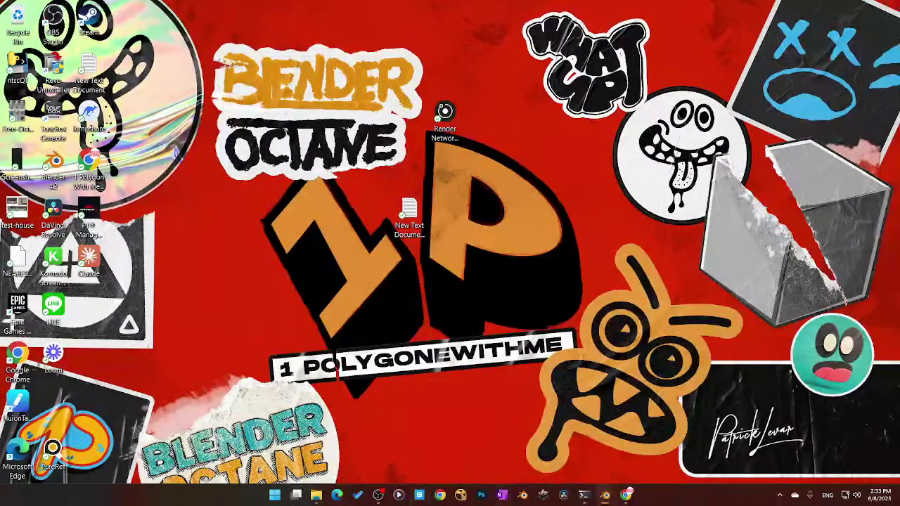
mouse_move(604, 495)
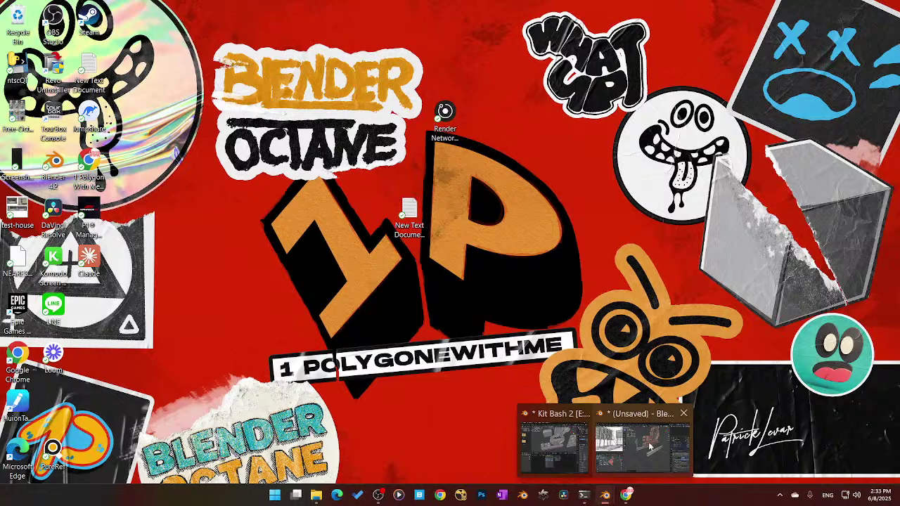
left_click(650, 446)
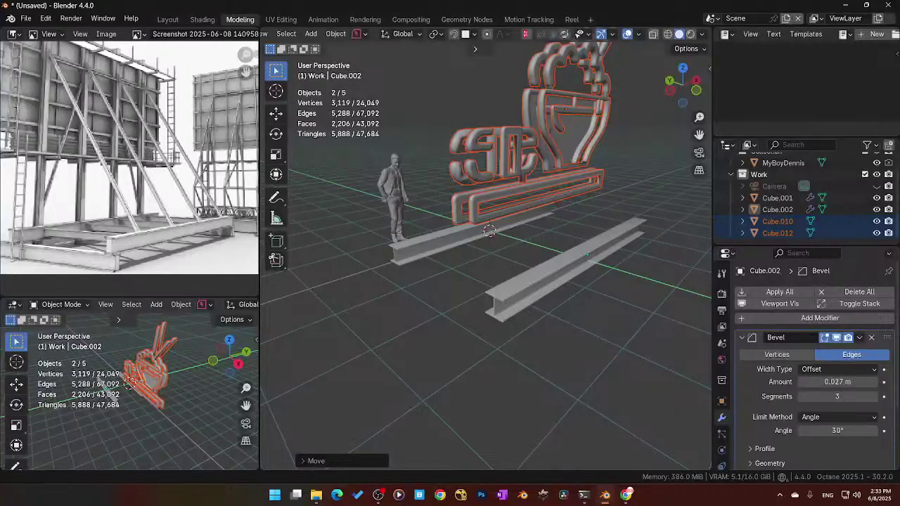
Step: Select the I-beam Cube.001 beneath the sign and split the 3D viewport into quad view
mouse_move(534, 239)
middle_mouse_down()
mouse_move(568, 210)
mouse_move(605, 208)
mouse_move(492, 229)
mouse_move(520, 236)
middle_mouse_up()
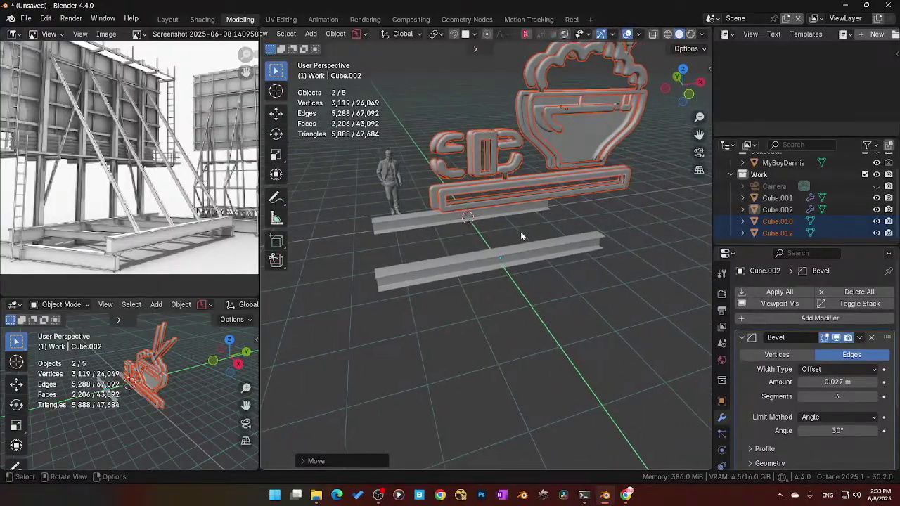
left_click_drag(537, 202, 534, 157)
left_click(517, 206)
key("ctrl+alt+q")
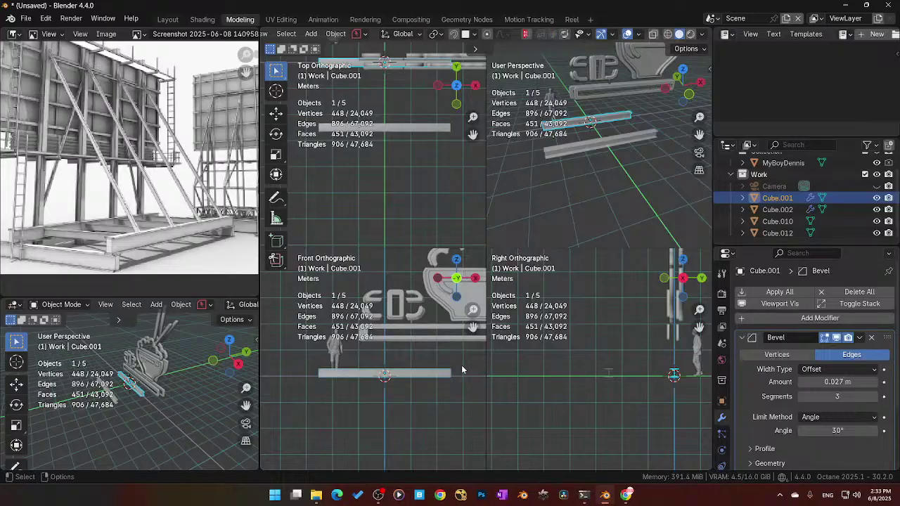
Step: Turn off the Text Info and Statistics overlays in the quad view and widen the viewport over the reference image area
left_click(638, 34)
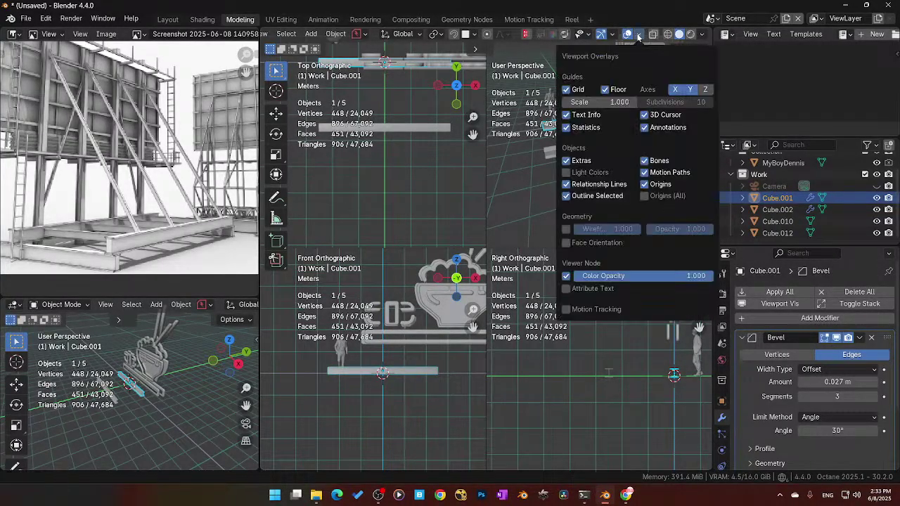
left_click(565, 115)
left_click(566, 127)
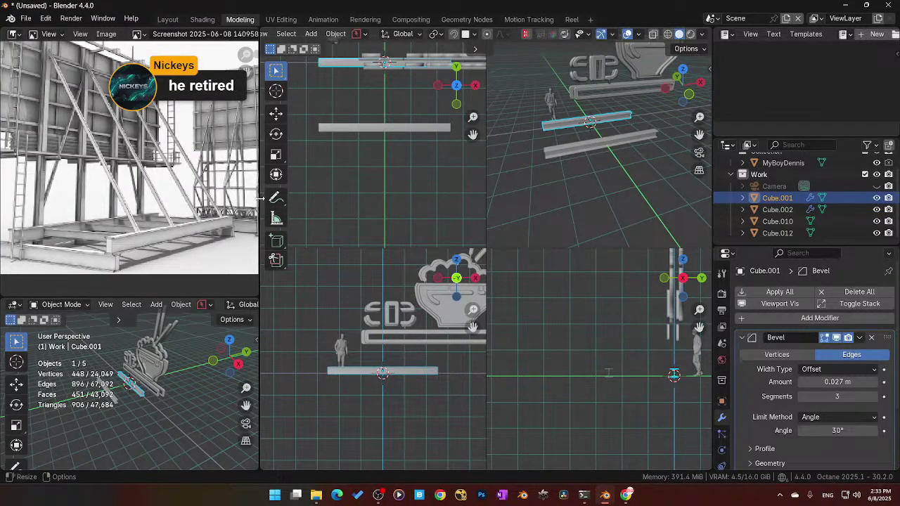
left_click_drag(260, 201, 218, 204)
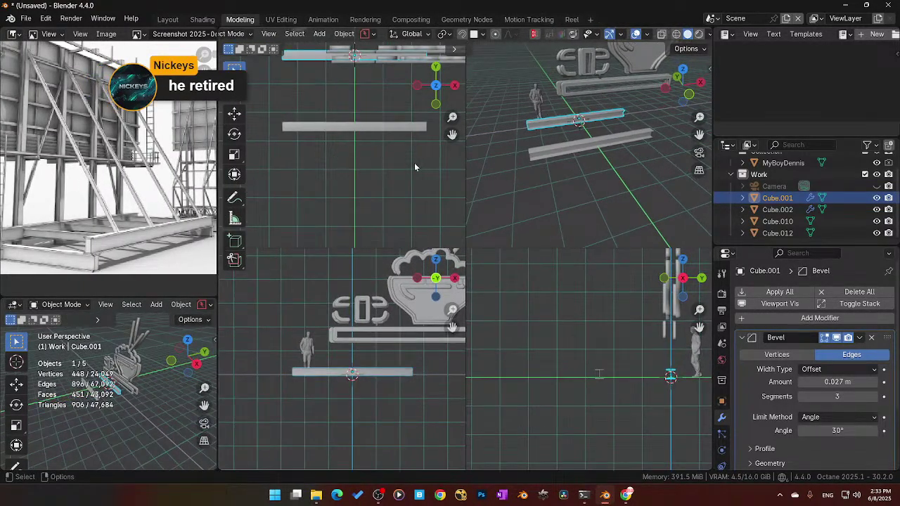
Step: Select both I-beams in the top view and move them so they lie on either side of the sign
scroll(394, 165, "down", 3)
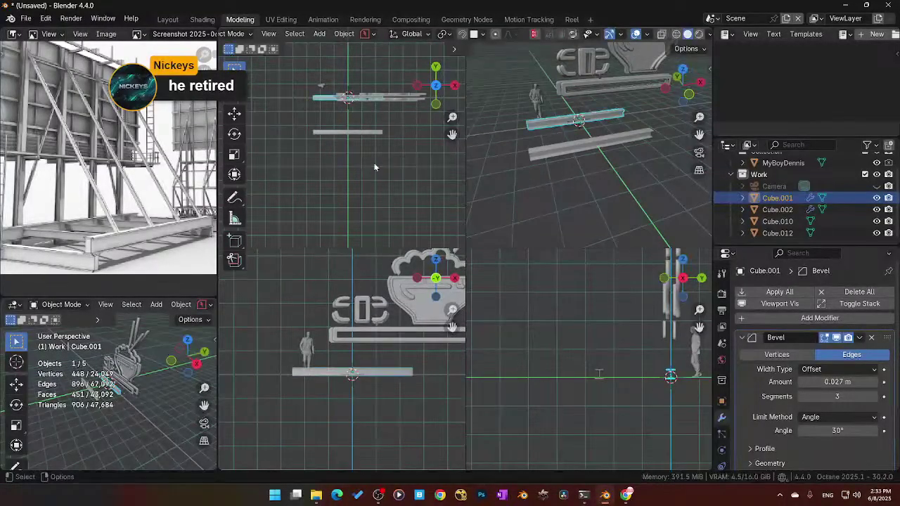
left_click_drag(327, 148, 312, 97)
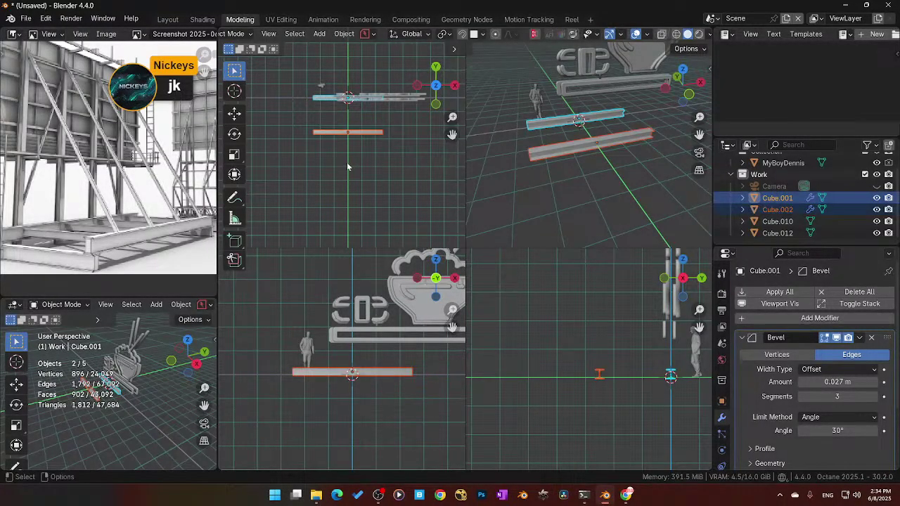
key("g")
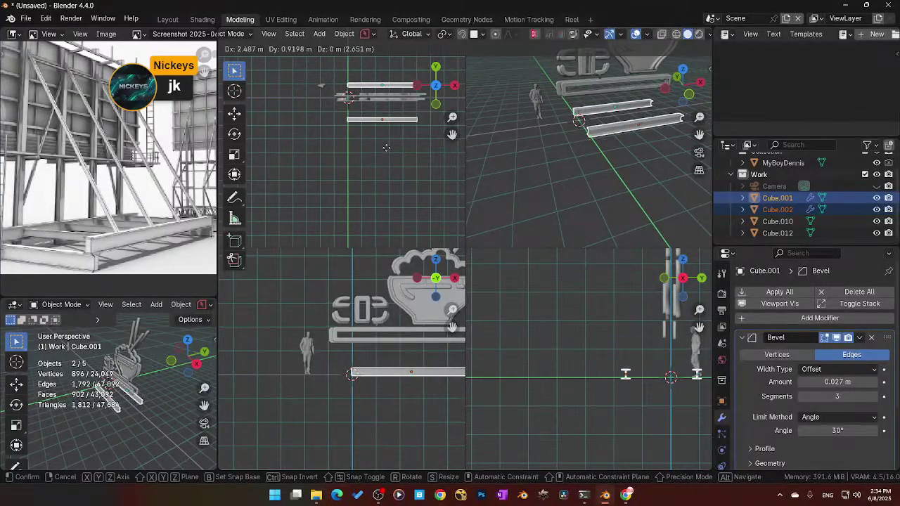
left_click(385, 143)
Step: Scale both I-beams along X by about 1.5 so they extend past the sign's base, then deselect them
scroll(374, 344, "up", 2)
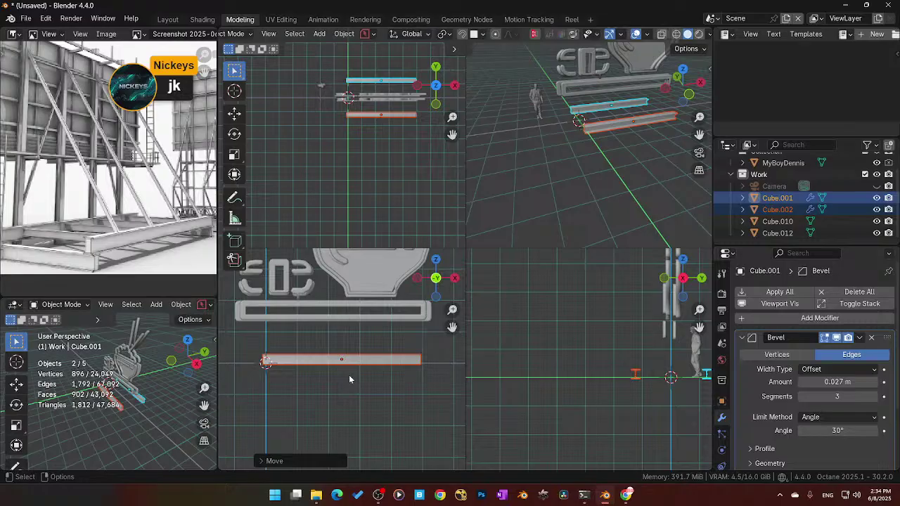
key("s")
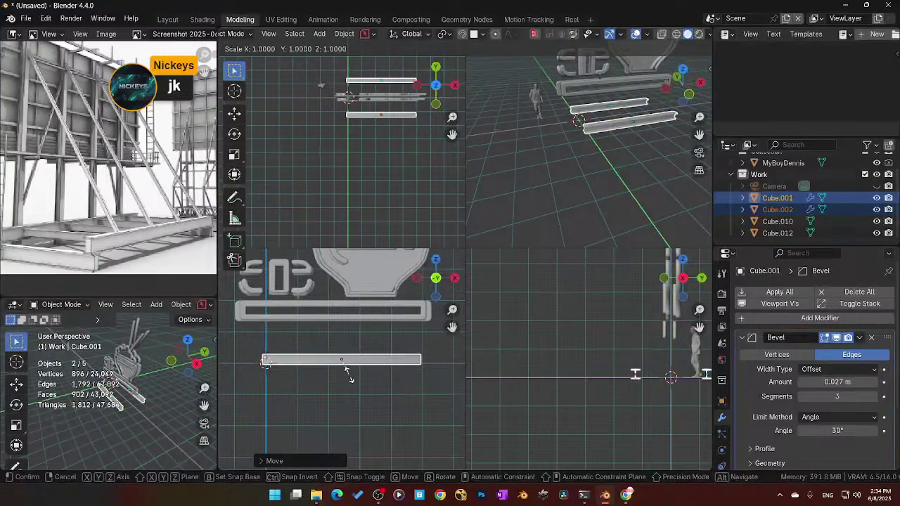
key("x")
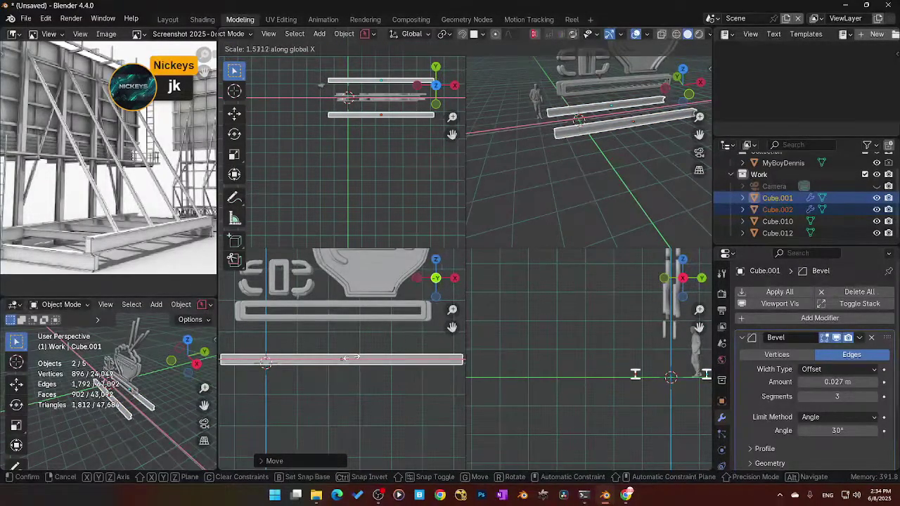
left_click(350, 358)
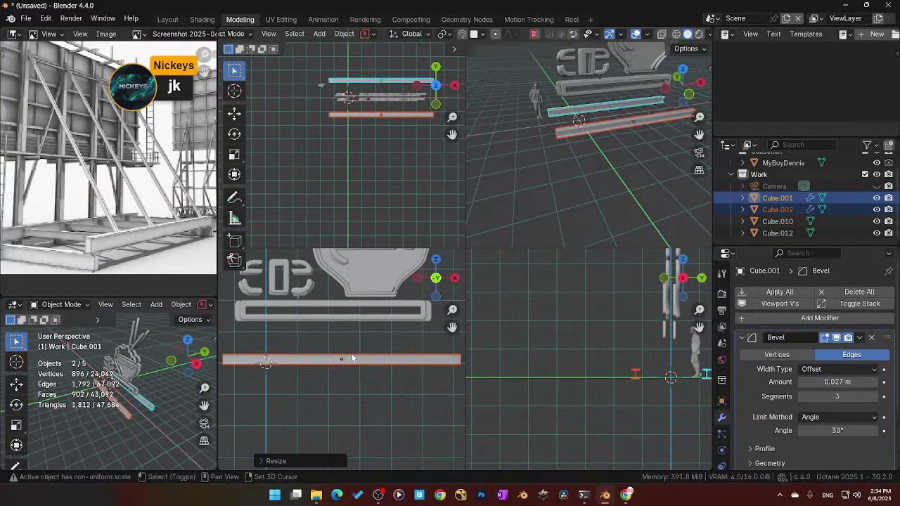
left_click(322, 386)
scroll(321, 386, "down", 3)
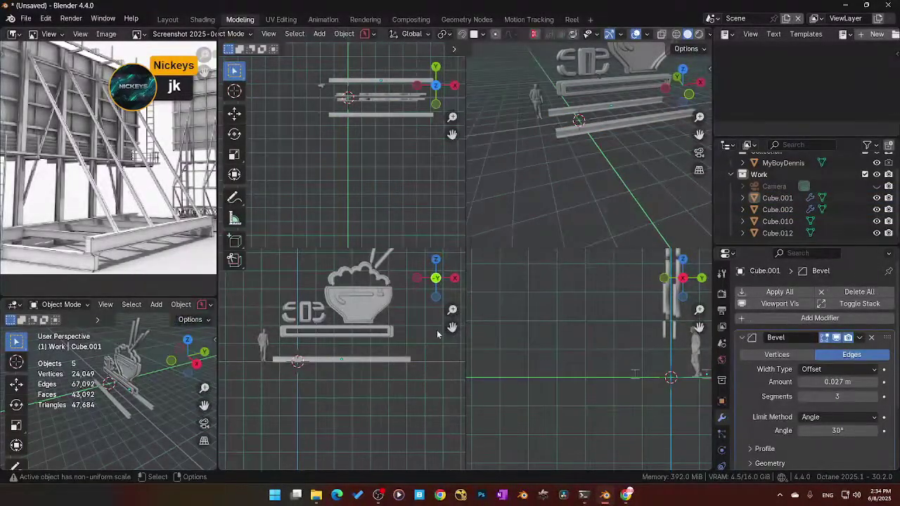
key("ctrl+s")
key("Escape")
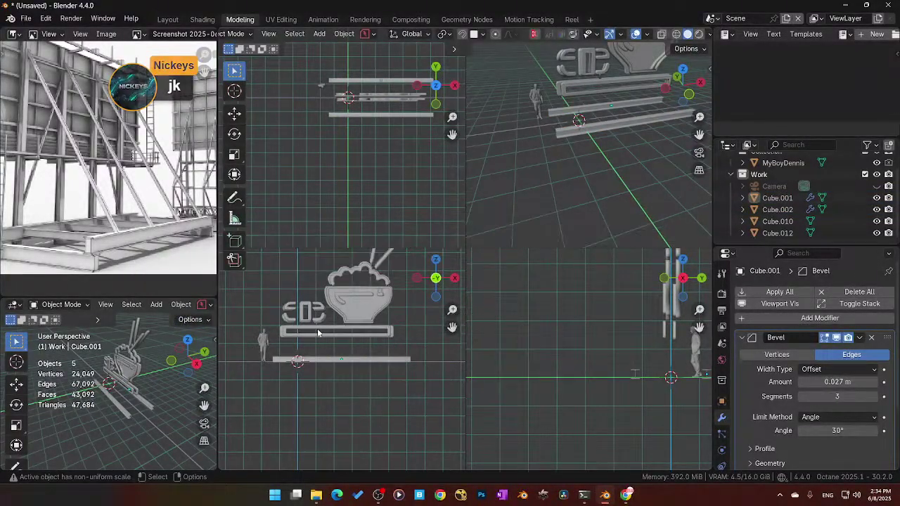
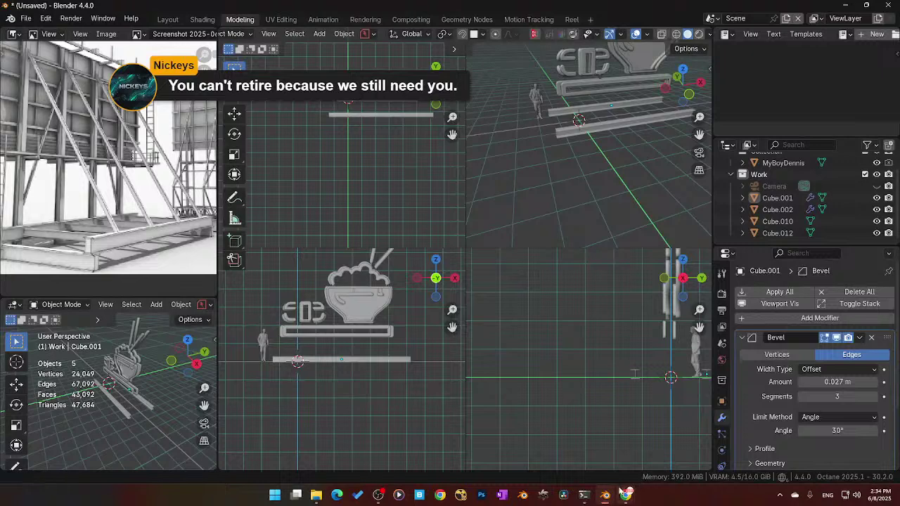
Step: Switch to Chrome, open the Pixel Lab products page in a new tab and dismiss the freebies sign-up pop-up
mouse_move(627, 494)
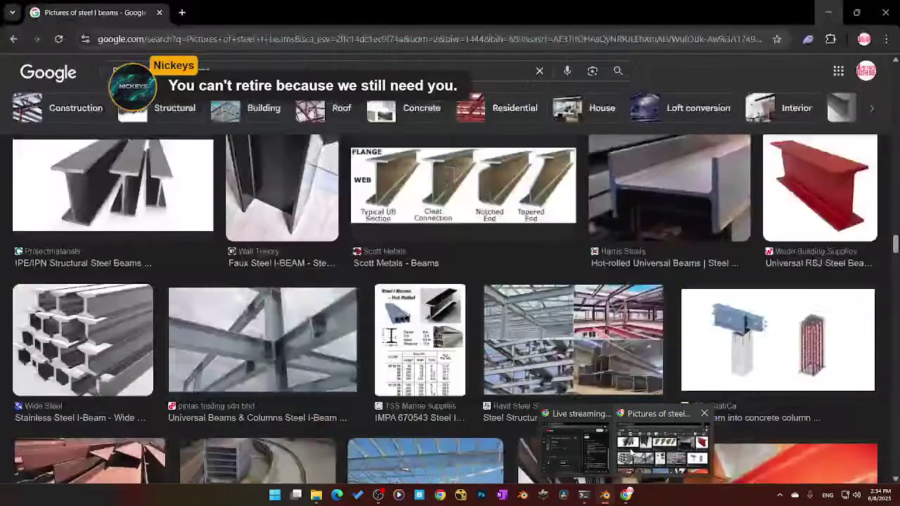
left_click(628, 449)
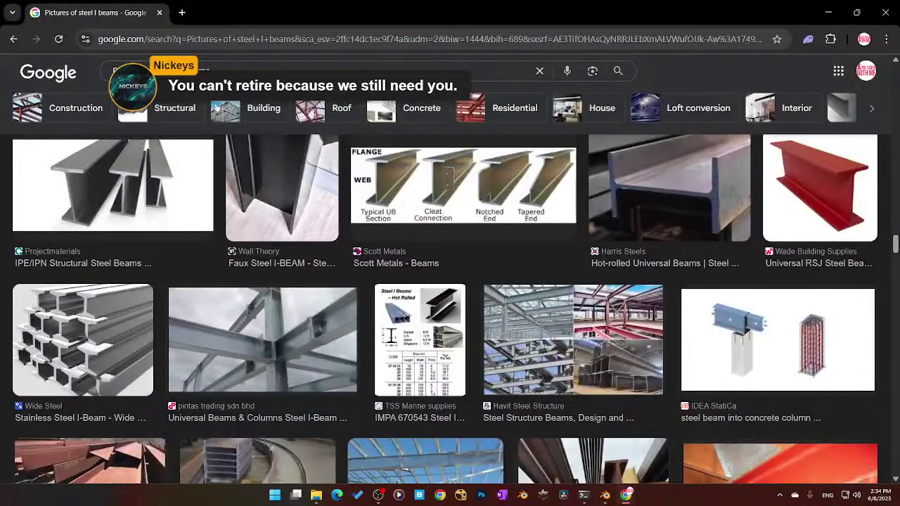
left_click(182, 12)
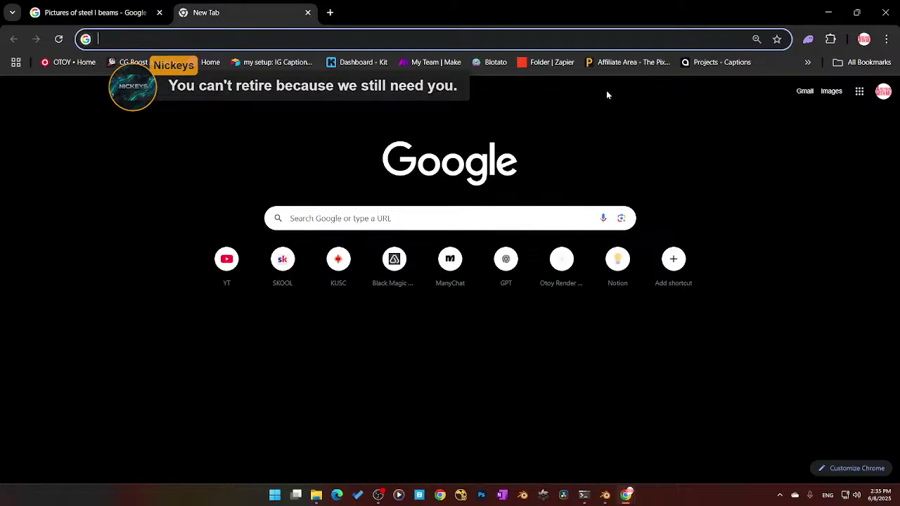
left_click(629, 62)
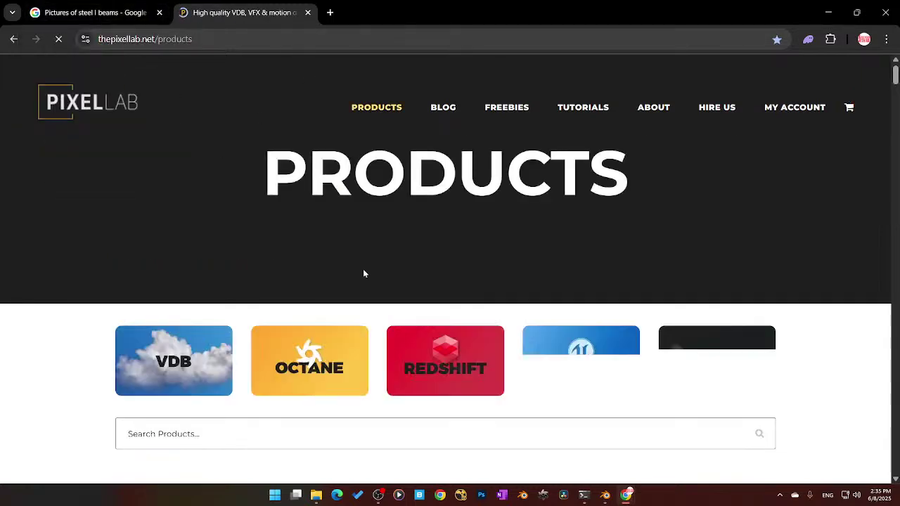
scroll(317, 375, "down", 1)
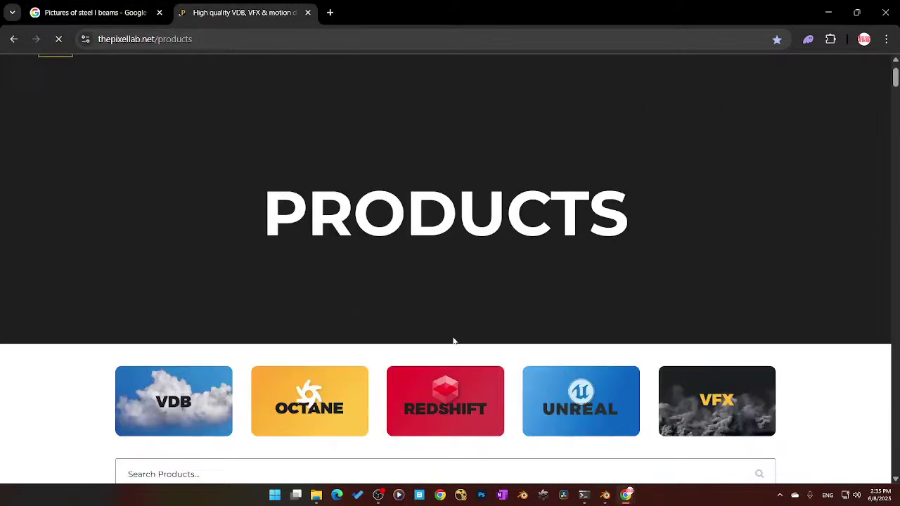
scroll(327, 313, "down", 6)
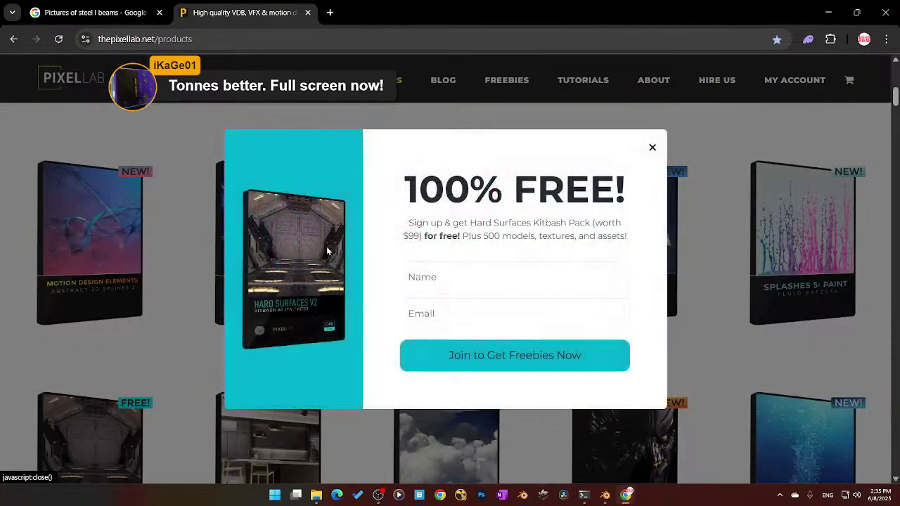
left_click(653, 147)
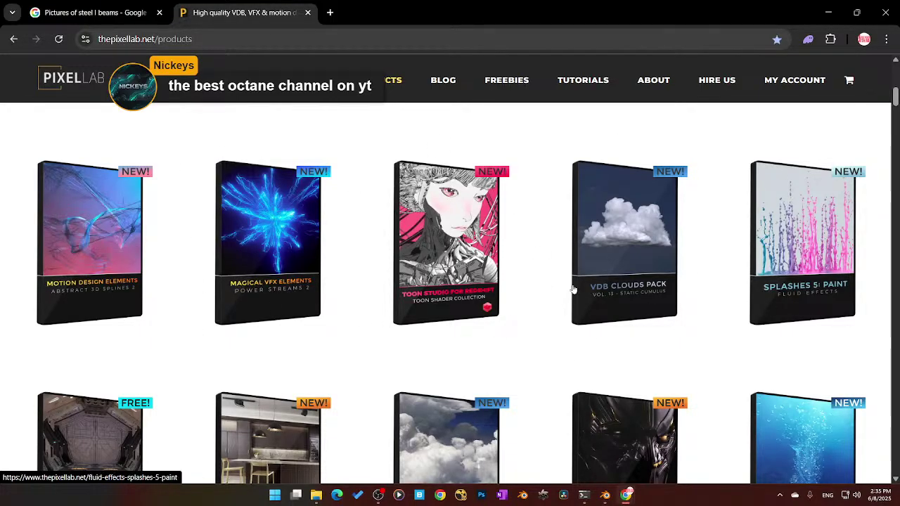
Step: Look through the full Pixel Lab product catalogue, including its VFX, VDB and texture packs
scroll(484, 317, "down", 2)
scroll(484, 317, "down", 4)
scroll(485, 316, "up", 2)
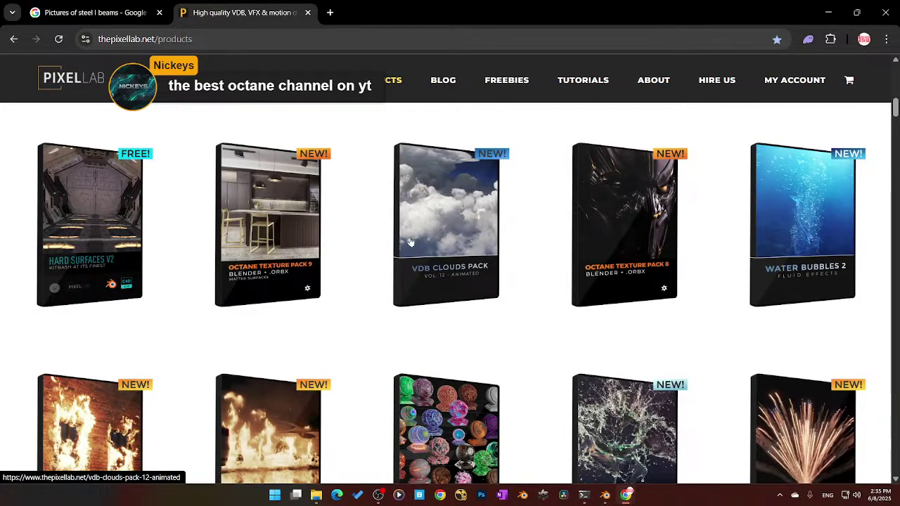
scroll(284, 246, "down", 4)
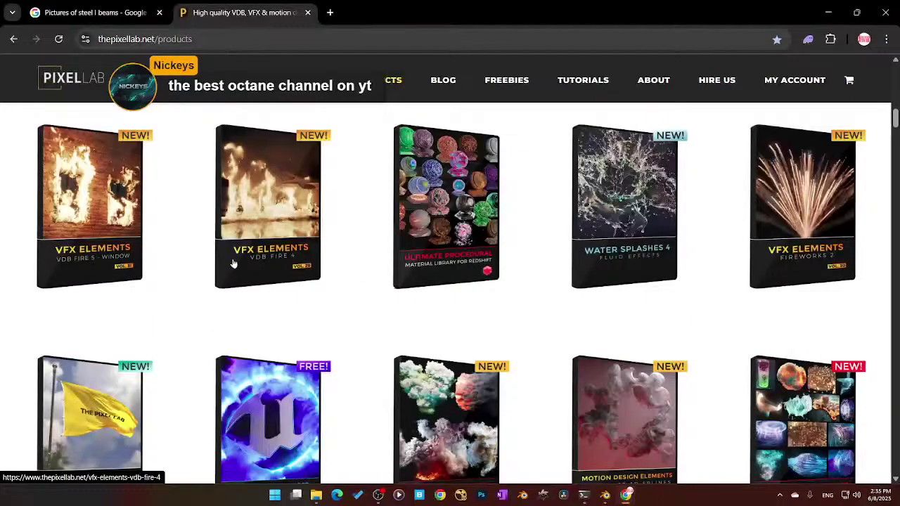
scroll(712, 269, "down", 3)
scroll(361, 281, "down", 3)
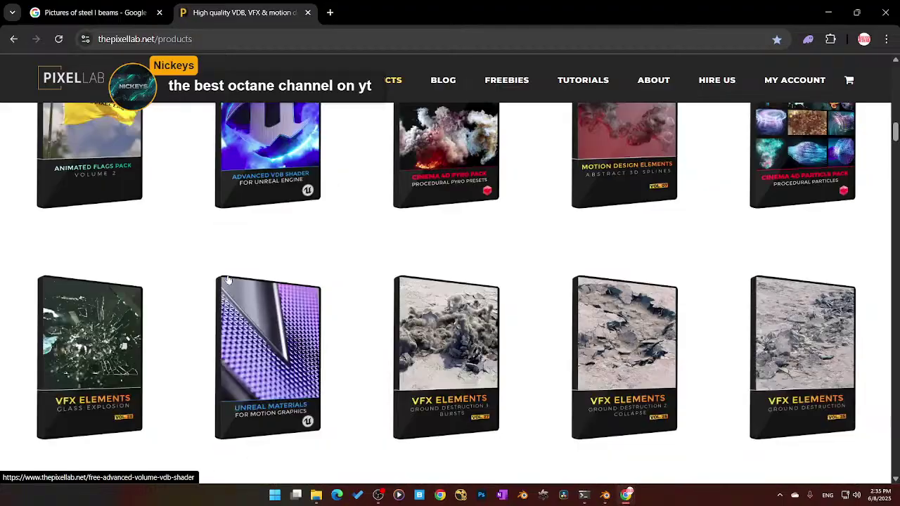
scroll(525, 300, "up", 5)
scroll(525, 301, "up", 4)
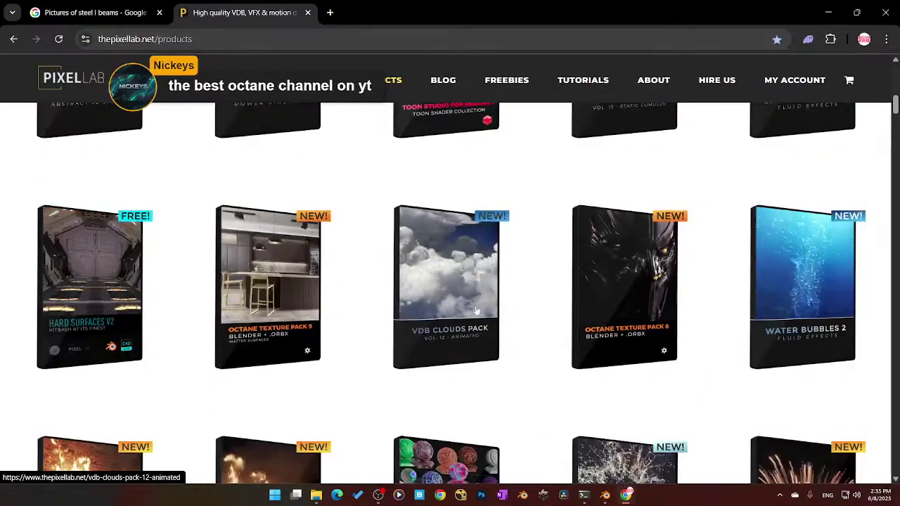
scroll(584, 290, "up", 8)
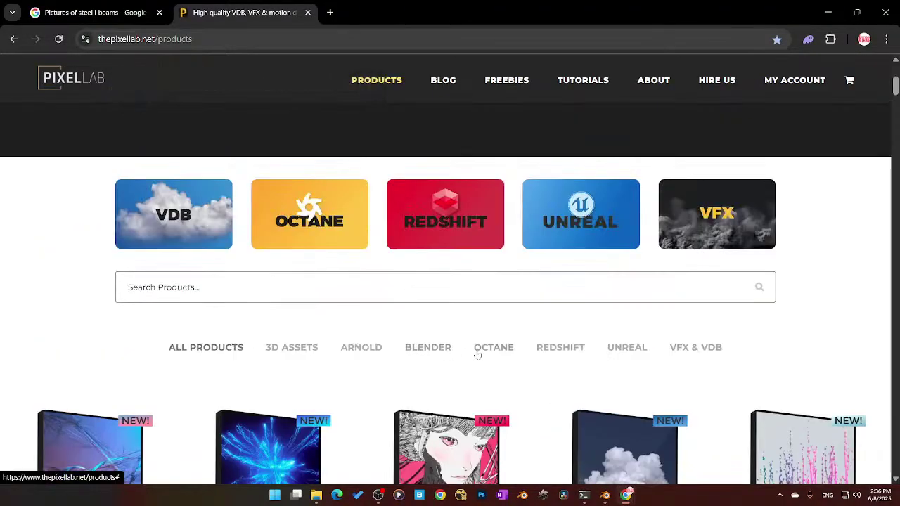
Step: Filter the products to Blender, view the Octane texture packs, close that page and return to Blender
left_click(427, 347)
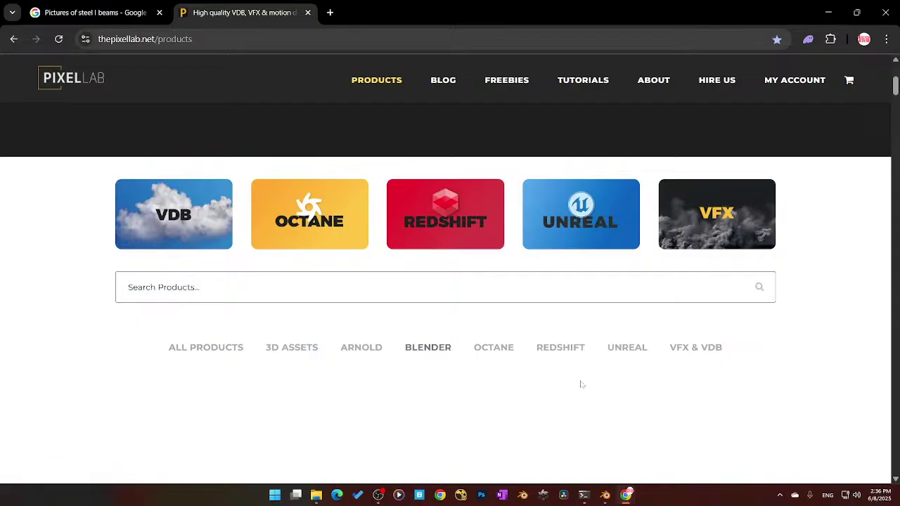
scroll(580, 381, "down", 3)
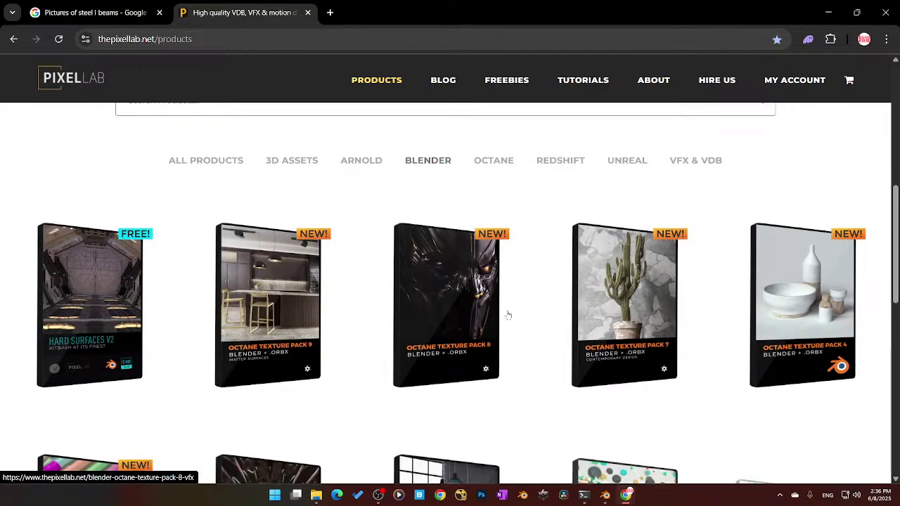
scroll(731, 337, "down", 3)
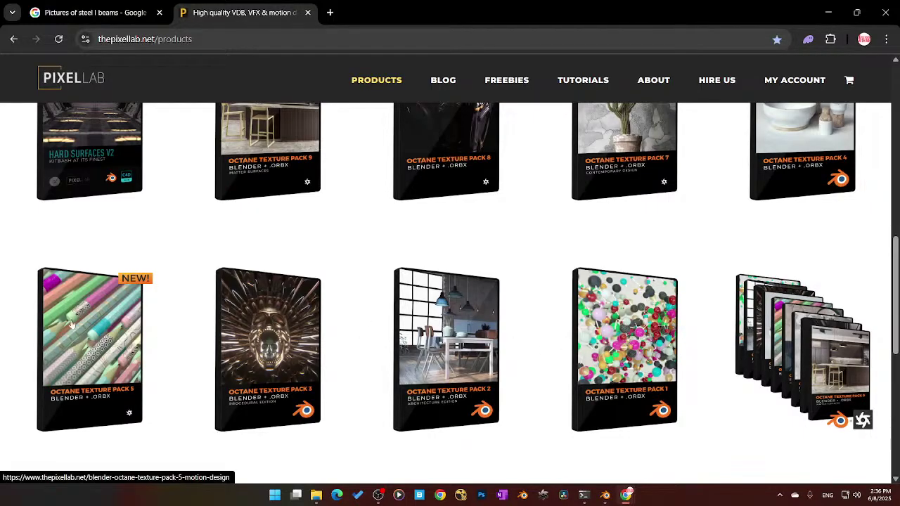
left_click(308, 13)
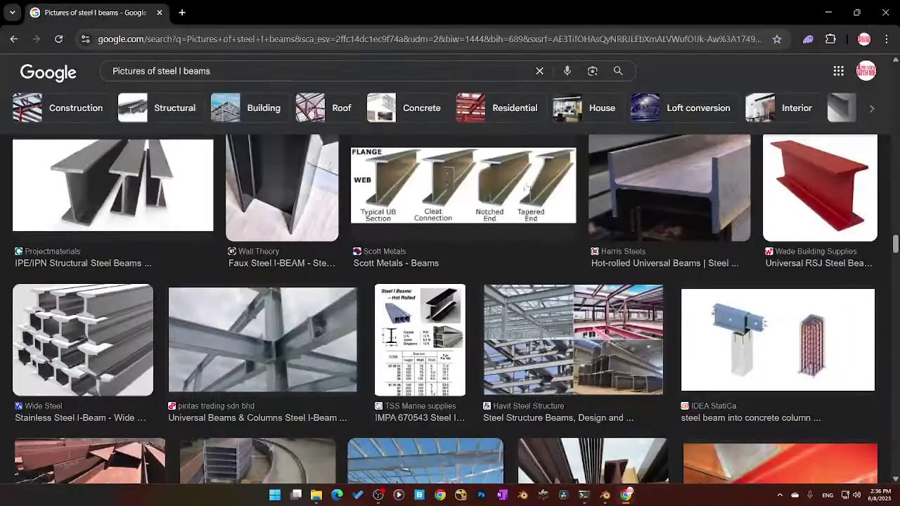
left_click(828, 13)
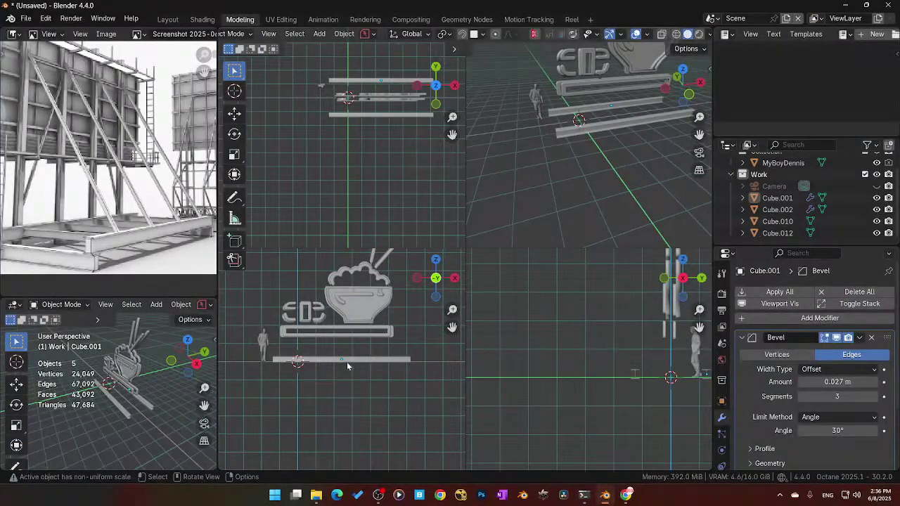
Step: Try to save the file and switch to the Shading workspace to browse the plastic materials in the asset shelf
key("ctrl+s")
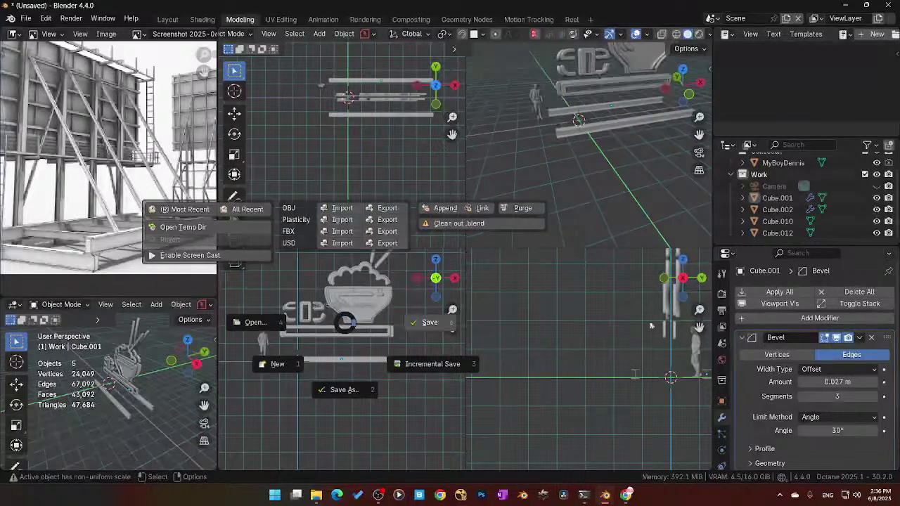
left_click(427, 317)
left_click(202, 19)
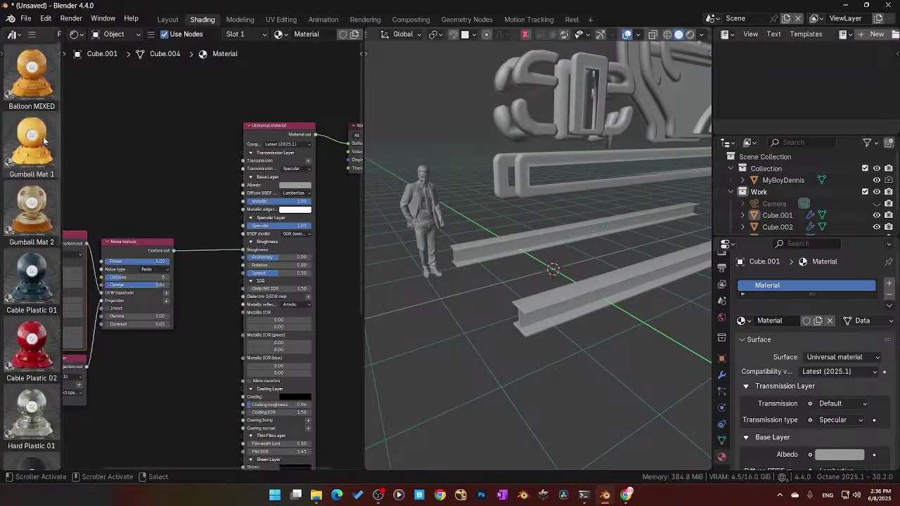
scroll(45, 191, "down", 2)
scroll(45, 191, "down", 15)
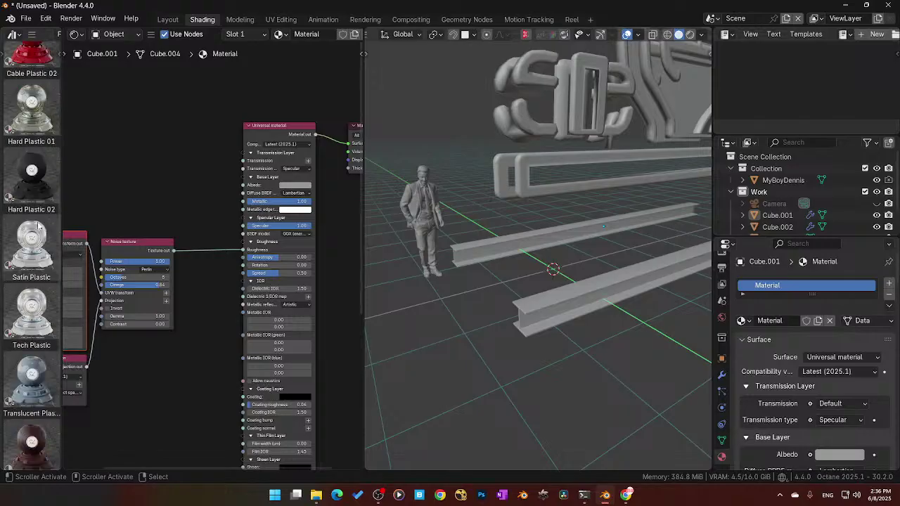
scroll(38, 232, "down", 2)
scroll(40, 238, "up", 17)
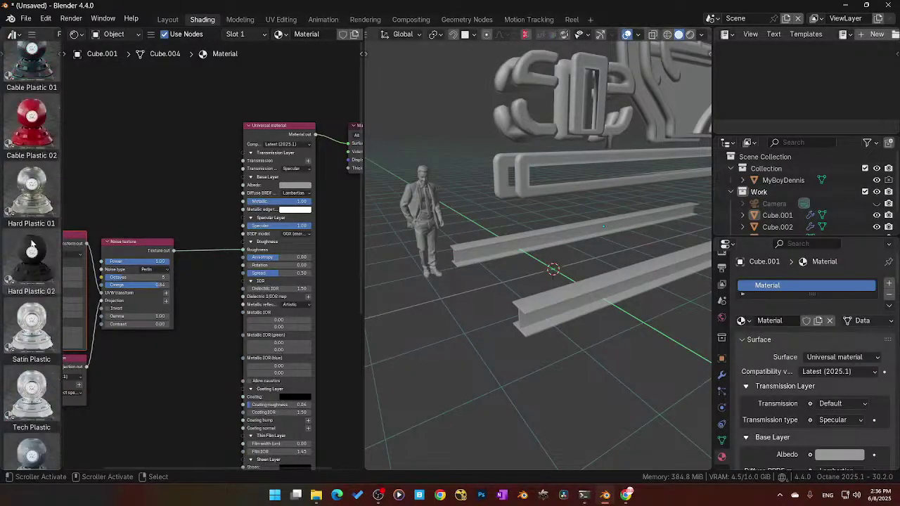
scroll(42, 243, "up", 1)
Step: Make a linked duplicate of the front I-beam Cube.002 and raise it about 0.5 m along Z
left_click(575, 305)
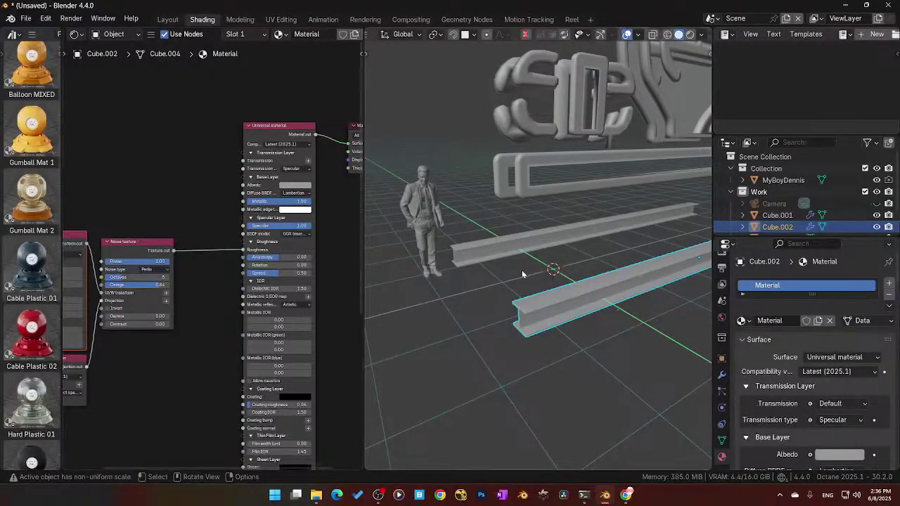
middle_click_drag(610, 281, 565, 307)
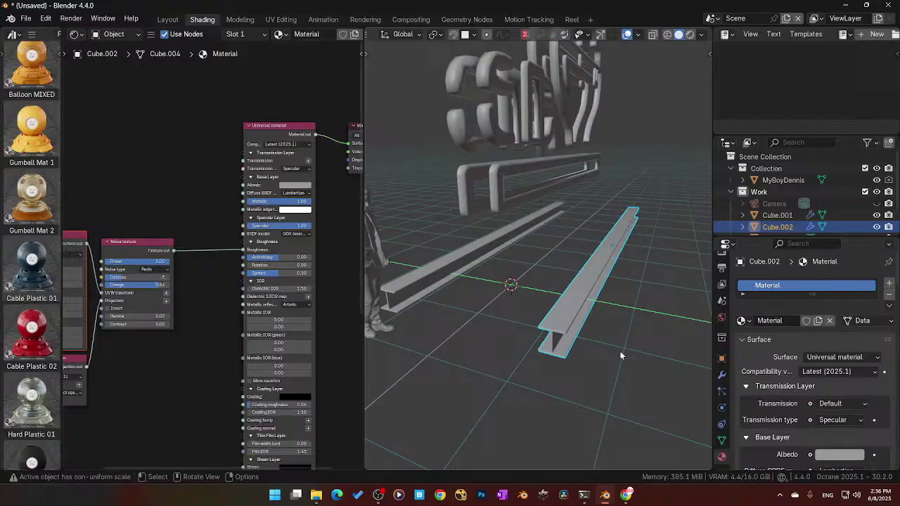
middle_click_drag(621, 354, 596, 347)
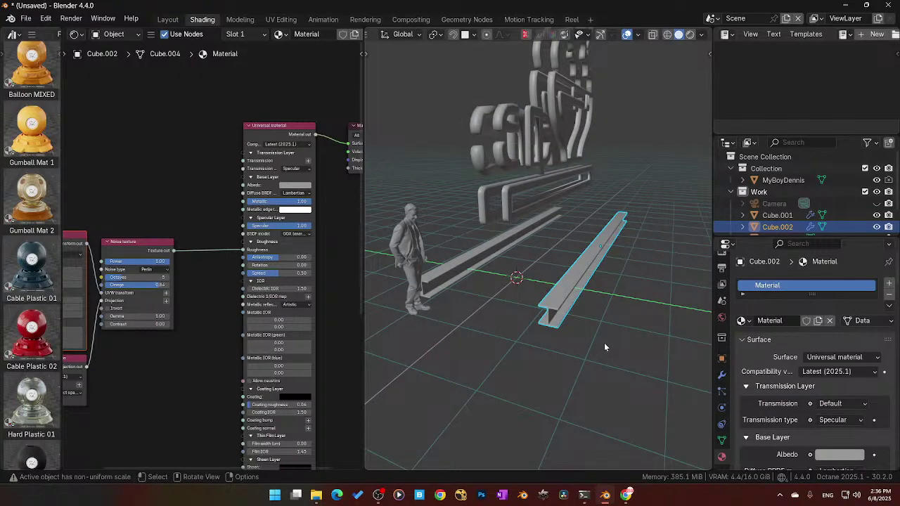
key("shift+d")
key("z")
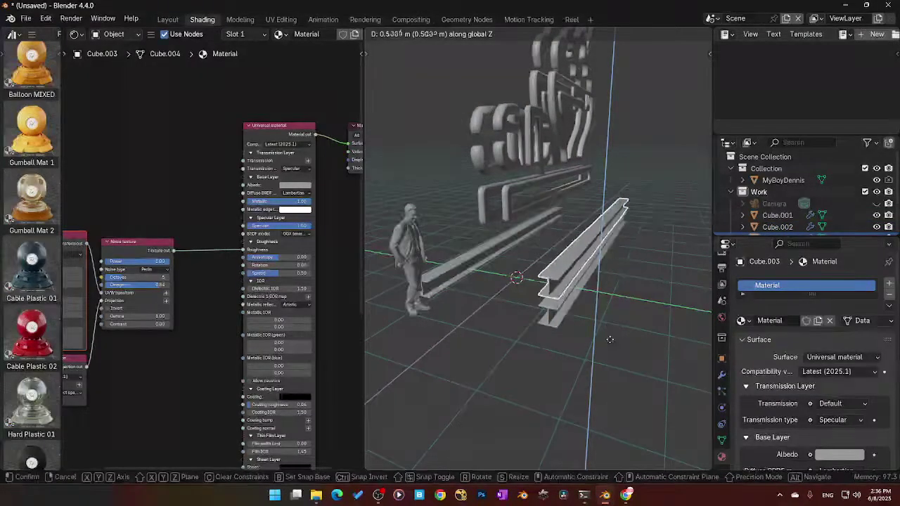
left_click(608, 341)
Step: Rotate the duplicated I-beam 90° about Z and shorten it along its length to serve as a crossbeam
type("r")
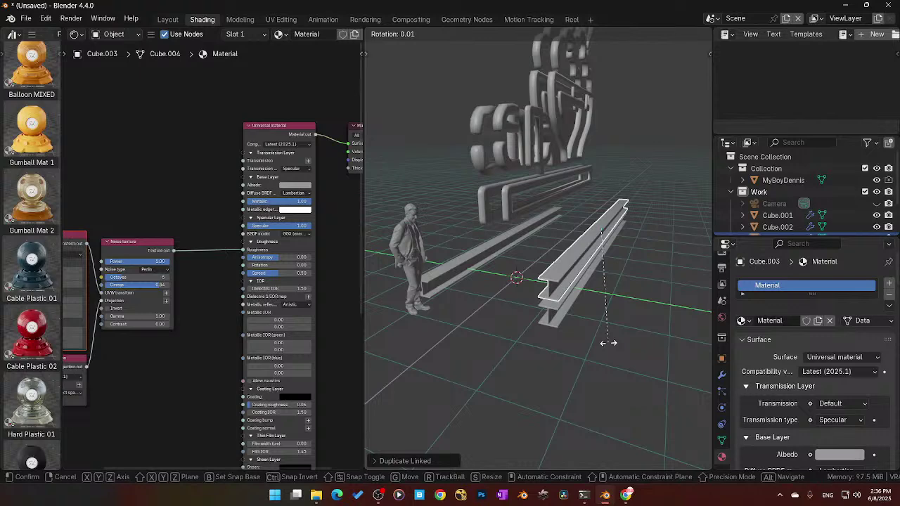
type("z90")
key("Return")
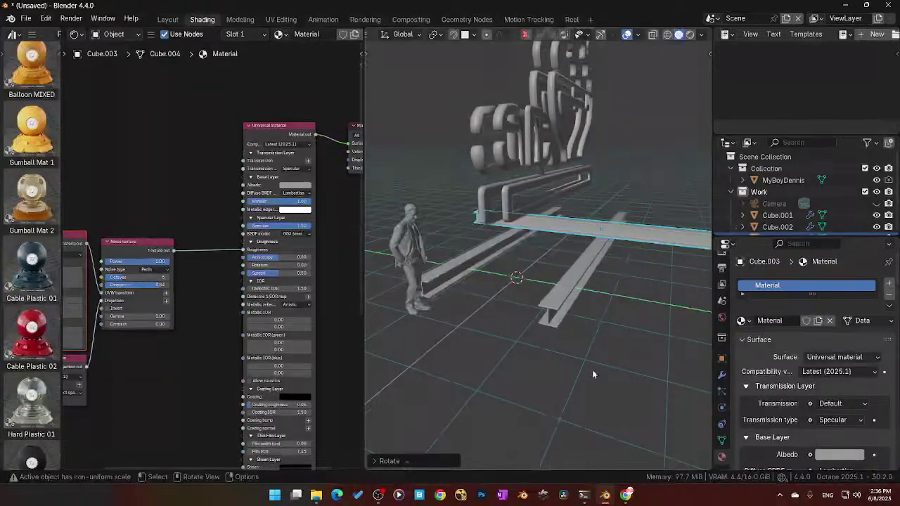
key("s")
key("x")
key("Escape")
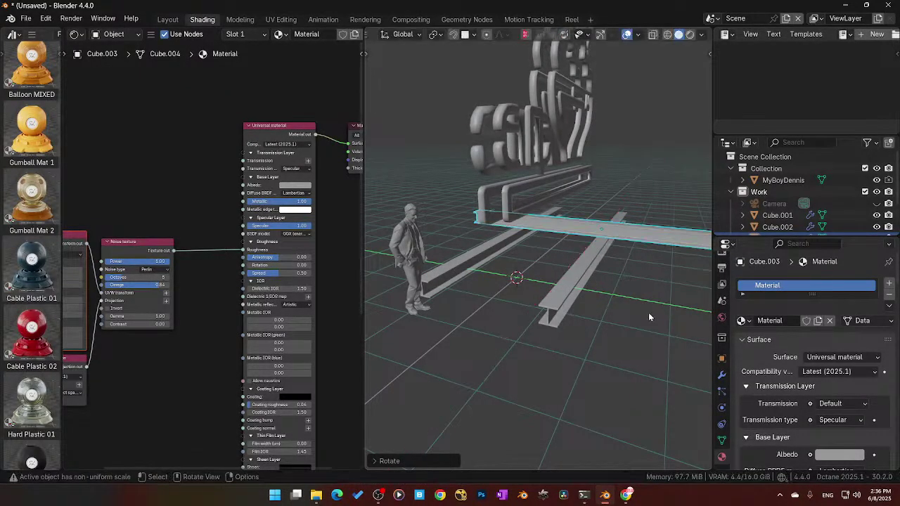
key("s")
key("x")
left_click(609, 297)
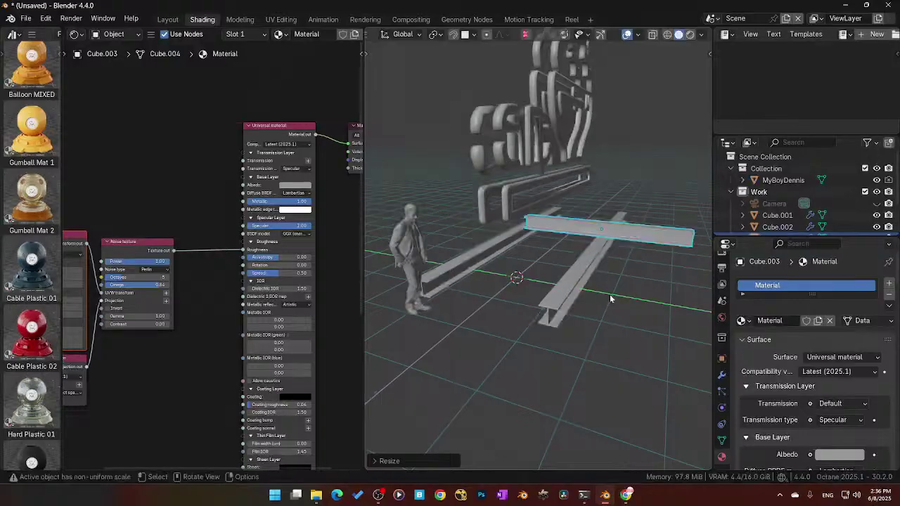
Step: Move the crossbeam about 1.2 m along Y so it spans the two long I-beams
key("g")
key("x")
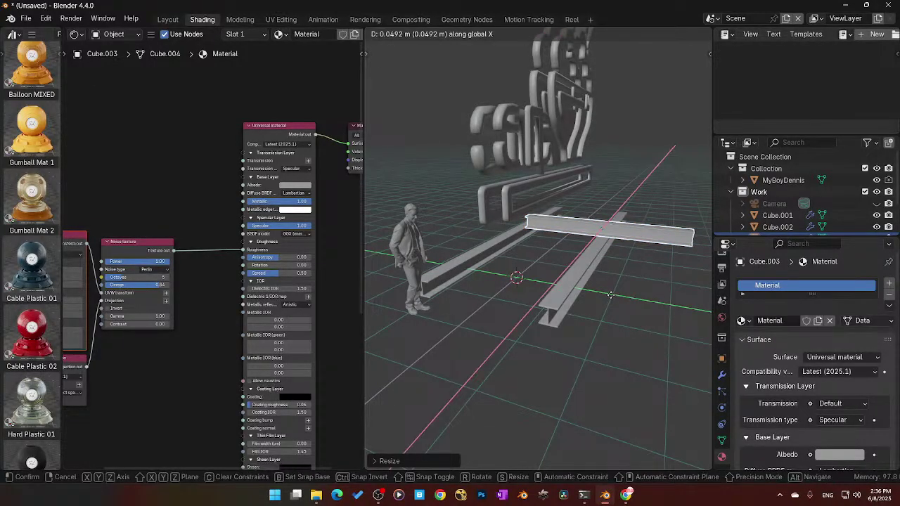
key("y")
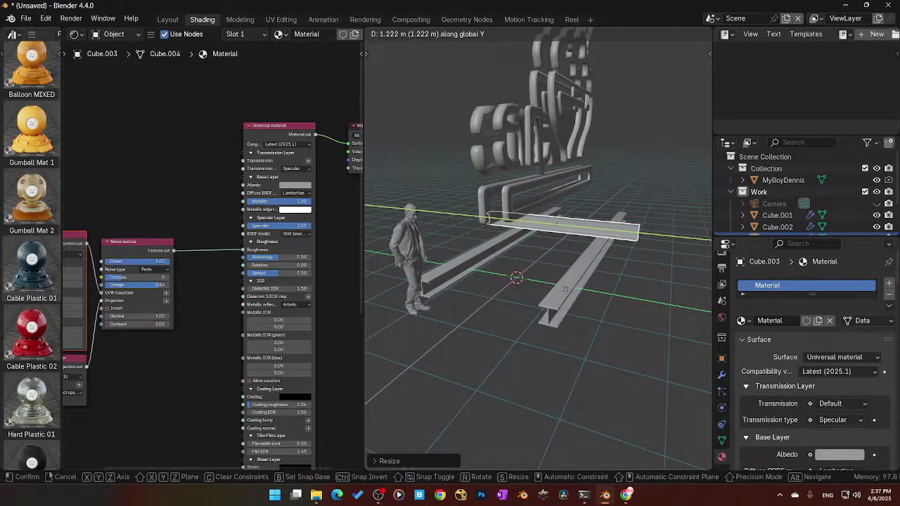
left_click(568, 297)
Step: Confirm the crossbeam's position along Y and turn on snapping with faces as the snap target
middle_click_drag(585, 304, 621, 327)
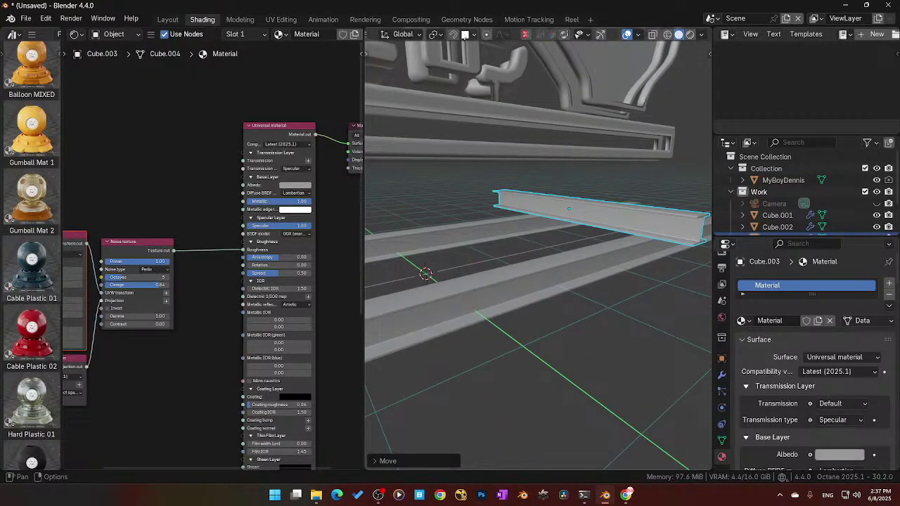
left_click(465, 35)
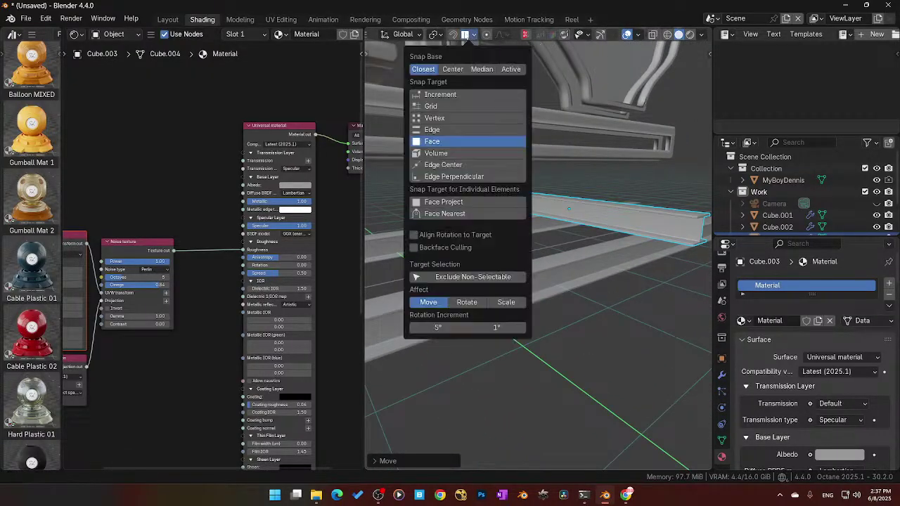
left_click(453, 36)
Step: Hide the crossbeam and reveal all hidden objects, including the camera
key("h")
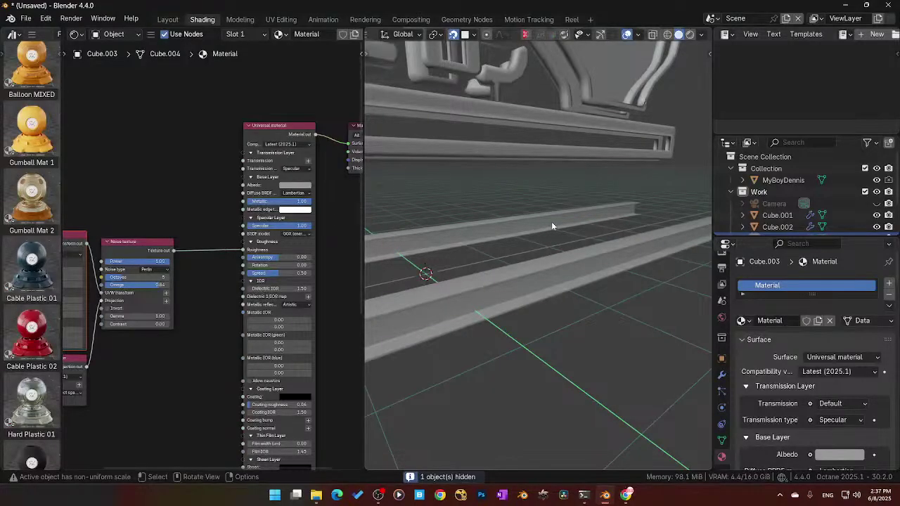
scroll(877, 205, "down", 2)
left_click(877, 205)
scroll(843, 211, "up", 2)
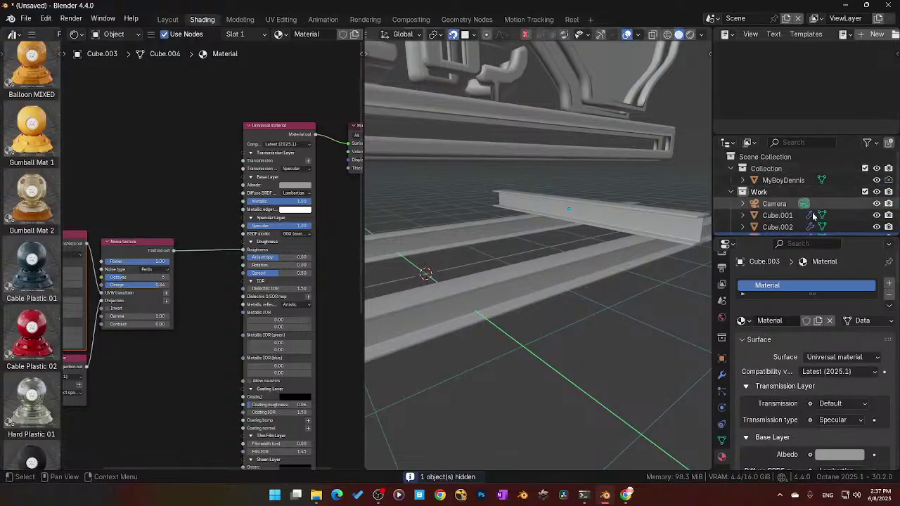
key("z")
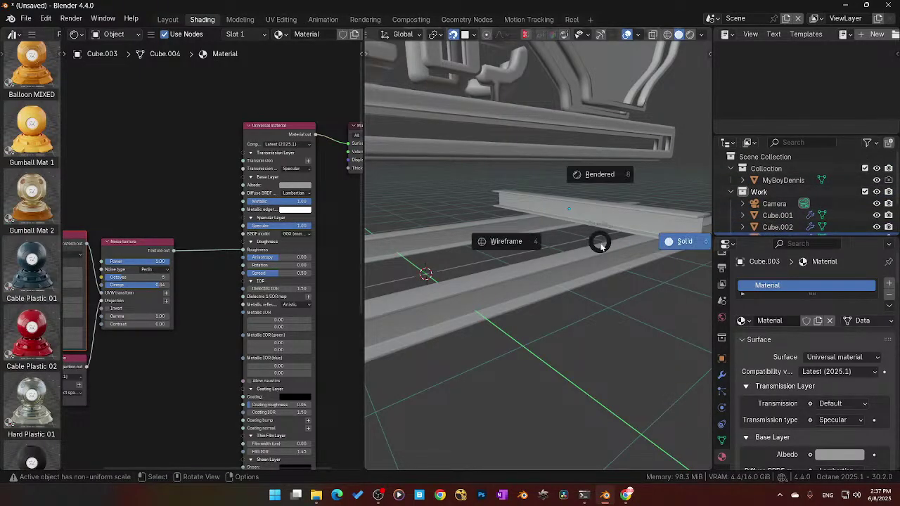
left_click(626, 196)
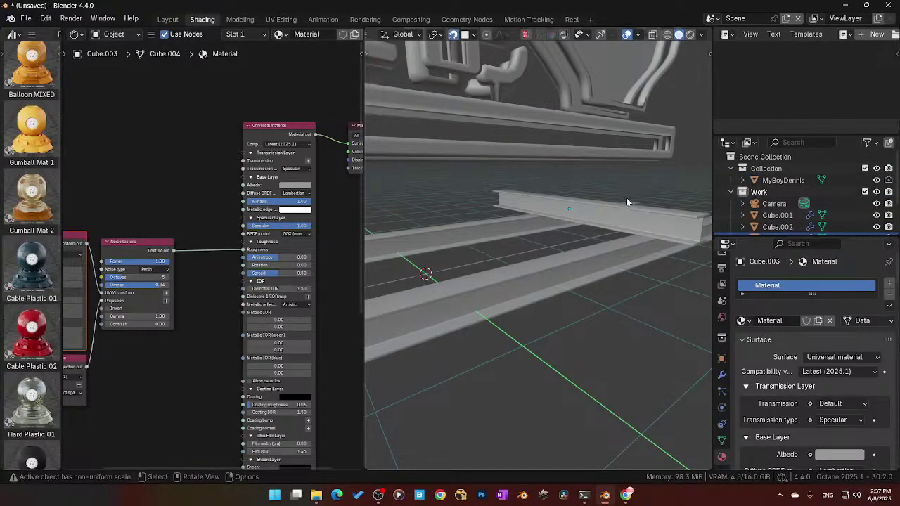
key("z")
left_click(772, 202)
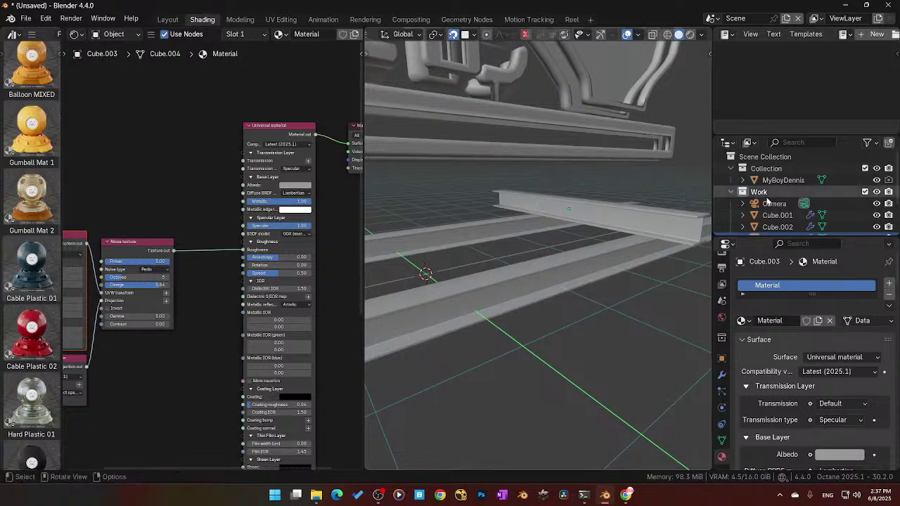
Step: Lower the crossbeam along Z so it rests on the two long I-beams, and turn snapping off again
left_click(609, 217)
key("g")
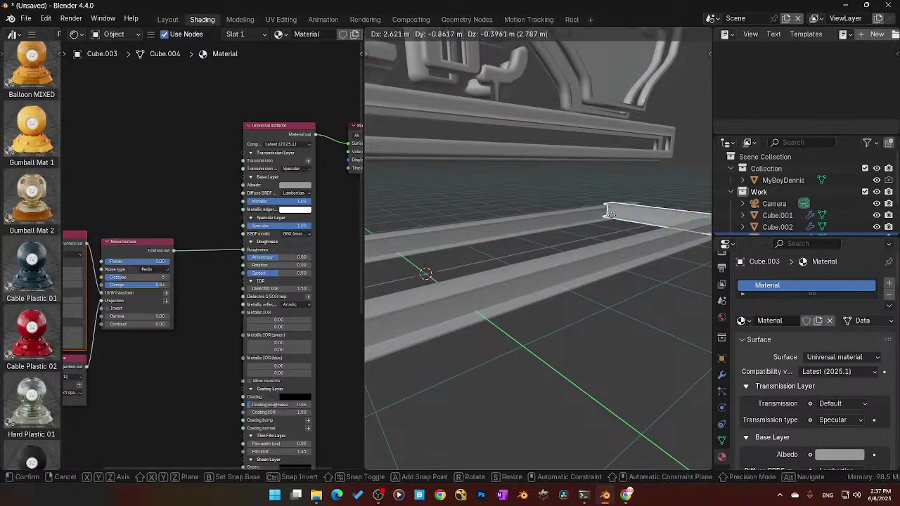
key("z")
left_click(623, 246)
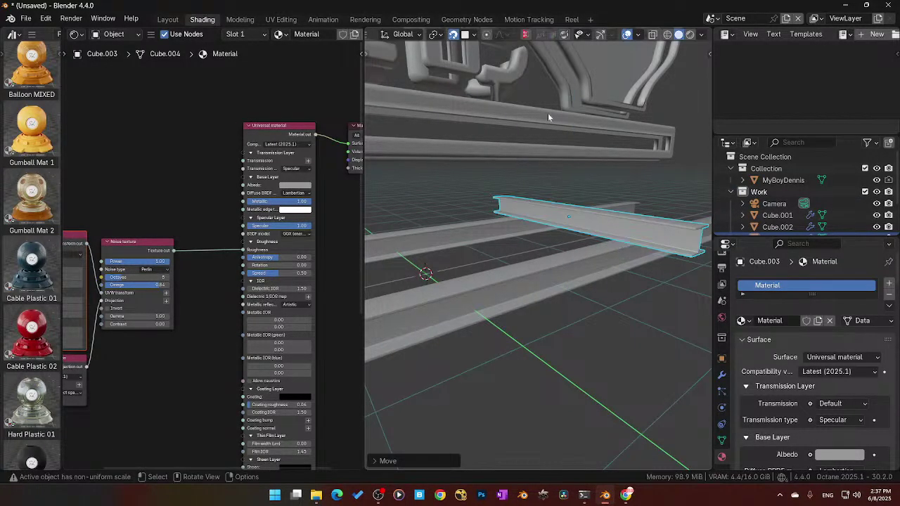
middle_click_drag(544, 228, 481, 262)
scroll(489, 257, "down", 4)
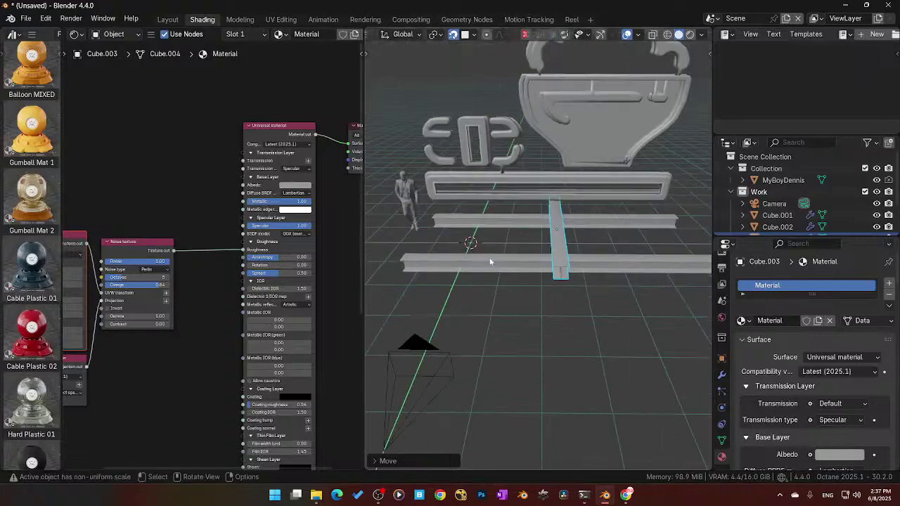
scroll(490, 256, "up", 3)
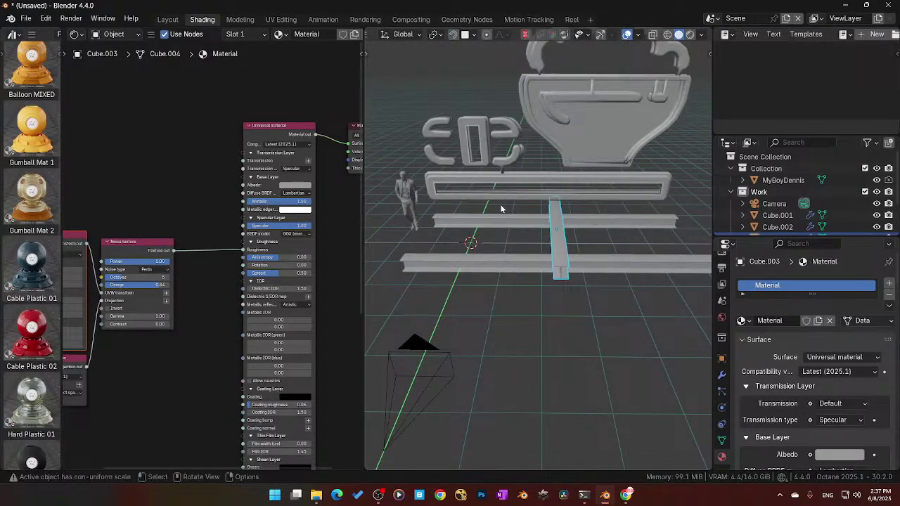
Step: Make a linked duplicate of the crossbeam and move it along X to the frame end near the human figure
key("shift+d")
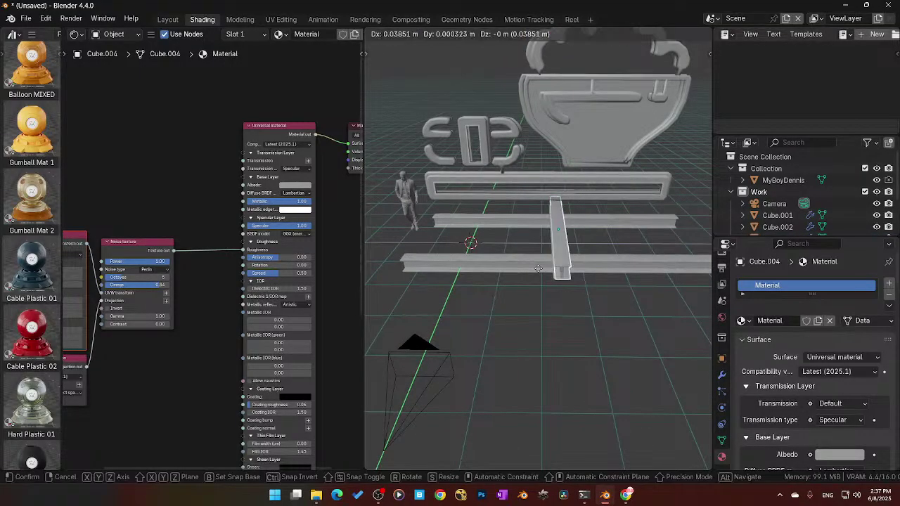
key("x")
left_click(423, 268)
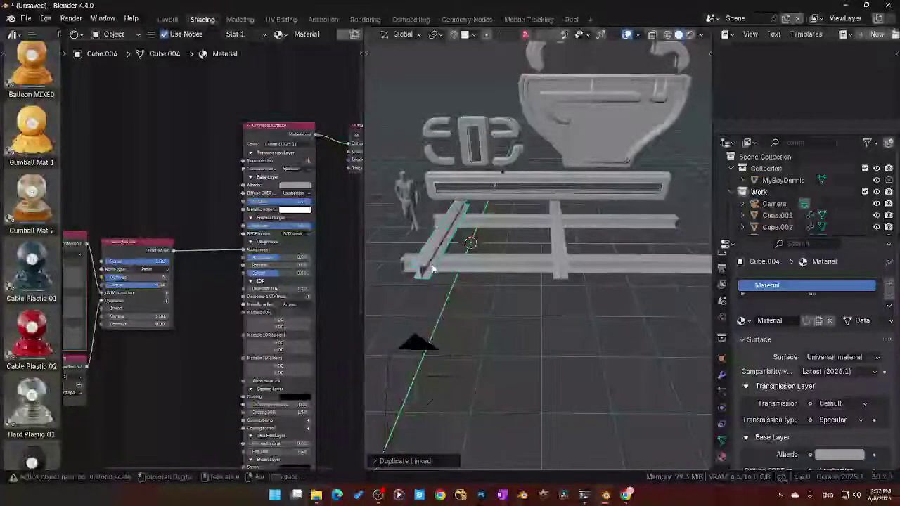
Step: Make another linked duplicate of the crossbeam and place it about 9.2 m along X at the frame's opposite end
key("g")
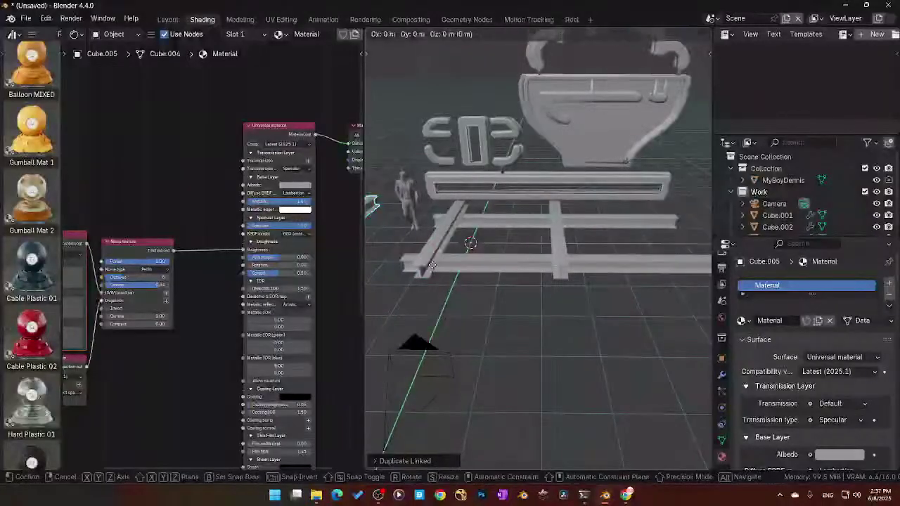
key("x")
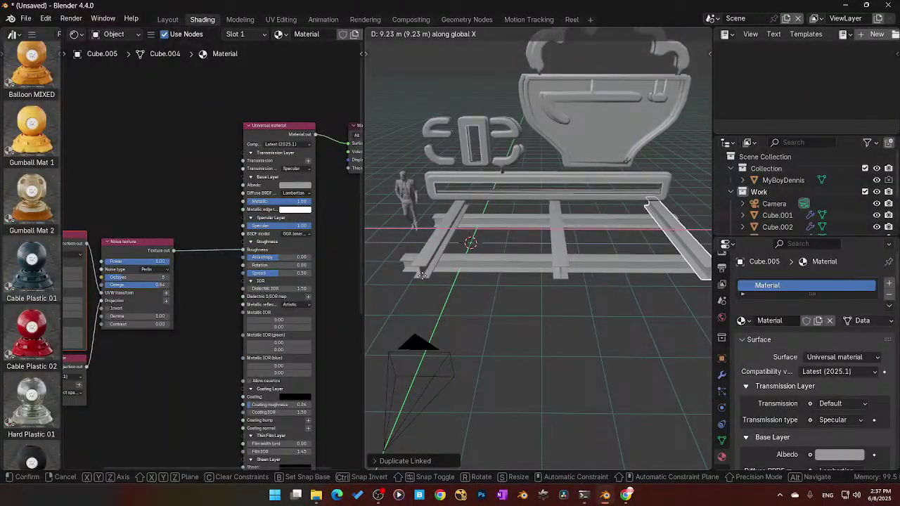
left_click(419, 279)
middle_click_drag(418, 279, 477, 284)
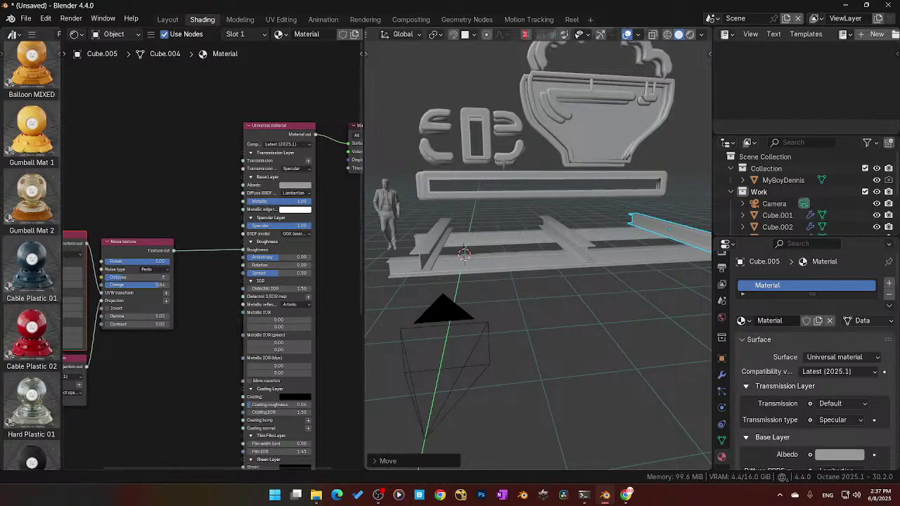
Step: Switch to the Modeling workspace and change the quad view to a single perspective view
left_click(239, 19)
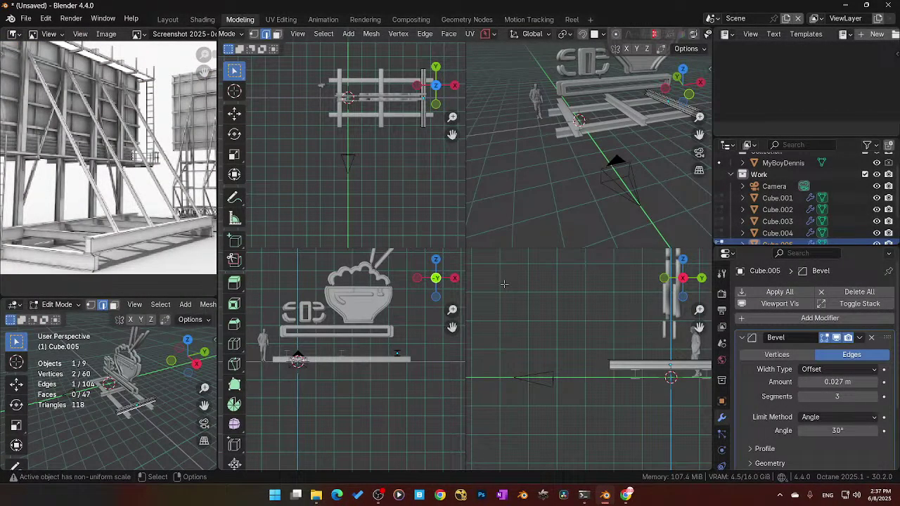
key("ctrl+s")
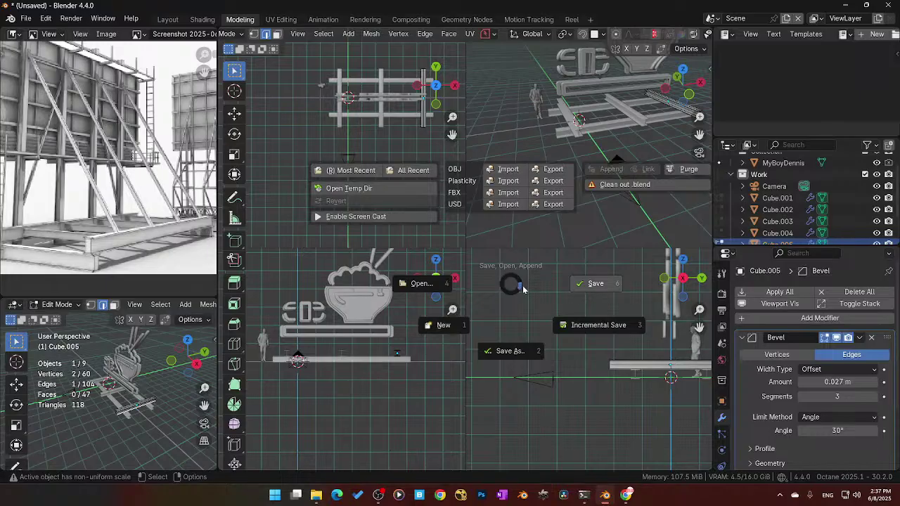
key("Escape")
key("ctrl+alt+q")
scroll(480, 290, "up", 1)
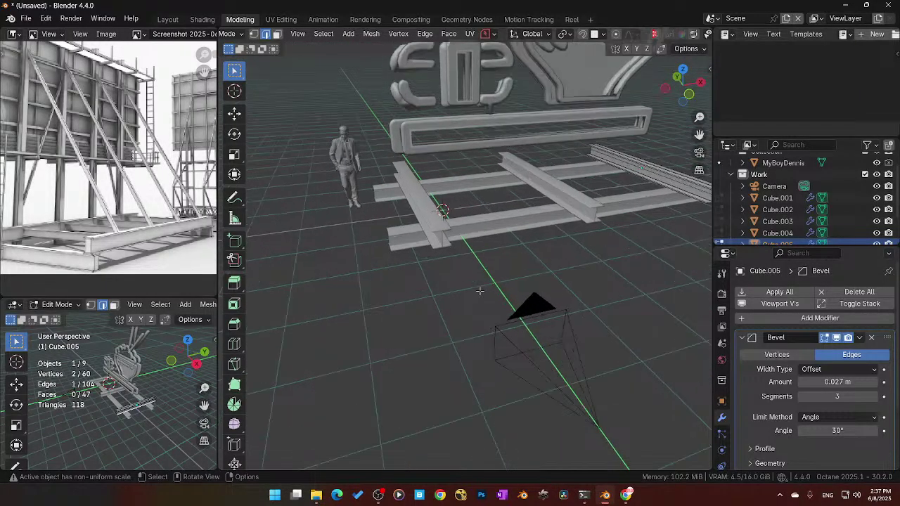
scroll(480, 291, "down", 2)
Step: Save the file as RAMEN SIGN.blend in the RAMAEN SIGN folder
left_click(35, 17)
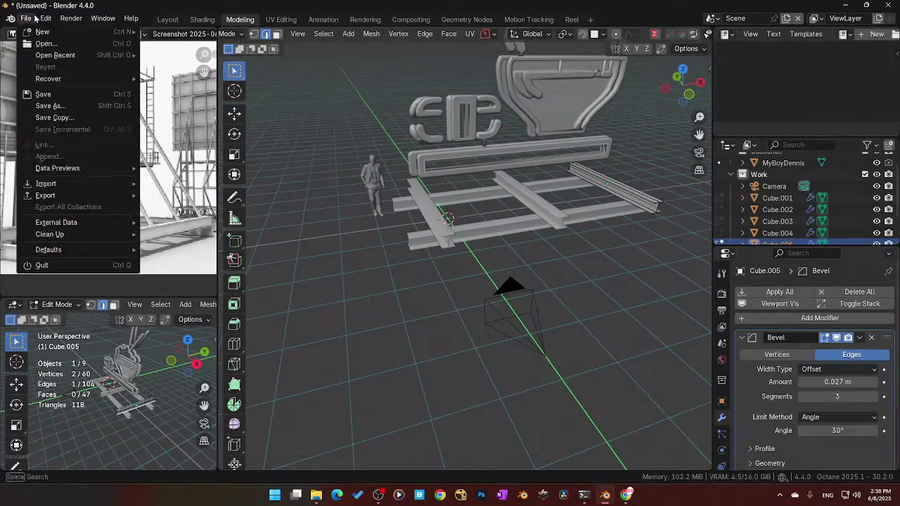
left_click(89, 105)
left_click_drag(387, 68, 0, 69)
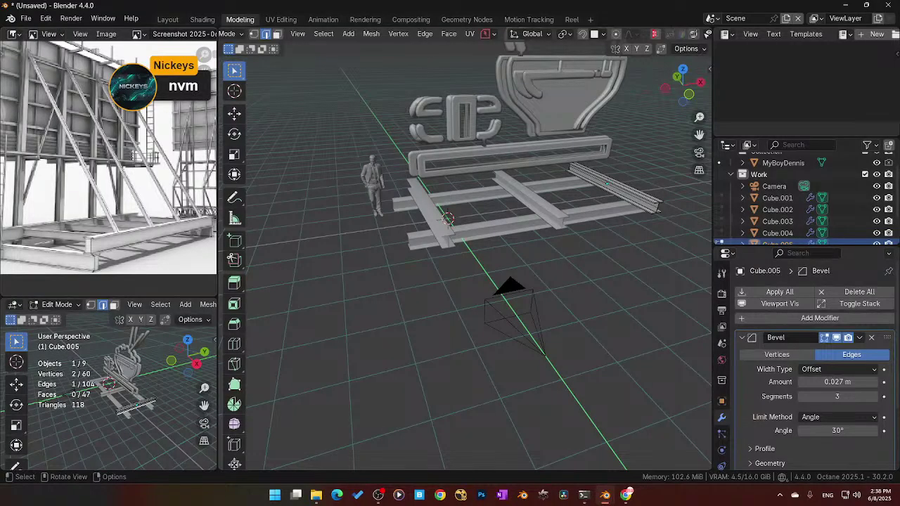
key("Return")
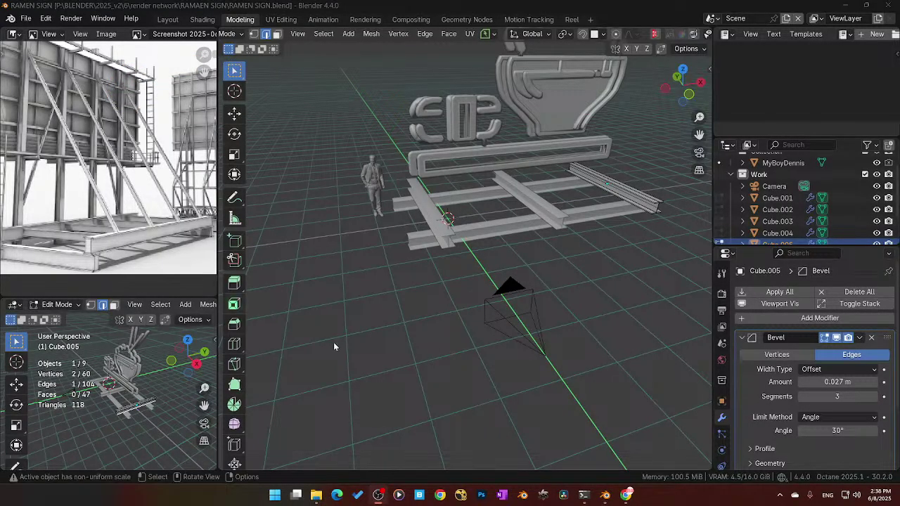
Step: Return to Object Mode and compare the base frame with the billboard scaffold in the reference picture
middle_click_drag(432, 261, 448, 262)
key("Tab")
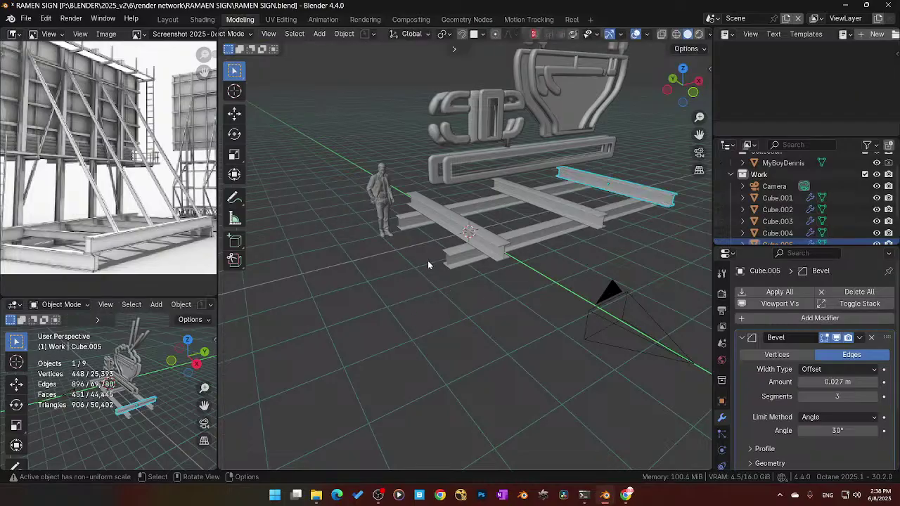
middle_click_drag(529, 250, 477, 236)
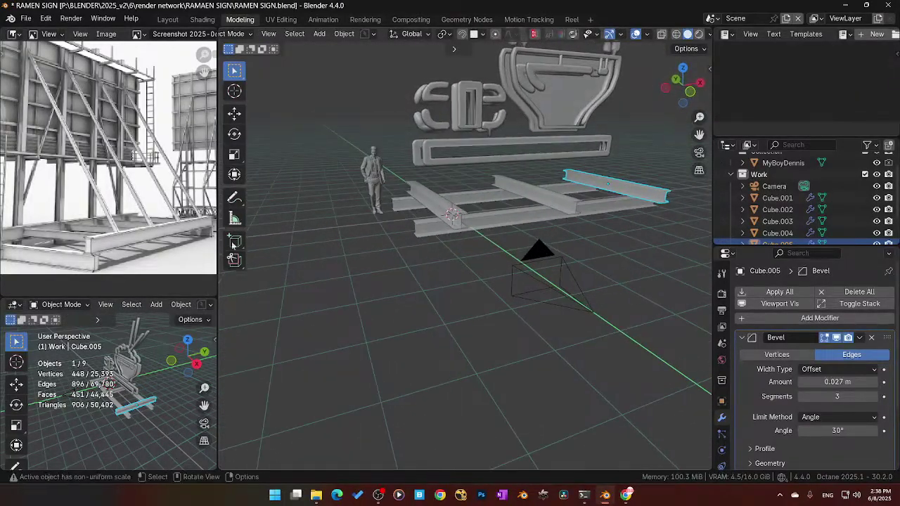
middle_click_drag(92, 243, 111, 257)
middle_click_drag(495, 197, 527, 197)
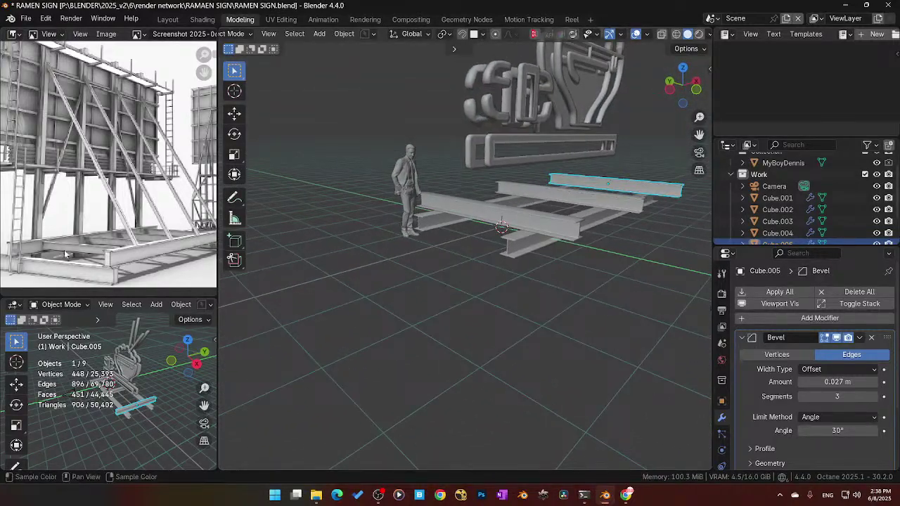
middle_click_drag(610, 170, 552, 195)
middle_click_drag(565, 237, 503, 271)
Step: Make a linked duplicate of the front I-beam Cube.002 and raise it along Z to just under the sign's lower bar
left_click(490, 226)
middle_click_drag(490, 227, 482, 261)
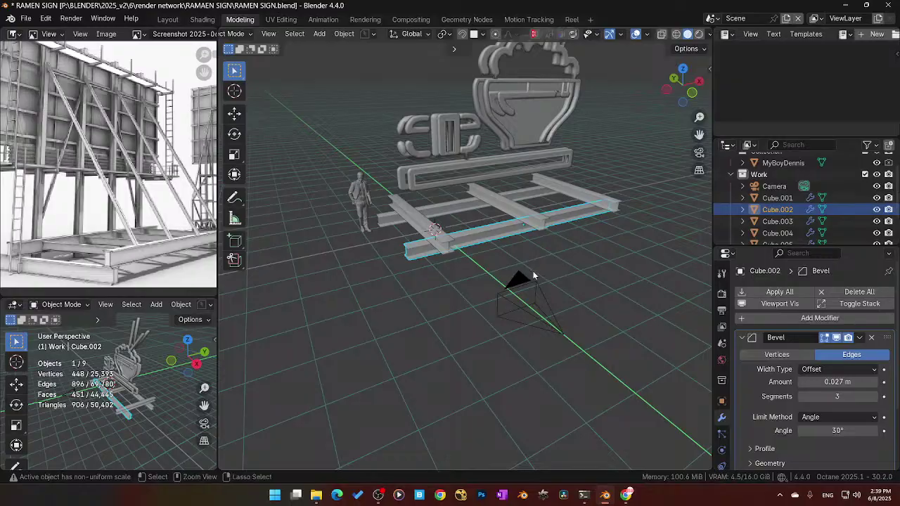
key("ctrl+alt+q")
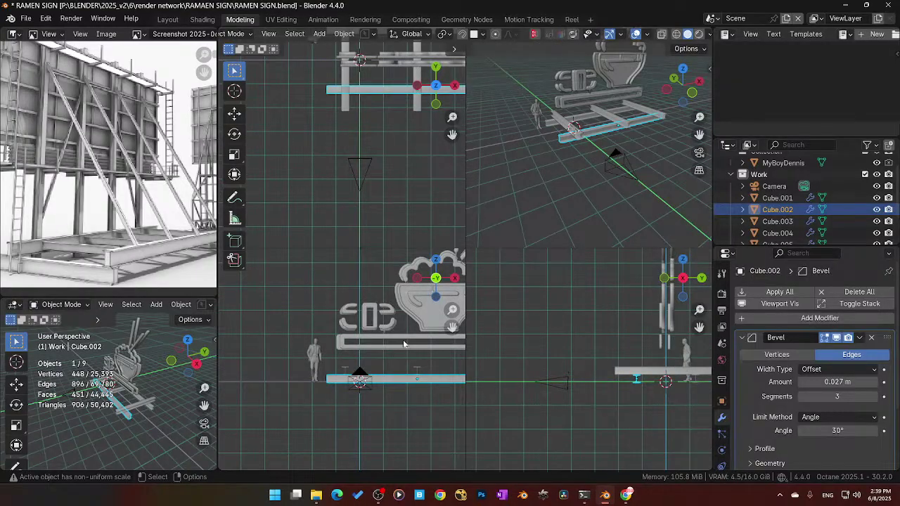
key("KP_Decimal")
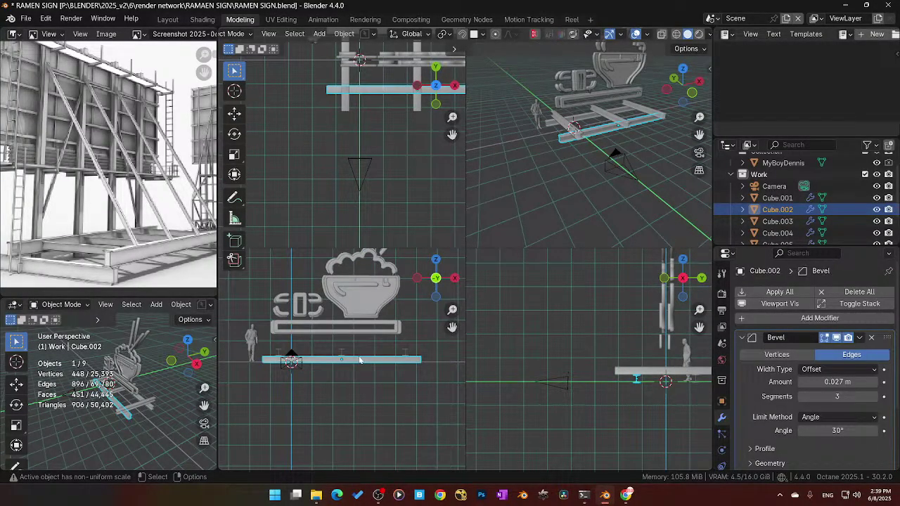
key("shift+d")
key("z")
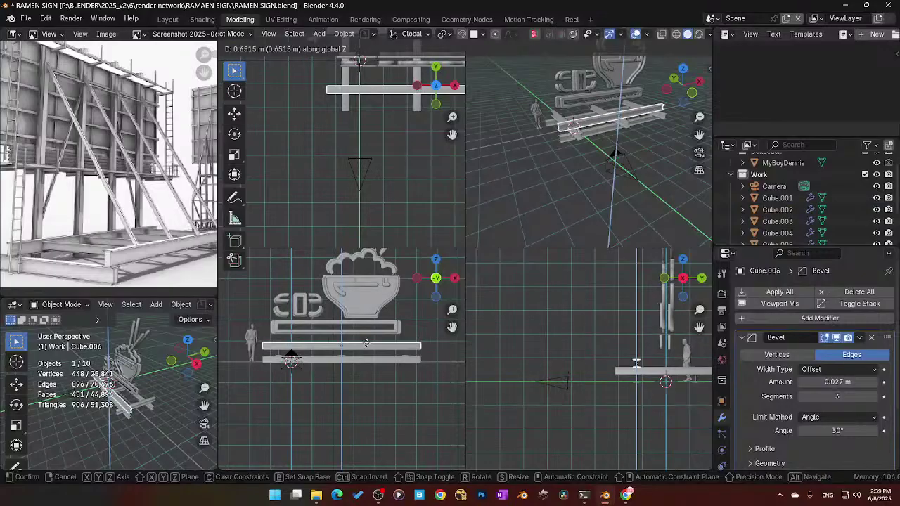
left_click(371, 335)
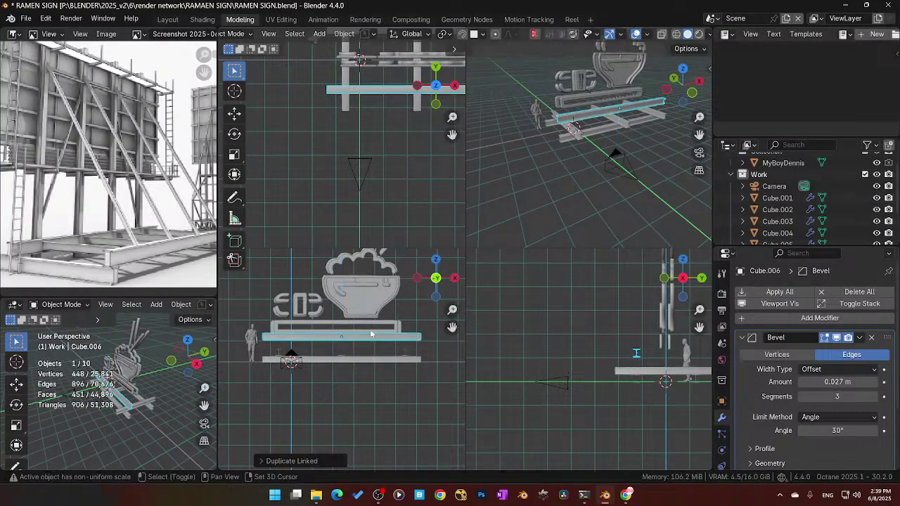
Step: Widen the 3D views and move the raised I-beam about 1.5 m along Y to just behind the sign
key("KP_Decimal")
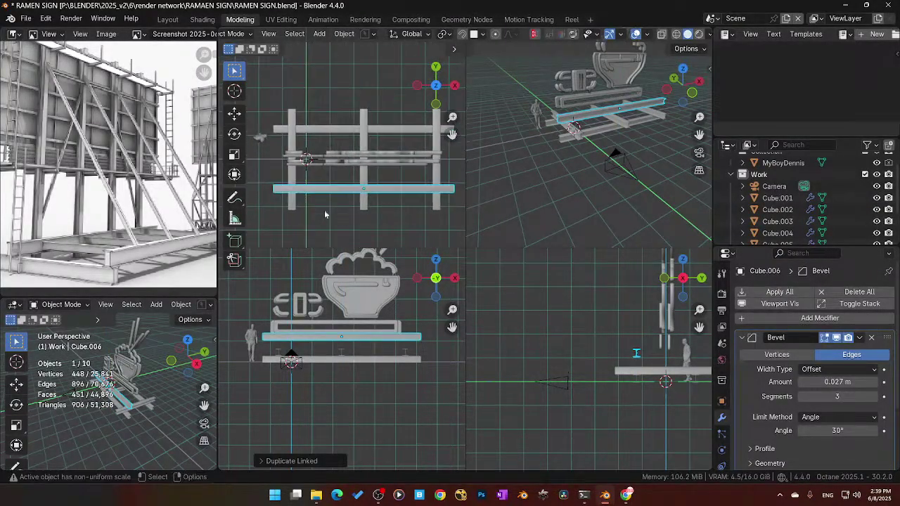
left_click_drag(218, 241, 128, 241)
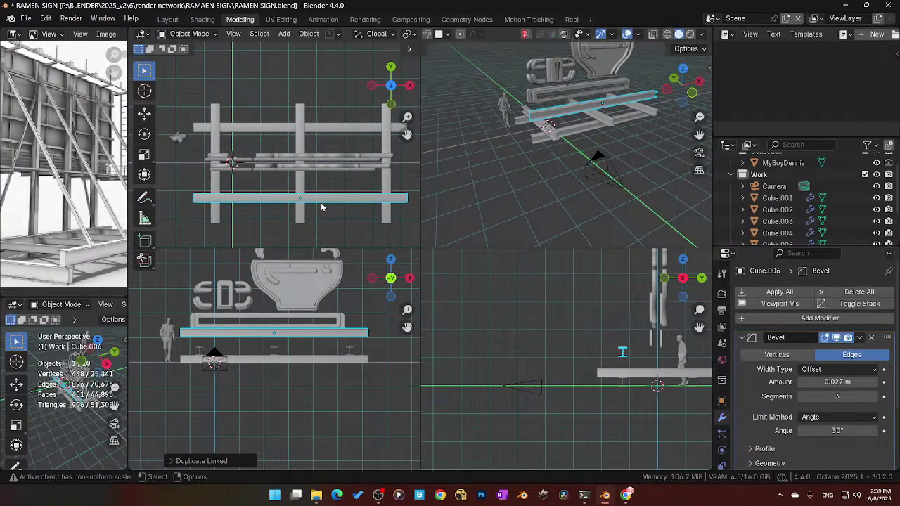
key("alt+d")
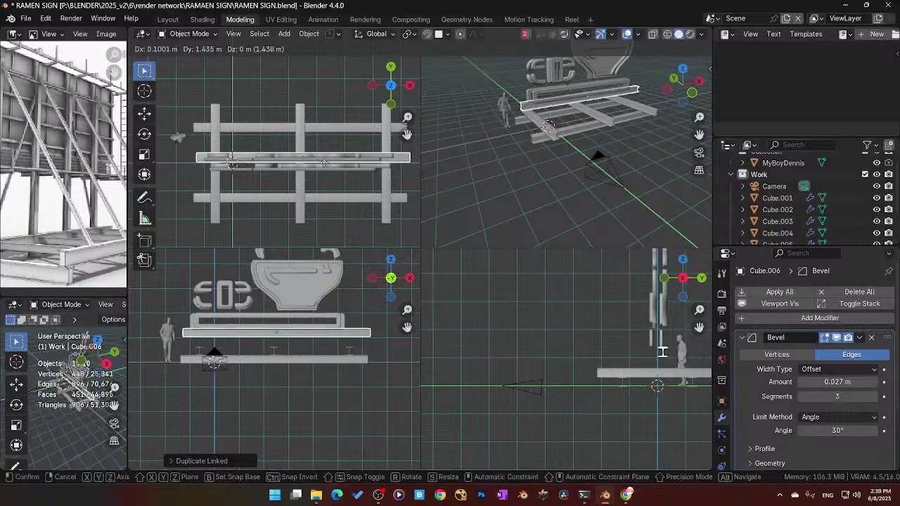
left_click(325, 164)
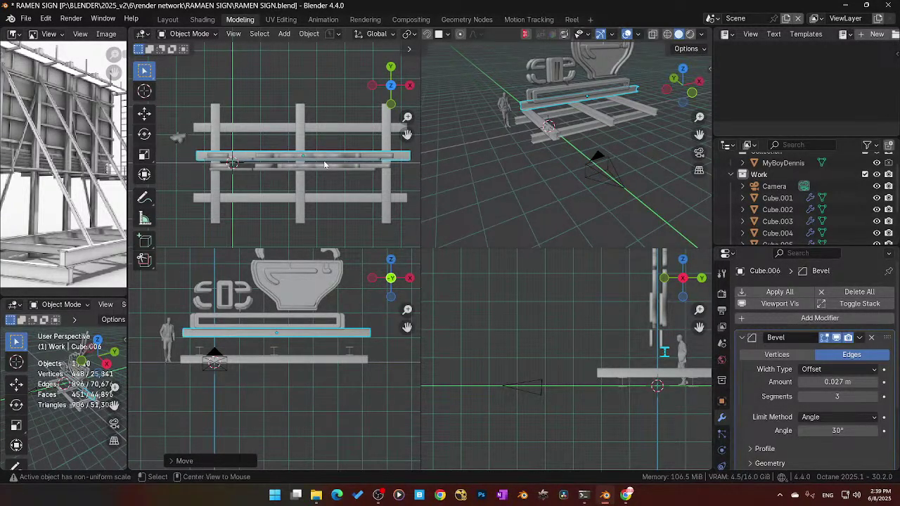
Step: Make a linked duplicate of the raised I-beam and move it about -0.44 m along Y, to the other side of the sign
key("alt+d")
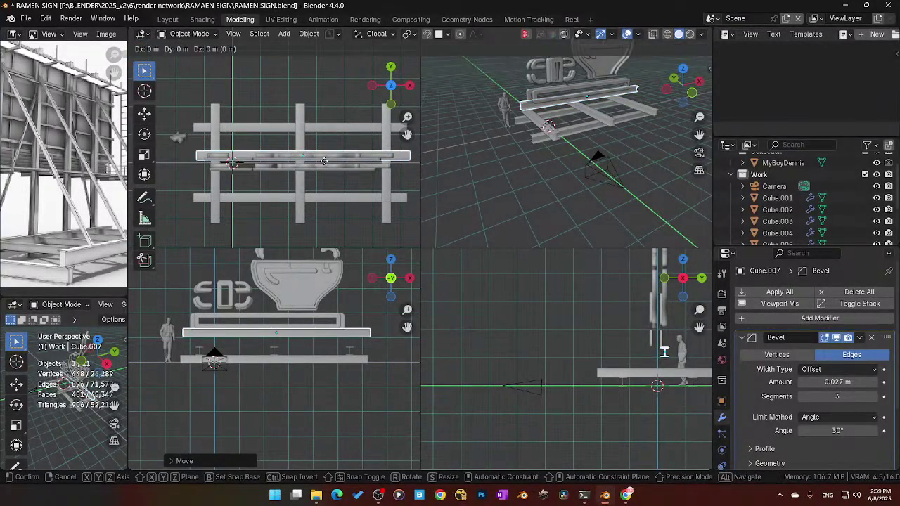
key("y")
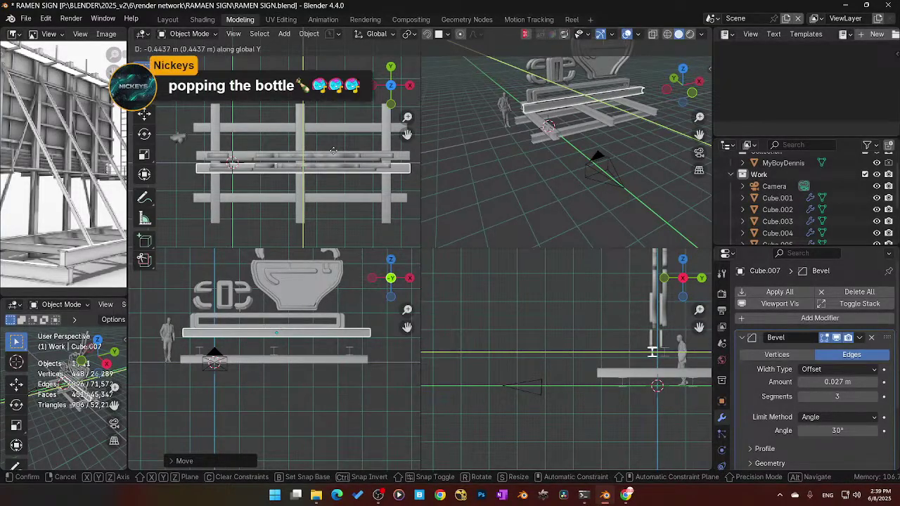
left_click(333, 151)
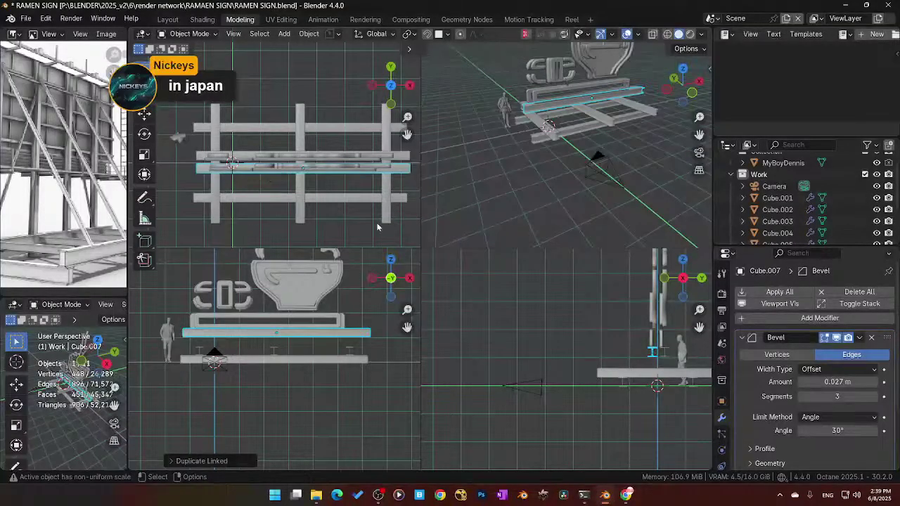
Step: In a single perspective view, move the rear raised I-beam Cube.006 about -0.1 m along Y, closer to the other raised beam
key("ctrl+alt+q")
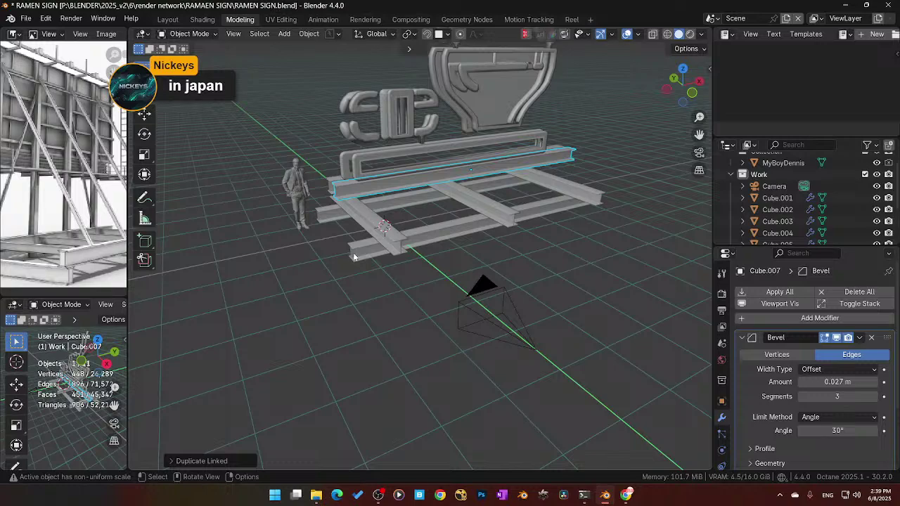
middle_click_drag(397, 249, 448, 199)
left_click(450, 181)
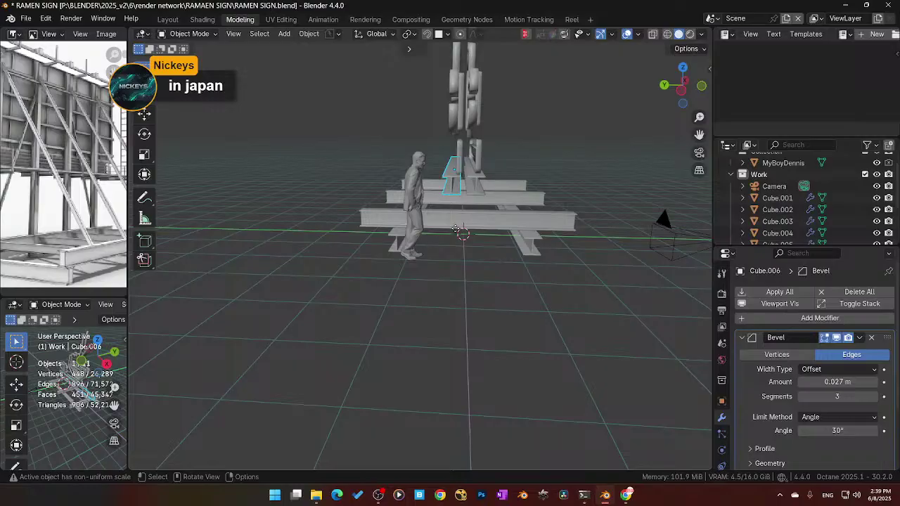
key("g")
key("x")
right_click(483, 229)
key("g")
key("y")
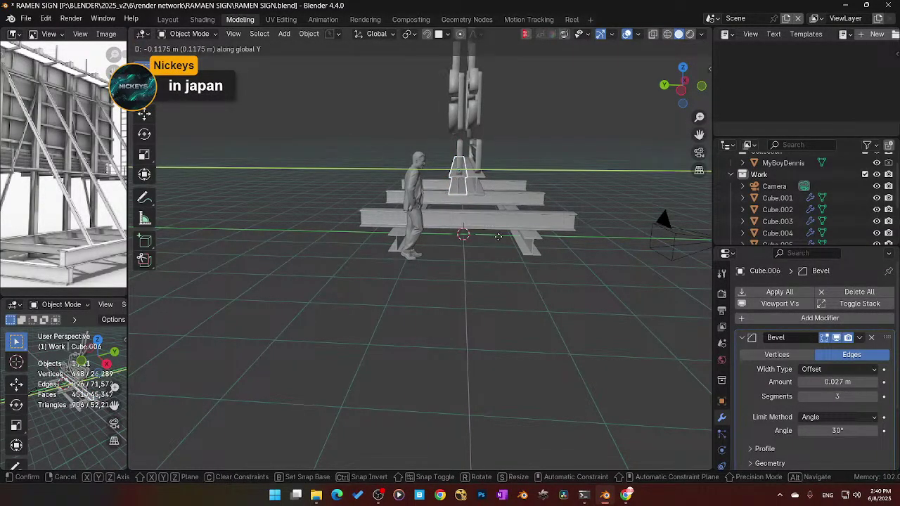
left_click(494, 243)
Step: Make a linked duplicate of the rear raised I-beam, lower it about 0.6 m along Z and rotate it 90° around Y
middle_click_drag(494, 243, 369, 211)
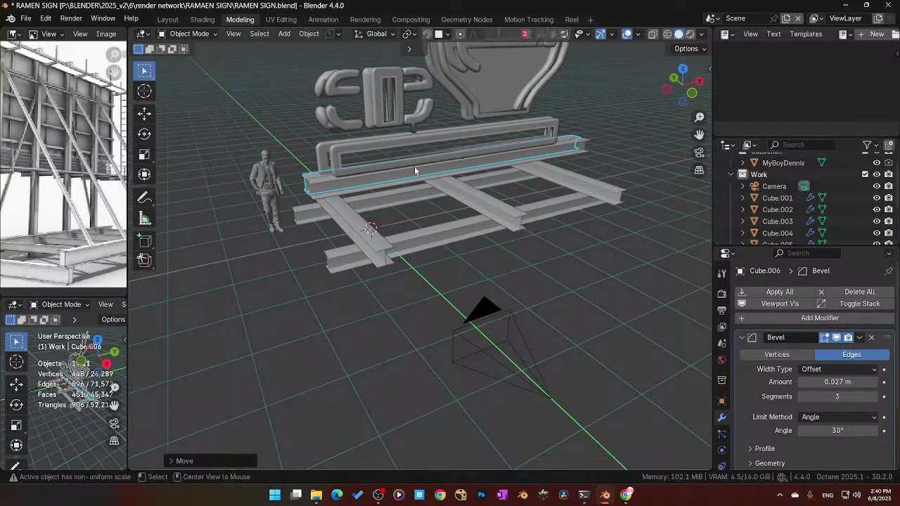
key("shift+d")
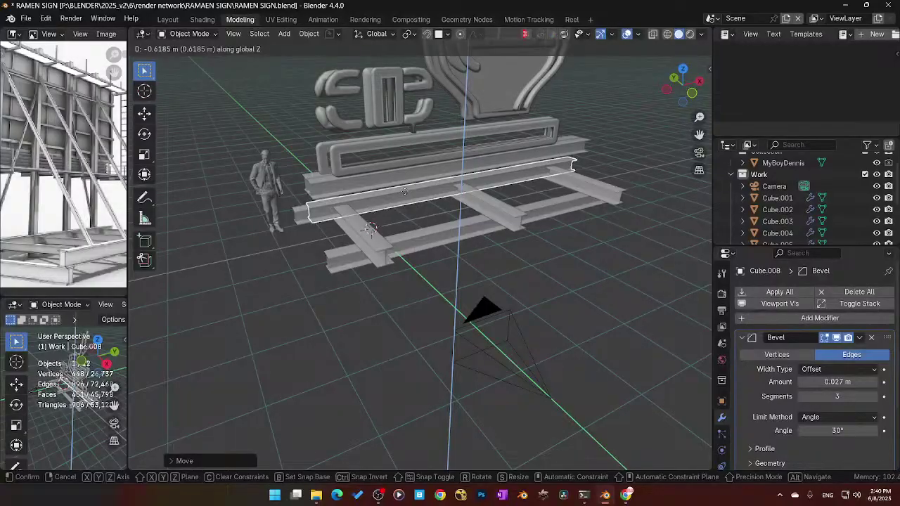
left_click(405, 194)
type("ry")
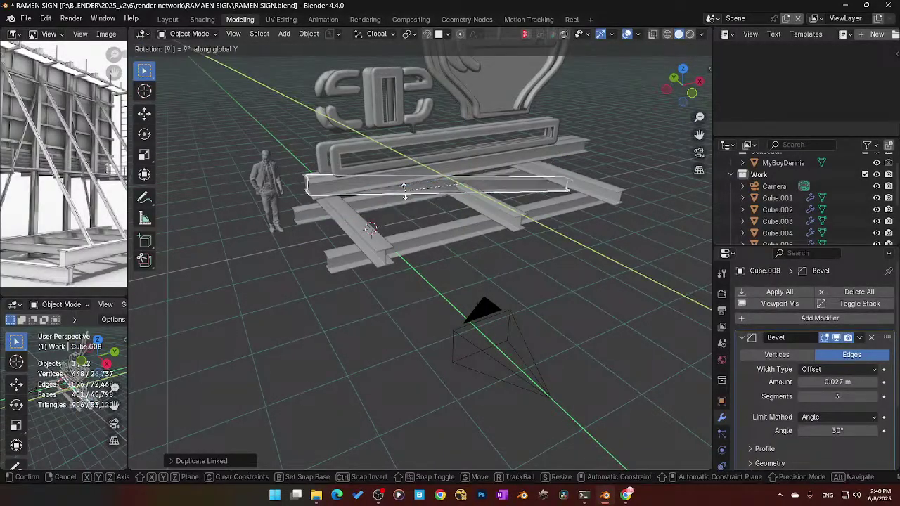
type("90")
key("Return")
Step: Scale the upright I-beam to about 0.23 along Z and move it along X to centre it on the middle crossbeam
key("s")
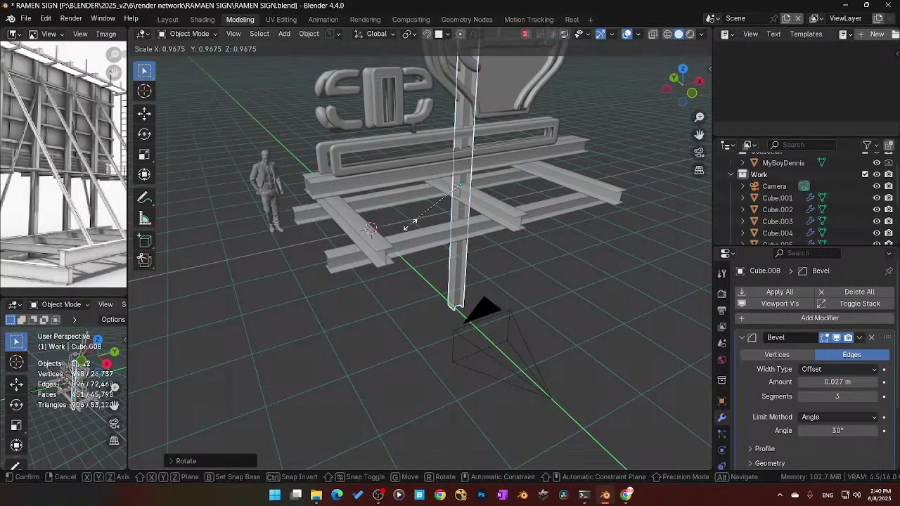
key("z")
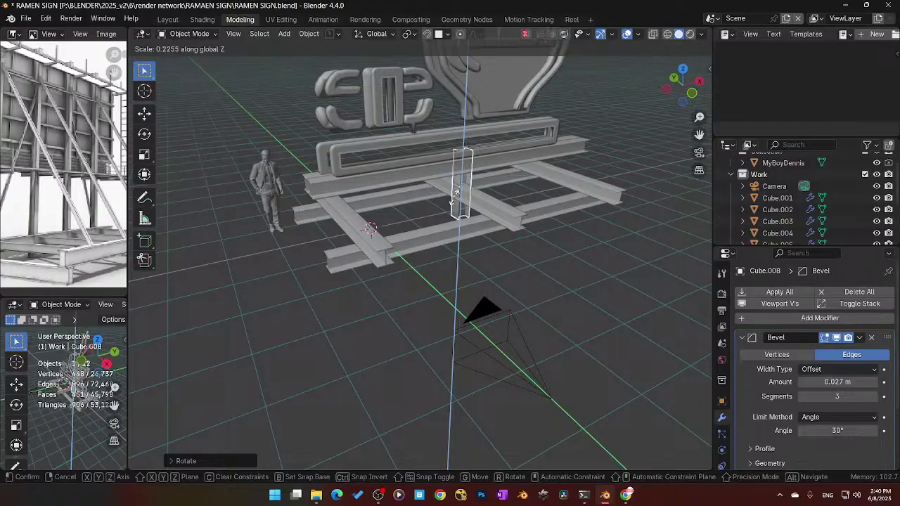
left_click(450, 200)
middle_click_drag(450, 201, 546, 151)
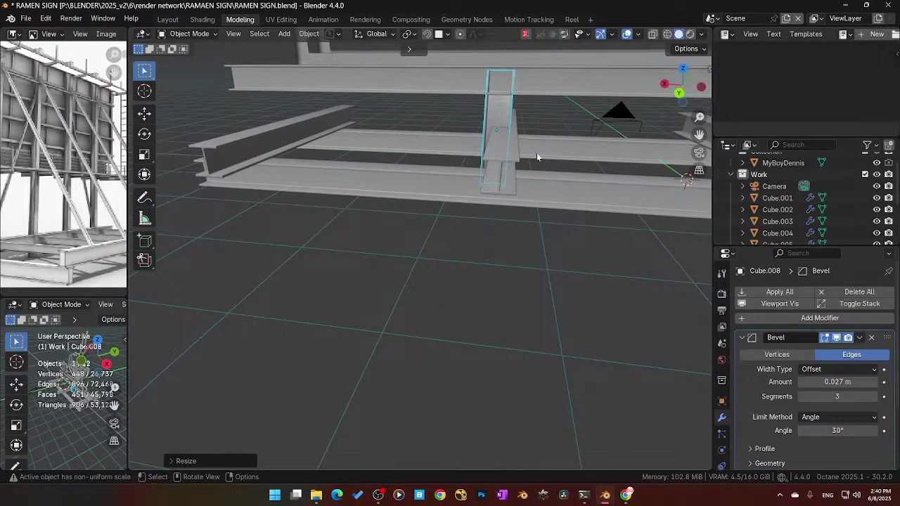
key("g")
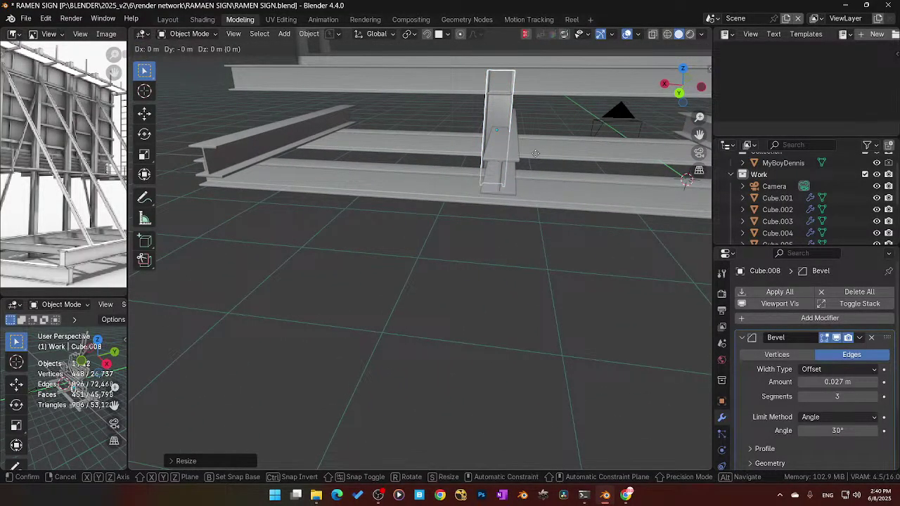
key("x")
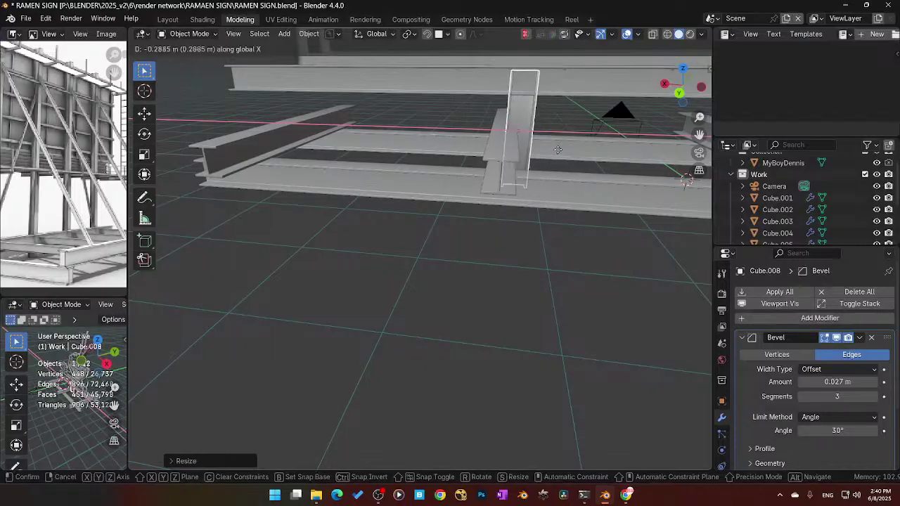
left_click(547, 149)
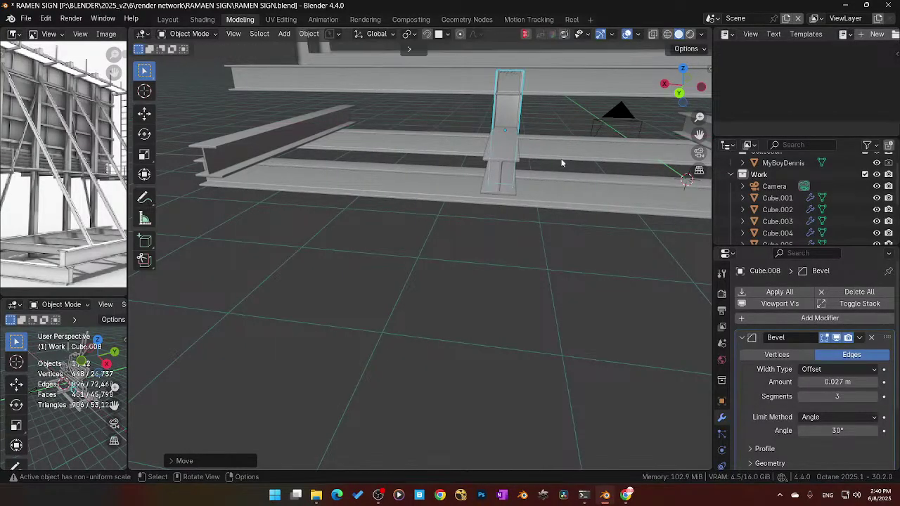
Step: Shorten the upright post further and raise it about 0.33 m along Z to fit between the middle crossbeam and raised beam
key("s")
key("y")
left_click(537, 143)
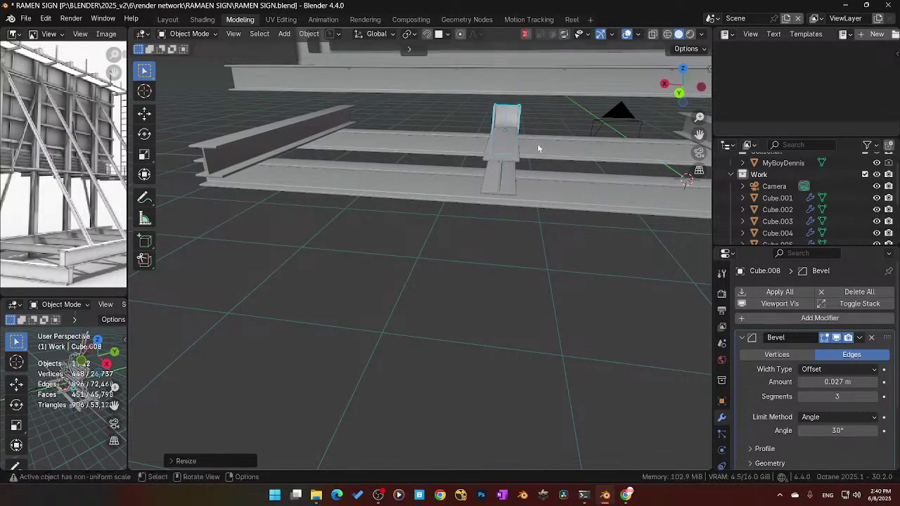
key("g")
key("z")
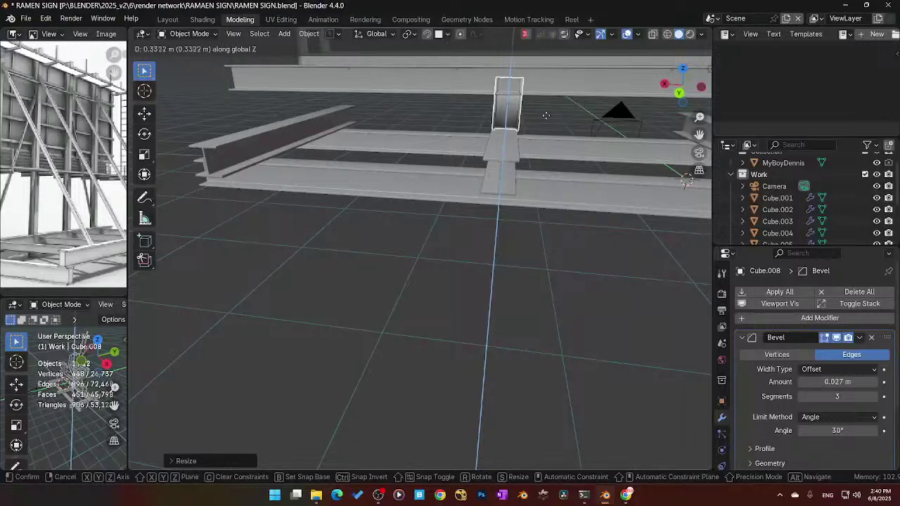
left_click(549, 123)
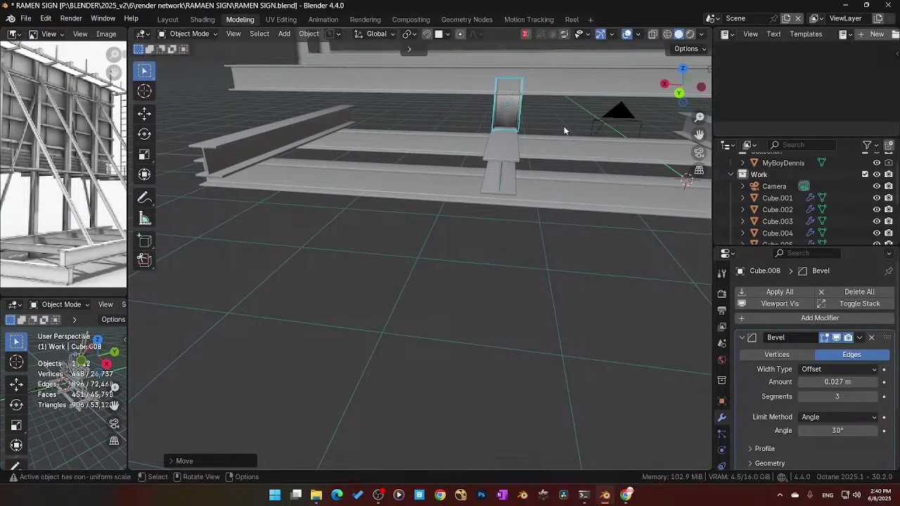
middle_click_drag(565, 133, 493, 142)
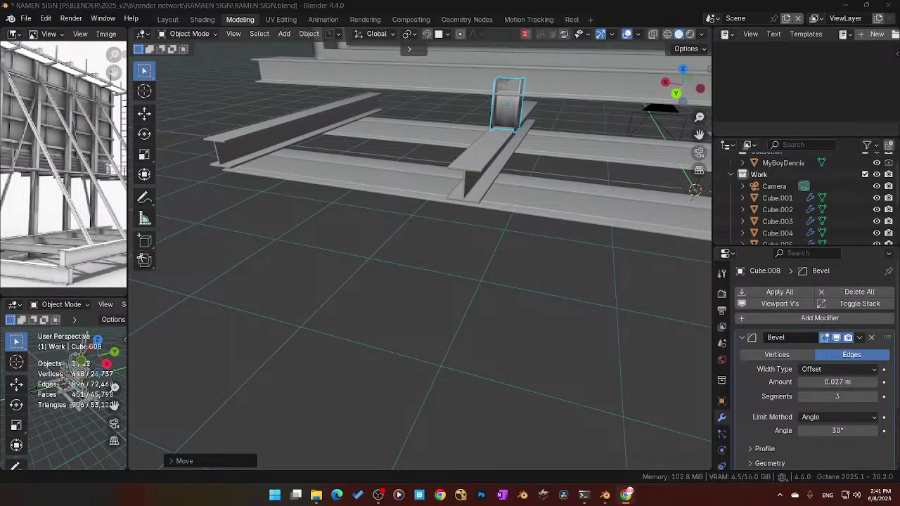
Step: Switch to Chrome and open the post "Good use of MCP in Blender" in the Octane for Blender community on Skool
left_click(626, 494)
left_click(282, 259)
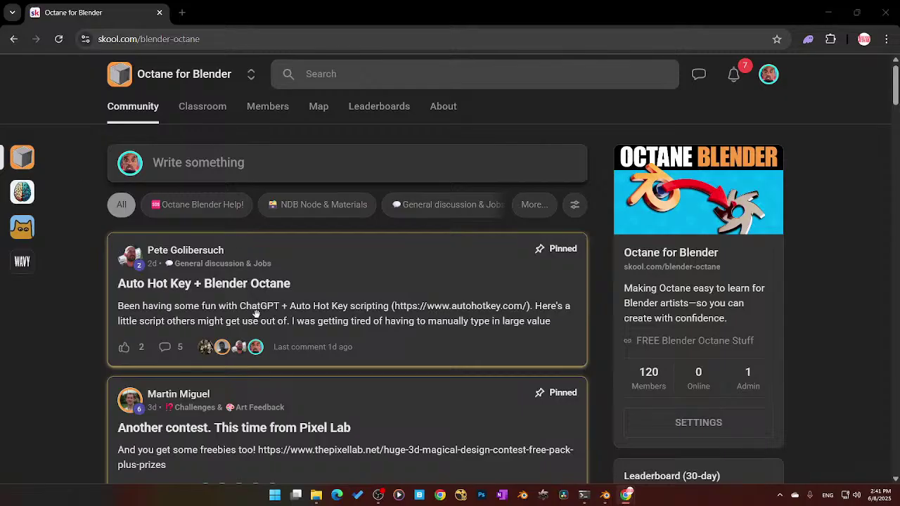
scroll(580, 350, "down", 2)
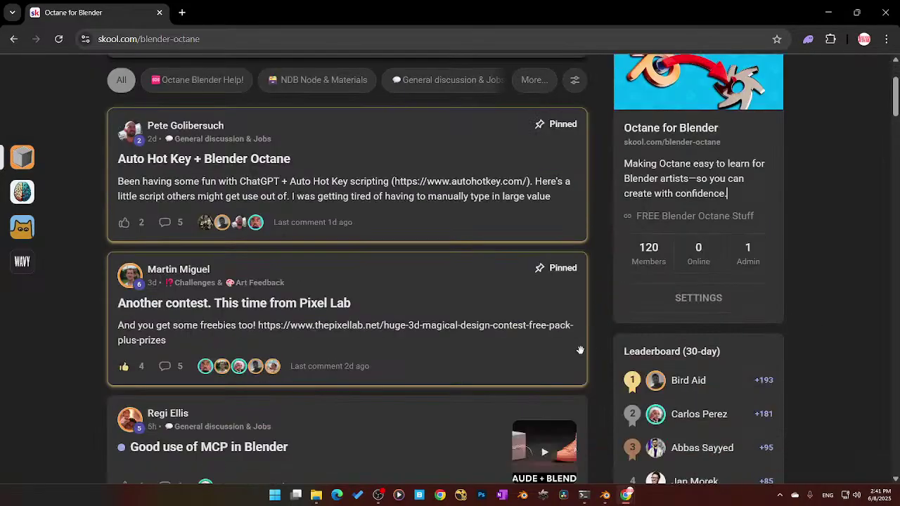
scroll(302, 320, "down", 2)
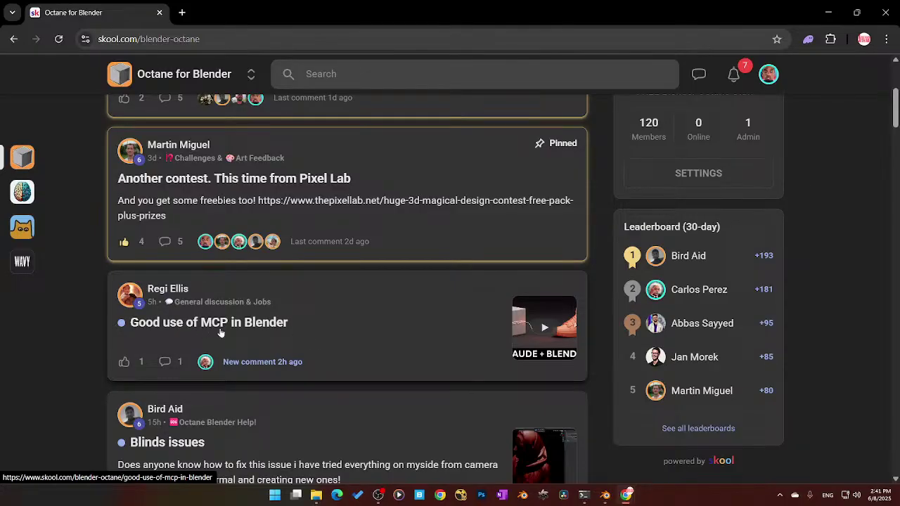
scroll(377, 335, "down", 1)
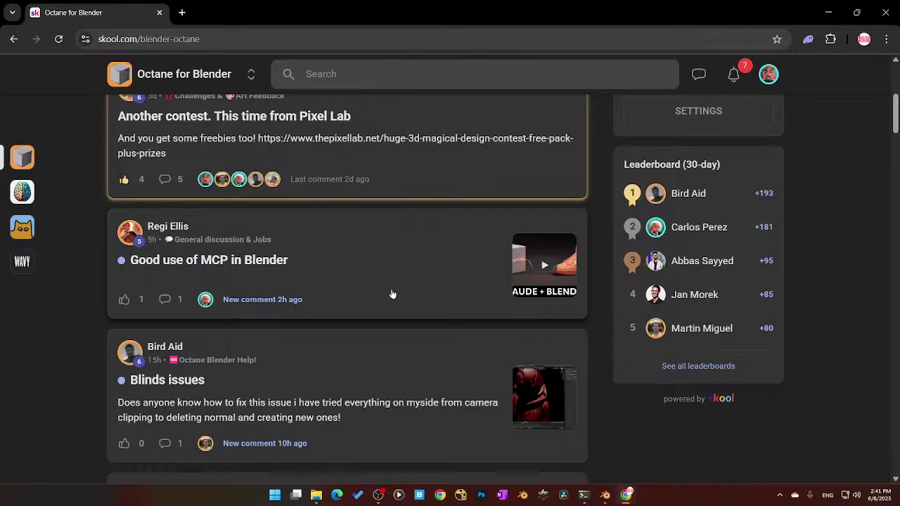
scroll(392, 294, "down", 1)
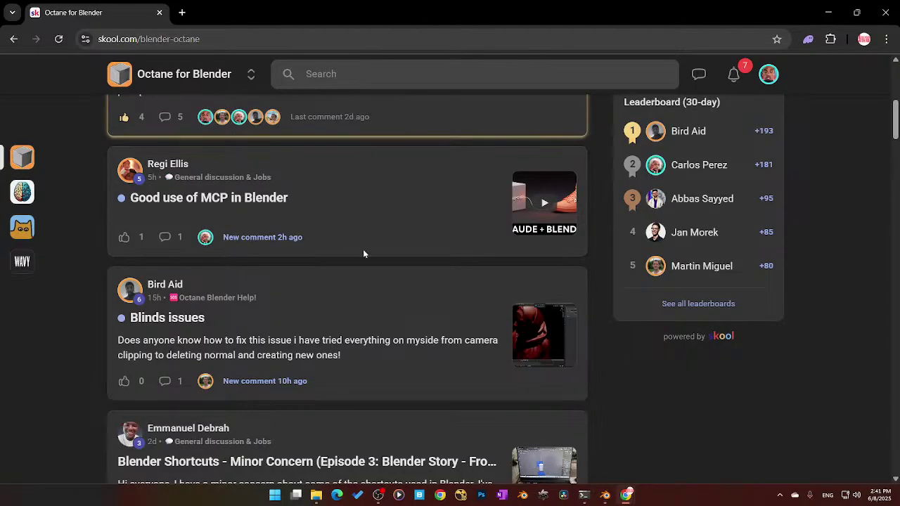
left_click(349, 201)
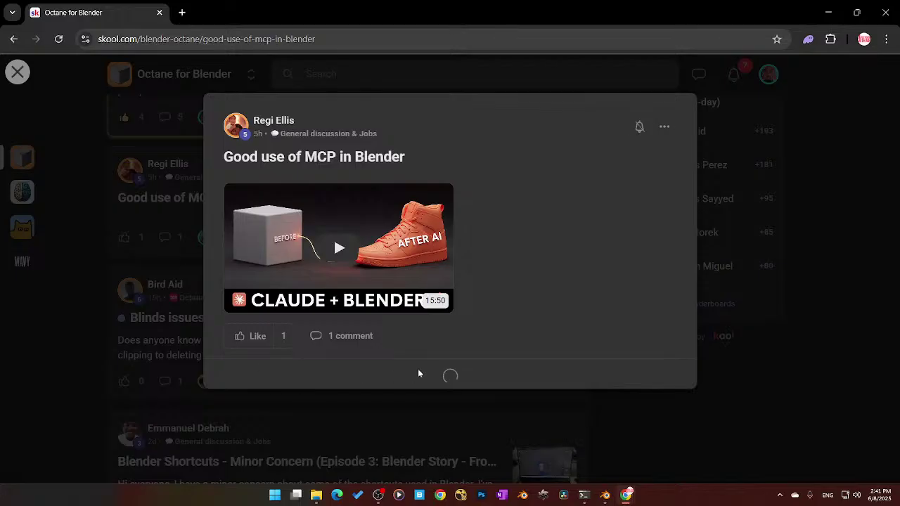
Step: Post a dictated comment about failing to get the setup working and having to look again, ending with a praying-hands emoji, and close the post
key("super+h")
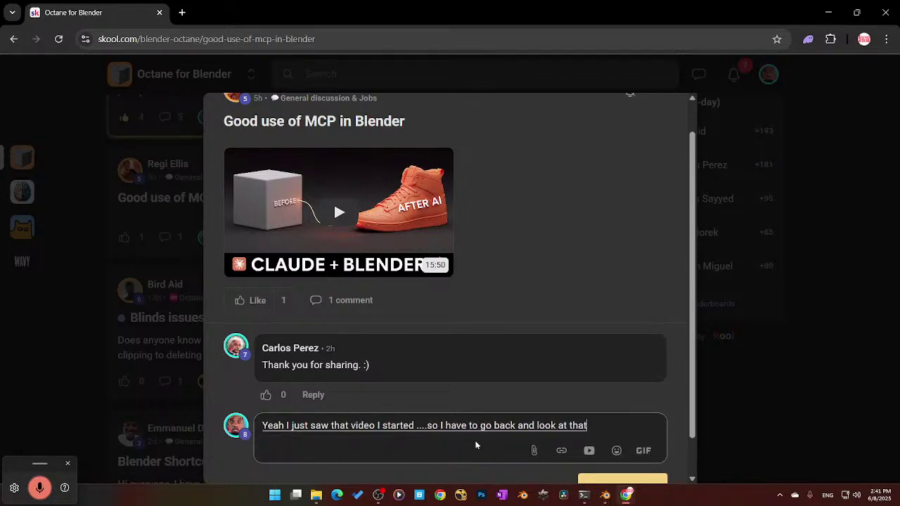
scroll(478, 442, "down", 1)
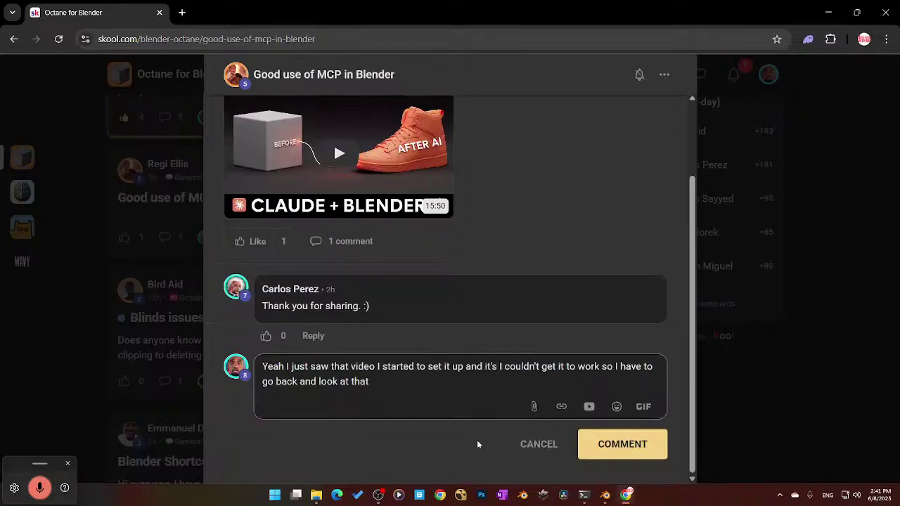
left_click(615, 406)
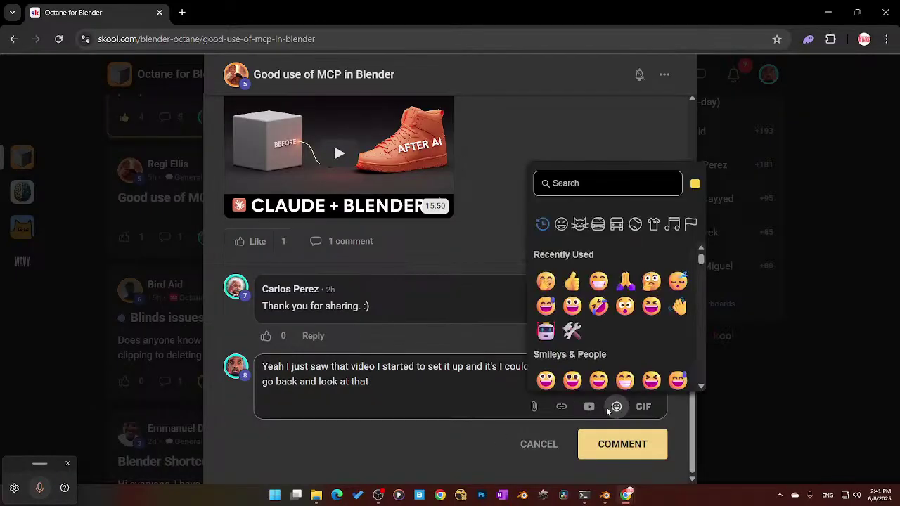
left_click(625, 281)
left_click(618, 444)
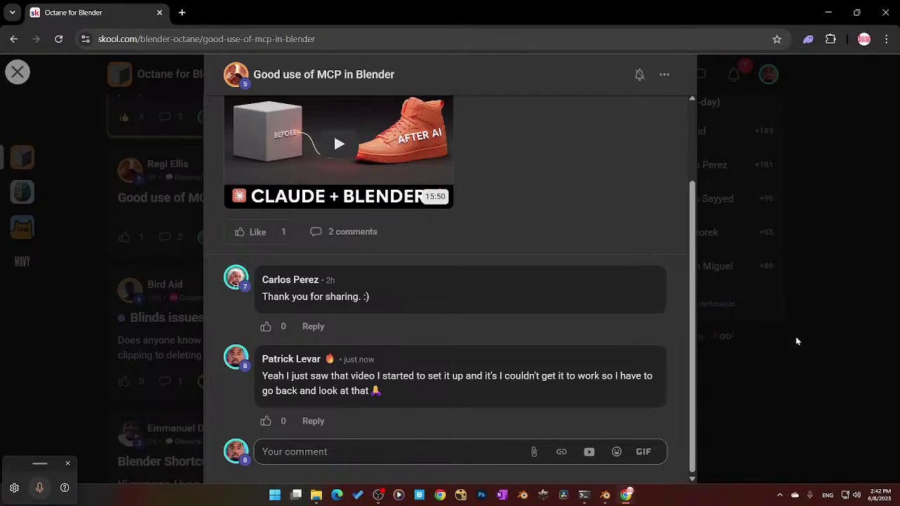
left_click(821, 364)
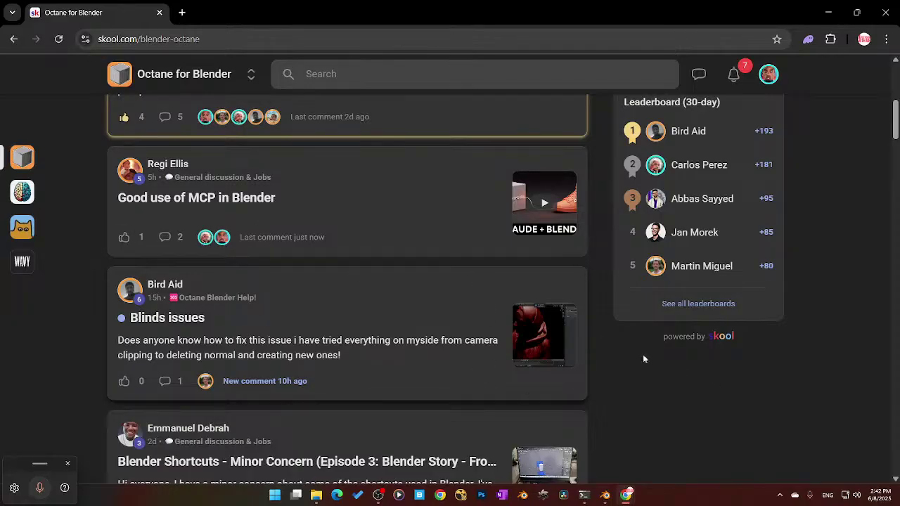
Step: Open the "Blinds issues" post and examine its enlarged screenshot of the shading problem
left_click(369, 308)
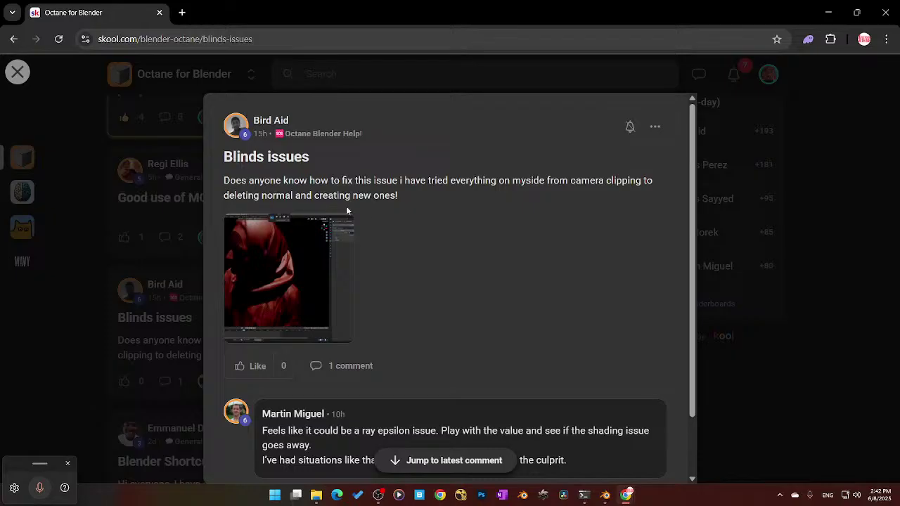
scroll(453, 302, "down", 2)
scroll(455, 301, "up", 2)
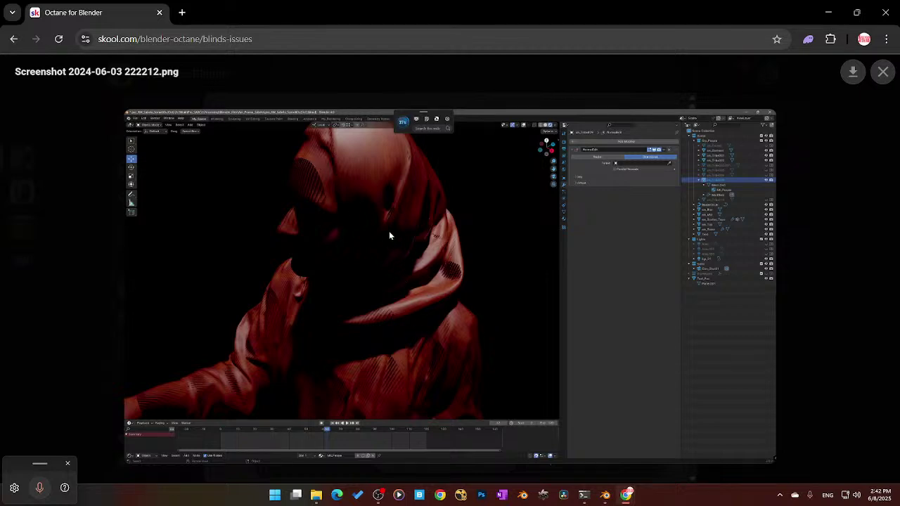
left_click(882, 72)
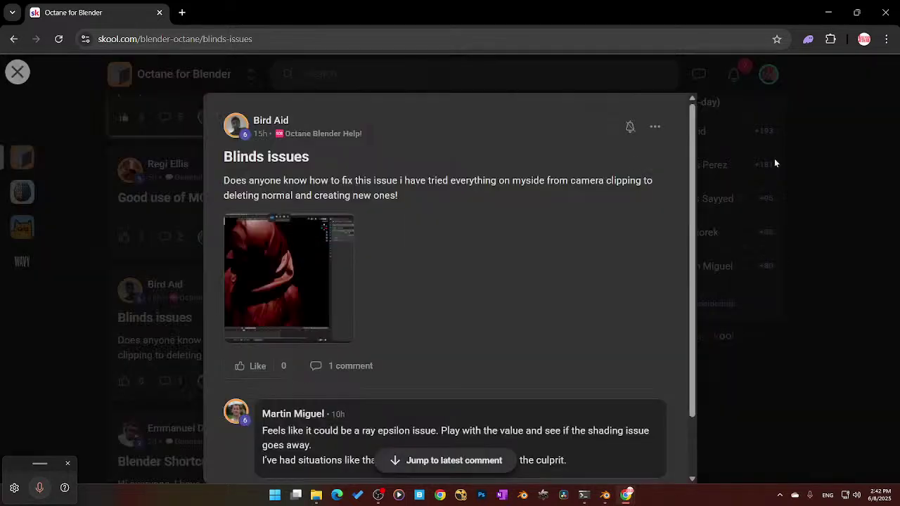
Step: Like the comment suggesting a ray epsilon issue and return to the community feed
scroll(366, 319, "down", 1)
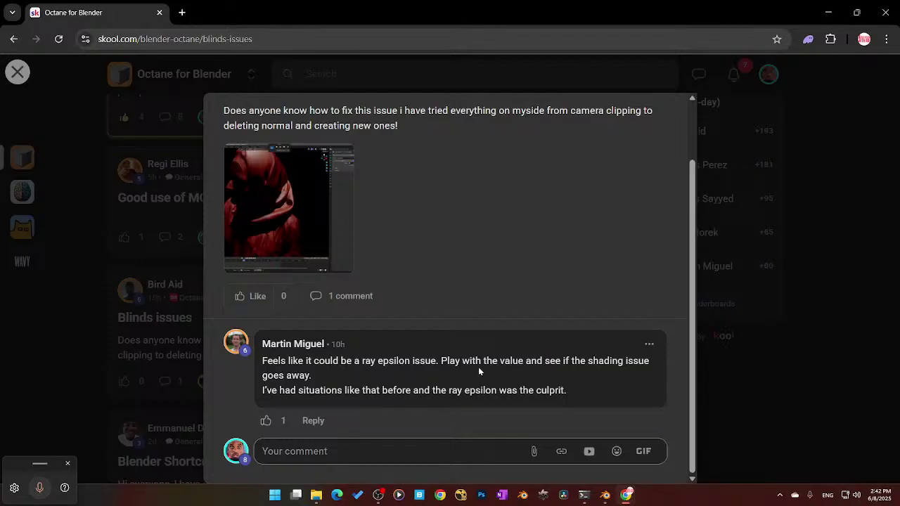
left_click(266, 420)
left_click(817, 270)
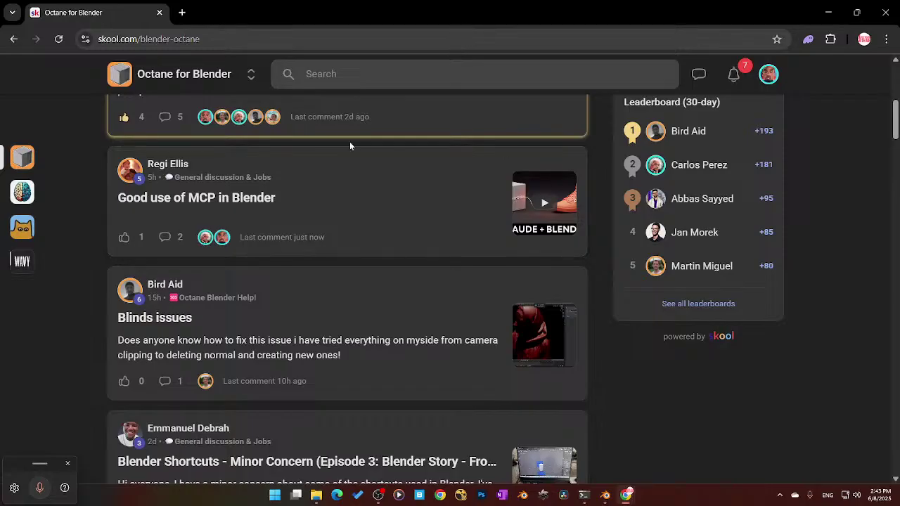
Step: Look through the posts in the community feed, close the browser and return to Blender
scroll(349, 142, "up", 5)
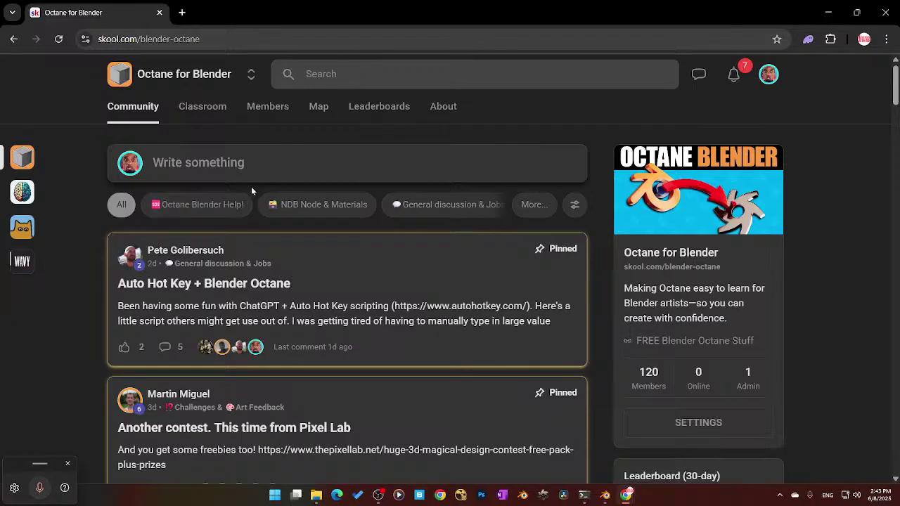
scroll(320, 269, "down", 2)
scroll(319, 267, "down", 6)
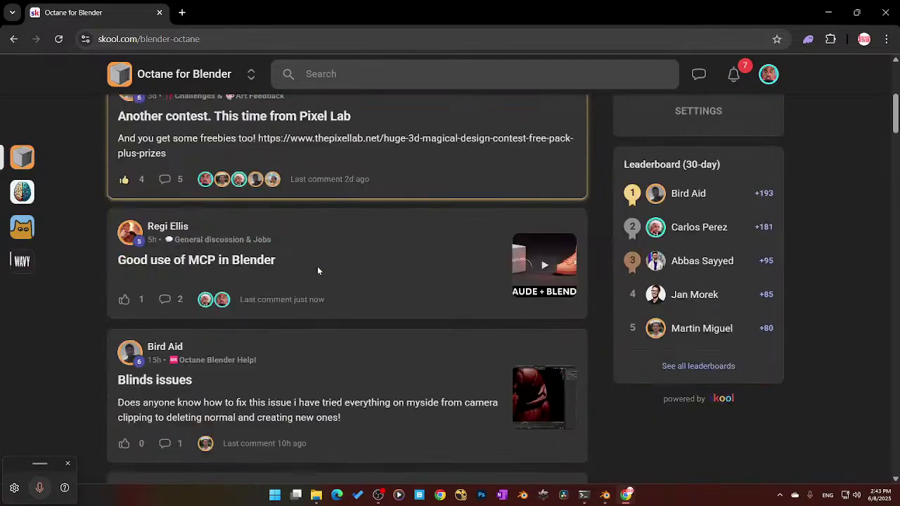
scroll(313, 270, "down", 2)
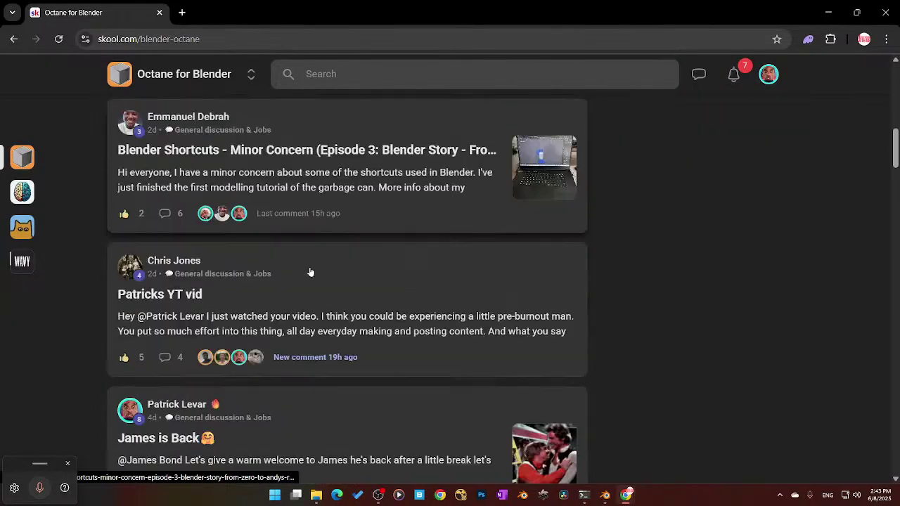
scroll(310, 263, "up", 3)
scroll(312, 253, "up", 10)
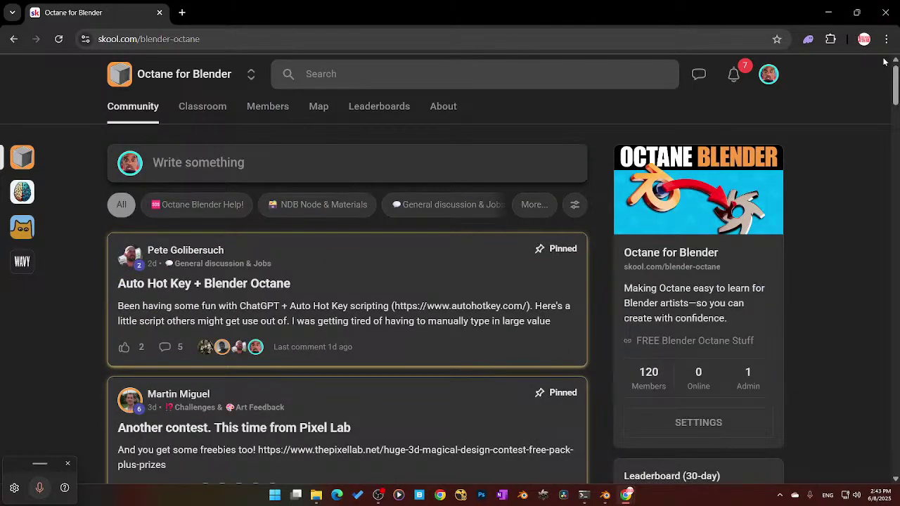
left_click(884, 16)
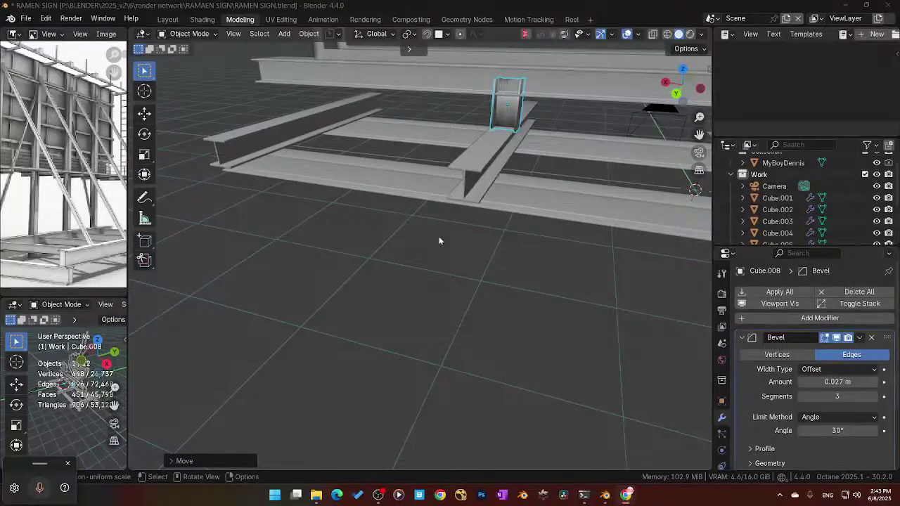
Step: Shorten the small upright post along Z and lower it onto the middle cross beam
left_click(437, 254)
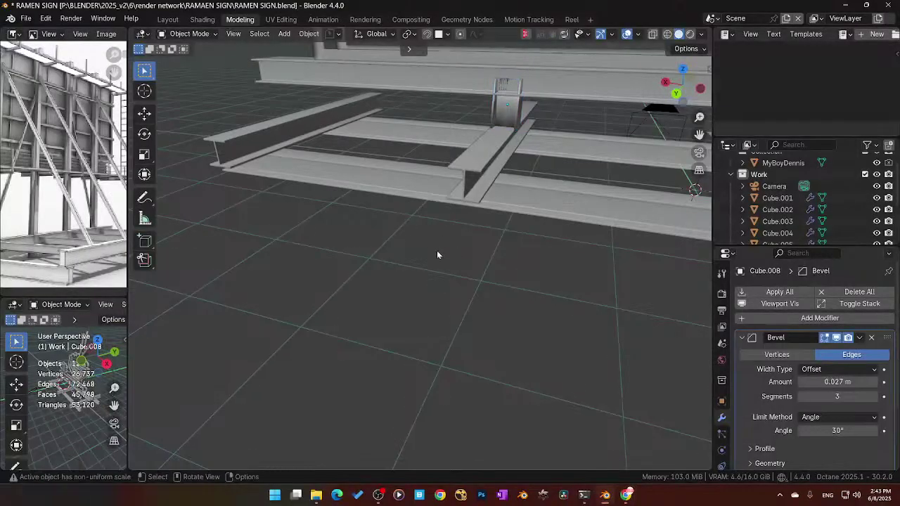
middle_click_drag(480, 231, 511, 169)
left_click(515, 97)
middle_click_drag(515, 97, 543, 112)
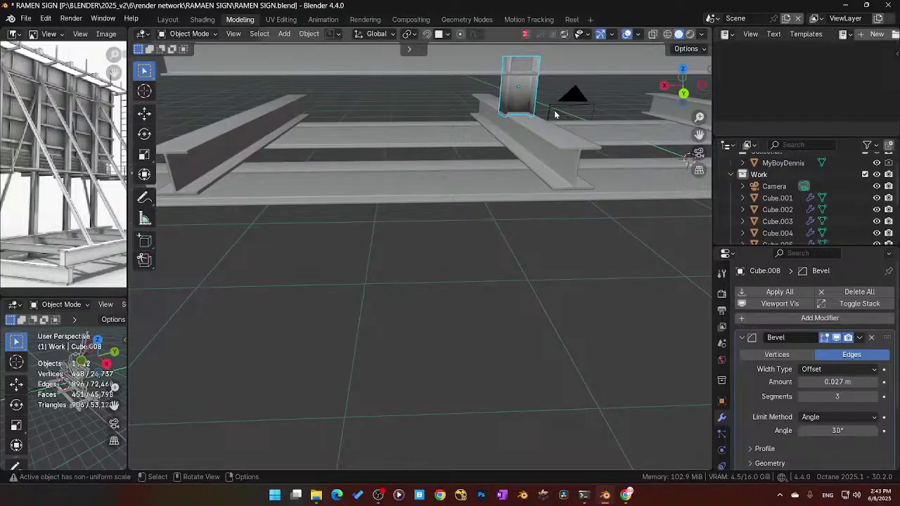
key("s")
key("z")
left_click(536, 111)
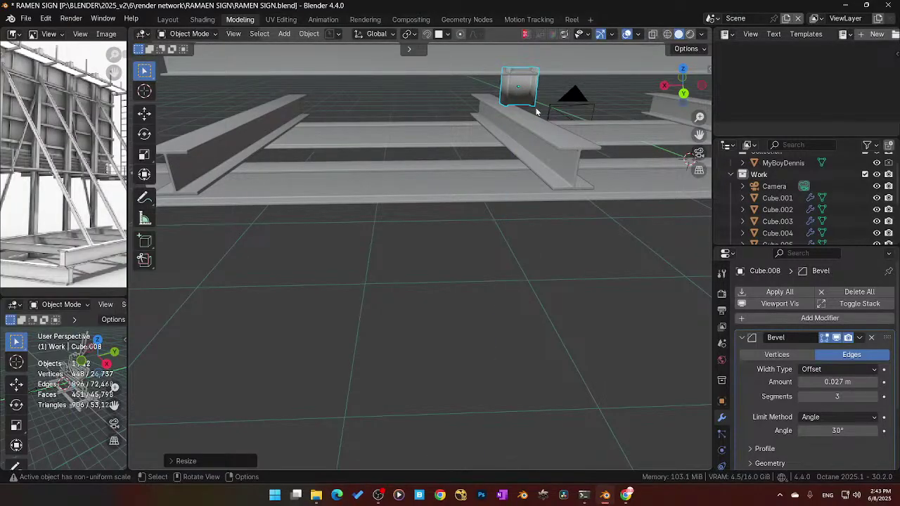
key("g")
key("z")
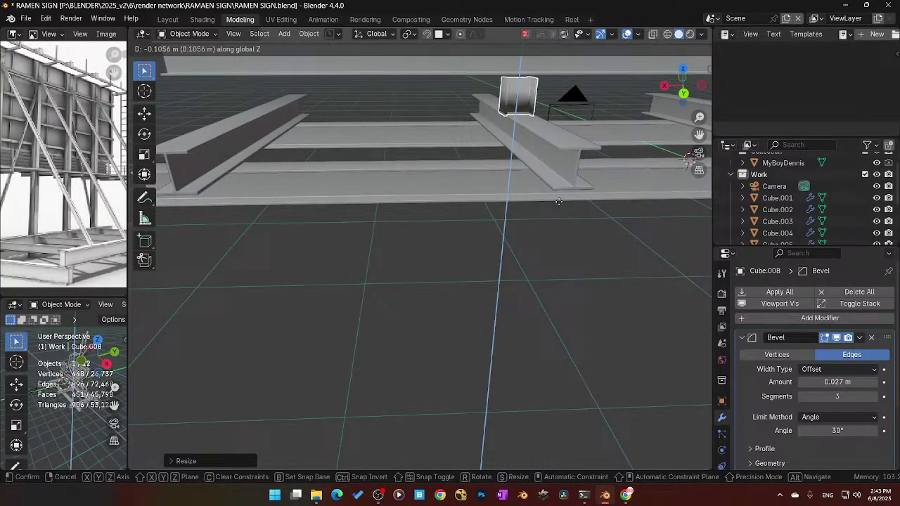
left_click(559, 195)
Step: Stretch the post along Z to about 1.15 times its height to fill the gap under the raised beam
middle_click_drag(572, 171, 553, 170)
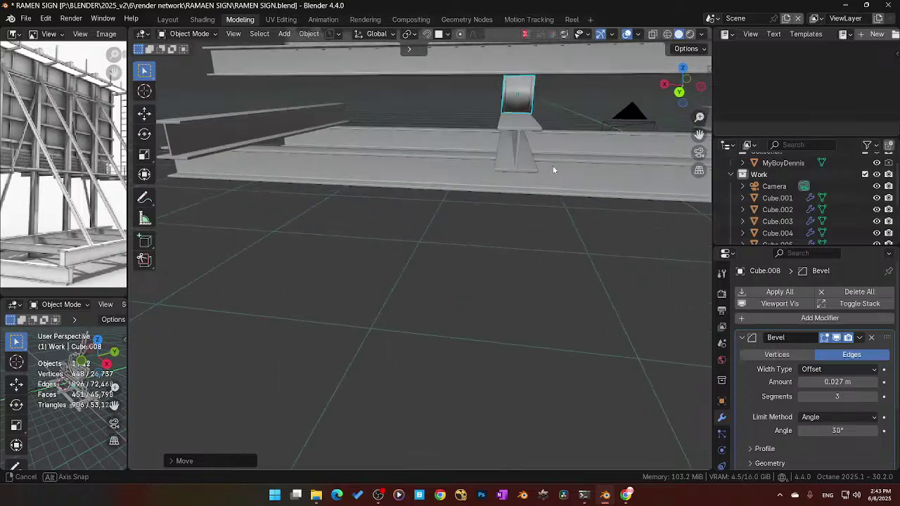
key("s")
key("z")
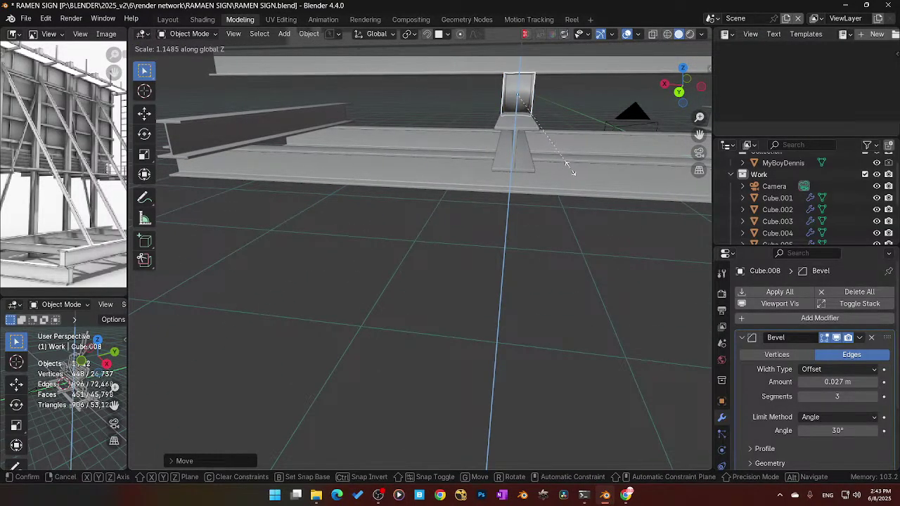
left_click(571, 169)
Step: Apply the scale of the short post, making its shared mesh data single-user
middle_click_drag(569, 167, 542, 91)
right_click(540, 80)
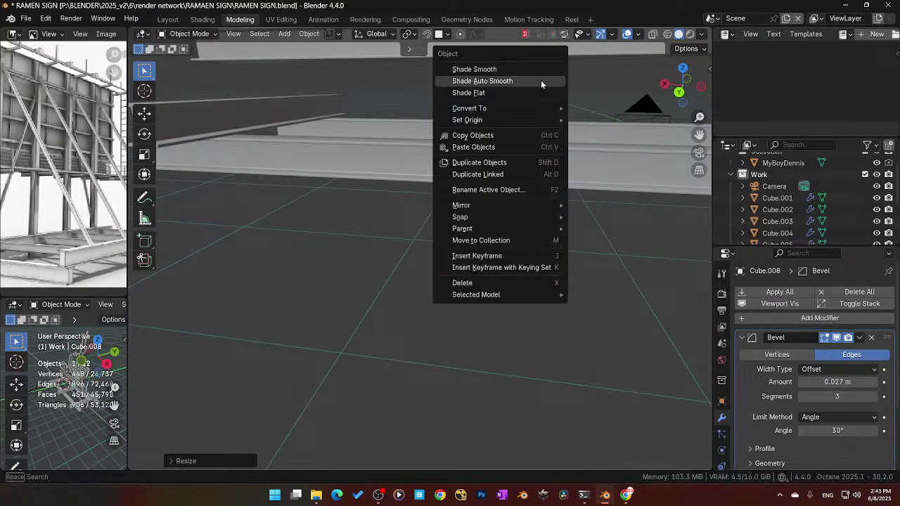
key("Escape")
key("ctrl+a")
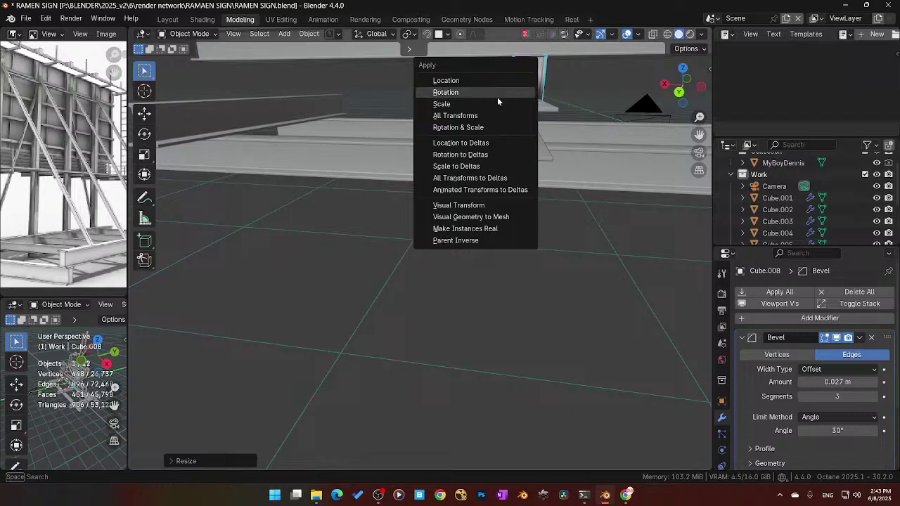
left_click(497, 97)
key("Escape")
key("ctrl+a")
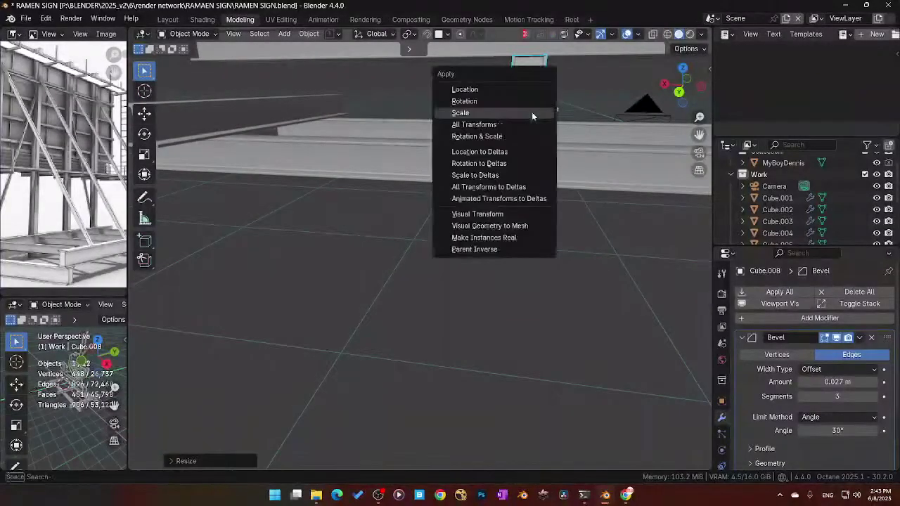
left_click(475, 113)
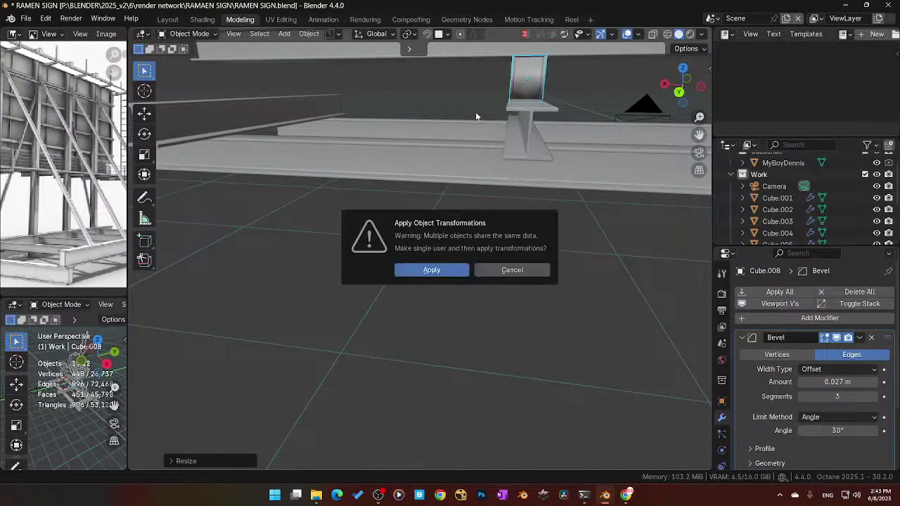
left_click(430, 270)
Step: Nudge the short post along the Y axis to line it up with the raised beam above
mouse_move(476, 202)
middle_mouse_down()
mouse_move(556, 198)
mouse_move(480, 201)
mouse_move(568, 150)
mouse_move(531, 173)
middle_mouse_up()
key("g")
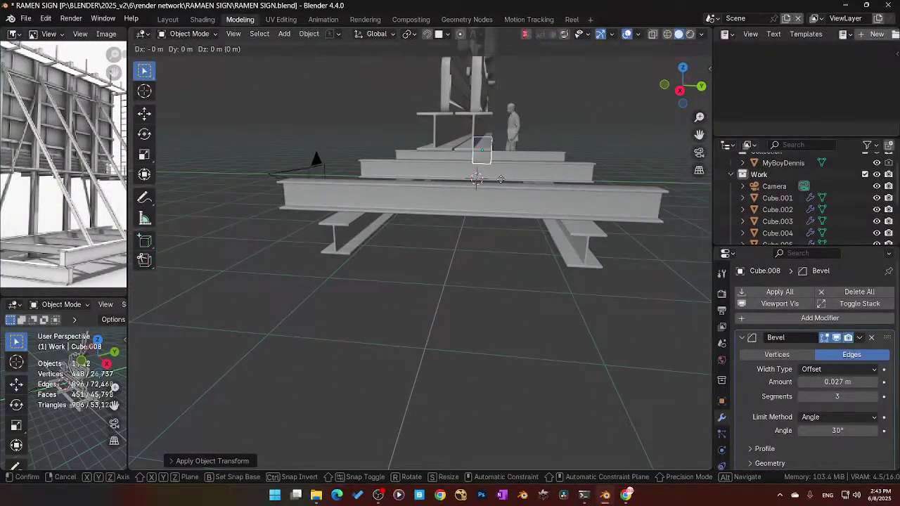
key("y")
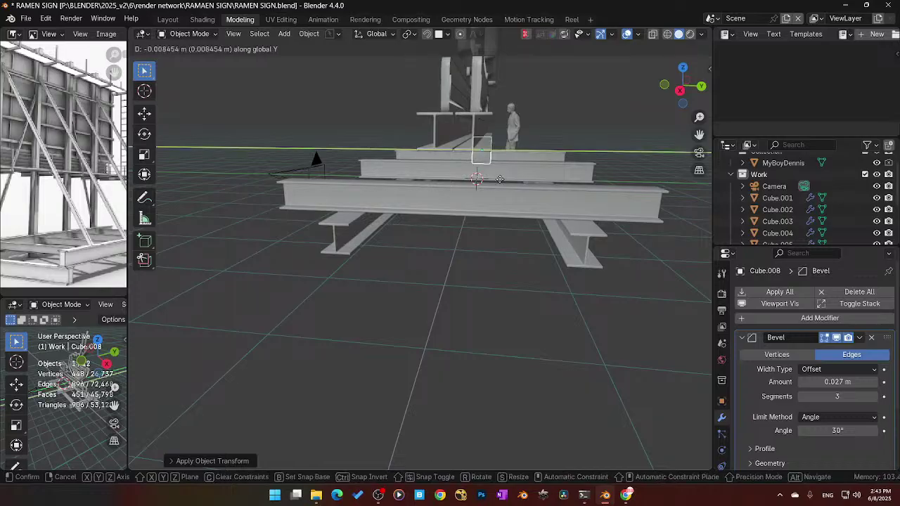
left_click(486, 182)
Step: Create a linked duplicate of the short post along X and place it on the positive-X end cross beam
middle_click_drag(485, 183, 396, 187)
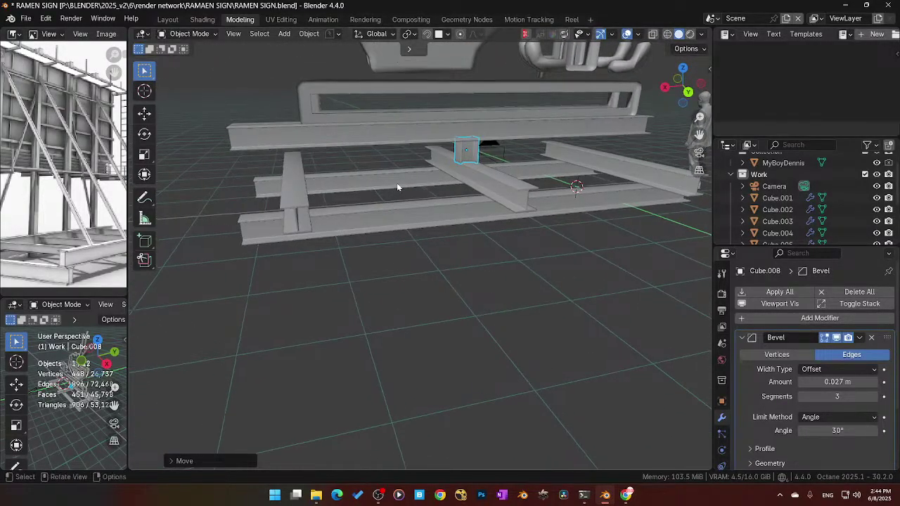
key("shift+d")
key("x")
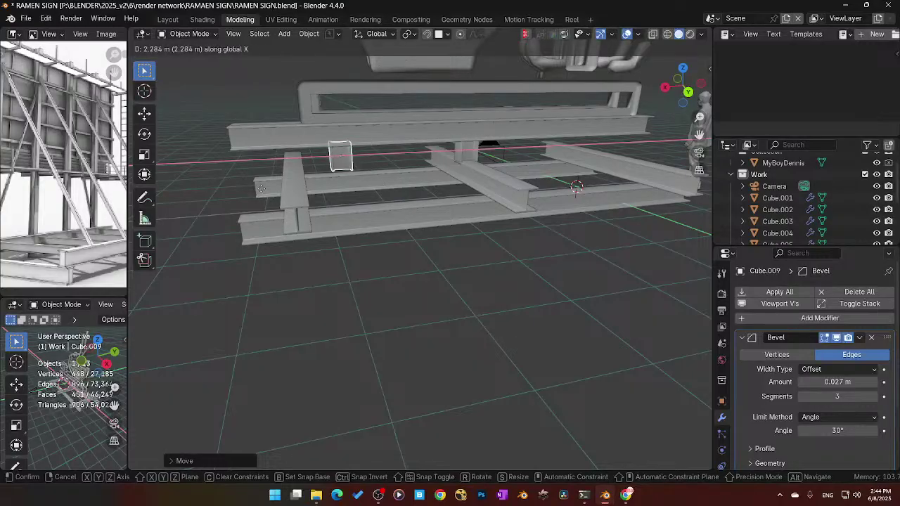
left_click(191, 199)
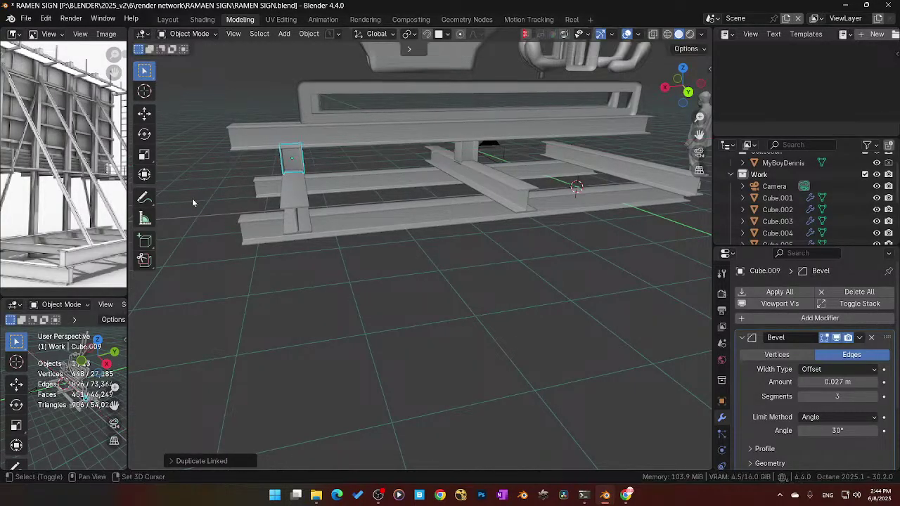
Step: Repeat the linked duplication and move the new post along X to the cross beam at the negative-X end
key("shift+r")
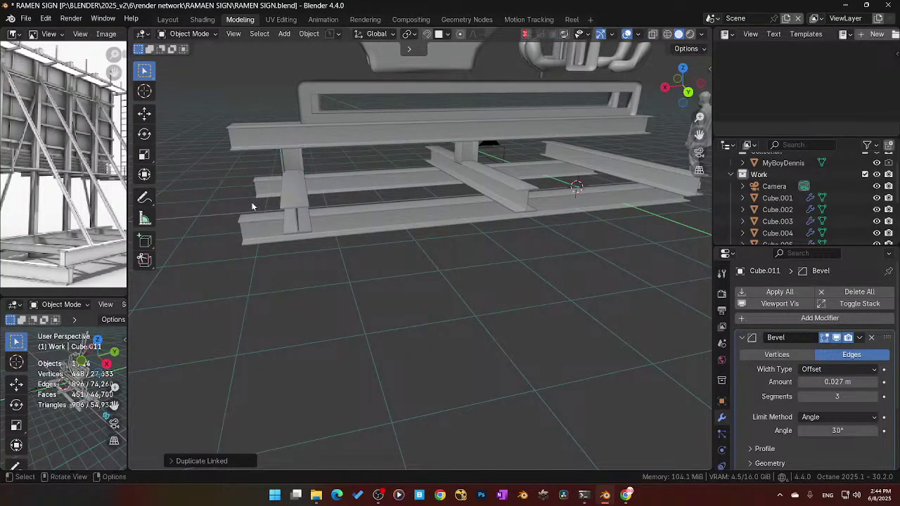
key("alt+d")
key("x")
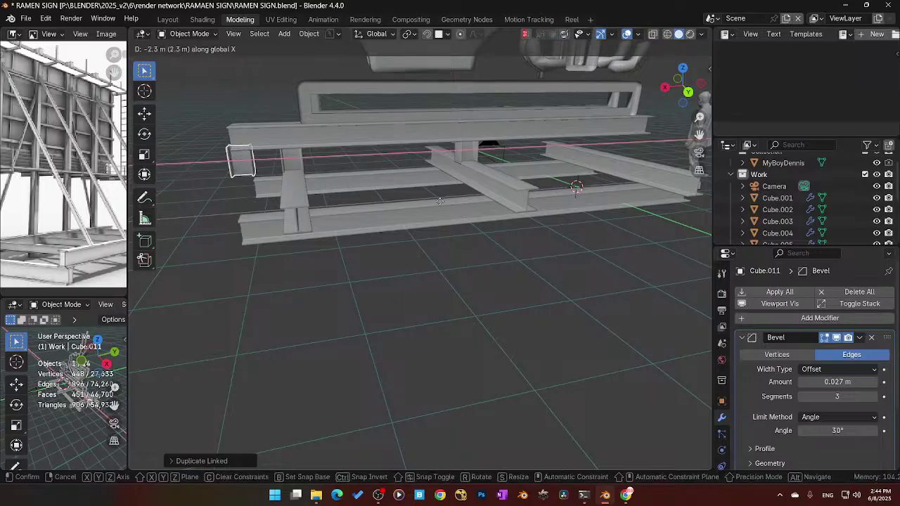
left_click(206, 203)
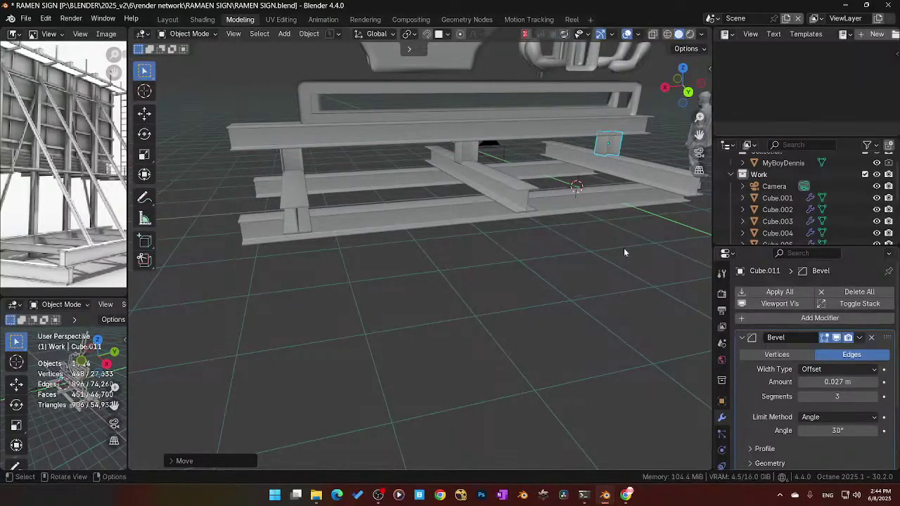
Step: Move the selected short post along X until it sits centred on the cross beam beneath the sign
key("KP_Decimal")
scroll(478, 281, "down", 6)
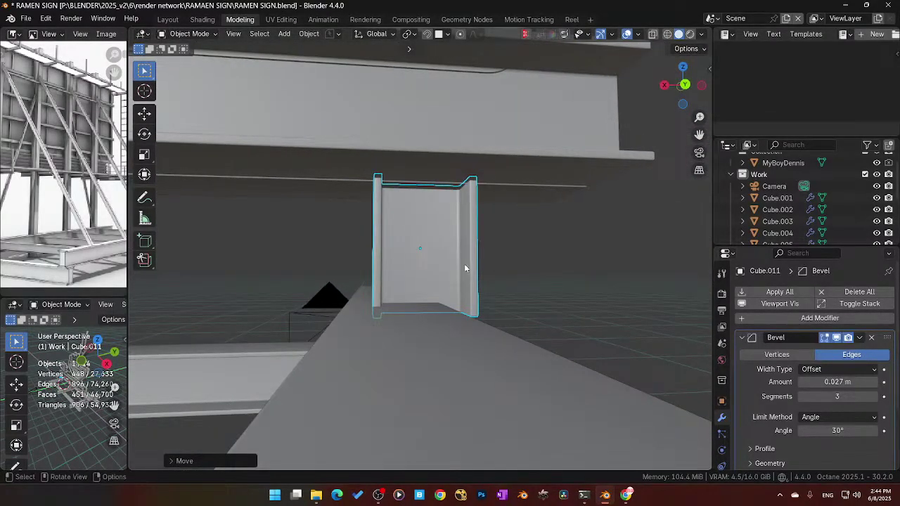
key("g")
key("x")
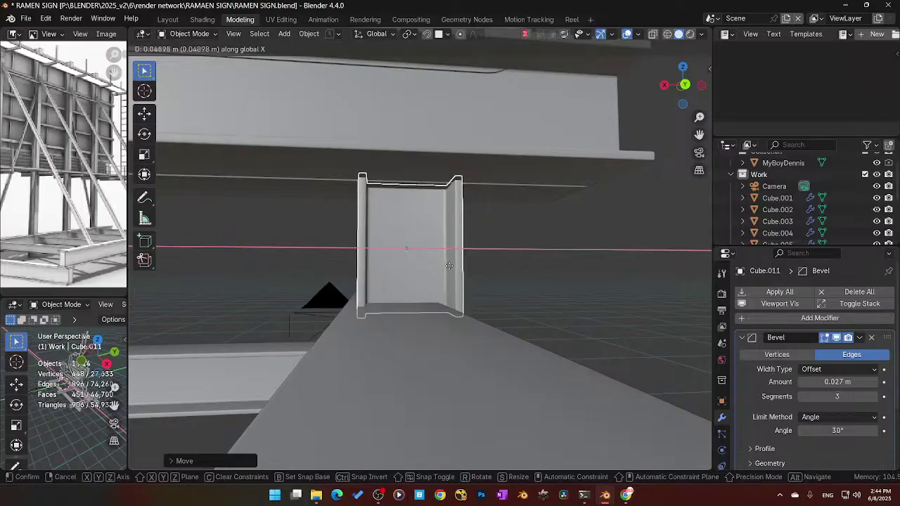
left_click(442, 267)
scroll(410, 300, "down", 10)
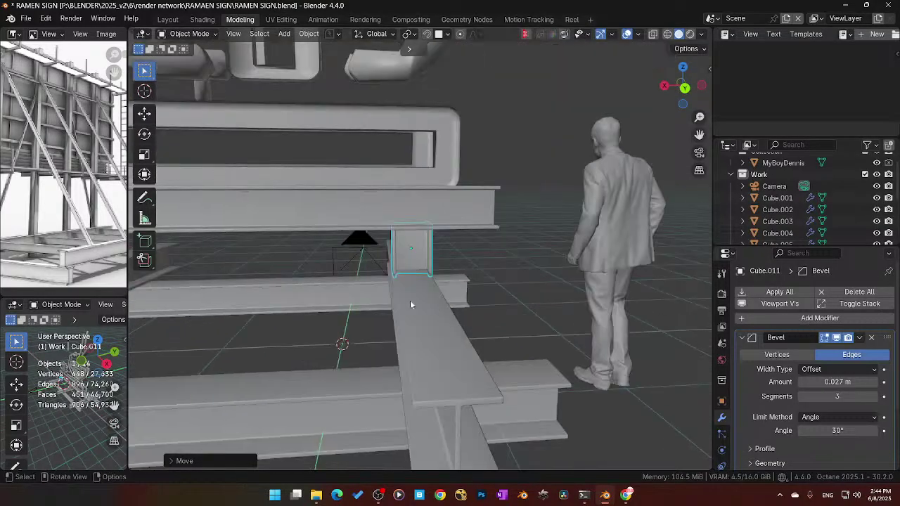
Step: Select all three short posts and, in the side view, shift them along Y to centre them under the twin upper beams
middle_click_drag(331, 305, 381, 279)
scroll(421, 267, "up", 8)
middle_click_drag(438, 264, 508, 239)
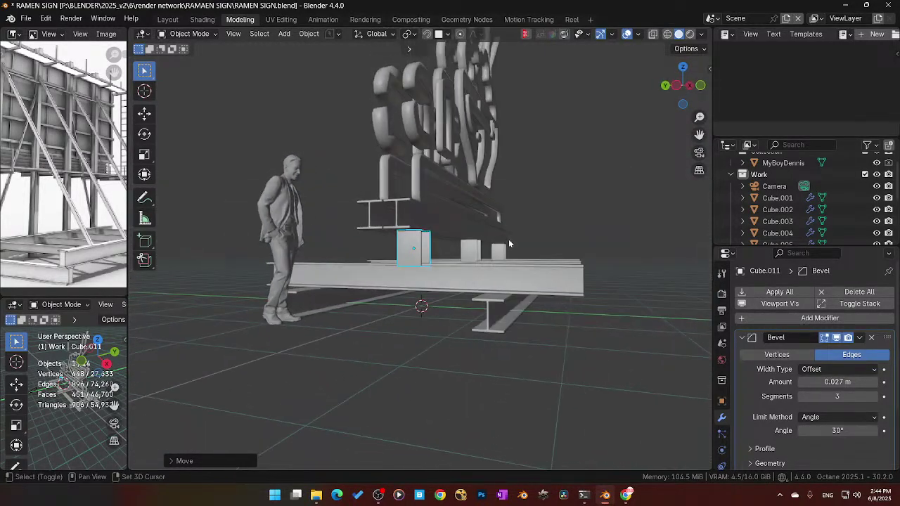
middle_click_drag(472, 264, 470, 248)
left_click(490, 226, "shift")
left_click(468, 237, "shift")
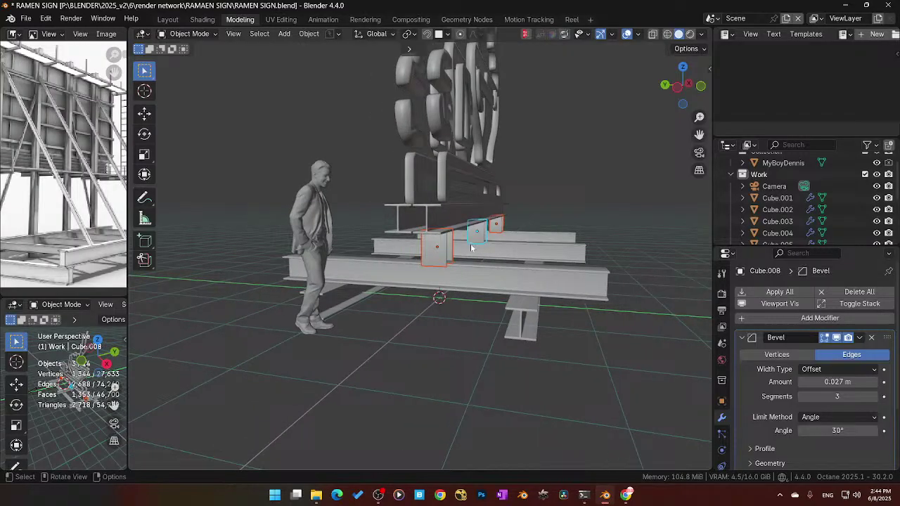
key("ctrl+s")
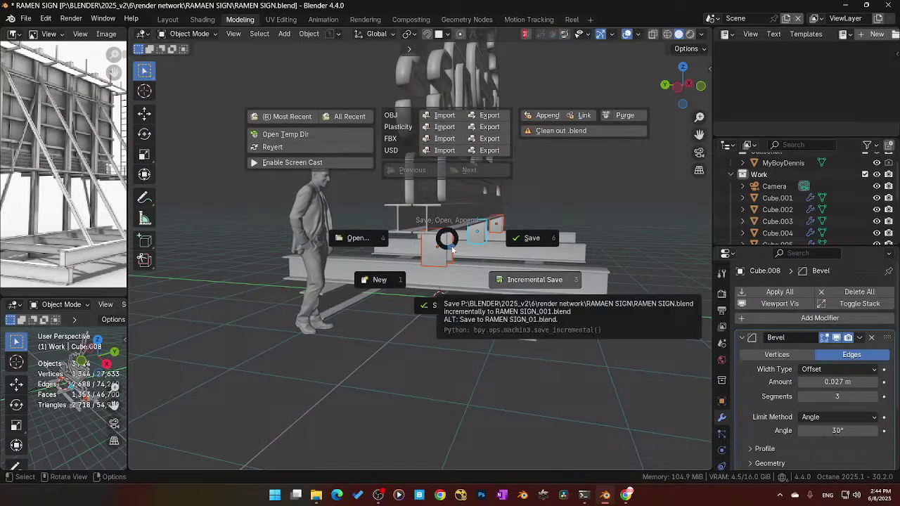
key("Escape")
key("ctrl+alt+q")
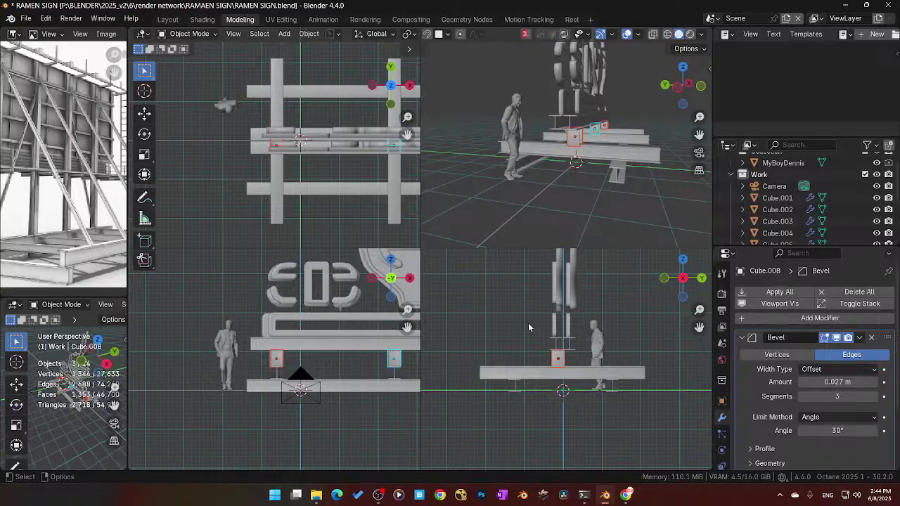
scroll(567, 359, "up", 9)
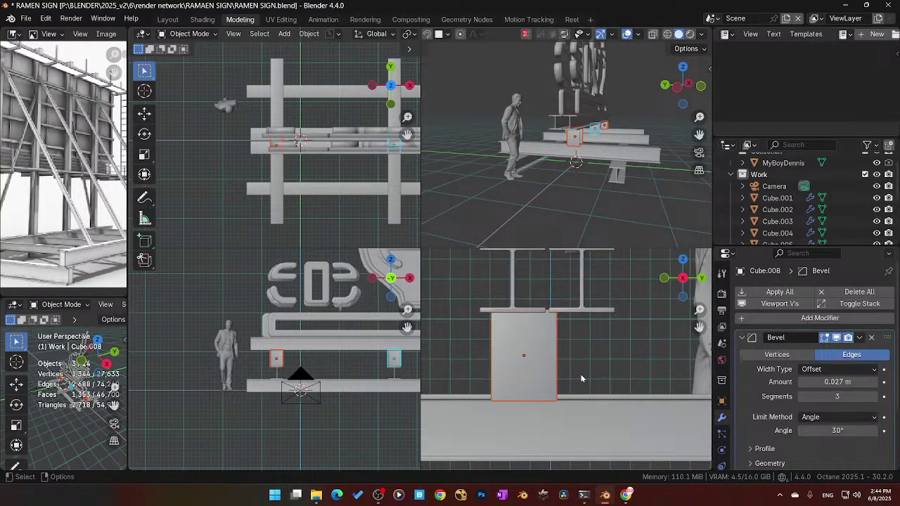
key("g")
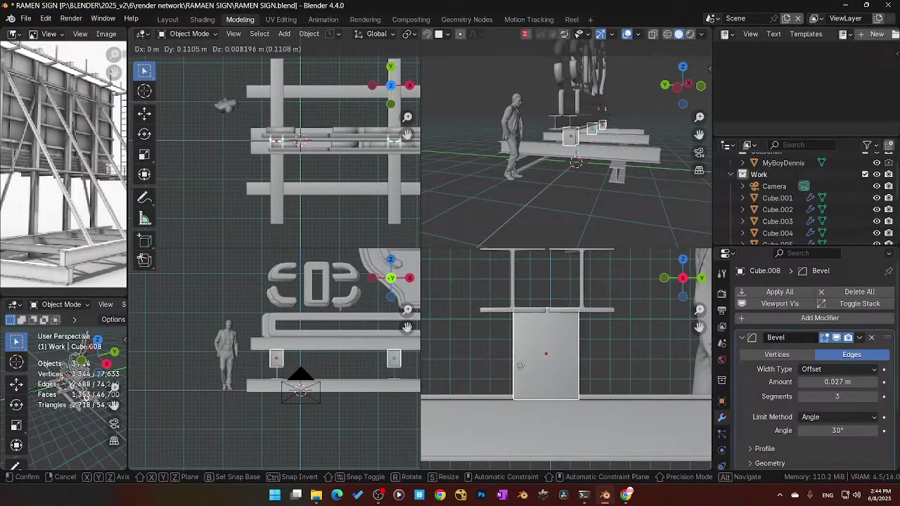
left_click(548, 369)
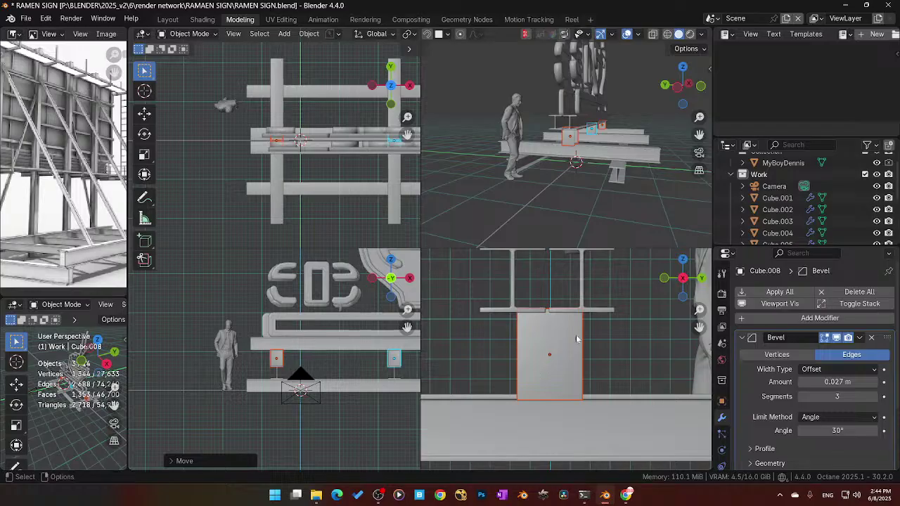
Step: Add the sign and twin upper beams to the post selection and move everything about 0.78 m along Y toward the human figure
scroll(551, 355, "down", 8)
scroll(551, 355, "down", 5)
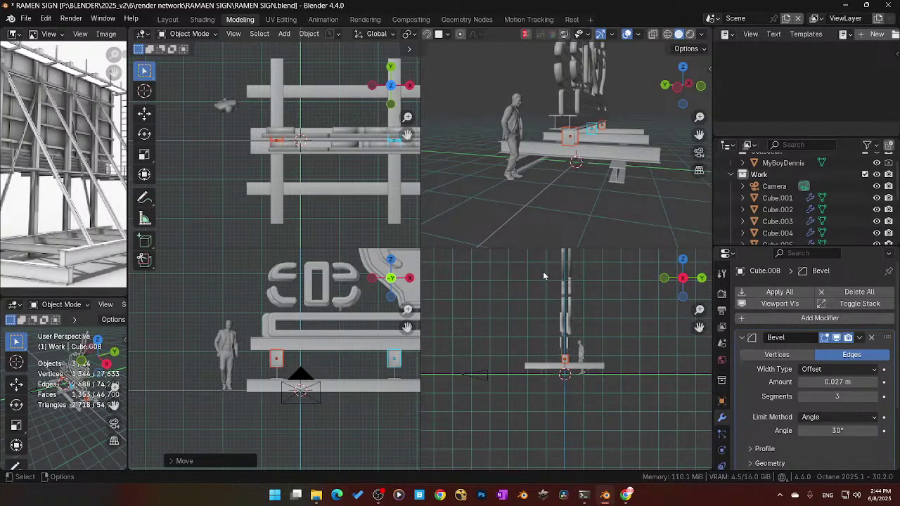
left_click_drag(544, 269, 574, 361)
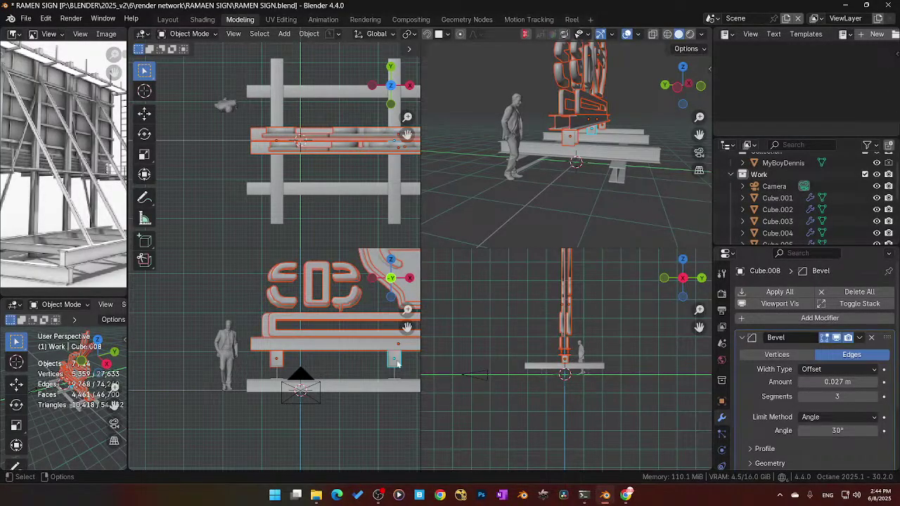
scroll(323, 186, "down", 5)
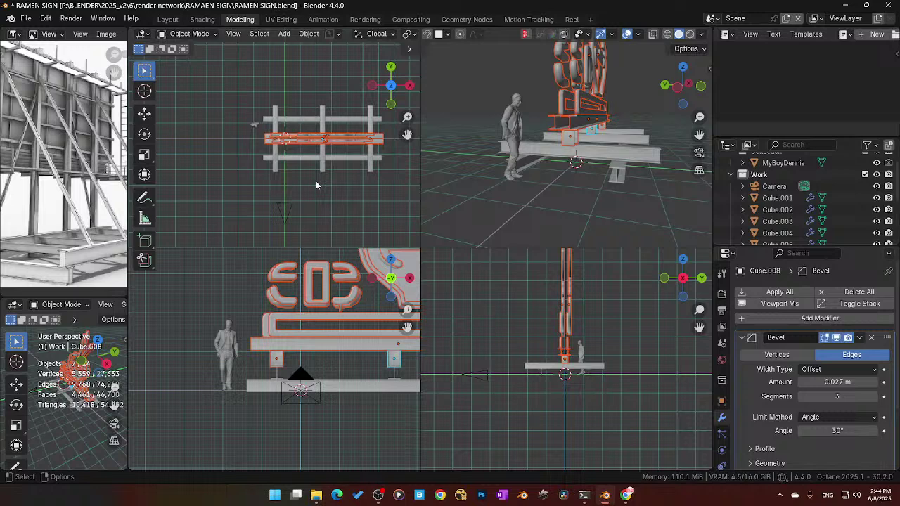
key("g")
key("y")
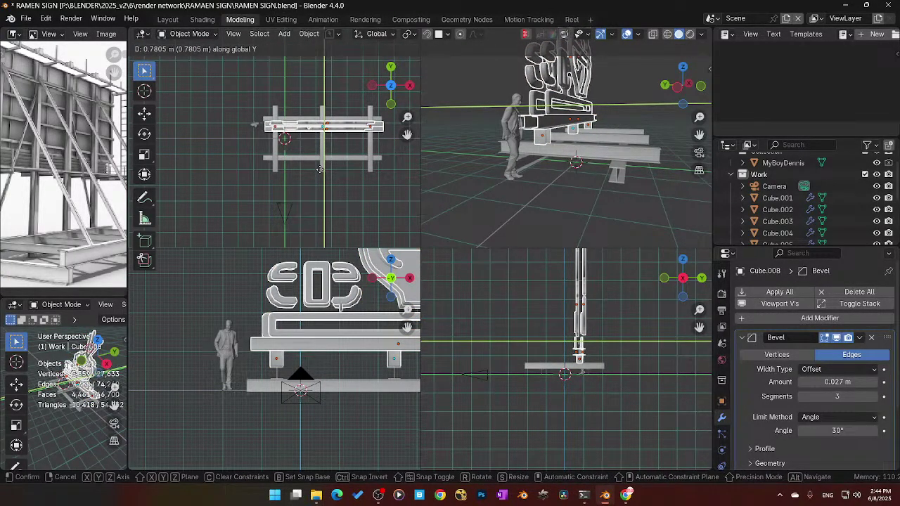
left_click(320, 170)
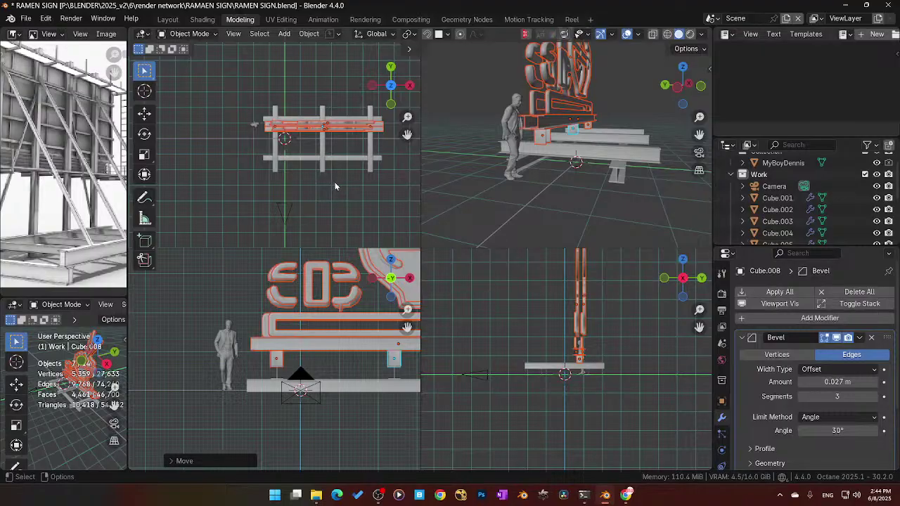
key("ctrl+alt+q")
Step: Move the sign, upper beams and posts along negative Y to the opposite, camera-side end of the base frame
middle_click_drag(339, 182, 396, 339)
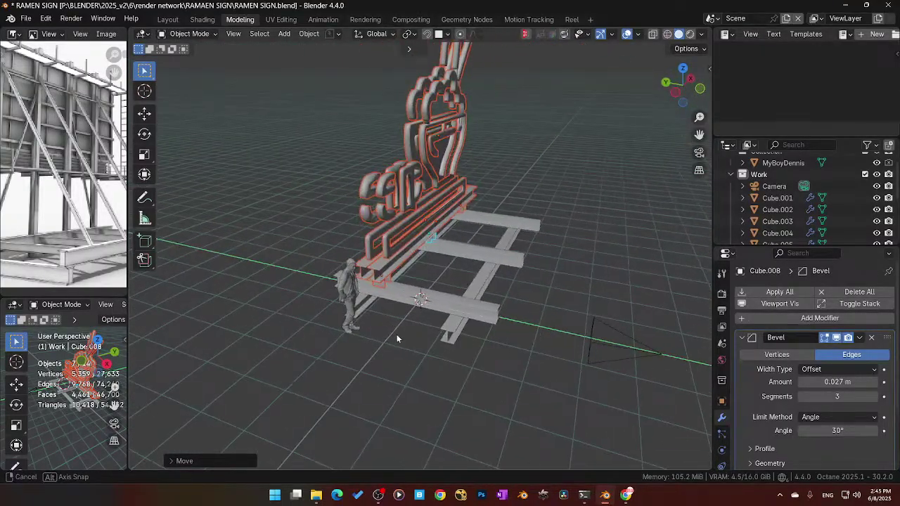
scroll(395, 338, "up", 1)
key("g")
key("y")
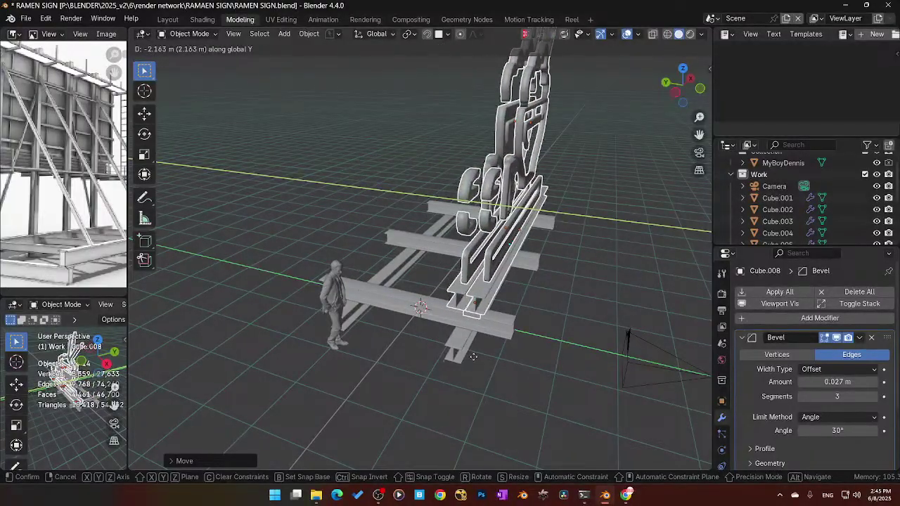
left_click(509, 339)
middle_click_drag(508, 339, 439, 302)
mouse_move(502, 278)
middle_mouse_down()
mouse_move(422, 302)
mouse_move(581, 260)
mouse_move(434, 298)
mouse_move(525, 279)
mouse_move(518, 258)
mouse_move(506, 255)
mouse_move(535, 265)
mouse_move(500, 267)
mouse_move(498, 280)
mouse_move(464, 289)
mouse_move(492, 281)
middle_mouse_up()
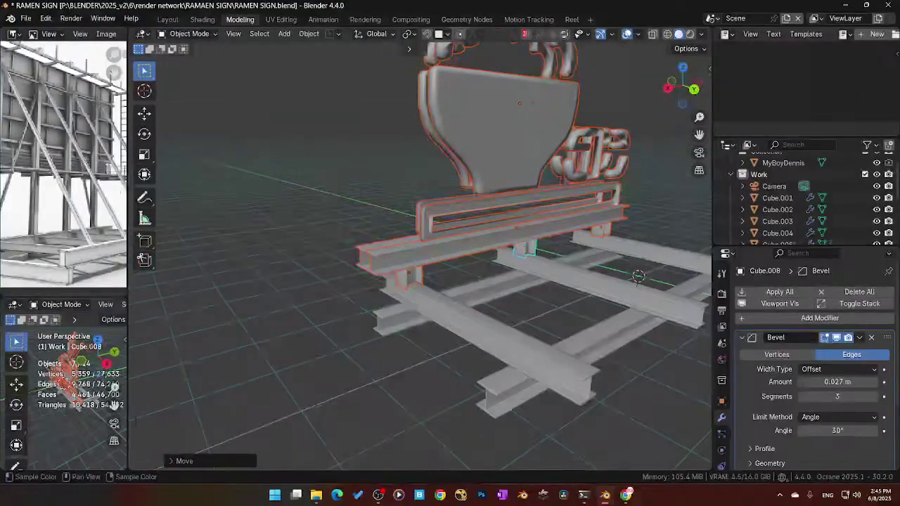
Step: Widen the reference image area, then make a linked duplicate of the middle cross beam, raised along Z and rotated 90° about X
left_click_drag(127, 202, 294, 202)
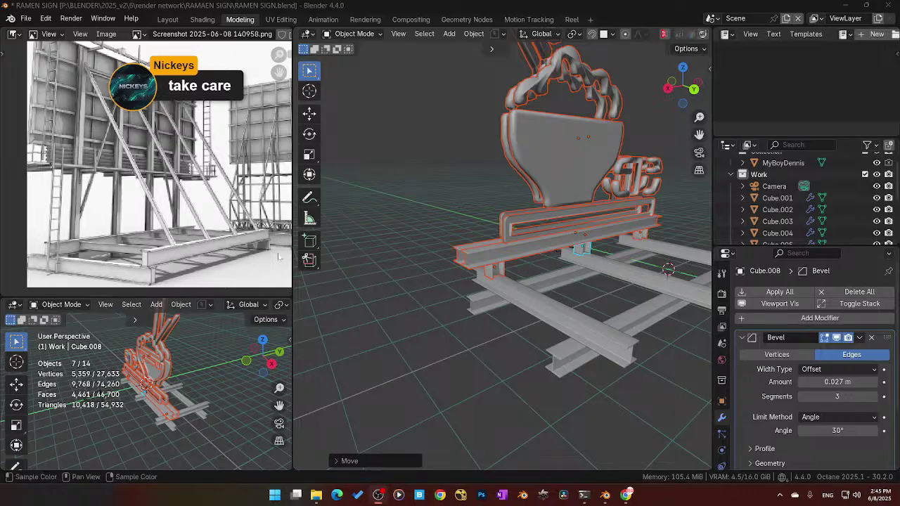
middle_click_drag(520, 257, 529, 295)
left_click(592, 272)
key("alt+d")
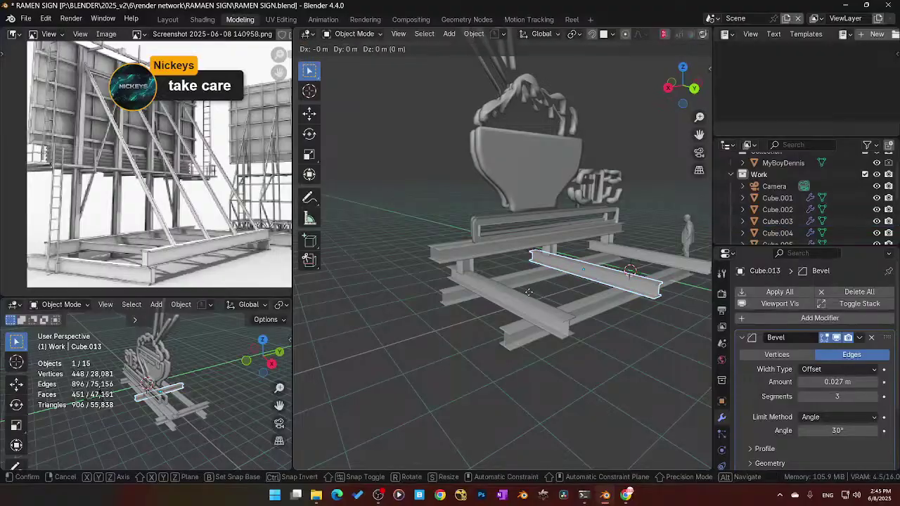
key("z")
left_click(532, 258)
type("r")
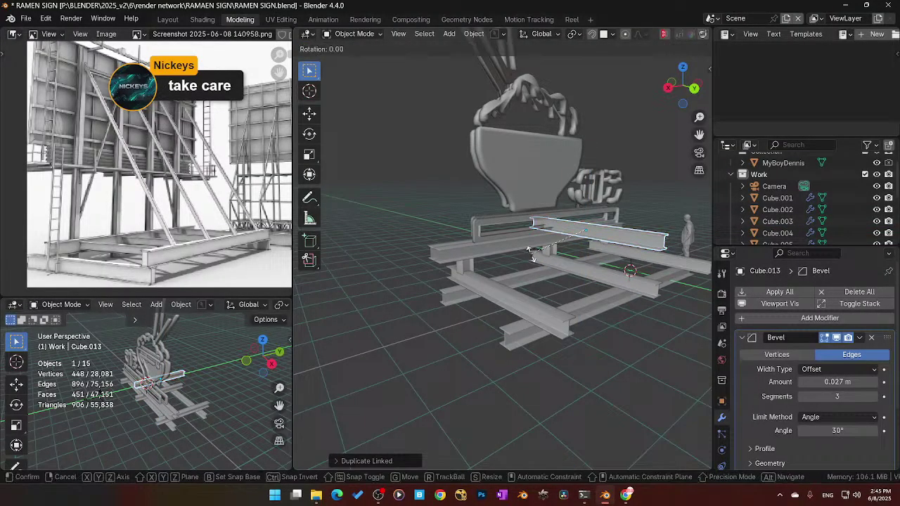
type("x90")
key("Return")
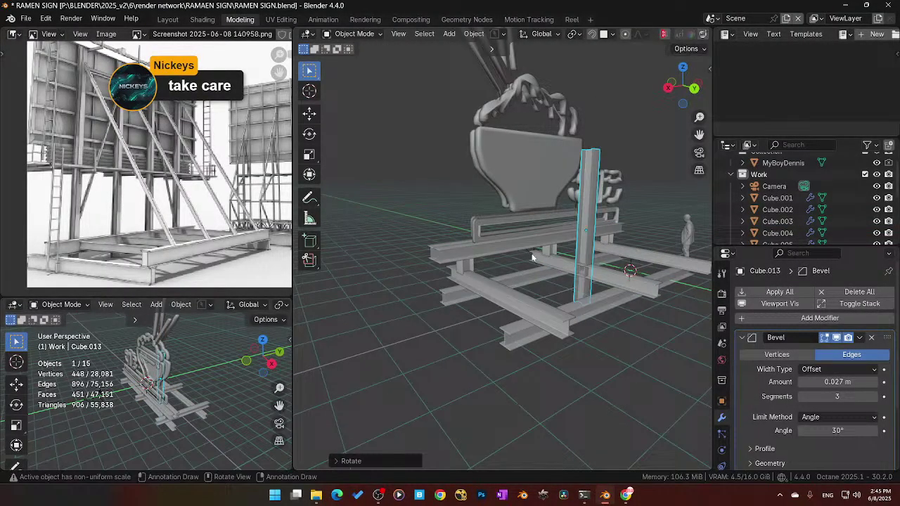
Step: Scale the upright beam down uniformly to make a slimmer, shorter support post
middle_click_drag(619, 315, 637, 324)
scroll(612, 315, "down", 2)
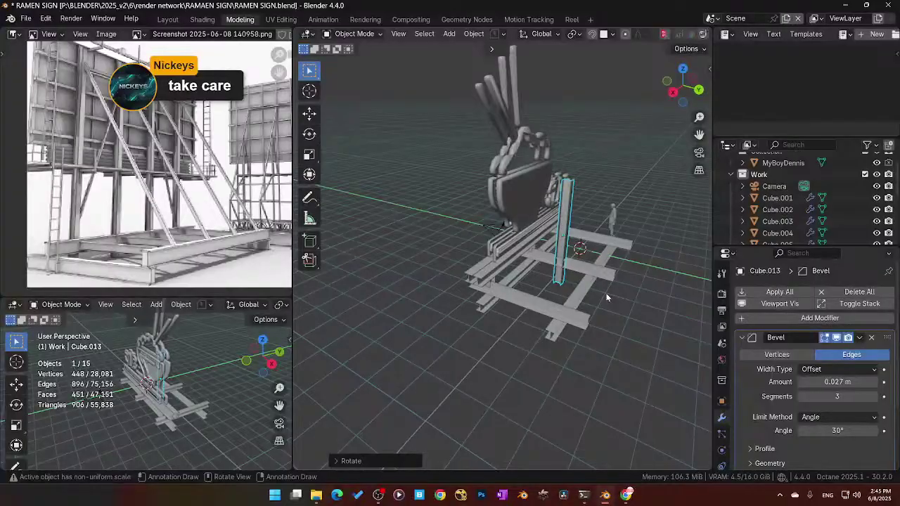
key("s")
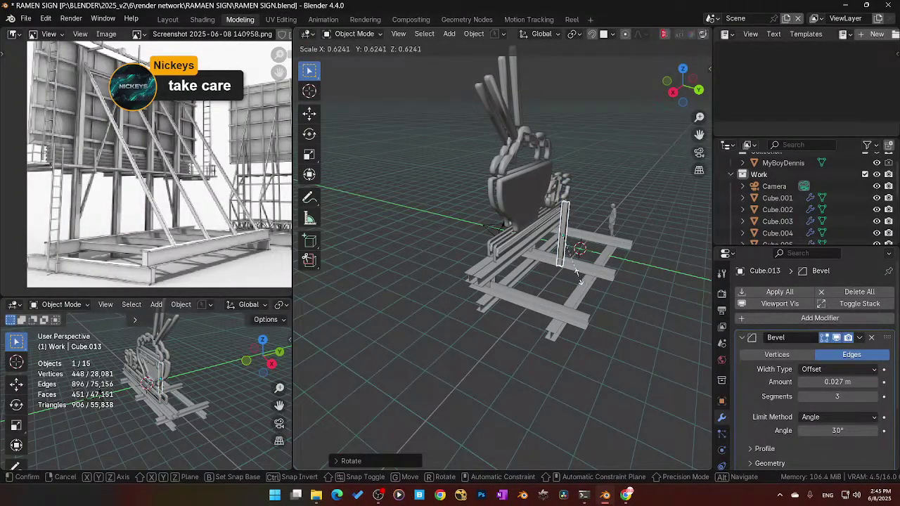
left_click(572, 271)
middle_click_drag(572, 271, 531, 254)
scroll(539, 255, "up", 5)
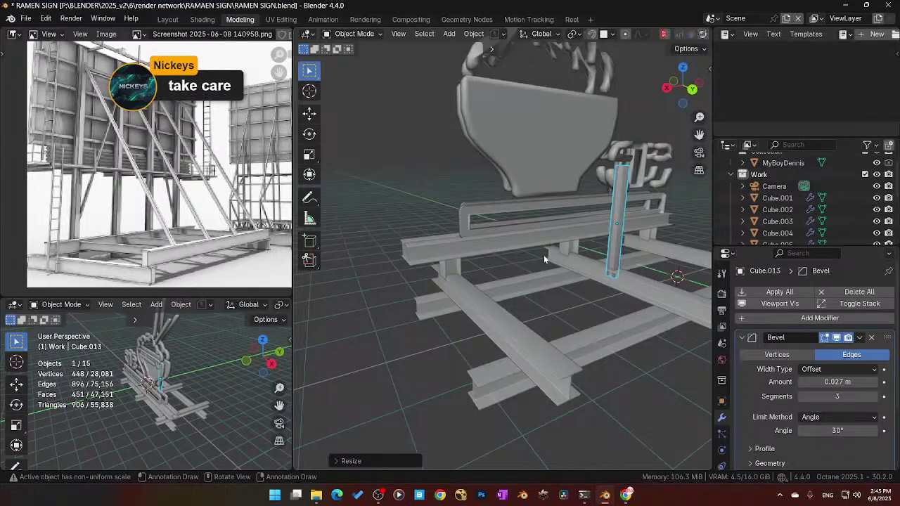
Step: Move the upright post along Y to just behind the sign and raise it about 0.15 m so it stands on the middle cross beam
key("g")
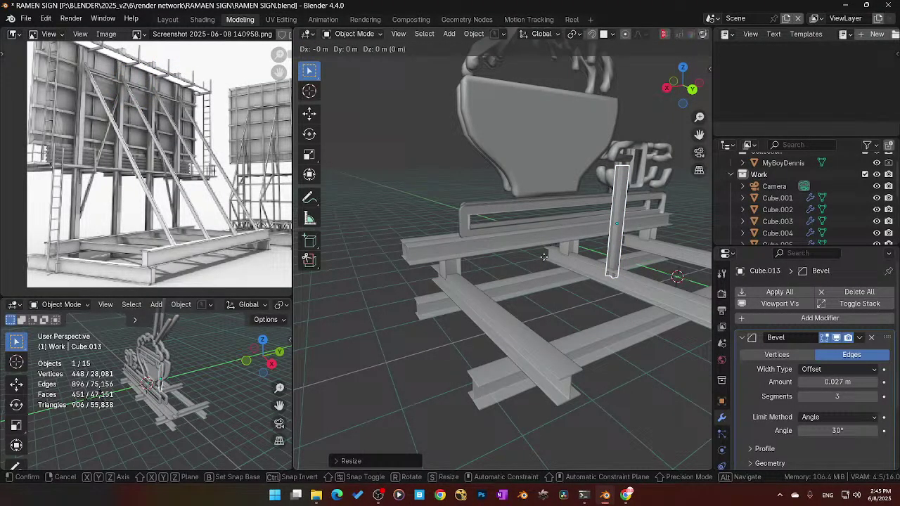
key("y")
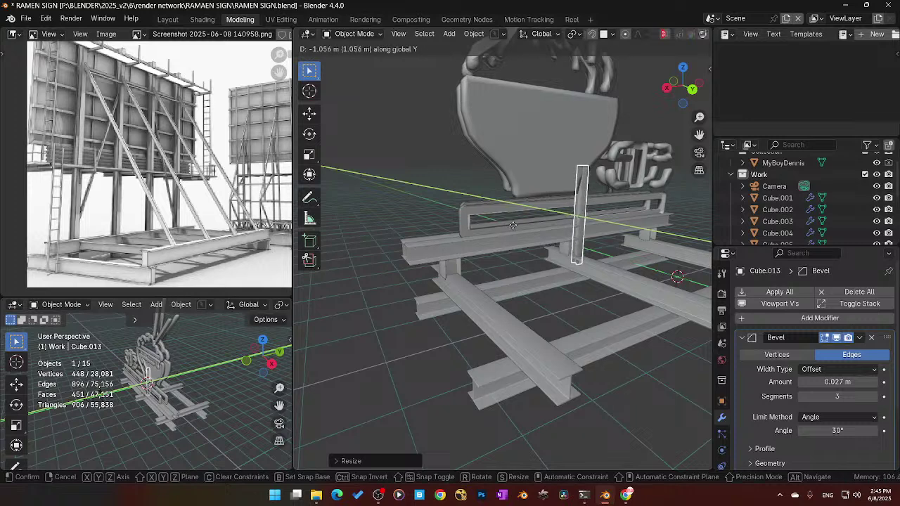
left_click(514, 233)
middle_click_drag(514, 233, 594, 270)
key("g")
key("z")
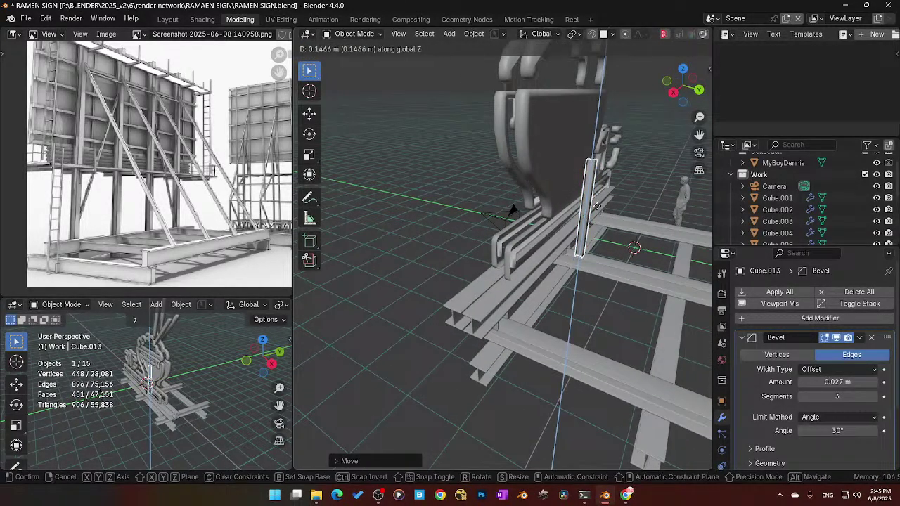
left_click(602, 224)
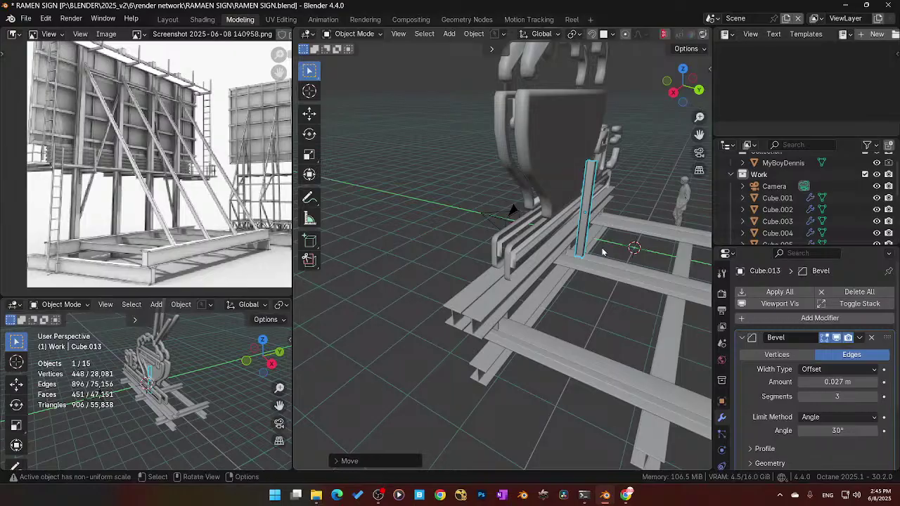
Step: Apply the upright post's scale, making its shared mesh data single-user
key("ctrl+a")
left_click(599, 247)
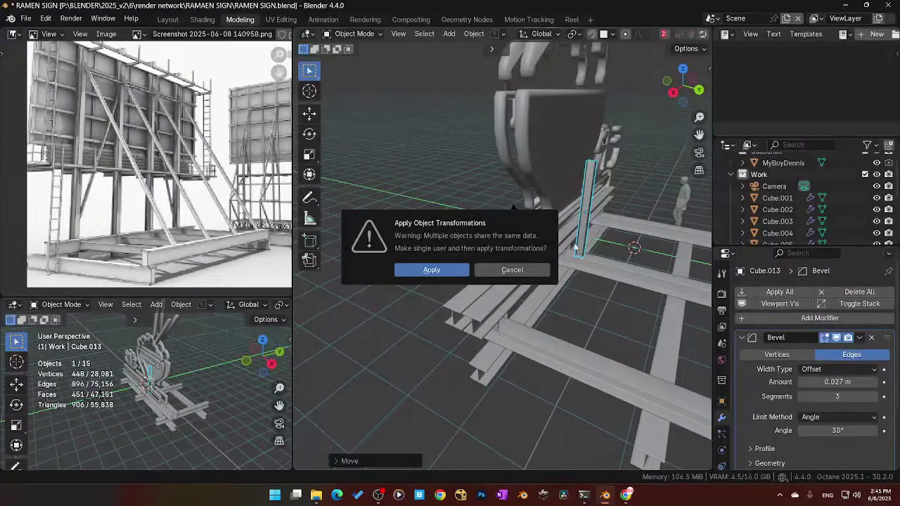
left_click(441, 270)
Step: Stretch the upright post along global Z by a factor of about 1.7
middle_click_drag(442, 270, 495, 276)
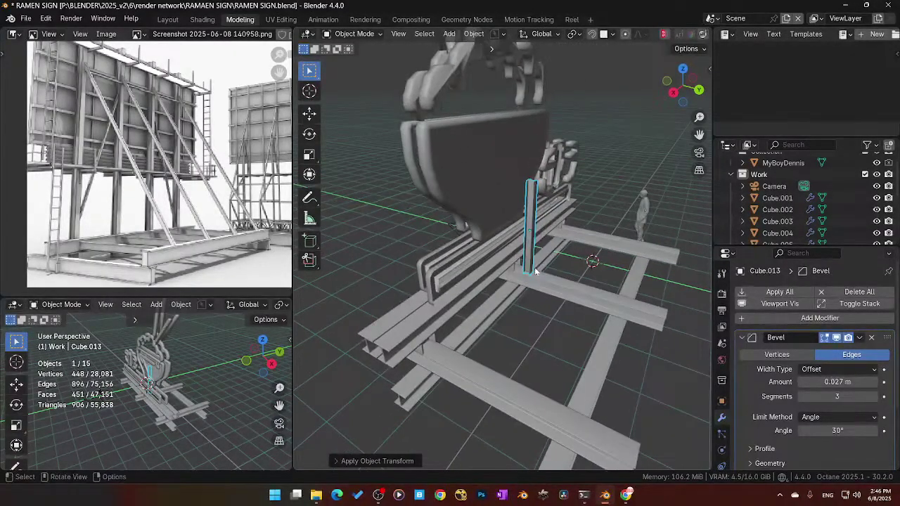
key("a")
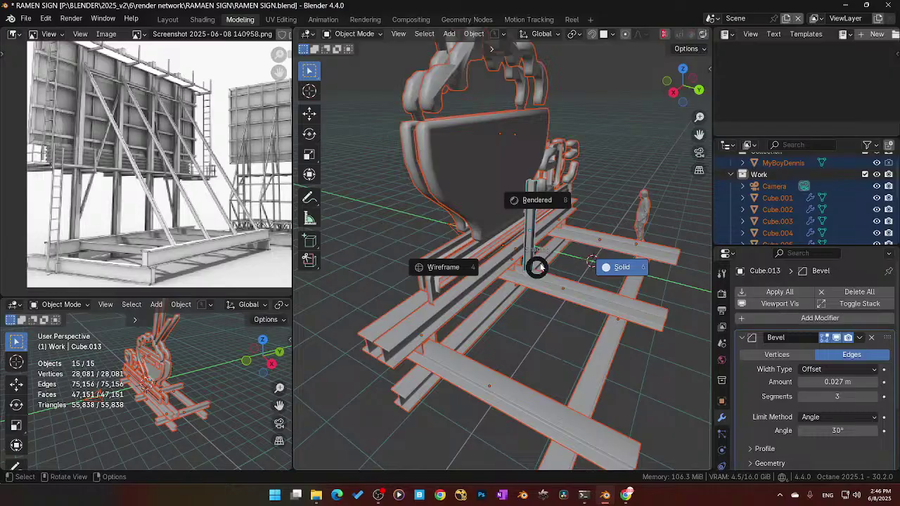
left_click(528, 251)
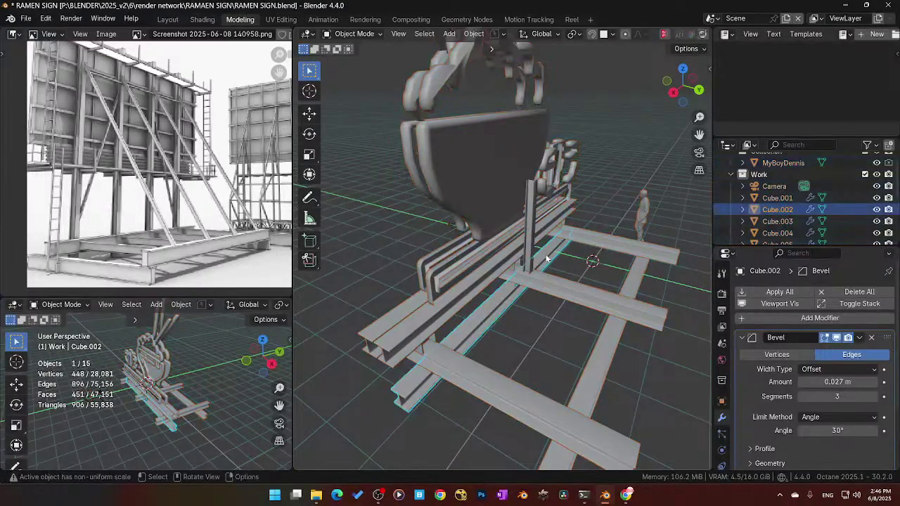
key("s")
key("z")
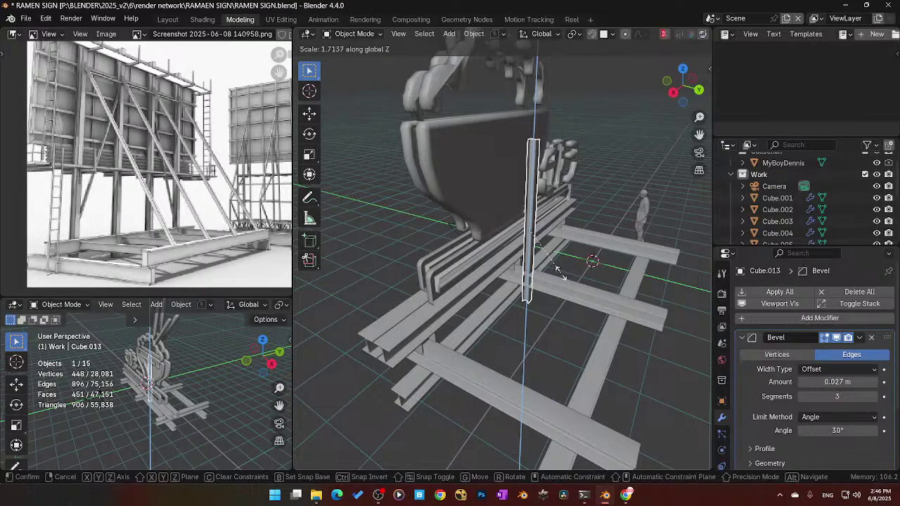
left_click(562, 276)
Step: Raise the stretched post about 0.77 m along global Z so its base sits on the middle cross beam
key("g")
key("z")
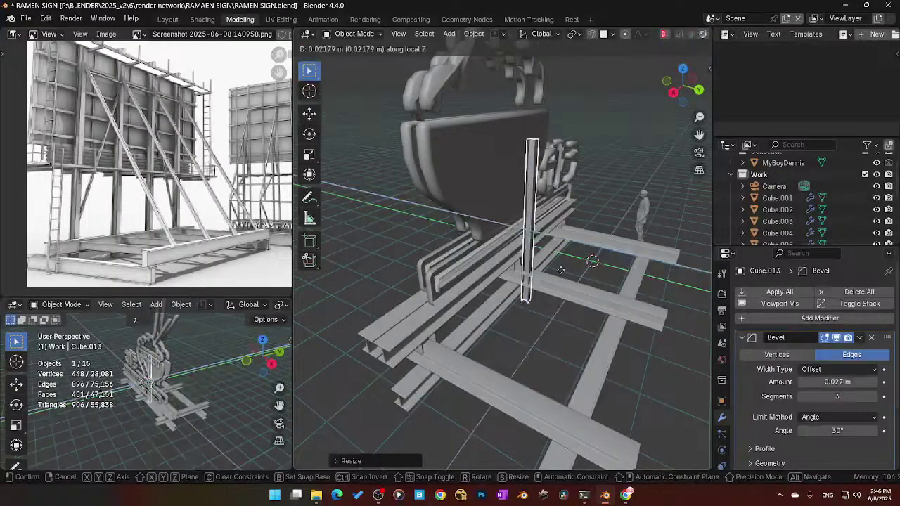
key("z")
key("z")
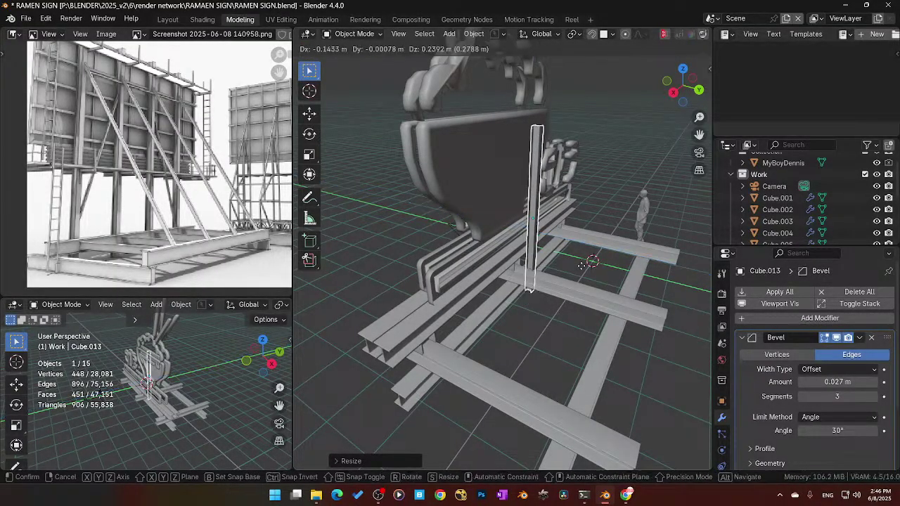
key("z")
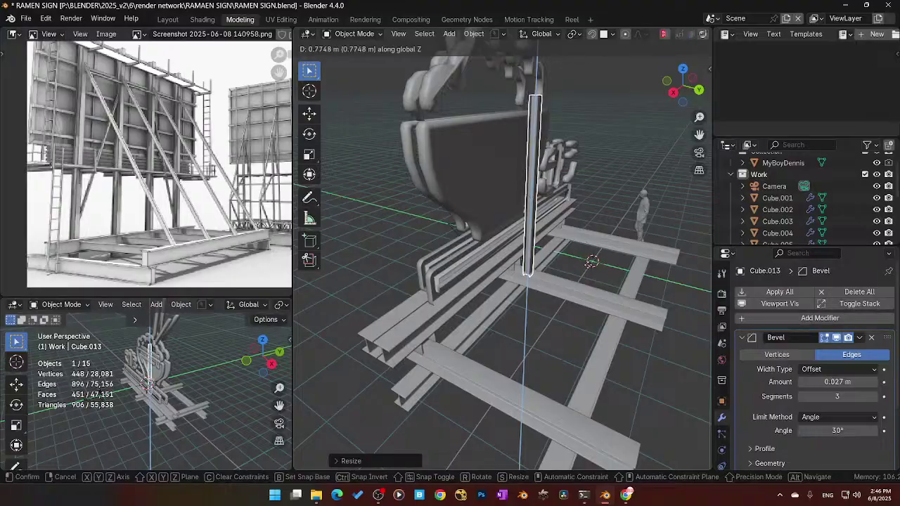
left_click(585, 251)
middle_click_drag(582, 246, 534, 239)
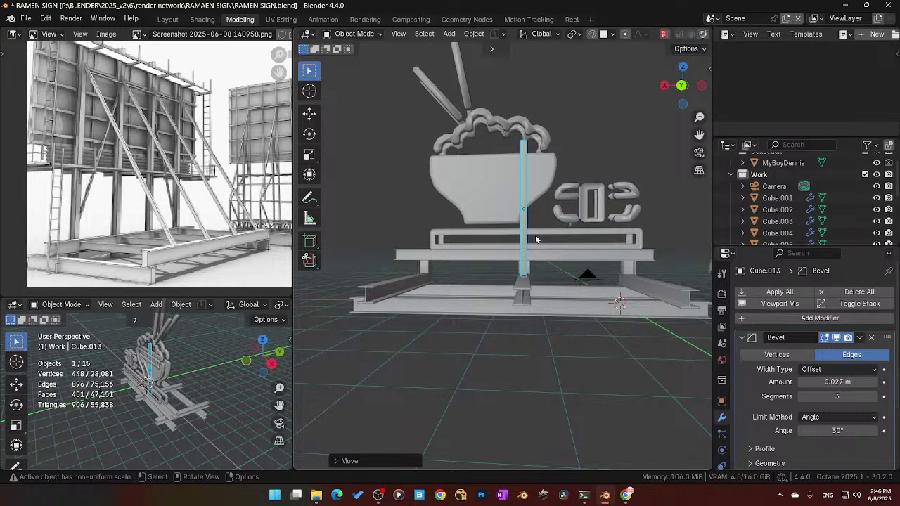
Step: Lengthen the post further along Z to rise above the noodles, and raise it about 1 m back onto the middle cross beam
key("s")
key("z")
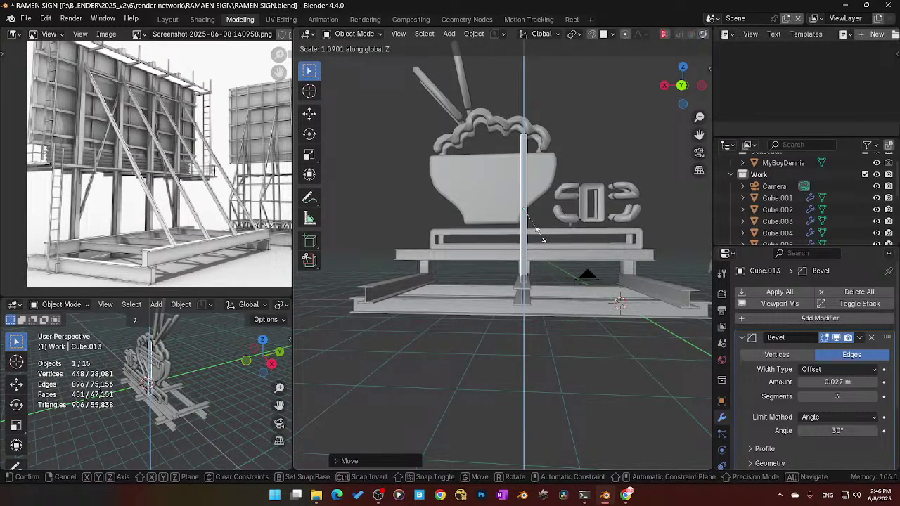
left_click(554, 239)
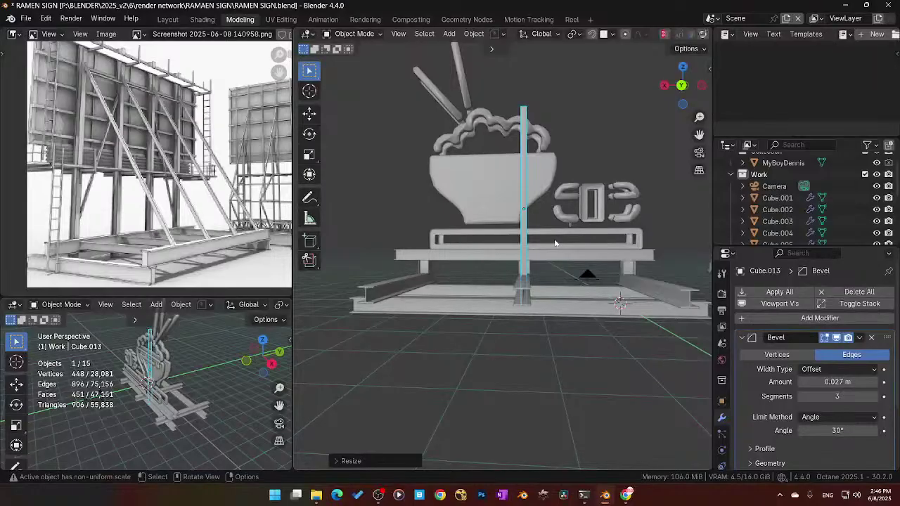
key("g")
key("z")
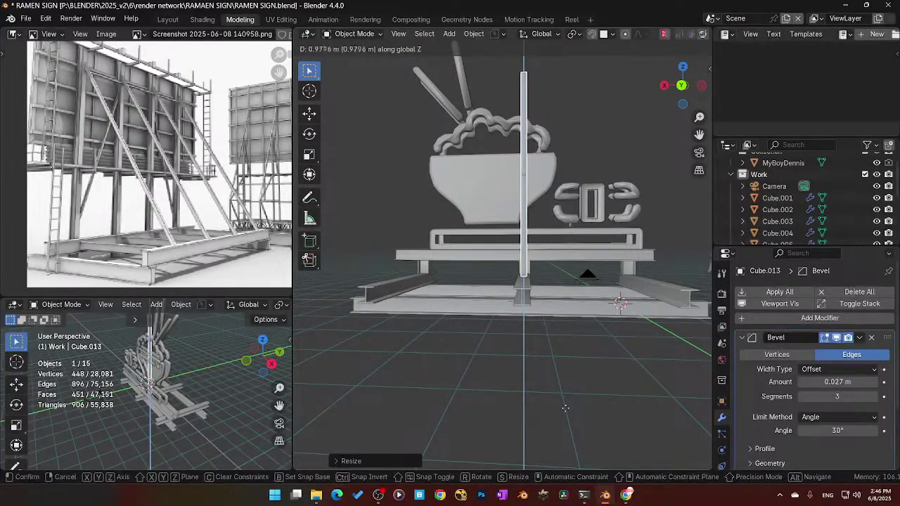
left_click(566, 433)
scroll(529, 263, "down", 3)
middle_click_drag(530, 263, 527, 287)
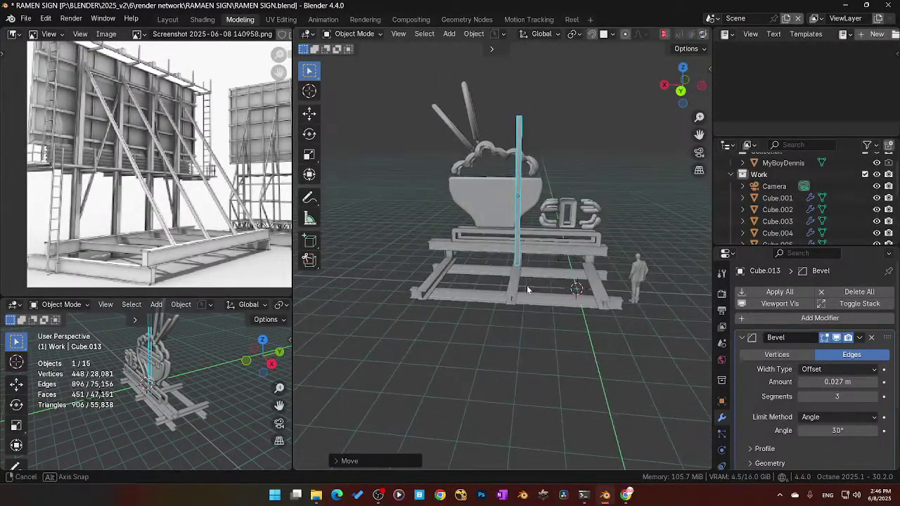
scroll(530, 289, "up", 3)
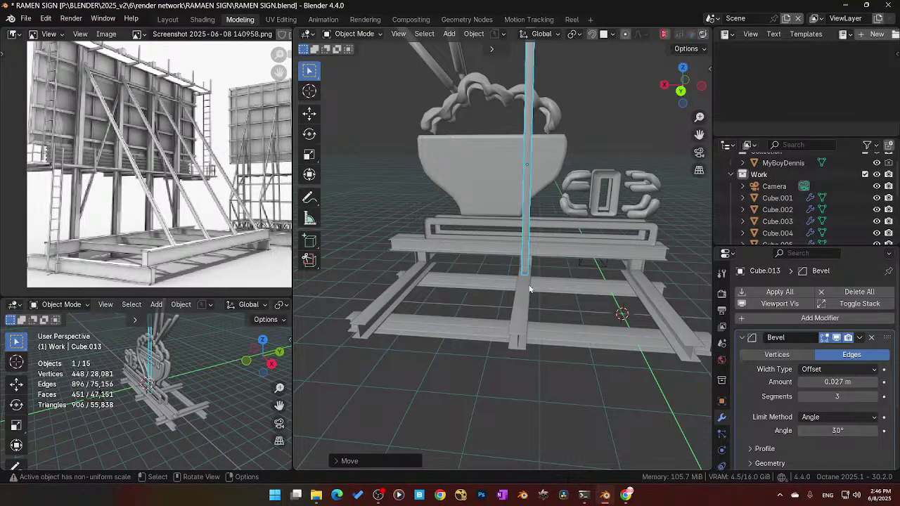
Step: Move the tall post along global X onto the end cross beam on the bowl side of the sign
key("g")
key("x")
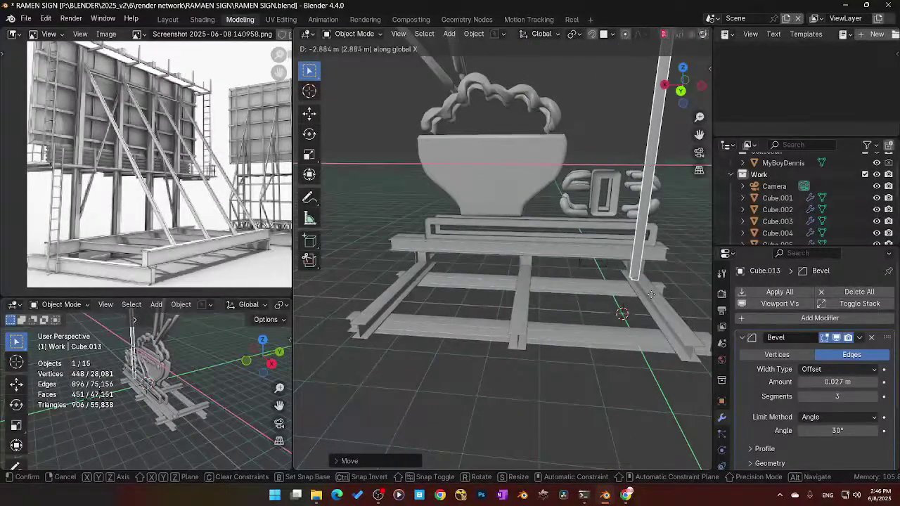
left_click(658, 300)
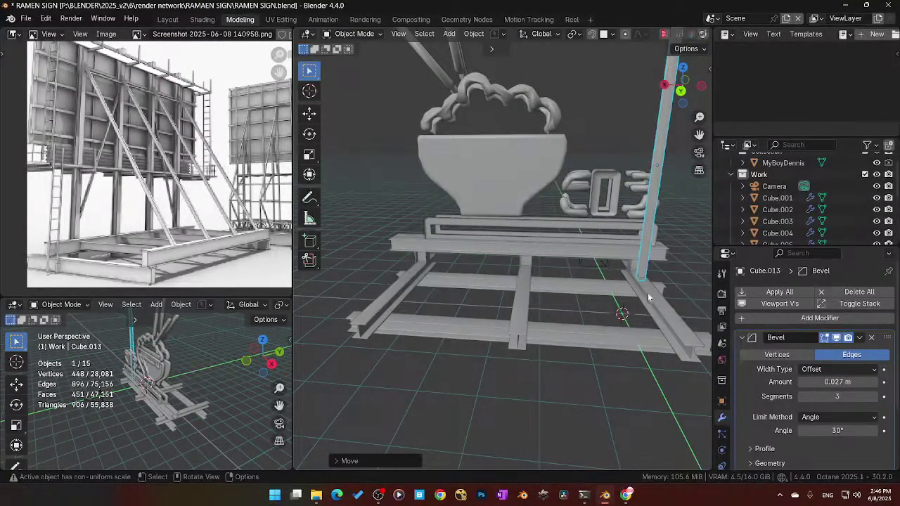
scroll(637, 289, "down", 3)
key("g")
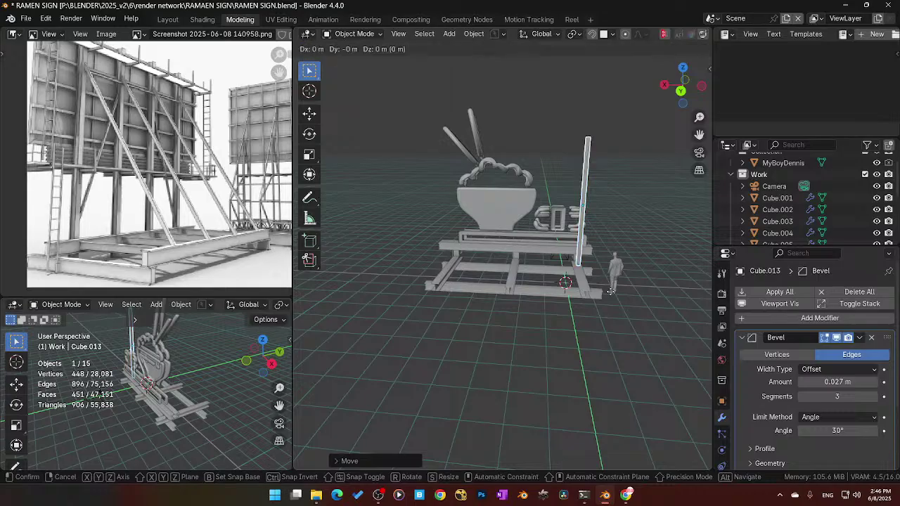
key("x")
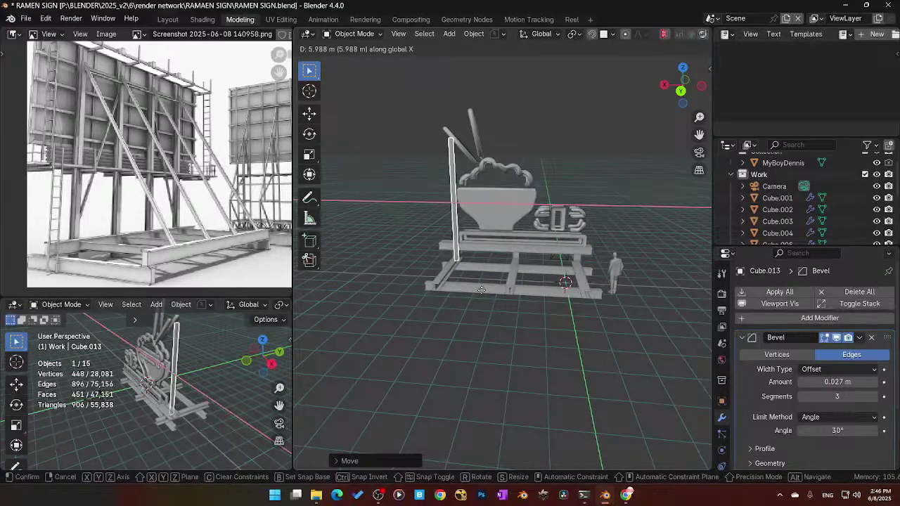
left_click(481, 289)
middle_click_drag(481, 290, 510, 265)
Step: Make a linked duplicate of the end post, offset about -1.16 m along global X
key("shift+d")
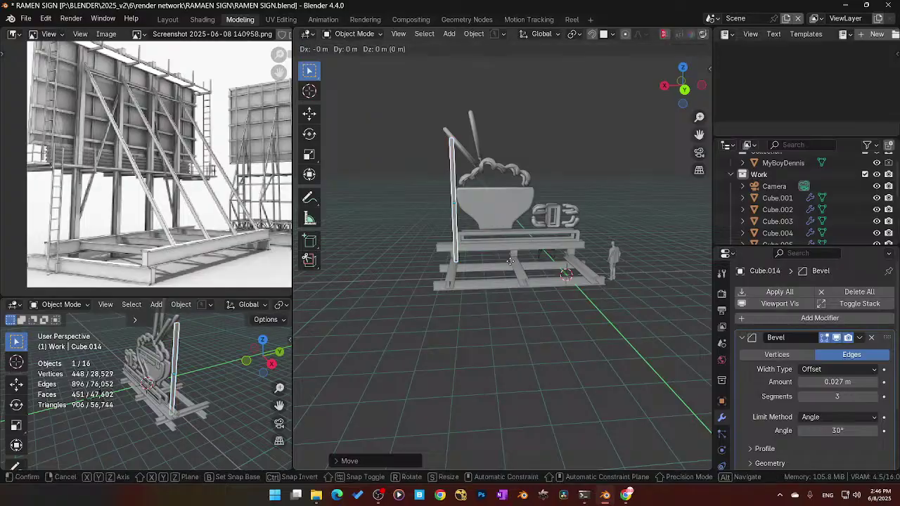
key("x")
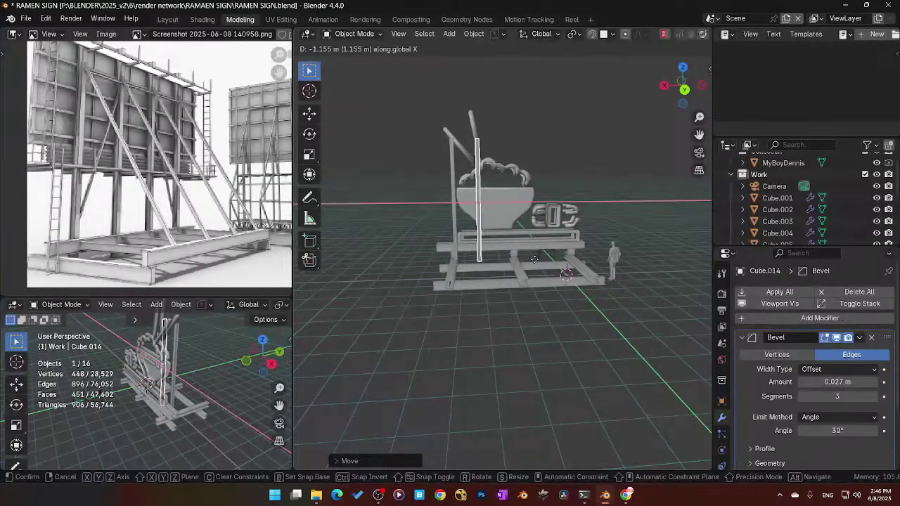
left_click(535, 260)
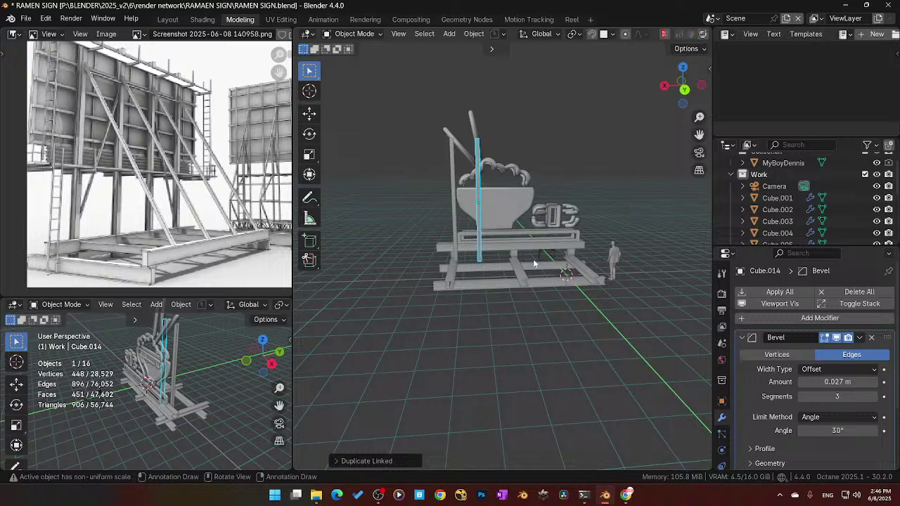
key("shift+d")
key("x")
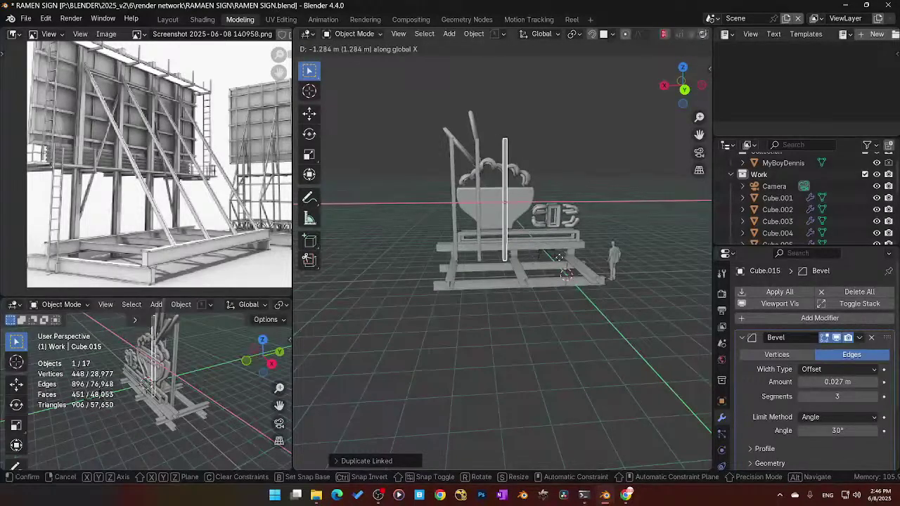
right_click(559, 257)
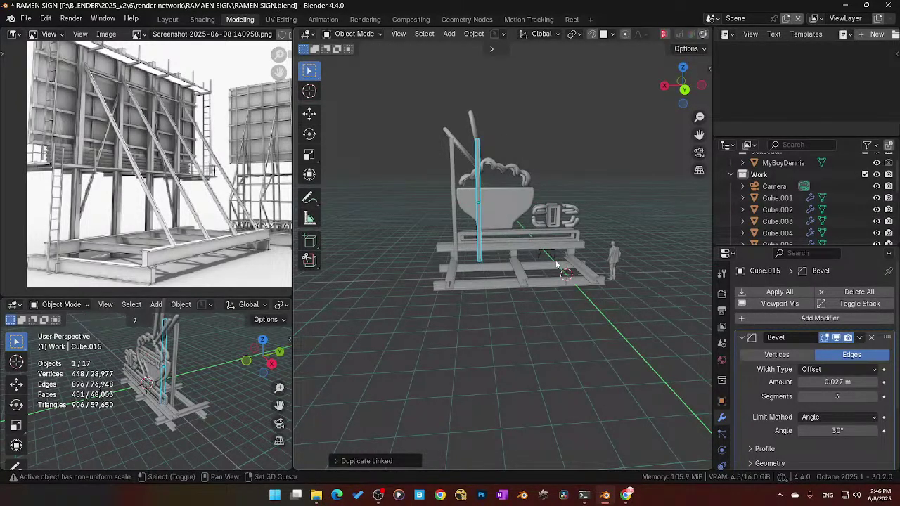
key("alt+d")
right_click(555, 265)
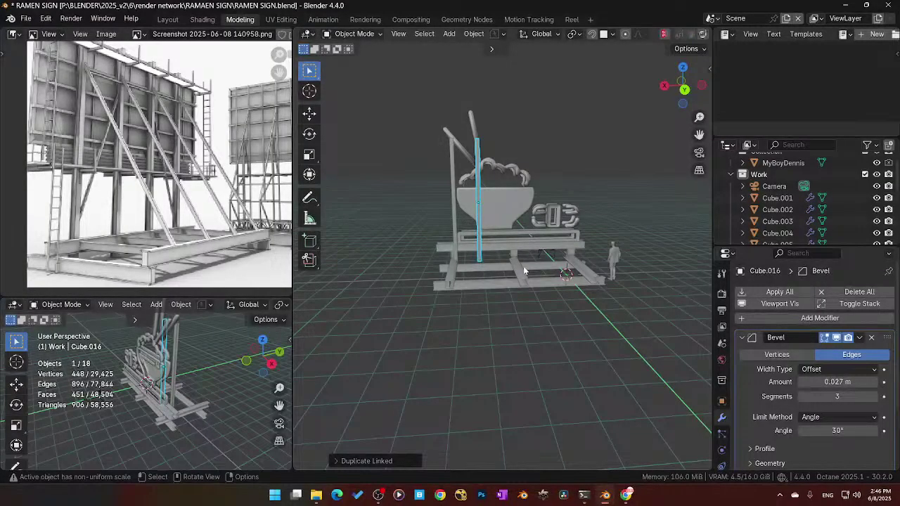
Step: Make a linked duplicate of the second post offset about -1.19 m along X, and repeat it three times to reach the opposite end beam
key("alt+d")
key("x")
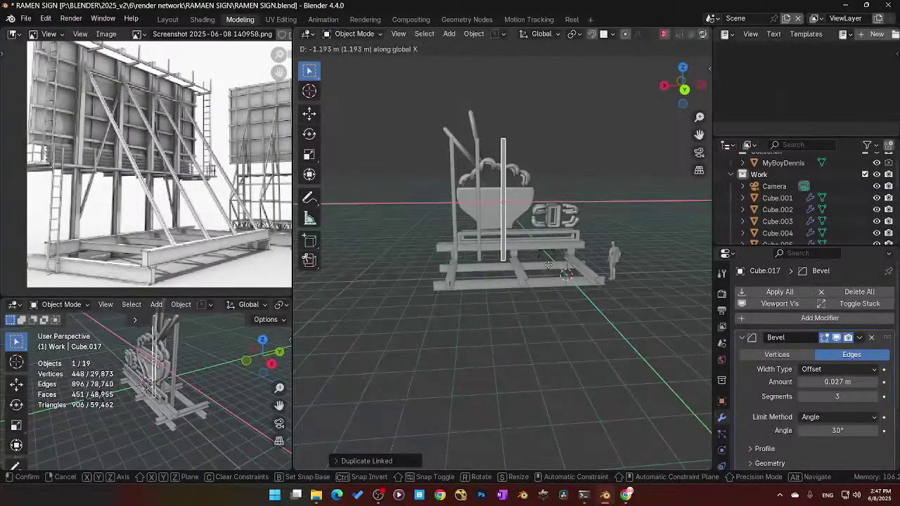
left_click(549, 266)
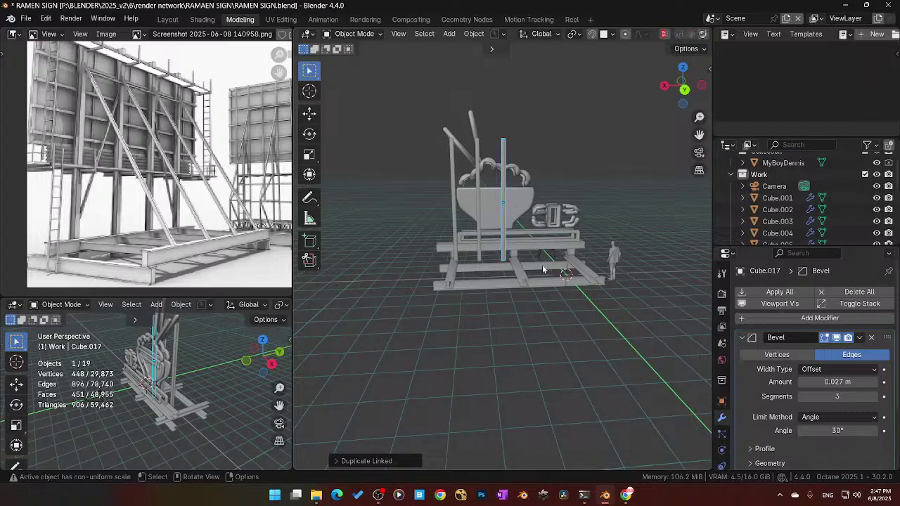
key("shift+r")
key("shift+r")
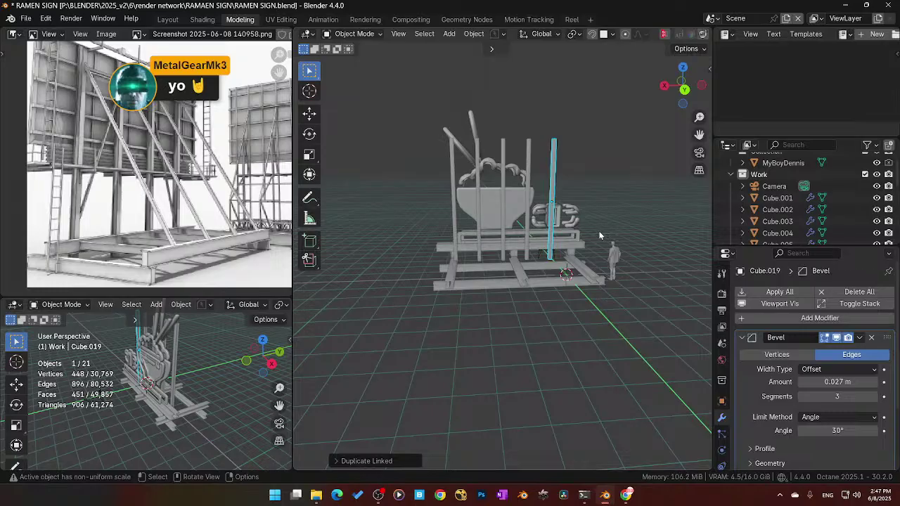
key("shift+r")
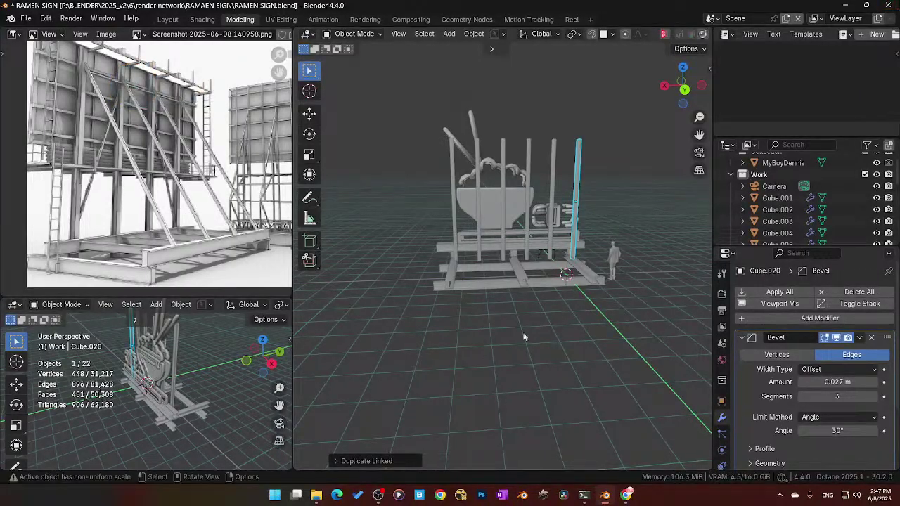
Step: Duplicate the third upright post in place and rotate the copy 90° about Y to make a horizontal crossbar
mouse_move(525, 337)
middle_mouse_down()
mouse_move(489, 299)
mouse_move(539, 350)
mouse_move(598, 363)
mouse_move(565, 319)
mouse_move(524, 337)
mouse_move(523, 352)
mouse_move(541, 342)
middle_mouse_up()
scroll(515, 319, "up", 5)
left_click(520, 226)
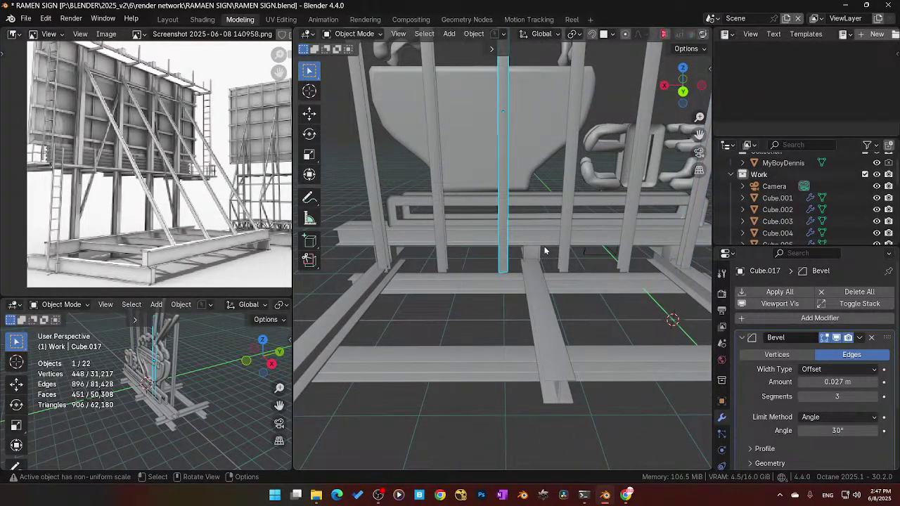
key("shift+d")
key("y")
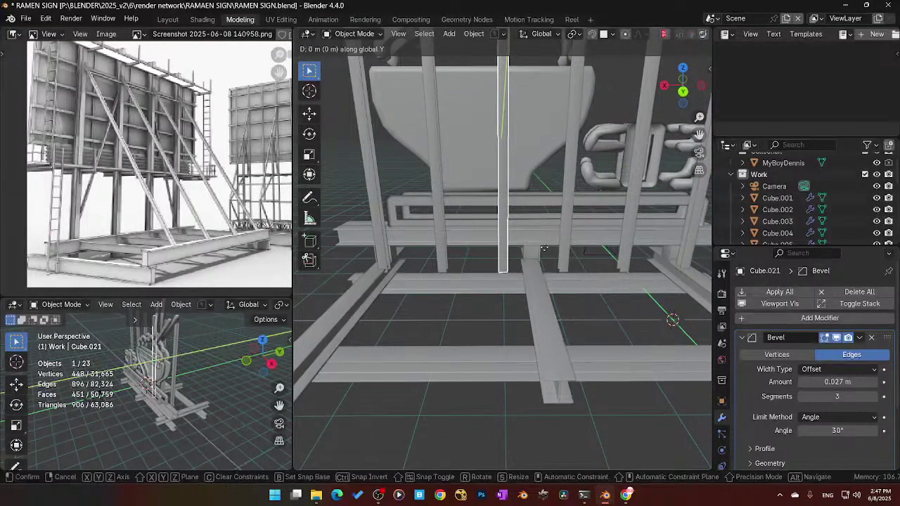
left_click(544, 247)
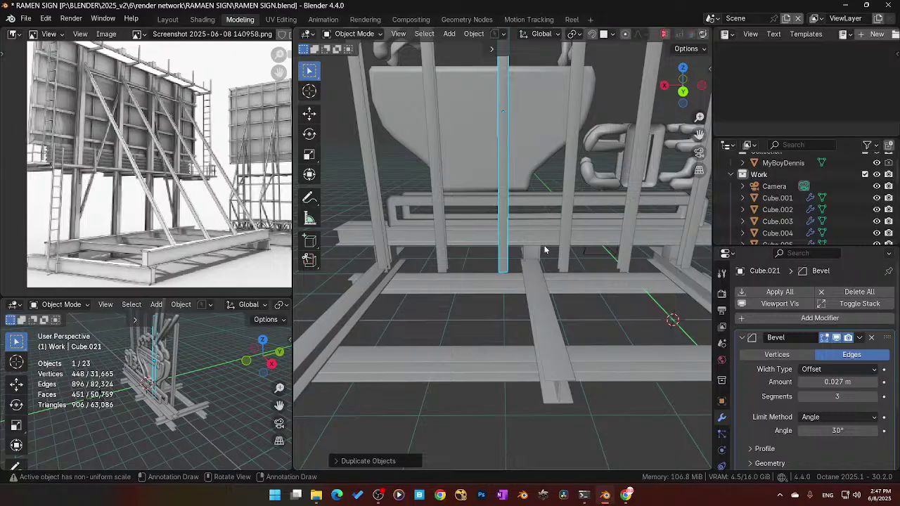
type("ry90")
key("Return")
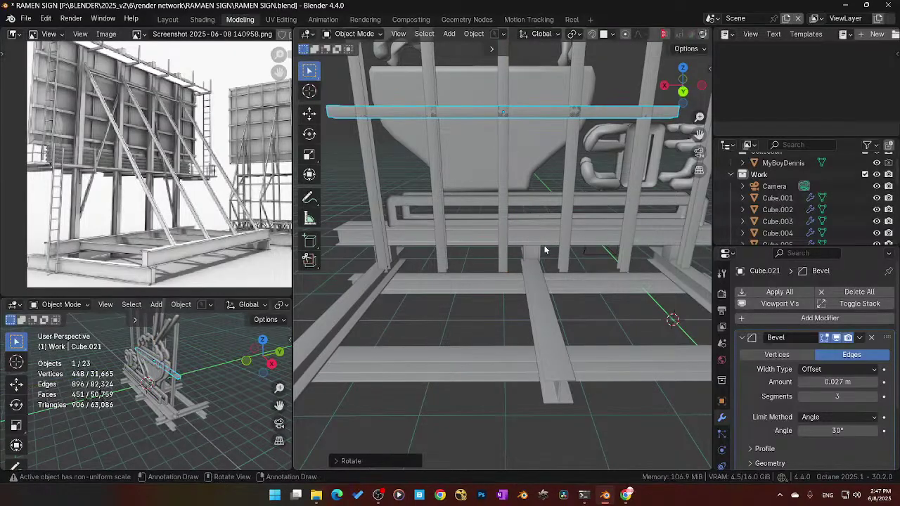
Step: Move the horizontal crossbar along global Y to the rear side of the upright posts
middle_click_drag(435, 246, 516, 251)
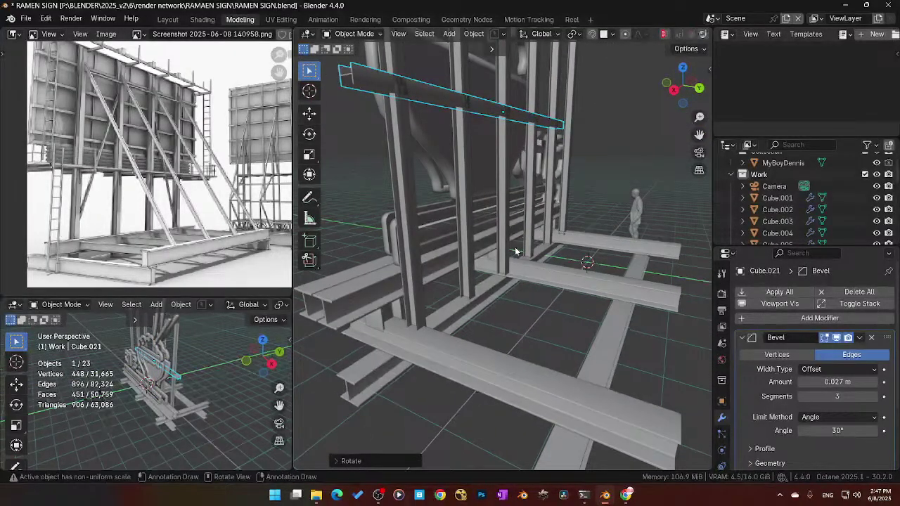
key("g")
key("x")
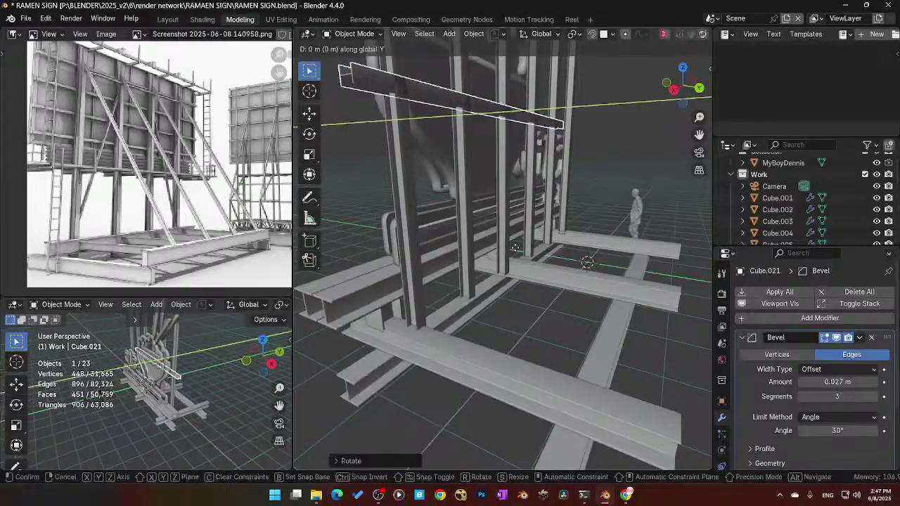
left_click(538, 258)
Step: Stretch the horizontal crossbar along global X to about 1.14 times its length
middle_click_drag(538, 259, 379, 220)
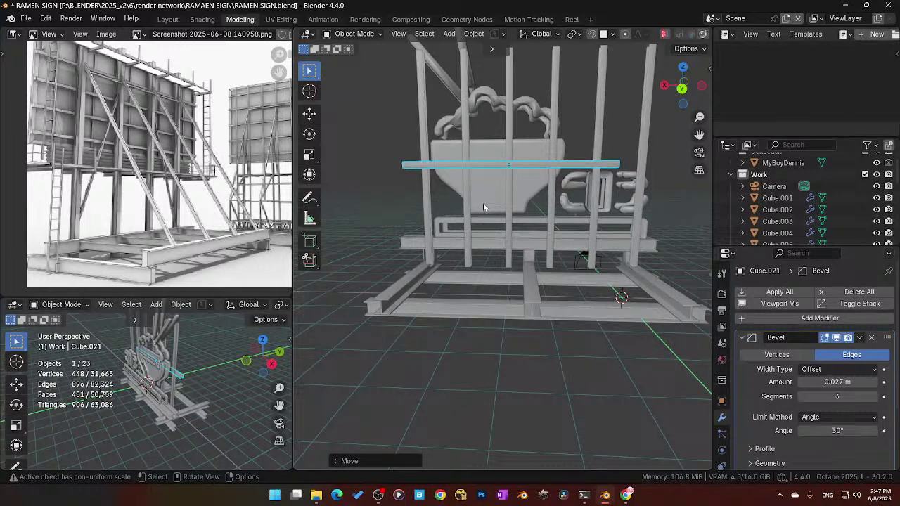
key("s")
key("x")
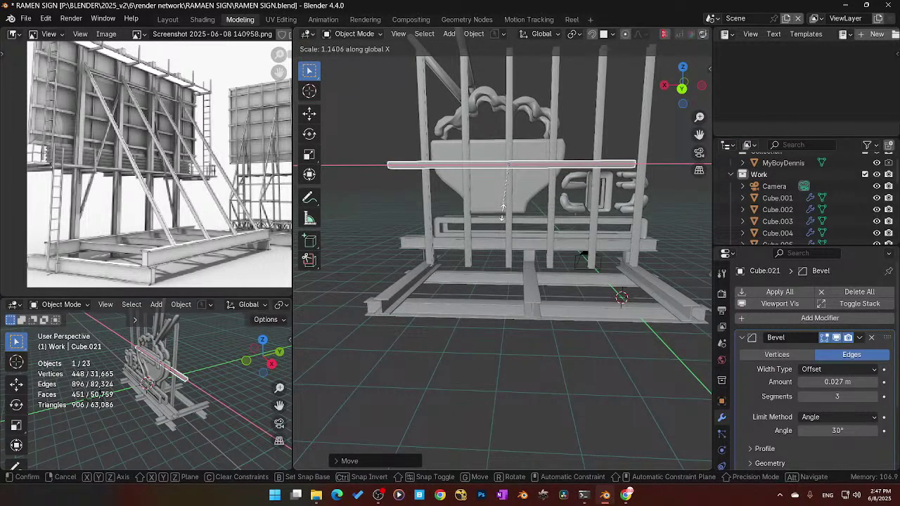
left_click(501, 215)
Step: Shift the crossbar along global X so it spans all the upright posts, and apply its scale
key("g")
key("x")
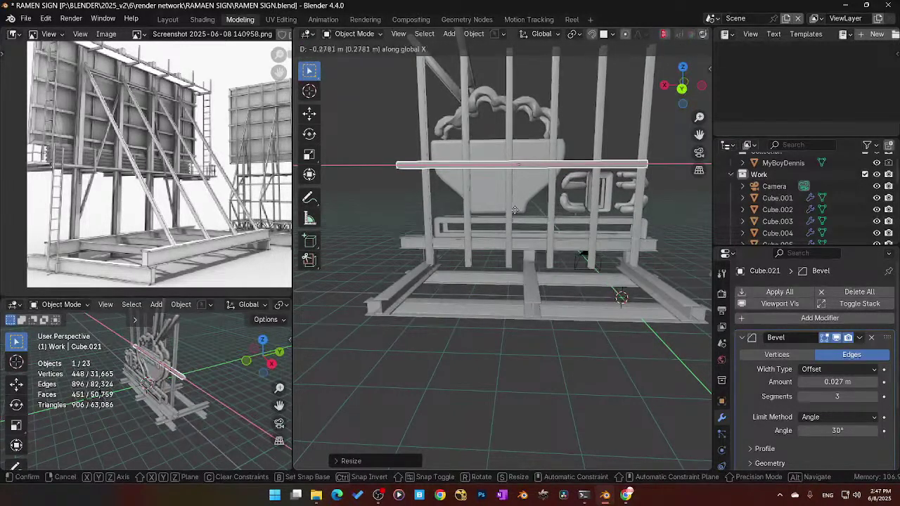
left_click(521, 211)
key("ctrl+a")
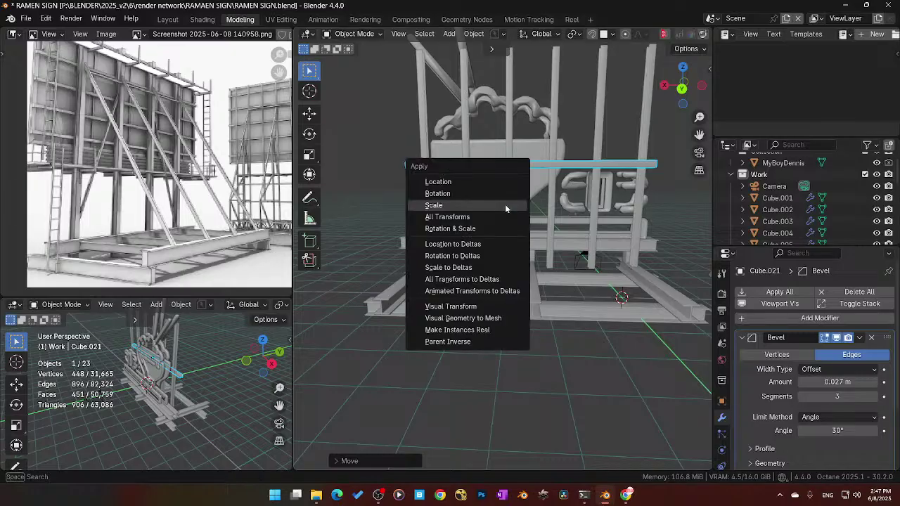
left_click(504, 206)
Step: Make a linked duplicate of the crossbar about 1.3 m lower along global Z, and repeat it once for a third crossbar
middle_click_drag(502, 206, 558, 223)
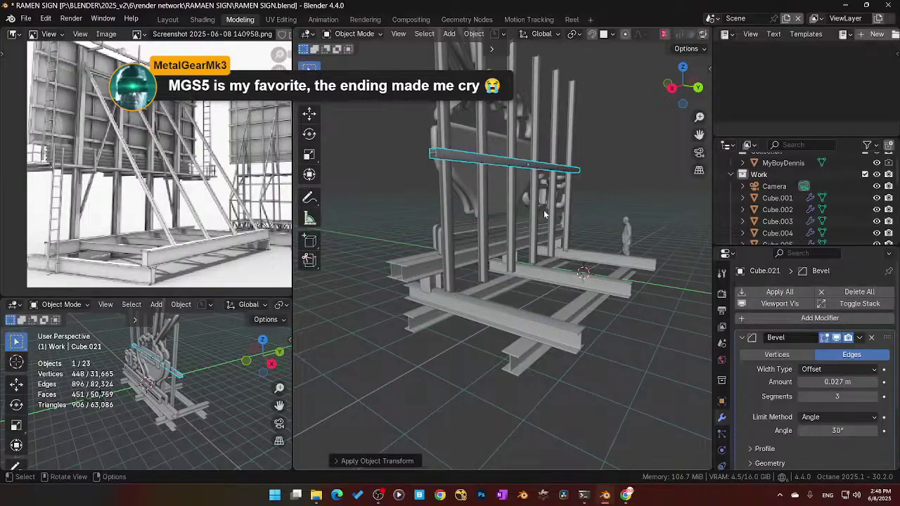
middle_click_drag(545, 215, 523, 212)
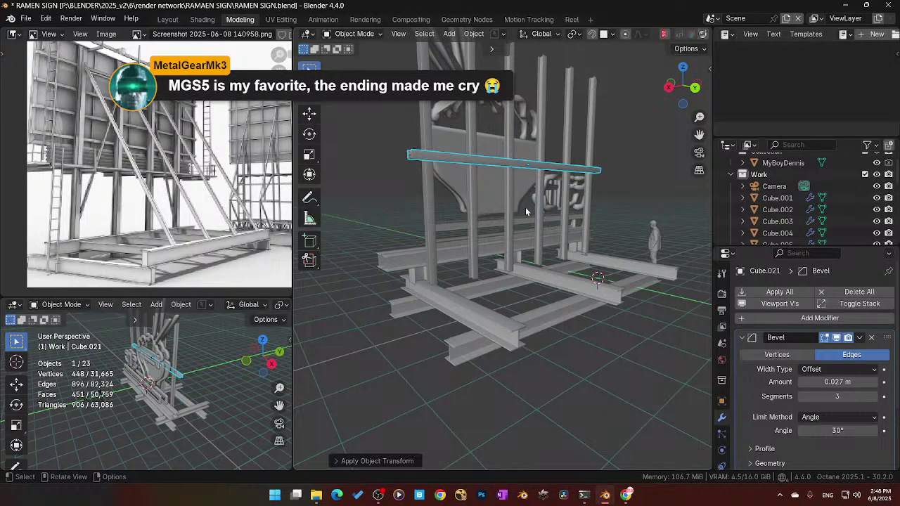
middle_click_drag(527, 193, 560, 202)
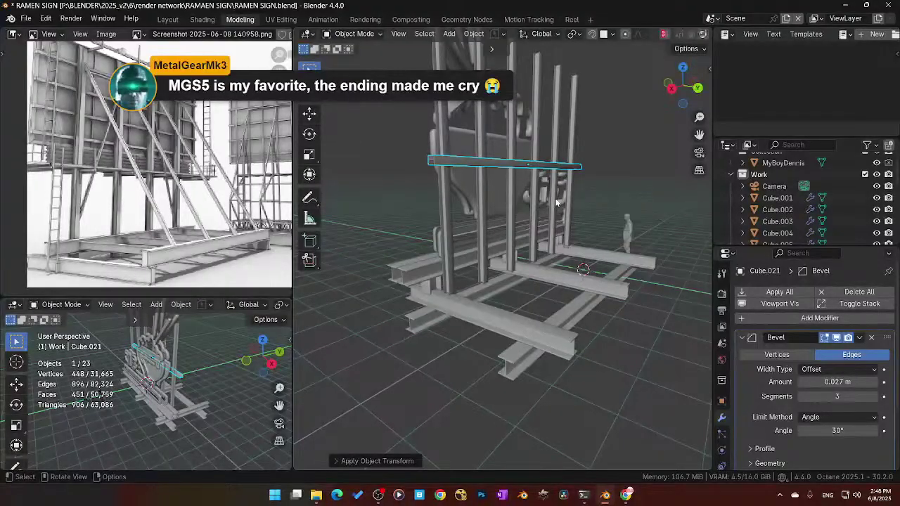
key("shift+d")
key("z")
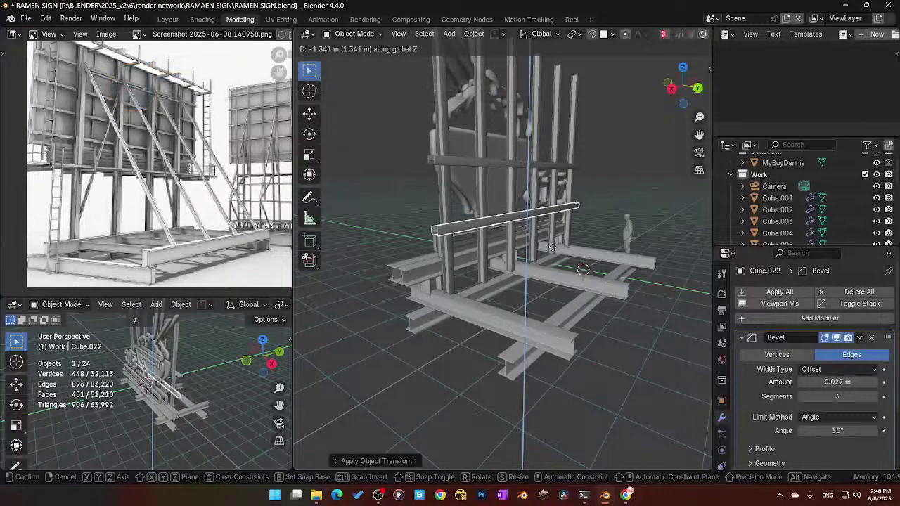
left_click(552, 246)
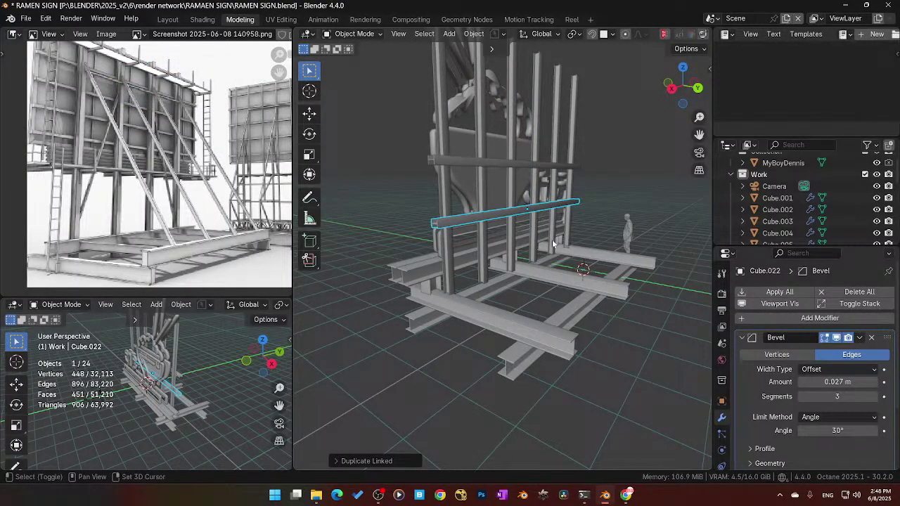
key("shift+r")
middle_click_drag(554, 243, 480, 267)
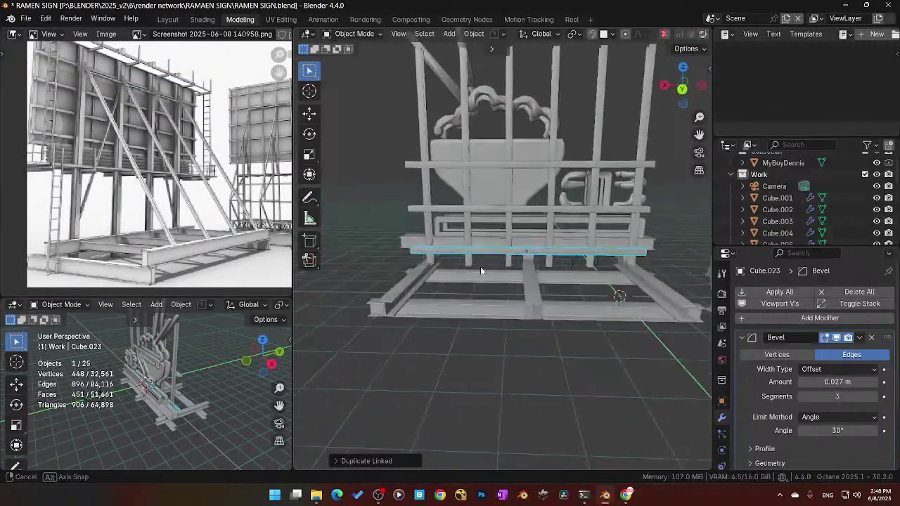
Step: Raise the middle crossbar about 0.16 m along global Z
middle_click_drag(506, 211, 524, 220)
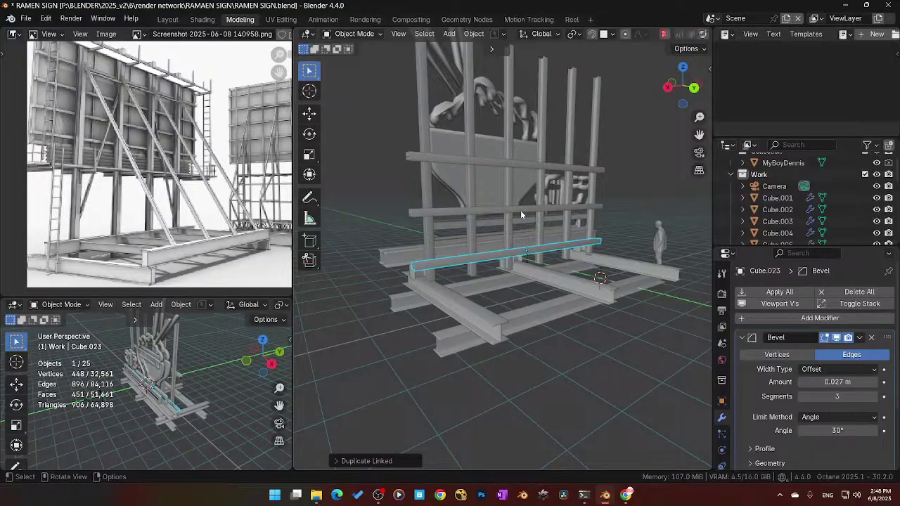
left_click(521, 212)
key("g")
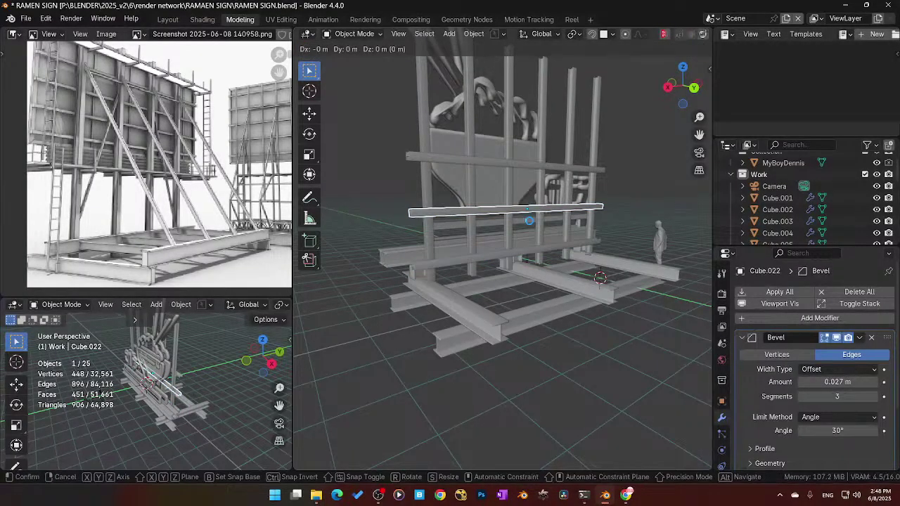
key("z")
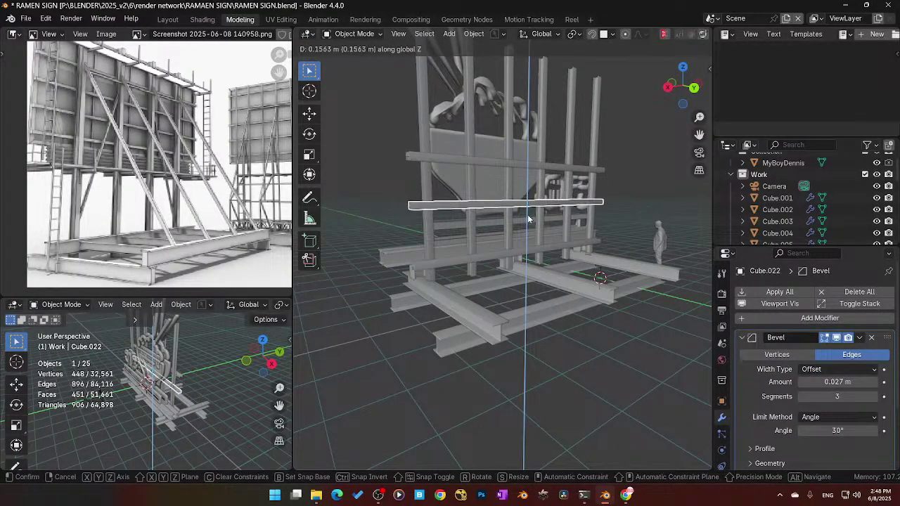
left_click(527, 215)
Step: Make a linked duplicate of the uppermost crossbar about 1.4 m higher along global Z, and repeat it once up to the post tops
middle_click_drag(527, 215, 474, 212)
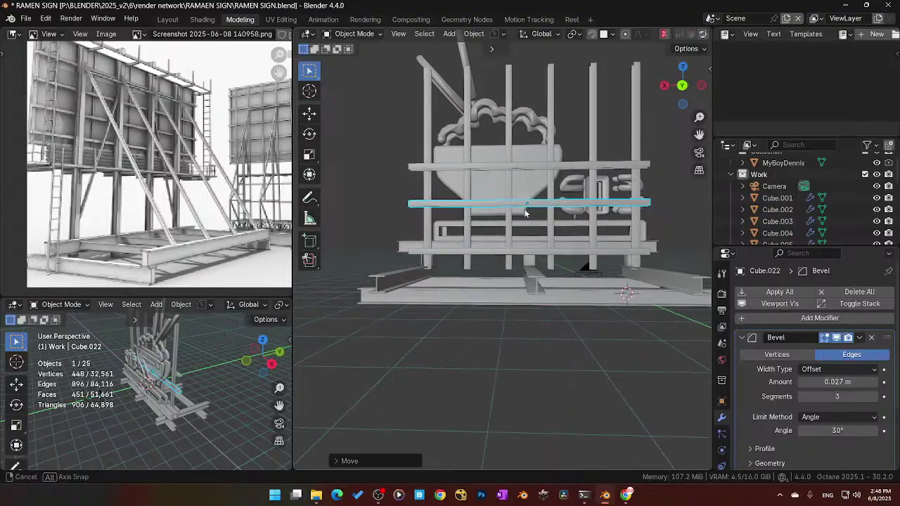
left_click(536, 165)
middle_click_drag(535, 166, 557, 188)
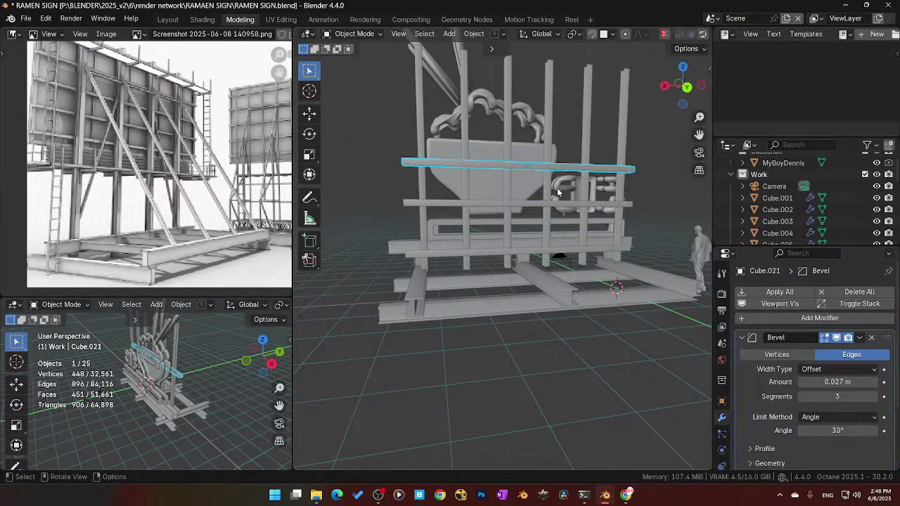
key("shift+d")
key("z")
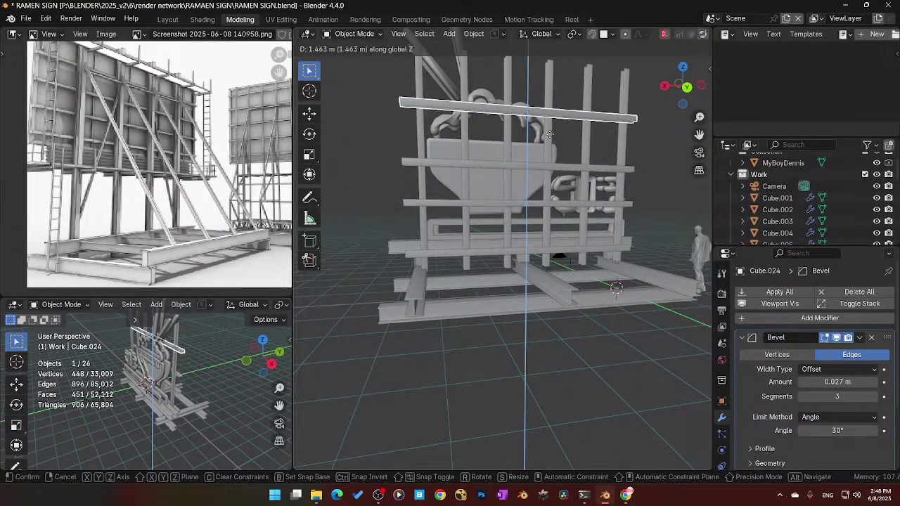
left_click(551, 139)
middle_click_drag(564, 187, 543, 195)
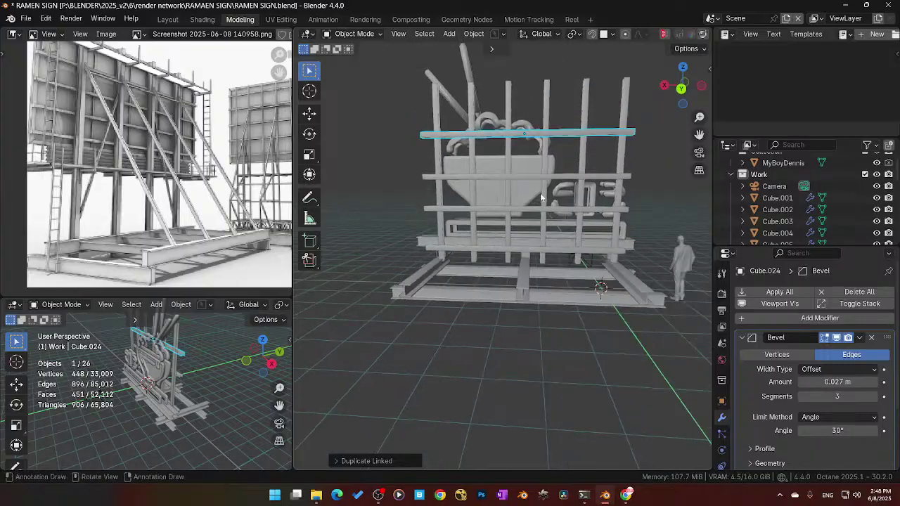
scroll(544, 195, "down", 2)
key("shift+r")
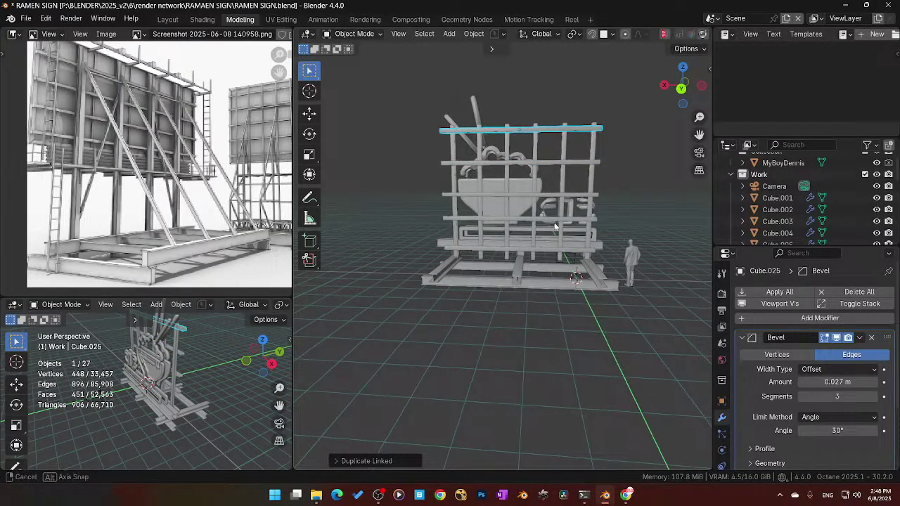
Step: Duplicate the rear lower base beam and raise the copy along global Z above the perpendicular base beams
middle_click_drag(542, 215, 507, 312)
left_click(507, 311)
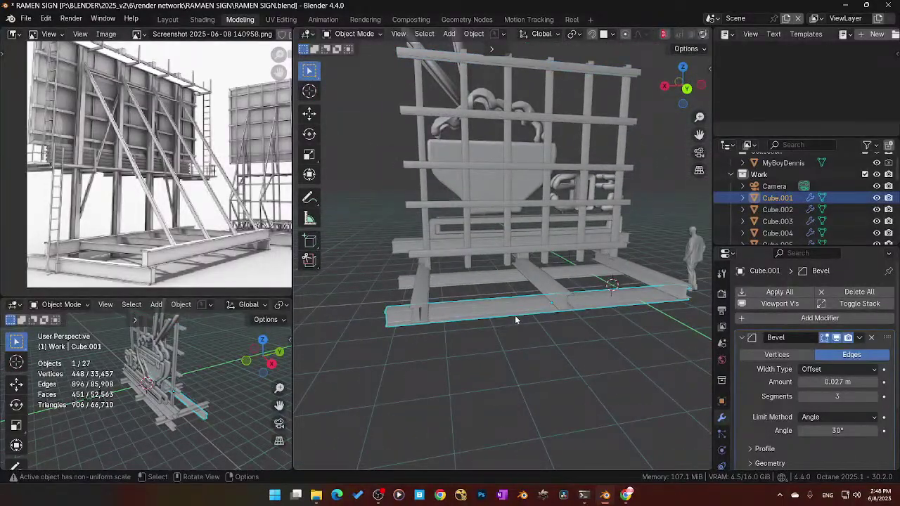
key("shift+d")
key("z")
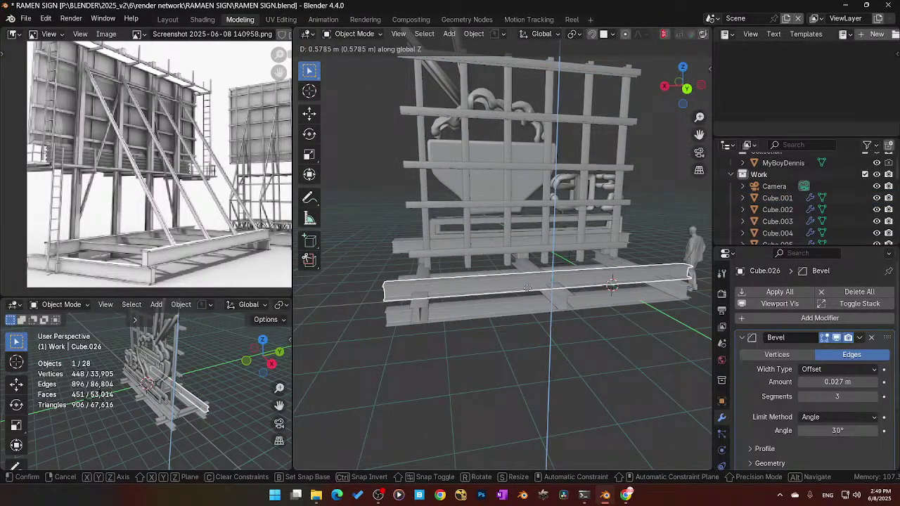
left_click(527, 279)
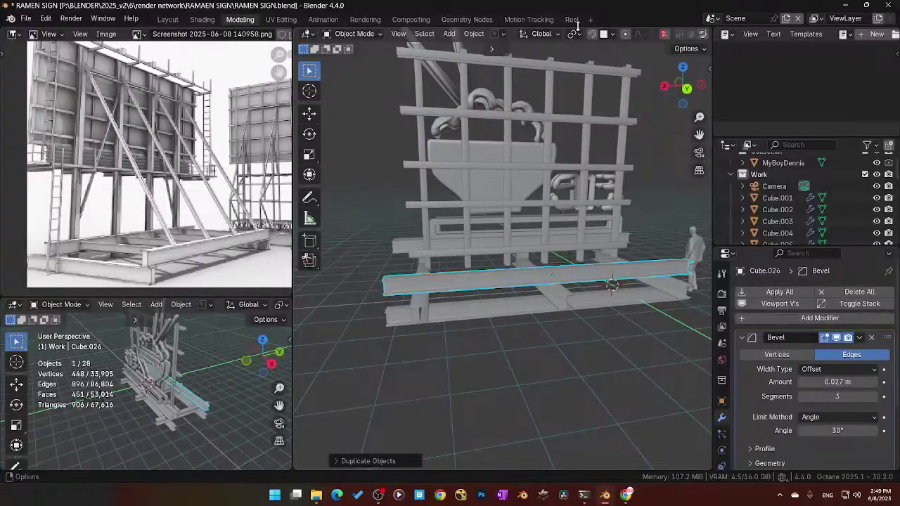
Step: Try to snap the copied beam along global Z onto the base beams below using face snapping
left_click(609, 34)
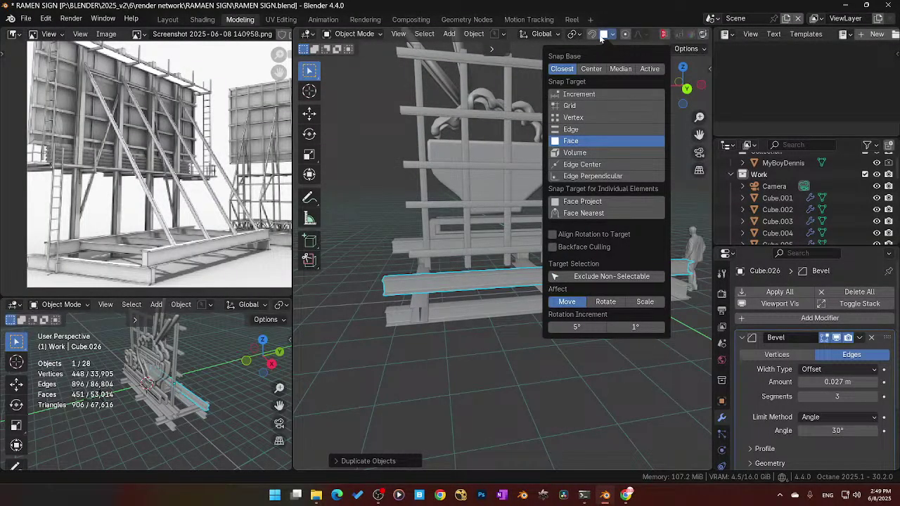
left_click(591, 34)
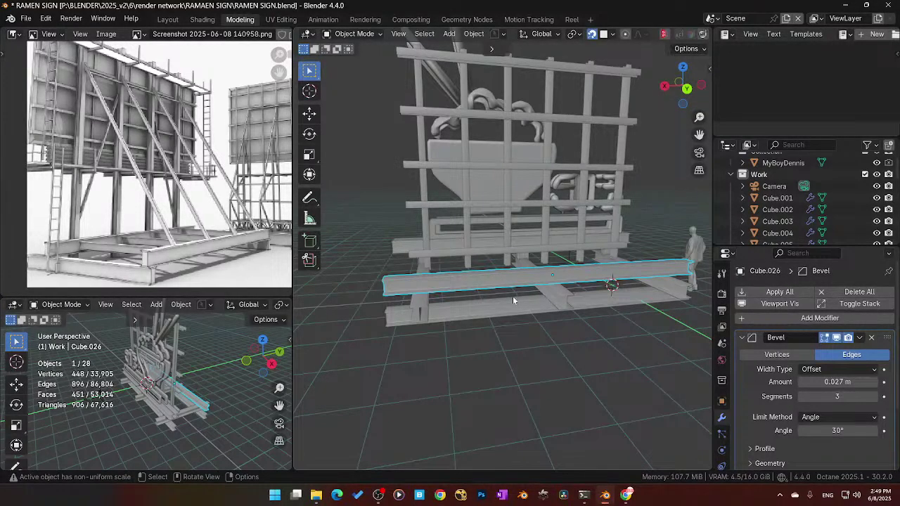
middle_click_drag(512, 296, 559, 270)
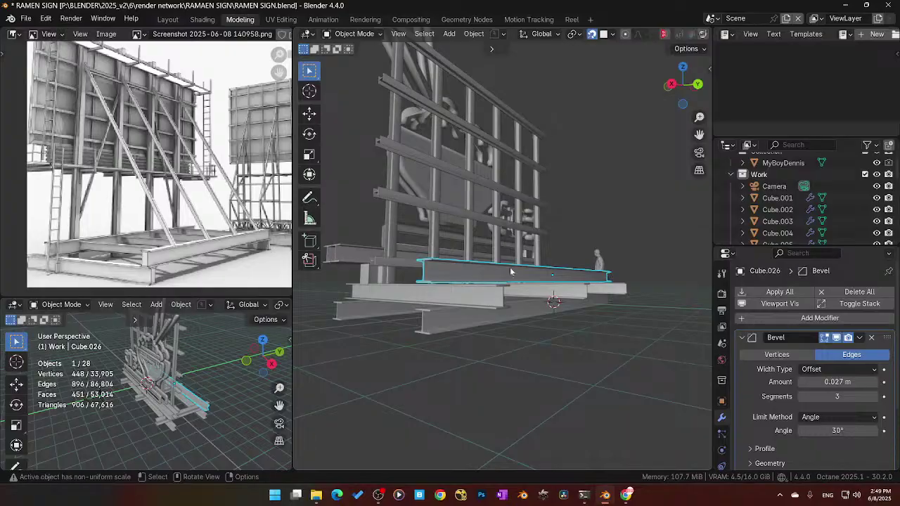
key("g")
key("z")
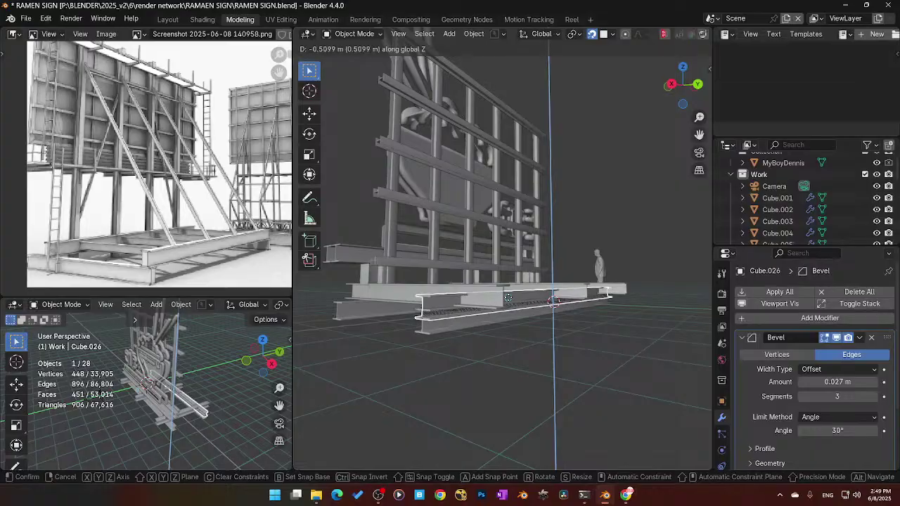
left_click(517, 259)
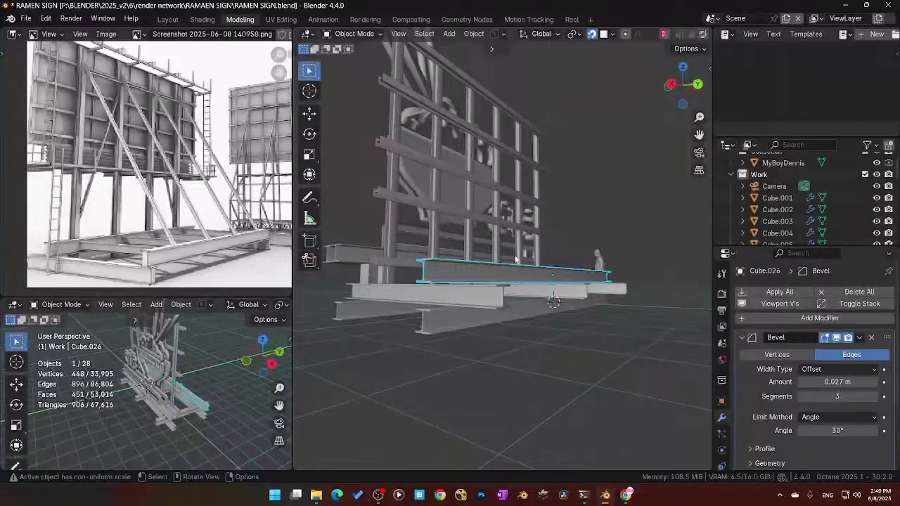
Step: Apply the copied beam's scale and fine-tune its height along global Z to rest on the perpendicular base beams
middle_click_drag(527, 291, 541, 281)
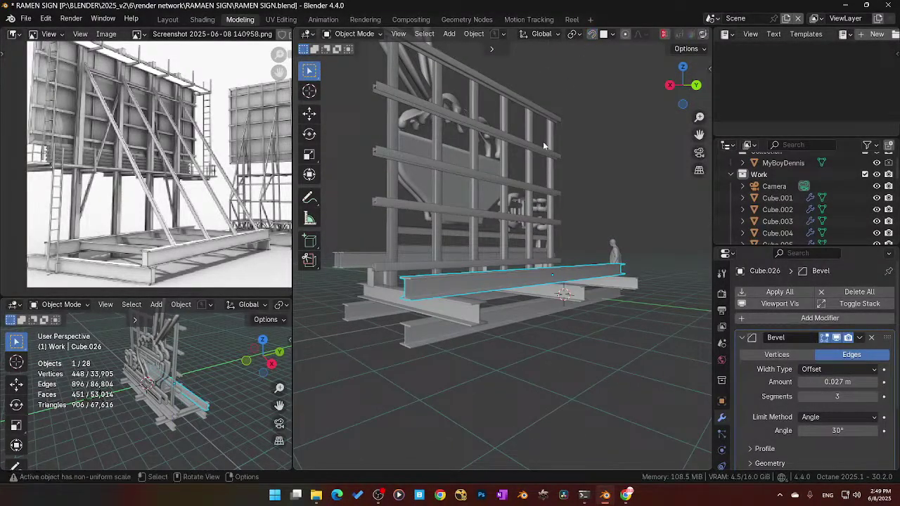
key("ctrl+a")
left_click(483, 284)
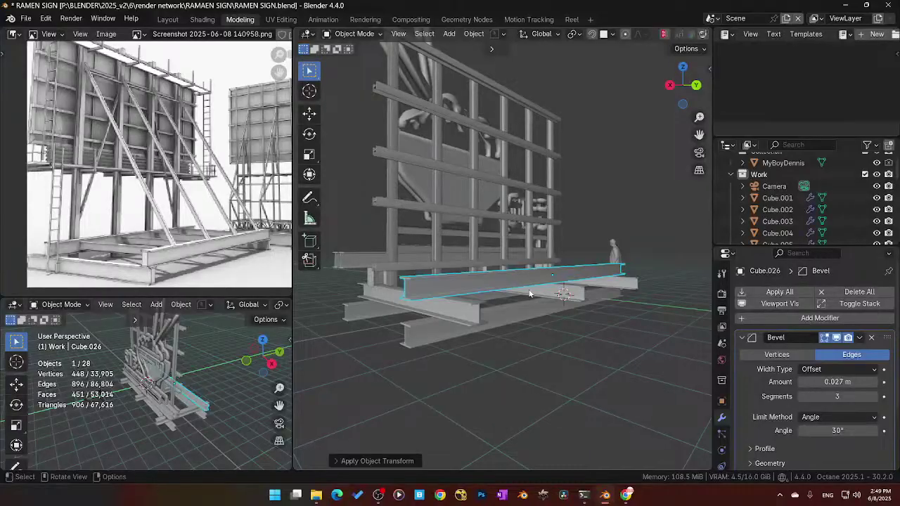
middle_click_drag(485, 282, 549, 284)
key("g")
key("z")
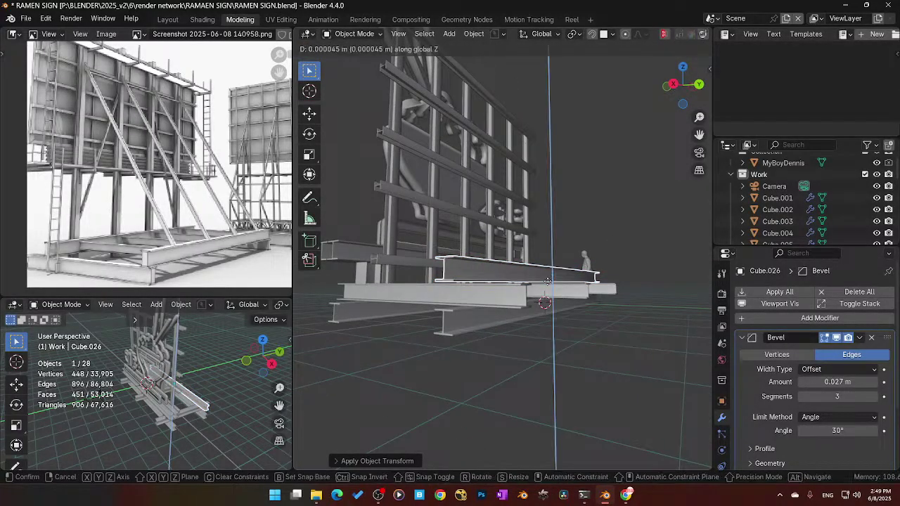
left_click(547, 287)
Step: Make a linked duplicate of the third upright post and move it along global Y to the rear base beam
middle_click_drag(547, 287, 503, 326)
scroll(495, 324, "up", 3)
scroll(494, 327, "down", 2)
scroll(502, 309, "down", 3)
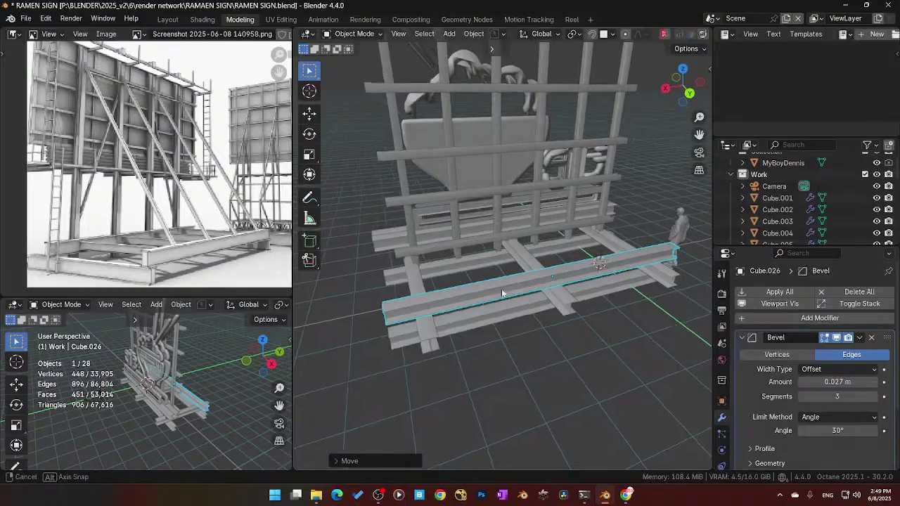
middle_click_drag(502, 293, 551, 186)
left_click(510, 149)
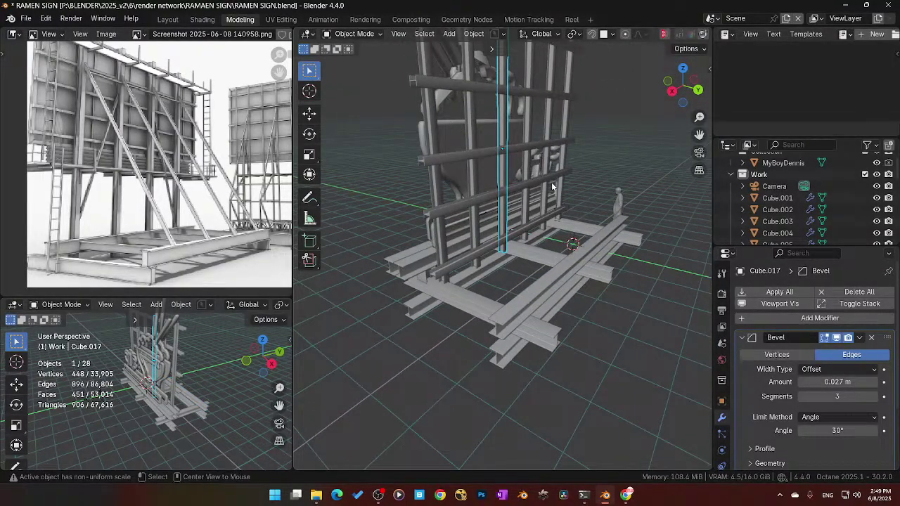
key("shift+d")
key("y")
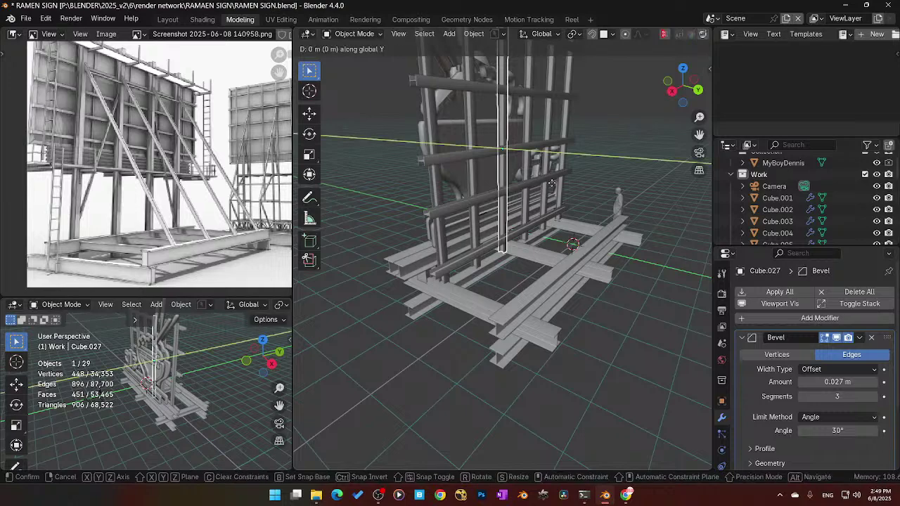
left_click(626, 222)
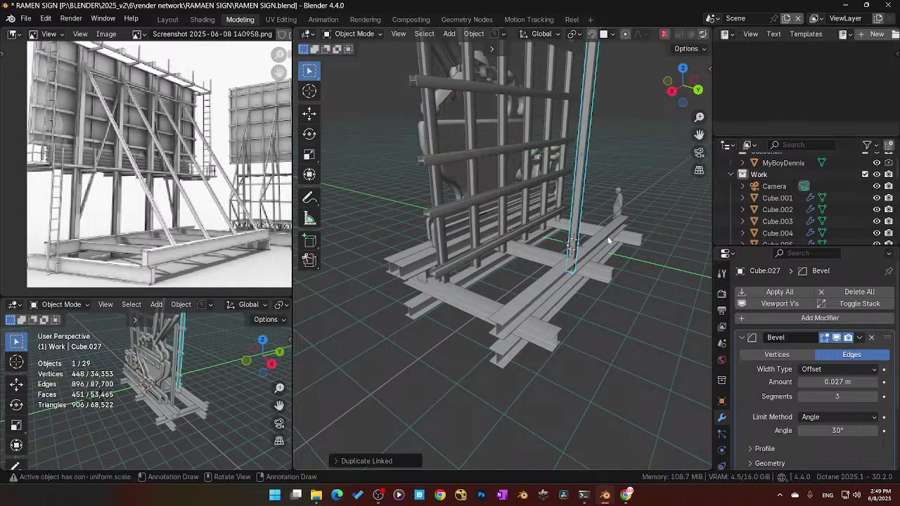
Step: Switch the main 3D viewport to quad view to see the rear post from orthographic angles
mouse_move(608, 237)
middle_mouse_down()
mouse_move(576, 264)
mouse_move(621, 241)
mouse_move(619, 249)
middle_mouse_up()
scroll(567, 325, "up", 3)
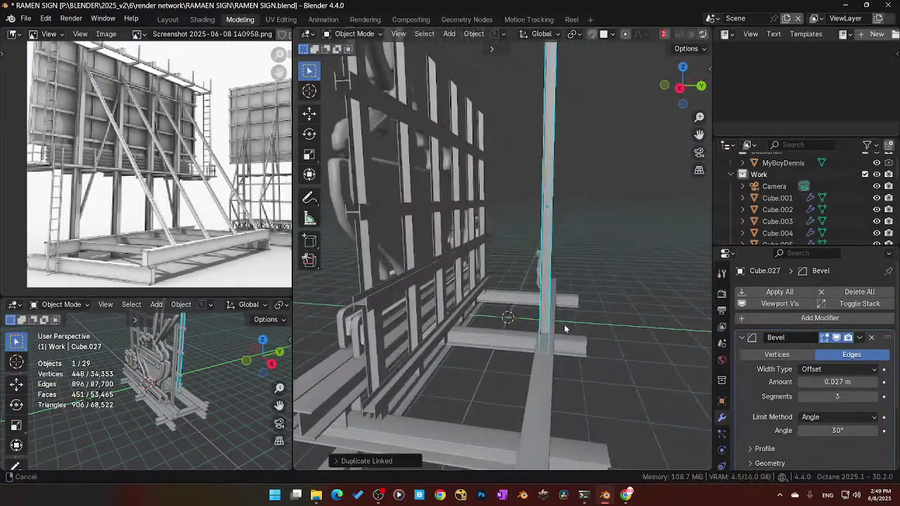
key("ctrl+alt+q")
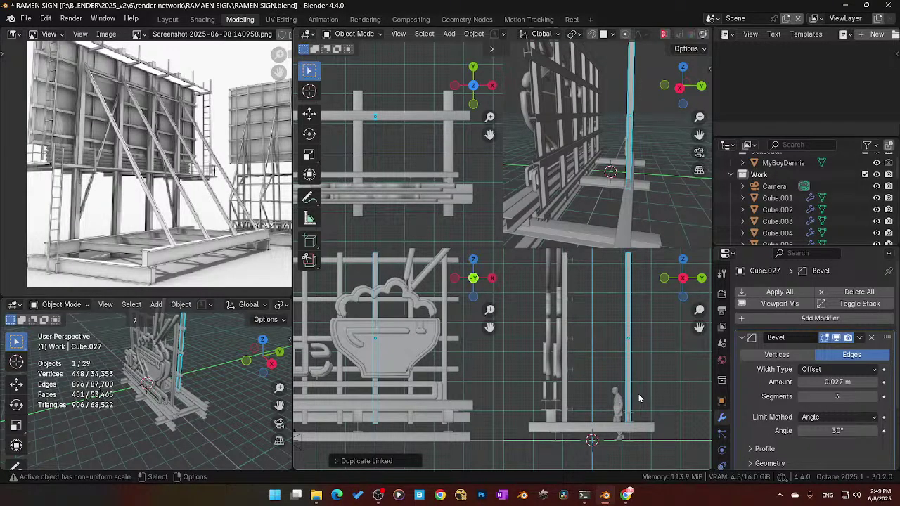
key("ctrl+Tab")
left_click(714, 395)
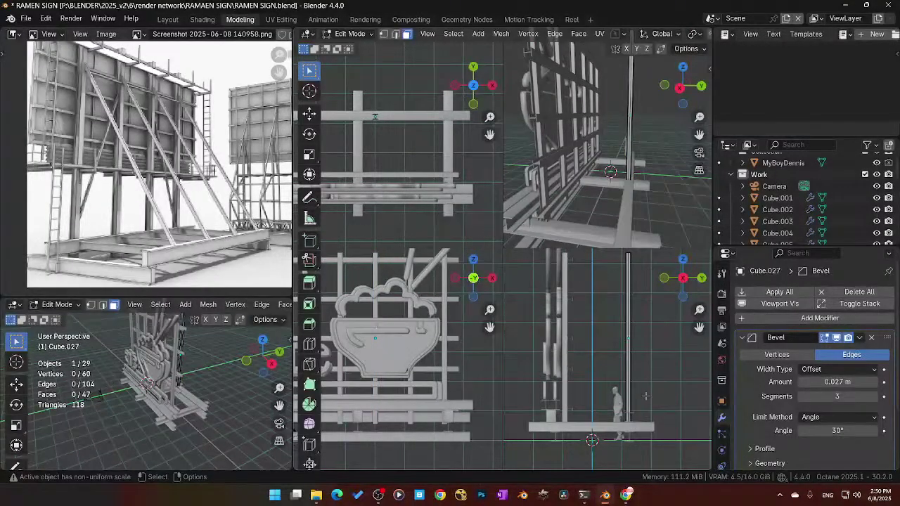
key("a")
key("g")
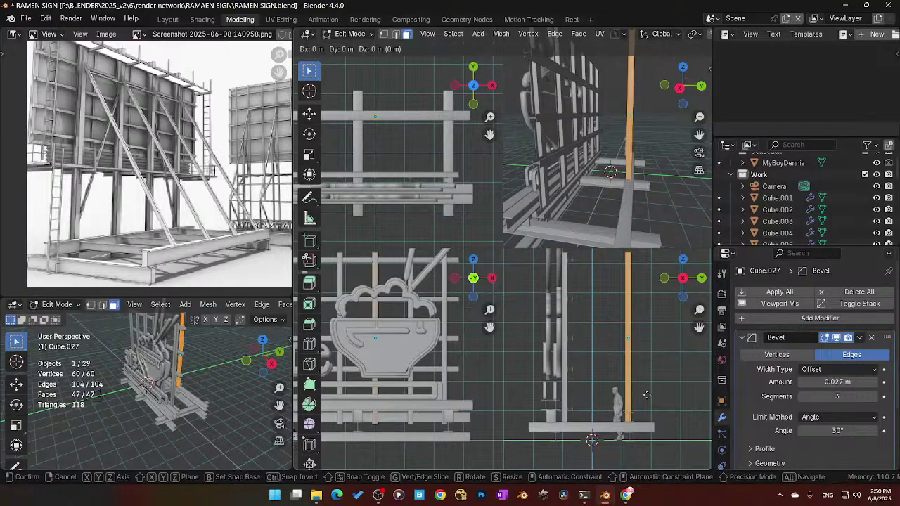
key("z")
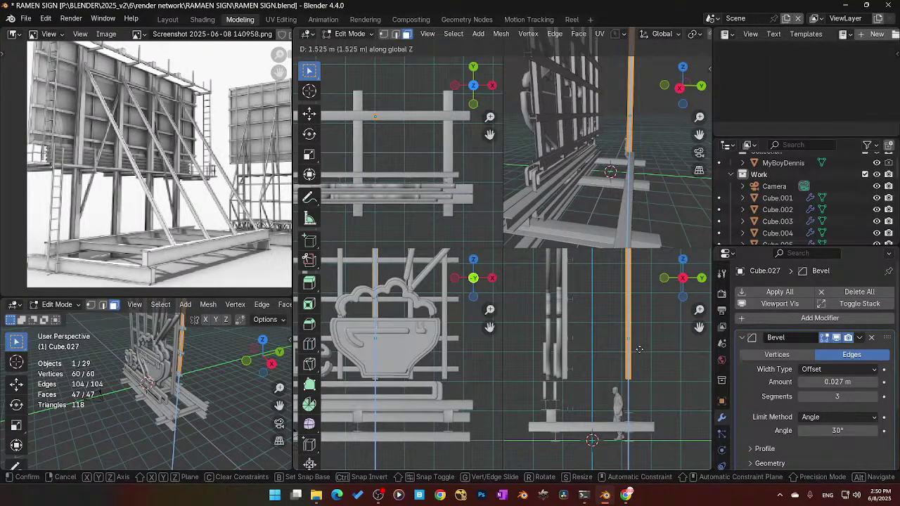
right_click(641, 322)
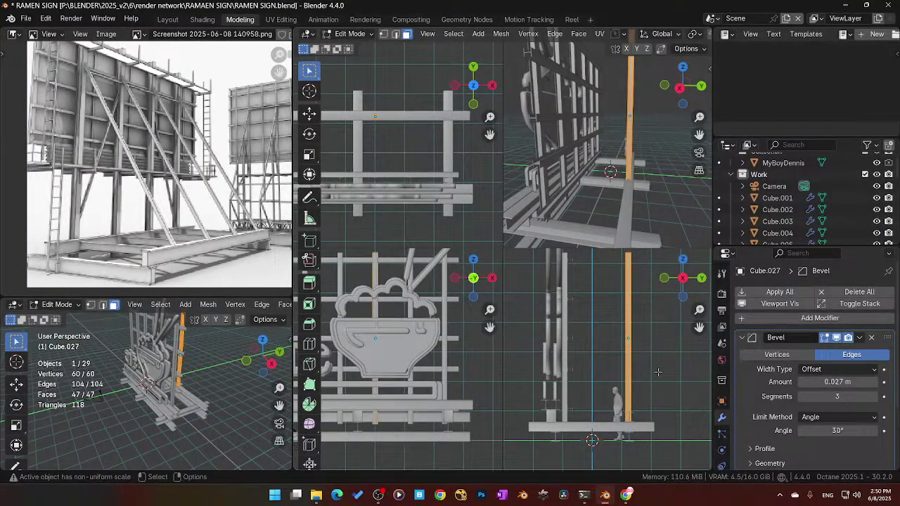
key("alt+a")
key("ctrl+Tab")
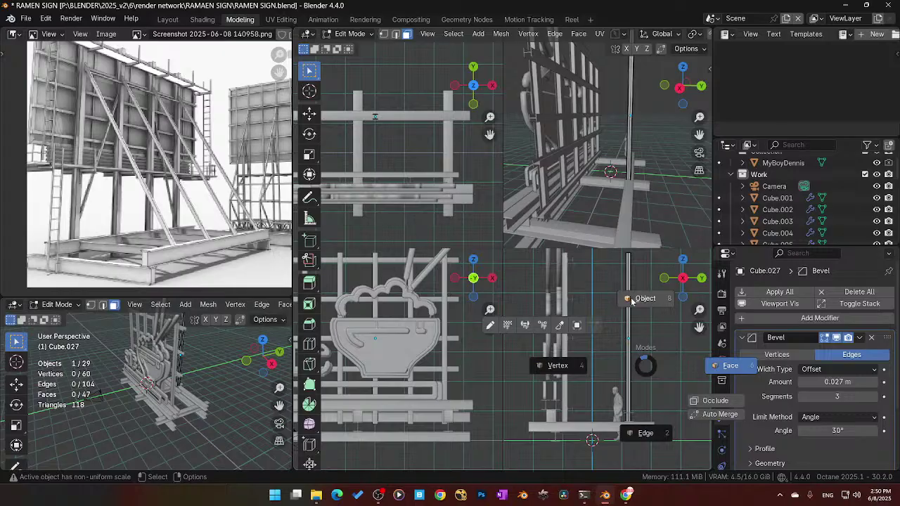
left_click(631, 338)
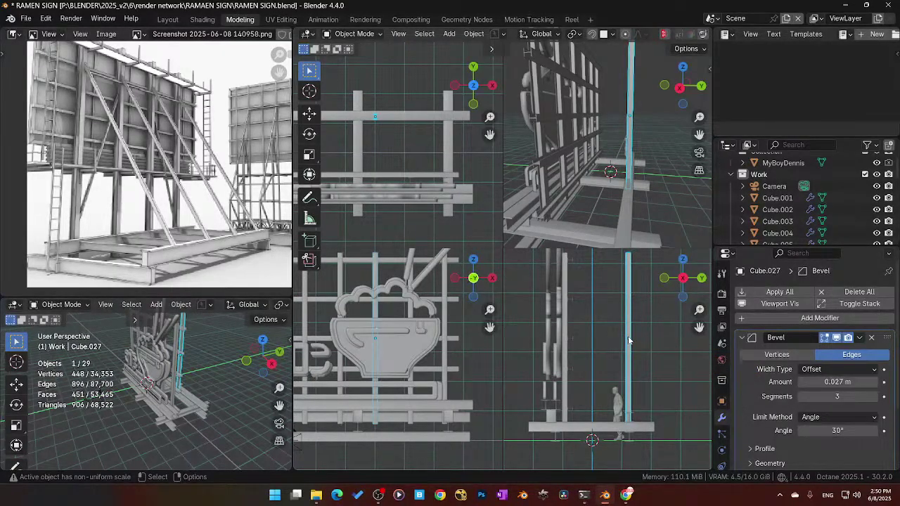
Step: Separate all of the rear post's mesh into its own object and select that new object in Object Mode
key("ctrl+Tab")
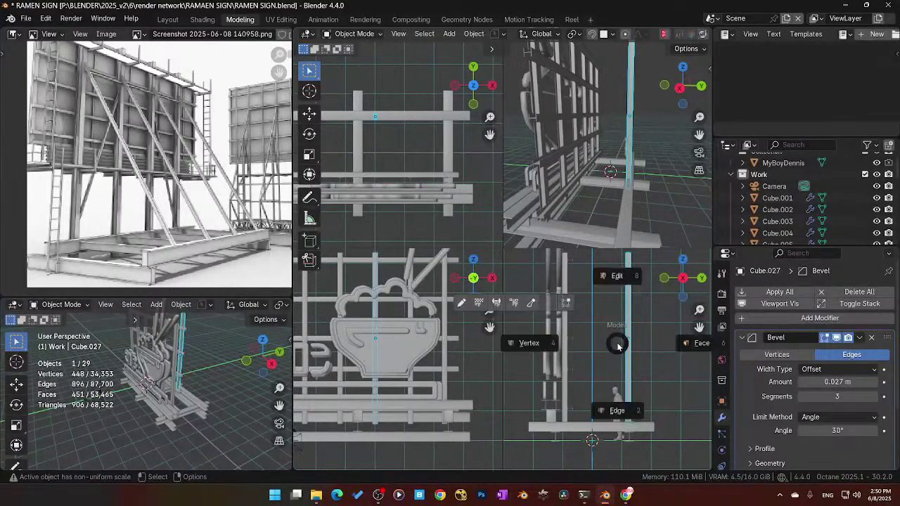
left_click(639, 346)
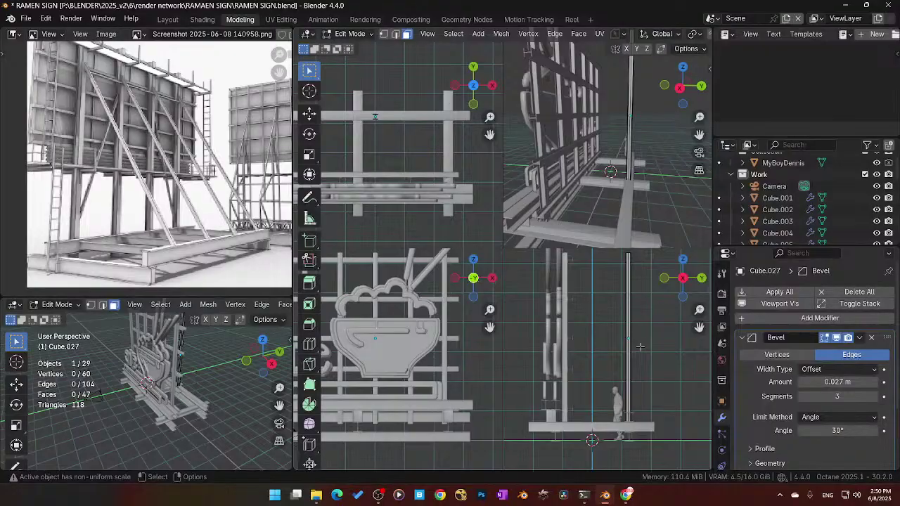
key("a")
key("p")
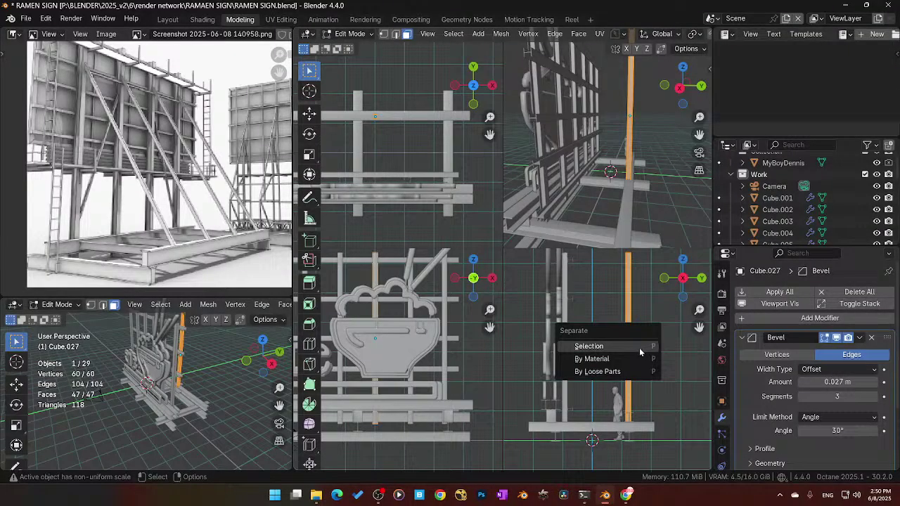
left_click(638, 347)
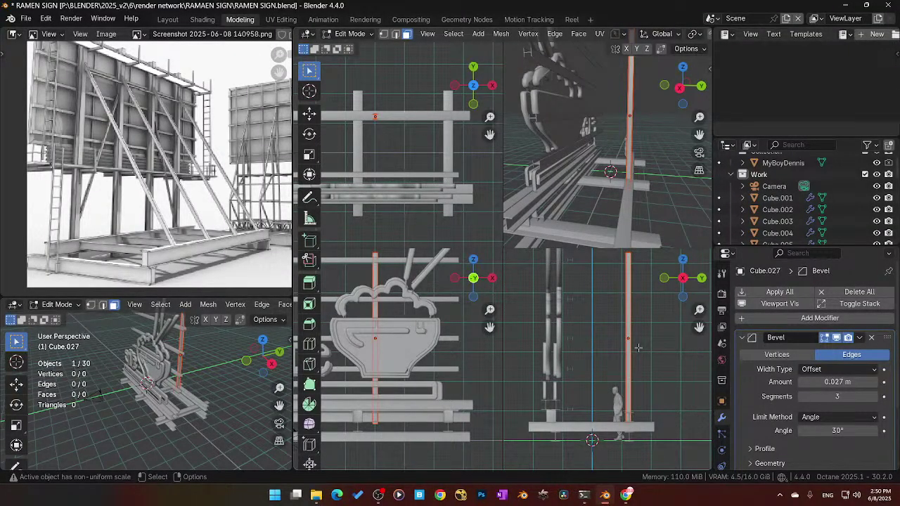
key("ctrl+Tab")
left_click(627, 324)
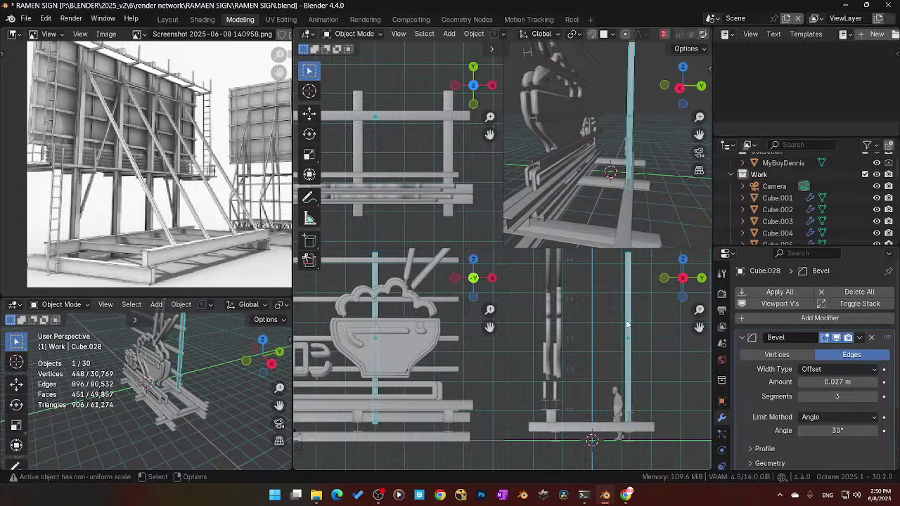
Step: Move the separated post's whole mesh up along global Z in Edit Mode so its base meets the object origin
key("ctrl+Tab")
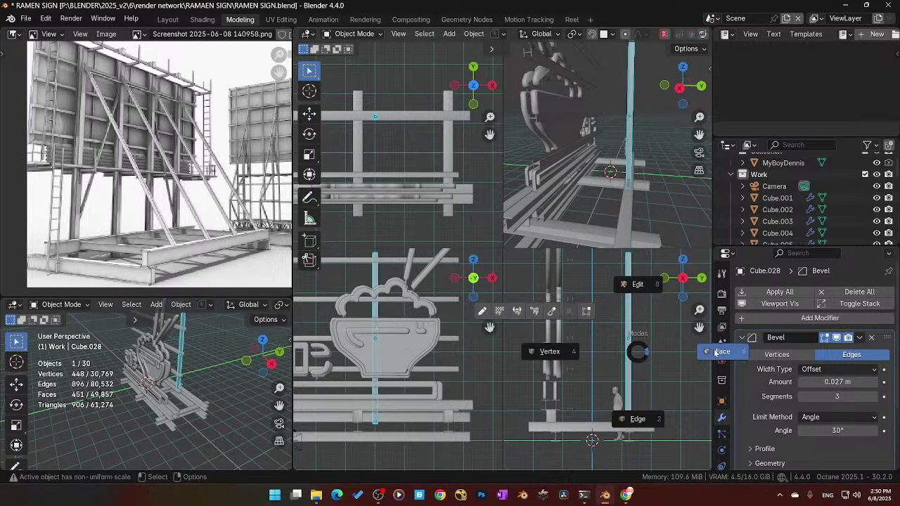
left_click(647, 370)
key("a")
key("g")
key("z")
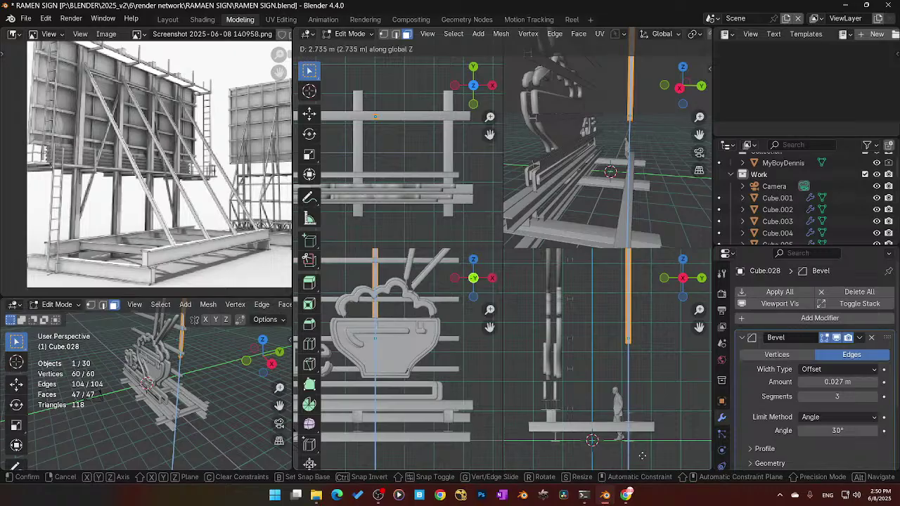
left_click(636, 413)
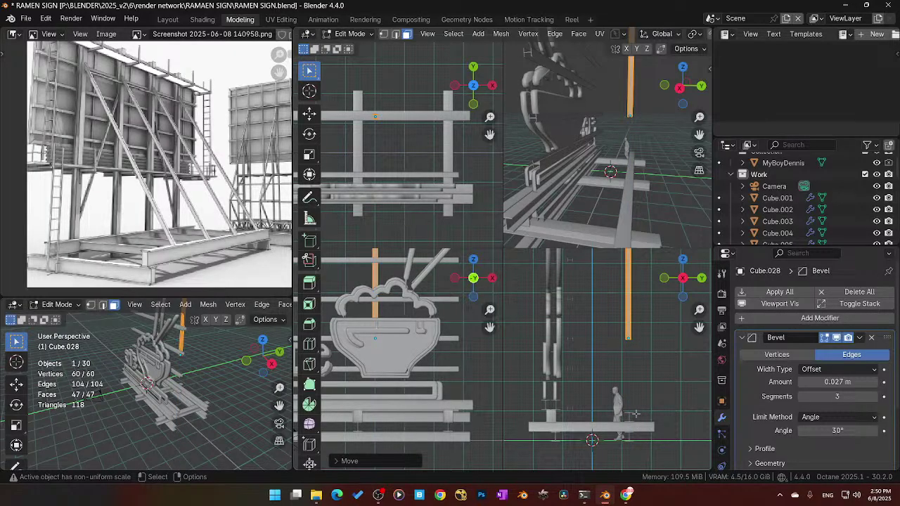
key("ctrl+Tab")
key("Tab")
Step: Lower the separated post along global Z onto the rear base beam, fine-tuning its height in the single perspective view
key("g")
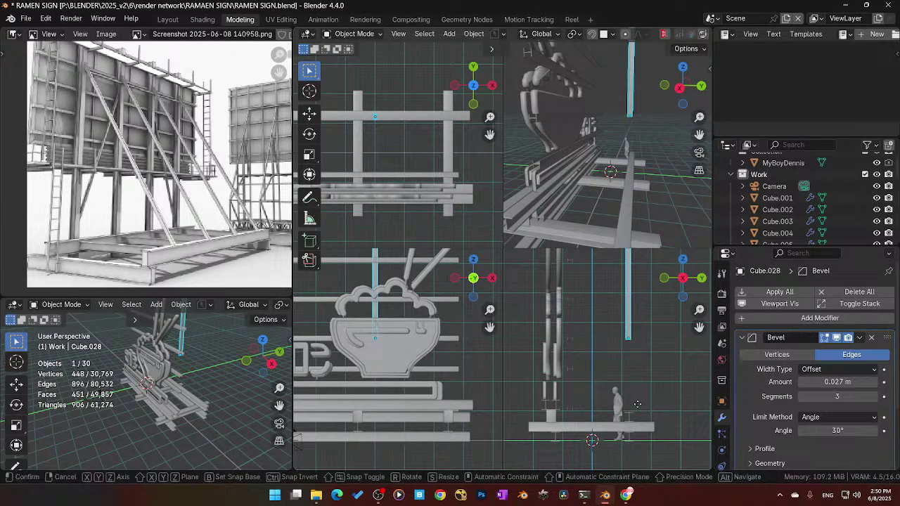
key("z")
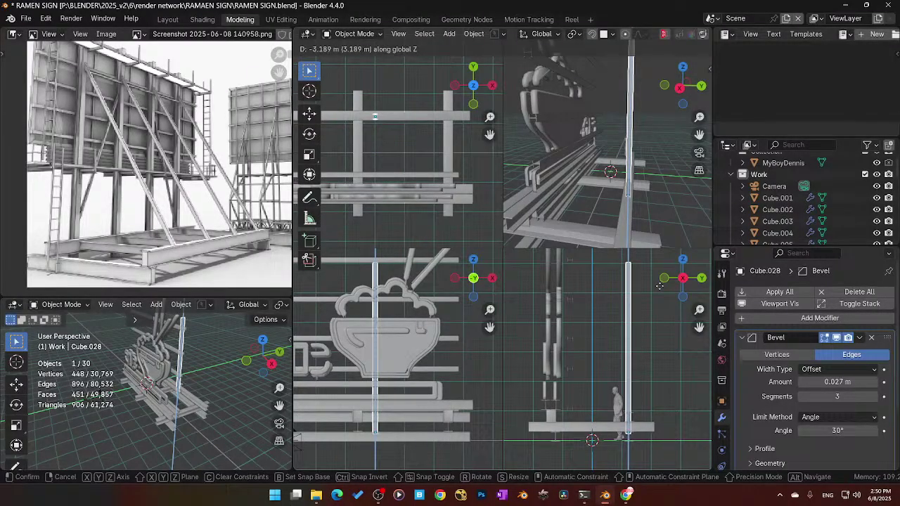
left_click(659, 285)
key("ctrl+alt+q")
mouse_move(506, 315)
middle_mouse_down()
mouse_move(483, 298)
mouse_move(506, 314)
middle_mouse_up()
key("g")
key("z")
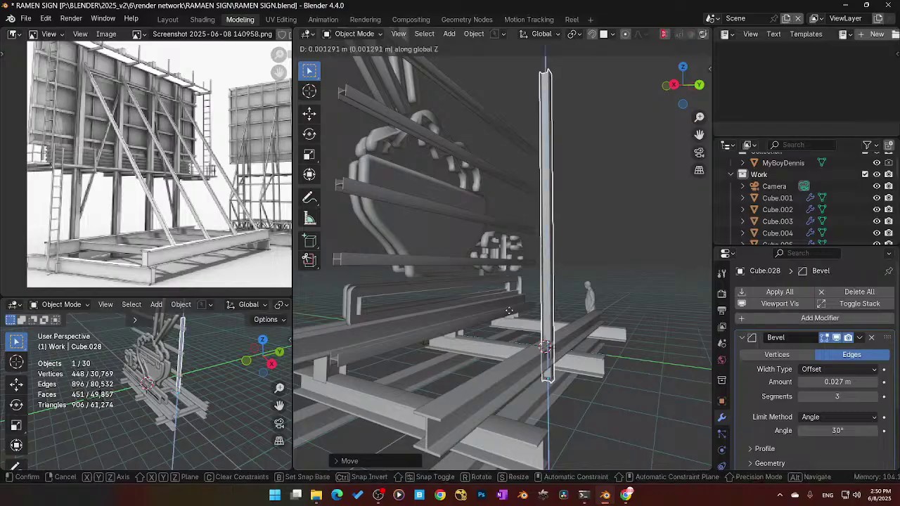
left_click(550, 61)
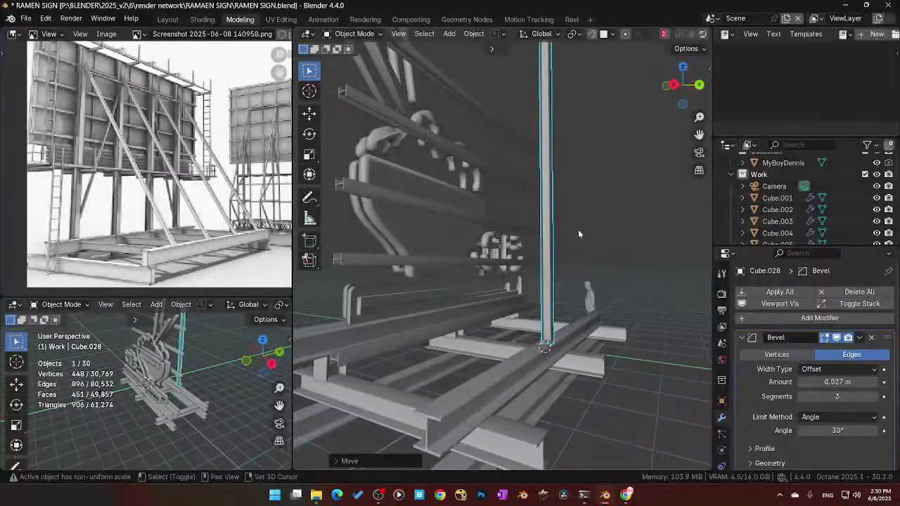
Step: Rotate the rear post about 21° around global X so it leans toward the sign as a diagonal brace
middle_click_drag(485, 274, 522, 298)
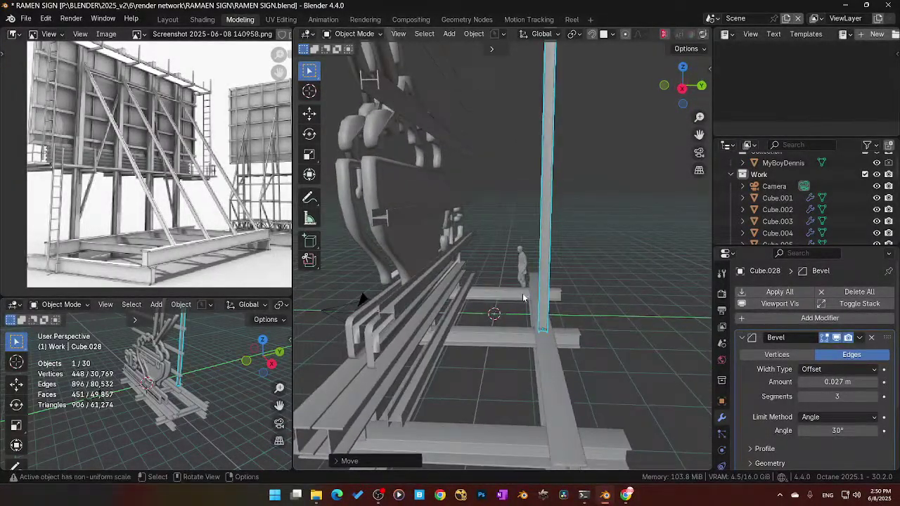
key("r")
key("x")
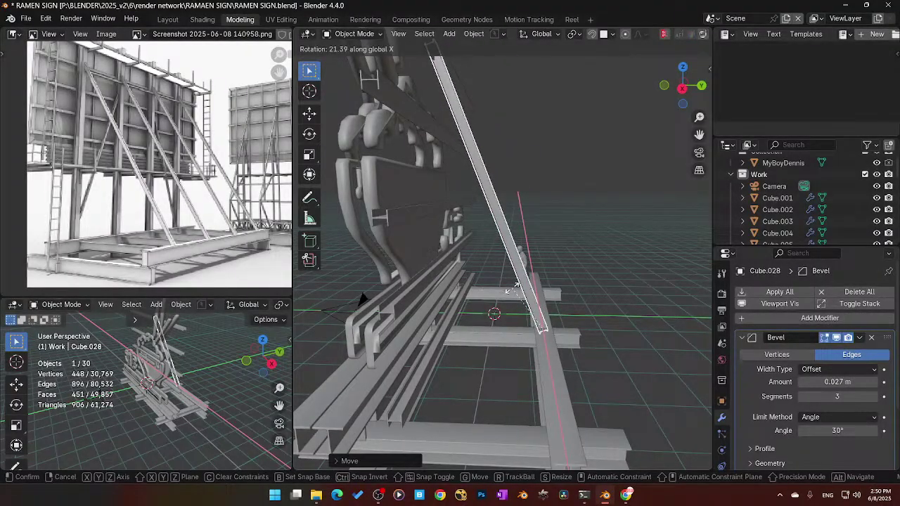
left_click(511, 290)
middle_click_drag(511, 290, 440, 260)
scroll(478, 292, "up", 2)
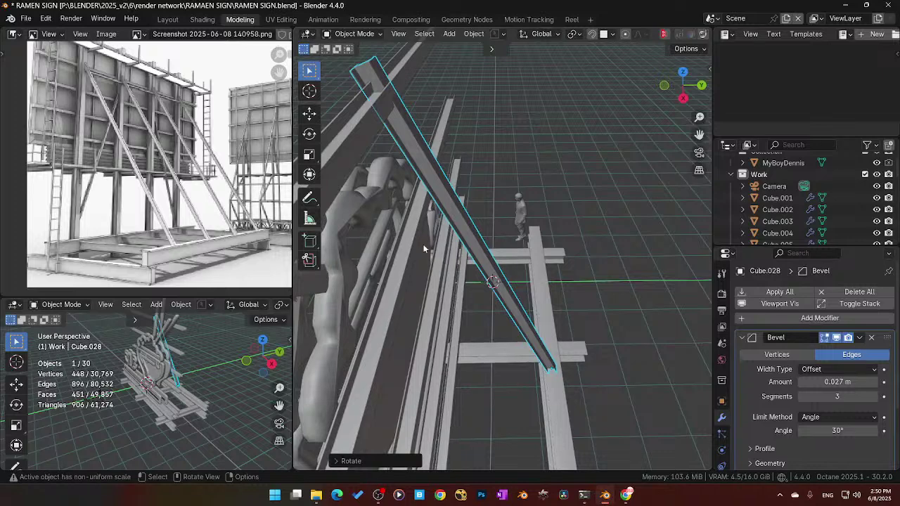
Step: Reduce the diagonal brace's lean slightly with a small counter-rotation around global X
key("g")
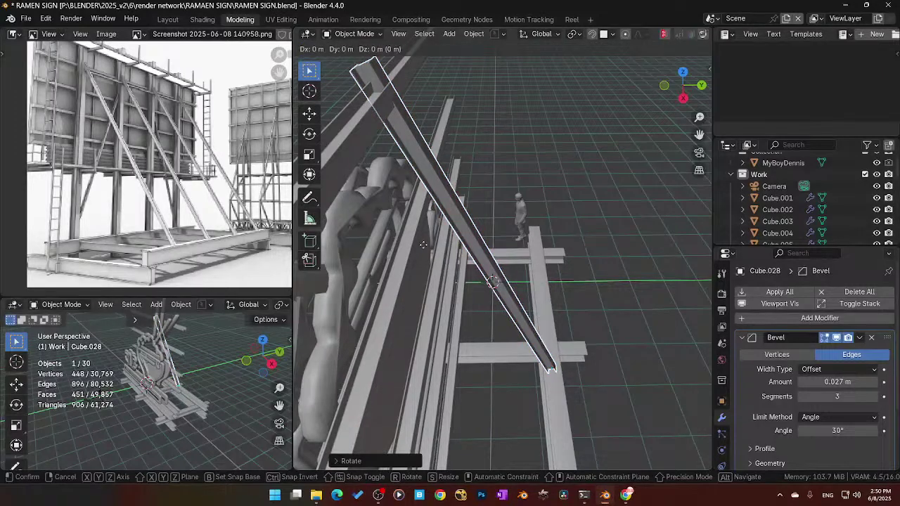
key("Escape")
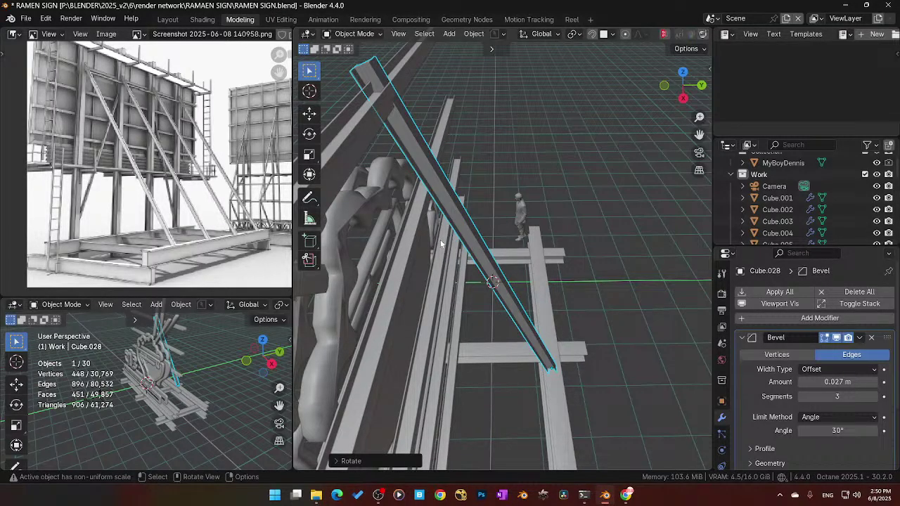
key("r")
key("x")
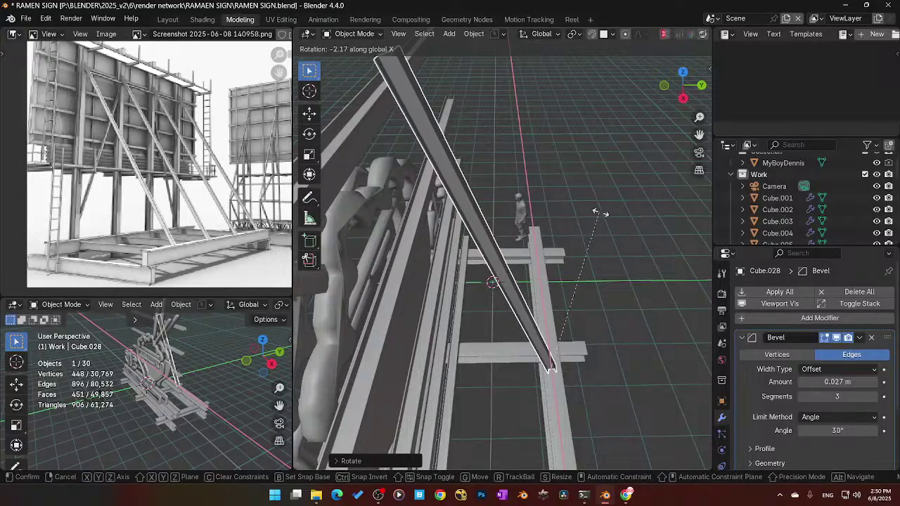
left_click(628, 220)
scroll(549, 268, "down", 4)
mouse_move(549, 270)
middle_mouse_down()
mouse_move(500, 277)
mouse_move(521, 278)
mouse_move(488, 235)
mouse_move(508, 257)
mouse_move(581, 280)
mouse_move(532, 268)
middle_mouse_up()
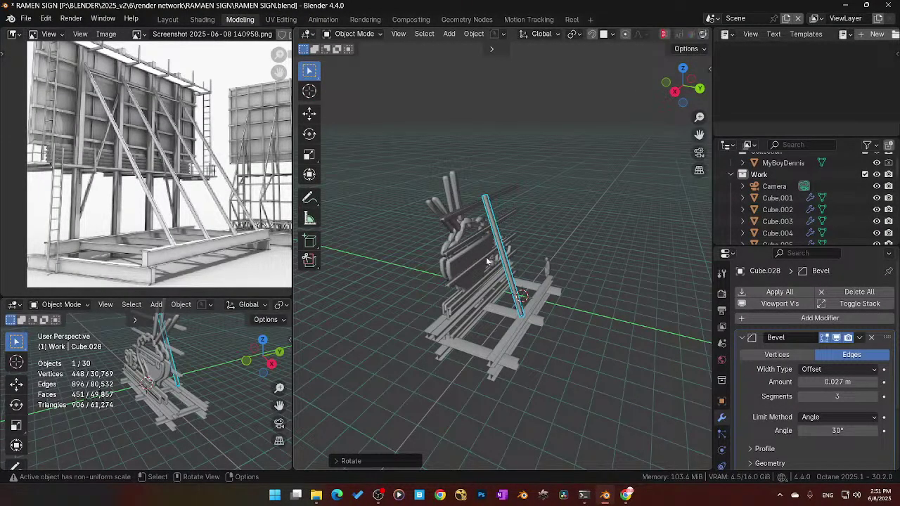
Step: Scale the diagonal brace along global Z to about 0.98 so its top end lines up with the crossbars
key("s")
key("z")
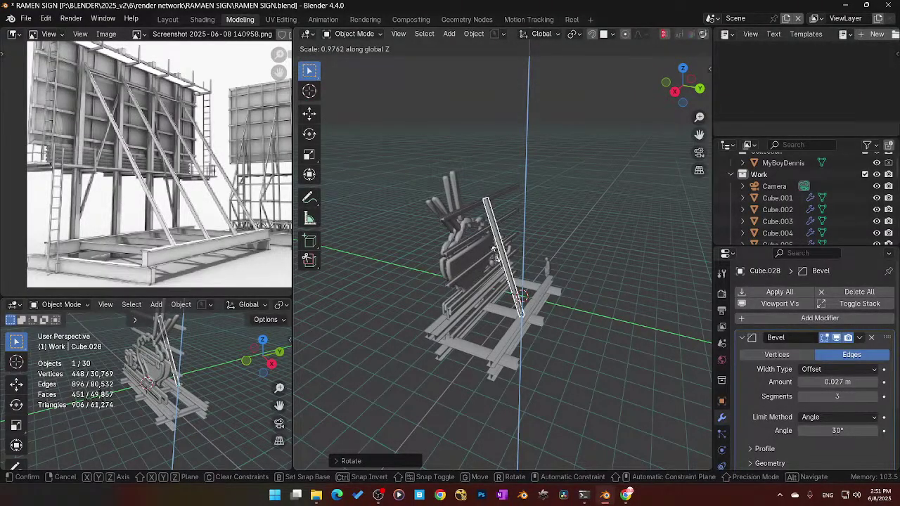
left_click(496, 254)
middle_click_drag(538, 279, 331, 236)
scroll(502, 284, "up", 6)
middle_click_drag(502, 283, 492, 333)
scroll(554, 345, "down", 6)
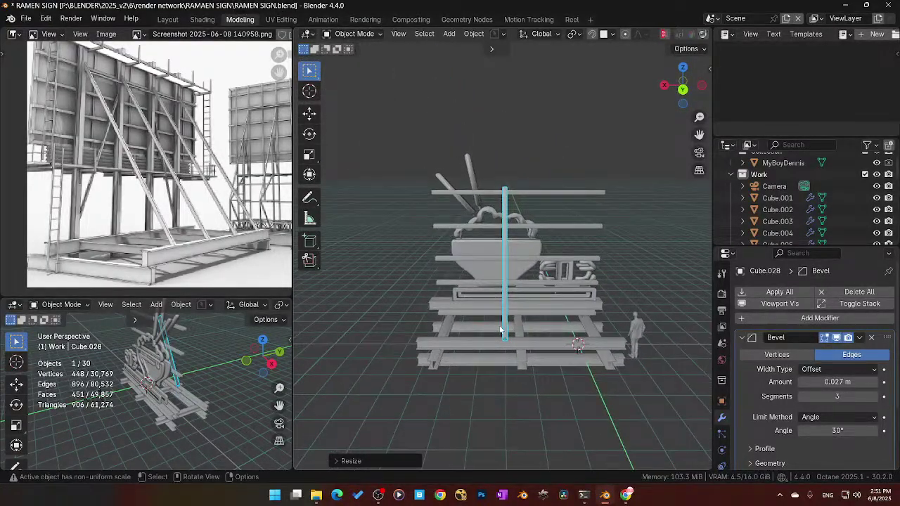
Step: Move the diagonal brace along global X to the end of the rear base beam on the bowl side
key("g")
key("x")
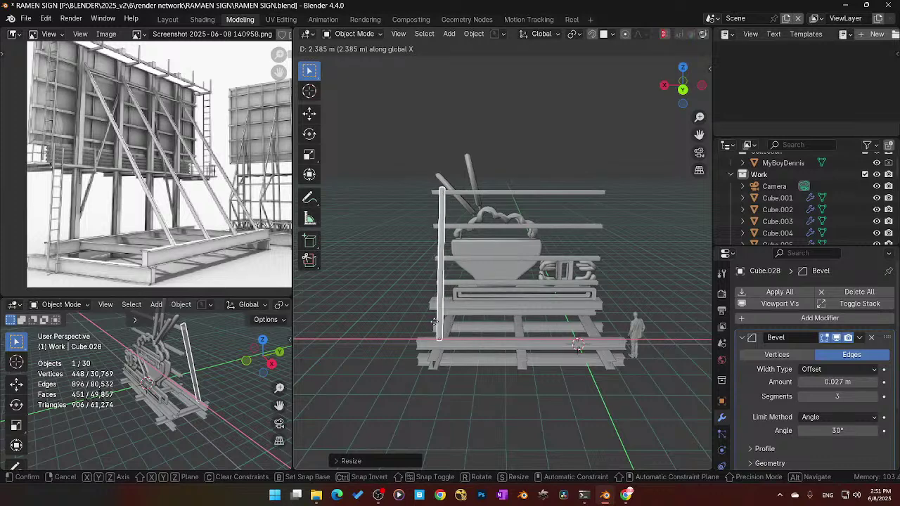
left_click(437, 324)
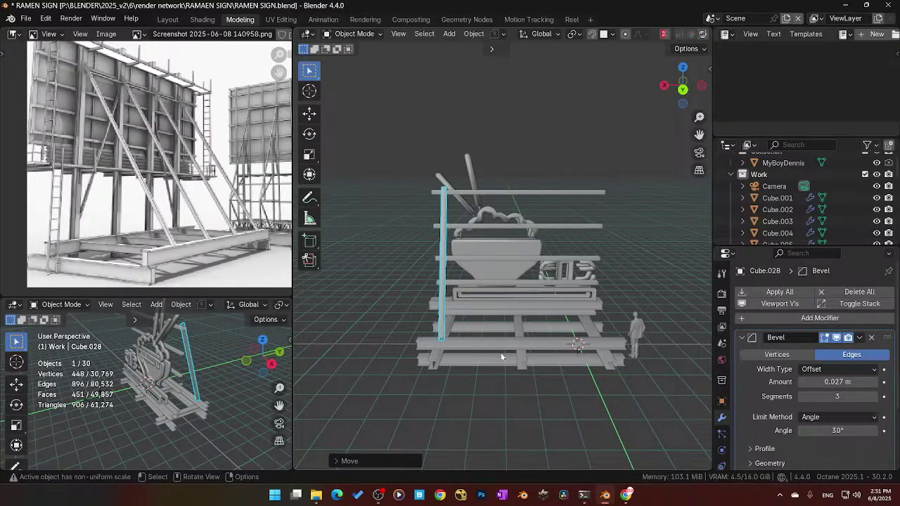
Step: Duplicate the diagonal brace along global X and repeat the duplication four times to fill the rear base beam's length
mouse_move(457, 301)
middle_mouse_down()
mouse_move(510, 285)
mouse_move(492, 350)
mouse_move(450, 296)
middle_mouse_up()
key("shift+d")
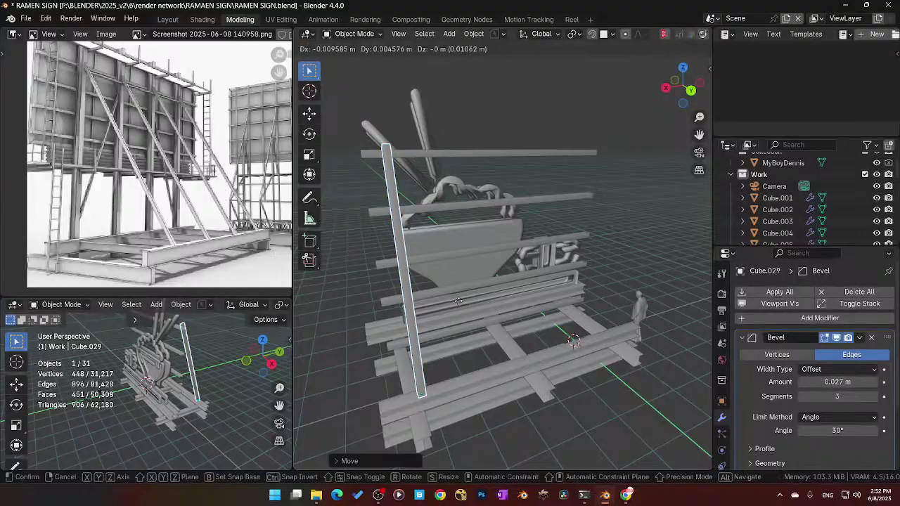
key("x")
left_click(505, 299)
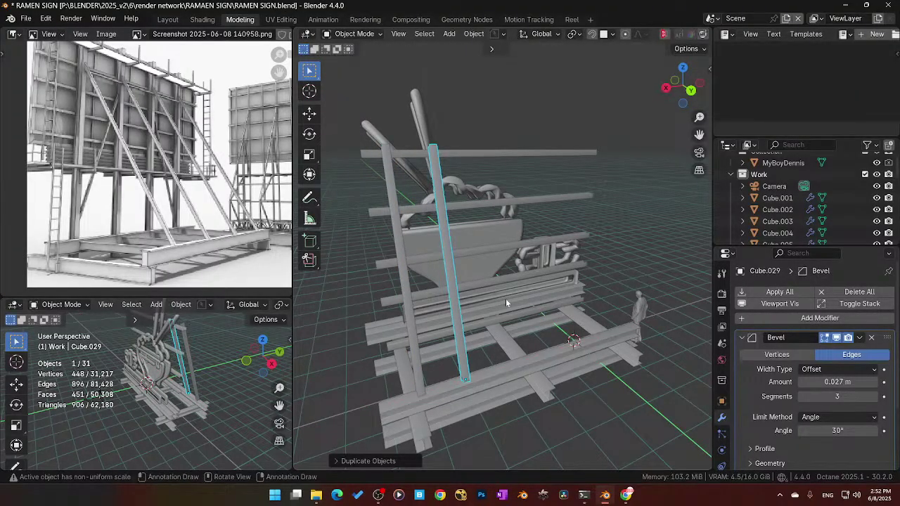
key("shift+r")
key("shift+r")
key("shift+r")
key("shift+r")
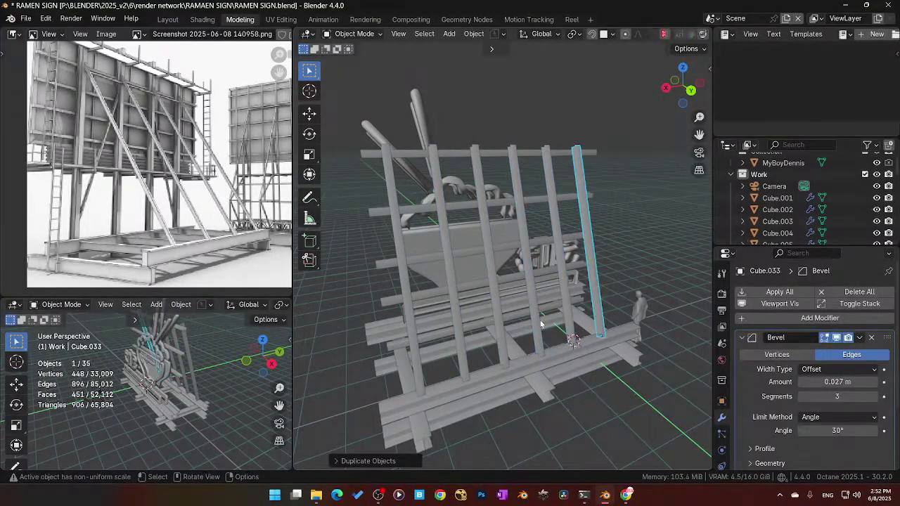
Step: Duplicate the middle crossbar behind the bowl in place and rotate the copy 90° about global Y into an upright
middle_click_drag(540, 324, 659, 323)
scroll(610, 320, "down", 3)
left_click(512, 366)
scroll(506, 352, "down", 2)
scroll(602, 300, "up", 3)
middle_click_drag(602, 300, 642, 182)
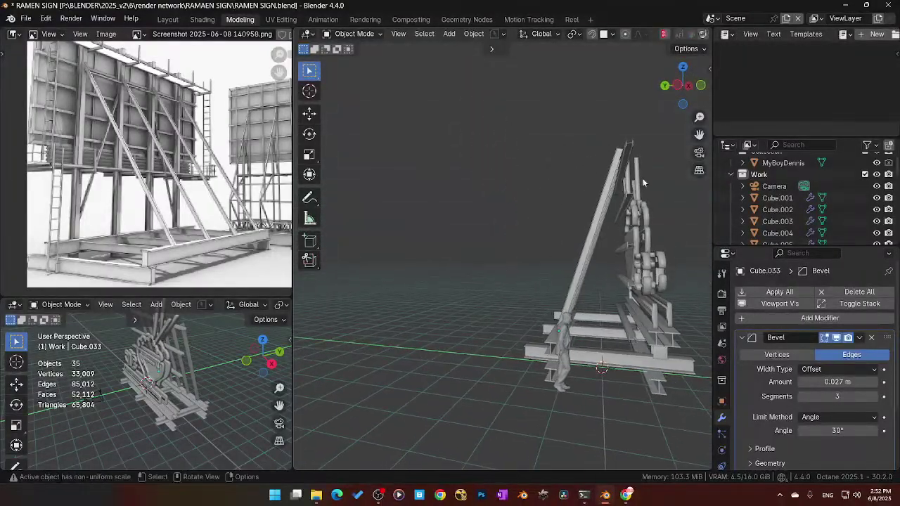
middle_click_drag(624, 225, 611, 296)
left_click(622, 242)
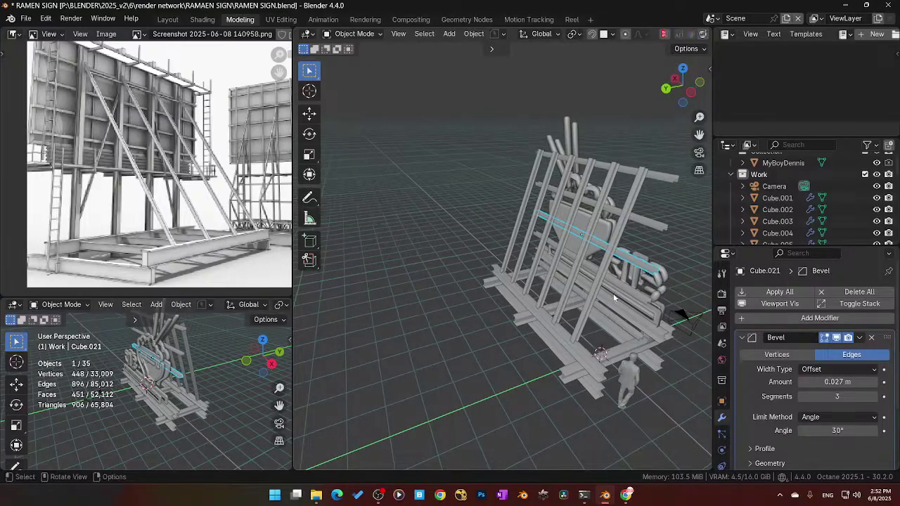
key("shift+d")
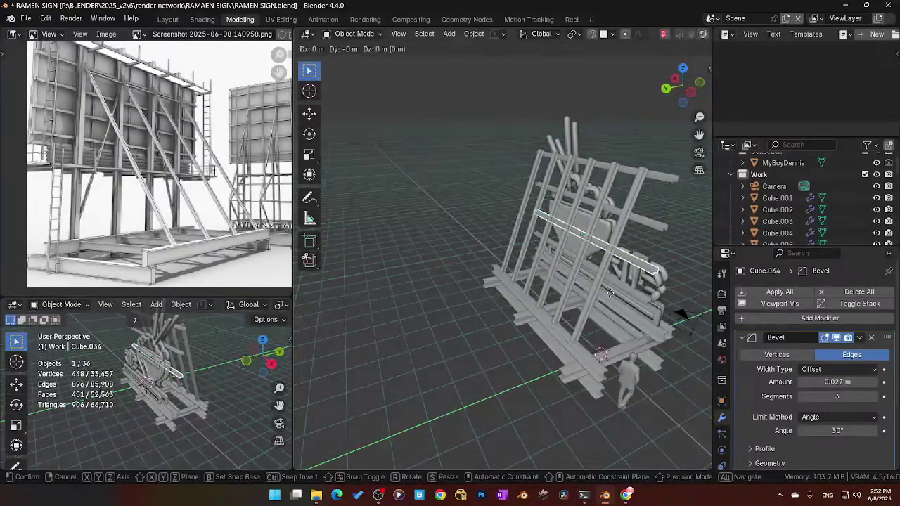
key("y")
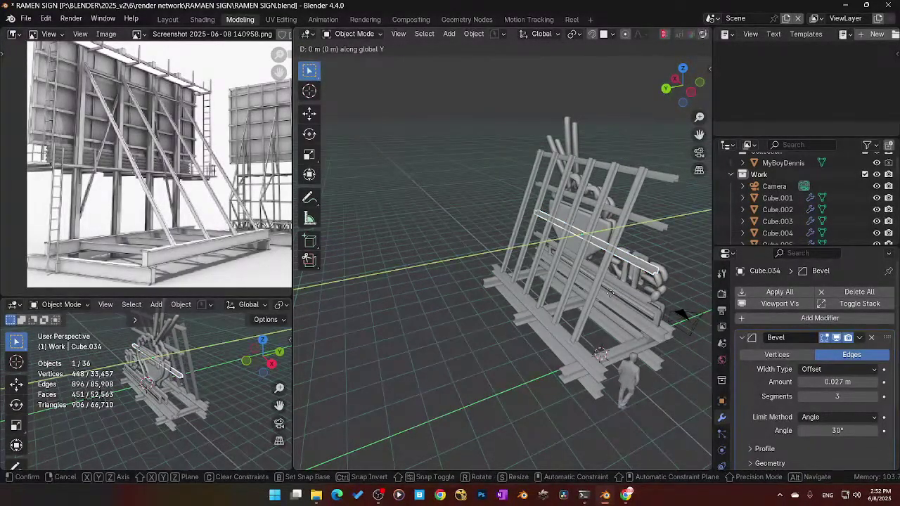
key("Return")
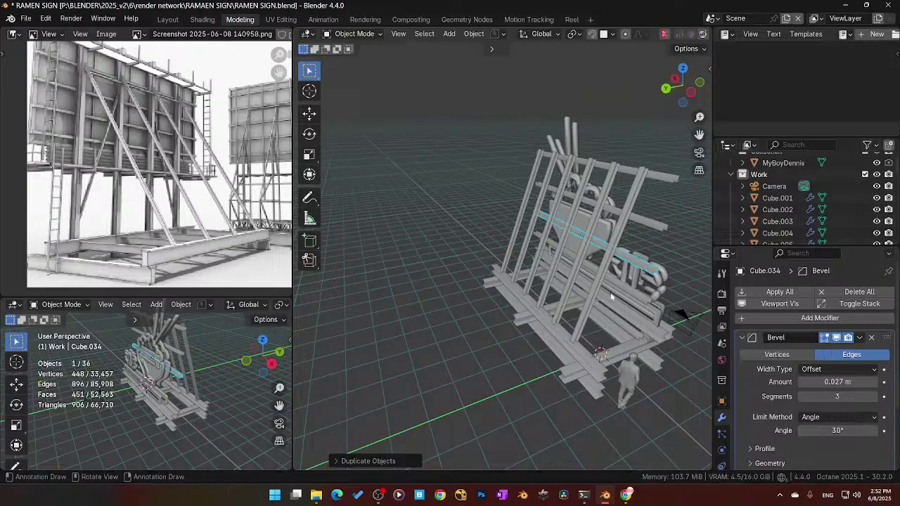
type("r")
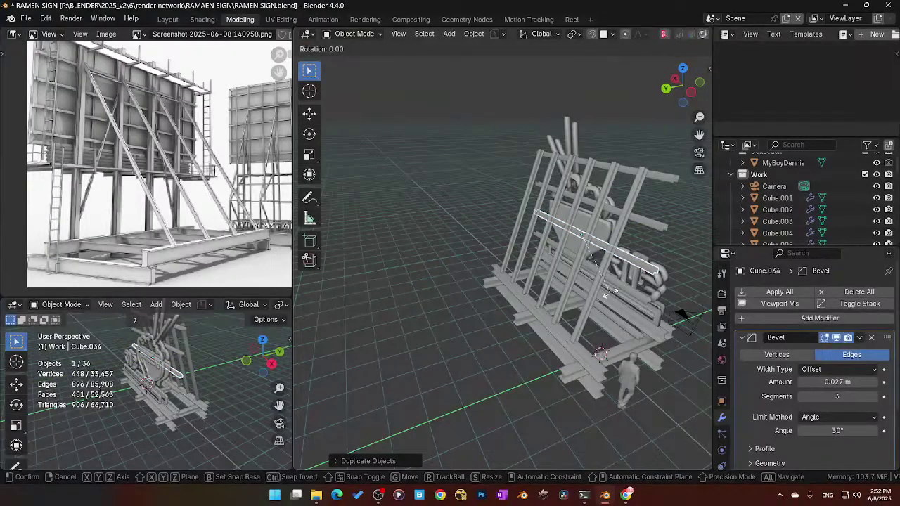
type("y90")
key("Return")
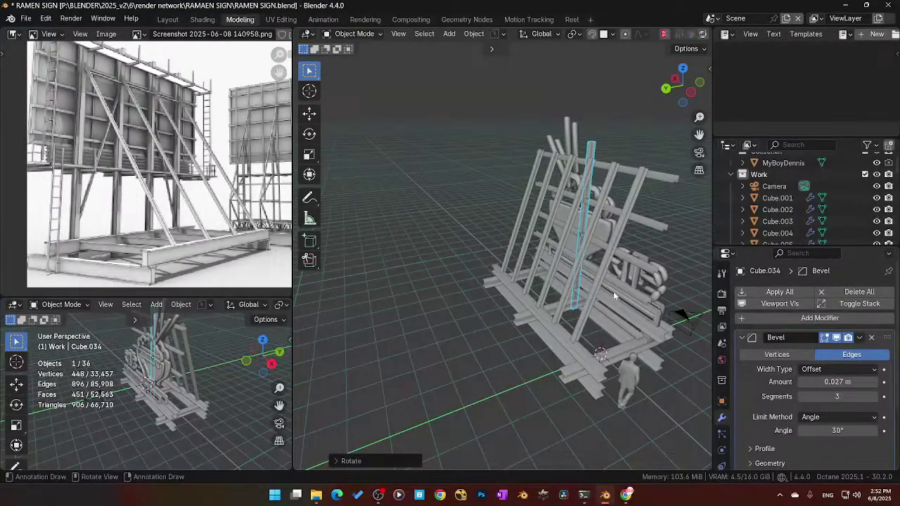
Step: Scale the new upright along global Z so it spans from the base beams to the top crossbar
middle_click_drag(613, 291, 501, 344)
key("s")
key("z")
left_click(593, 285)
scroll(594, 290, "up", 4)
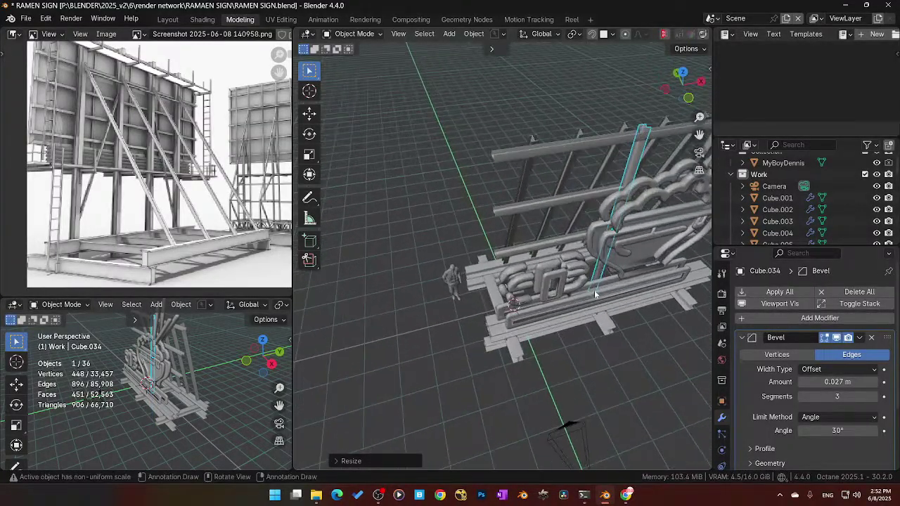
Step: Move the upright along global X to the bowl side, between the first two diagonal braces
middle_click_drag(595, 291, 586, 307, "shift")
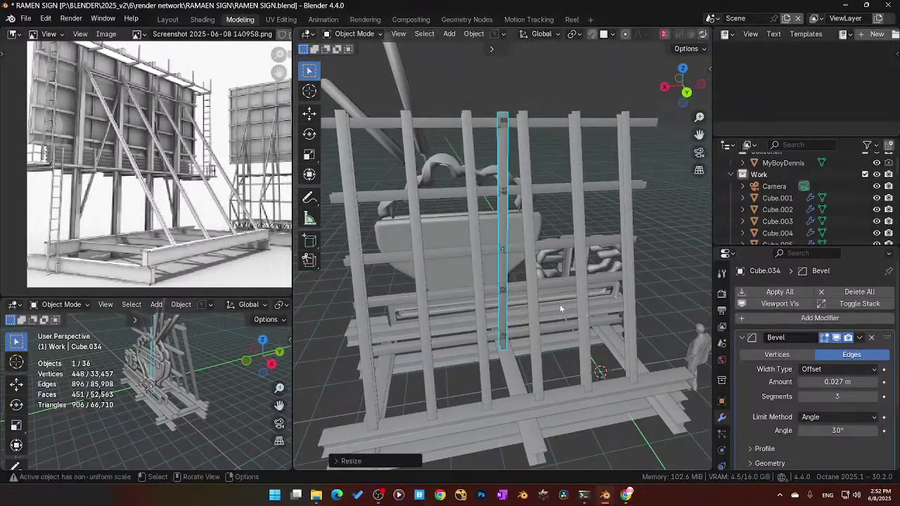
key("g")
key("x")
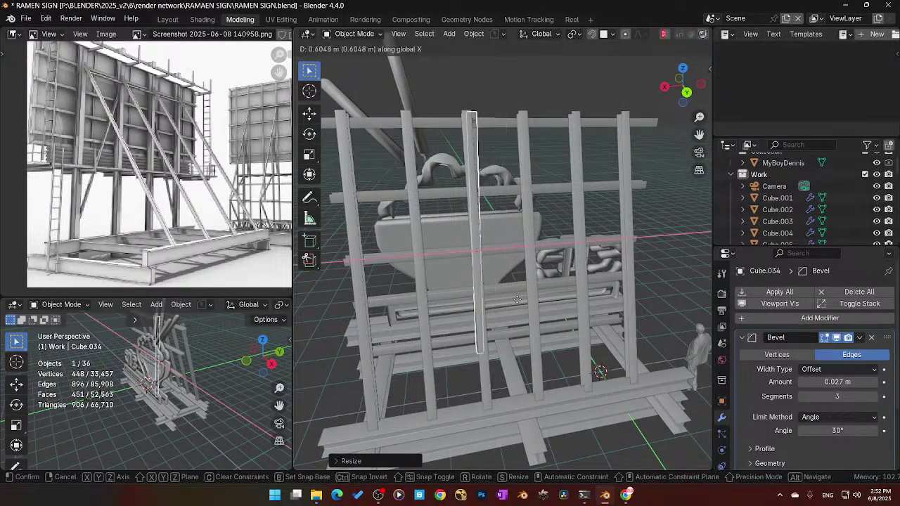
left_click(446, 305)
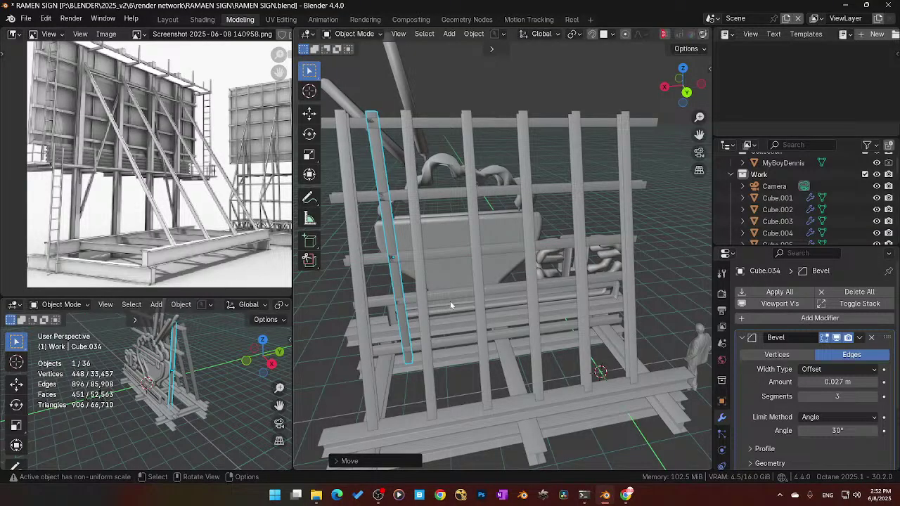
Step: Duplicate the upright along global X by one brace spacing and repeat the duplication four times across the crossbars
key("shift+d")
key("x")
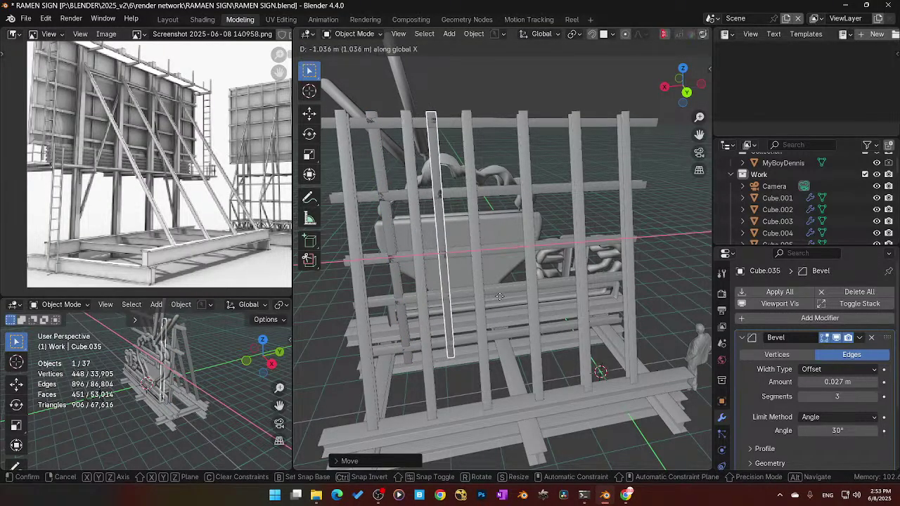
left_click(502, 298)
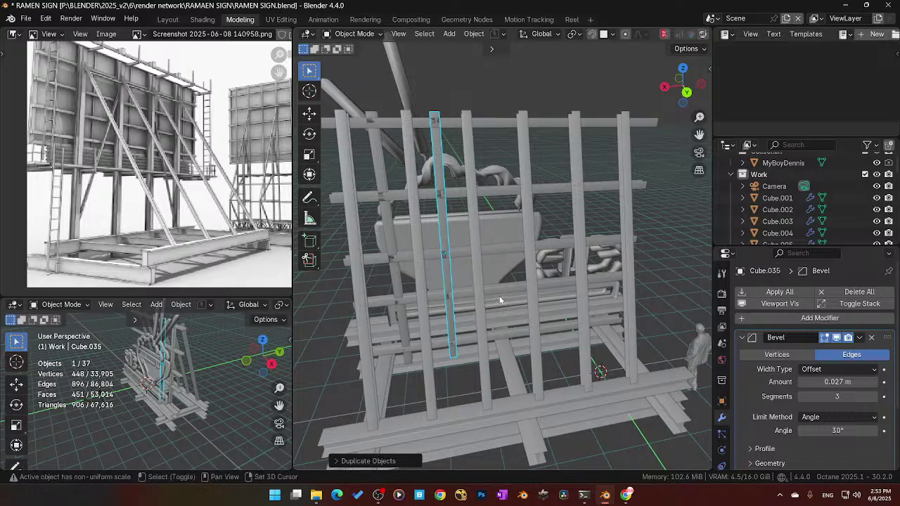
key("shift+r")
key("shift+r")
key("shift+r")
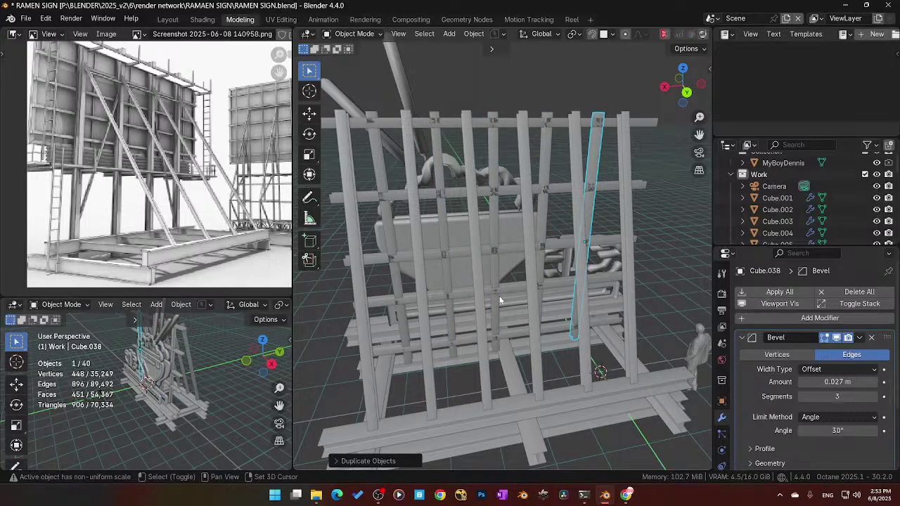
key("shift+r")
Step: Move the human scale figure along global X, outward and clear of the base beams
middle_click_drag(500, 300, 610, 336)
scroll(610, 336, "down", 3)
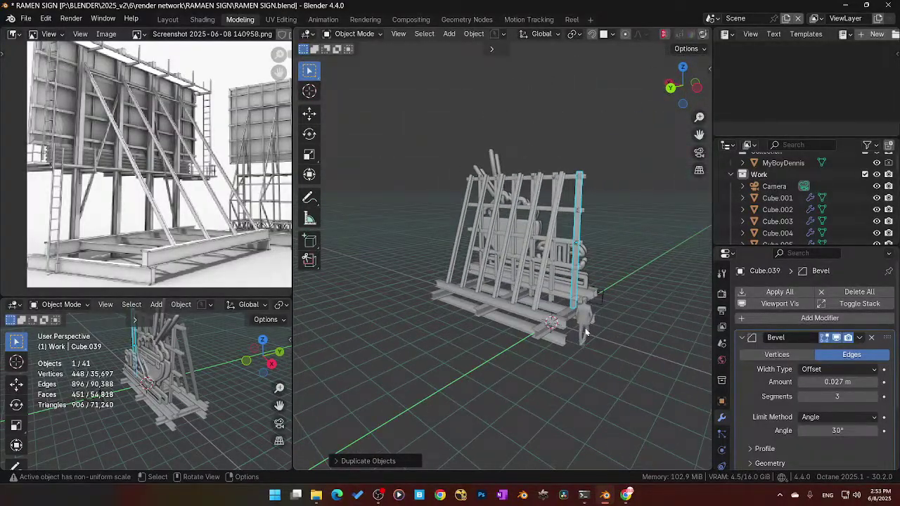
left_click(585, 330)
key("g")
key("x")
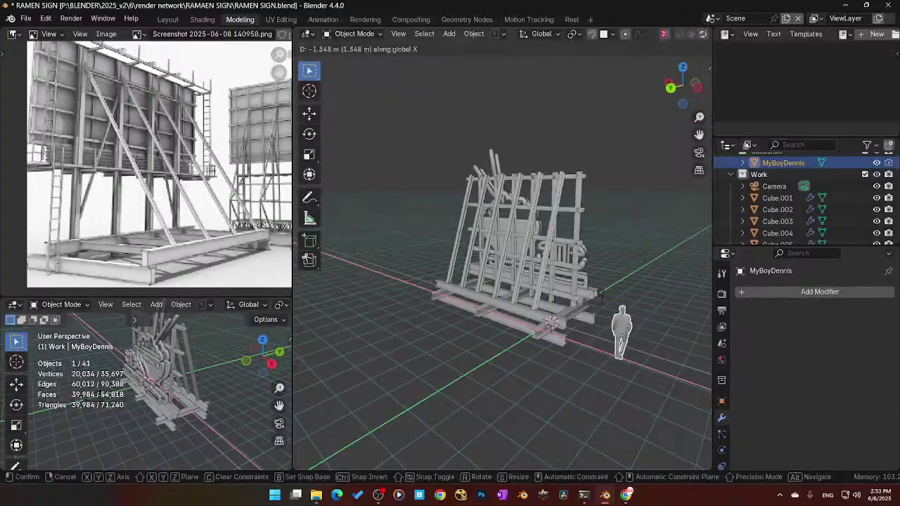
left_click(620, 336)
Step: Hide the camera object in front of the sign
scroll(583, 328, "down", 4)
middle_click_drag(583, 328, 544, 334)
left_click(623, 286)
key("h")
Step: Switch the main viewport to Rendered shading and inspect the sign and its frame up close from the front
scroll(513, 353, "up", 4)
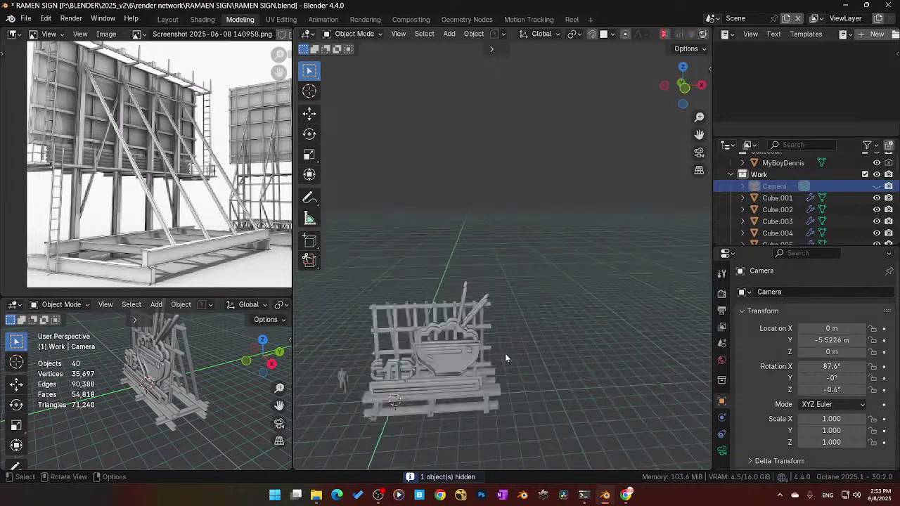
middle_click_drag(506, 357, 541, 246, "shift")
key("z")
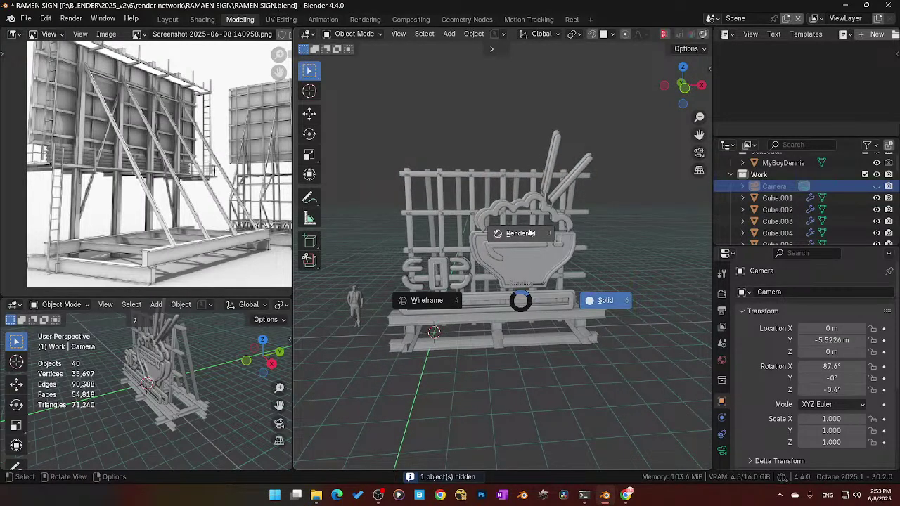
left_click(515, 338)
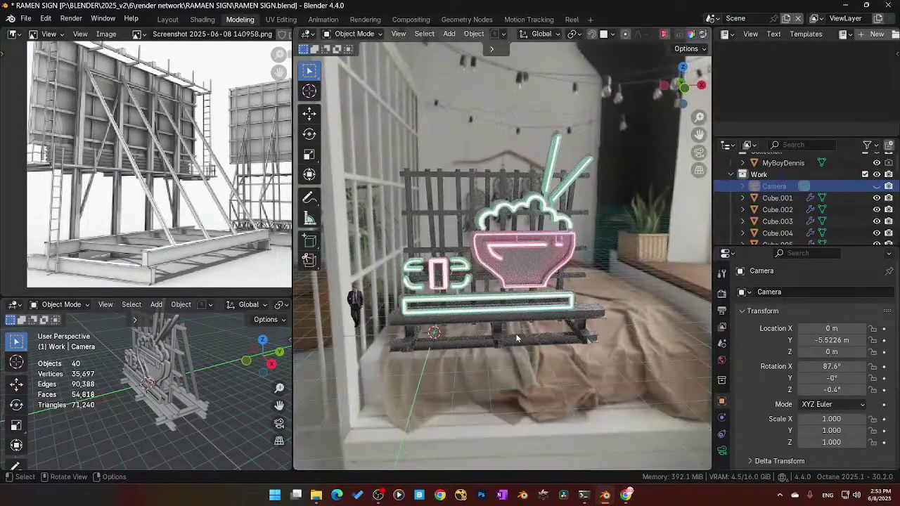
scroll(506, 333, "up", 5)
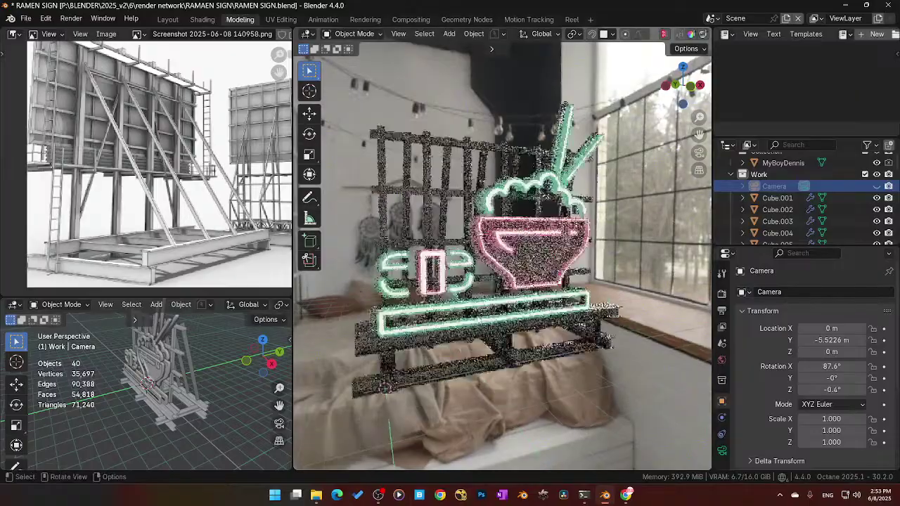
Step: In the Shading workspace, lighten the beam material's albedo to near white and lower its Metallic value to about 0.31
left_click(520, 423)
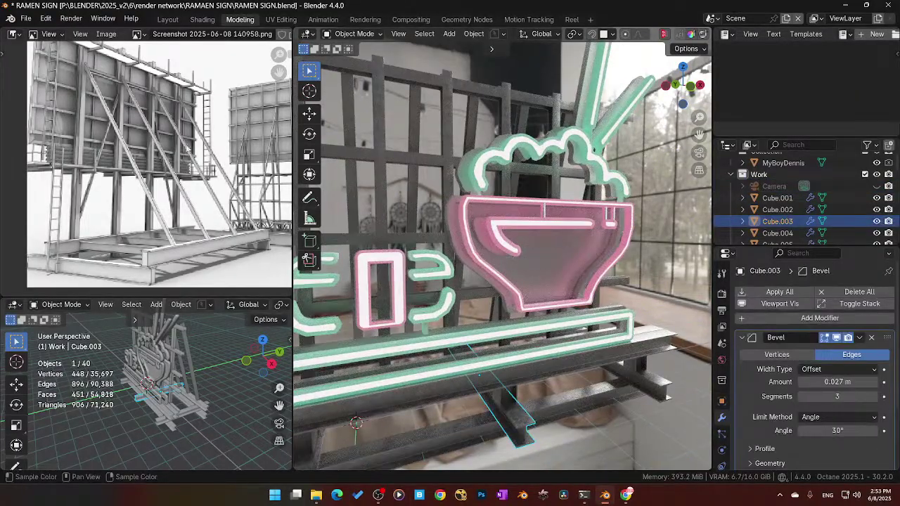
left_click(202, 19)
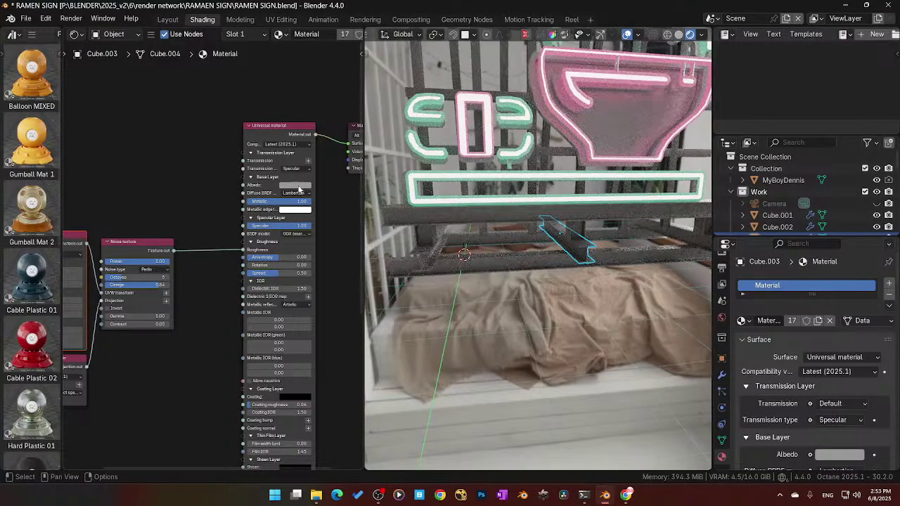
left_click(295, 187)
left_click_drag(346, 95, 345, 81)
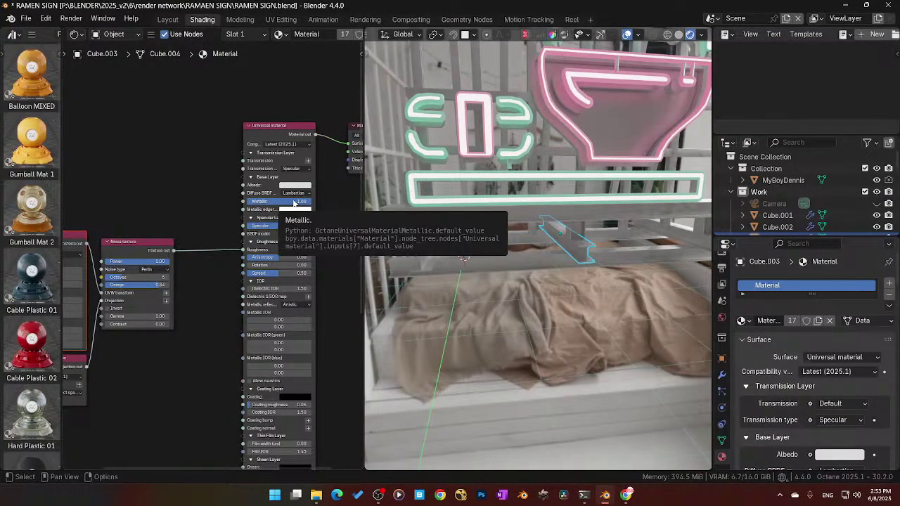
left_click_drag(294, 202, 250, 203)
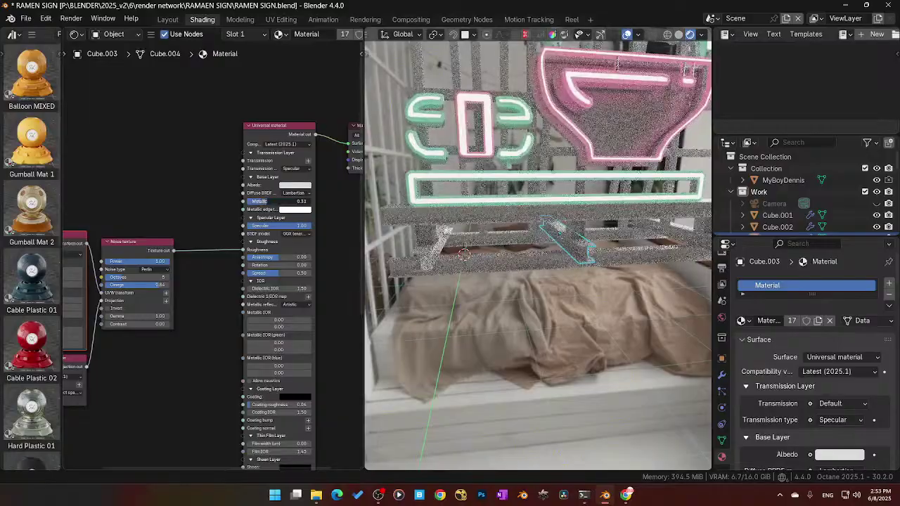
Step: Widen the asset browser to reveal its catalogs and show the Metals catalog
middle_click_drag(437, 267, 650, 239)
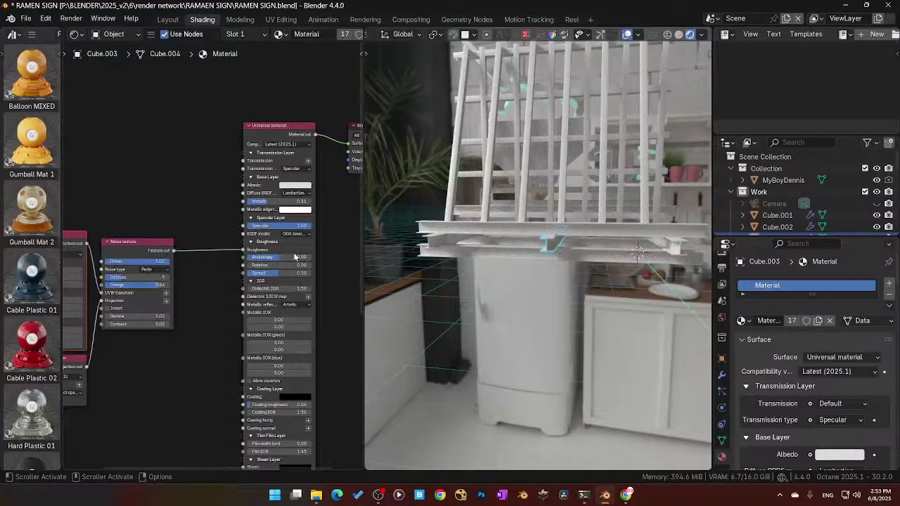
scroll(210, 240, "down", 3)
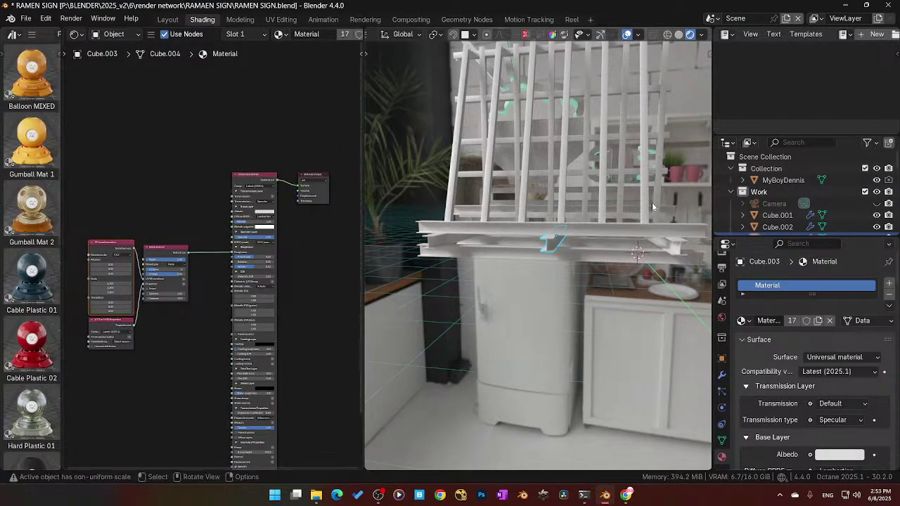
middle_click_drag(652, 203, 527, 227)
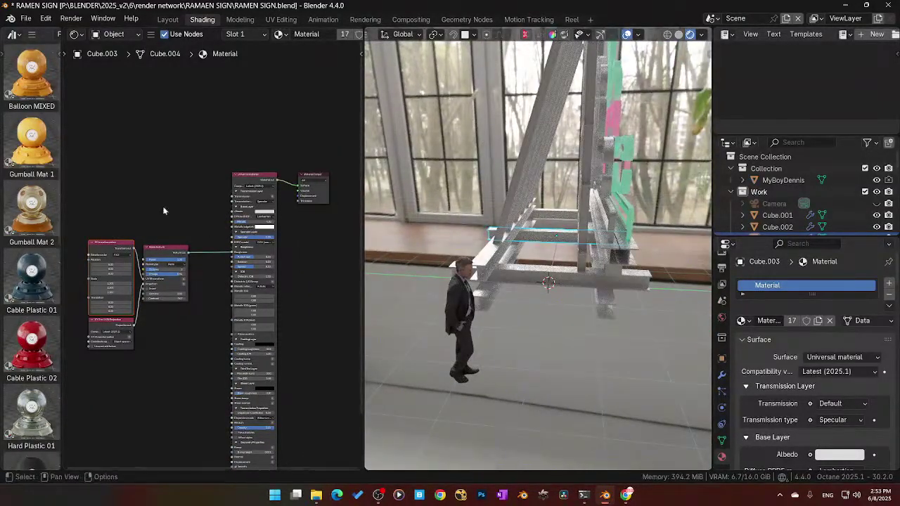
scroll(10, 242, "down", 10)
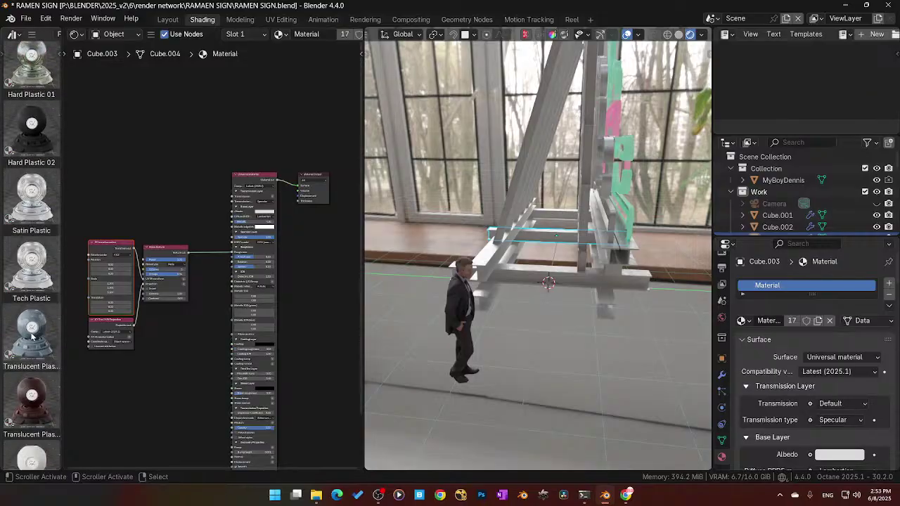
scroll(42, 232, "up", 10)
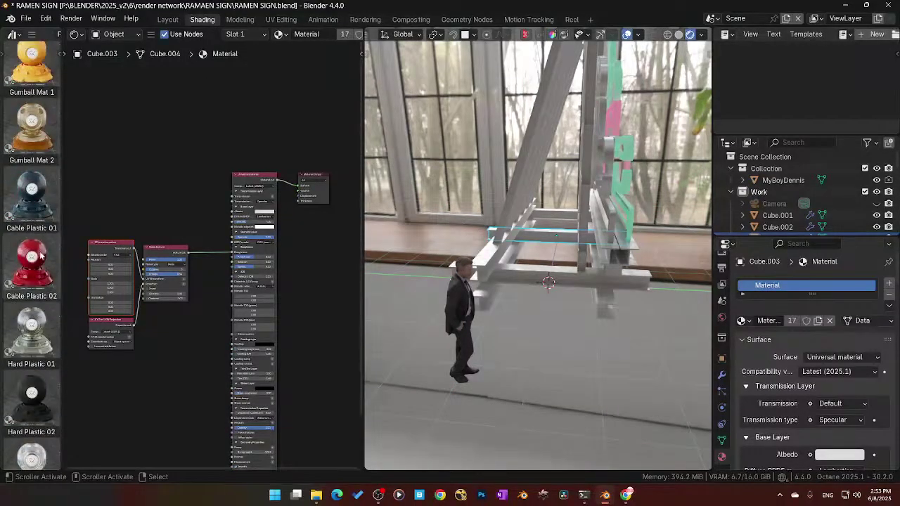
left_click_drag(64, 134, 158, 149)
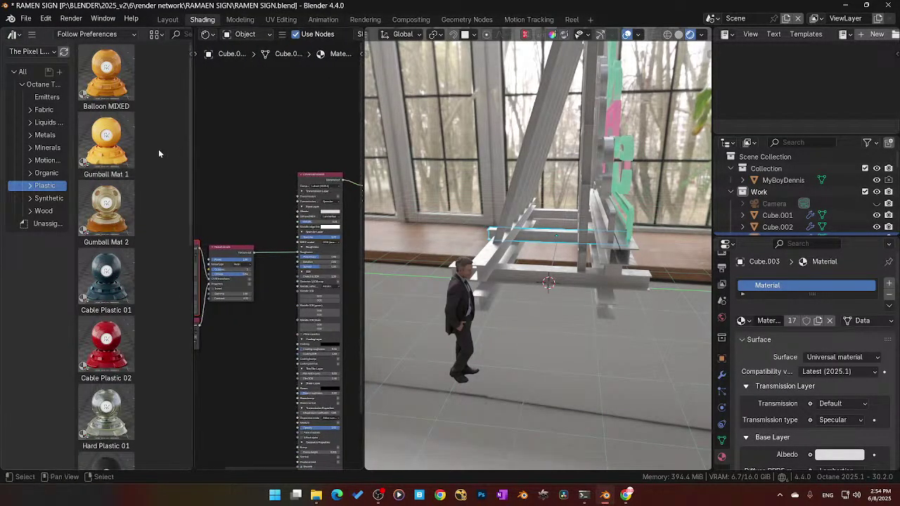
left_click(44, 135)
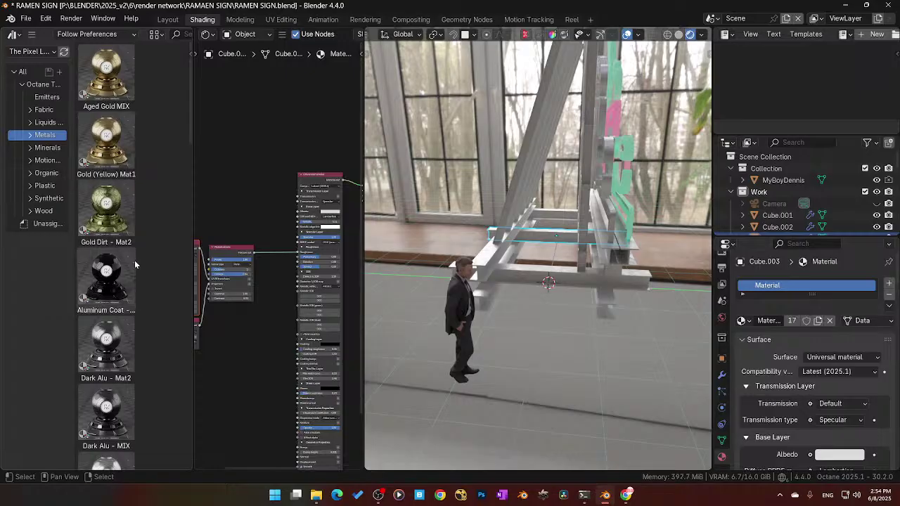
Step: Try the Iron - Mat1 material on the long rear base beam and inspect it from behind the frame
scroll(133, 265, "down", 6)
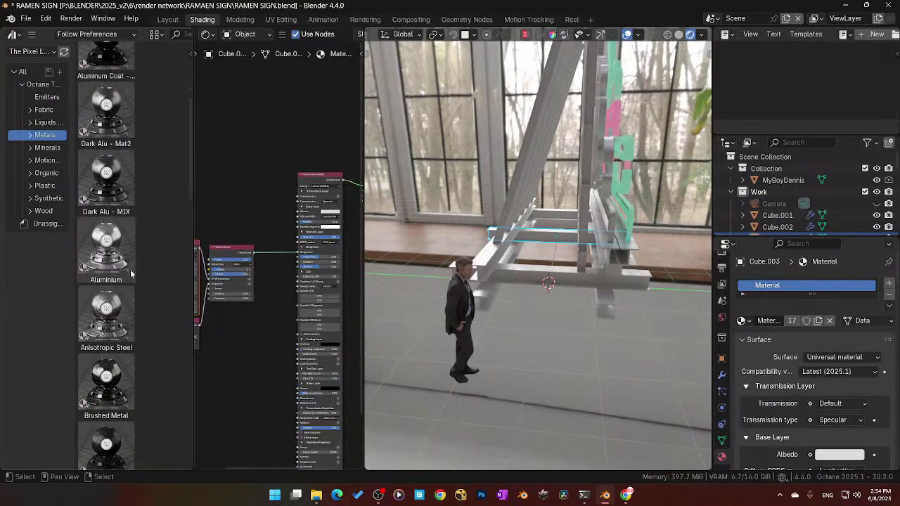
scroll(130, 269, "down", 4)
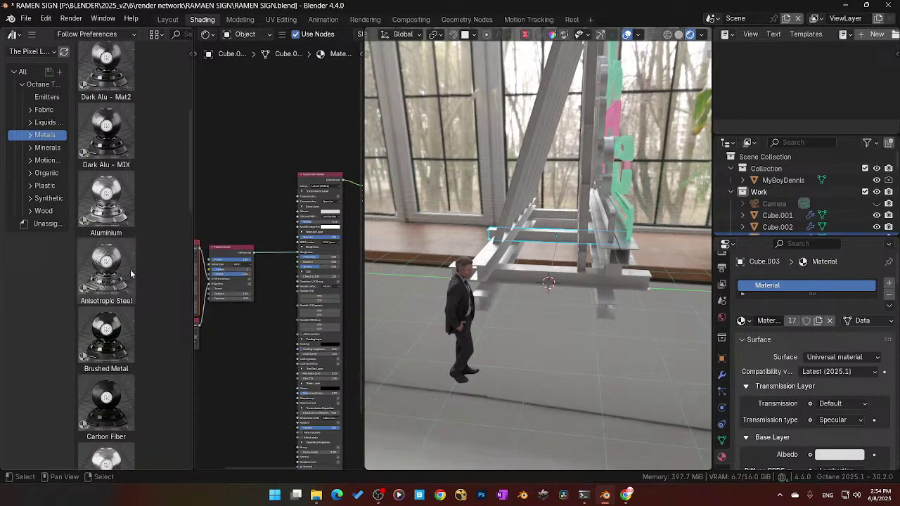
scroll(121, 179, "down", 6)
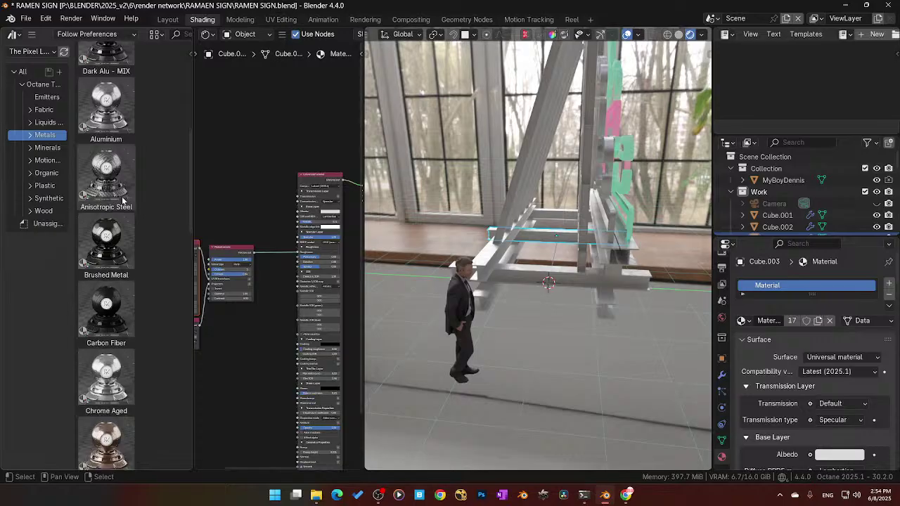
scroll(113, 295, "down", 5)
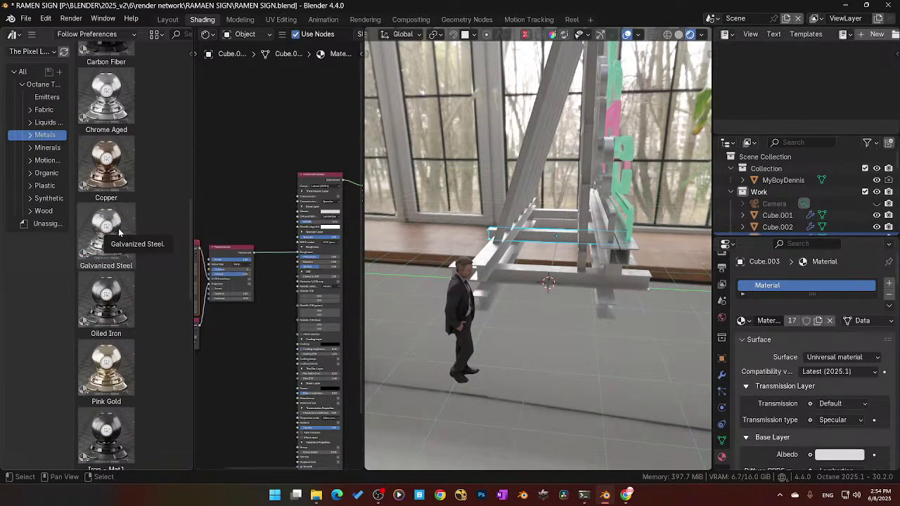
scroll(120, 232, "down", 3)
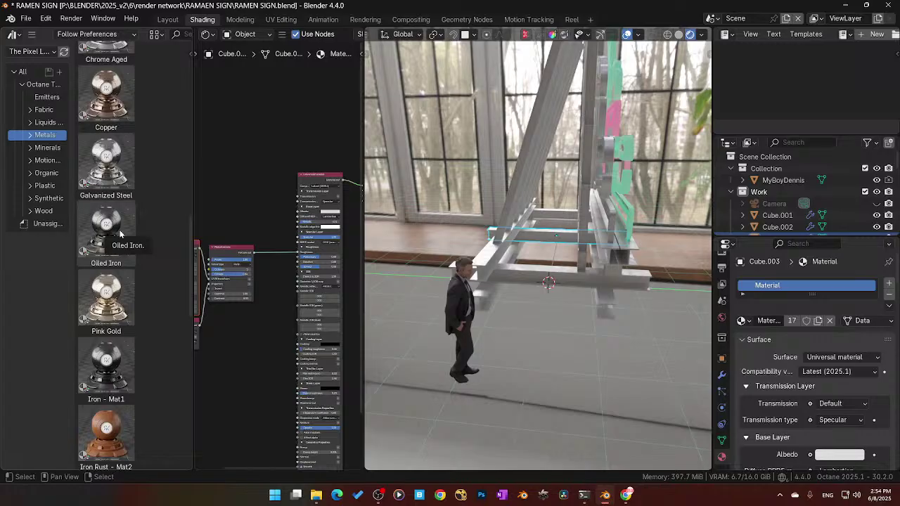
left_click_drag(116, 351, 509, 332)
middle_click_drag(515, 322, 643, 288)
scroll(560, 263, "up", 5)
middle_click_drag(530, 257, 622, 239)
Step: Switch the asset library to Pixel Lab Blender Octane Pack 8, widen the browser, and show its Military catalog
left_click(32, 51)
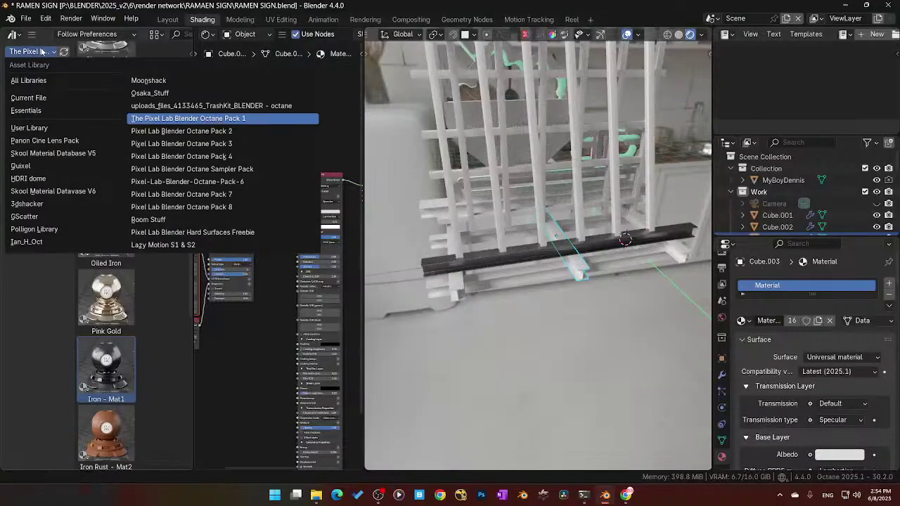
left_click(246, 206)
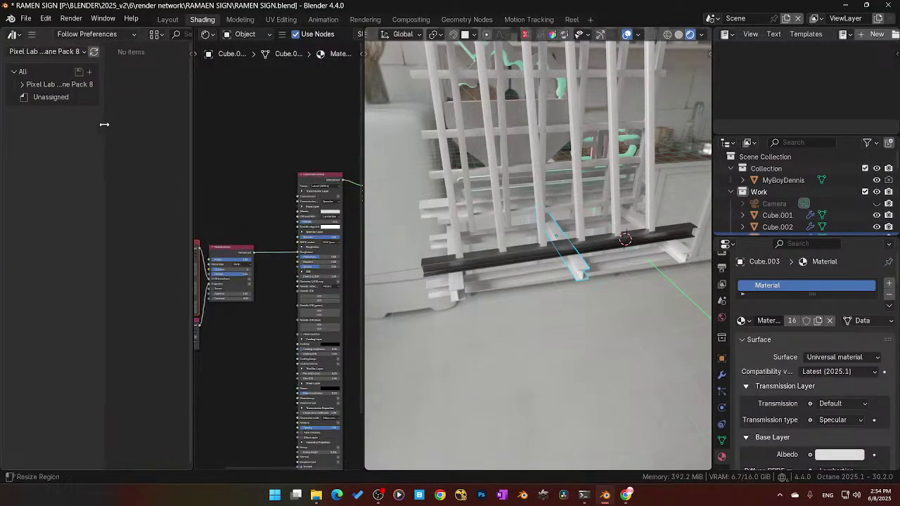
left_click_drag(104, 124, 111, 130)
left_click_drag(194, 153, 267, 150)
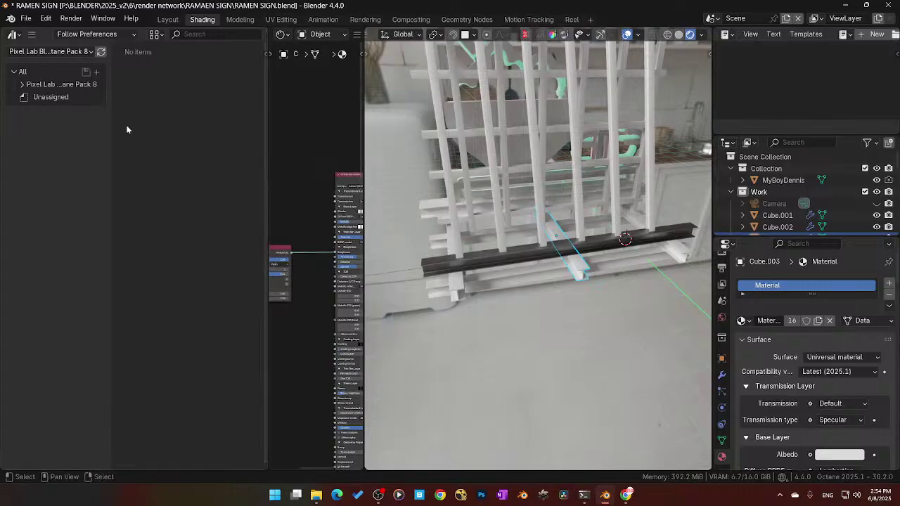
left_click(22, 84)
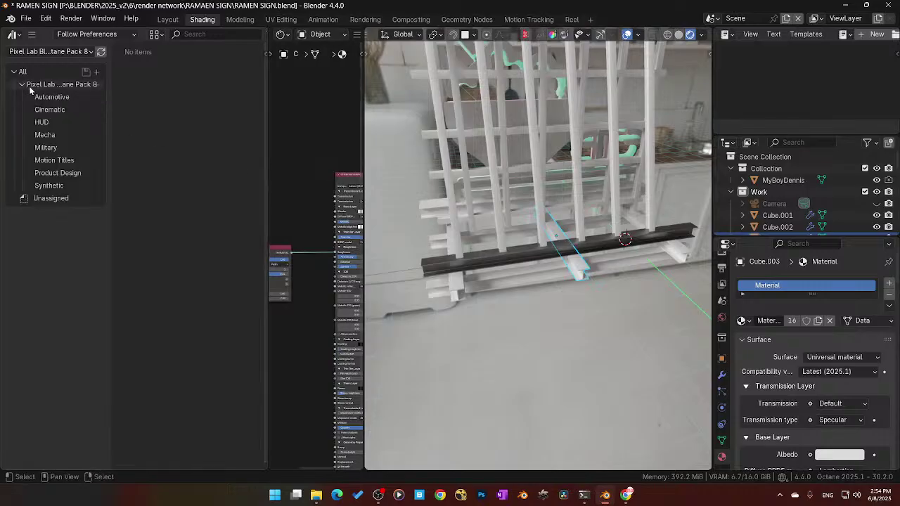
left_click(67, 136)
left_click(54, 149)
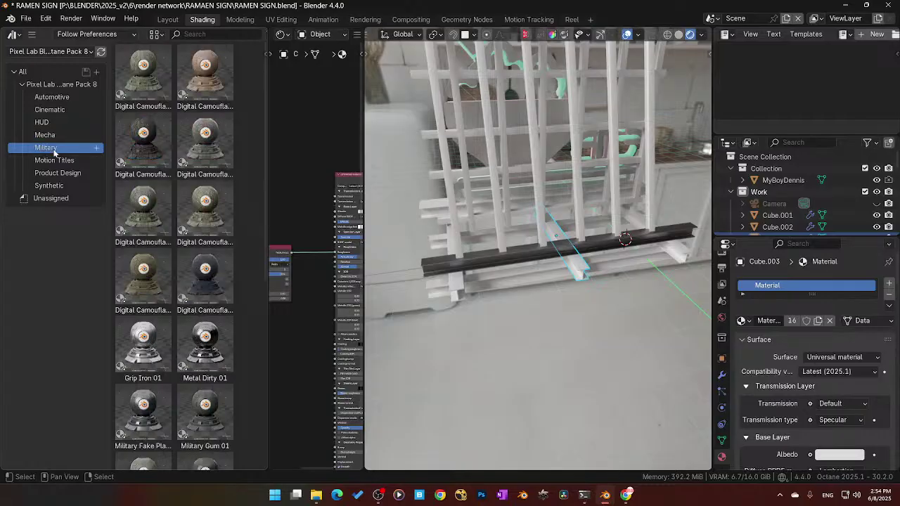
Step: Apply the Metal Dirty 01 material to the long rear base beam and inspect its surface up close
scroll(160, 265, "down", 5)
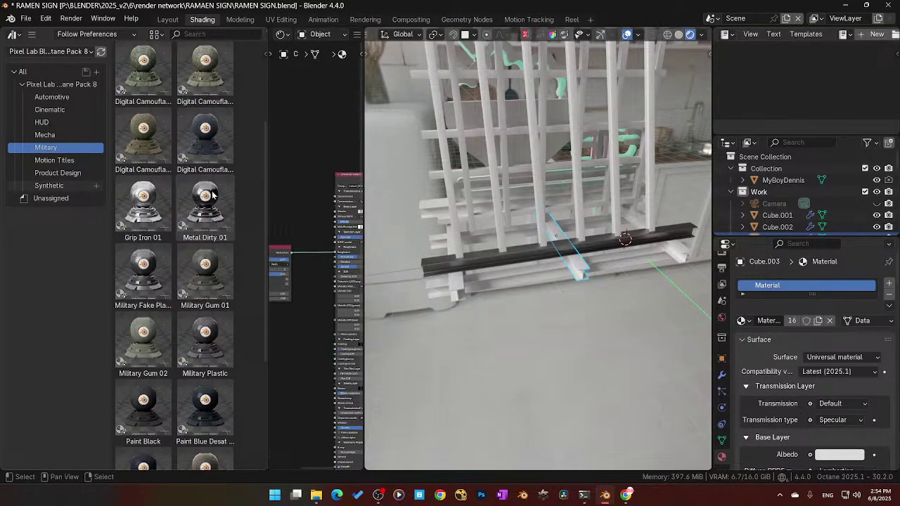
scroll(214, 200, "down", 6)
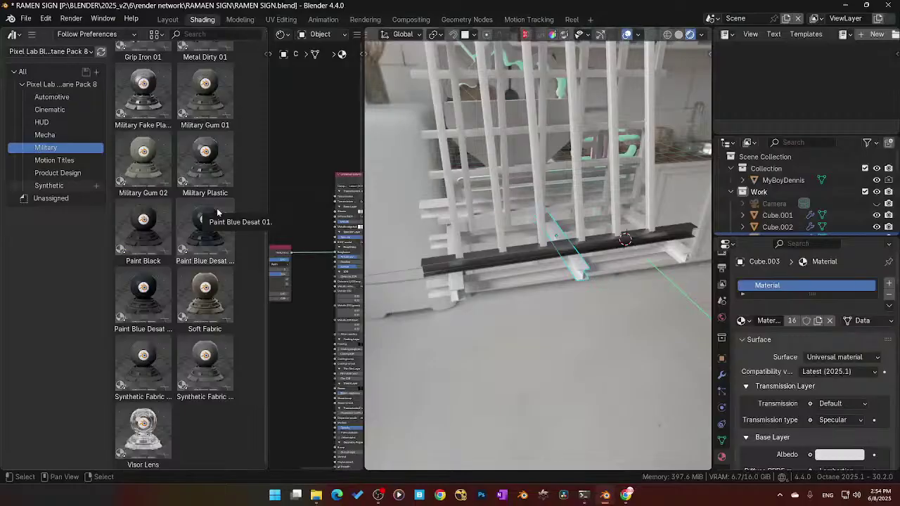
scroll(217, 211, "up", 4)
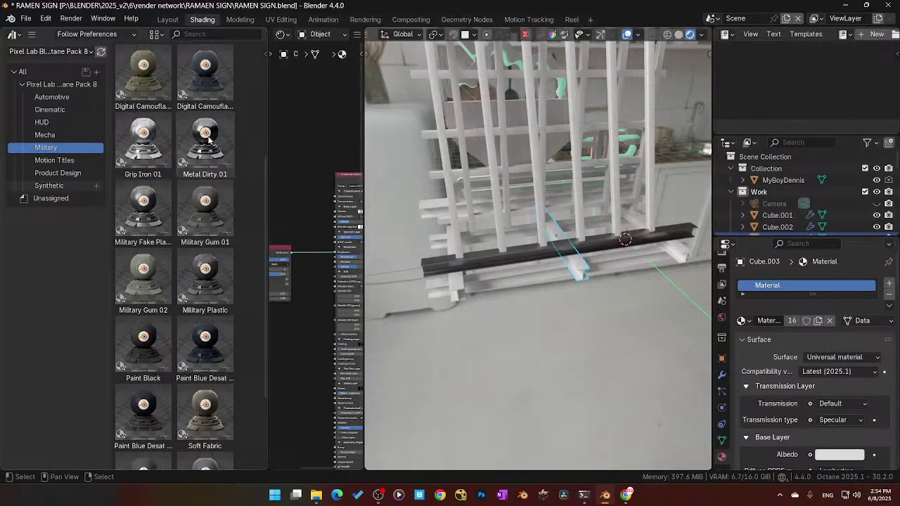
left_click_drag(208, 141, 478, 262)
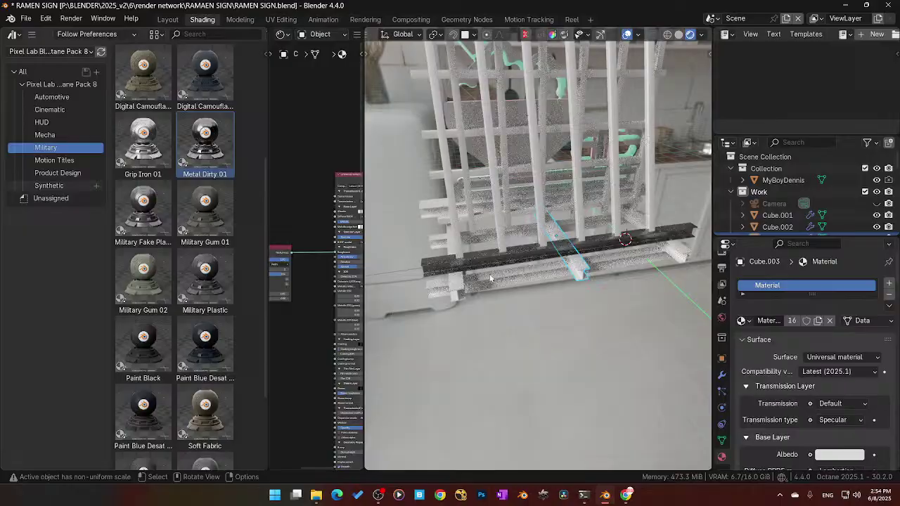
scroll(502, 293, "up", 4)
scroll(501, 293, "up", 5)
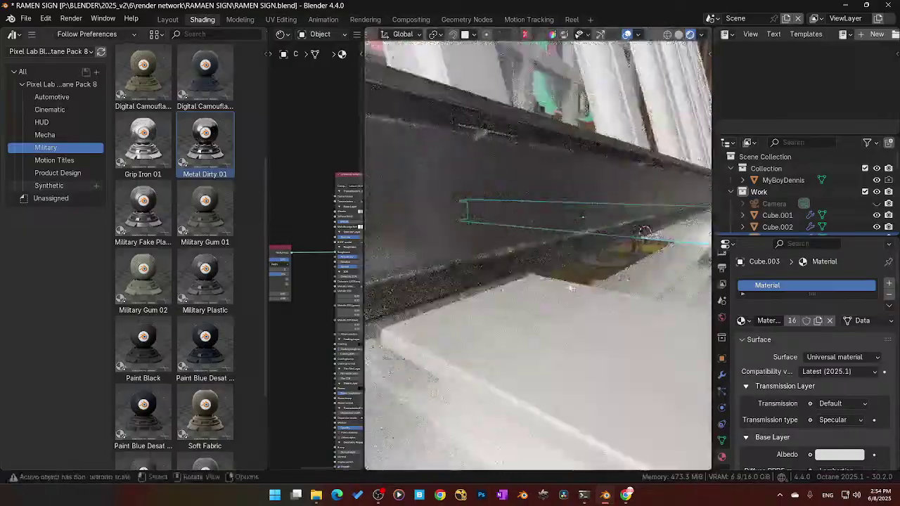
Step: Link the rear base beam's Metal Dirty 01 material to the slanted support beams and the base cross beams
middle_click_drag(568, 283, 573, 318)
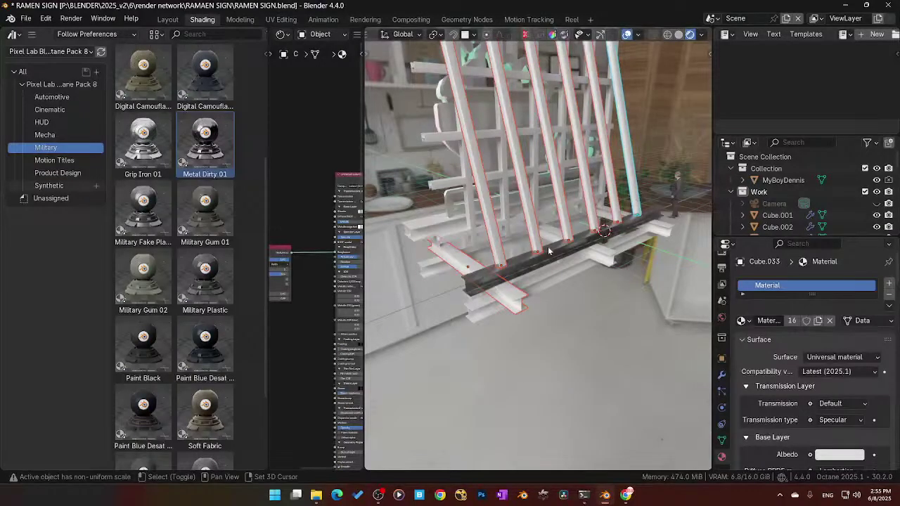
left_click(526, 266, "shift")
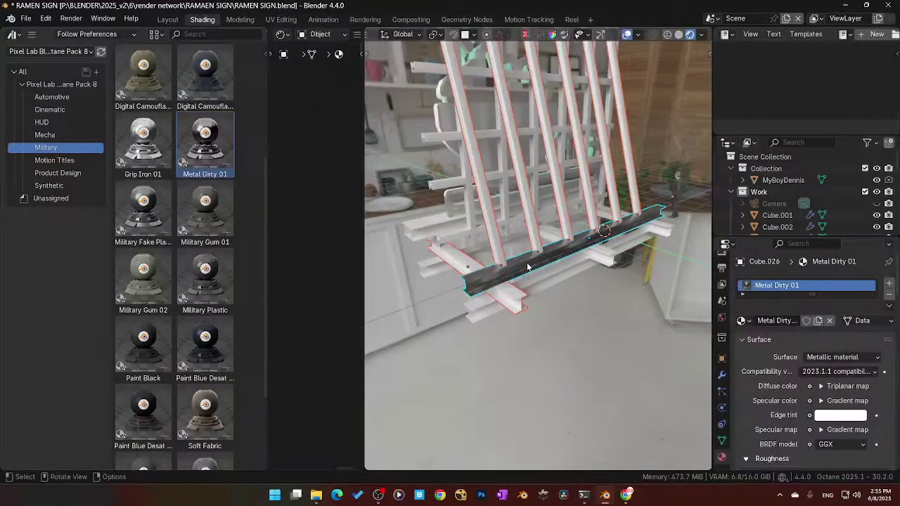
key("ctrl+l")
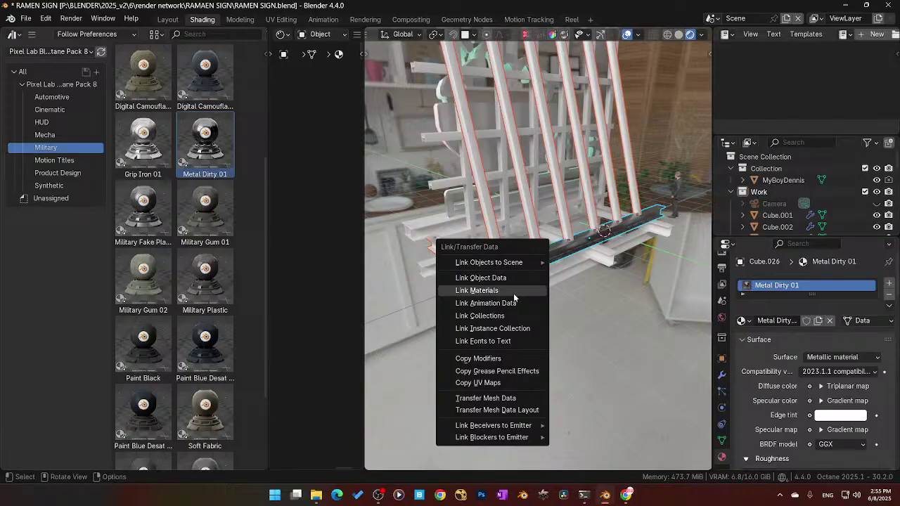
left_click(513, 290)
middle_click_drag(513, 291, 492, 281)
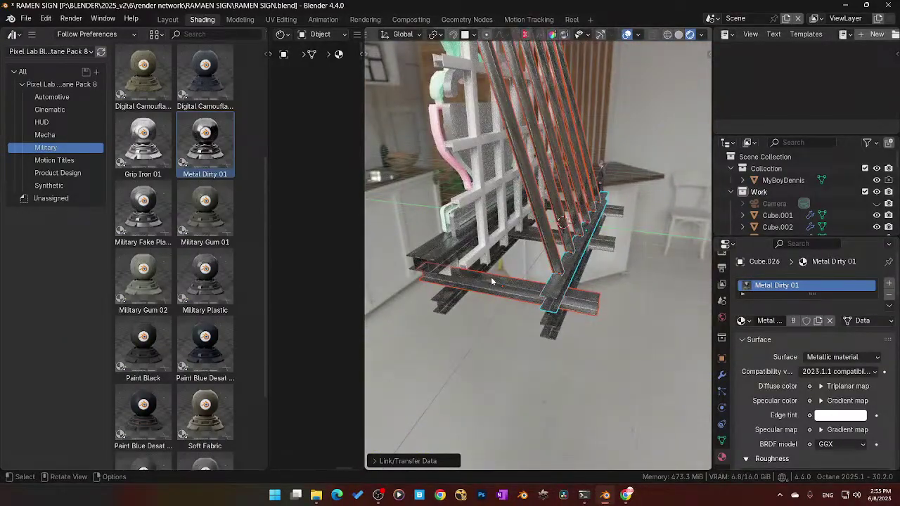
Step: Link the rear base beam's Metal Dirty 01 material to all horizontal and vertical beams of the grid behind the sign
left_click(491, 281)
left_click(486, 254)
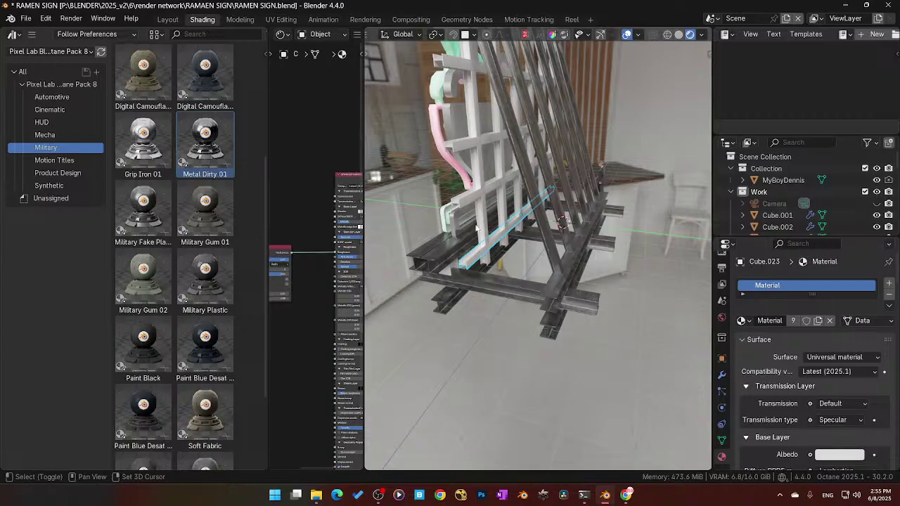
left_click(463, 64)
middle_click_drag(462, 64, 492, 197)
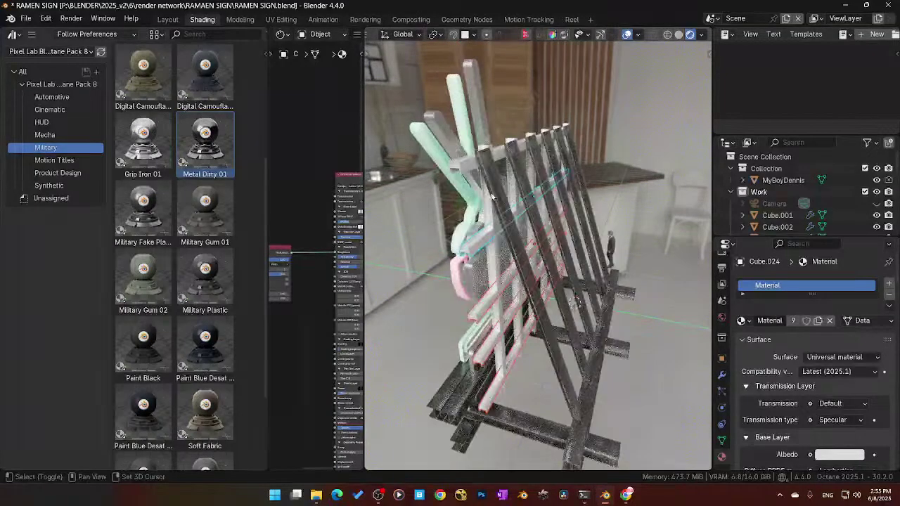
left_click(474, 169)
left_click(497, 271)
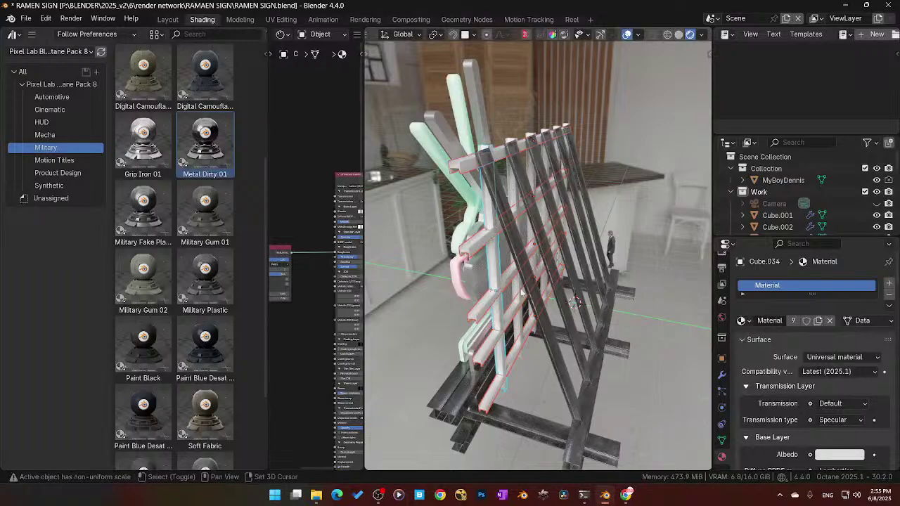
middle_click_drag(497, 271, 454, 266)
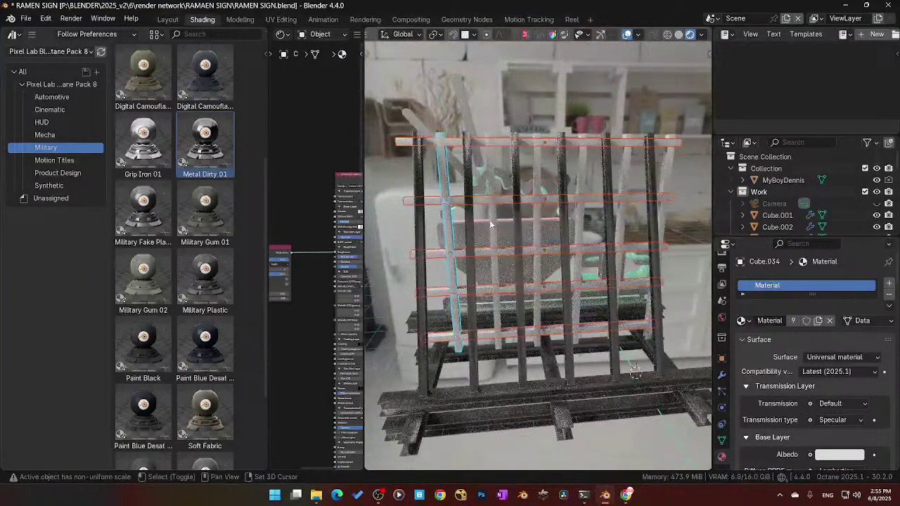
left_click(496, 216, "shift")
left_click(539, 217, "shift")
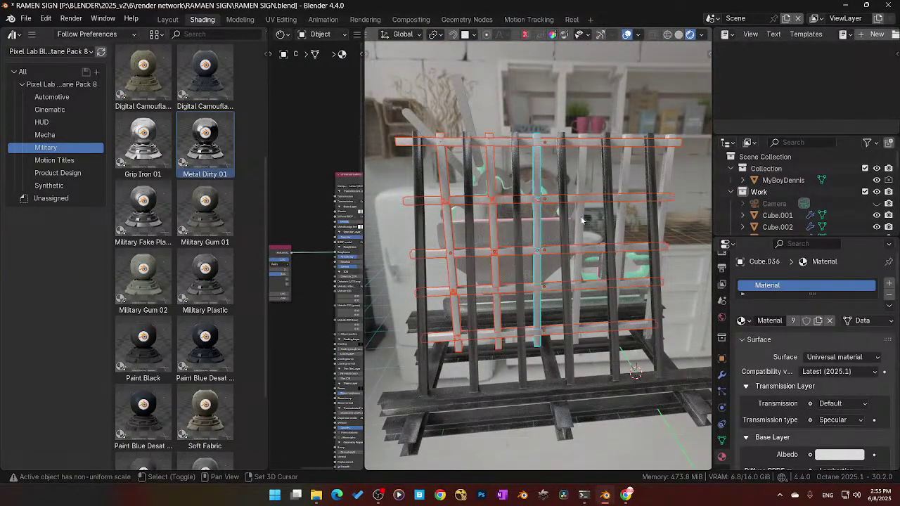
left_click(582, 219, "shift")
left_click(632, 216, "shift")
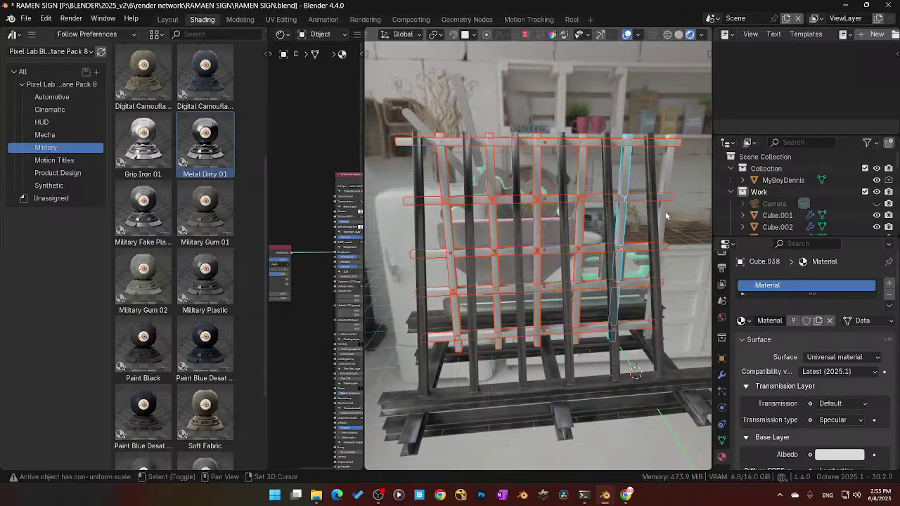
left_click(660, 217, "shift")
left_click(403, 404, "shift")
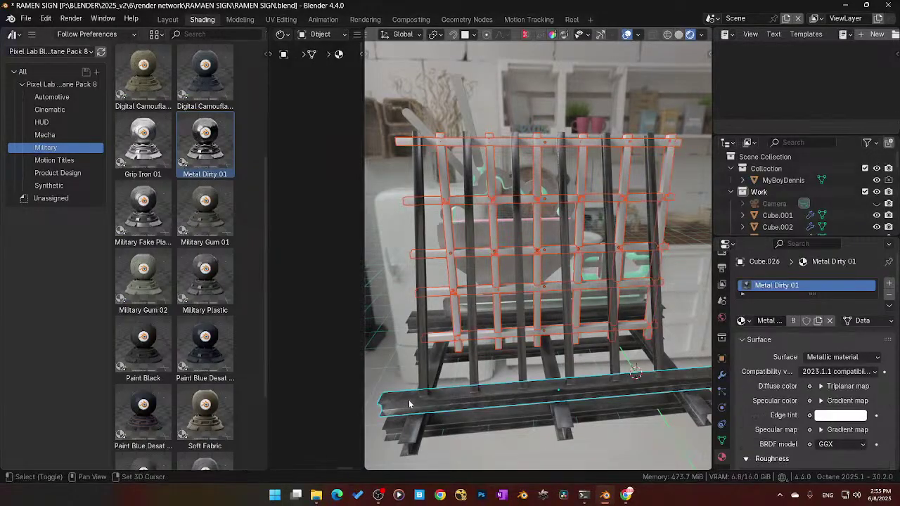
key("ctrl+l")
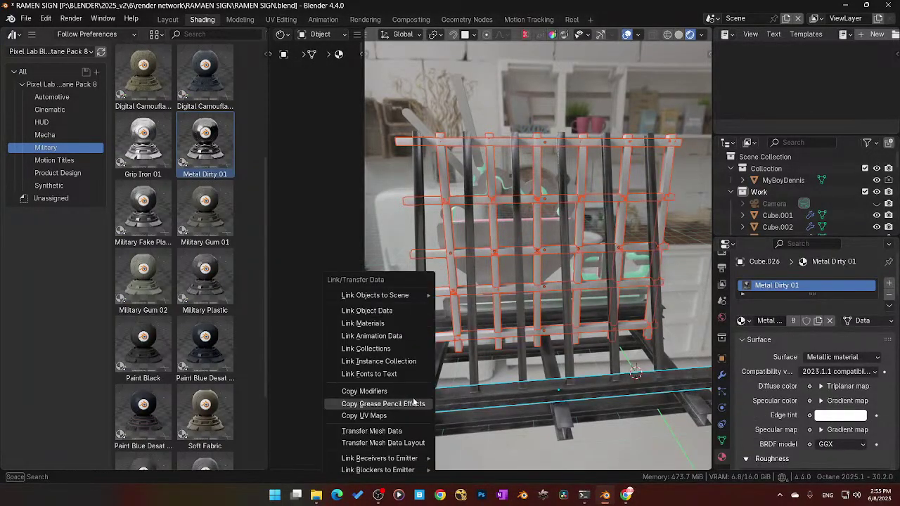
left_click(401, 322)
middle_click_drag(422, 330, 508, 370)
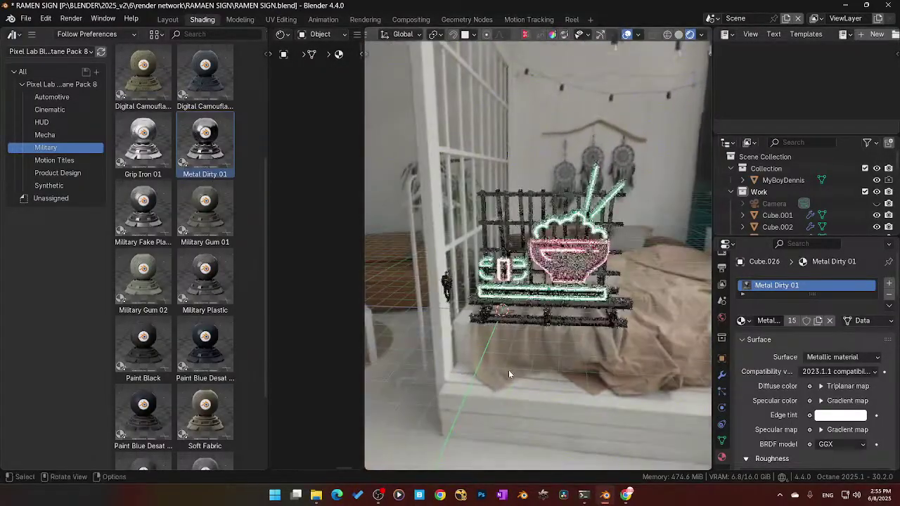
Step: Select the whole ramen sign with its support structure, save the file, and switch the viewport to solid shading
middle_click_drag(519, 313, 544, 348)
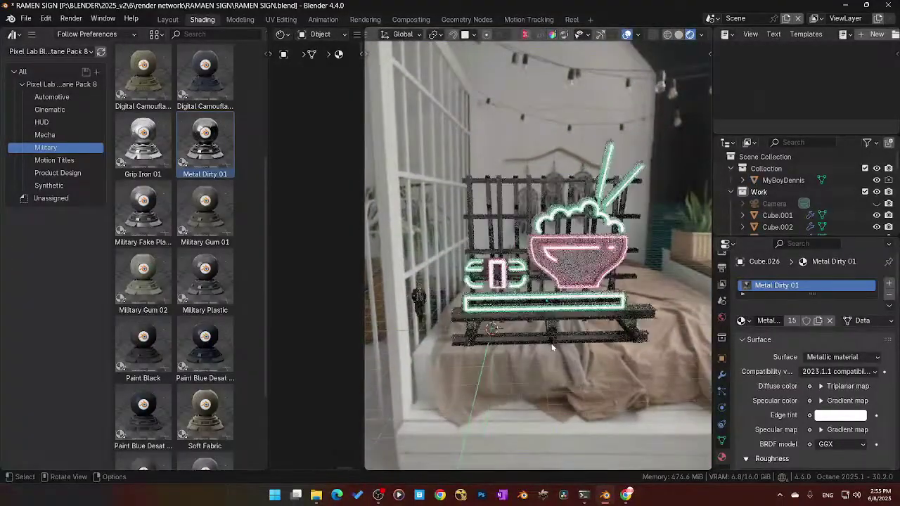
left_click_drag(449, 134, 660, 376)
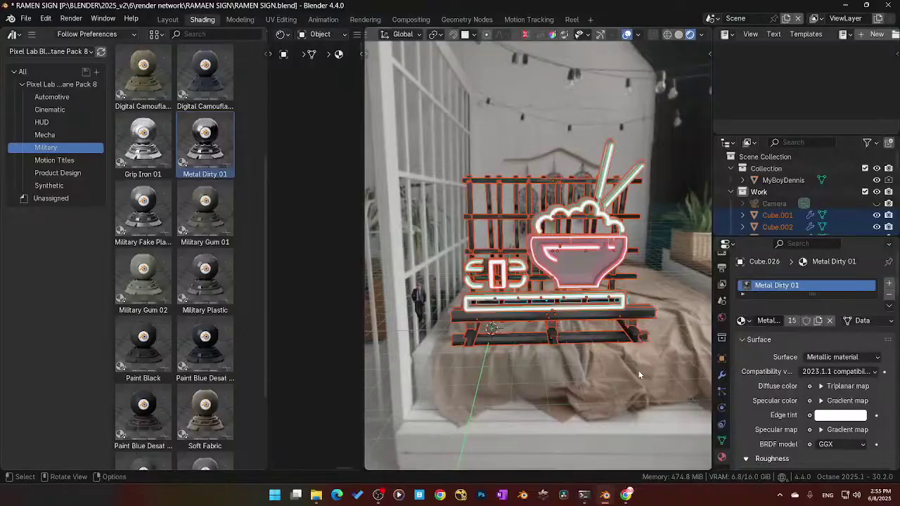
key("ctrl+s")
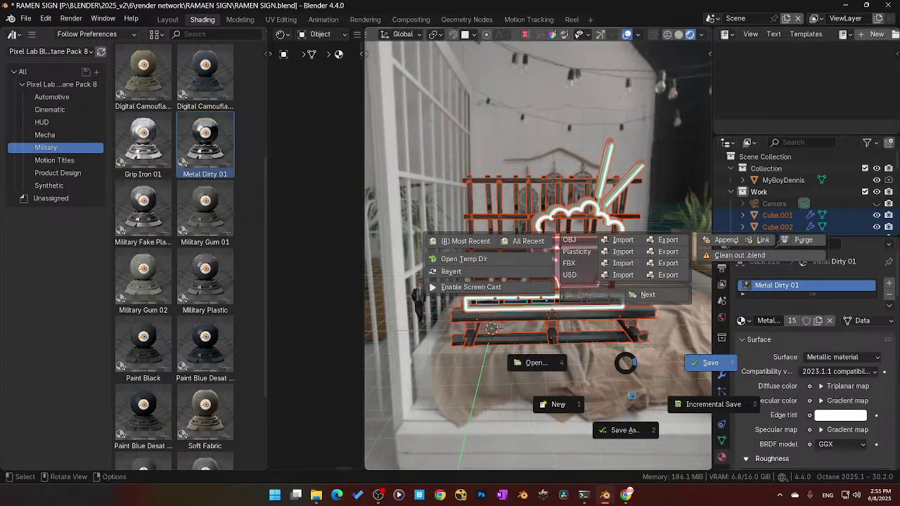
left_click(614, 369)
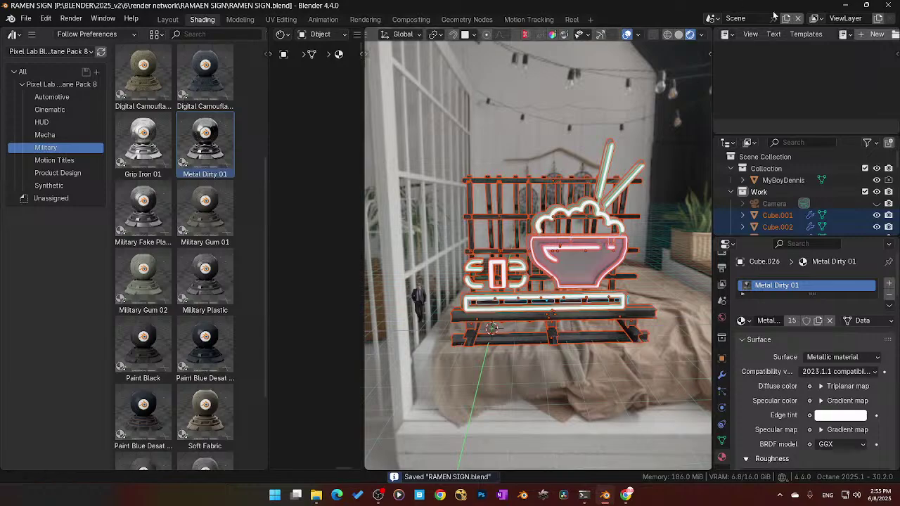
left_click(678, 34)
Step: Start a second Blender instance and open the city scene file 6-4.blend
mouse_move(689, 2)
left_mouse_down()
mouse_move(651, 49)
mouse_move(0, 288)
left_mouse_up()
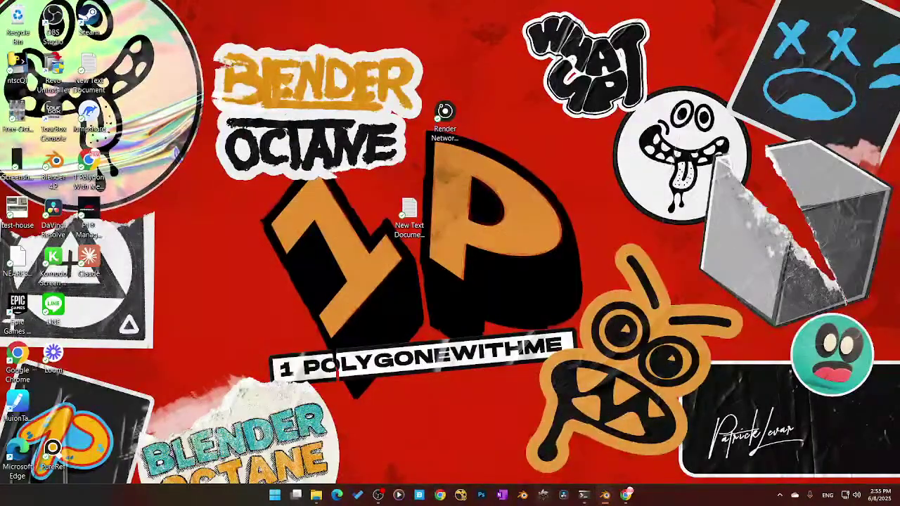
left_click(524, 497)
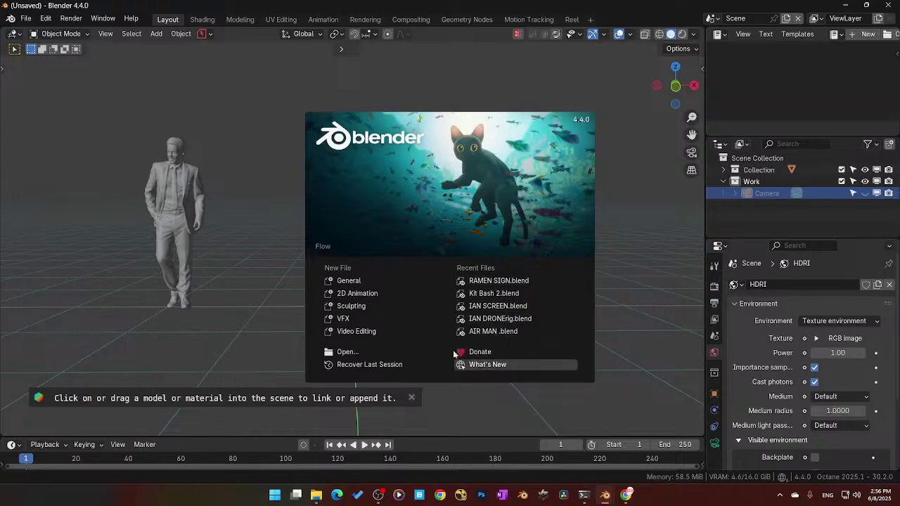
left_click(346, 352)
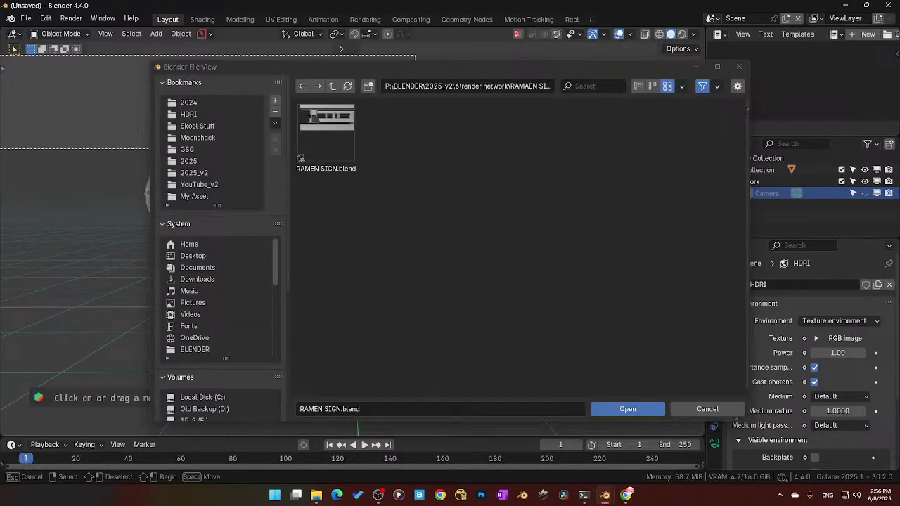
left_click_drag(537, 67, 0, 197)
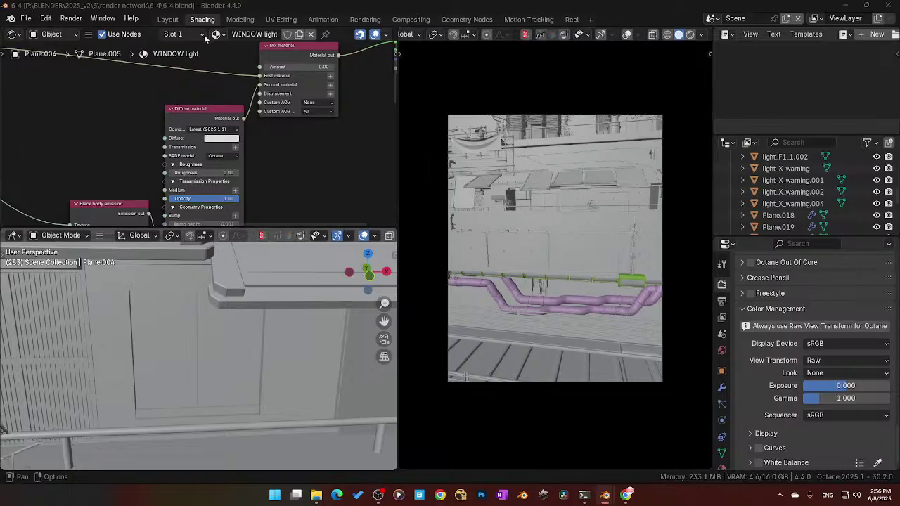
Step: Switch to the Layout workspace, hide the viewport sidebar, and reset the 3D cursor to the world origin
left_click(165, 20)
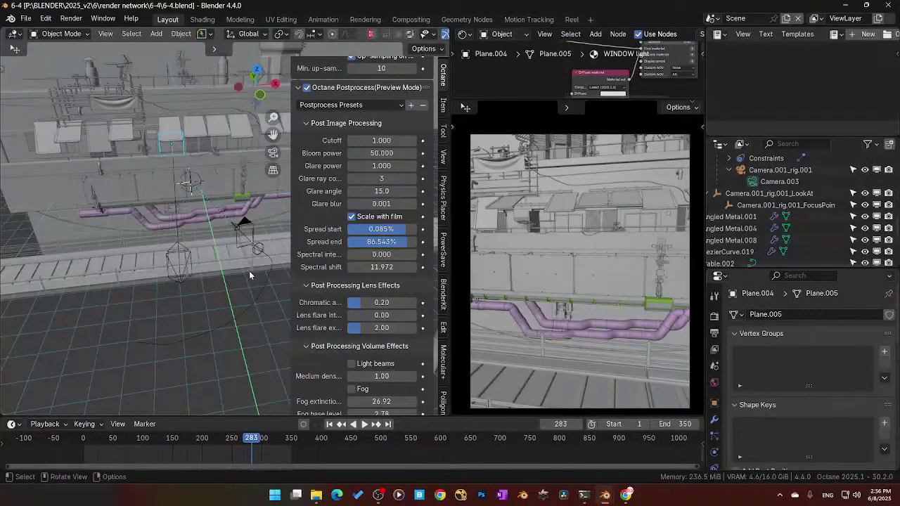
key("n")
scroll(324, 237, "down", 5)
middle_click_drag(239, 246, 186, 279)
scroll(224, 227, "up", 5)
key("shift+s")
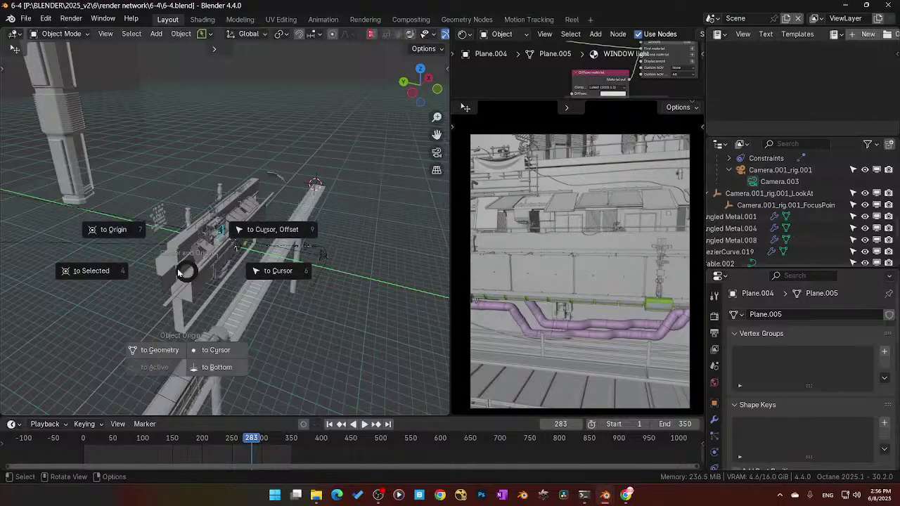
left_click(123, 233)
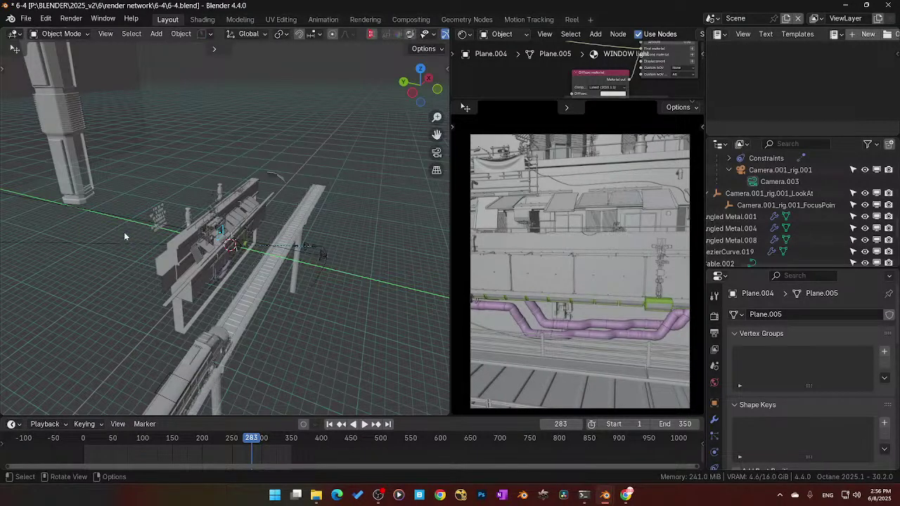
middle_click_drag(124, 232, 151, 284)
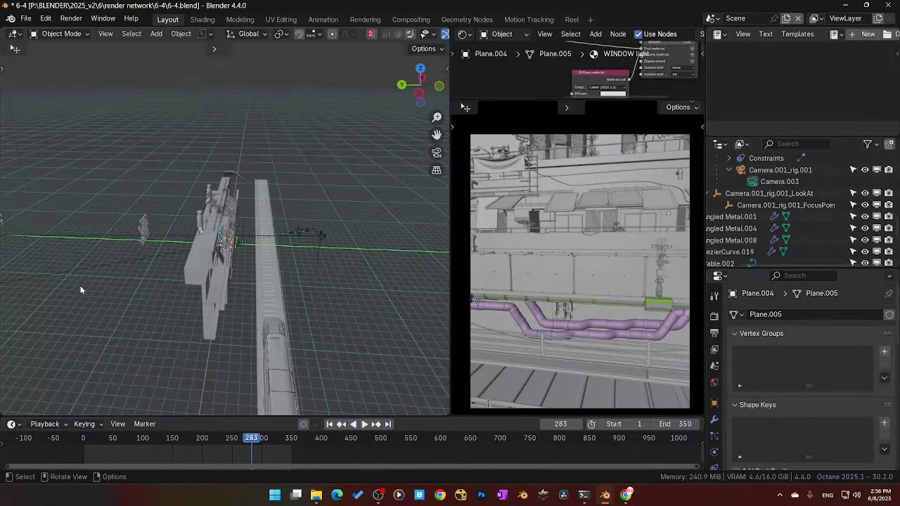
key("ctrl+v")
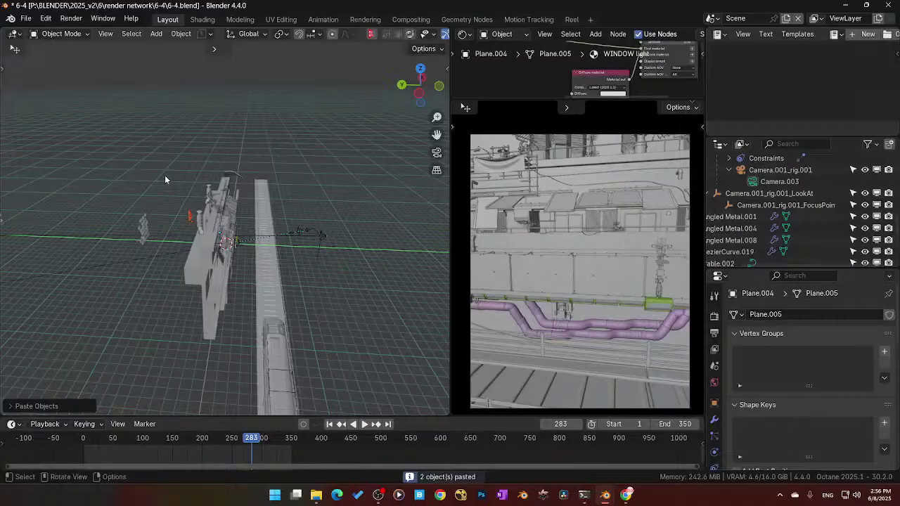
scroll(186, 274, "up", 3)
middle_click_drag(186, 271, 233, 287)
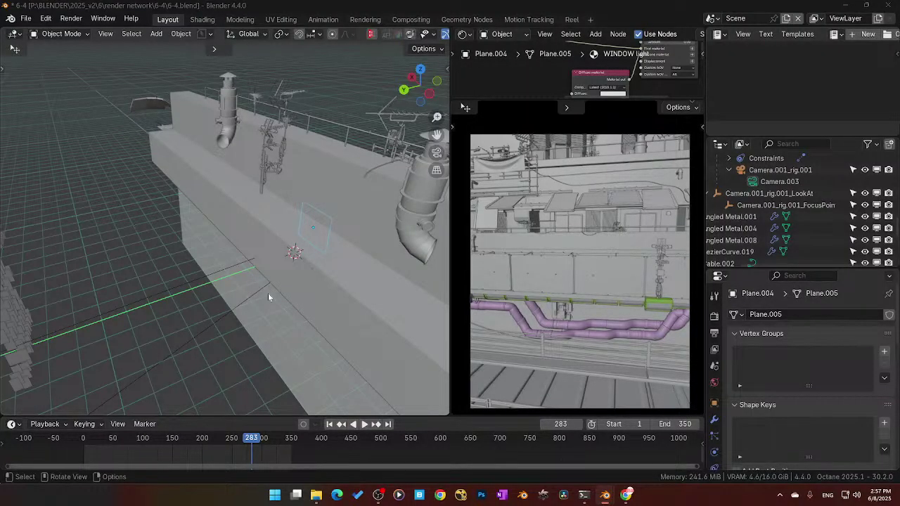
Step: Paste the copied ramen sign with its beam structure into the city scene
middle_click_drag(190, 288, 185, 299)
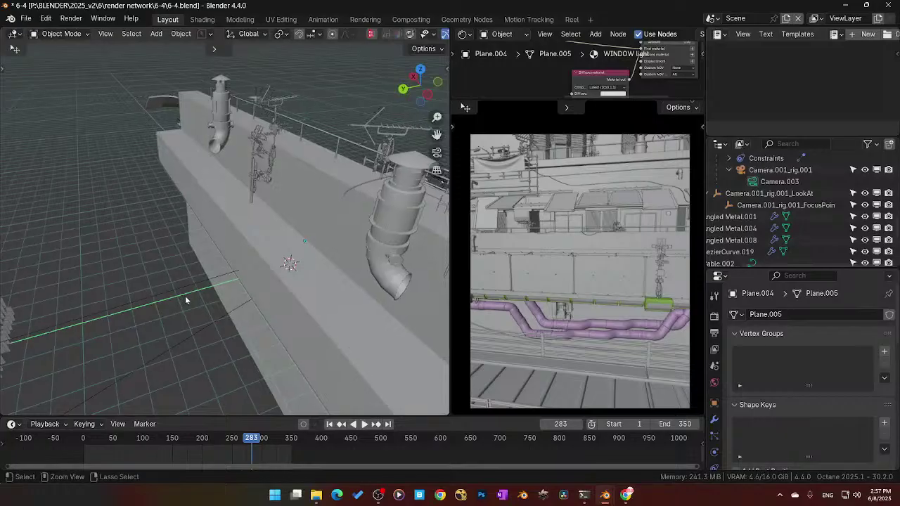
key("ctrl+v")
scroll(190, 299, "down", 10)
middle_click_drag(252, 291, 170, 293)
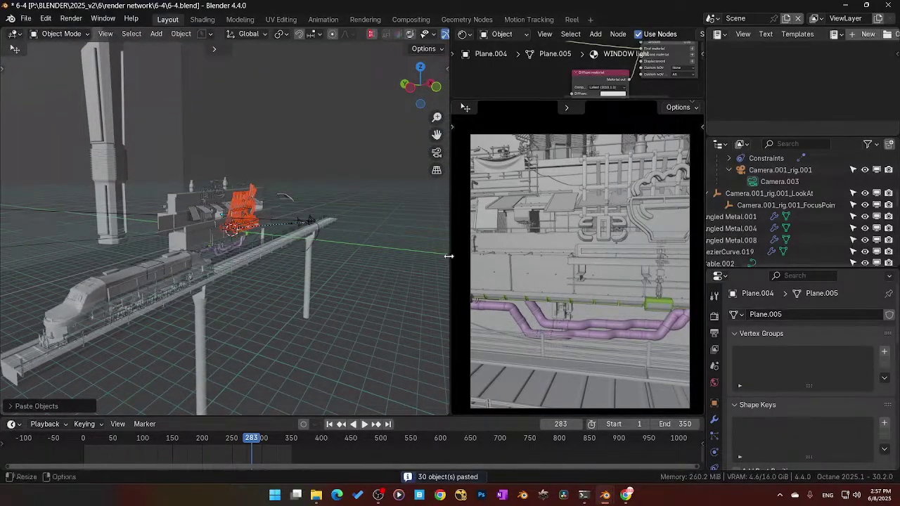
Step: Switch to the Modeling workspace, return to Object Mode, and leave the camera view to see the pasted sign in perspective
left_click(239, 20)
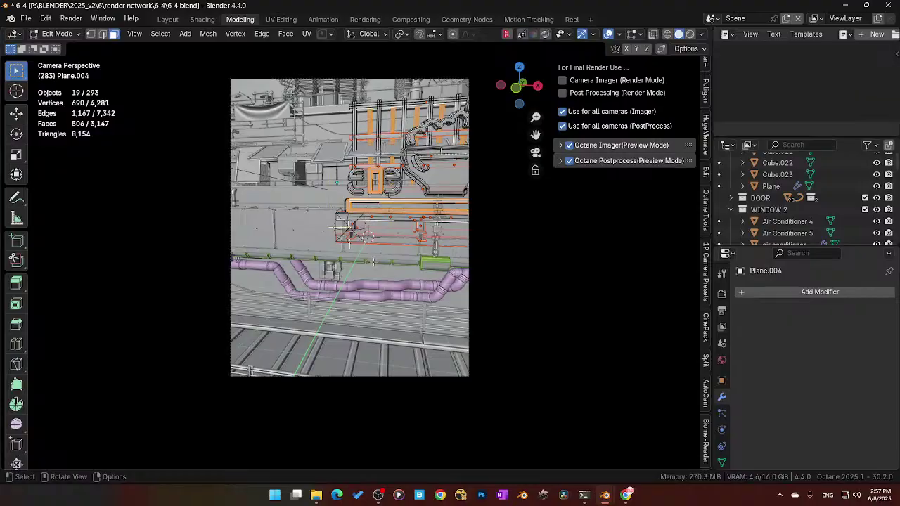
key("Tab")
left_click(380, 195)
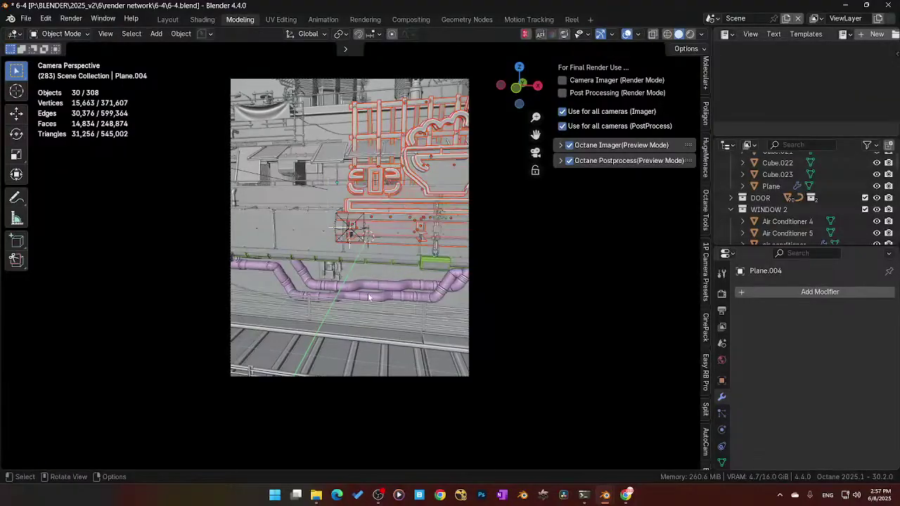
right_click(369, 296)
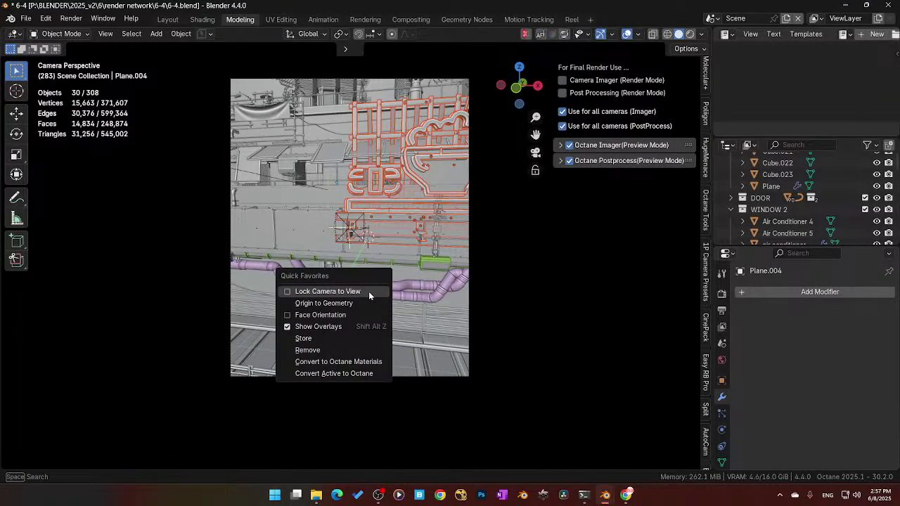
middle_click_drag(390, 232, 368, 247)
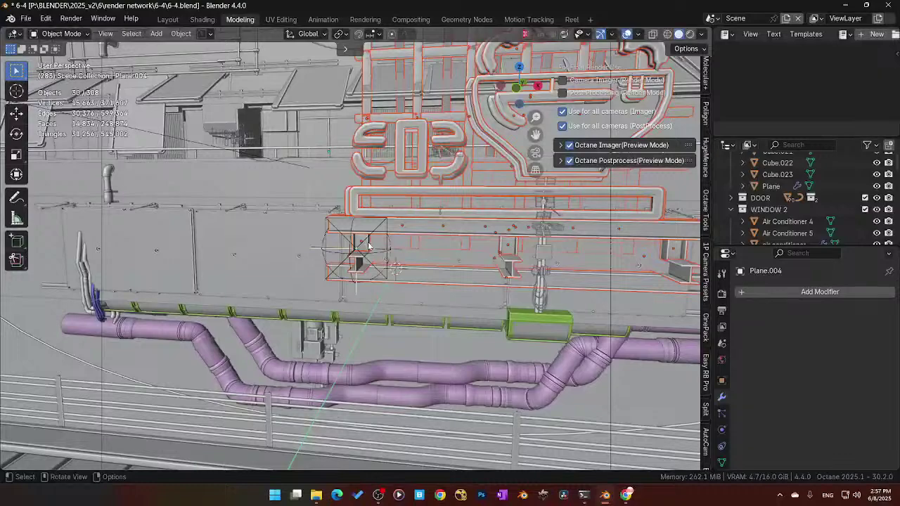
Step: Split the viewport into quad view and hide the text info and statistics overlays
key("ctrl+alt+q")
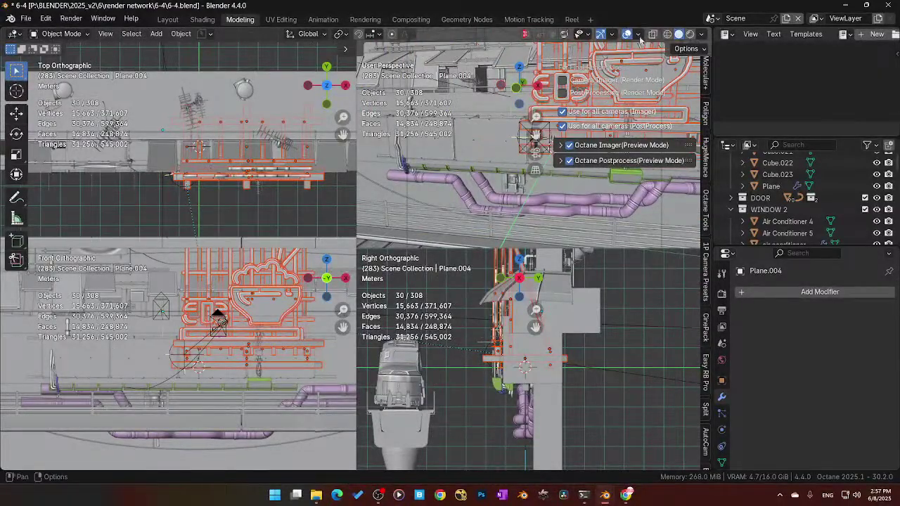
left_click(637, 34)
left_click_drag(566, 115, 565, 128)
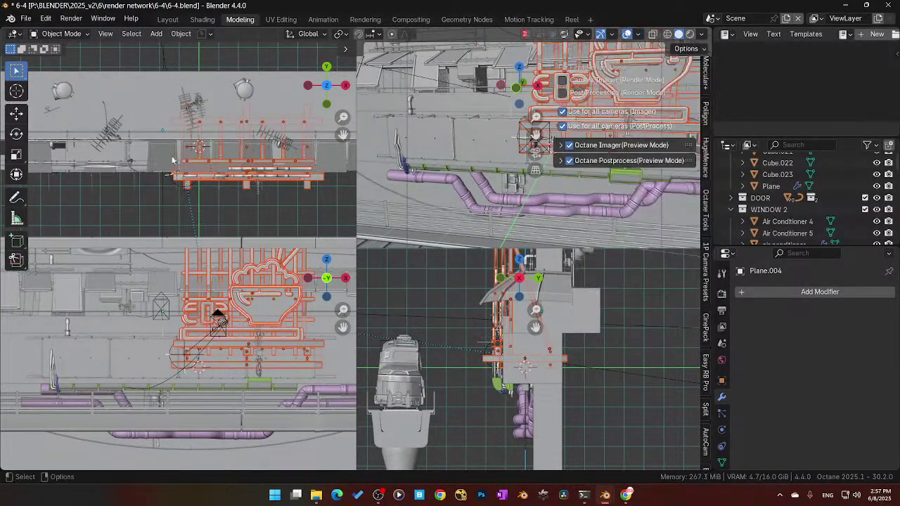
Step: Move the pasted sign behind the building in the top view and raise it above the roof in the front view
scroll(237, 208, "down", 3)
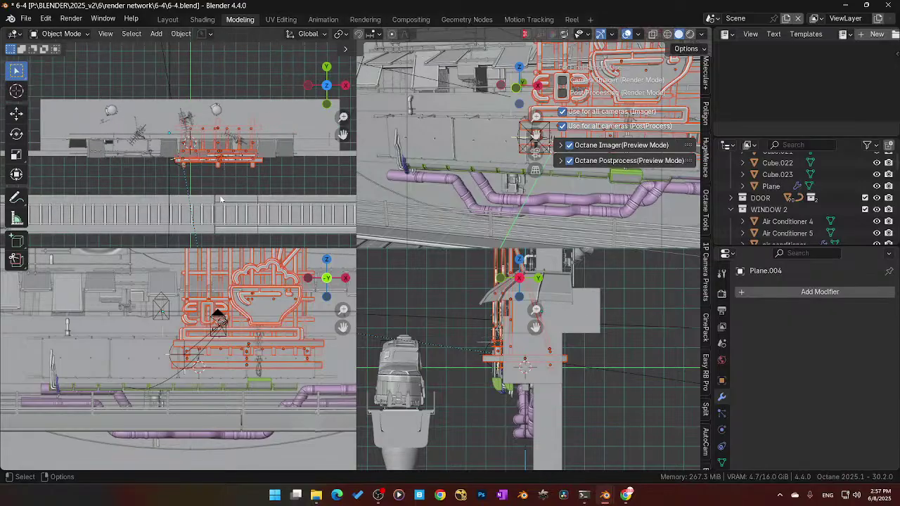
key("g")
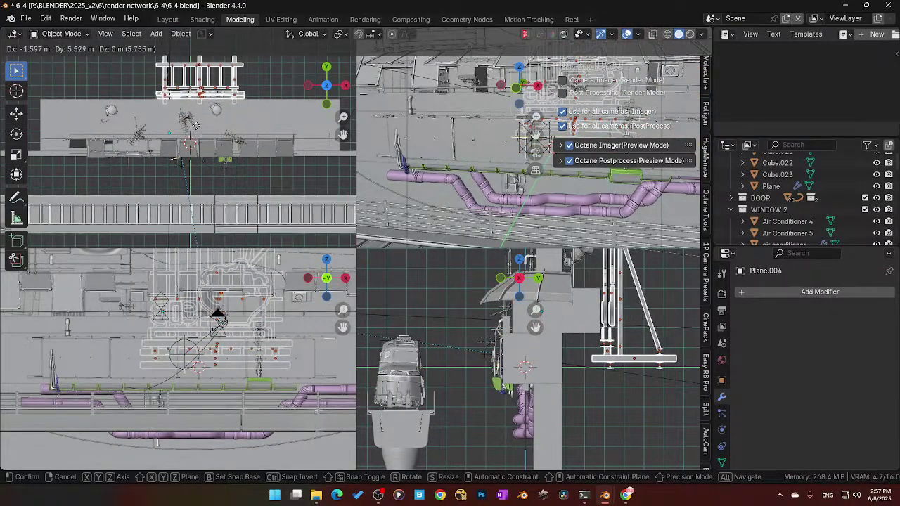
left_click(221, 336)
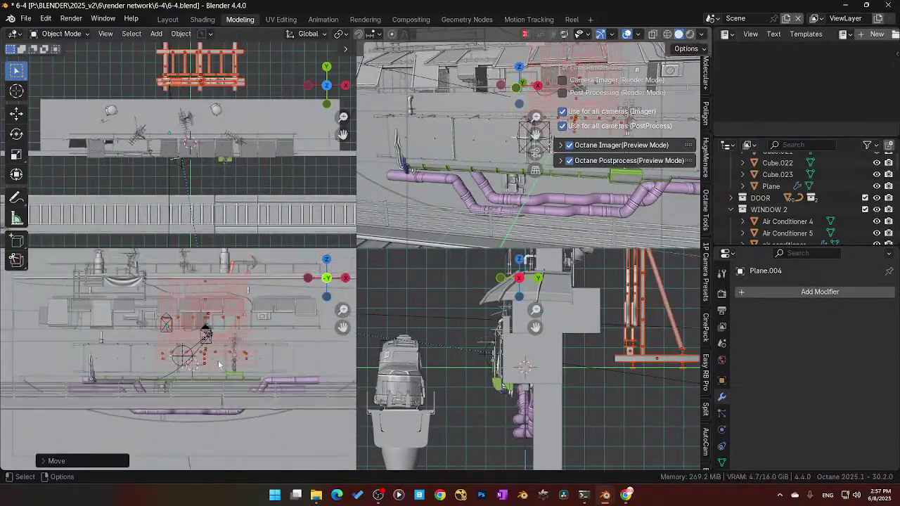
scroll(220, 355, "down", 3)
key("g")
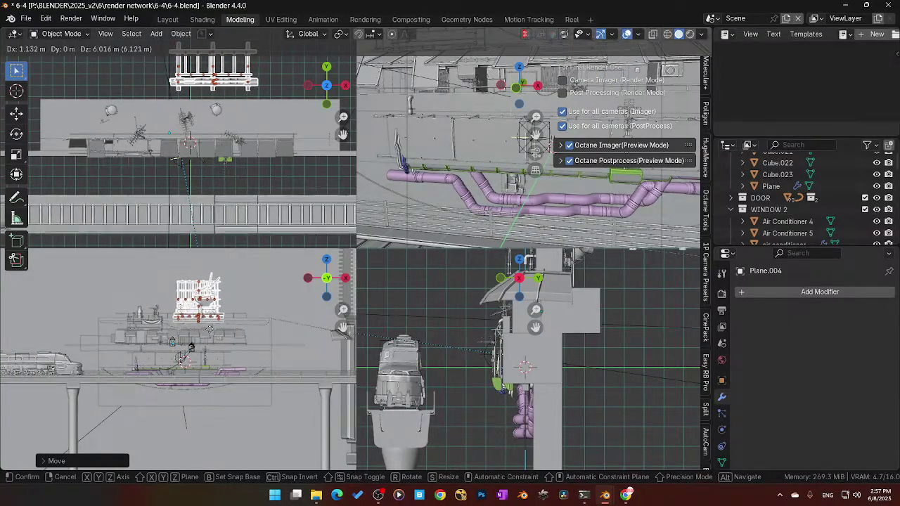
left_click(240, 294)
Step: Return the perspective quadrant to the camera view and hide the sidebar to check the sign's placement
scroll(188, 152, "down", 3)
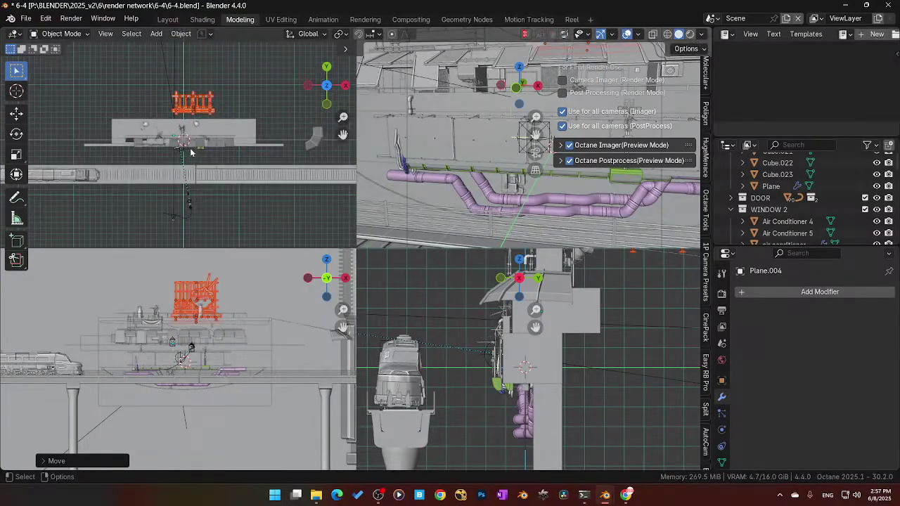
middle_click_drag(548, 351, 544, 347)
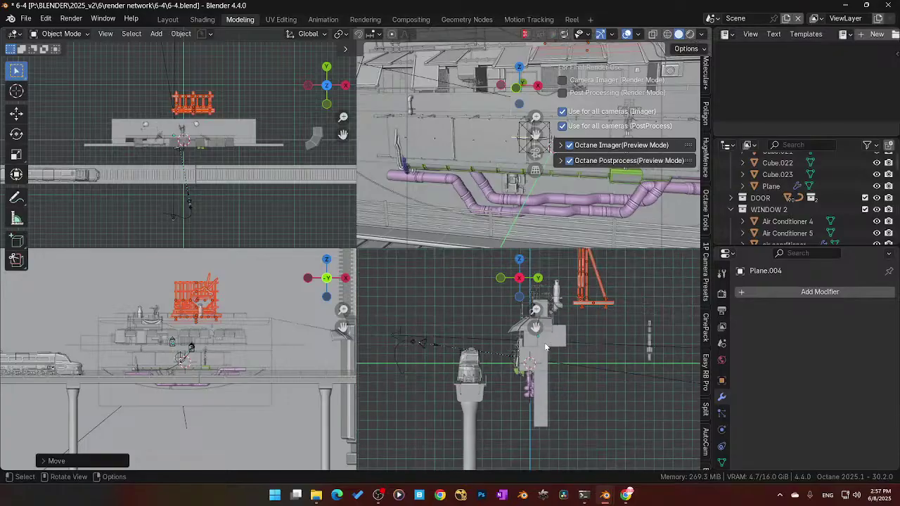
scroll(490, 163, "down", 2)
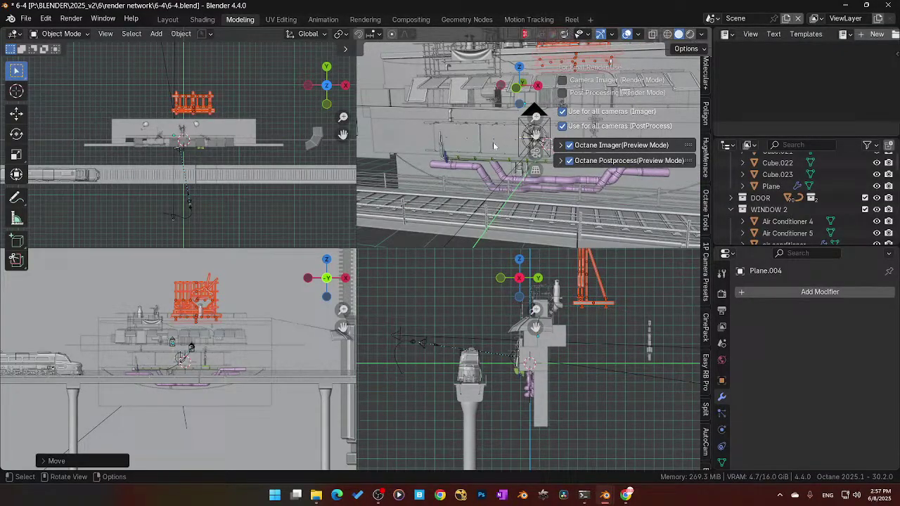
key("KP_0")
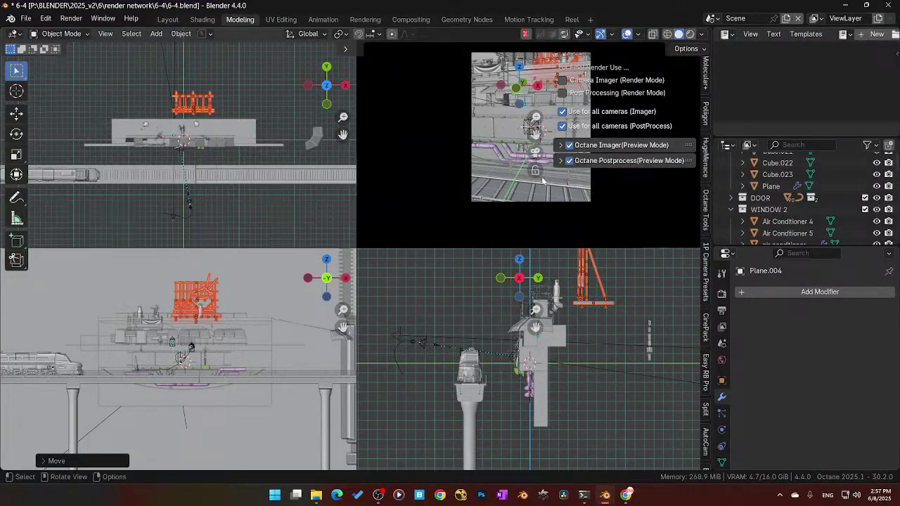
key("n")
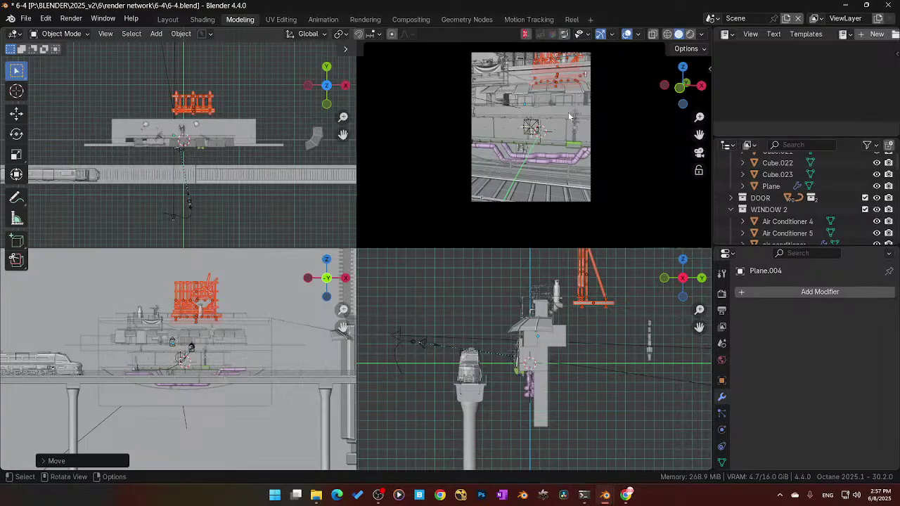
Step: Move the sign objects into a new collection named RAMEN BORAD and return to a single camera view
key("m")
left_click(221, 92)
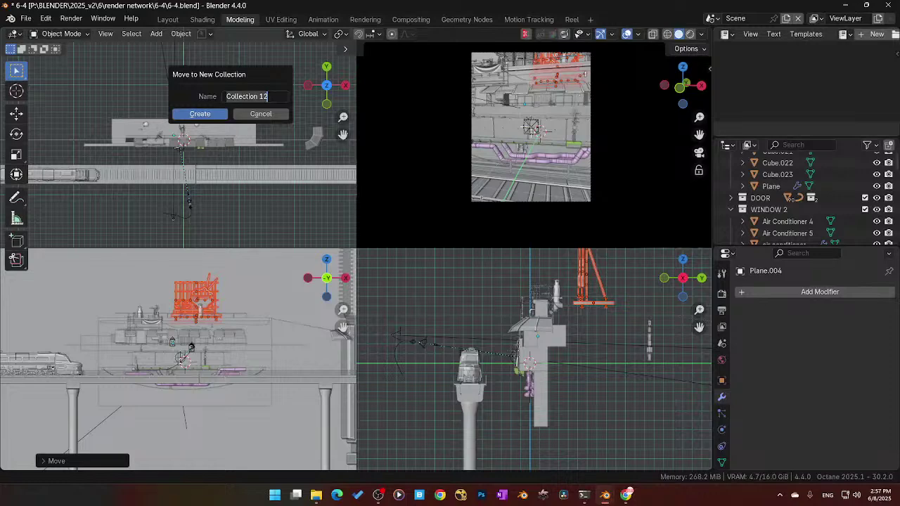
type("RAMEN BORA")
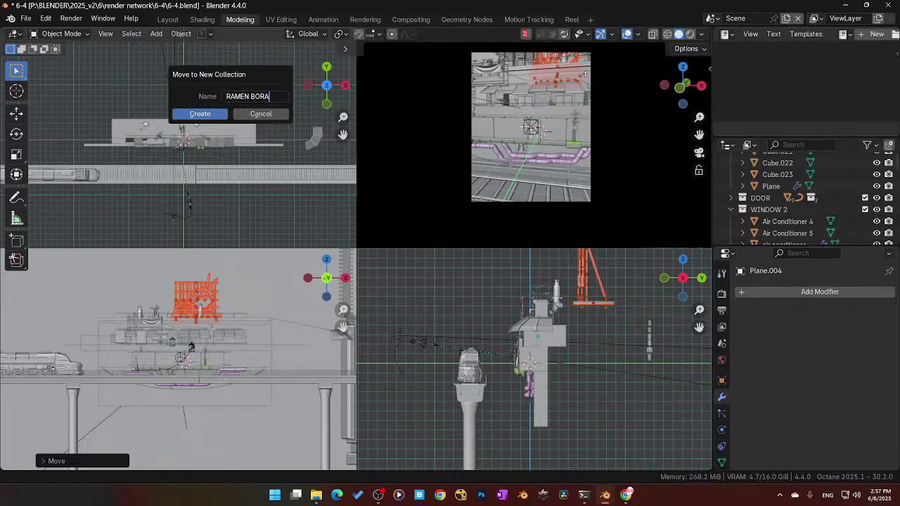
type("D")
key("Return")
left_click(221, 116)
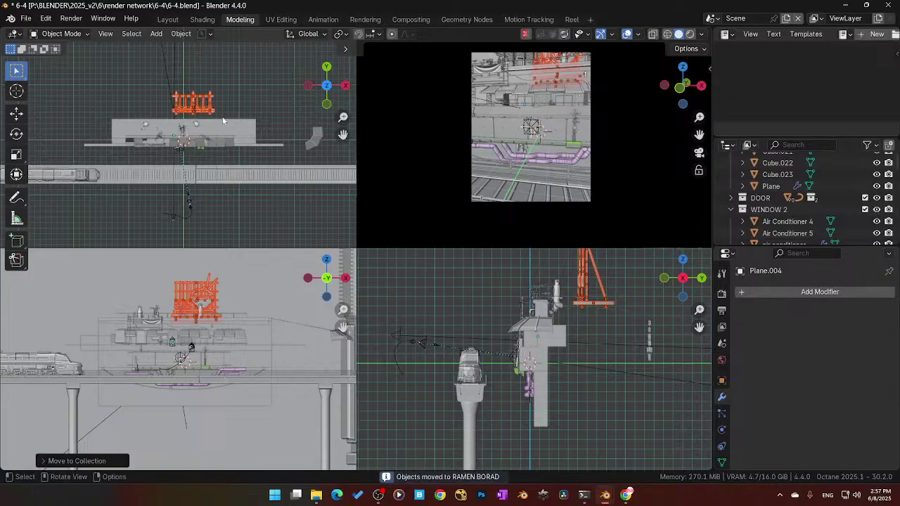
key("ctrl+alt+q")
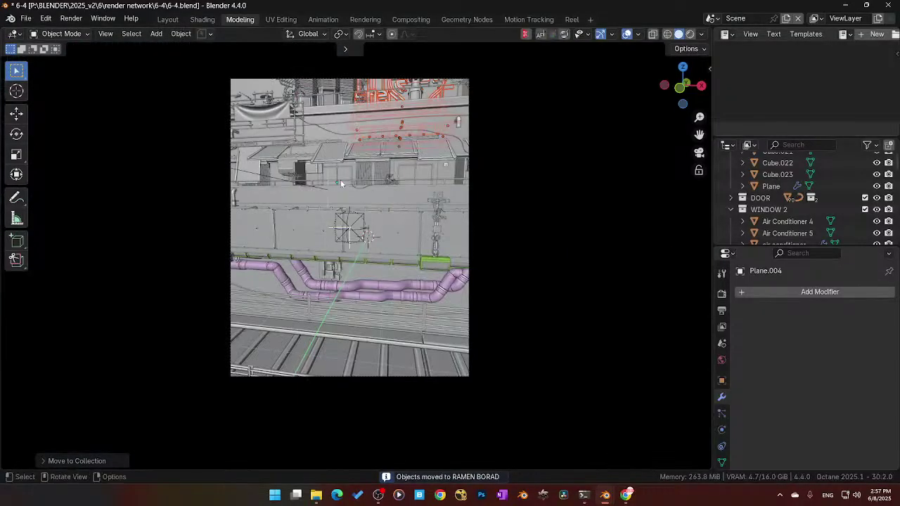
Step: Raise the ramen sign about 2.28 m along the global Z axis
key("space")
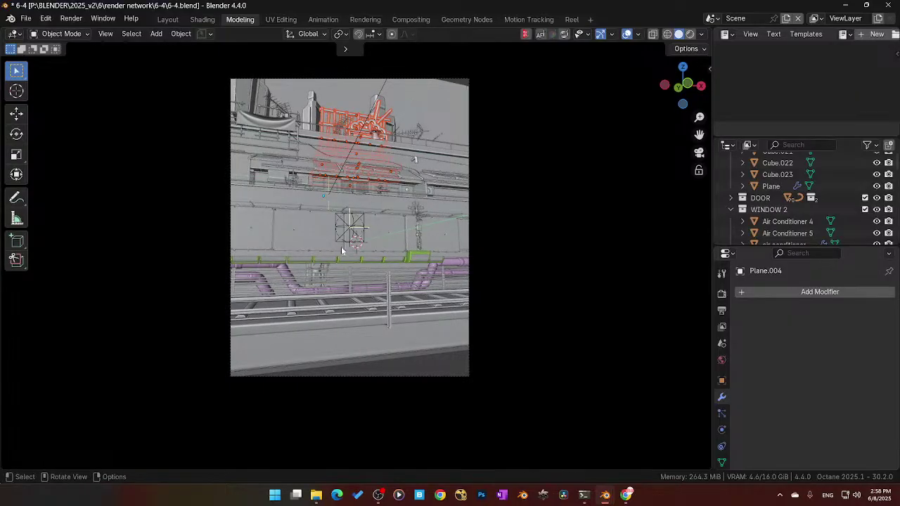
key("g")
key("z")
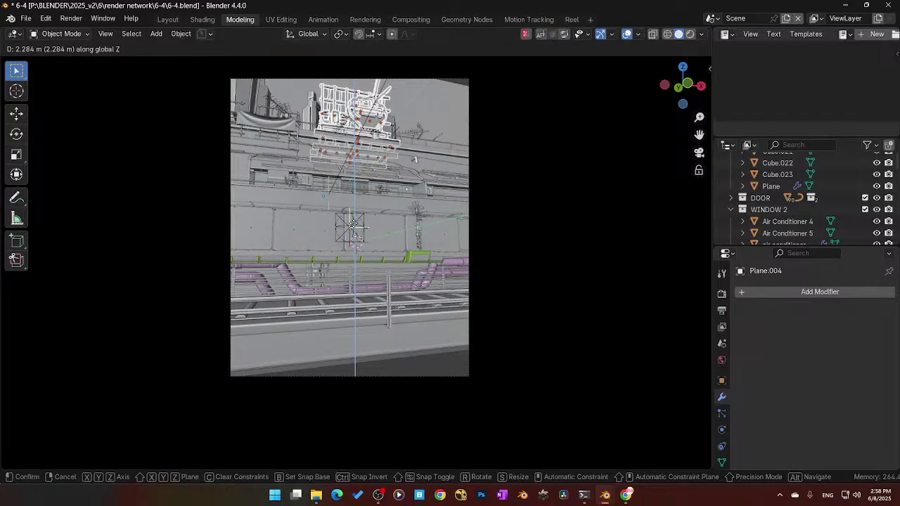
left_click(354, 224)
key("space")
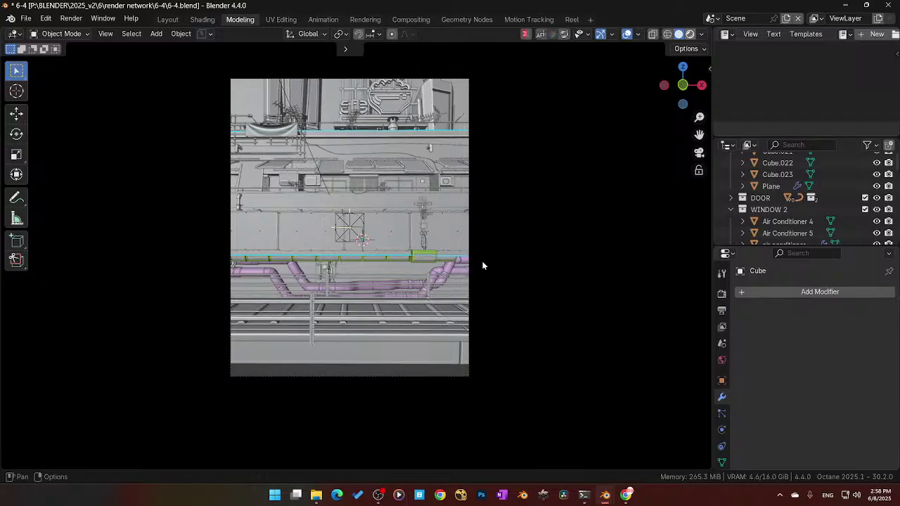
Step: Select the Blooby's Cafe banner in the rendered camera view, inspect it up close, and return to solid shading
key("shift+z")
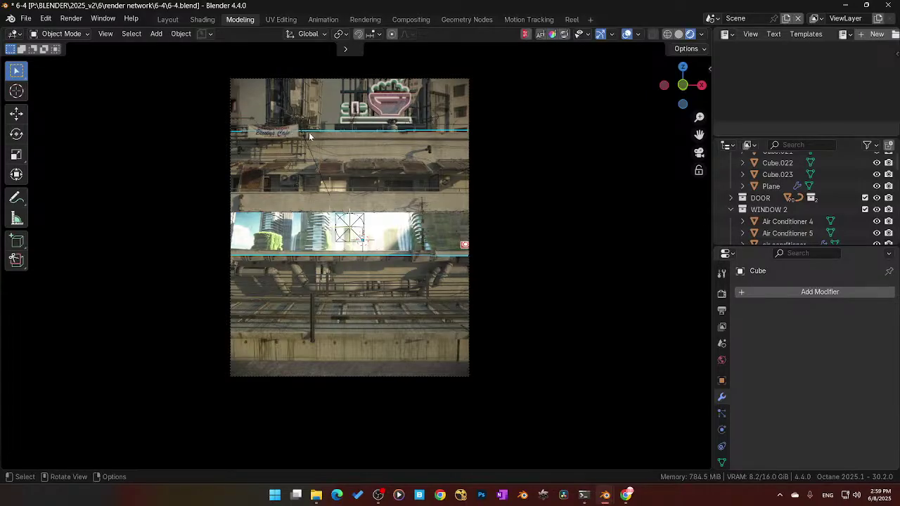
left_click(277, 133)
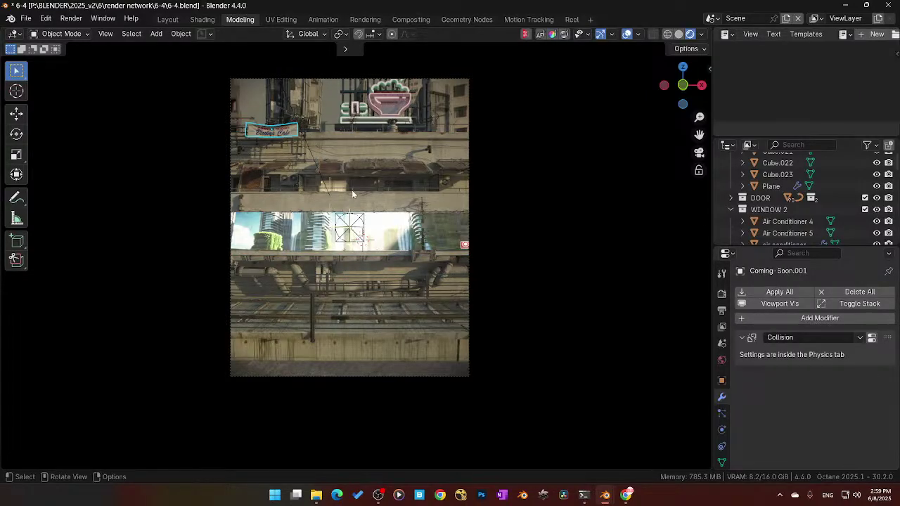
key("KP_0")
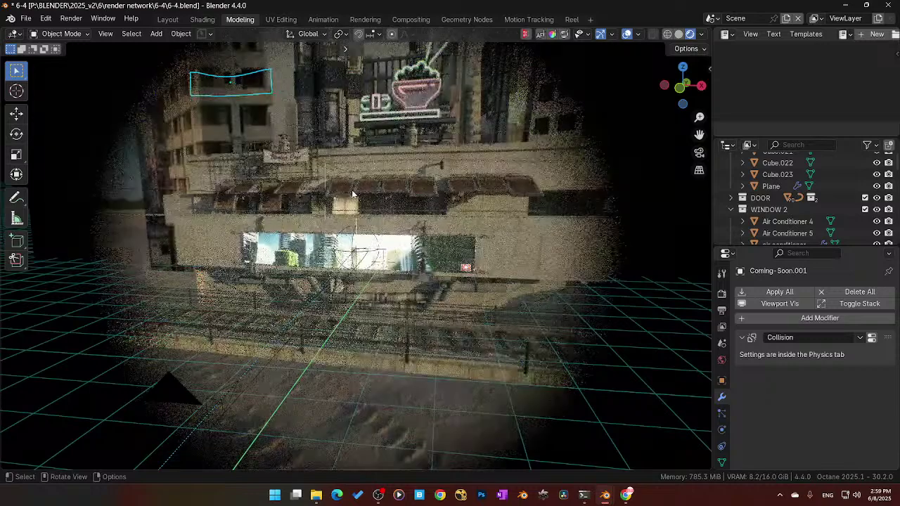
key("KP_0")
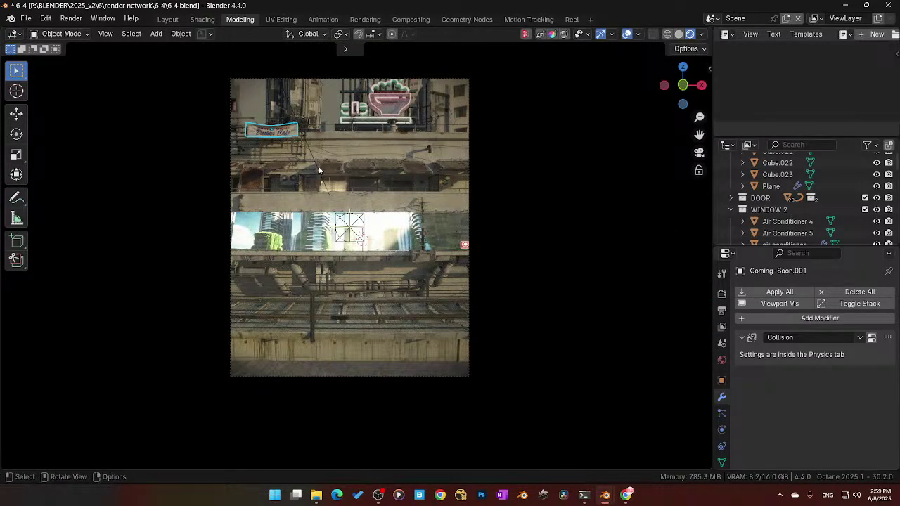
key("KP_Decimal")
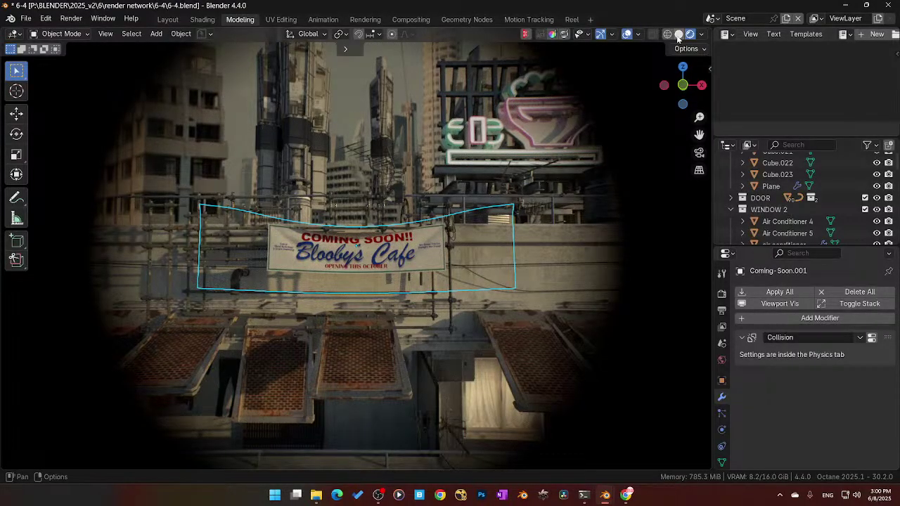
key("KP_0")
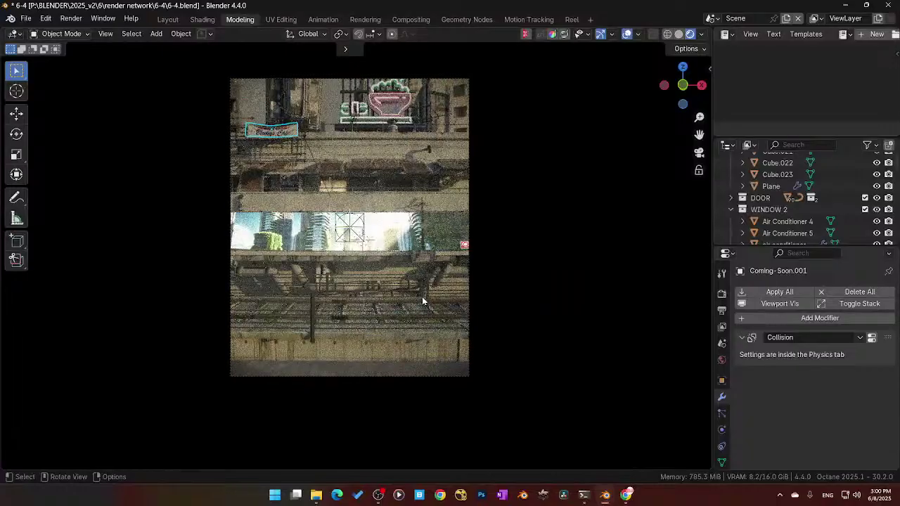
left_click(679, 35)
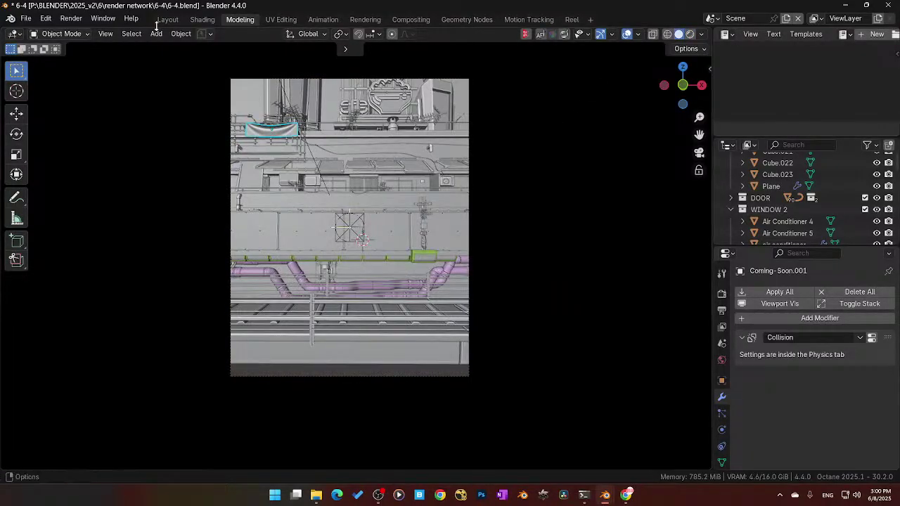
Step: Switch to the Shading workspace and frame the selected Coming-Soon banner in the small 3D viewport
left_click(202, 19)
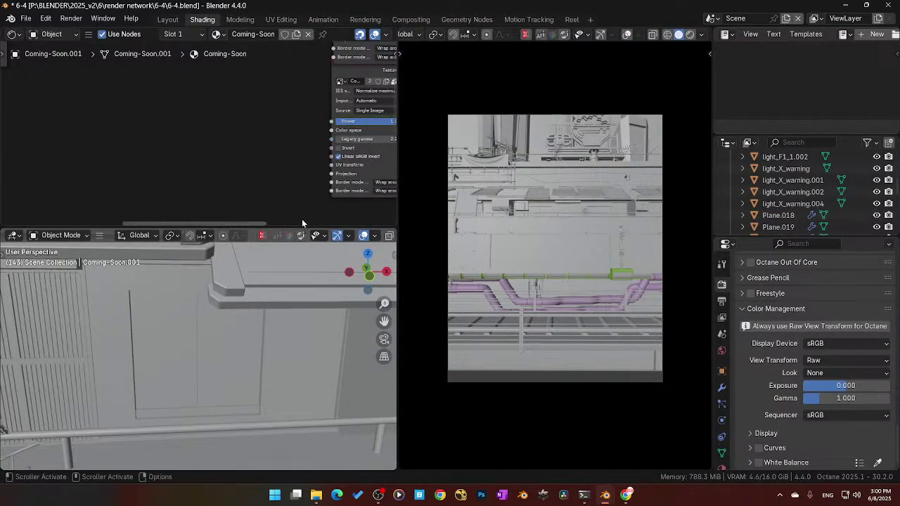
left_click_drag(295, 228, 287, 203)
middle_click_drag(218, 337, 177, 312)
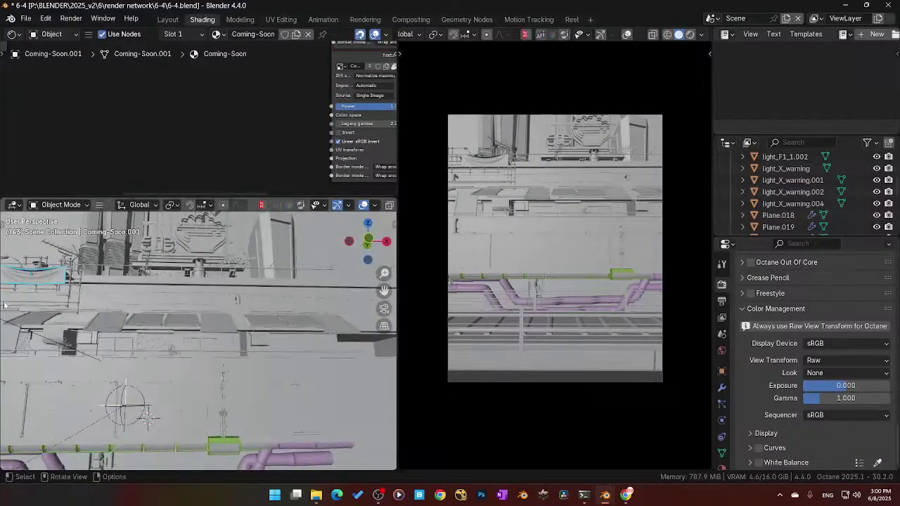
key("KP_Decimal")
scroll(187, 360, "up", 4)
scroll(194, 364, "down", 3)
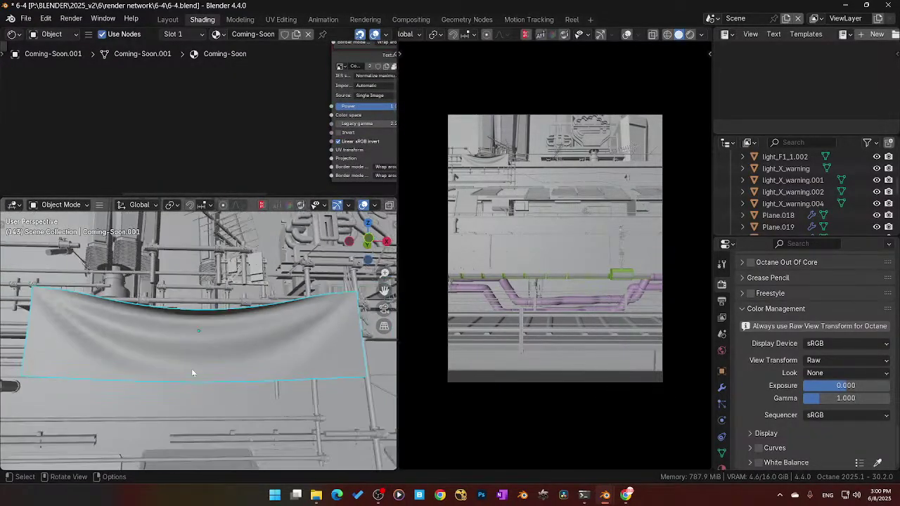
scroll(262, 110, "down", 4)
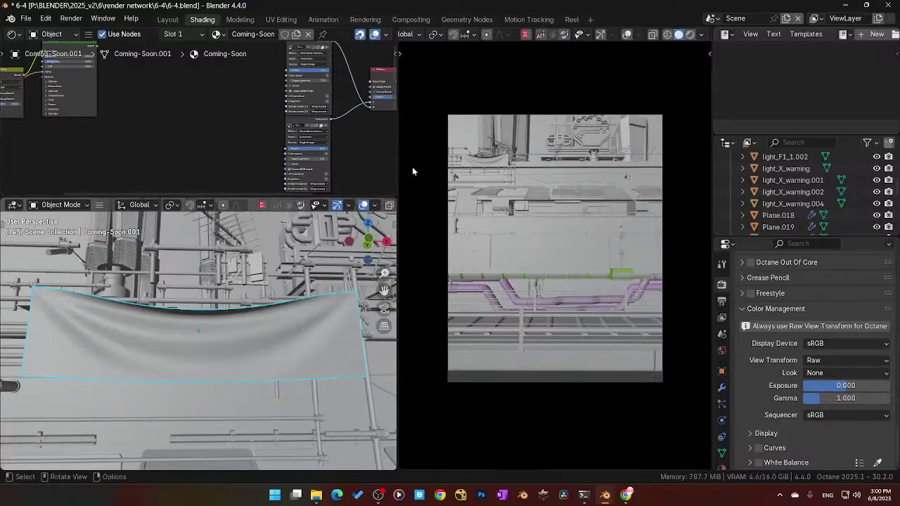
Step: Enlarge the node editor and bring the banner material's texture nodes into view
left_click_drag(398, 162, 495, 181)
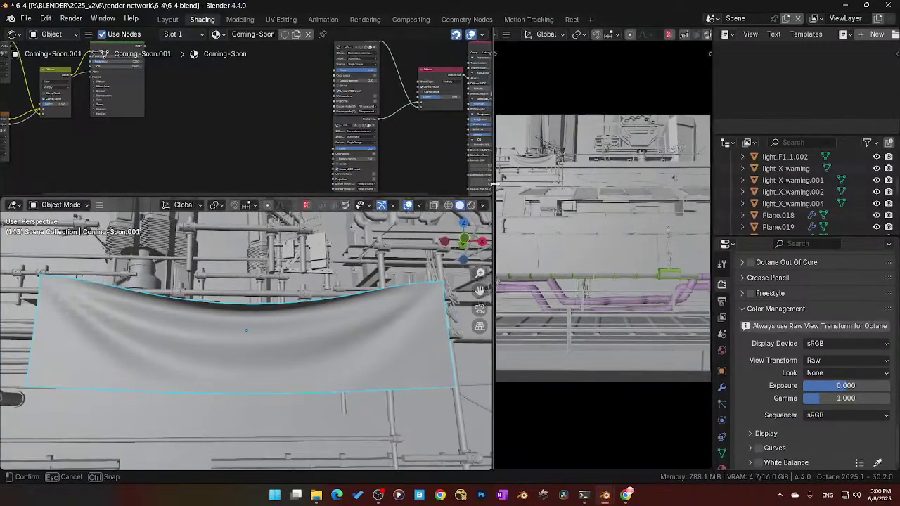
scroll(191, 110, "down", 3)
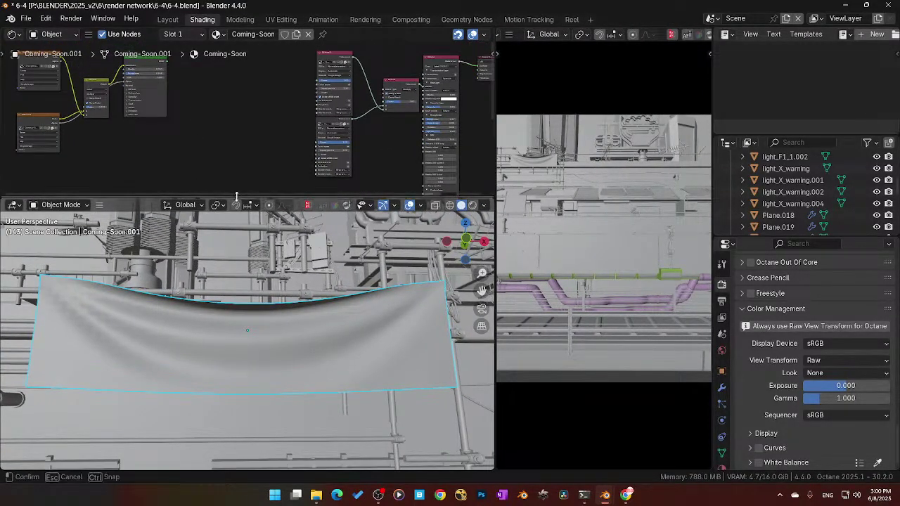
left_click_drag(237, 196, 218, 303)
scroll(216, 205, "up", 3)
scroll(216, 201, "up", 2)
middle_click_drag(241, 198, 127, 264)
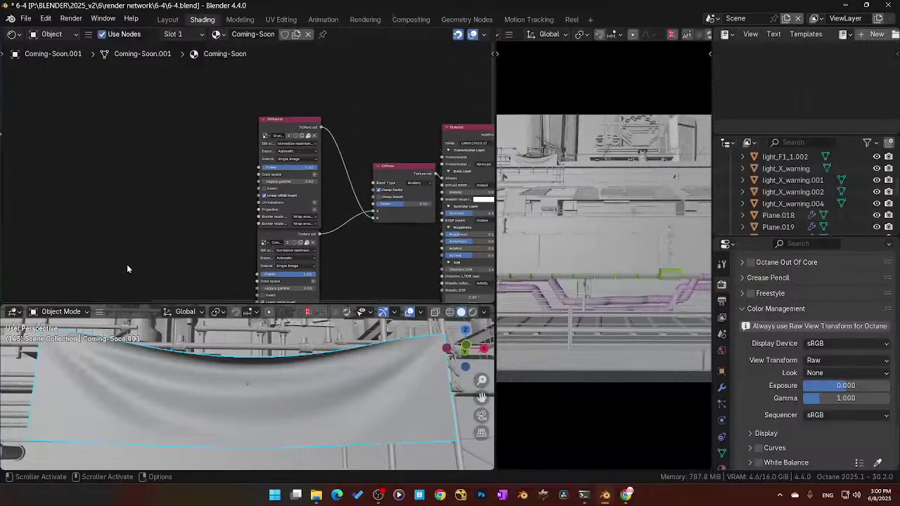
Step: Unpack the grunge image in the Diffuse B node, using the file from the current directory
left_click_drag(265, 142, 264, 105)
scroll(223, 199, "up", 3)
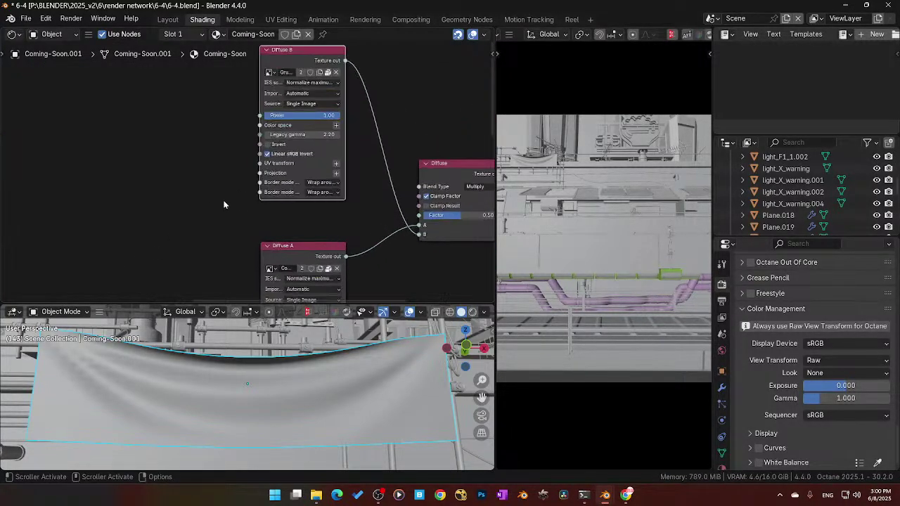
left_click(315, 116)
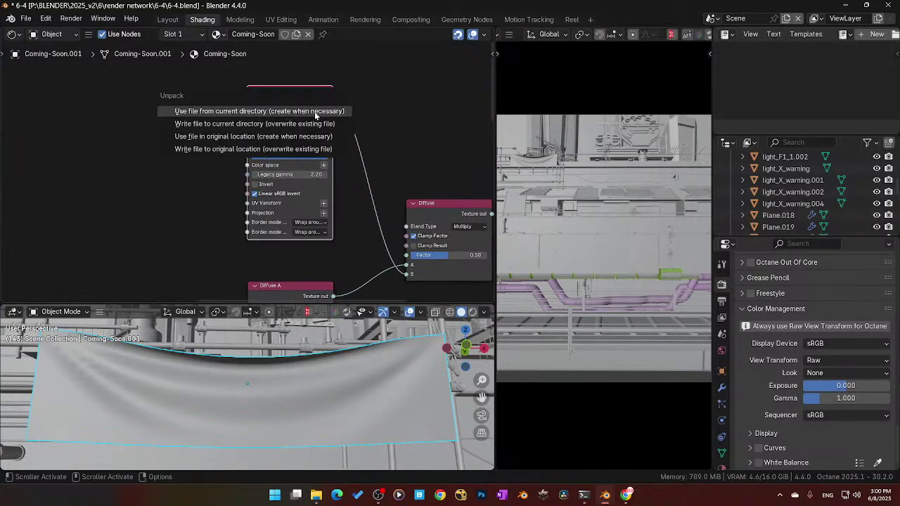
left_click(274, 111)
middle_click_drag(193, 224, 182, 190)
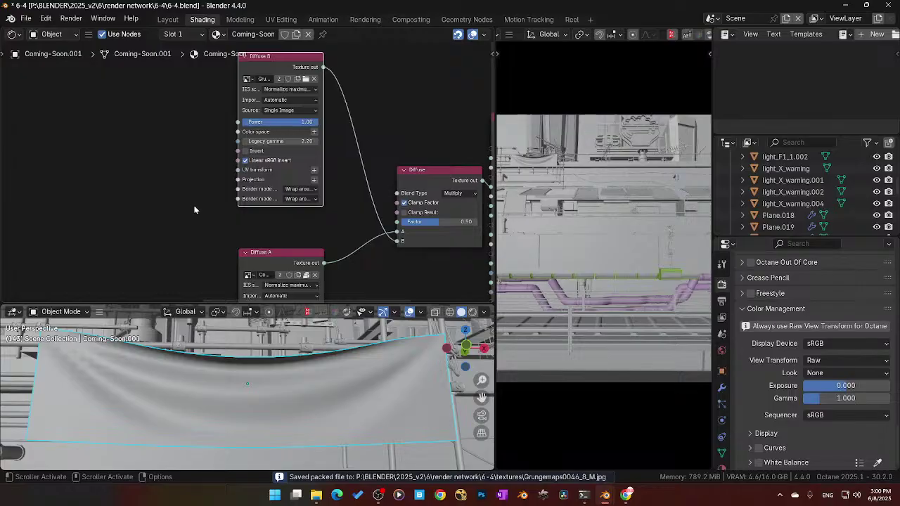
Step: Widen the Diffuse A and Diffuse B texture nodes so their full image names can be read
middle_click_drag(342, 236, 271, 181)
left_click(211, 204)
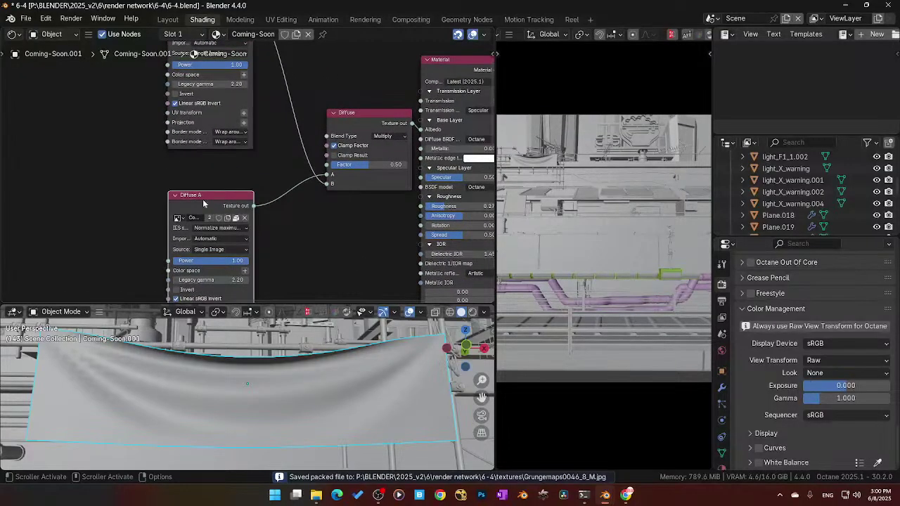
left_click_drag(169, 206, 115, 205)
middle_click_drag(203, 187, 207, 247)
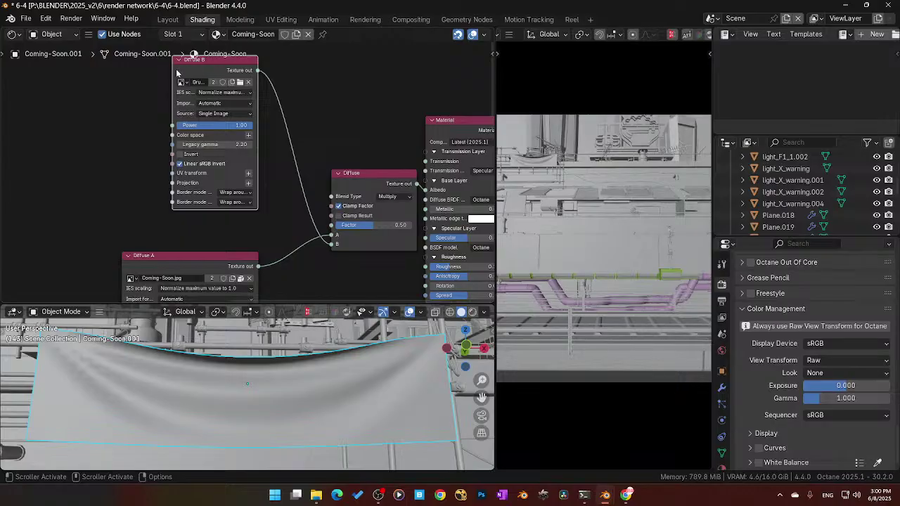
left_click_drag(173, 73, 110, 79)
Step: Unpack Coming-Soon.jpg in the Diffuse A node, using the file from the current directory
middle_click_drag(241, 280, 237, 225)
left_click(237, 223)
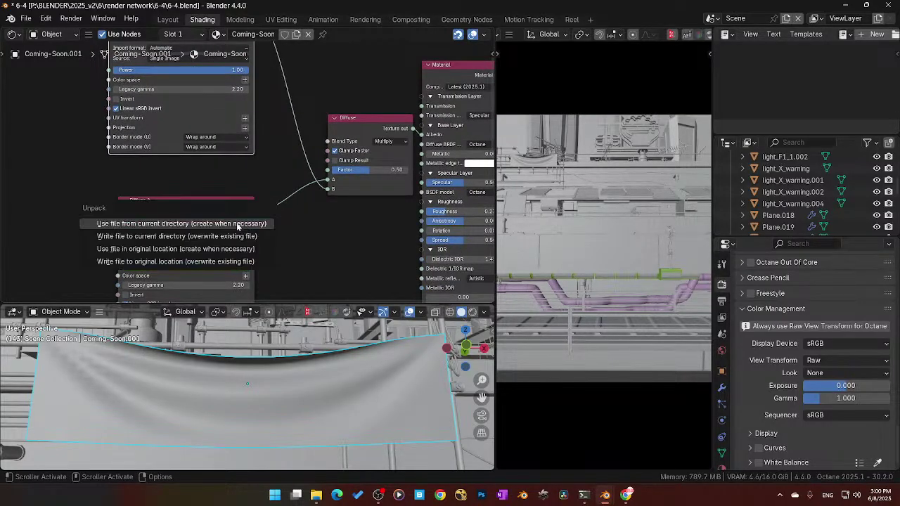
left_click(237, 223)
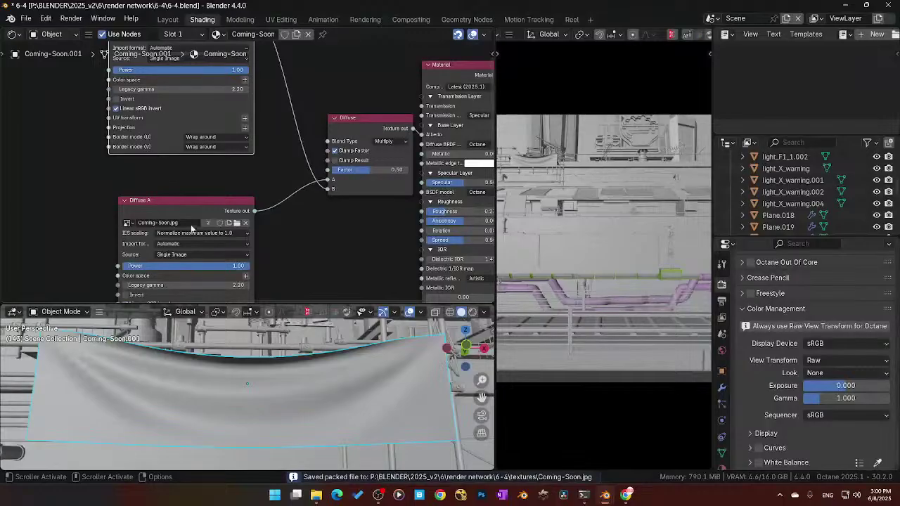
middle_click_drag(281, 204, 154, 238)
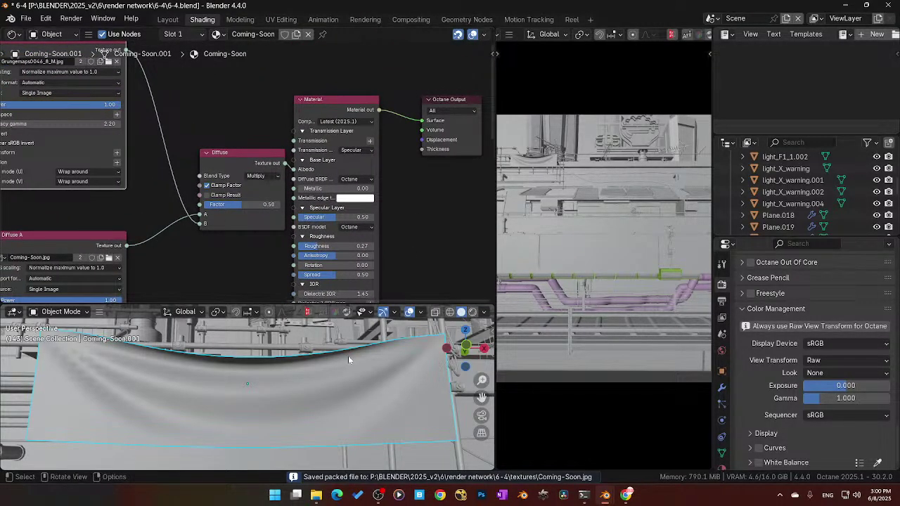
Step: Isolate the banner in local view, hide the text info overlay, and check its rendered texture before returning to solid shading
key("KP_Divide")
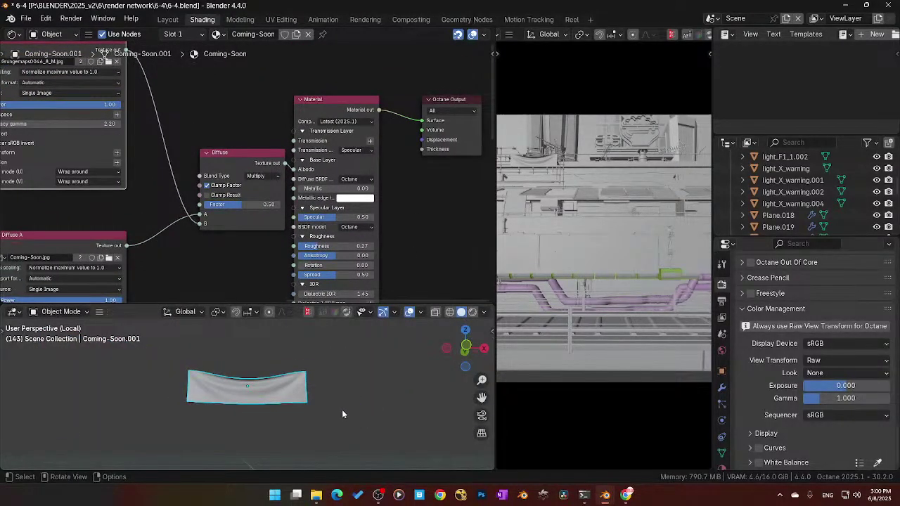
key("z")
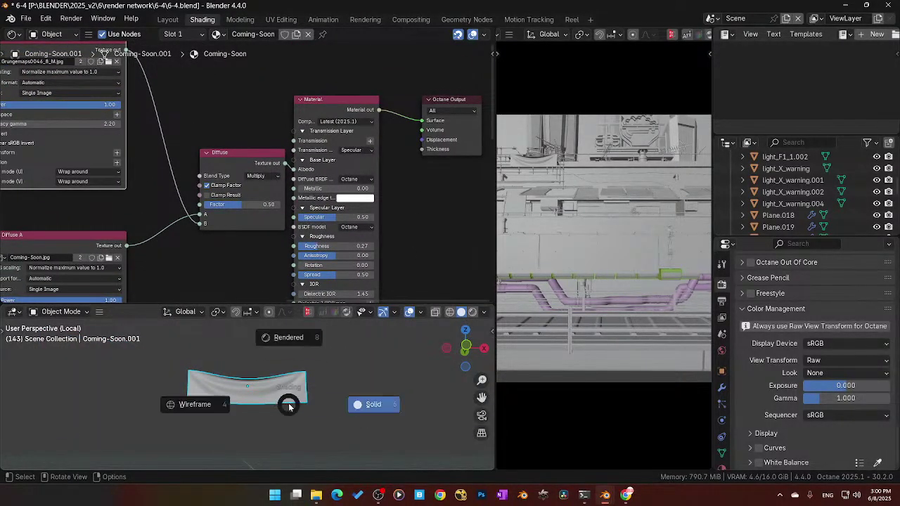
left_click(333, 366)
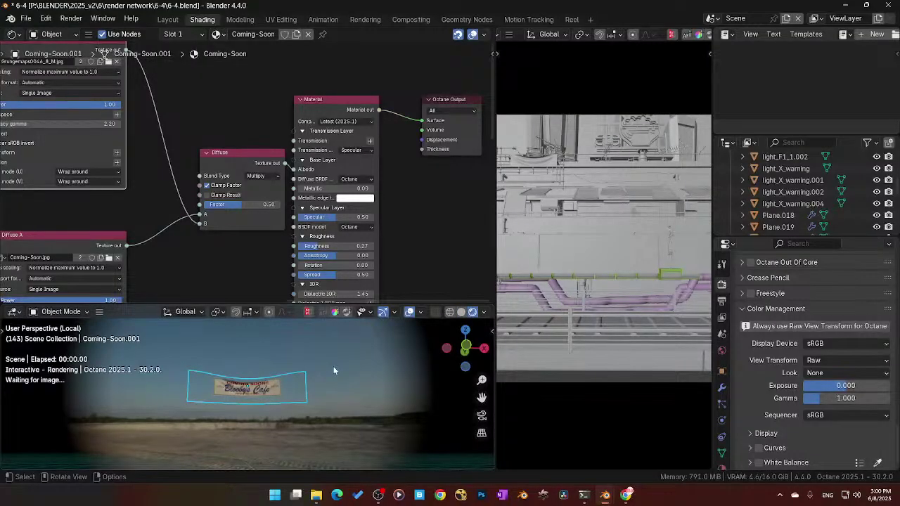
left_click(420, 311)
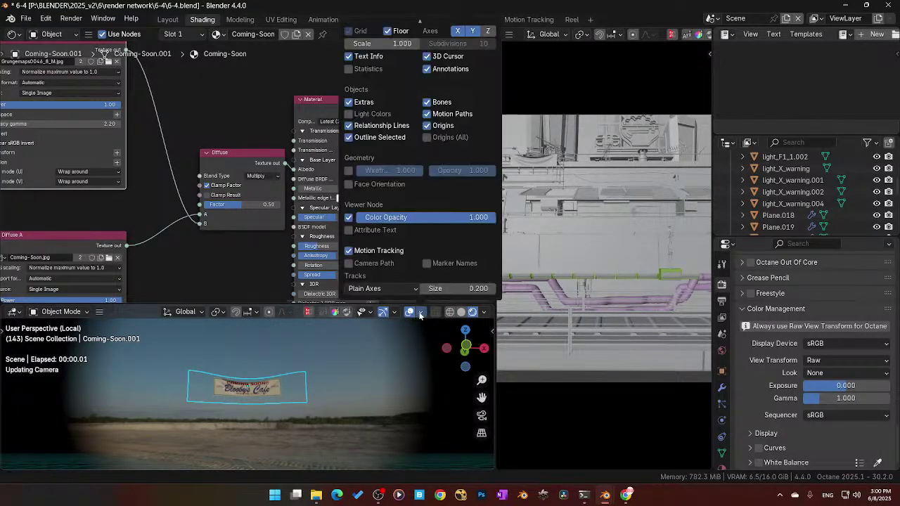
left_click(349, 56)
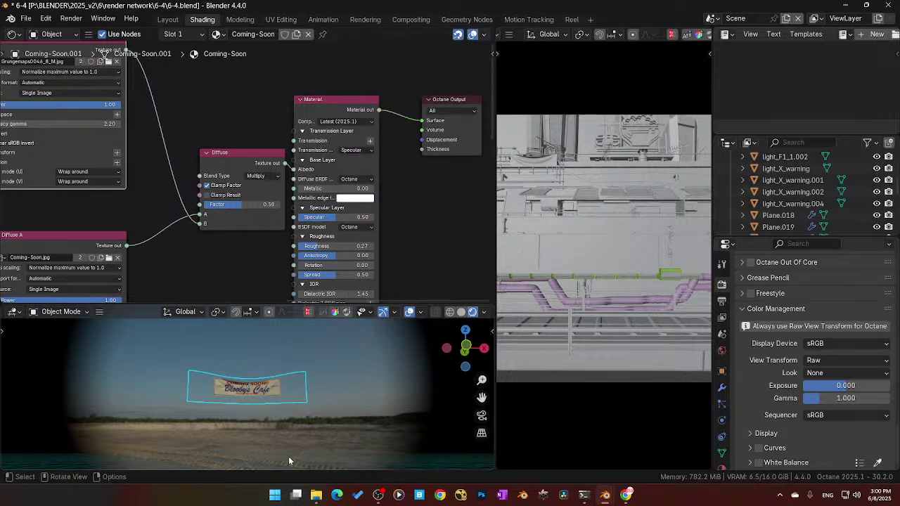
scroll(312, 424, "up", 5)
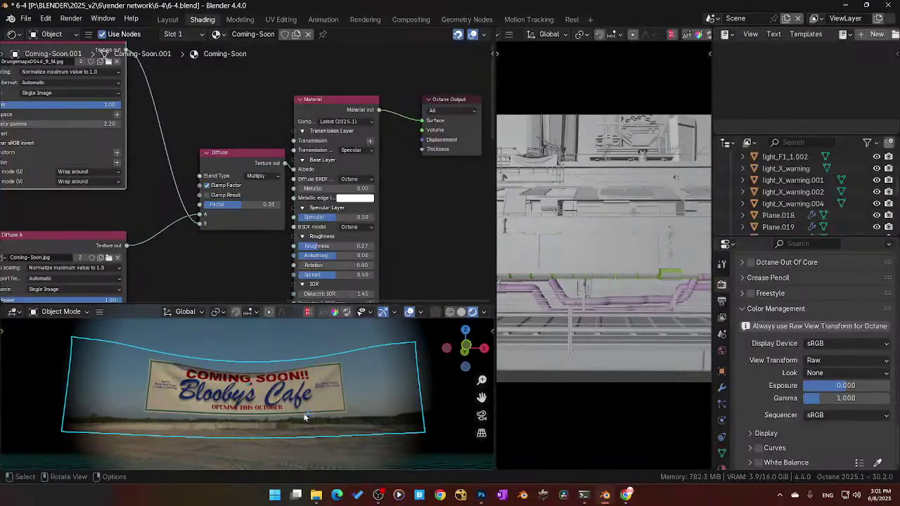
key("z")
left_click(380, 415)
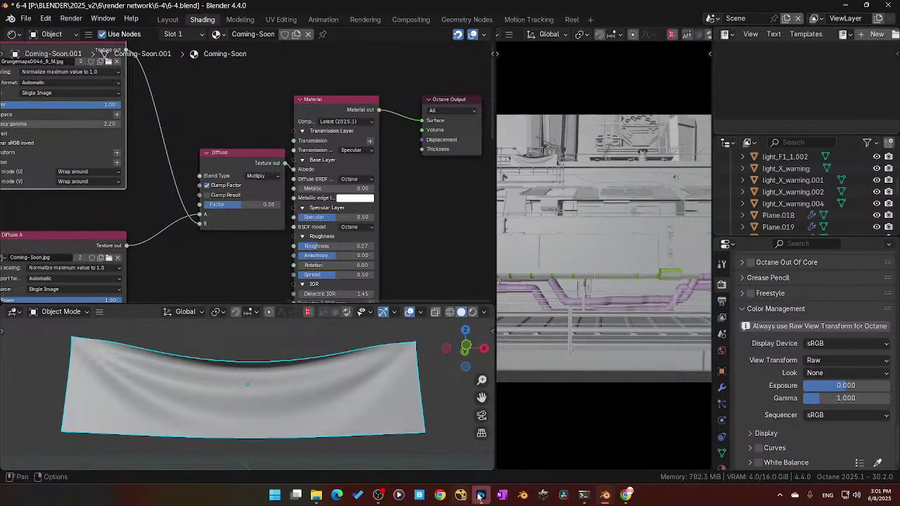
Step: Switch to Photoshop and open the unpacked banner texture Coming-Soon.jpg
left_click(463, 444)
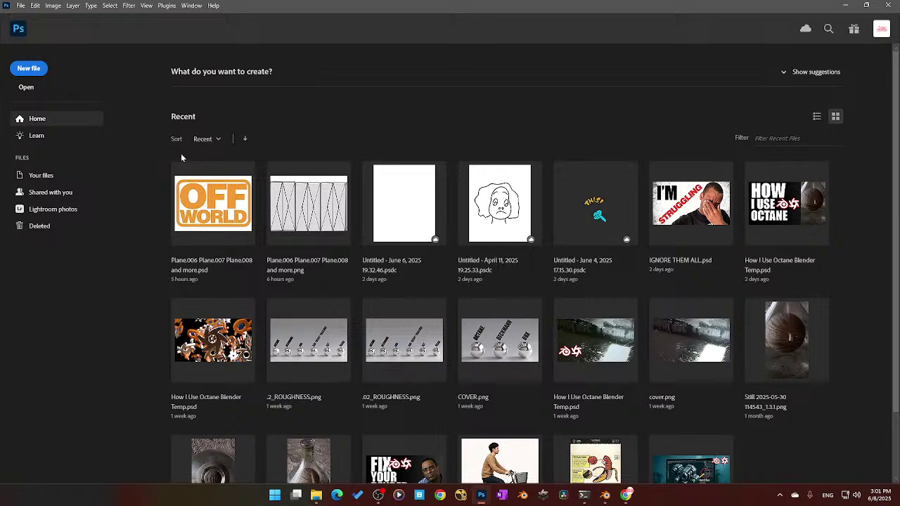
left_click(25, 88)
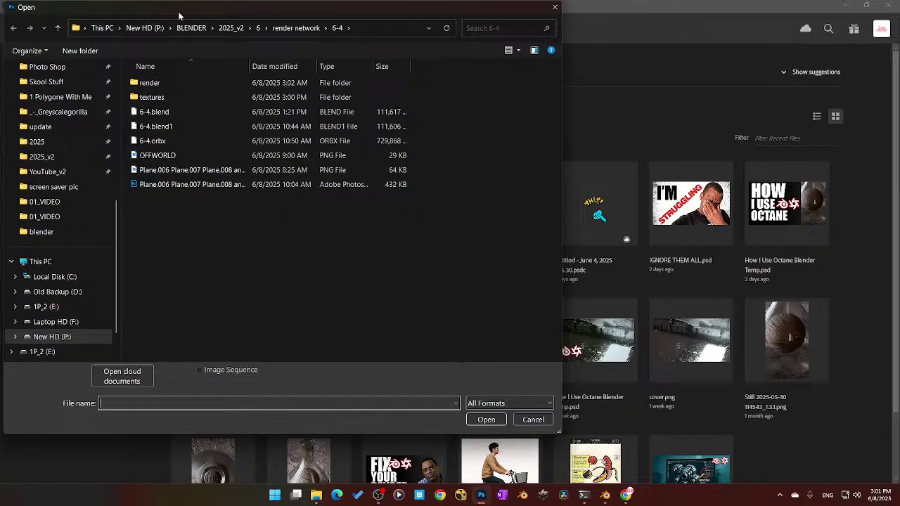
key("Escape")
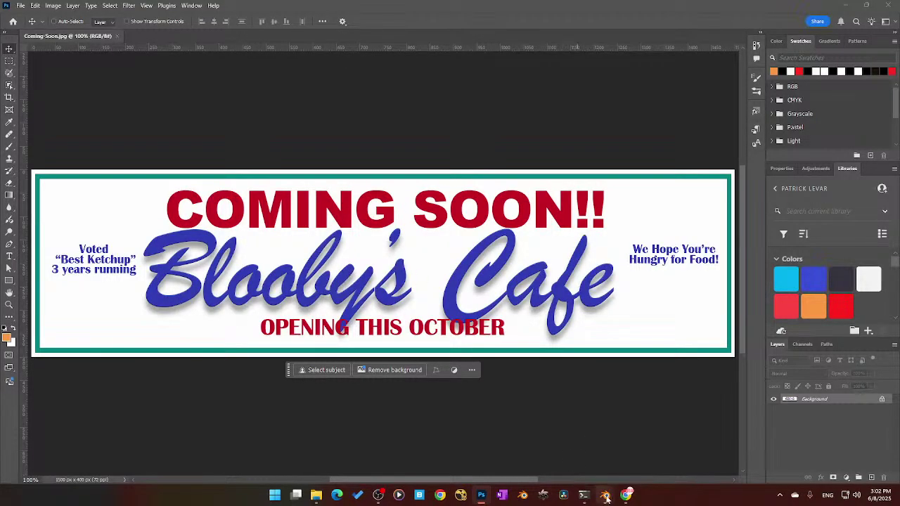
Step: Play and pause the Timeline 2 reference video to examine the signs on the building, and return to Photoshop
mouse_move(607, 496)
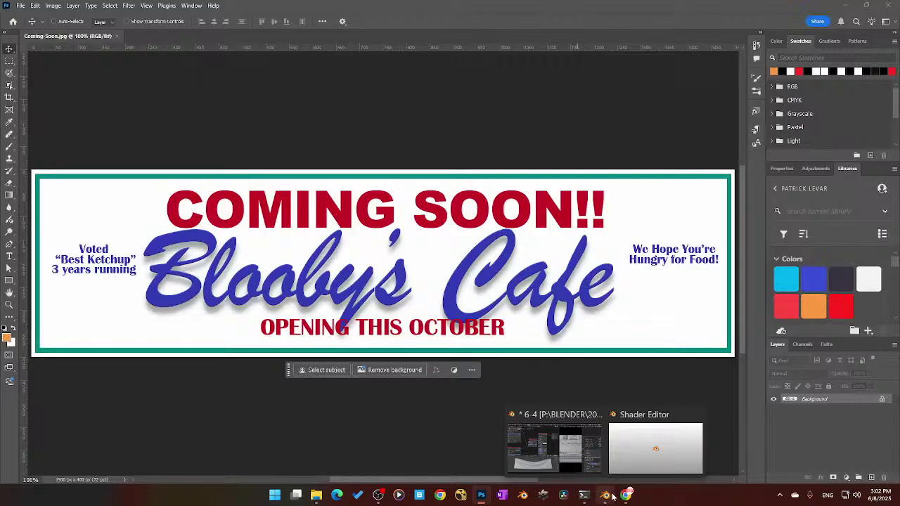
mouse_move(316, 496)
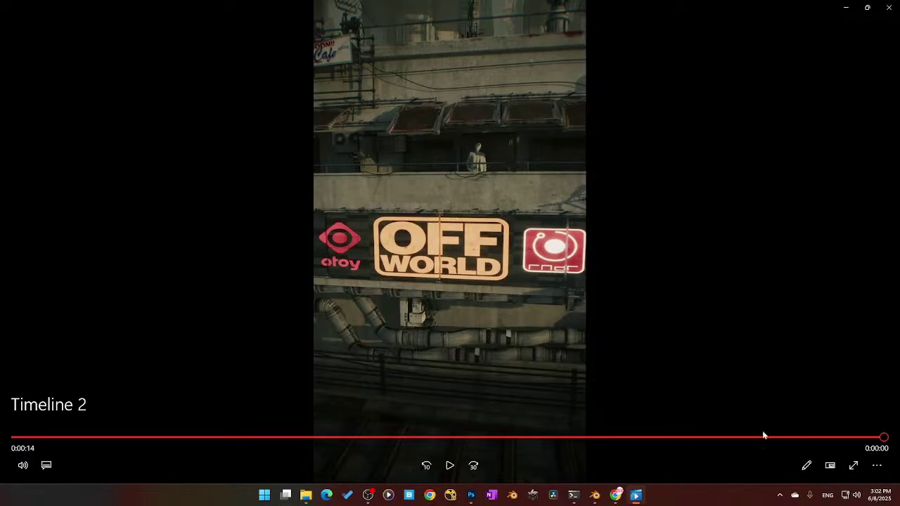
left_click(877, 465)
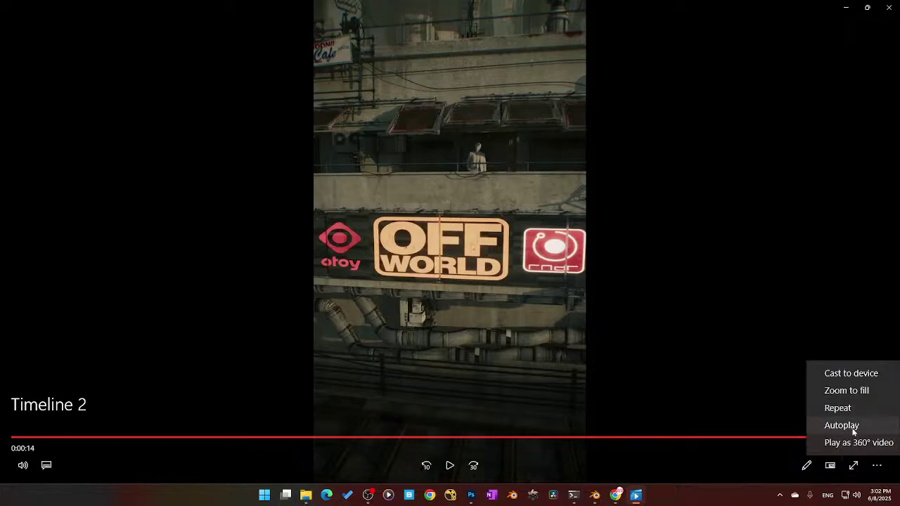
left_click(847, 424)
left_click(451, 466)
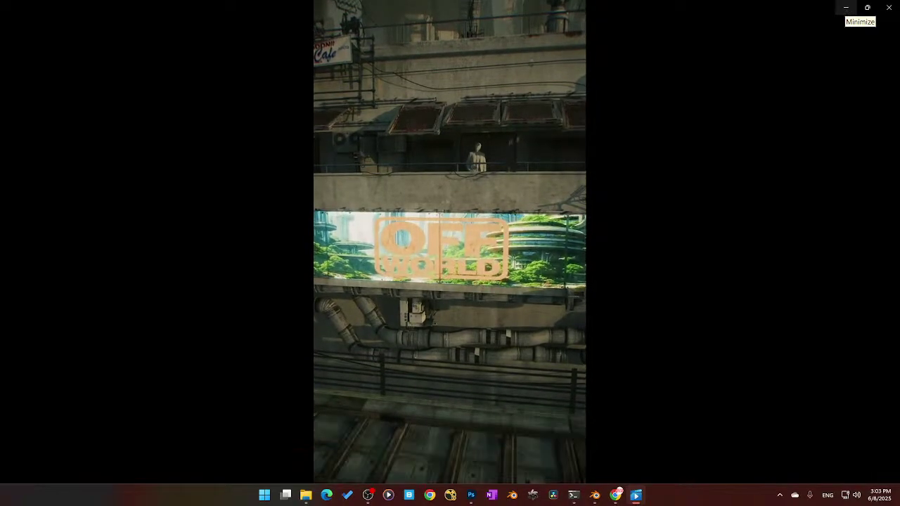
left_click(846, 9)
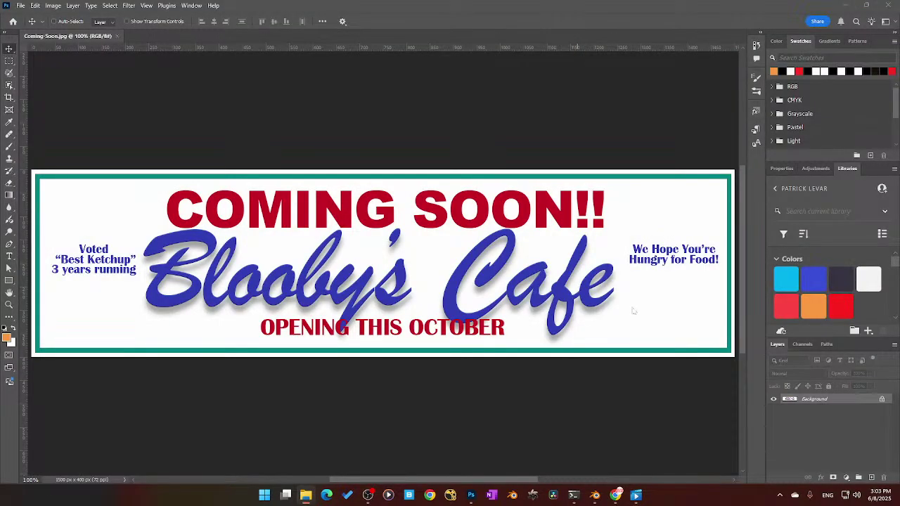
left_click(635, 495)
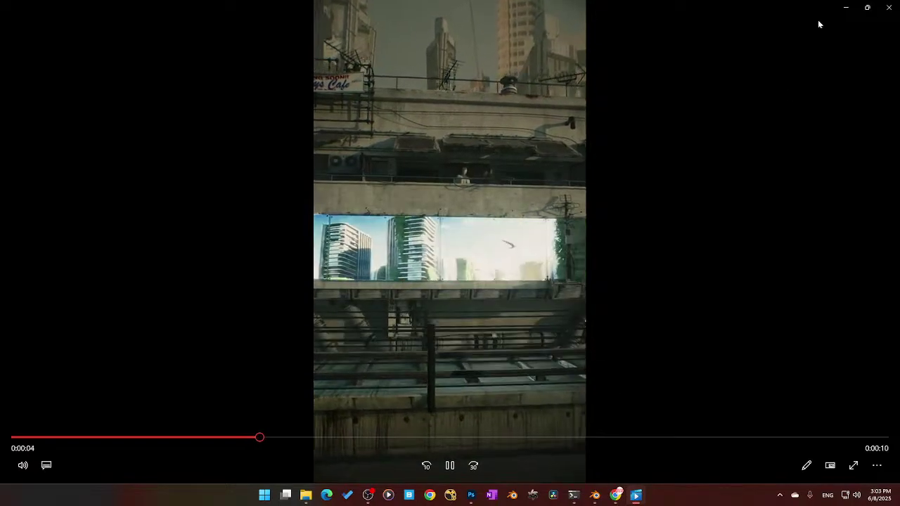
left_click(449, 465)
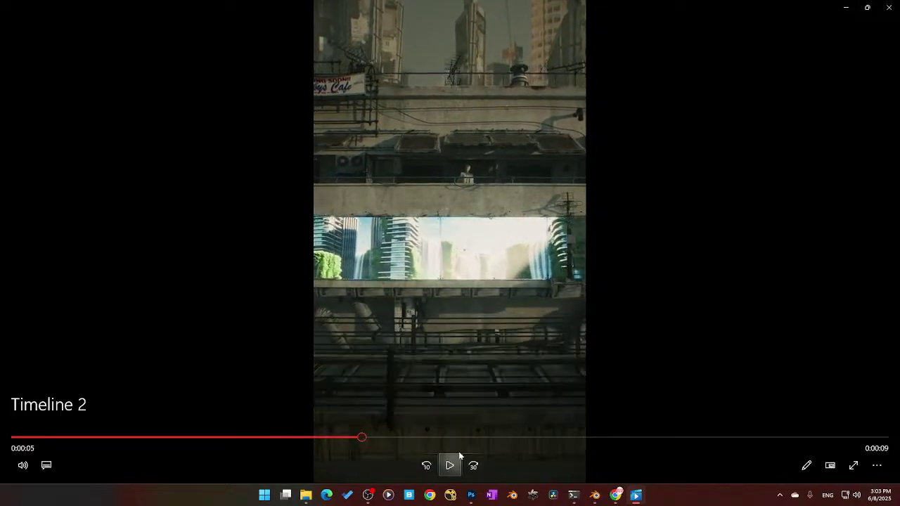
left_click(844, 8)
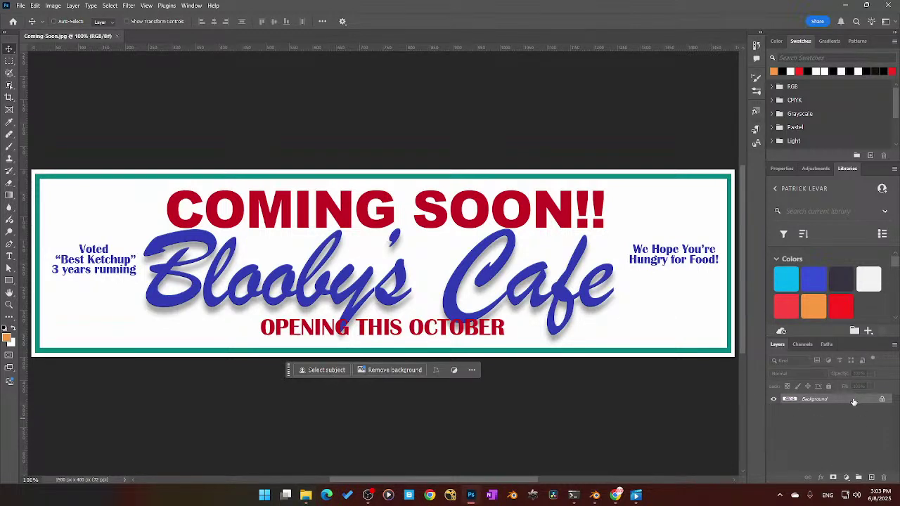
Step: Duplicate the Background layer and make the light grey #F2F2F2 library colour the foreground colour
left_click_drag(853, 402, 871, 477)
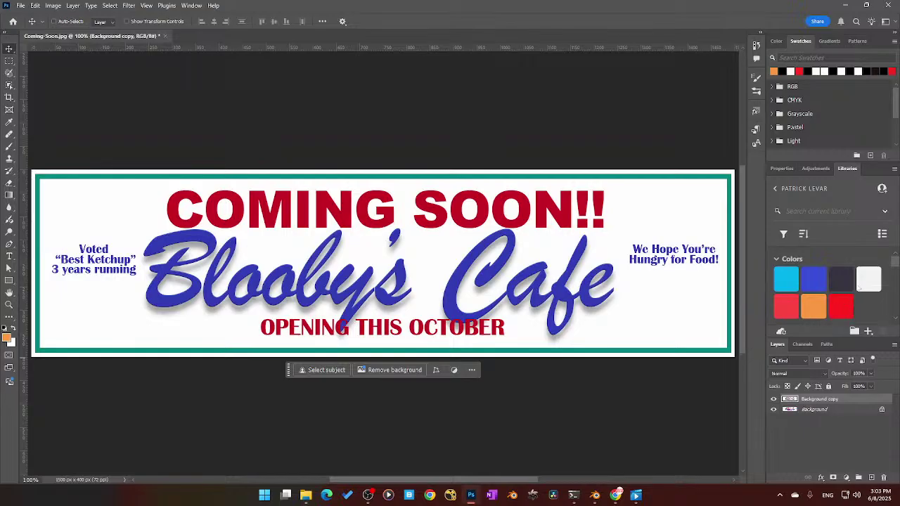
left_click(863, 281)
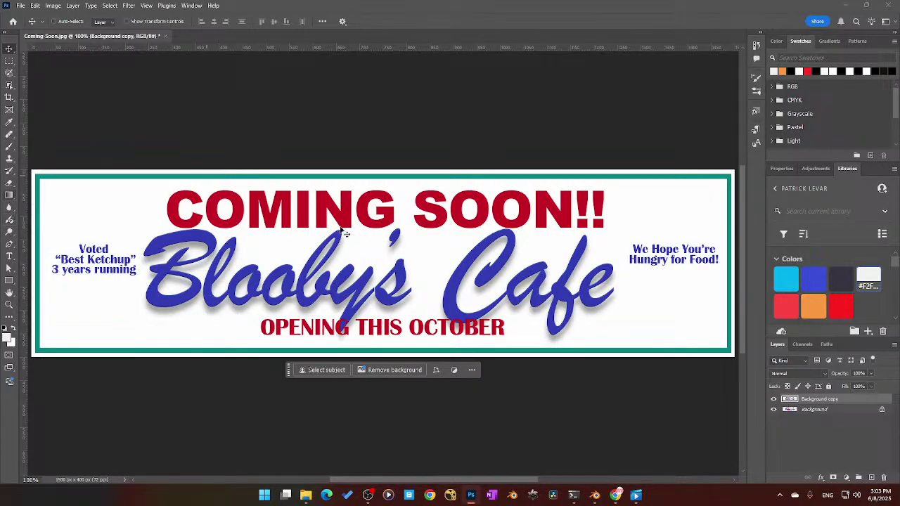
left_click(850, 435)
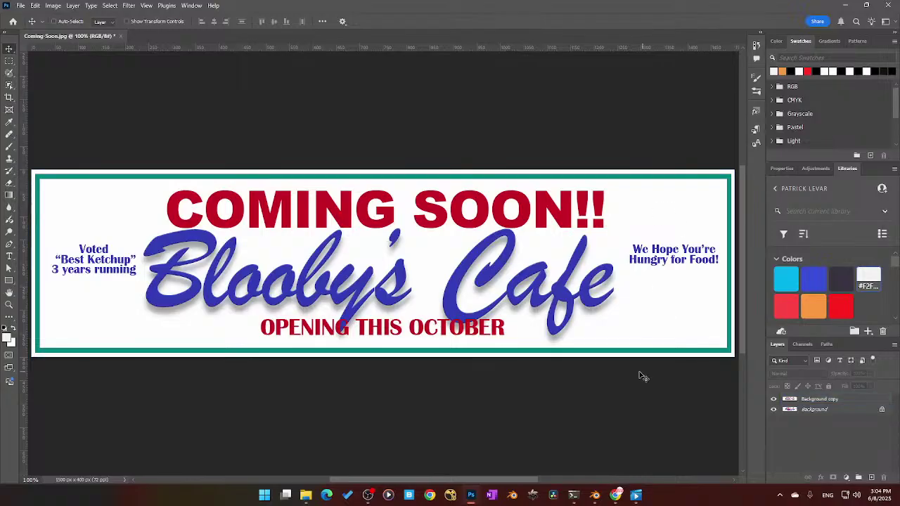
left_click(278, 239)
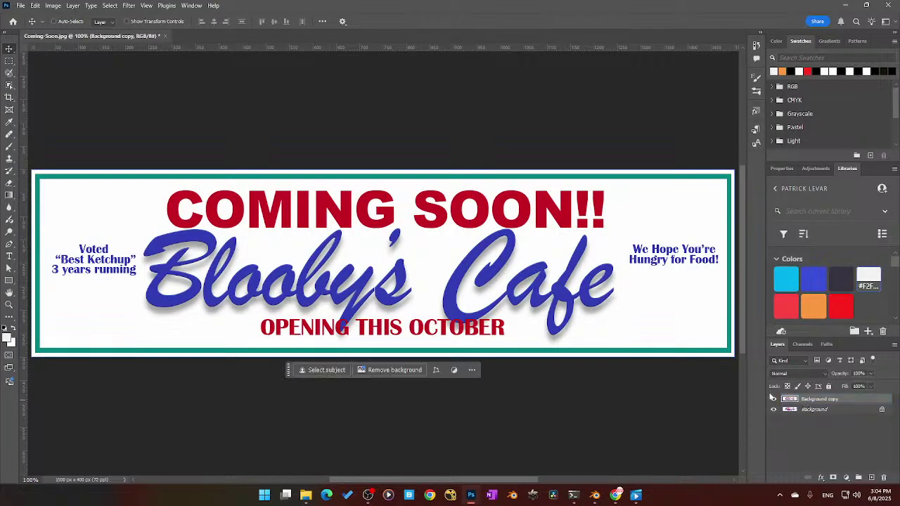
left_click(872, 478)
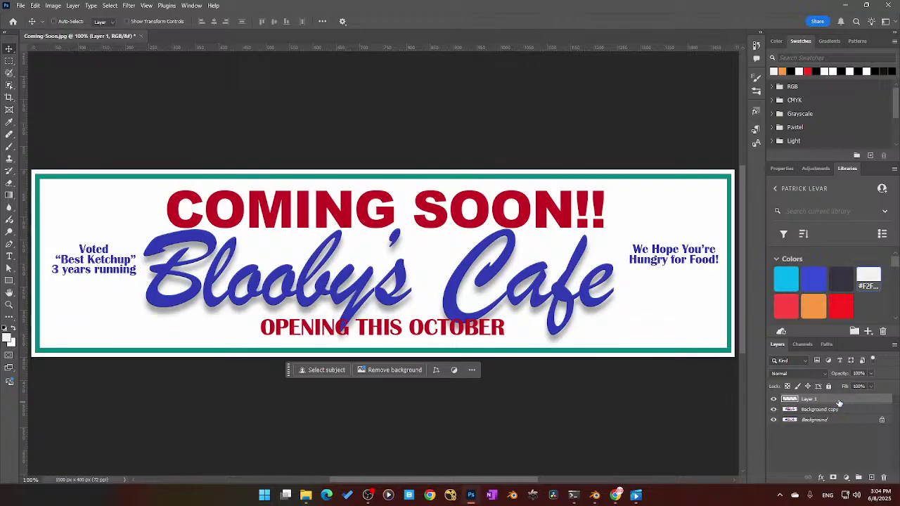
double_click(838, 399)
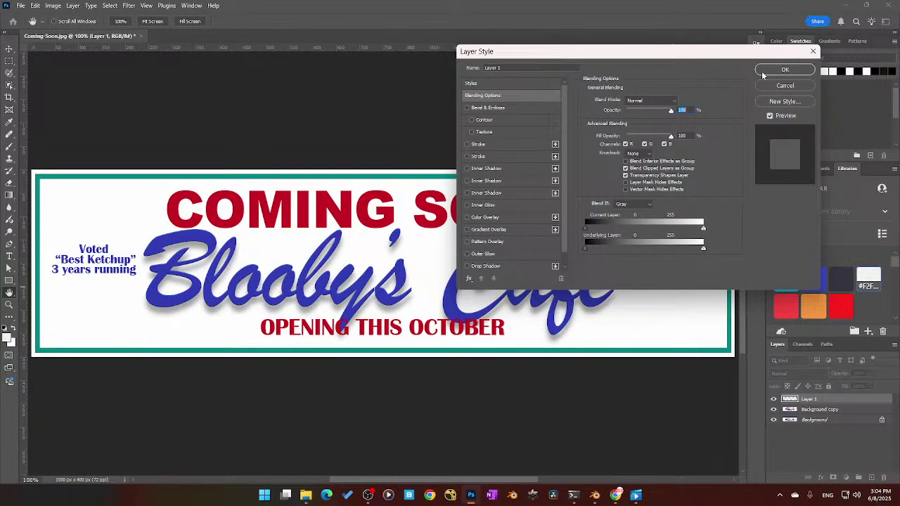
left_click(812, 52)
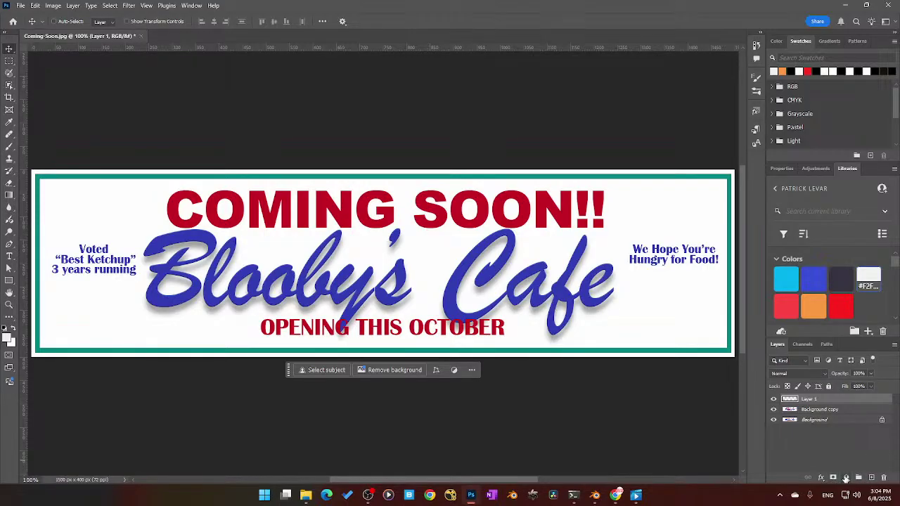
Step: Add a Solid Color fill layer in light grey #f2f2f2 above the duplicated banner artwork
left_click(846, 478)
left_click(836, 310)
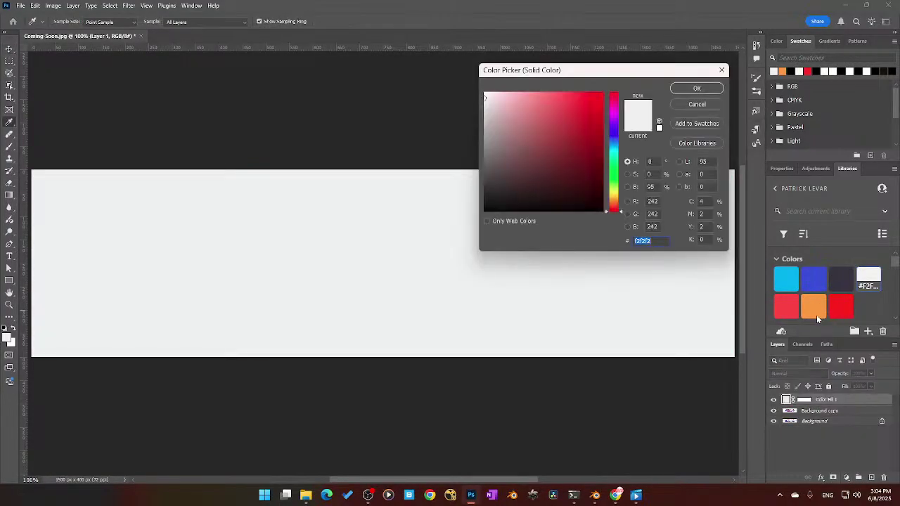
left_click(695, 89)
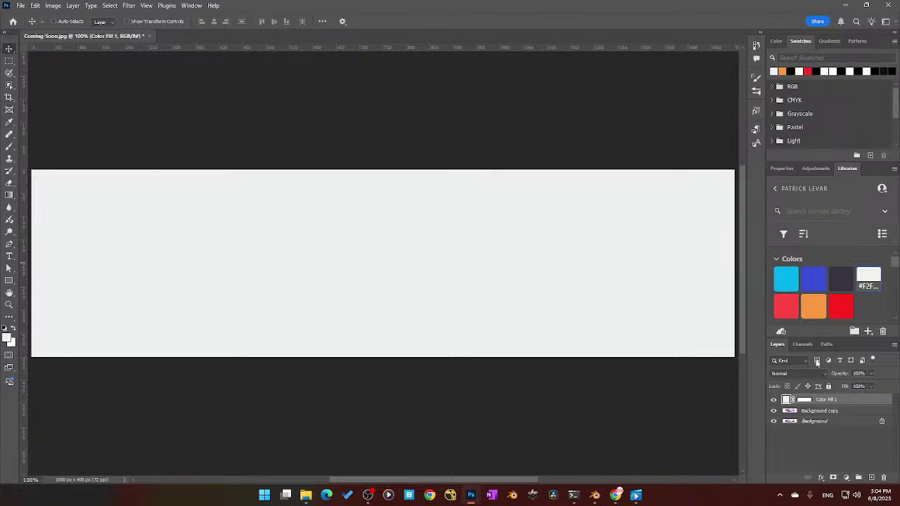
left_click_drag(804, 400, 792, 416)
Step: Draw an unfilled orange border rectangle about 1483 × 385 px just inside the canvas edge, with a 7.18 px stroke and 24 px corner radius
left_click(9, 281)
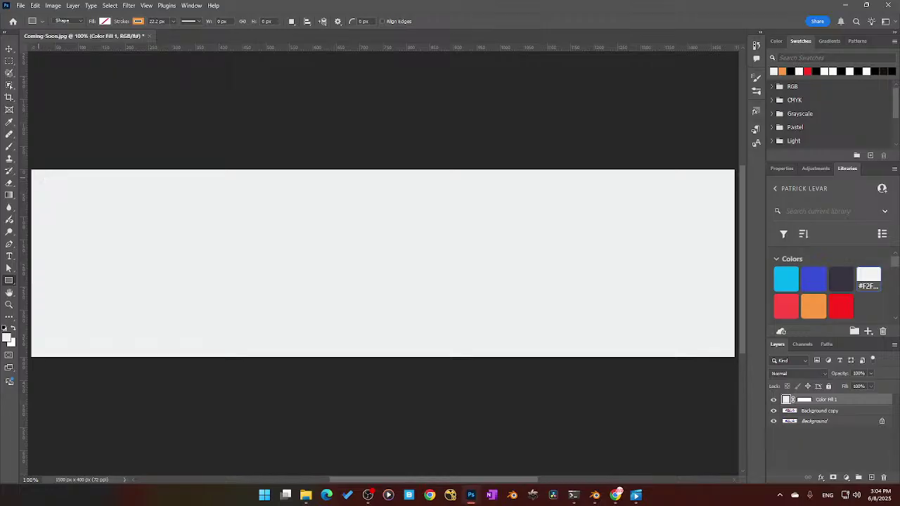
mouse_move(34, 173)
left_mouse_down()
mouse_move(50, 195)
mouse_move(429, 319)
mouse_move(619, 354)
mouse_move(731, 355)
left_mouse_up()
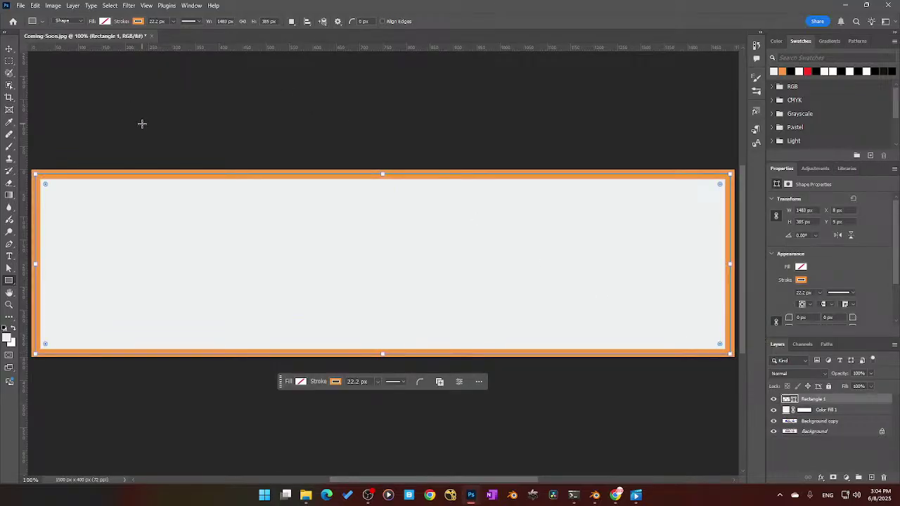
left_click_drag(125, 23, 113, 23)
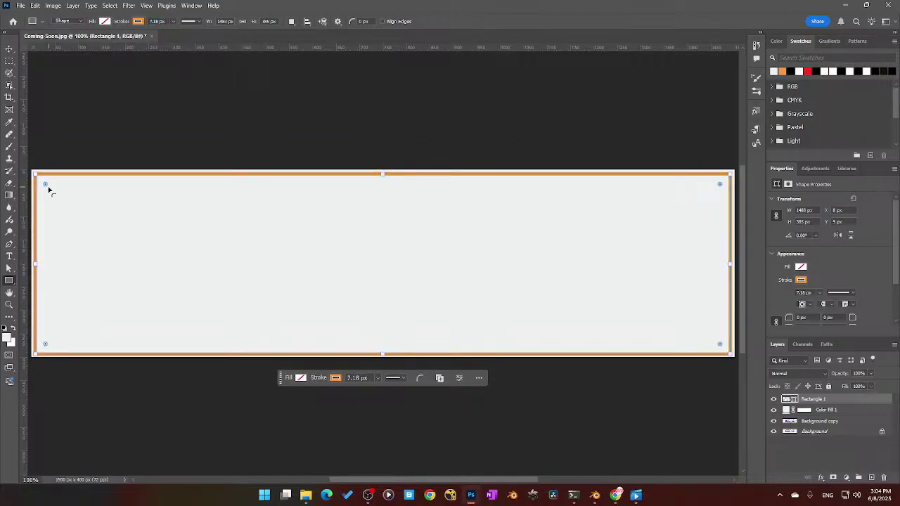
left_click_drag(45, 186, 47, 188)
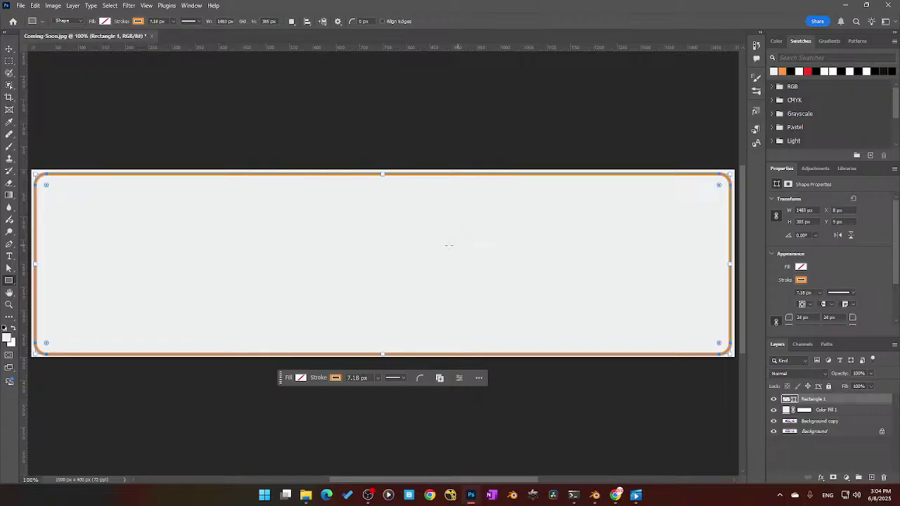
left_click(792, 461)
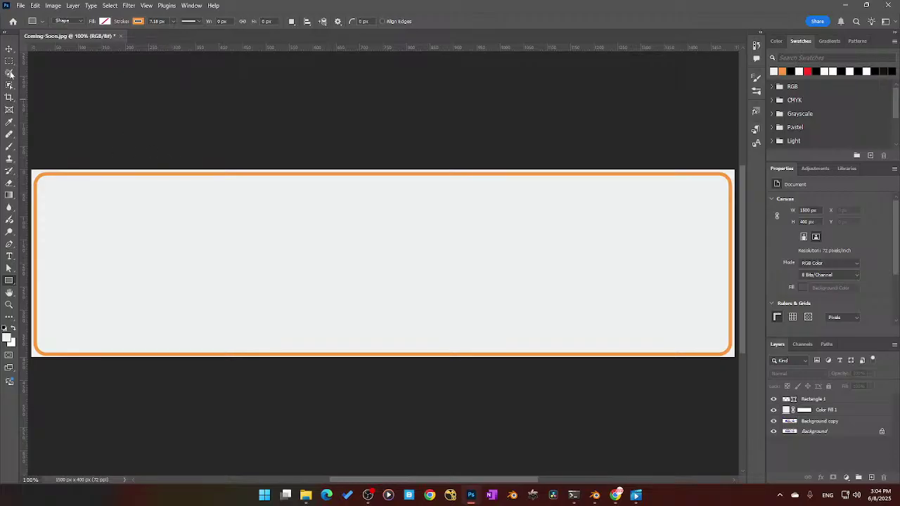
Step: Add a centre-aligned text layer reading OPENING SOON in the upper part of the banner and colour it red
left_click(9, 48)
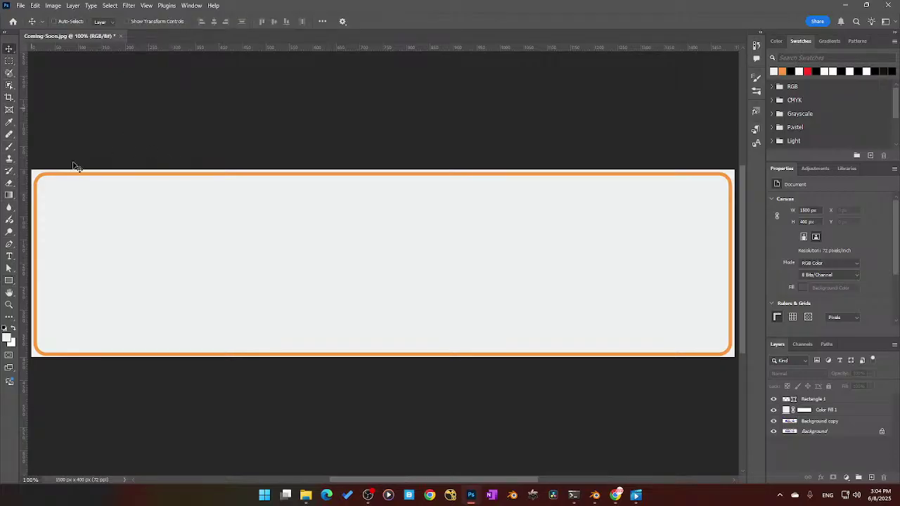
left_click(227, 265)
key("t")
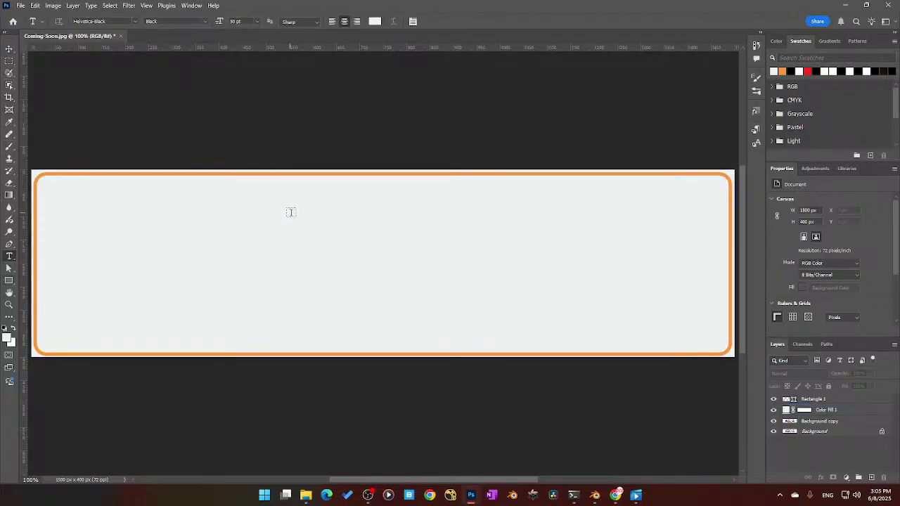
left_click(290, 212)
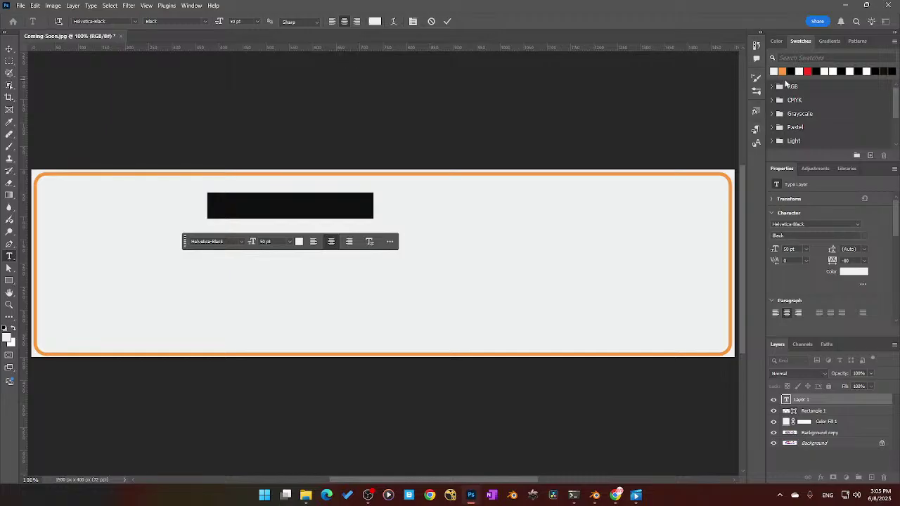
left_click(808, 71)
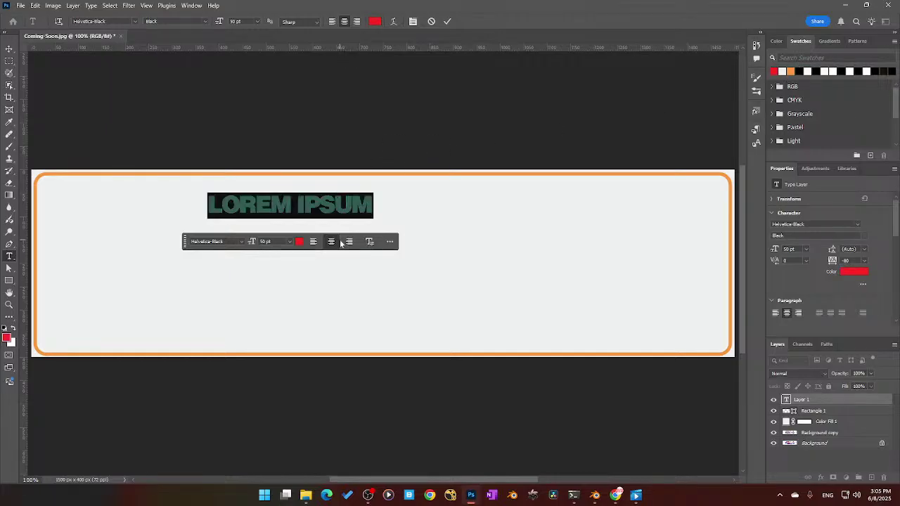
key("super+h")
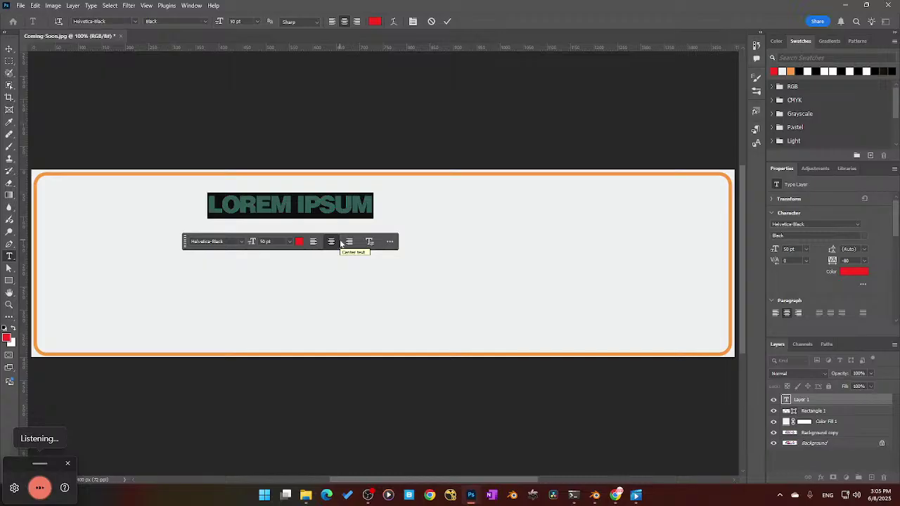
type("OPENING SOON")
key("Return")
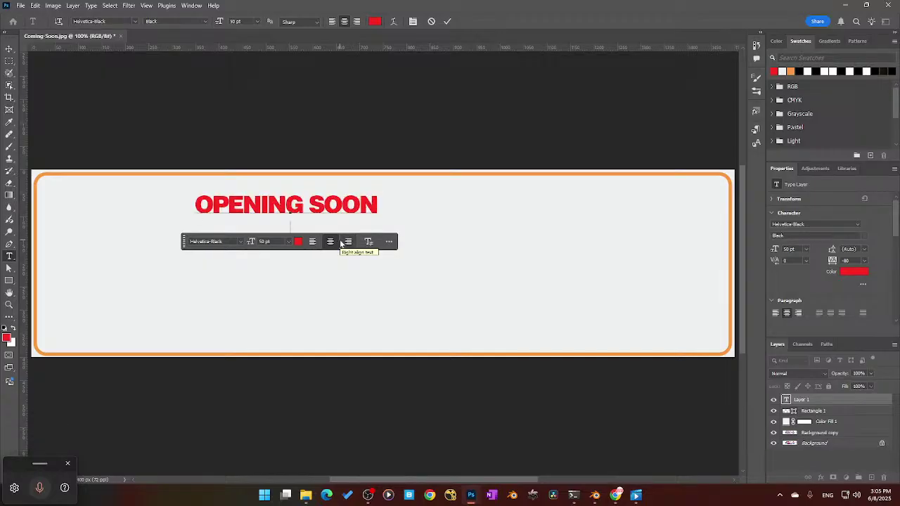
Step: Set the OPENING SOON text to 129 pt Abril Text Bold with 0 tracking and centre it horizontally inside the border's upper part
left_click_drag(382, 203, 159, 201)
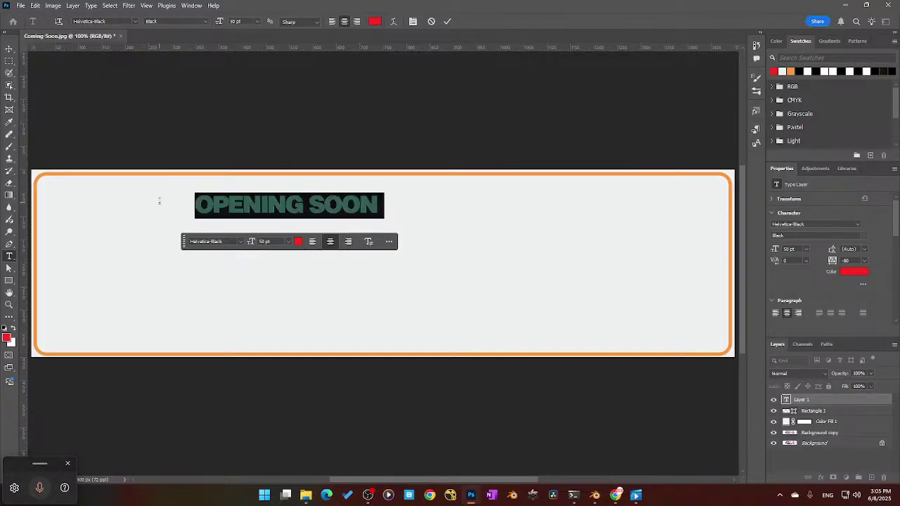
left_click_drag(251, 271, 277, 274)
left_click(240, 271)
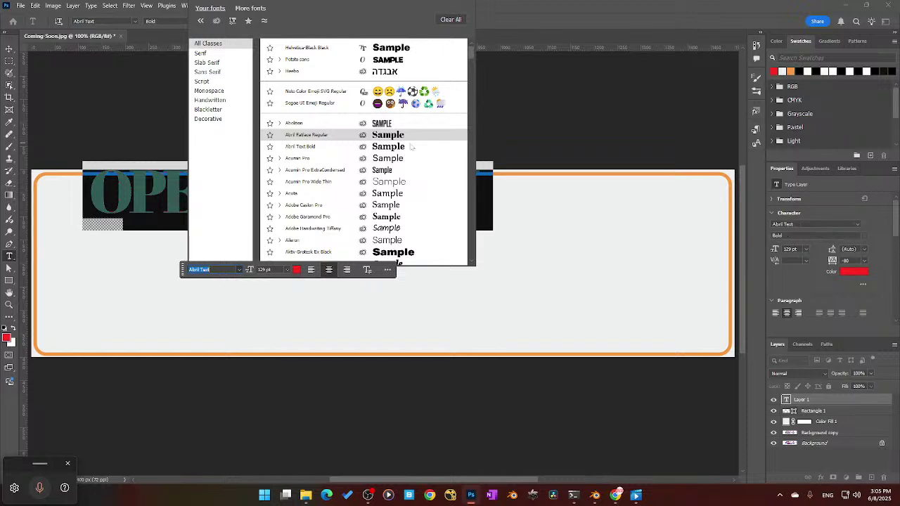
left_click(409, 147)
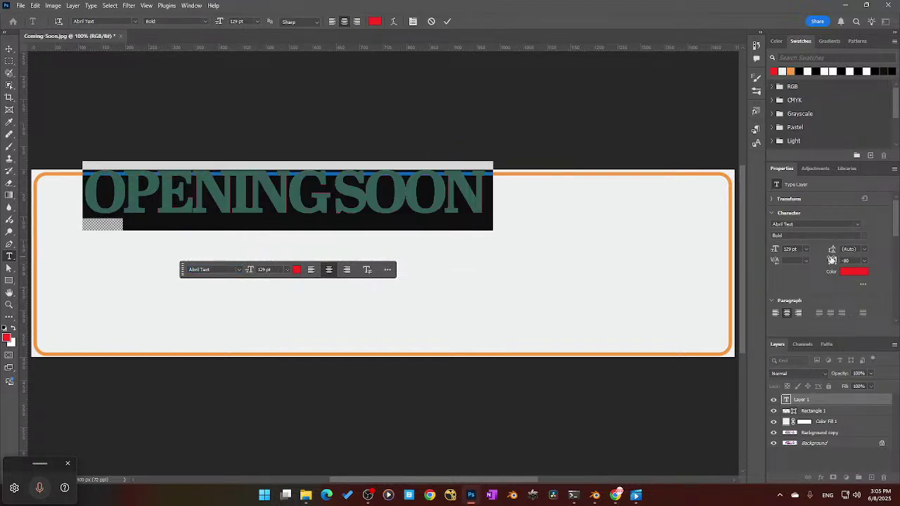
mouse_move(832, 260)
left_mouse_down()
mouse_move(842, 261)
mouse_move(833, 263)
left_mouse_up()
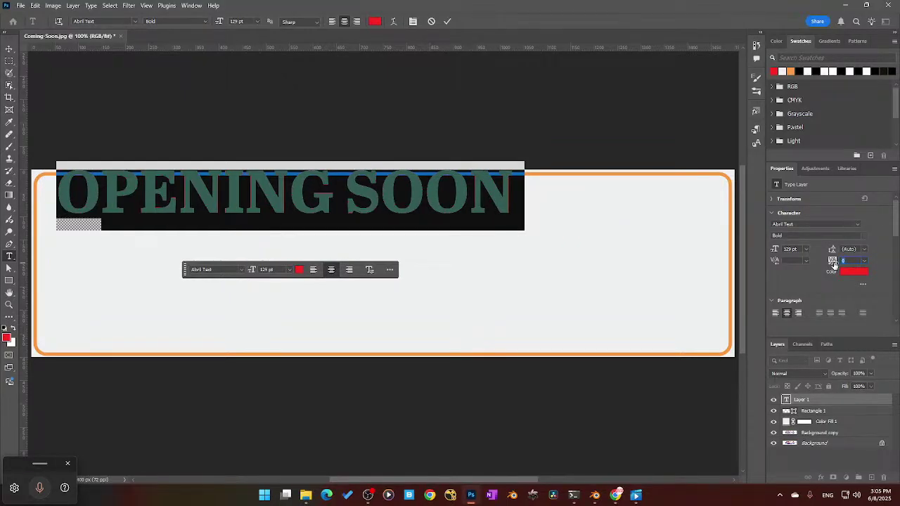
left_click(448, 21)
left_click(9, 48)
left_click_drag(346, 211, 435, 223)
Step: Change the OPENING SOON text's font to Alegreya Black Italic and move the floating text options bar clear below the banner
left_click(790, 224)
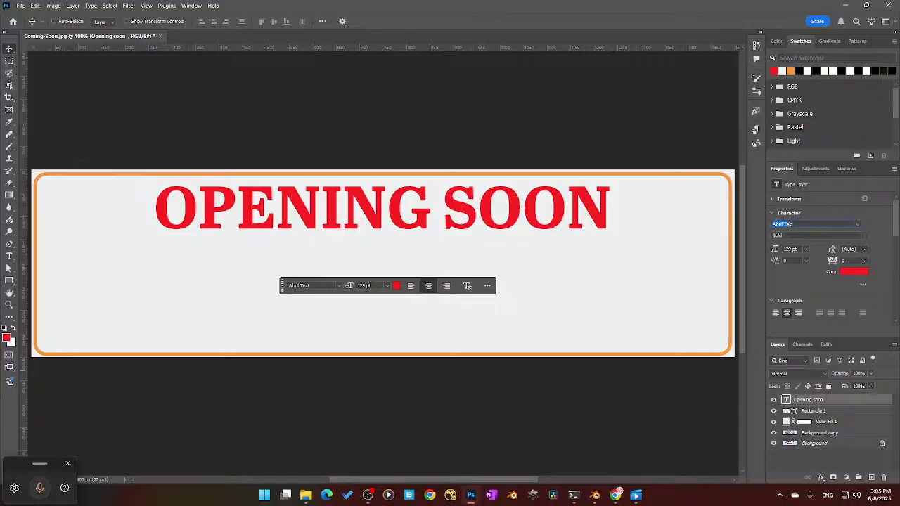
left_click(855, 226)
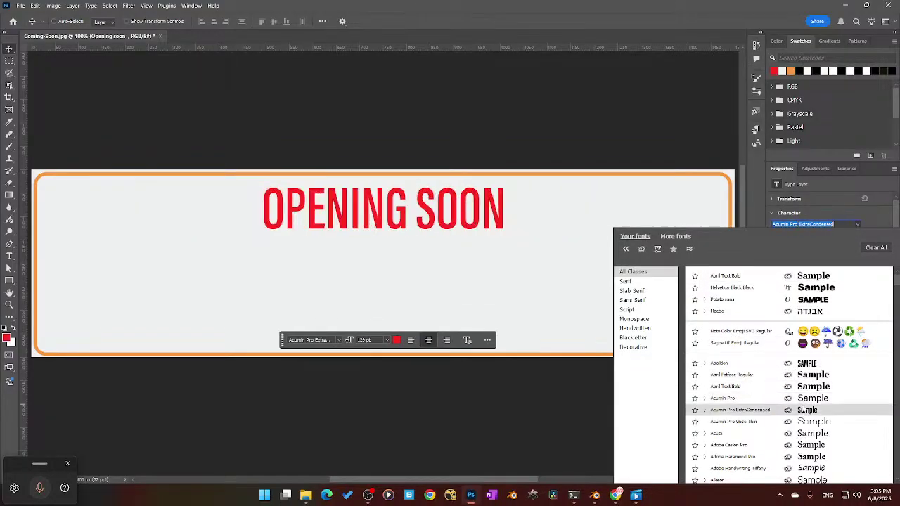
scroll(801, 407, "down", 1)
scroll(801, 418, "down", 4)
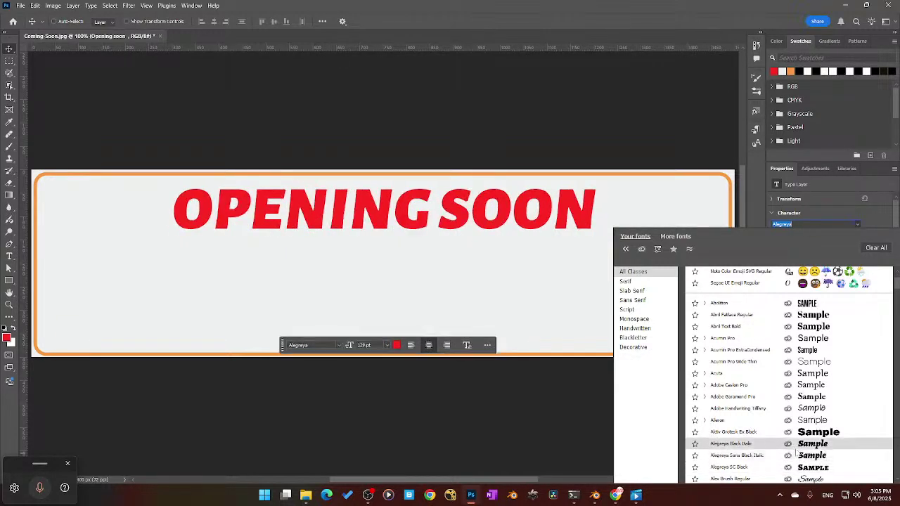
left_click(794, 443)
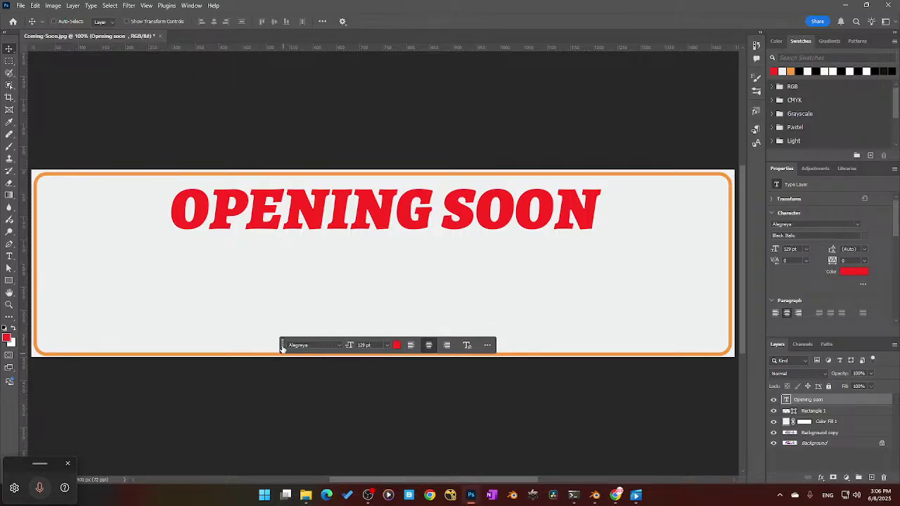
left_click_drag(281, 347, 274, 395)
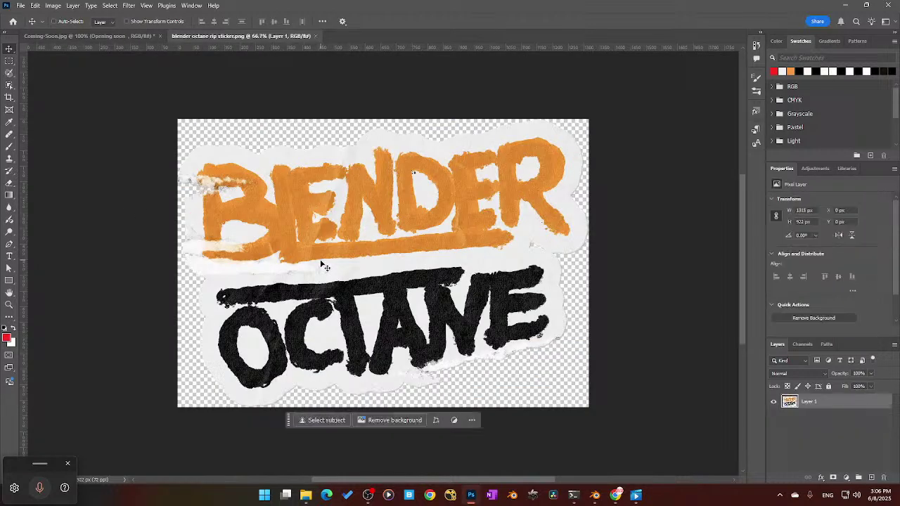
Step: Copy the blender octane rip sticker artwork into the Coming-Soon banner and scale it down proportionally about its centre
left_click_drag(844, 402, 382, 302)
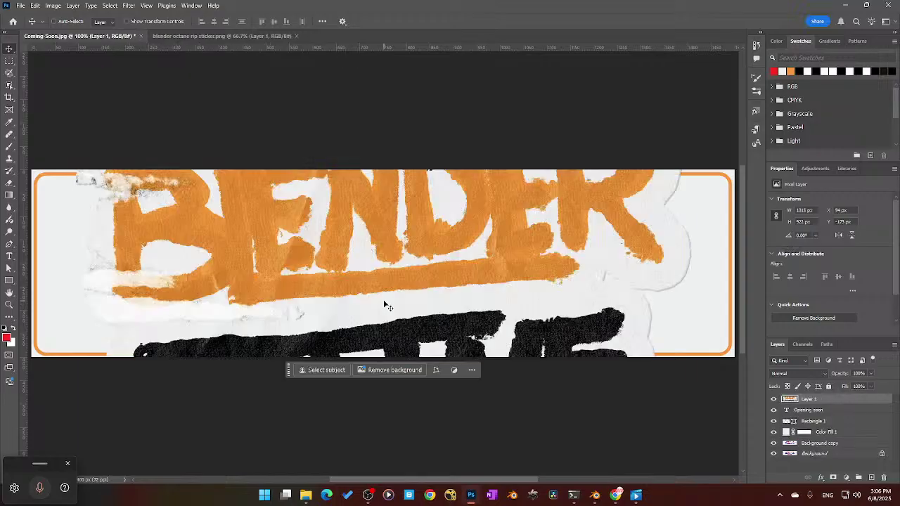
key("ctrl+t")
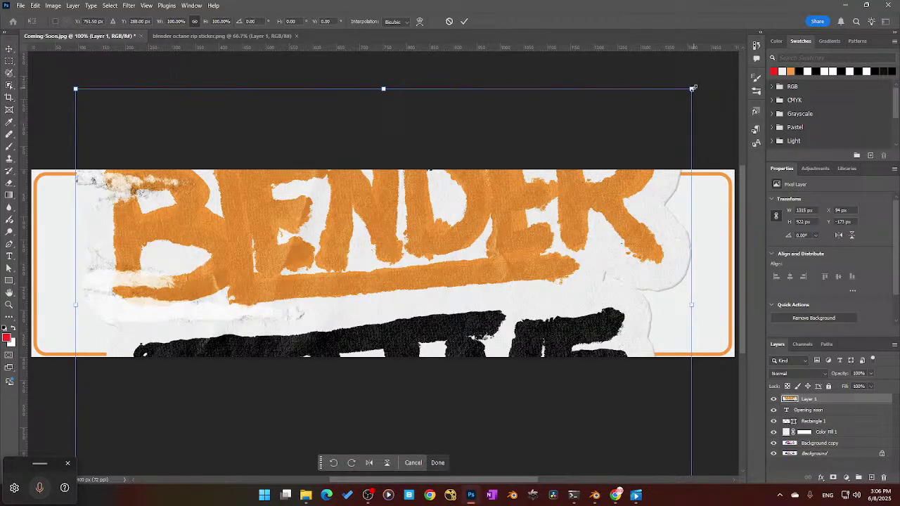
left_click_drag(691, 89, 478, 243, "alt")
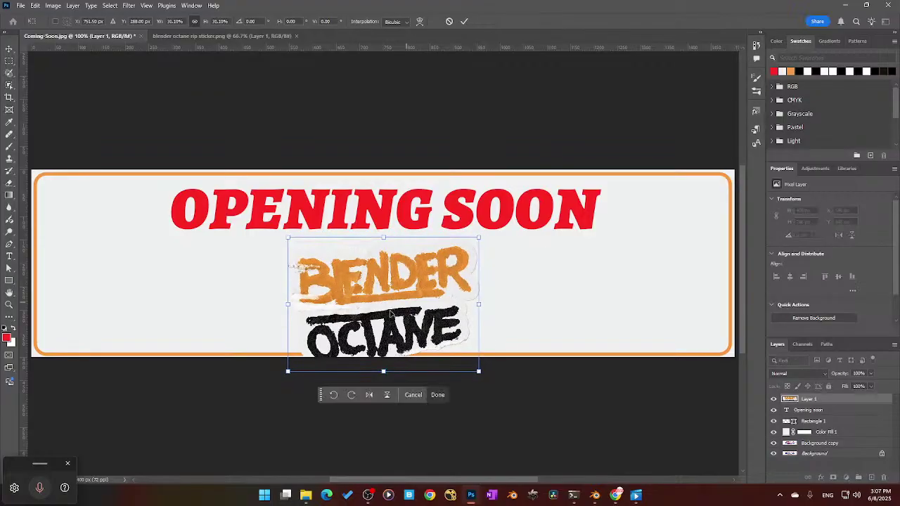
left_click_drag(384, 316, 371, 286)
left_click_drag(462, 209, 472, 206, "alt")
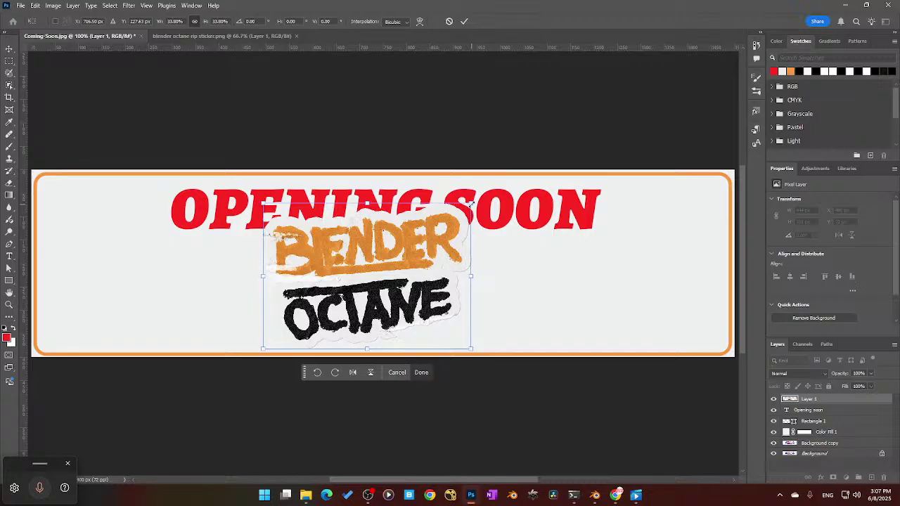
left_click_drag(471, 204, 428, 232, "alt")
Step: Shrink the Blender Octane sticker to about 140 × 113 px and place it inside the border's upper-left corner
left_click_drag(358, 274, 94, 292)
left_click_drag(164, 250, 144, 253, "alt")
left_click_drag(96, 283, 77, 204)
key("Return")
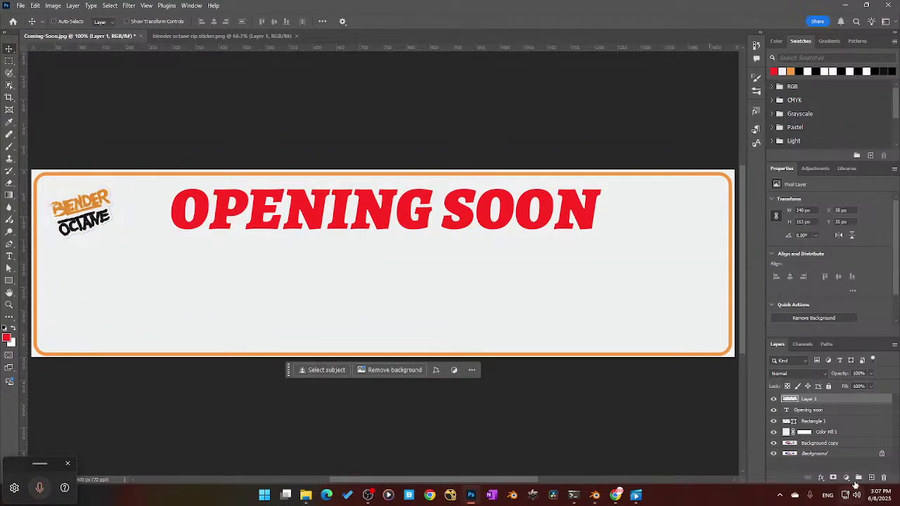
Step: Duplicate the OPENING SOON text layer and place the copy directly below the original, aligned with it horizontally
left_click_drag(840, 410, 870, 477)
left_click_drag(462, 275, 462, 313)
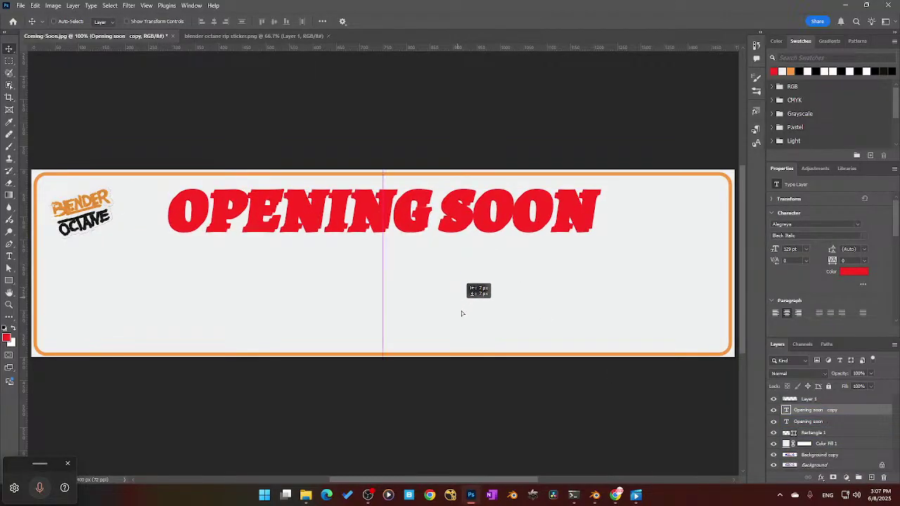
left_click_drag(450, 227, 449, 287)
Step: Replace the duplicated line's text with OCTANE BLENDER
double_click(787, 410)
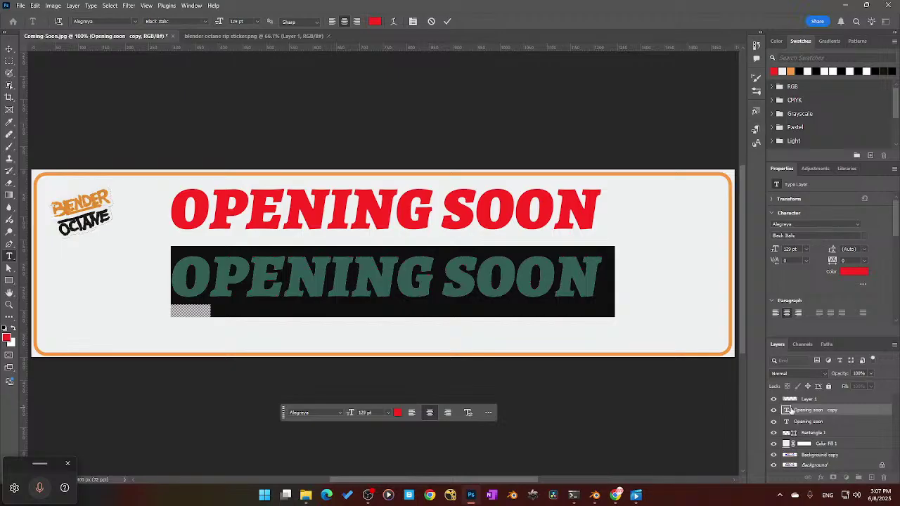
type("O")
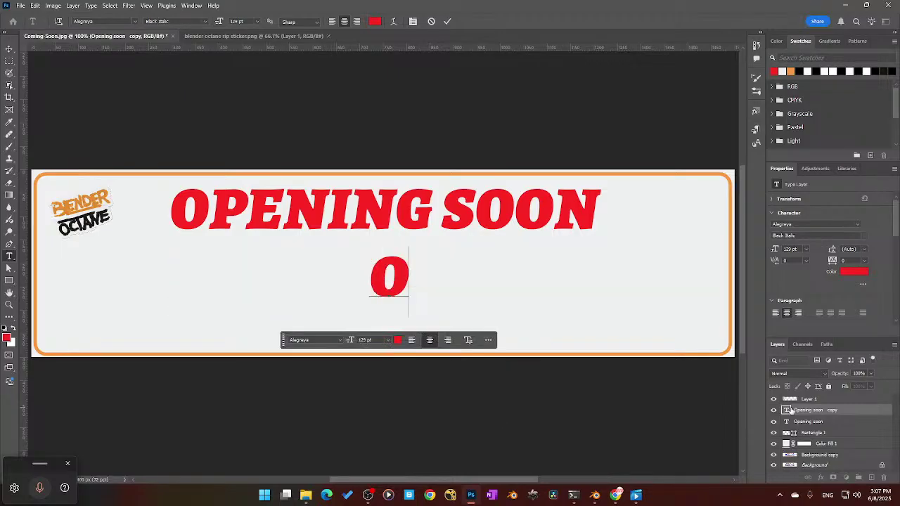
type("CTANE")
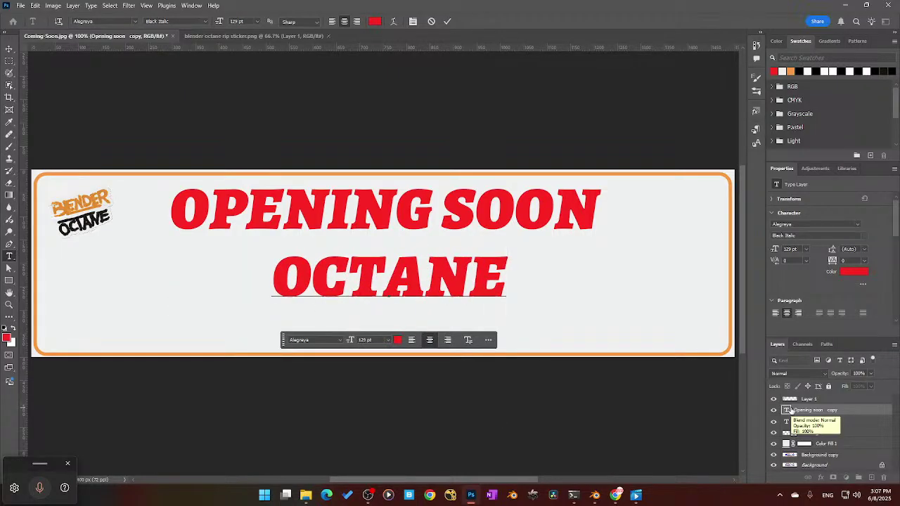
type(" BLENDER")
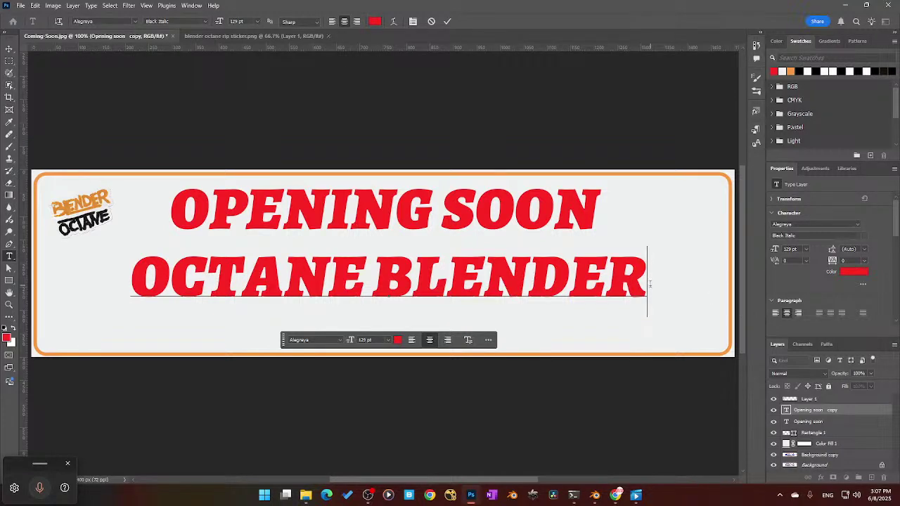
Step: Recolour the whole OCTANE BLENDER line with the light blue library colour and commit the text edit
left_click_drag(647, 281, 121, 252)
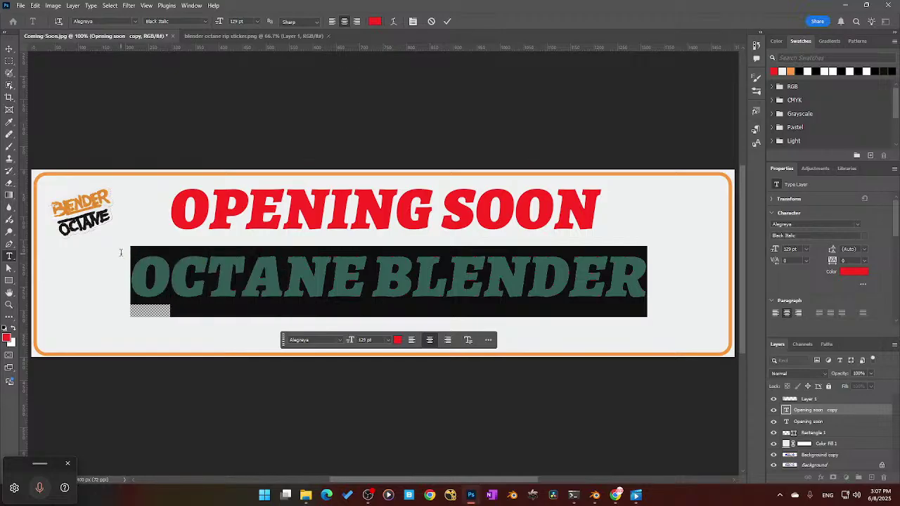
left_click(374, 21)
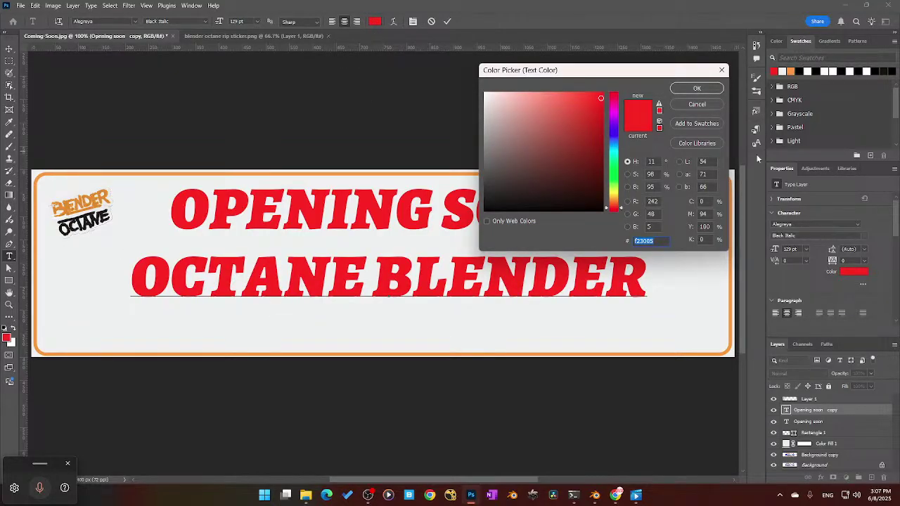
left_click(696, 87)
left_click(846, 169)
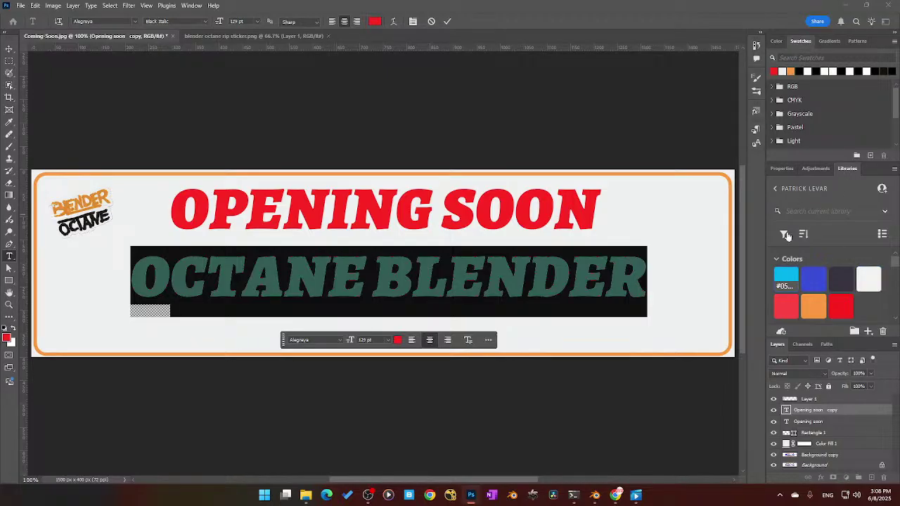
left_click(450, 26)
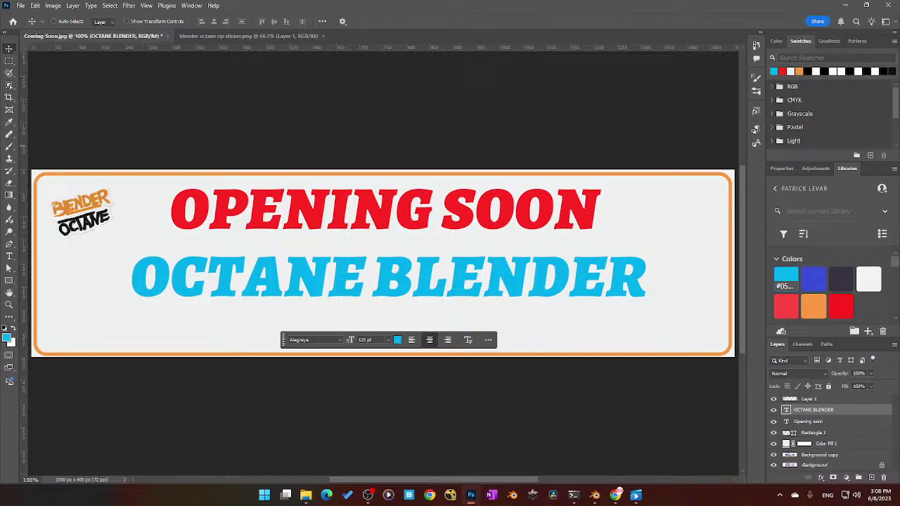
Step: Preview the available fonts on the OCTANE BLENDER text, set it to Lucida Handwriting Italic and commit the edit
double_click(785, 409)
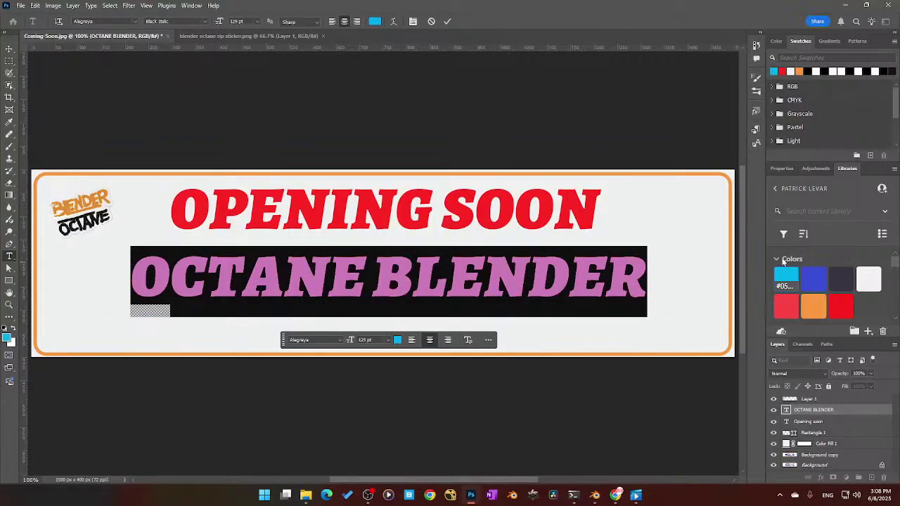
left_click(781, 168)
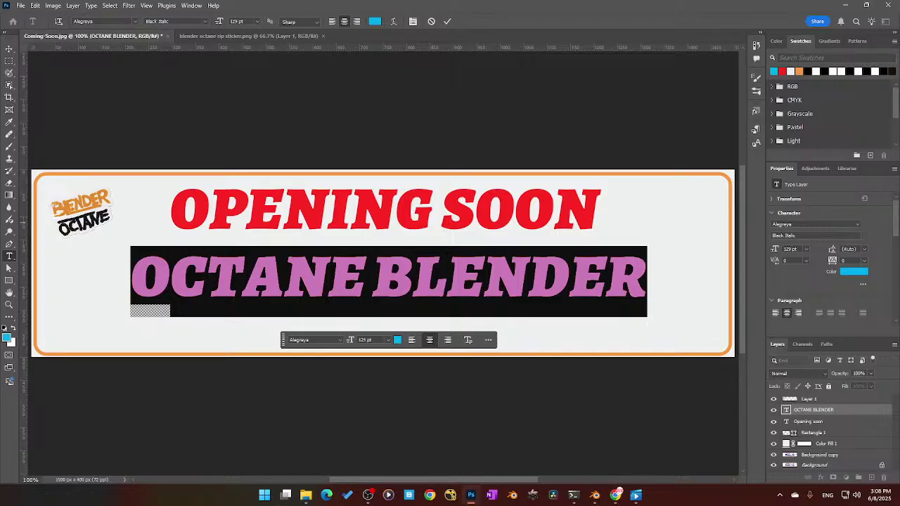
left_click(856, 224)
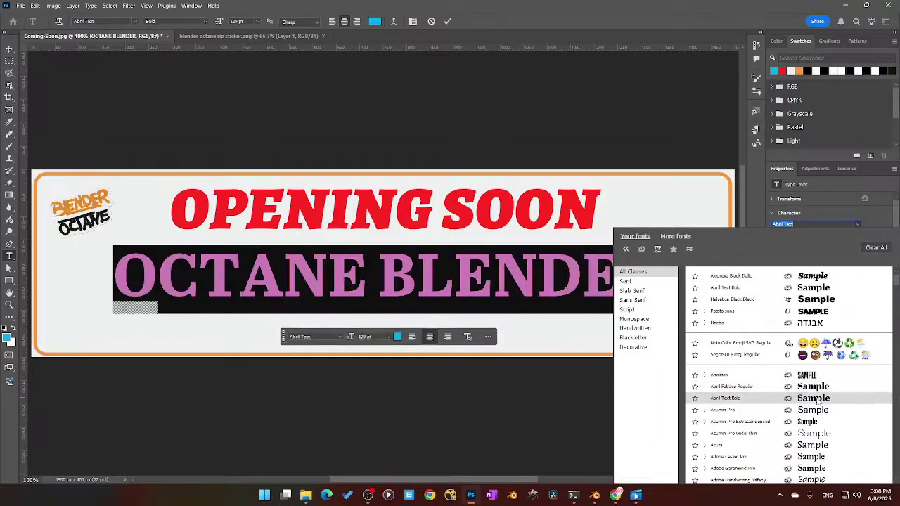
scroll(813, 404, "down", 2)
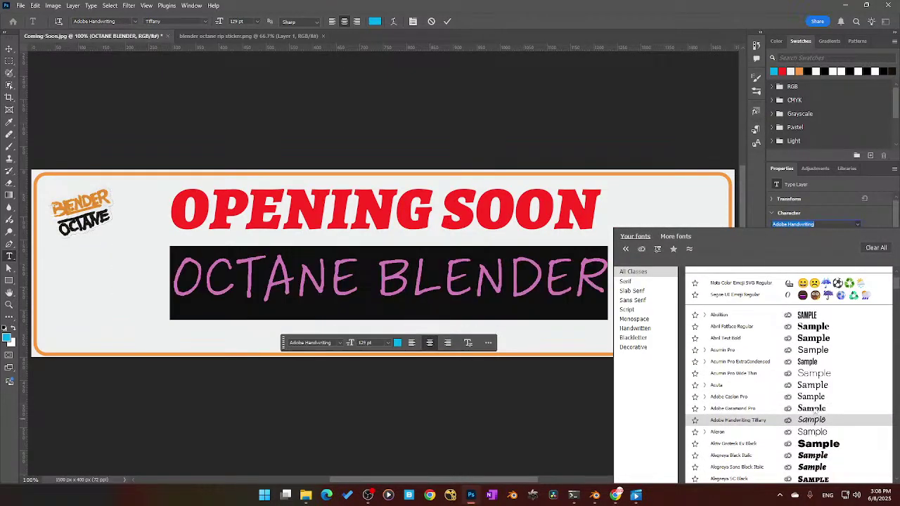
scroll(806, 407, "down", 2)
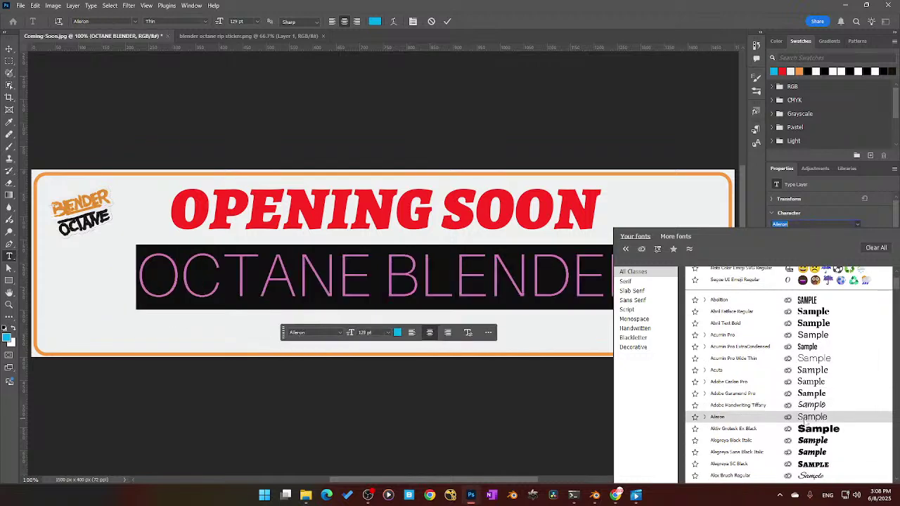
scroll(807, 434, "down", 1)
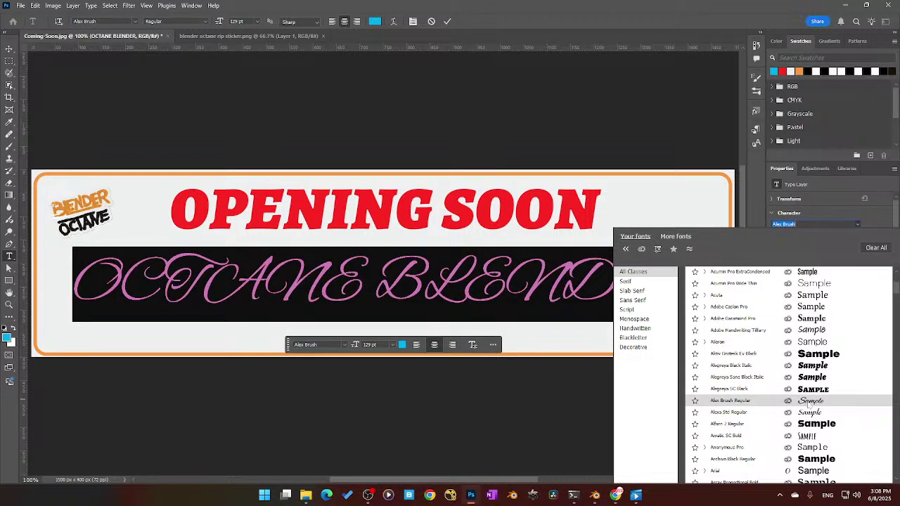
scroll(815, 425, "down", 3)
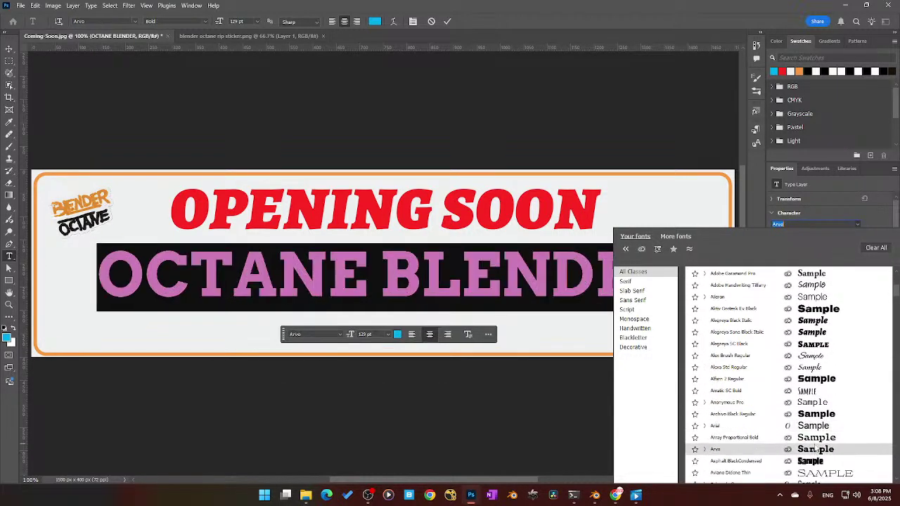
scroll(815, 436, "down", 2)
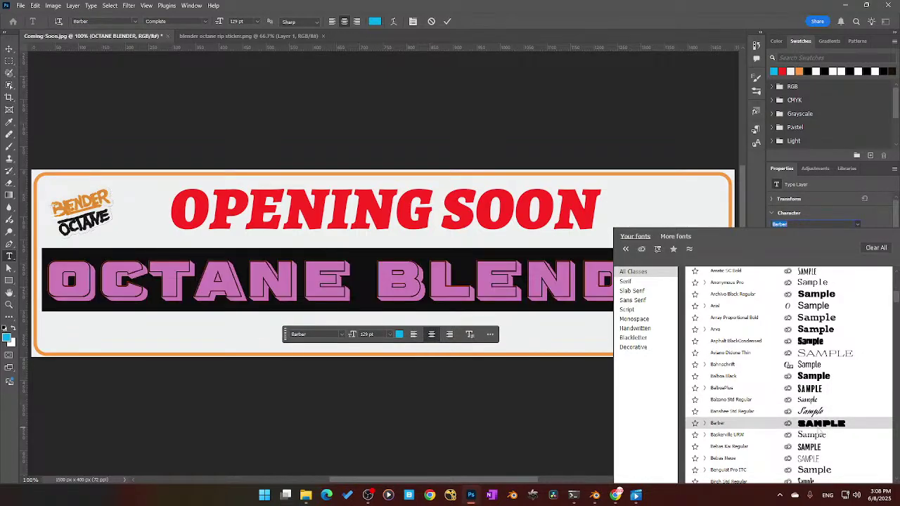
scroll(819, 450, "down", 3)
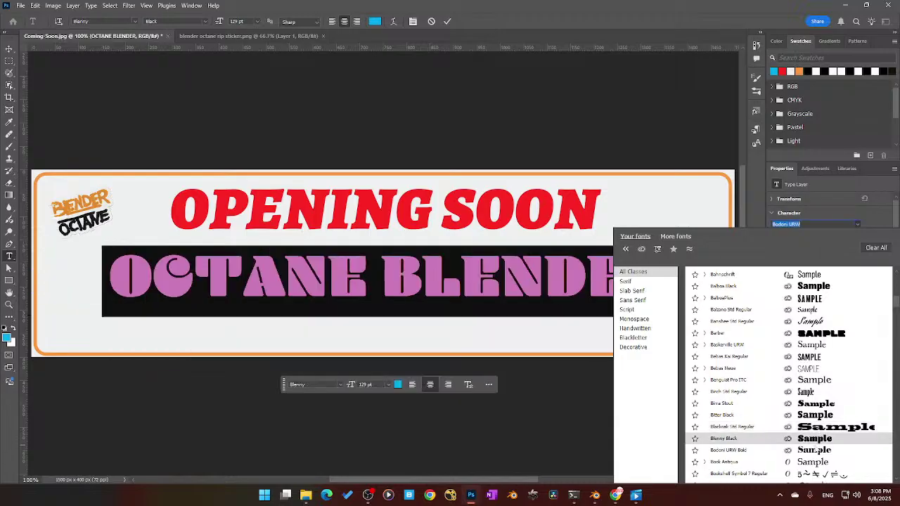
scroll(819, 438, "down", 2)
left_click(819, 426)
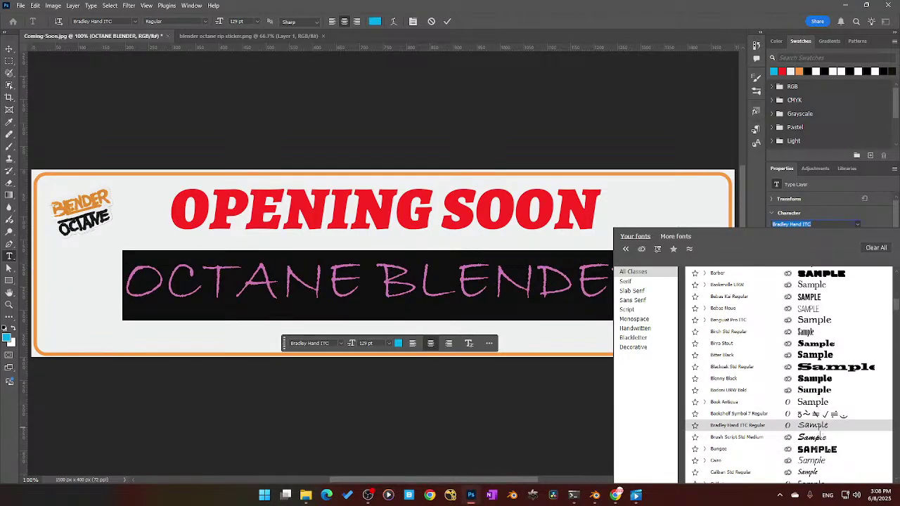
left_click(816, 436)
scroll(826, 447, "down", 1)
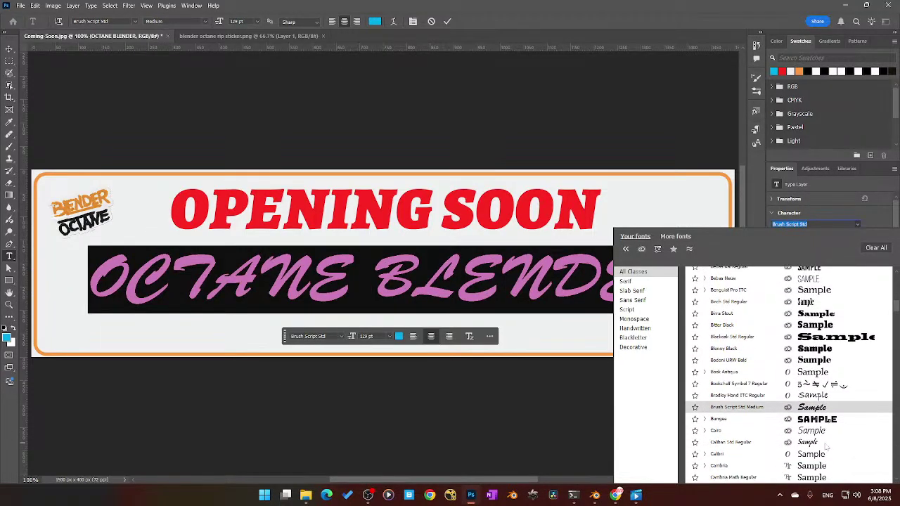
scroll(824, 433, "down", 6)
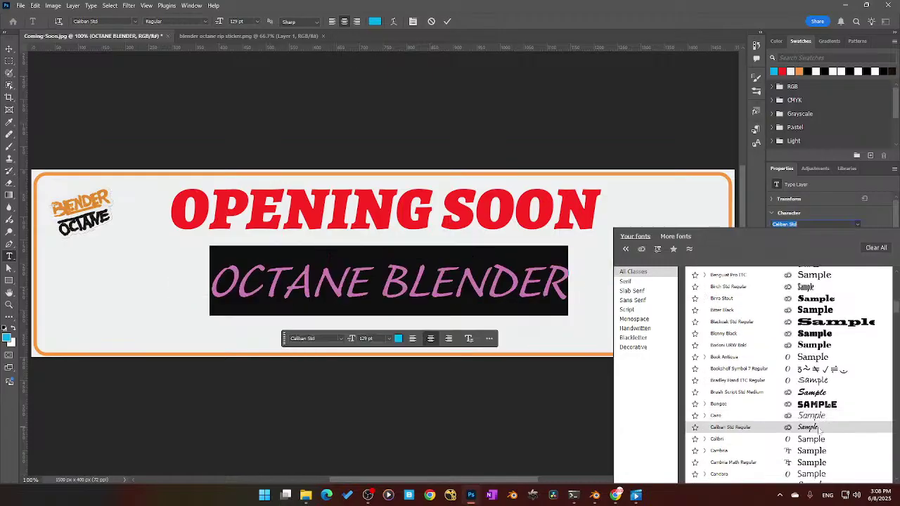
scroll(824, 421, "down", 4)
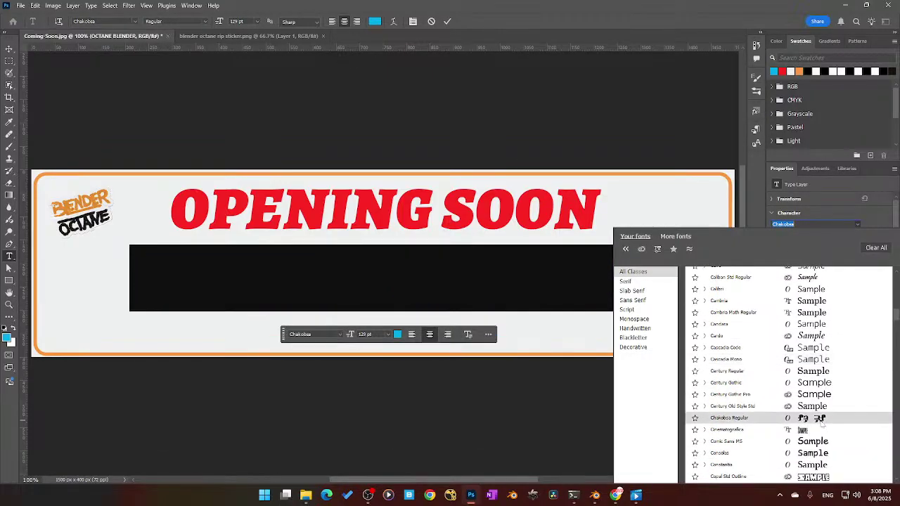
scroll(816, 413, "down", 10)
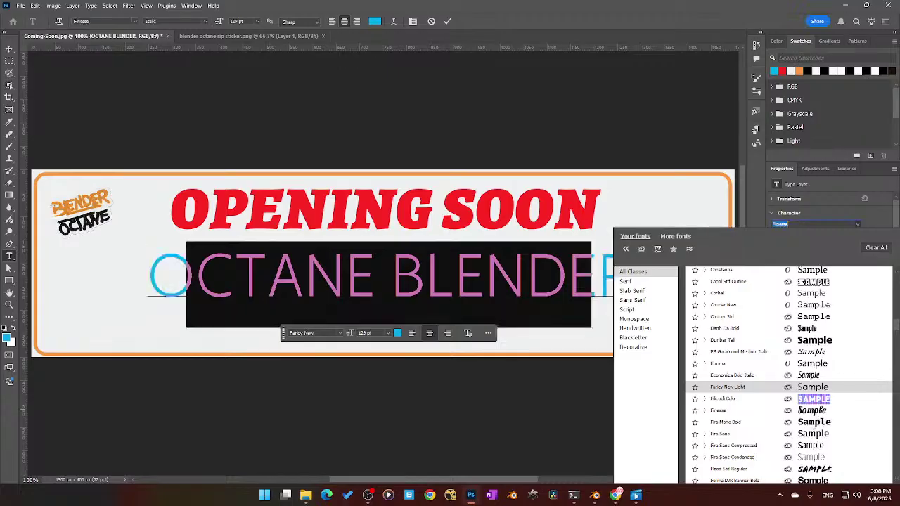
scroll(814, 422, "down", 1)
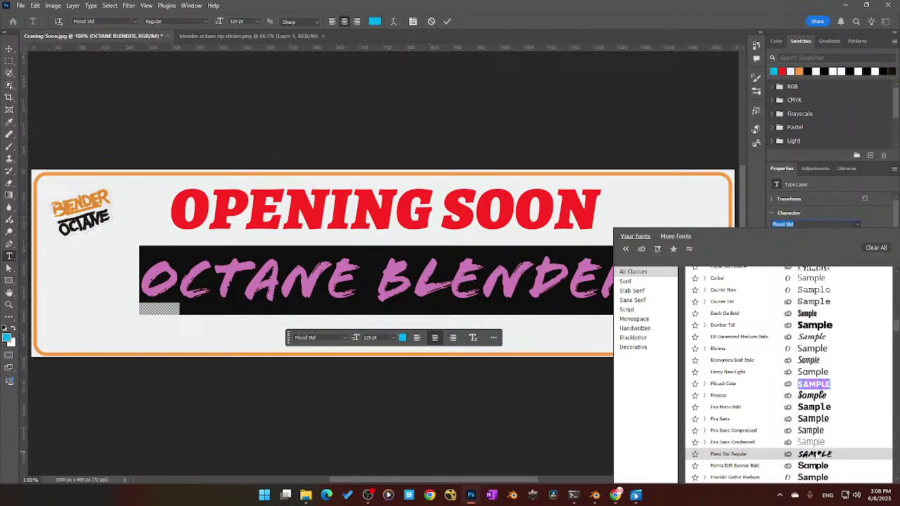
scroll(824, 453, "down", 6)
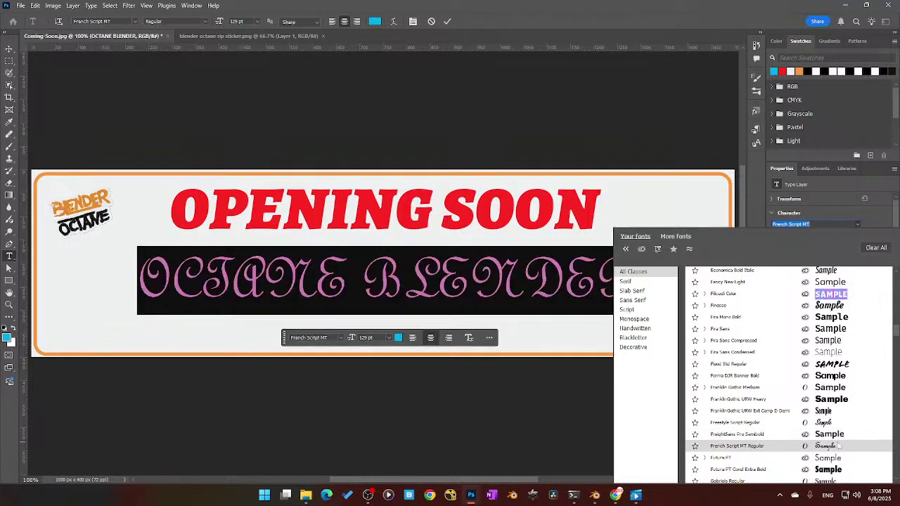
scroll(838, 453, "down", 5)
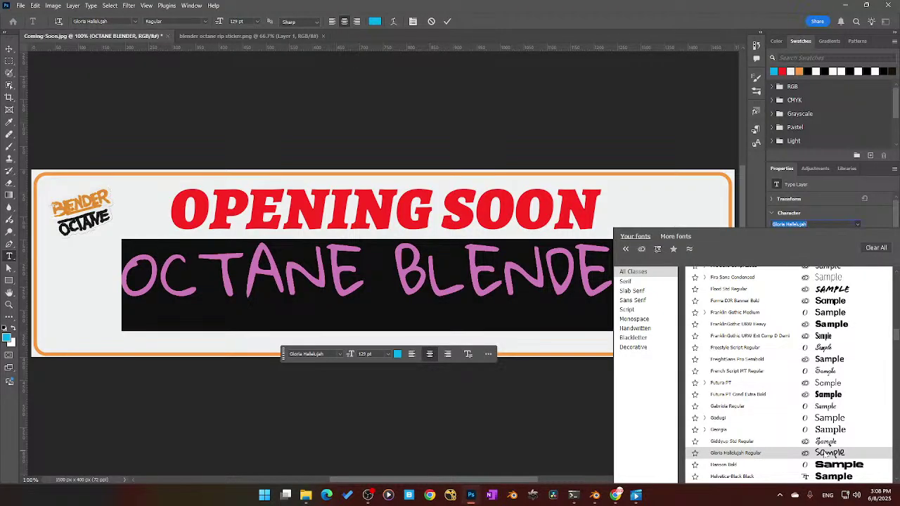
scroll(829, 454, "down", 5)
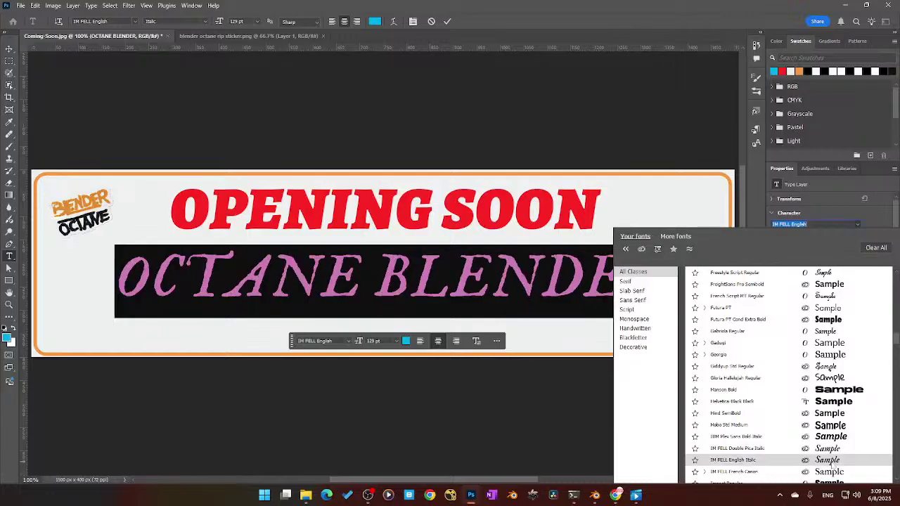
scroll(833, 465, "down", 2)
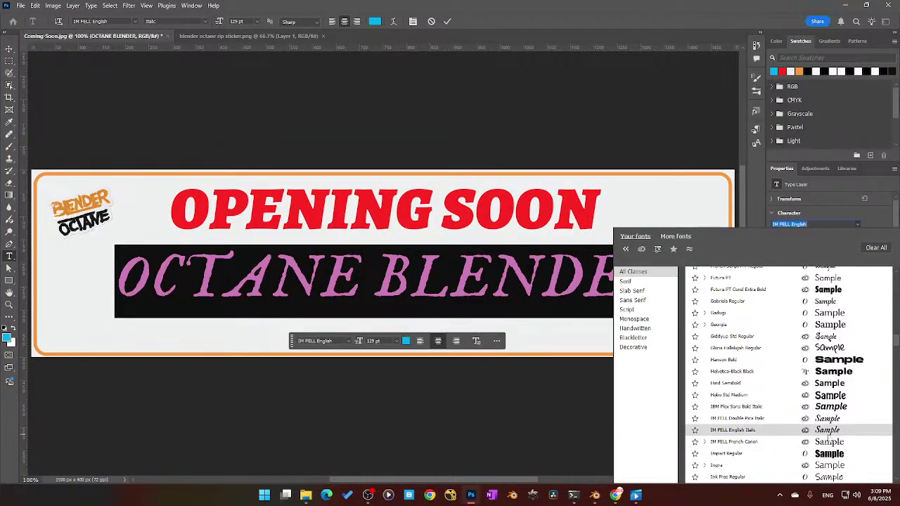
scroll(833, 441, "down", 5)
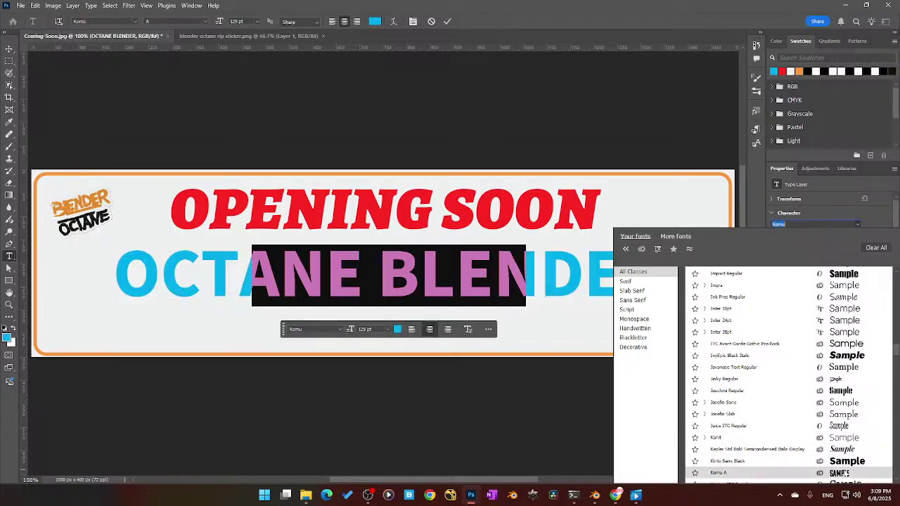
scroll(844, 455, "down", 2)
scroll(846, 457, "down", 2)
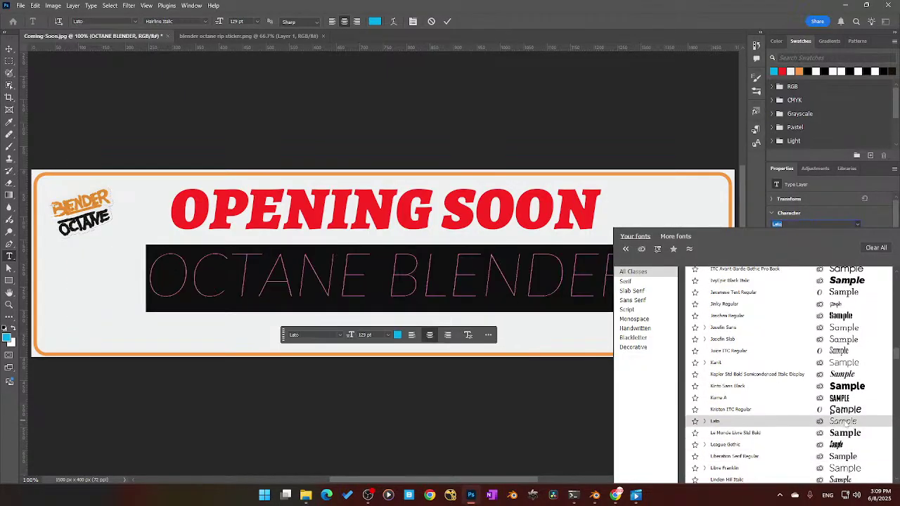
scroll(843, 441, "down", 1)
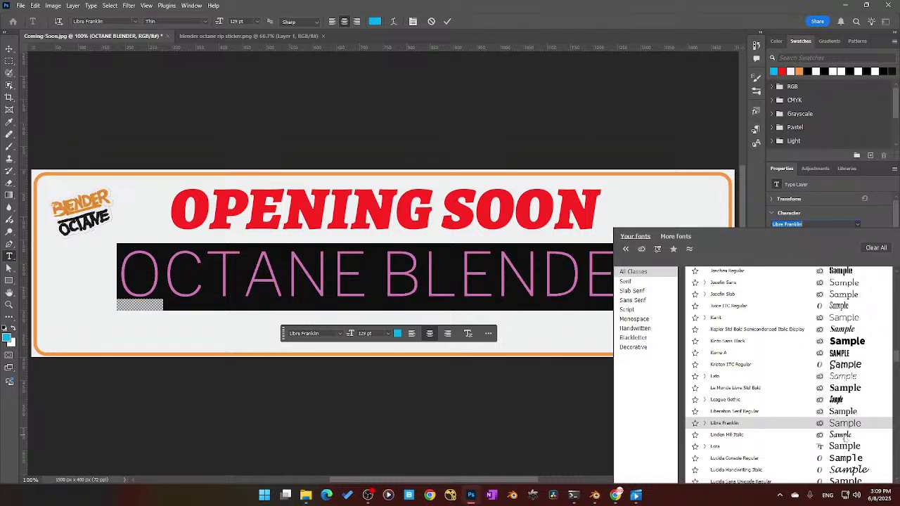
scroll(841, 436, "down", 1)
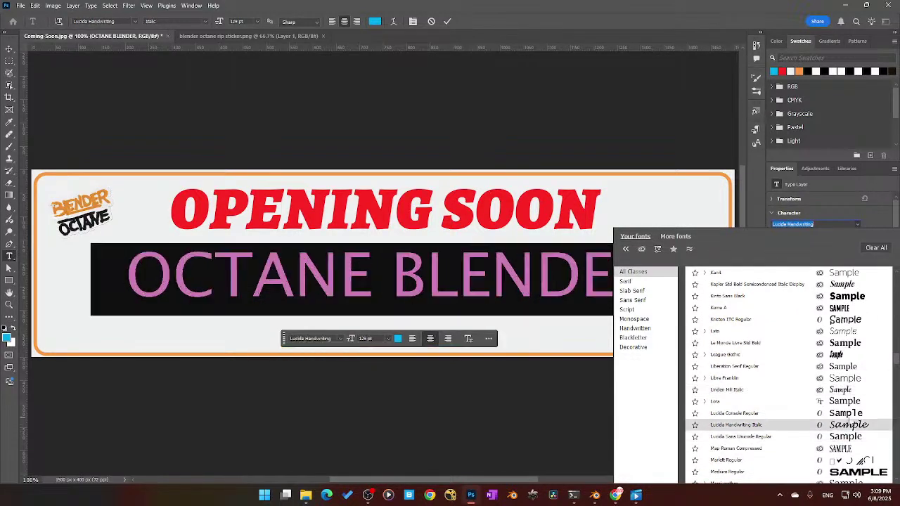
left_click(849, 424)
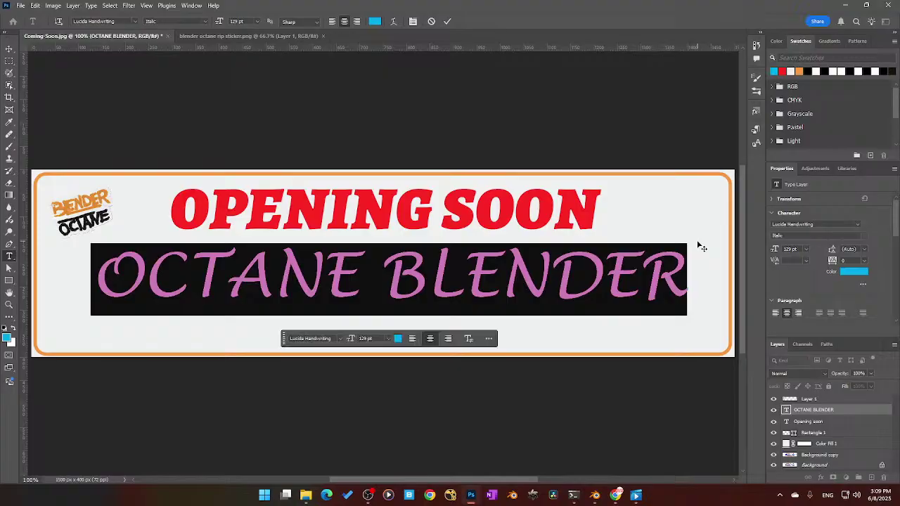
left_click(693, 397)
key("v")
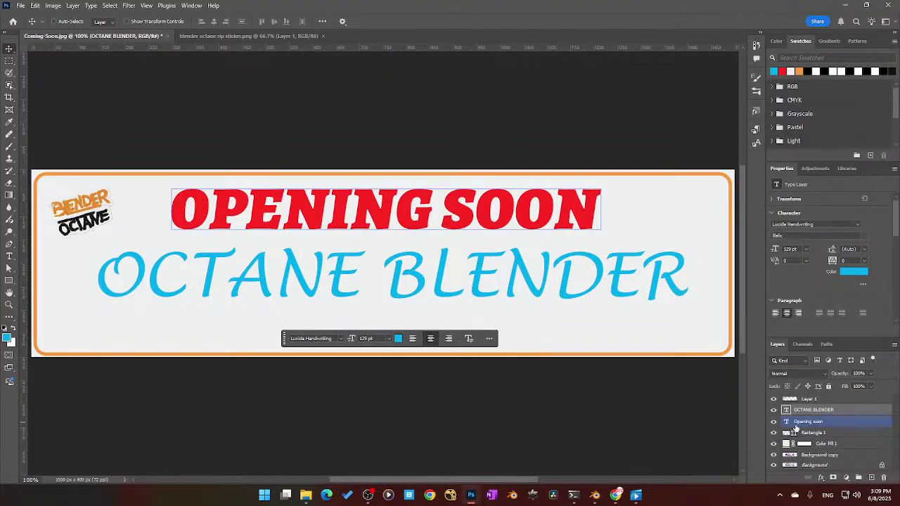
Step: Move the Background copy layer to the top of the layer stack to view the original banner, and hide it
left_click(783, 454)
left_click(773, 445)
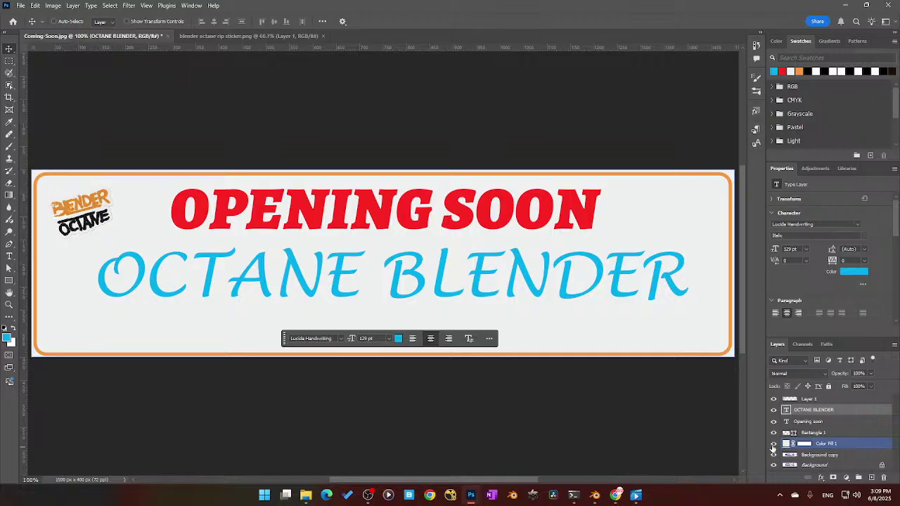
left_click_drag(780, 454, 783, 406)
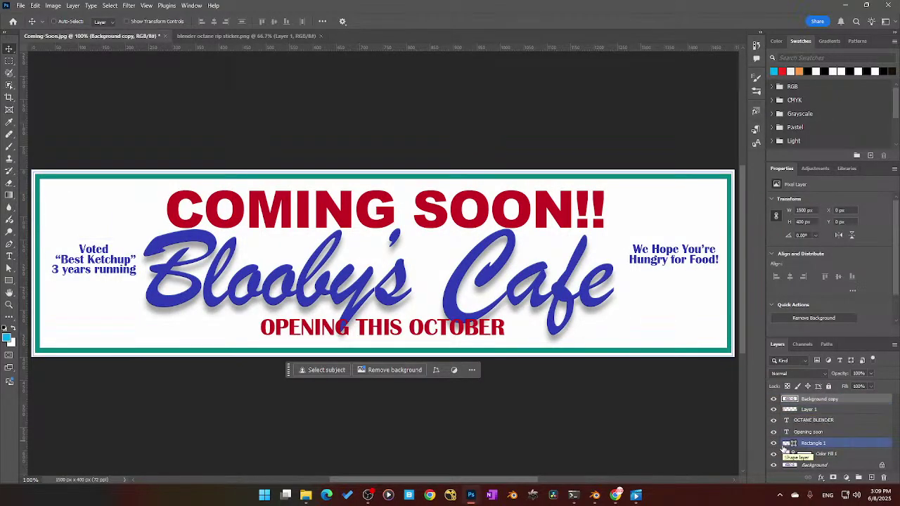
left_click(773, 399)
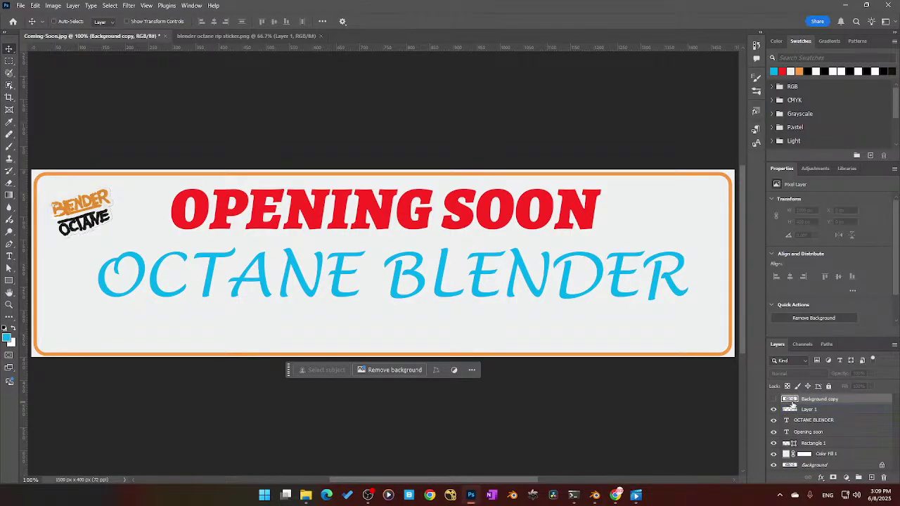
Step: Recolour the whole OCTANE BLENDER line with a darker teal blue of the same hue
left_click(785, 422)
double_click(785, 422)
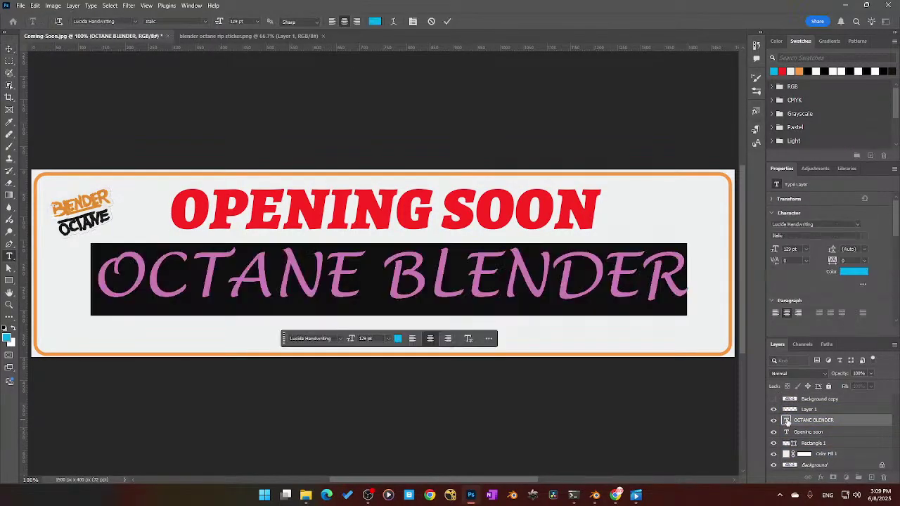
left_click(398, 339)
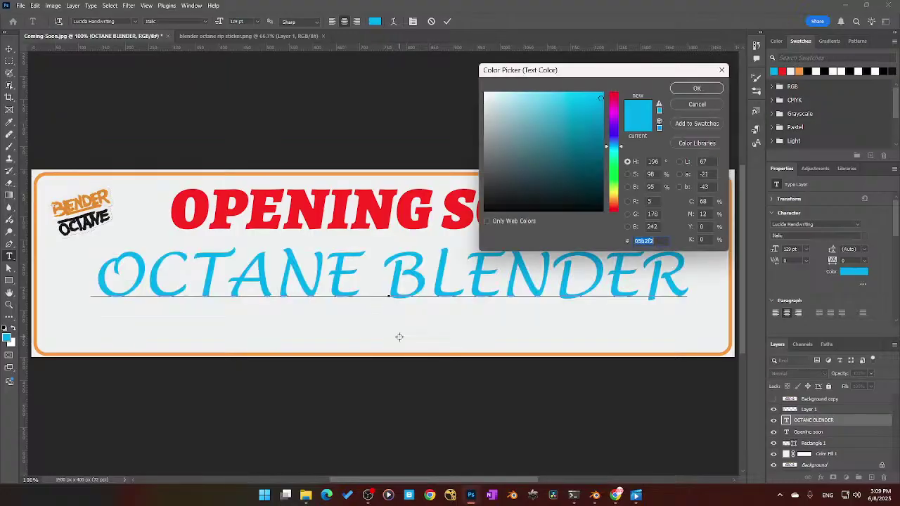
left_click(600, 136)
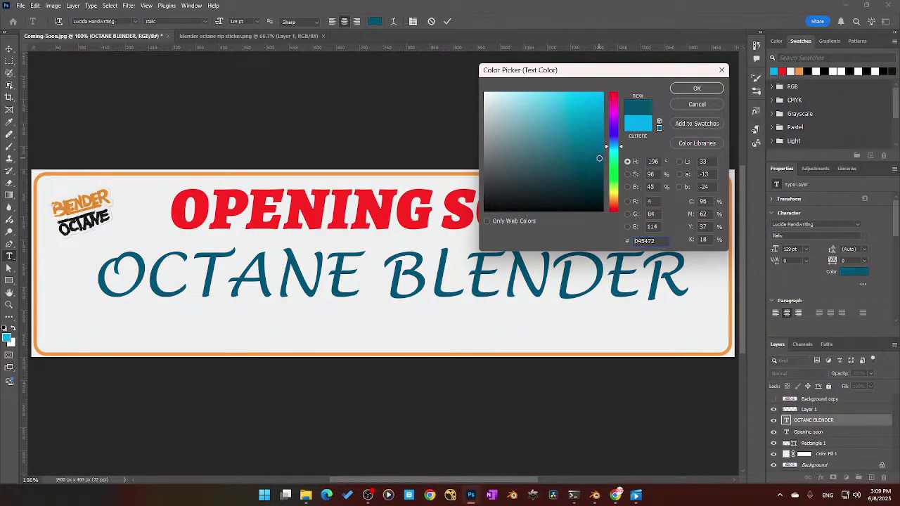
left_click(598, 137)
left_click(681, 90)
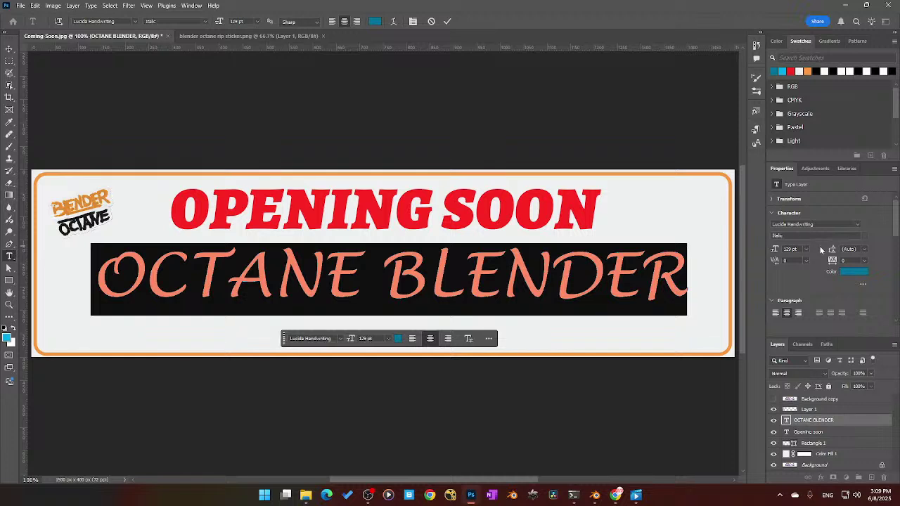
Step: Preview the available fonts on the OCTANE BLENDER text, set it to Banshee Std Regular with tracking of -40, and commit the edit
left_click(857, 223)
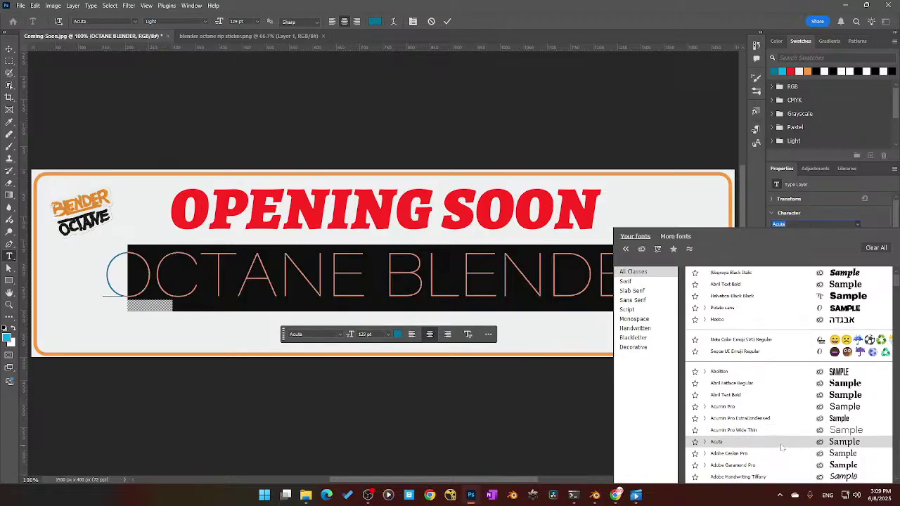
scroll(795, 415, "down", 1)
scroll(808, 408, "down", 2)
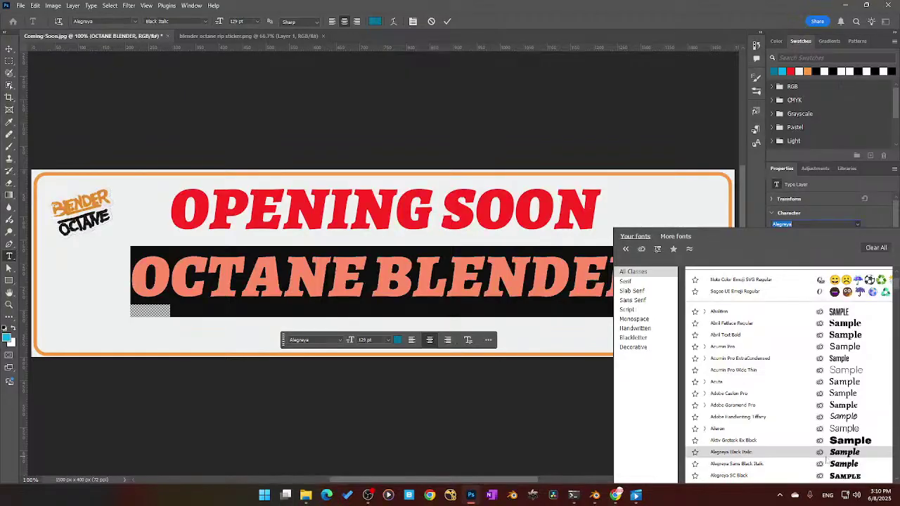
scroll(826, 459, "down", 5)
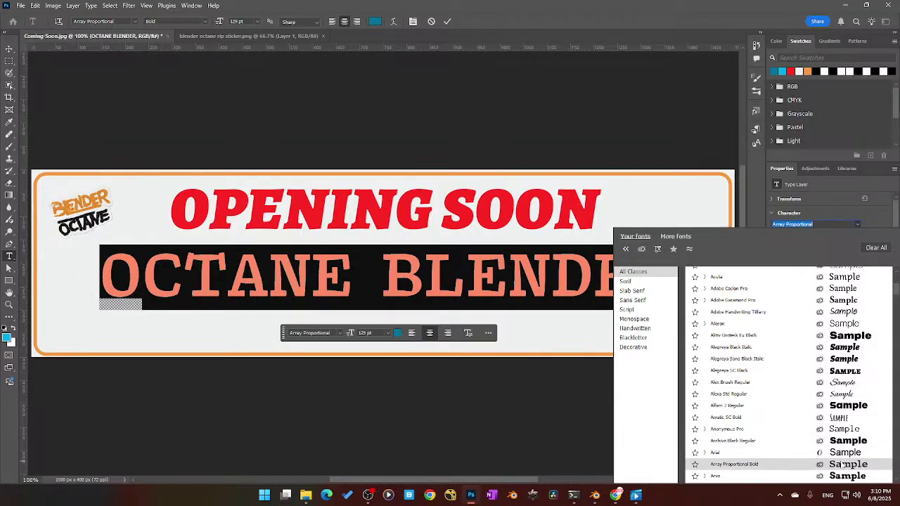
scroll(843, 466, "down", 5)
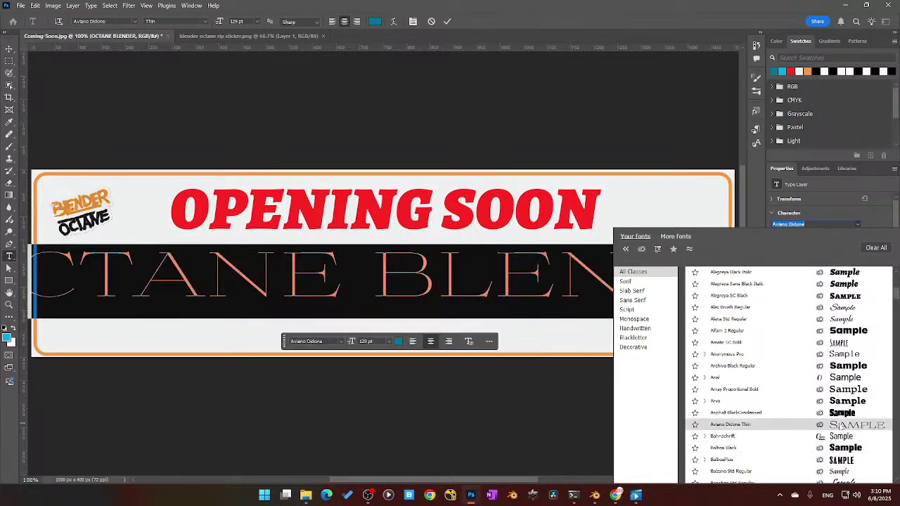
scroll(843, 448, "down", 2)
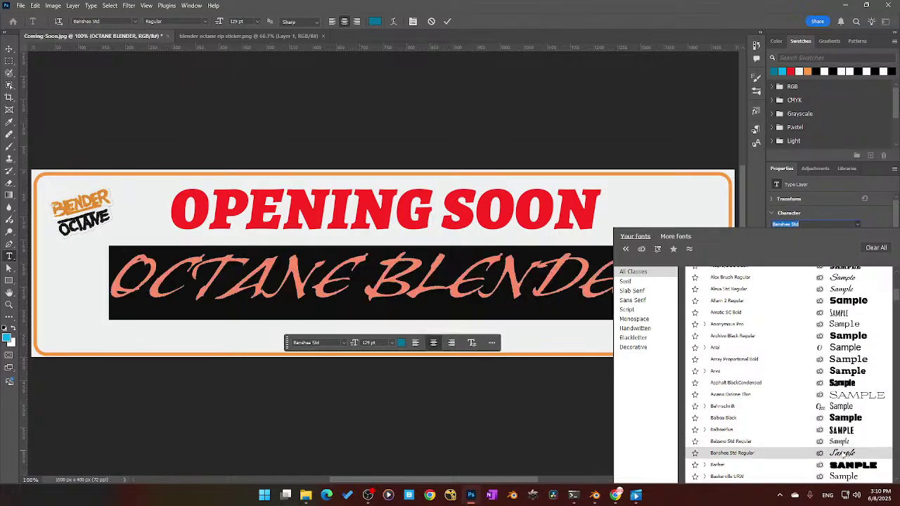
left_click(841, 453)
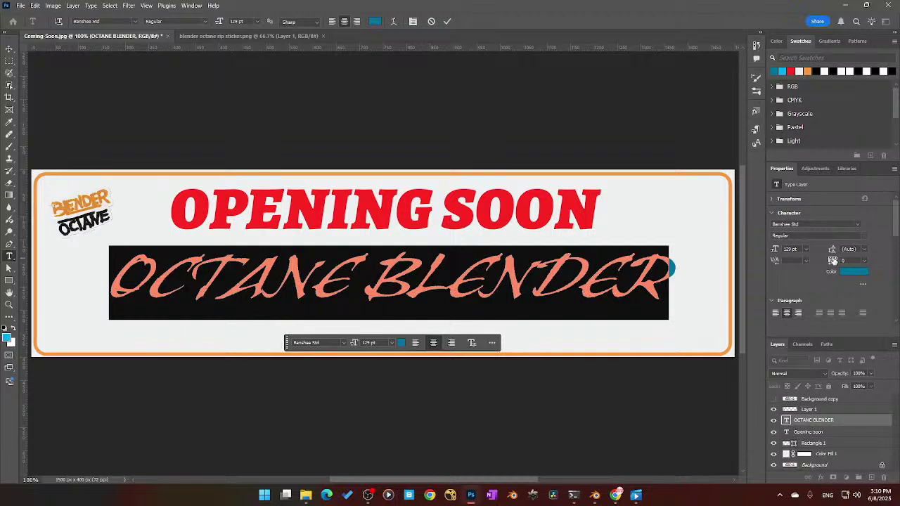
left_click_drag(836, 260, 832, 261)
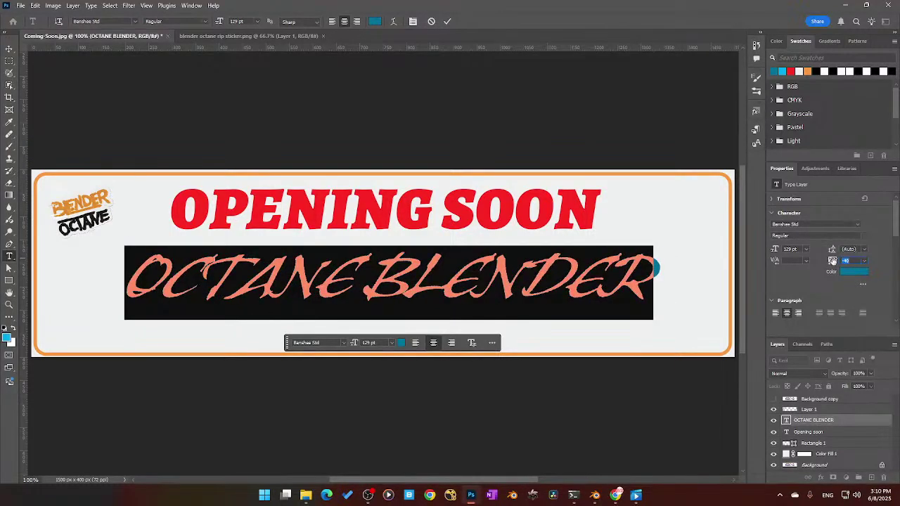
left_click(717, 389)
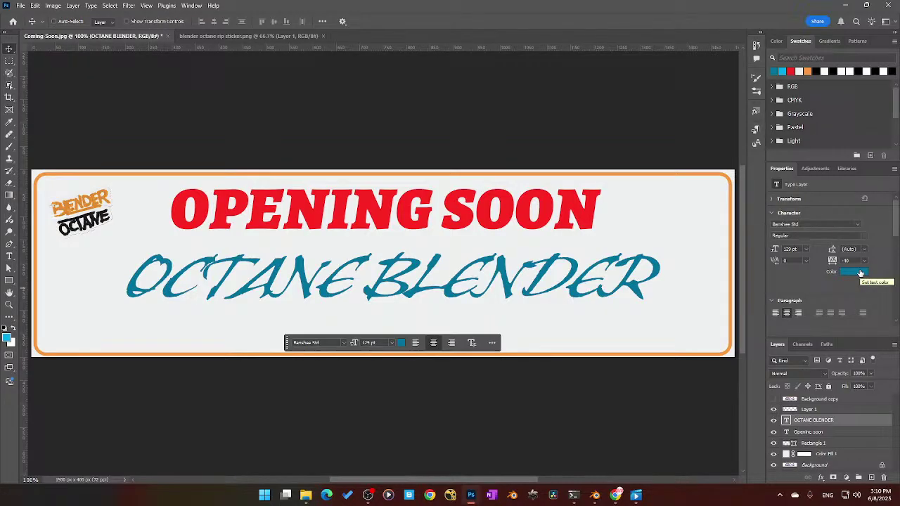
Step: Enable a Drop Shadow in the OCTANE BLENDER layer's style and open the shadow's settings
left_click(861, 409)
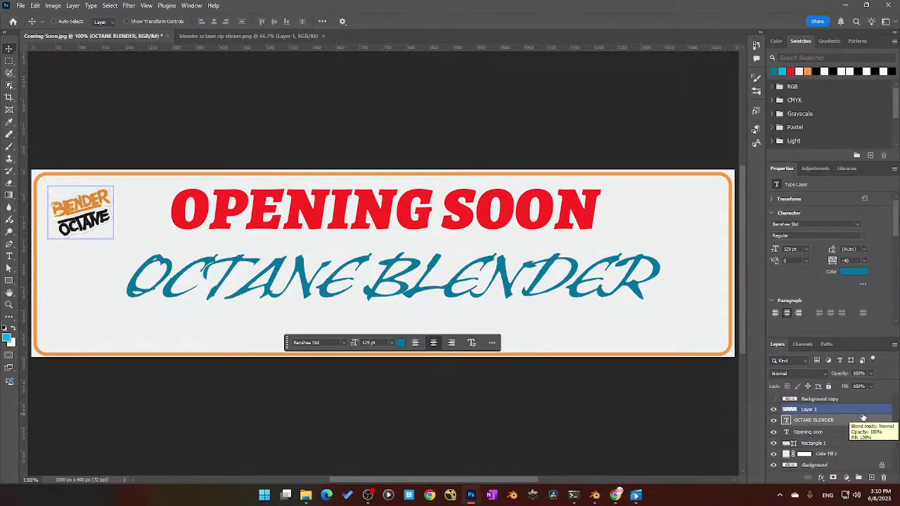
double_click(863, 420)
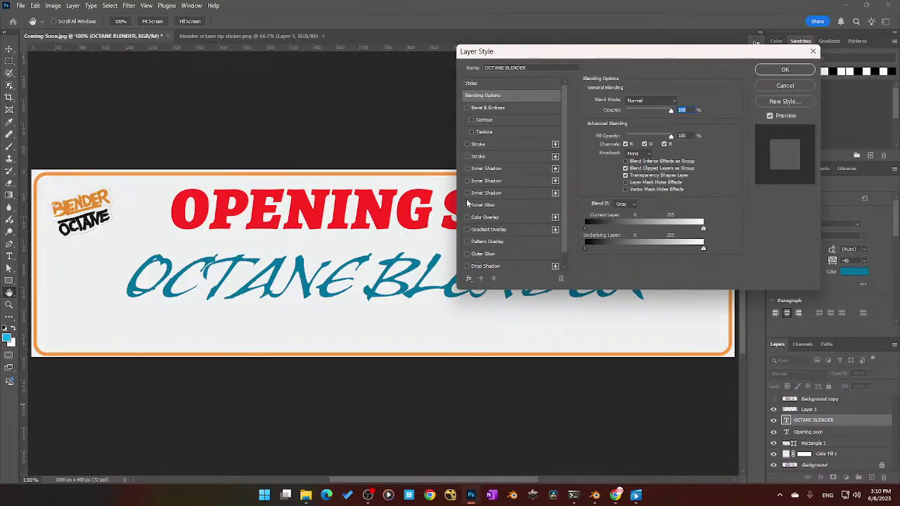
left_click(467, 217)
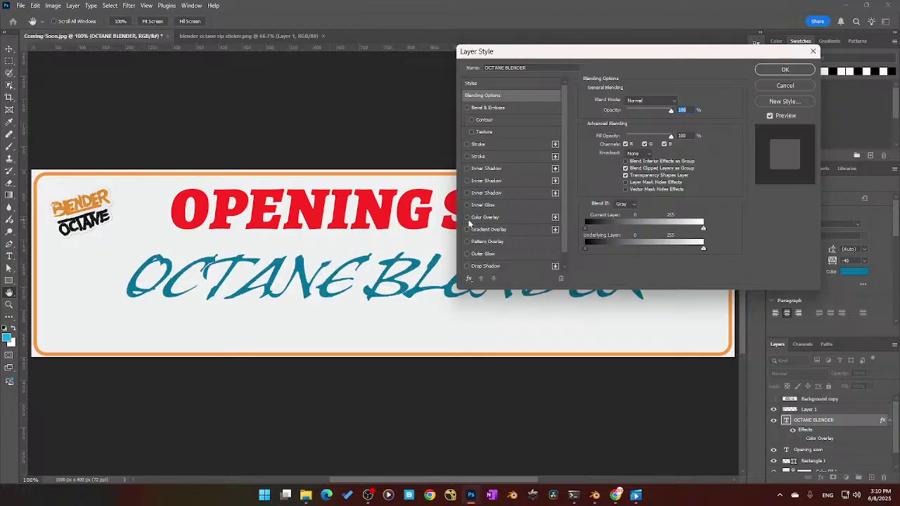
scroll(476, 246, "down", 1)
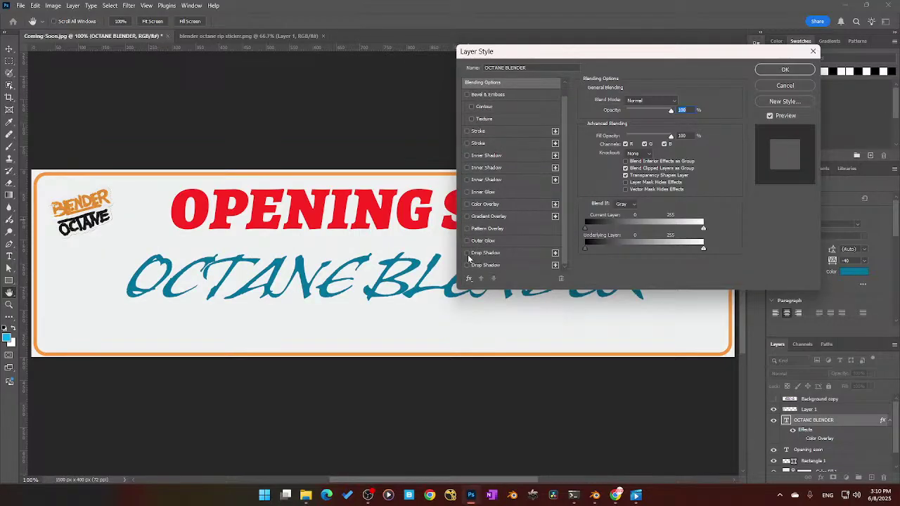
left_click(467, 253)
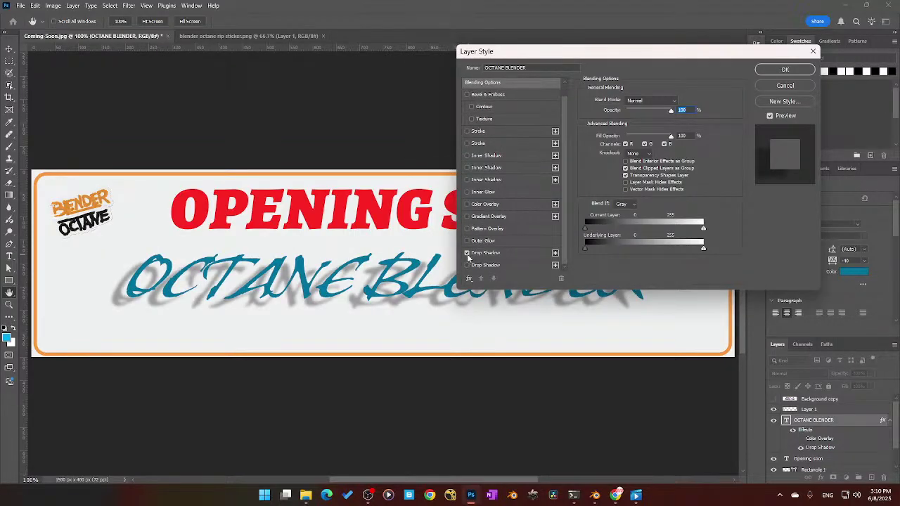
left_click(508, 252)
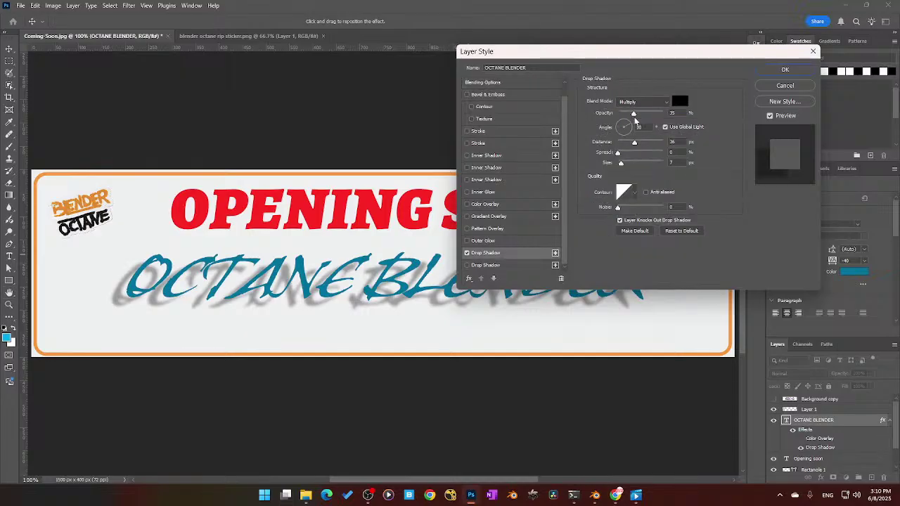
Step: Reduce the drop shadow distance of the OCTANE BLENDER text and recolour the text with the light cyan-blue swatch
left_click_drag(635, 143, 621, 146)
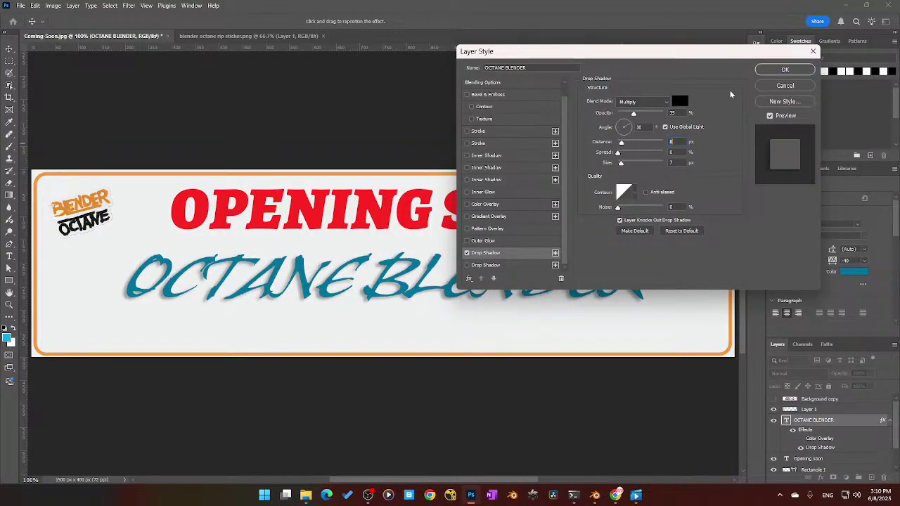
left_click(784, 70)
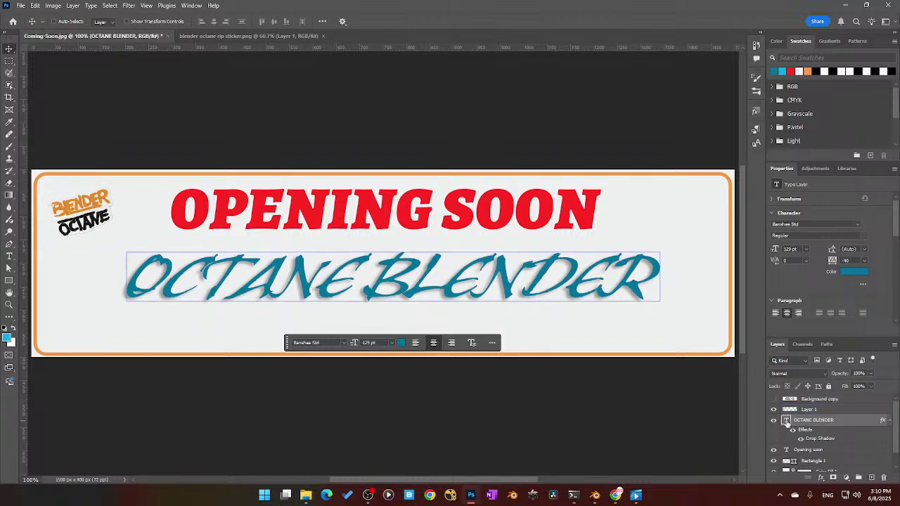
left_click(780, 71)
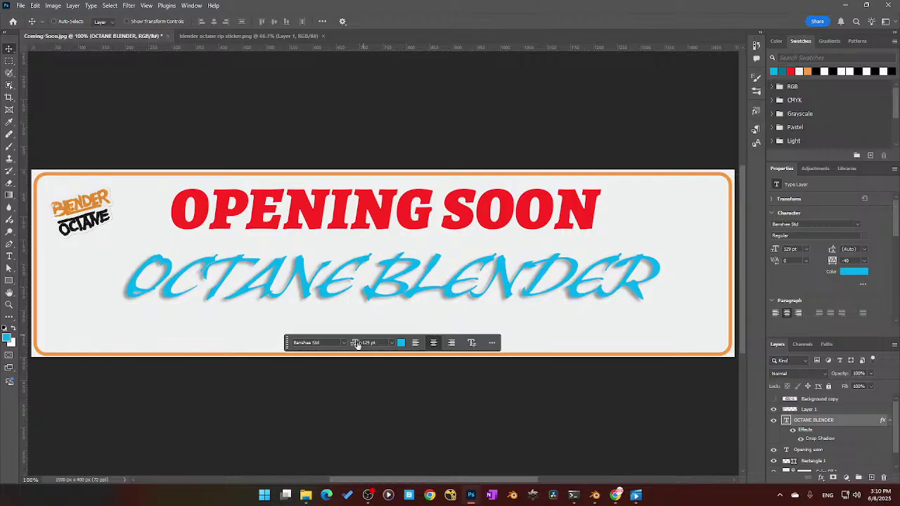
Step: Enlarge the OCTANE BLENDER text to 150 pt and move it slightly up, closer to the OPENING SOON heading
left_click_drag(357, 343, 366, 346)
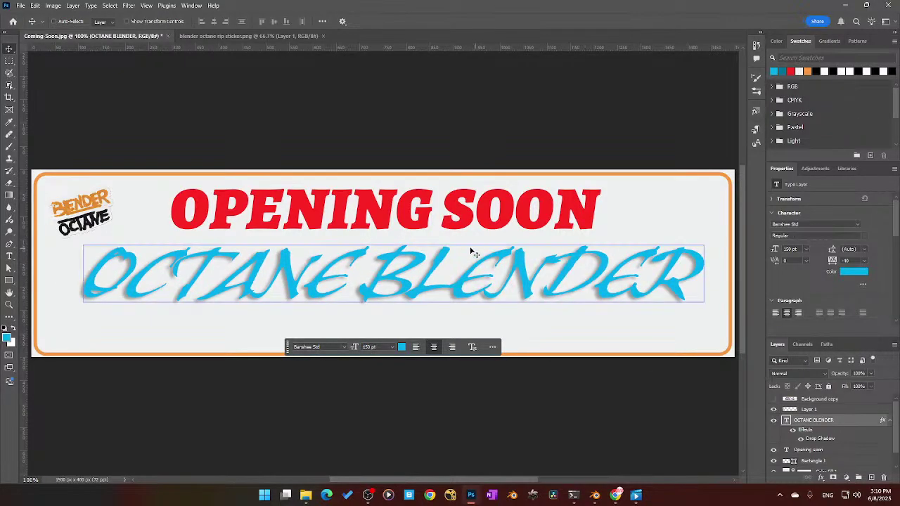
left_click_drag(401, 299, 396, 292)
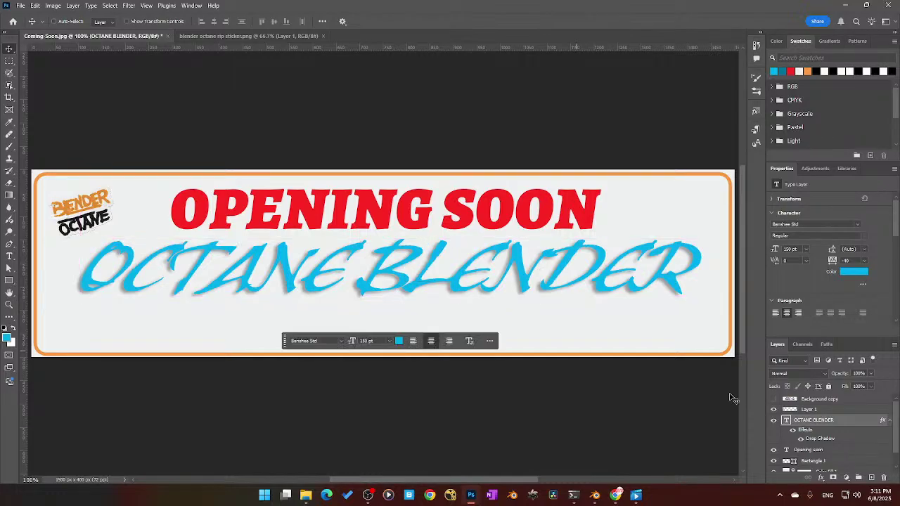
Step: Show the Background copy layer to compare the banner with the original design, and hide it again
left_click(773, 399)
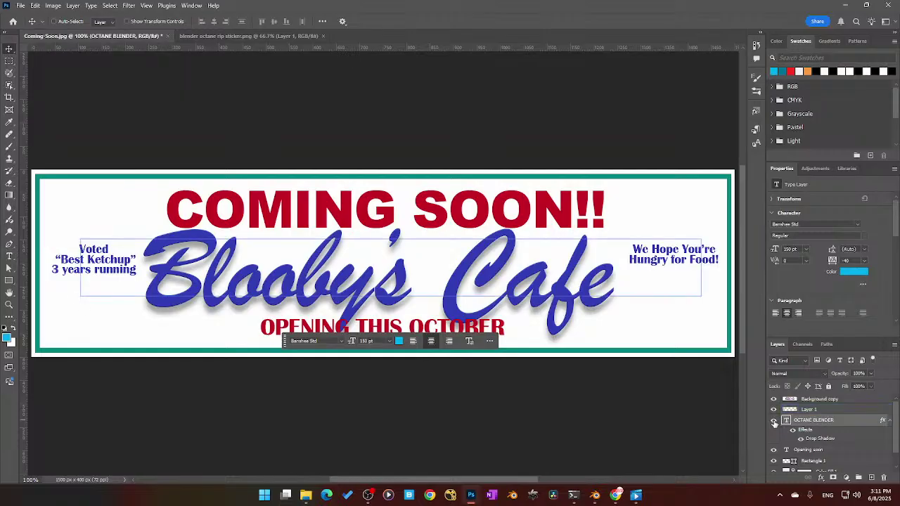
left_click(773, 420)
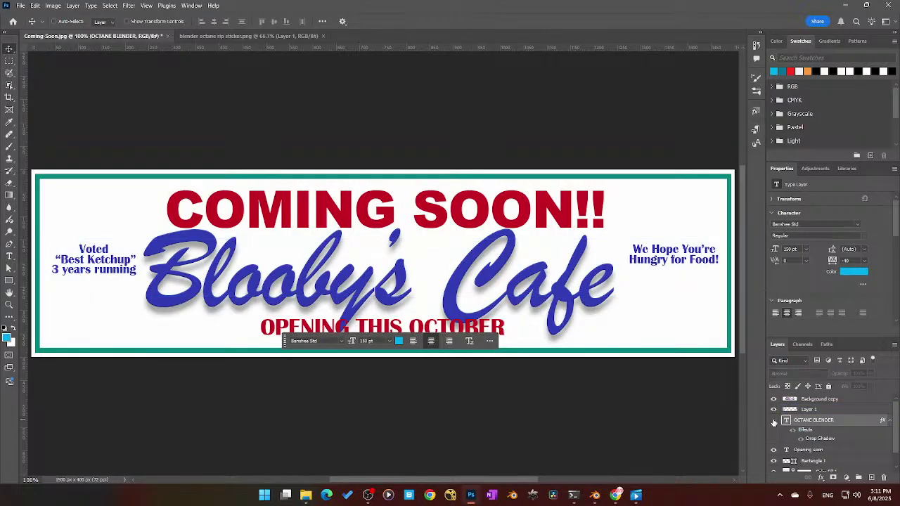
left_click(773, 420)
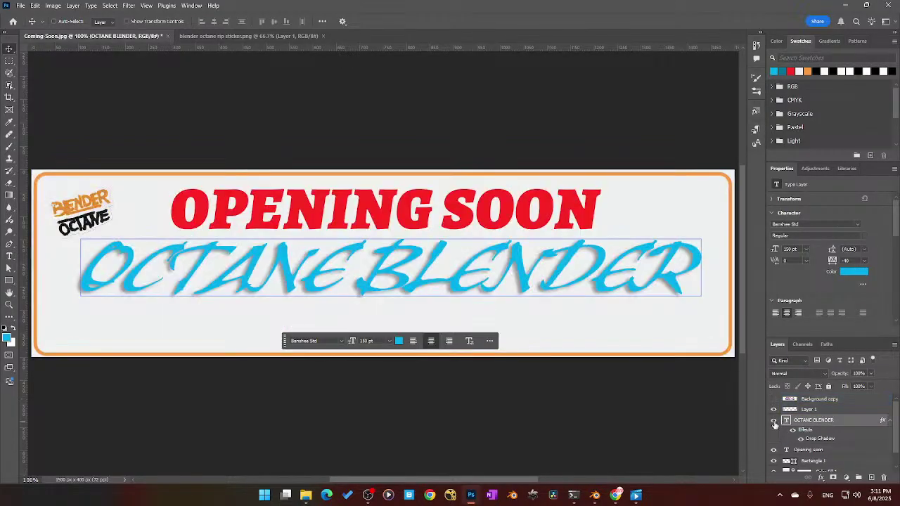
Step: Change the OCTANE BLENDER text colour to the more saturated blue 007bf9
left_click(399, 341)
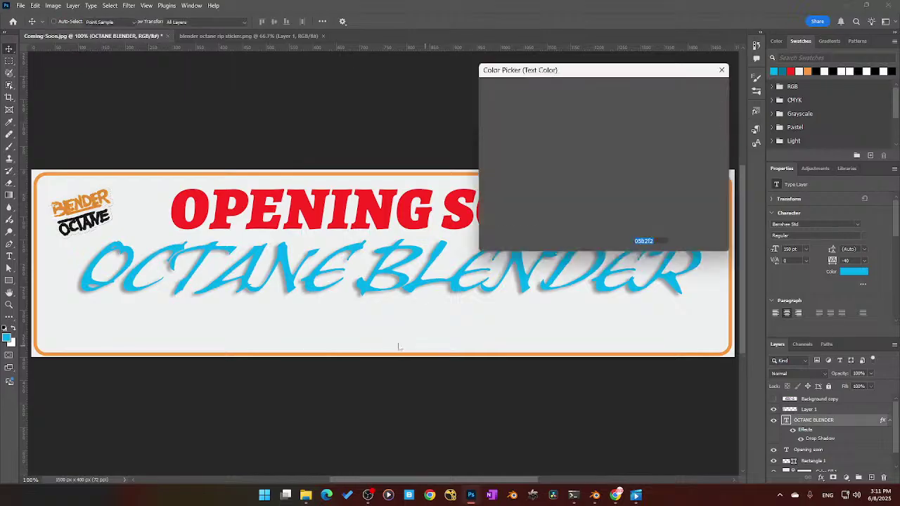
left_click_drag(570, 144, 604, 92)
mouse_move(620, 149)
left_mouse_down()
mouse_move(622, 155)
mouse_move(623, 145)
left_mouse_up()
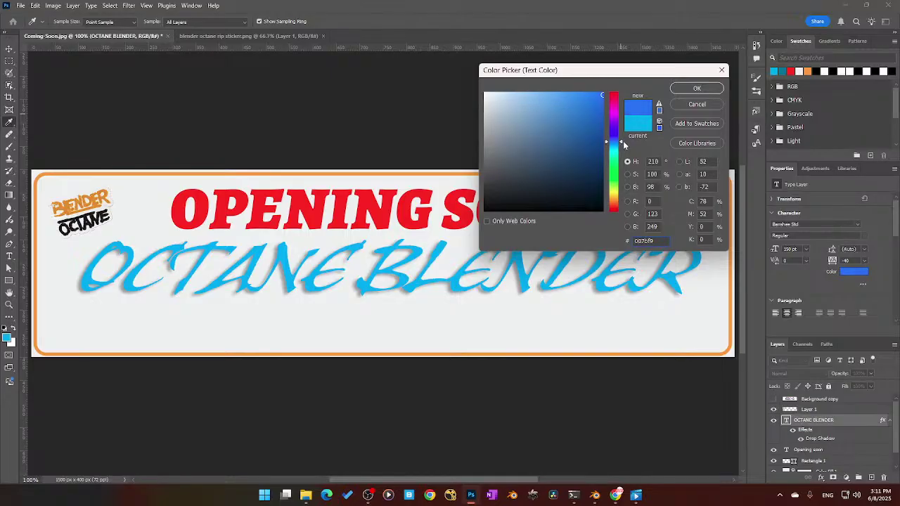
left_click(702, 90)
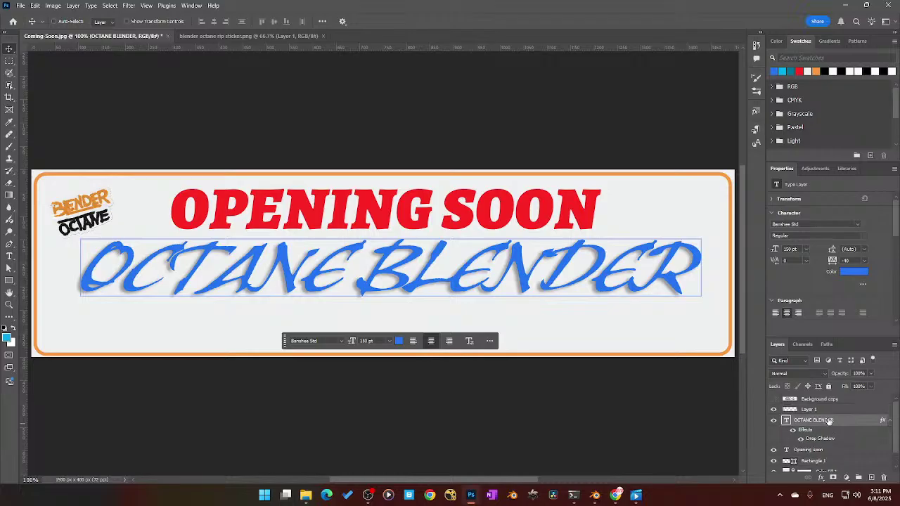
Step: Duplicate the Opening soon text layer and place the copy below the OCTANE BLENDER line
scroll(830, 425, "down", 1)
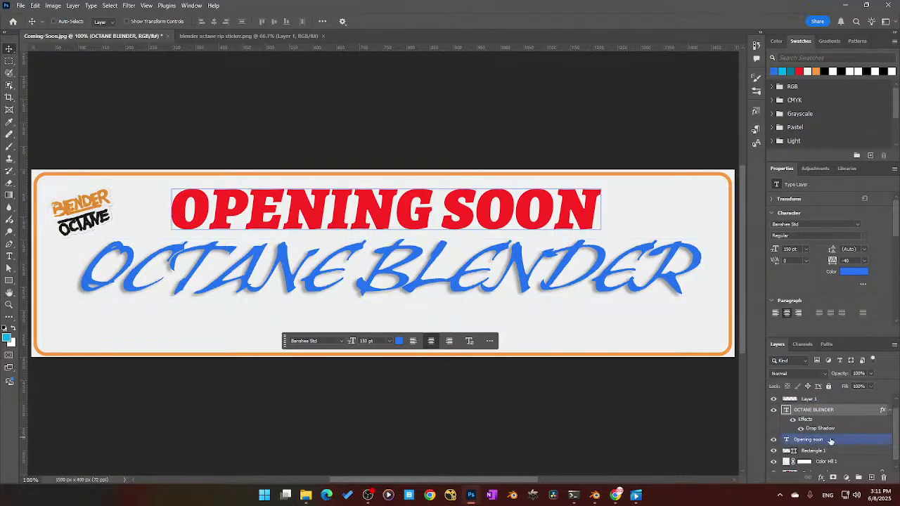
left_click_drag(829, 443, 872, 476)
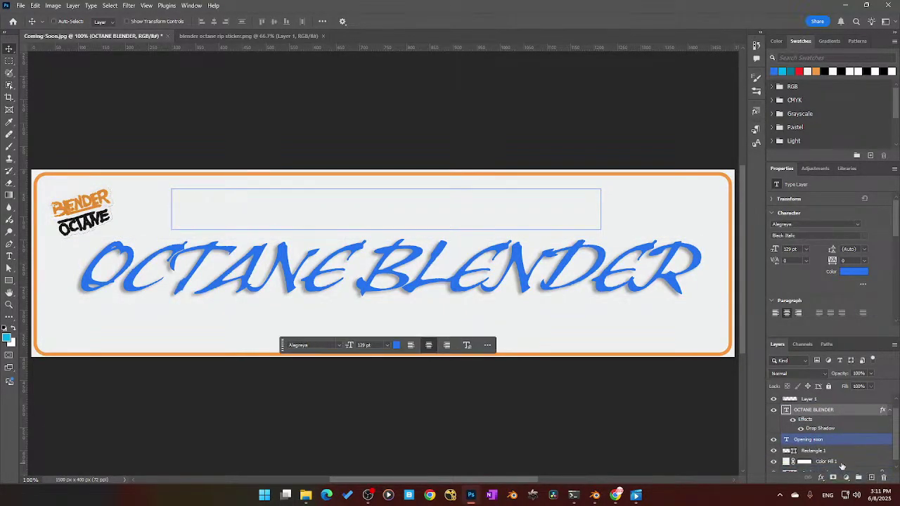
left_click_drag(467, 234, 466, 351)
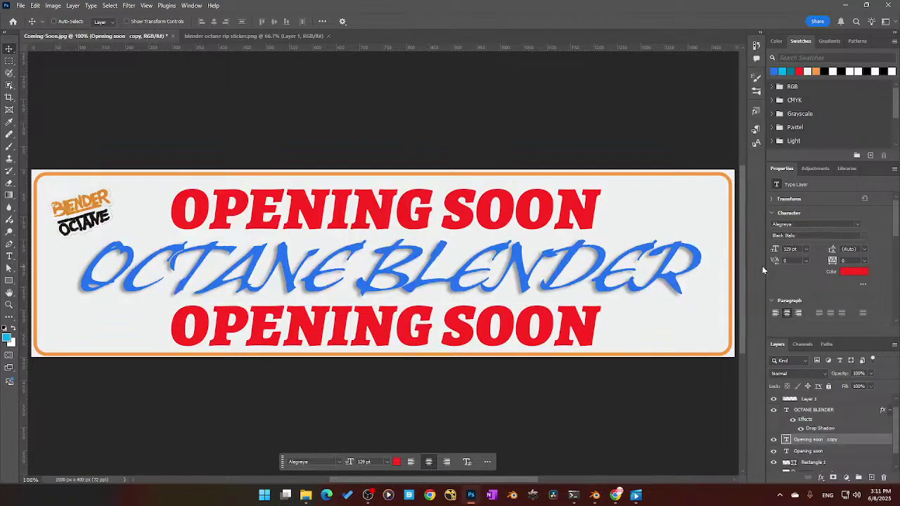
Step: Set the copied heading's size to 93 pt and replace its text with "BEST SHAKES IN TOWN !!!!"
left_click_drag(774, 249, 755, 256)
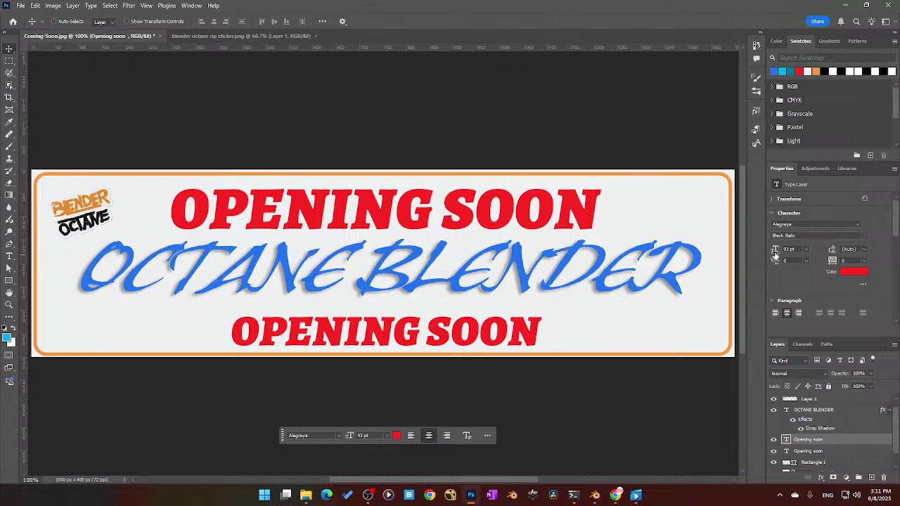
double_click(785, 439)
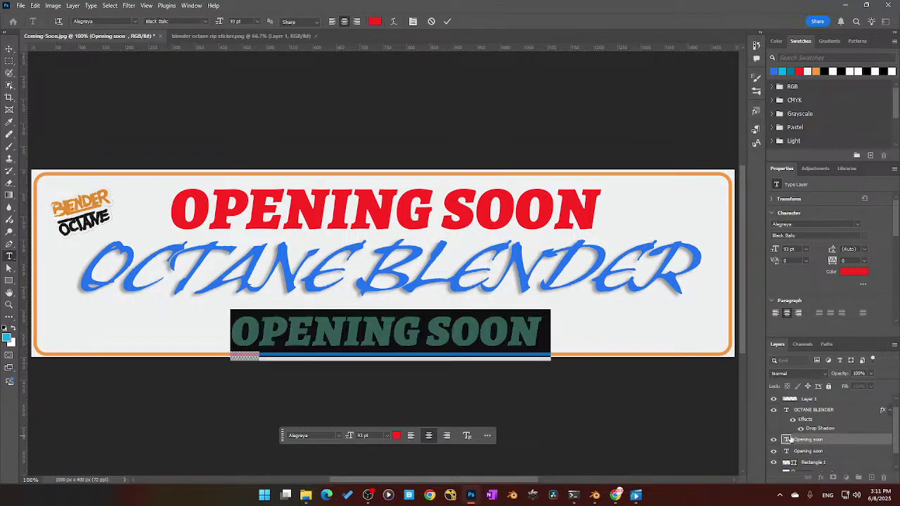
key("super+h")
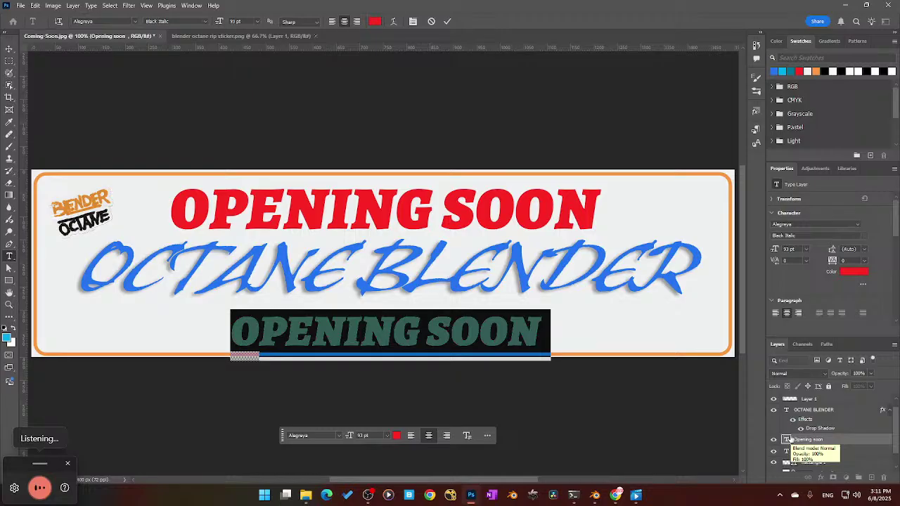
type("BEST SHAKES IN TOWN")
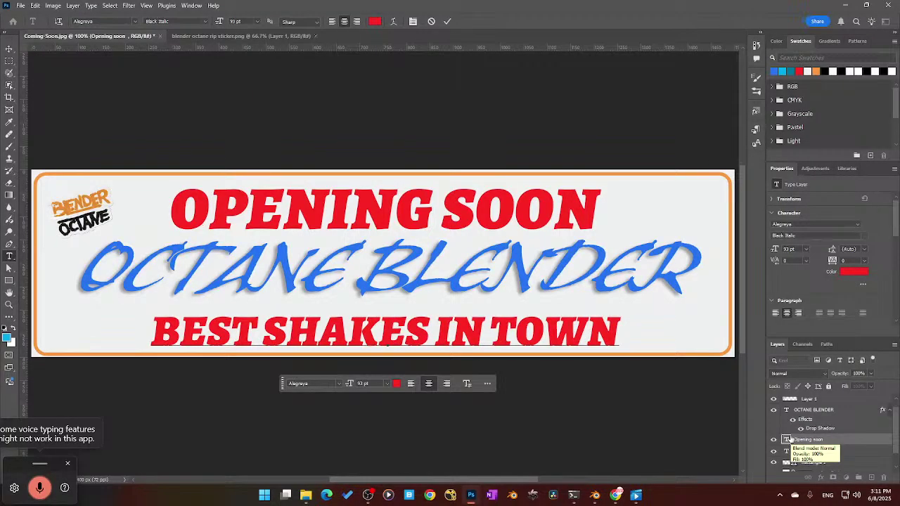
type(" !!!!")
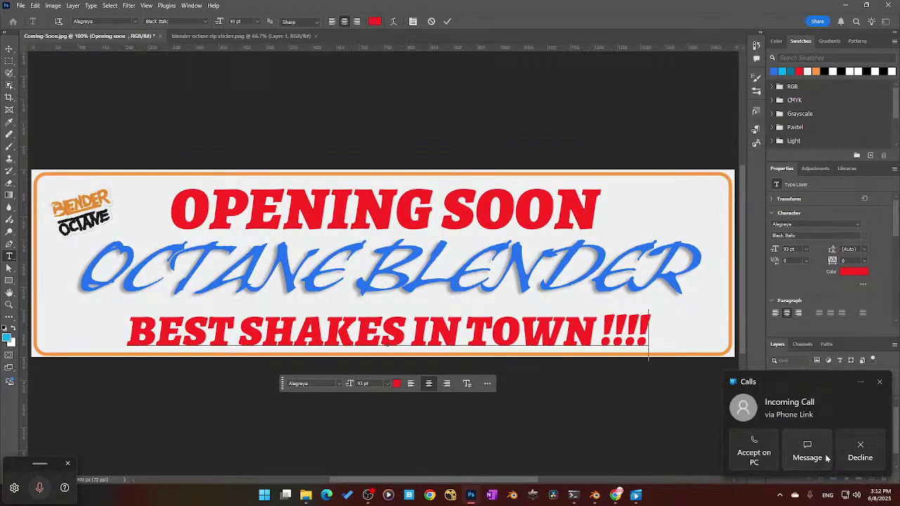
left_click(860, 458)
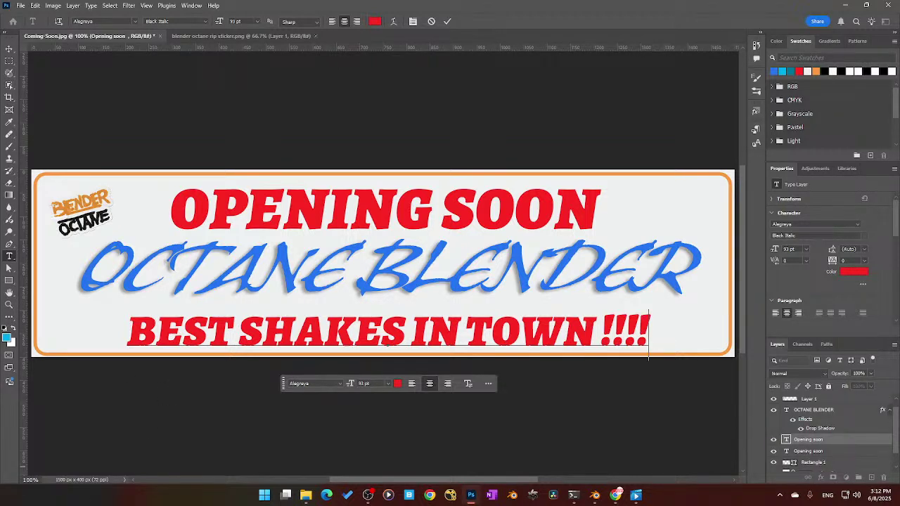
left_click(368, 494)
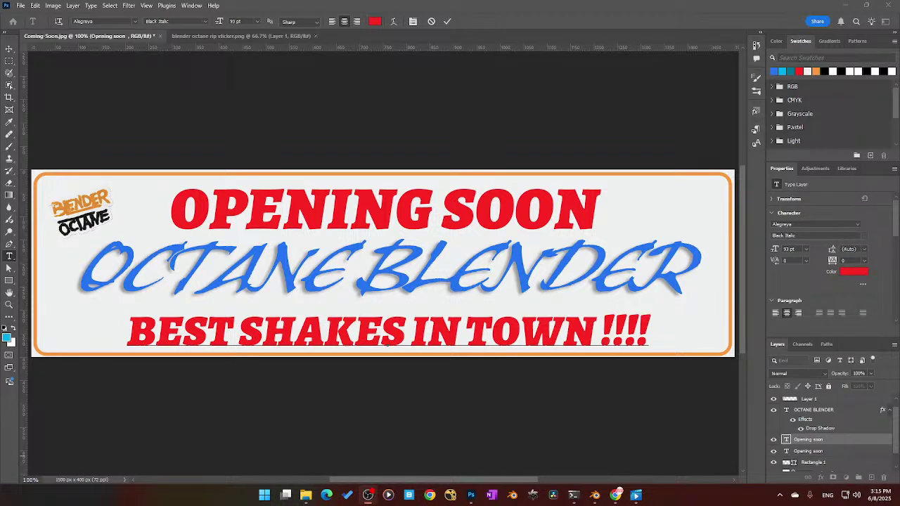
left_click(388, 345)
left_click(544, 9)
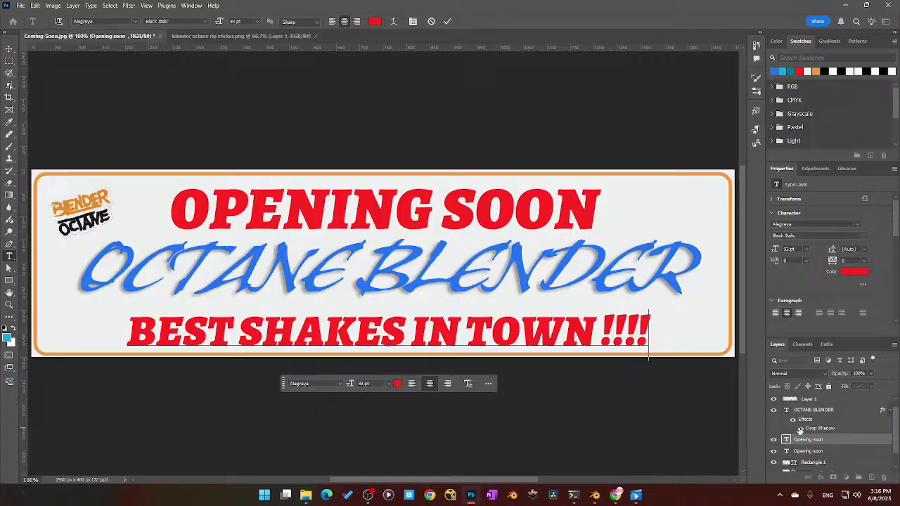
Step: Commit the text edit on the BEST SHAKES IN TOWN line, keeping its layer selected
scroll(794, 440, "down", 1)
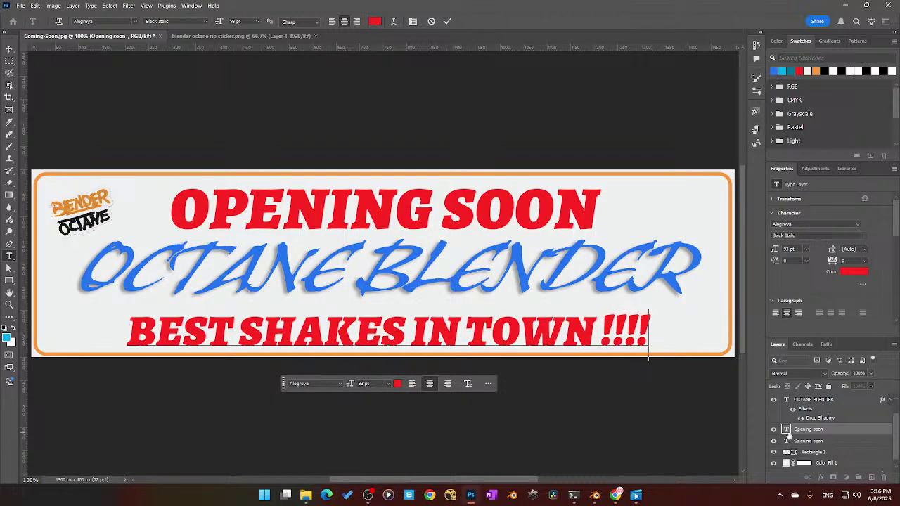
left_click(809, 441)
left_click(790, 431)
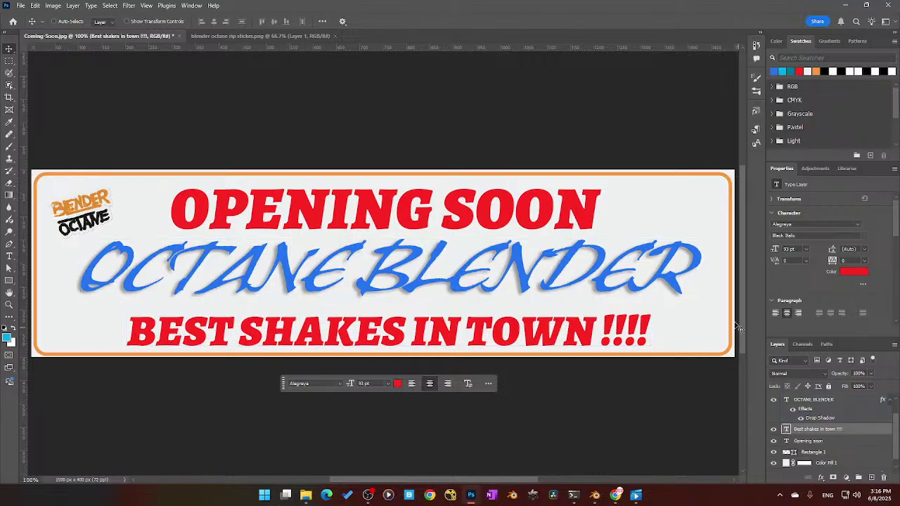
Step: Reduce the BEST SHAKES IN TOWN text to 70 pt and move it up, away from the banner's lower border
left_click(616, 494)
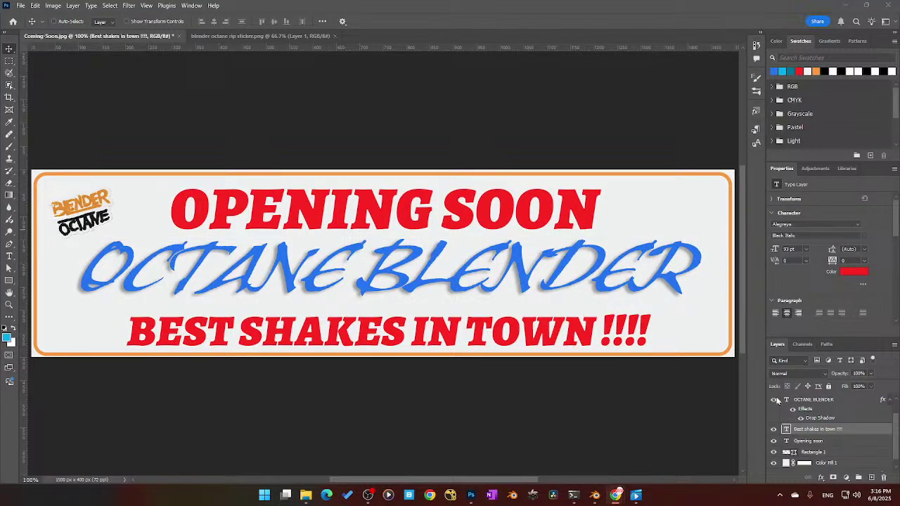
left_click(775, 250)
left_click_drag(775, 250, 765, 249)
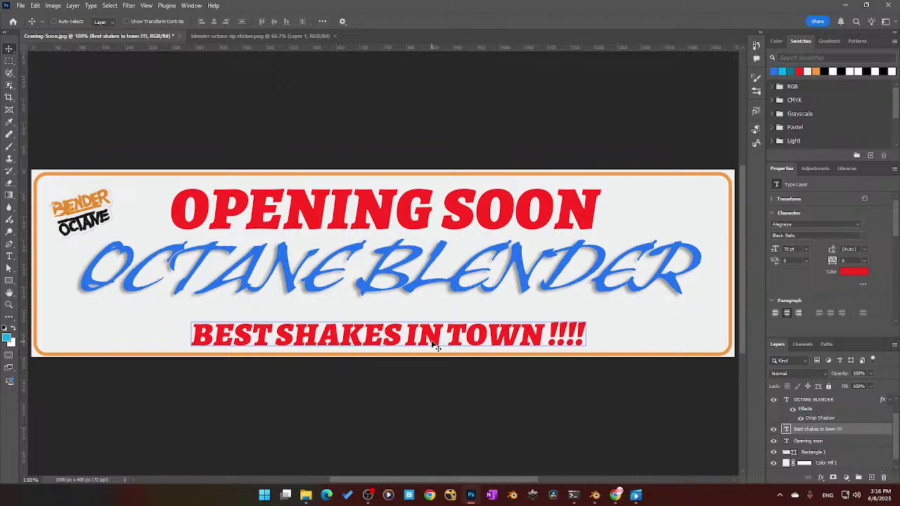
left_click_drag(435, 343, 430, 317)
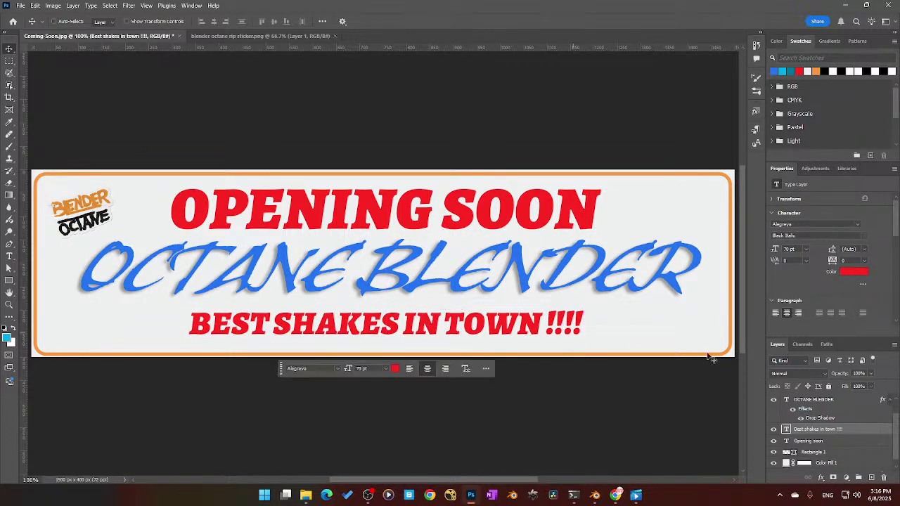
Step: Change the BEST SHAKES IN TOWN text colour to bright green 48f205
left_click(853, 272)
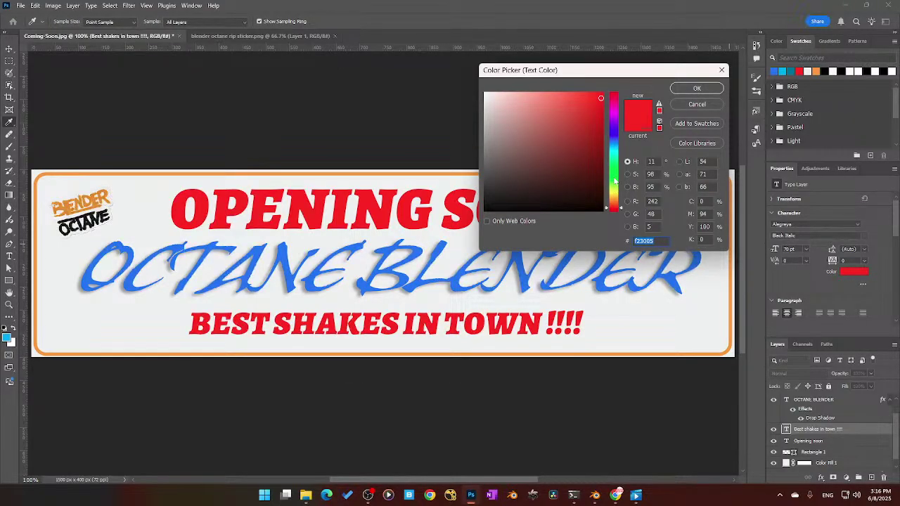
left_click(614, 178)
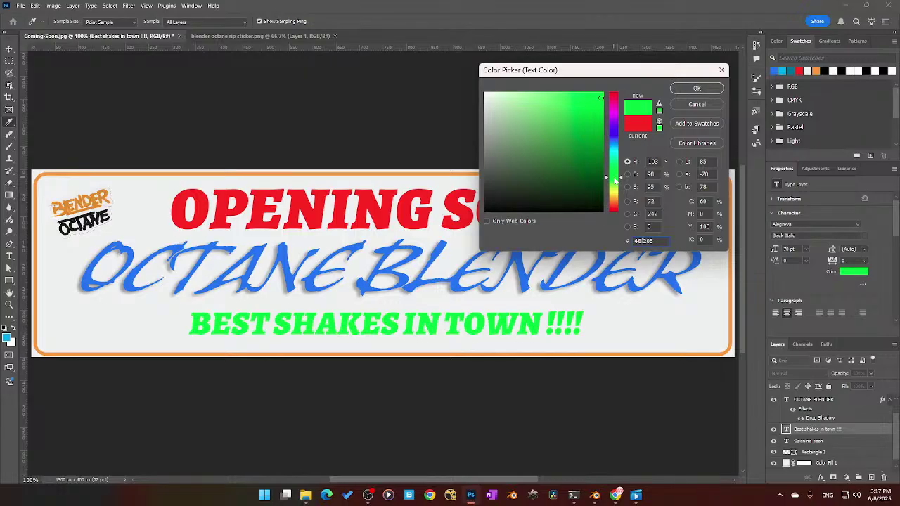
left_click(697, 89)
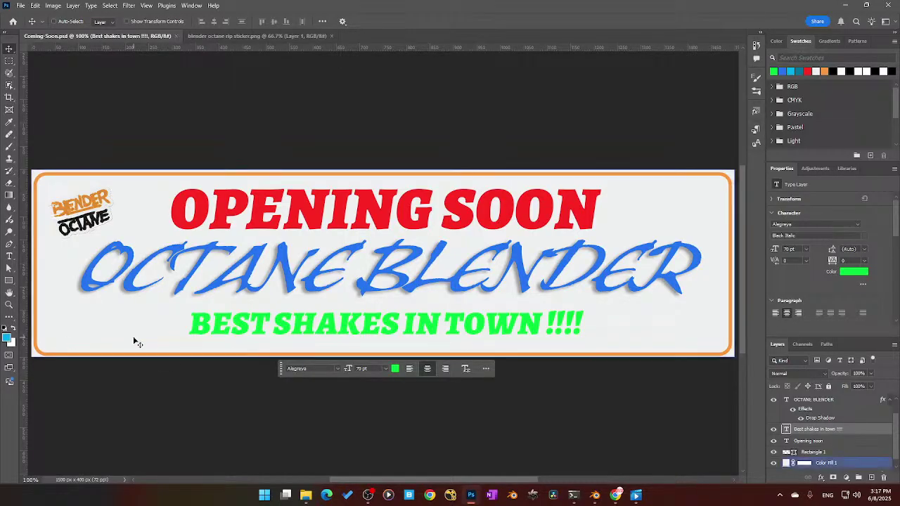
Step: Switch to Blender and load Coming-Soon.psd as the image of the Diffuse A texture node in the Coming-Soon material
left_click(850, 5)
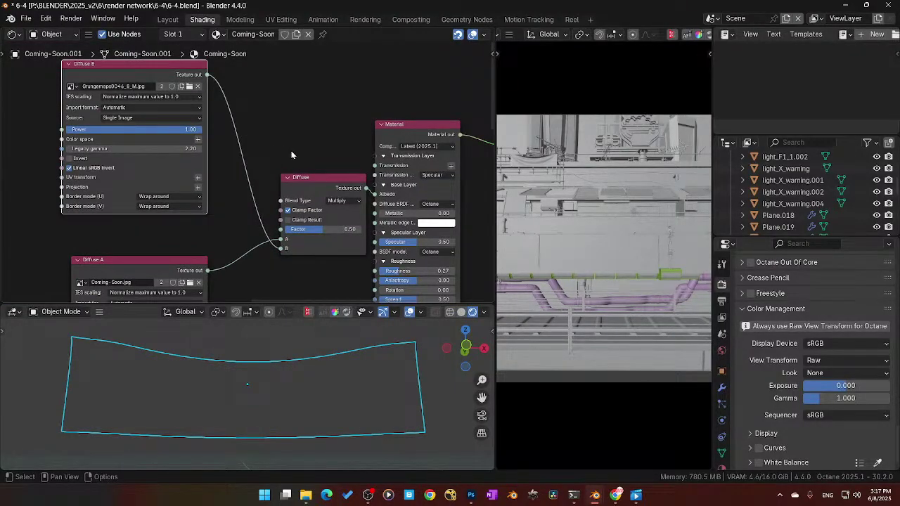
scroll(280, 154, "down", 3)
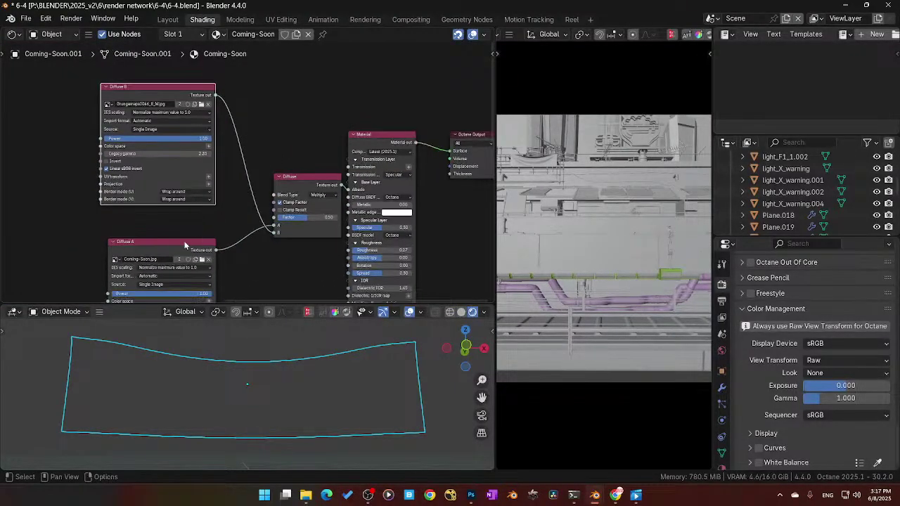
middle_click_drag(204, 217, 205, 180)
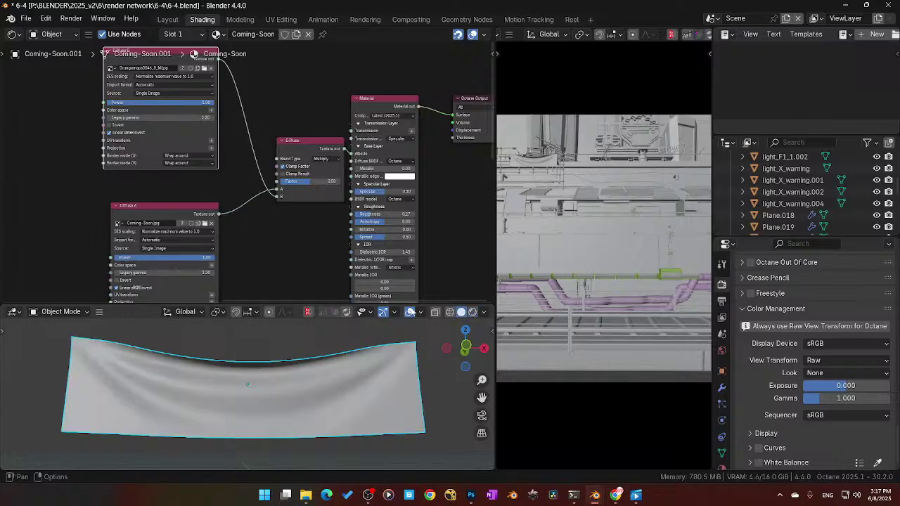
scroll(228, 255, "up", 2)
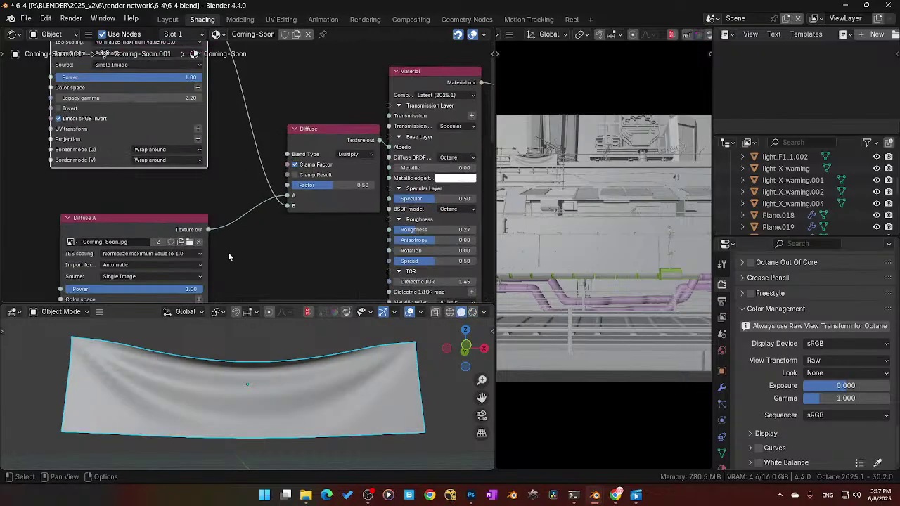
left_click(189, 241)
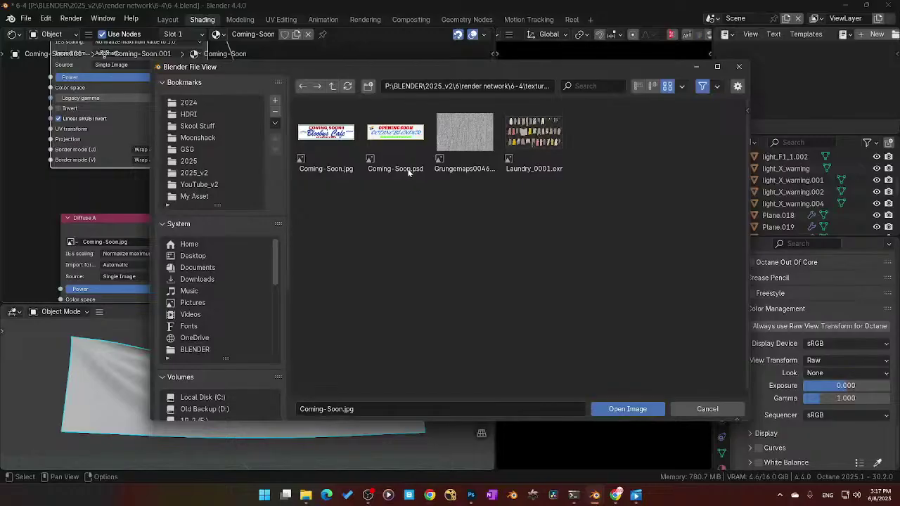
left_click(402, 144)
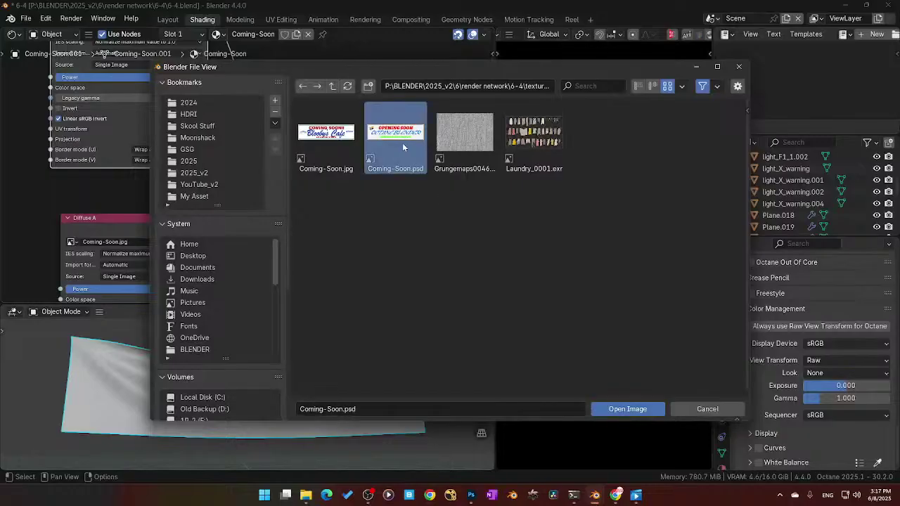
left_click(638, 411)
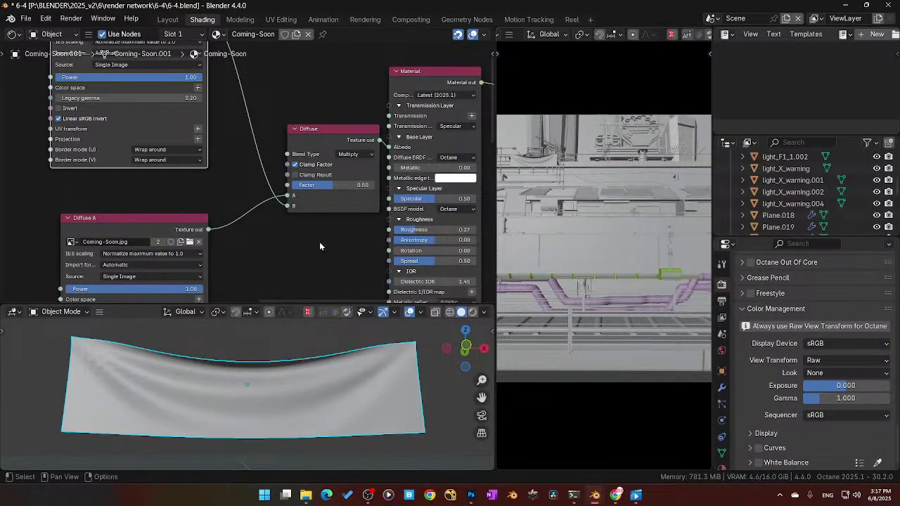
scroll(318, 242, "down", 1)
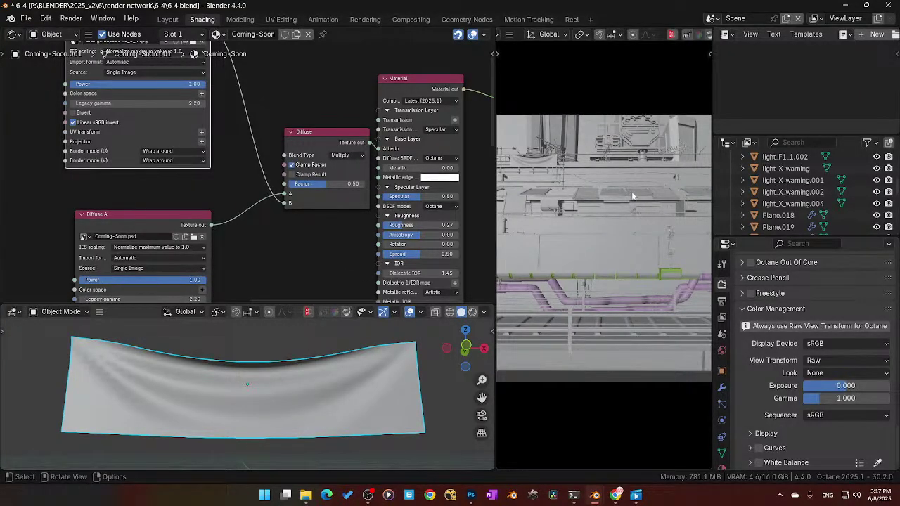
Step: Try to show the camera viewport in rendered shading, and return it to solid shading
key("z")
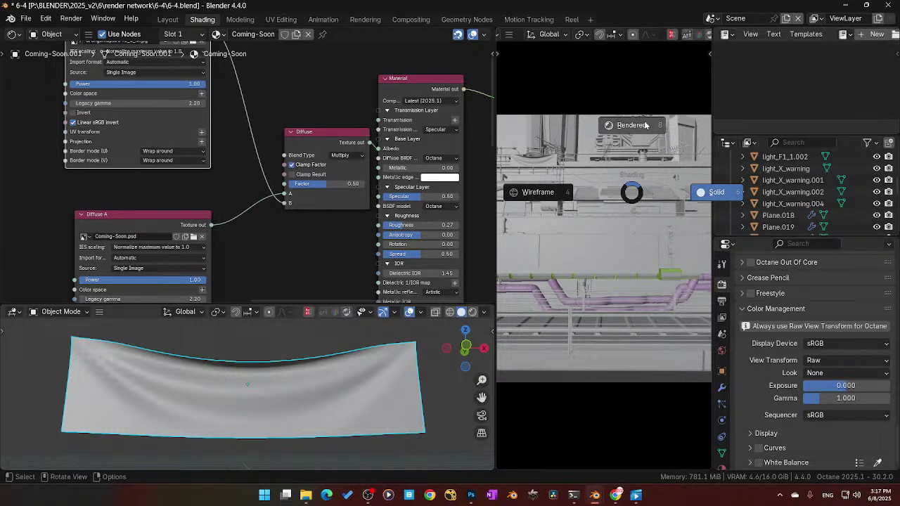
left_click(645, 124)
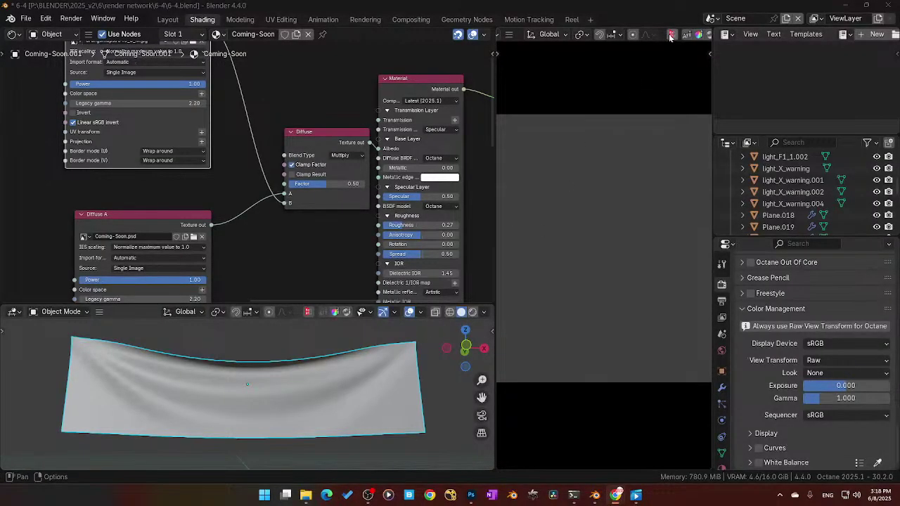
left_click(779, 495)
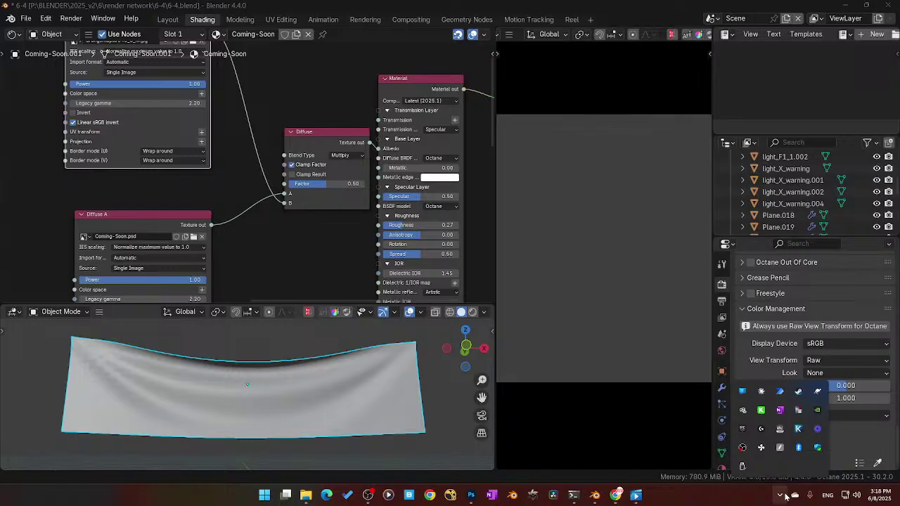
left_click(779, 496)
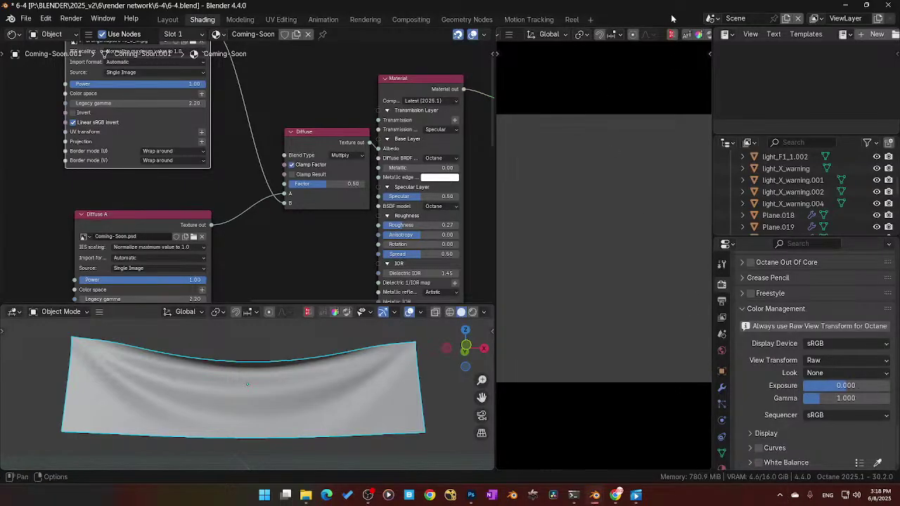
scroll(679, 34, "up", 3)
scroll(679, 34, "down", 5)
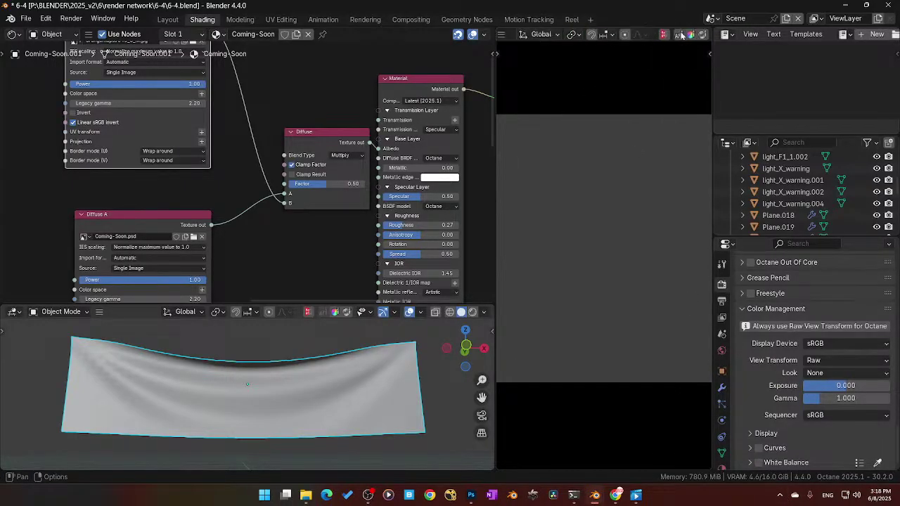
scroll(685, 35, "down", 5)
left_click(679, 35)
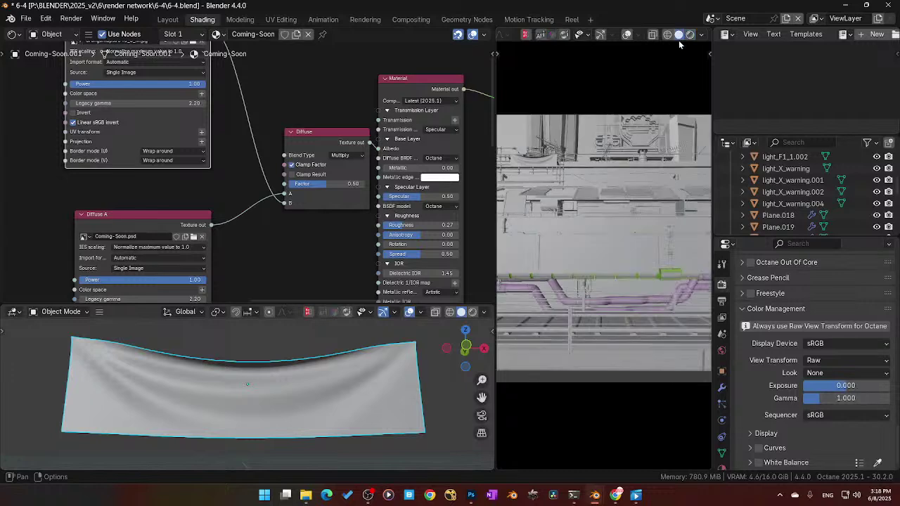
Step: Start the Octane server, activate its licence through the account, and close the activation status window
left_click(531, 500)
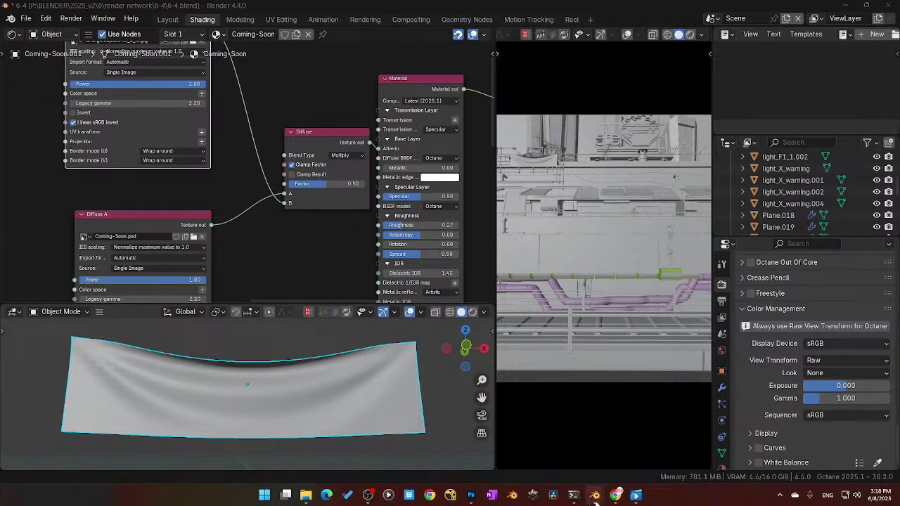
mouse_move(596, 499)
left_click(778, 495)
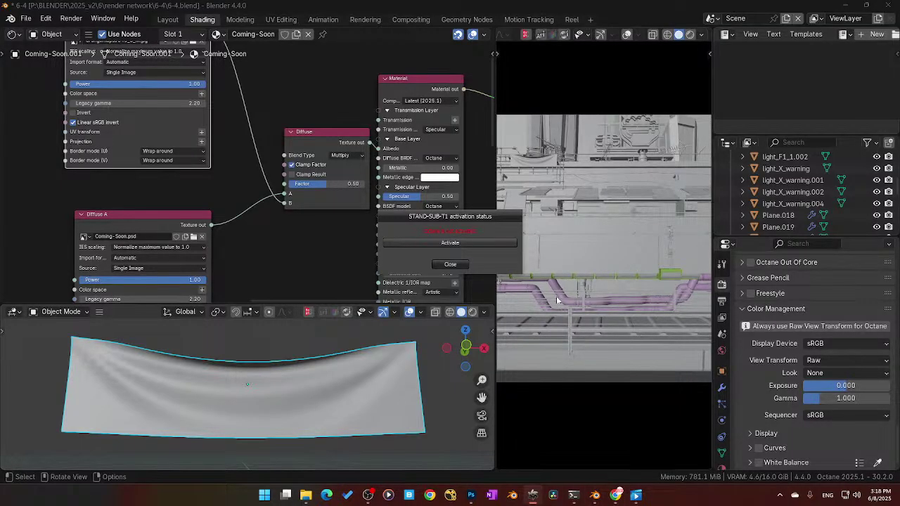
left_click(481, 243)
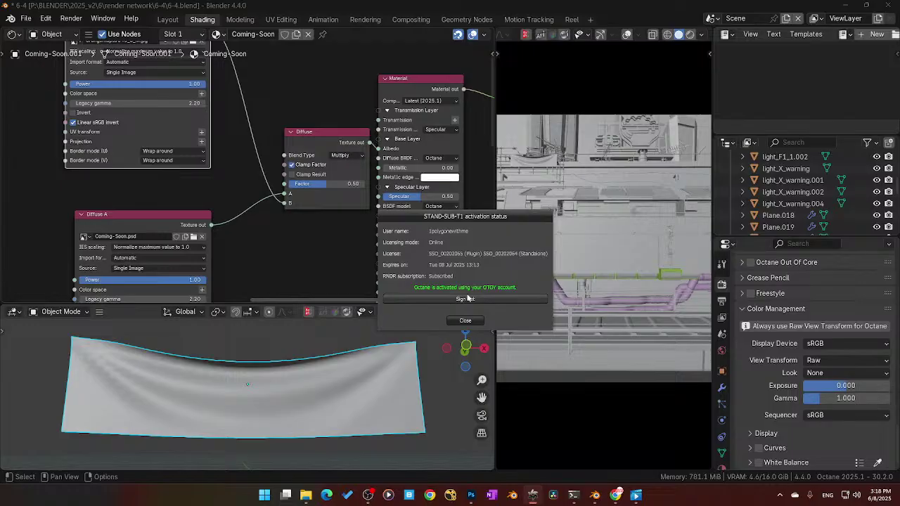
left_click(465, 320)
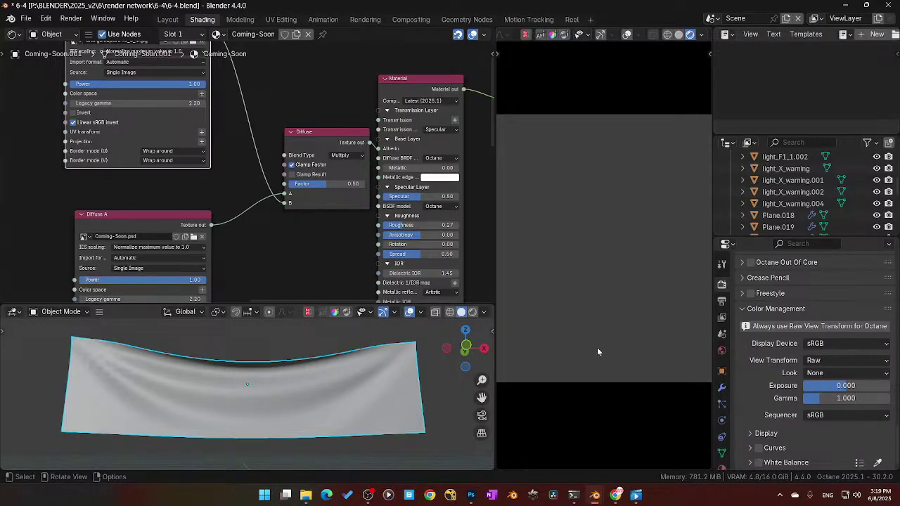
Step: Turn on overlays in the rendered camera viewport and inspect the cloth banner's new texture up close
left_click(700, 35)
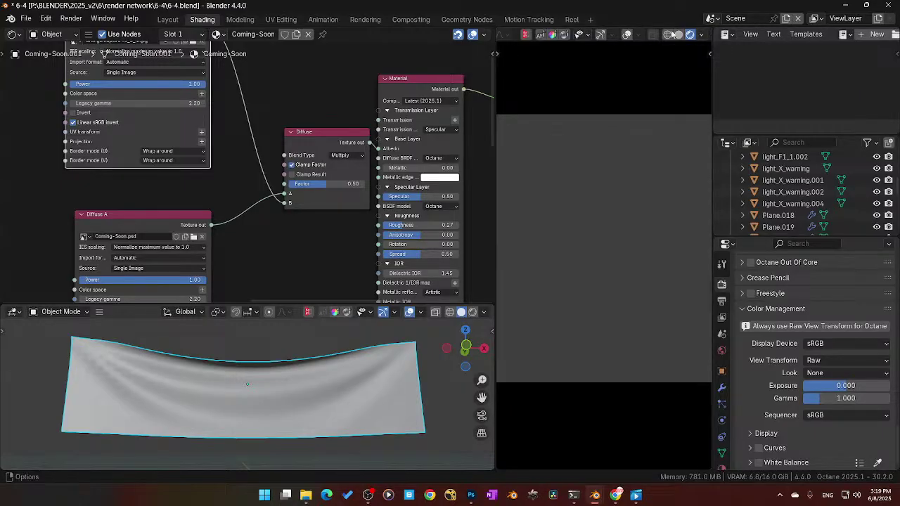
left_click(626, 35)
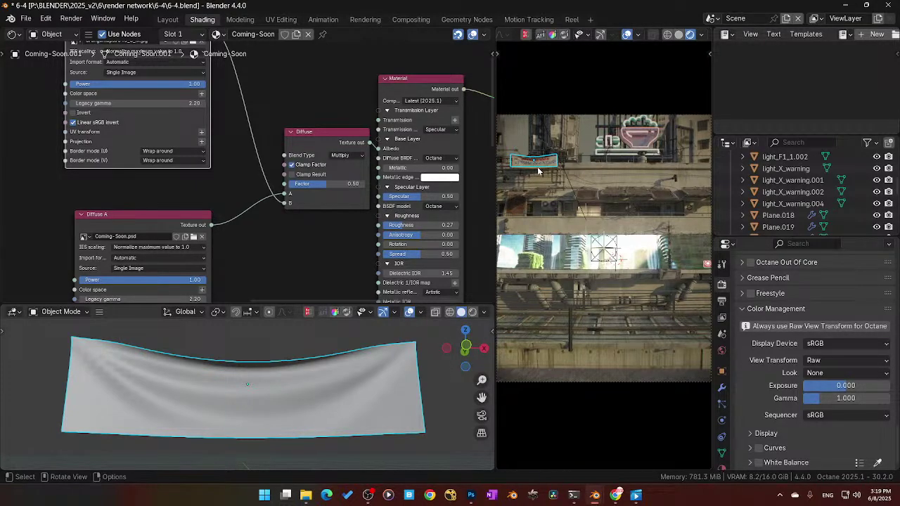
scroll(540, 170, "up", 2)
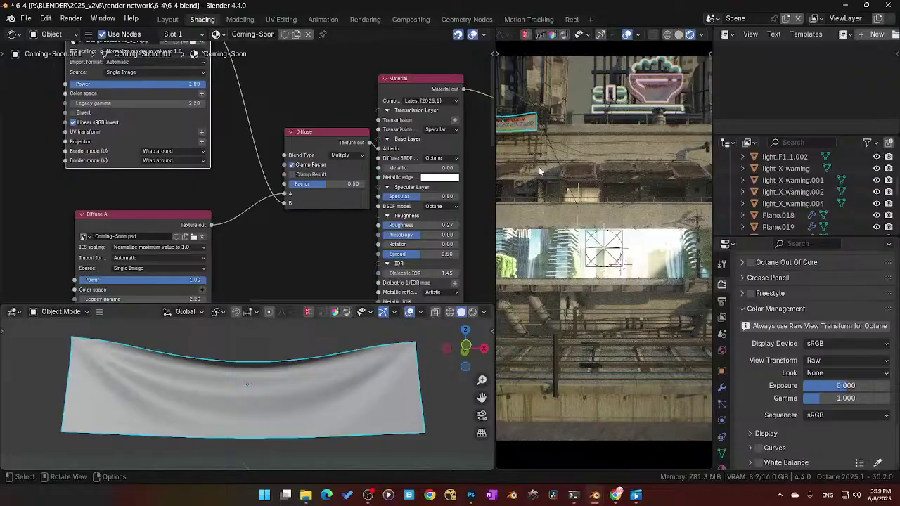
key("q")
left_click(557, 205)
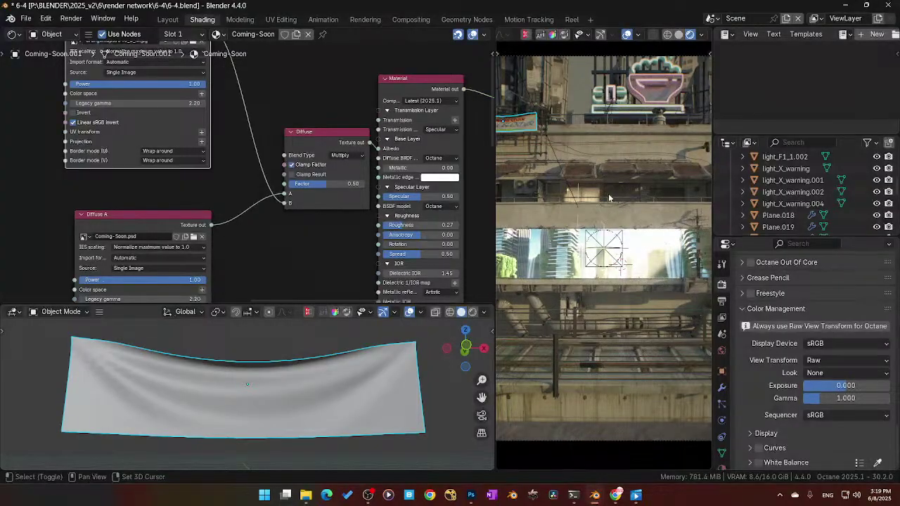
middle_click_drag(610, 196, 674, 263, "shift")
scroll(638, 257, "up", 4)
scroll(610, 239, "up", 2)
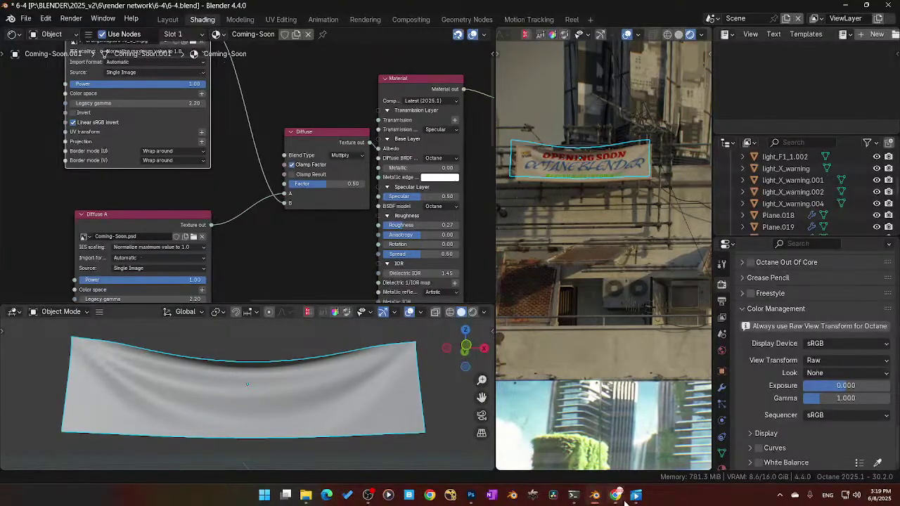
Step: Switch to Photoshop and change the BEST SHAKES IN TOWN text colour to red f23005
left_click(471, 495)
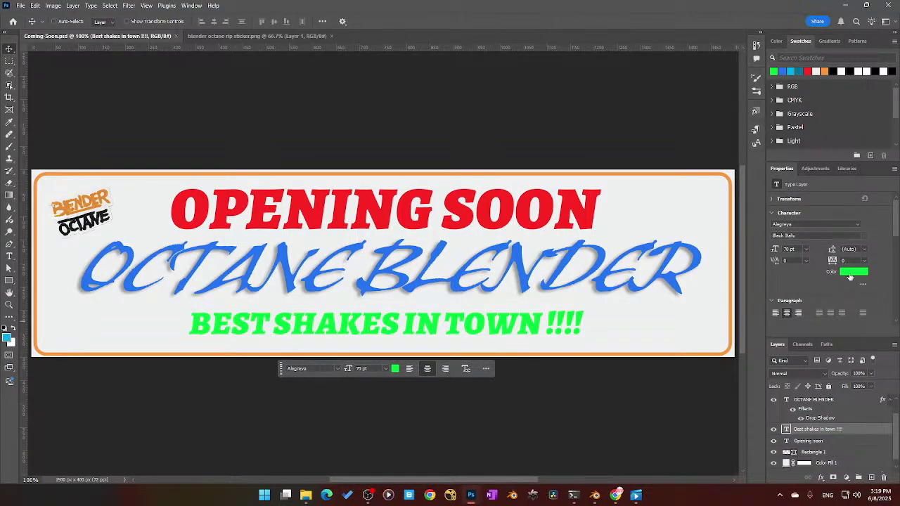
left_click(849, 277)
left_click(809, 70)
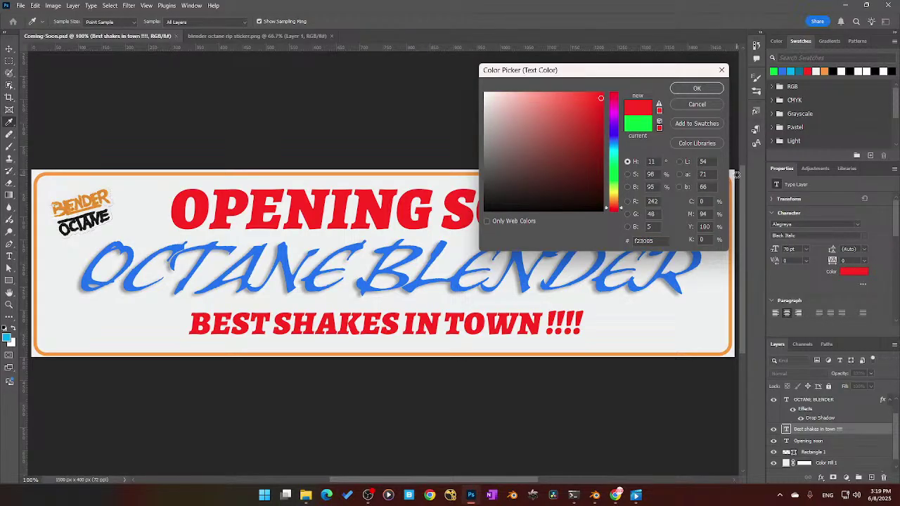
left_click(698, 90)
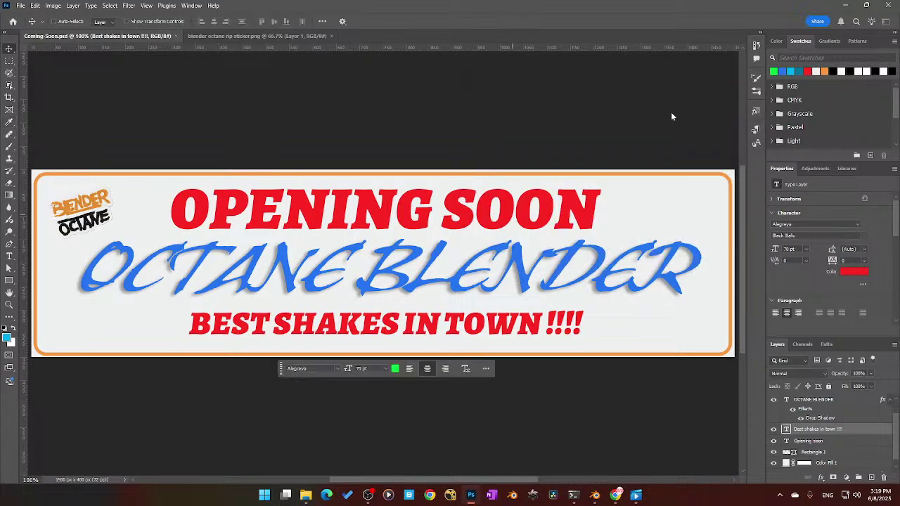
Step: Select the OCTANE BLENDER text for editing and preview alternative fonts on it
left_click(812, 400)
left_click(794, 442)
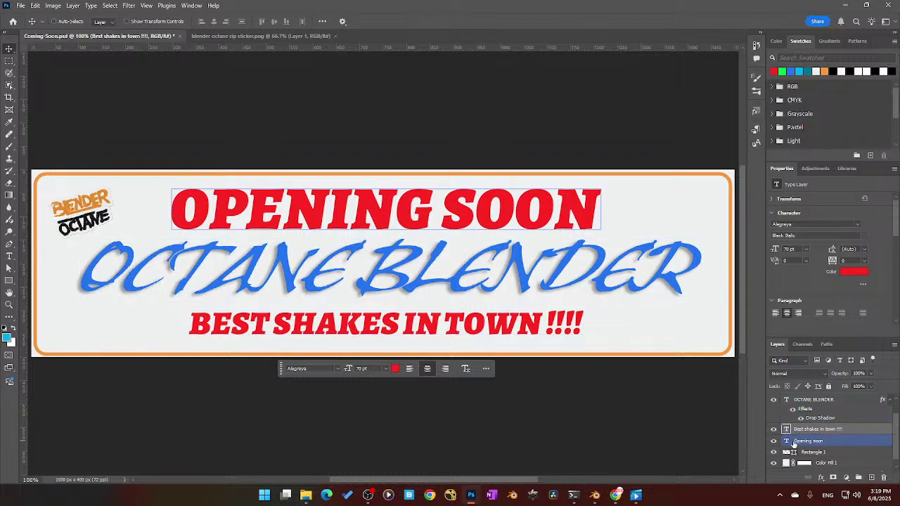
left_click(786, 430)
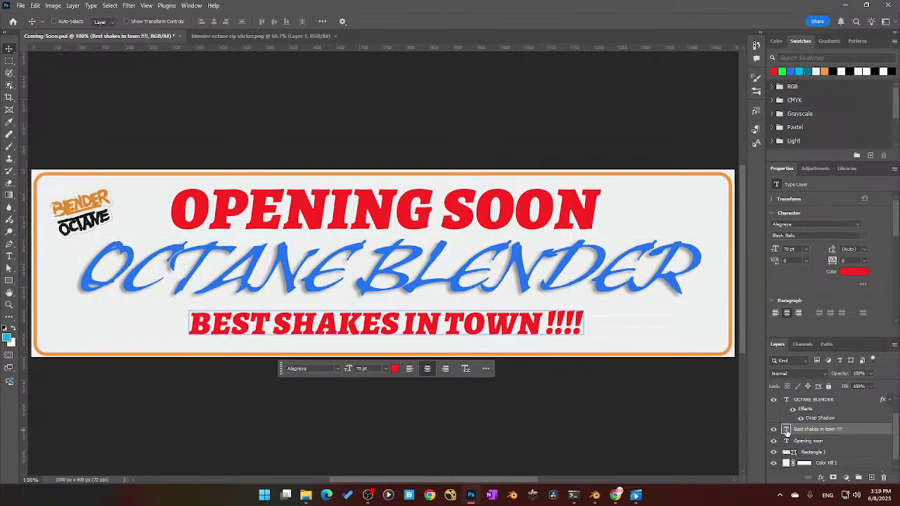
left_click(787, 399)
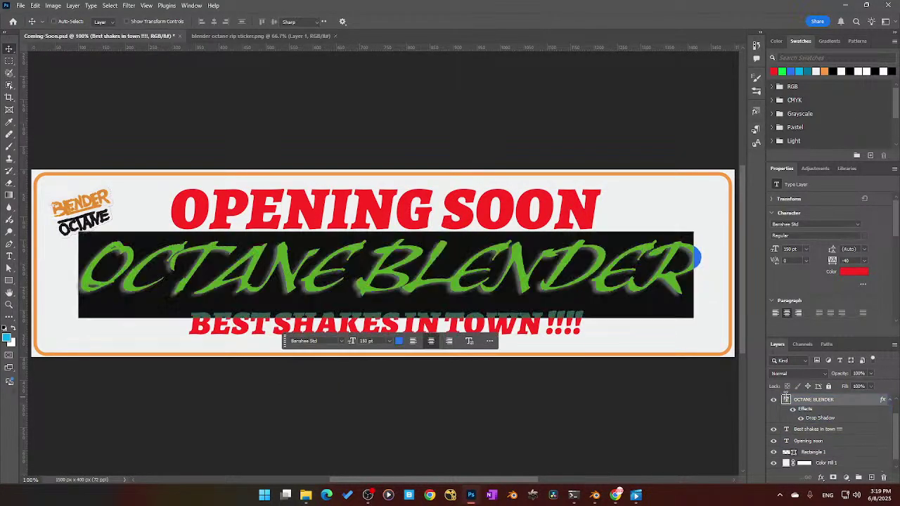
key("t")
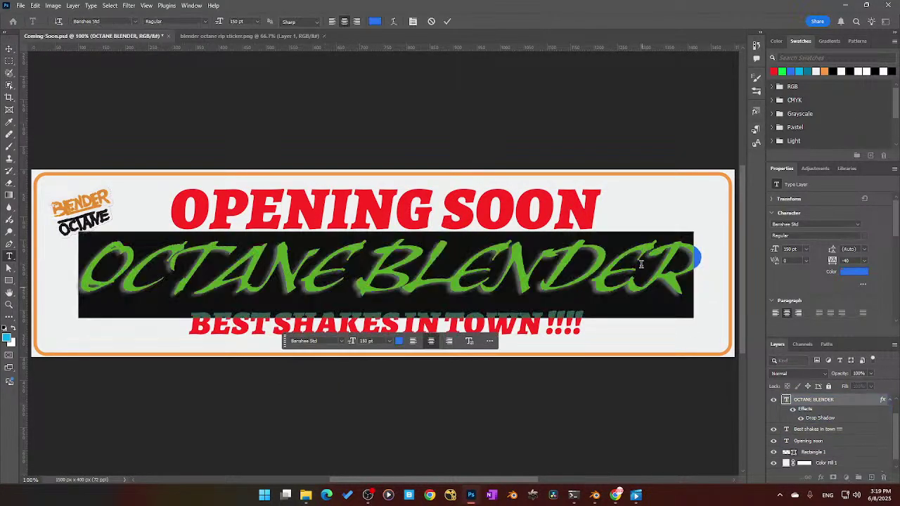
left_click(340, 343)
scroll(518, 263, "down", 6)
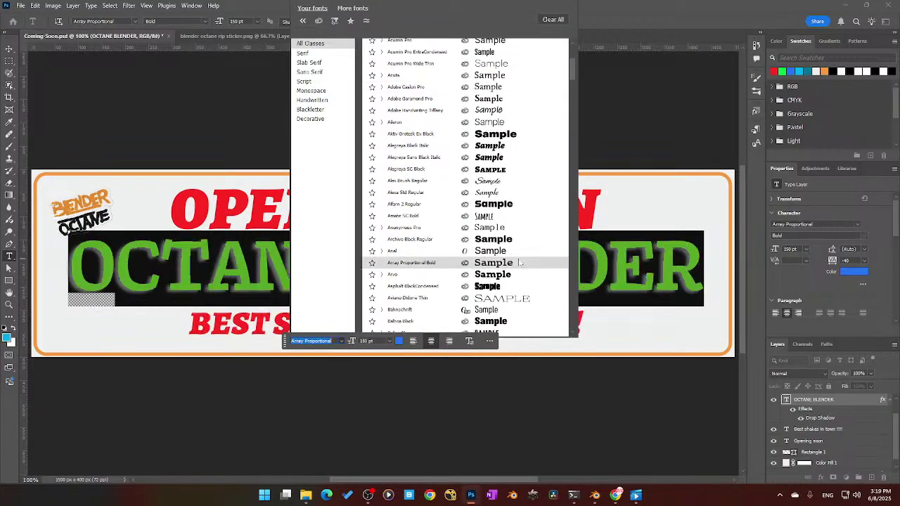
scroll(516, 267, "down", 3)
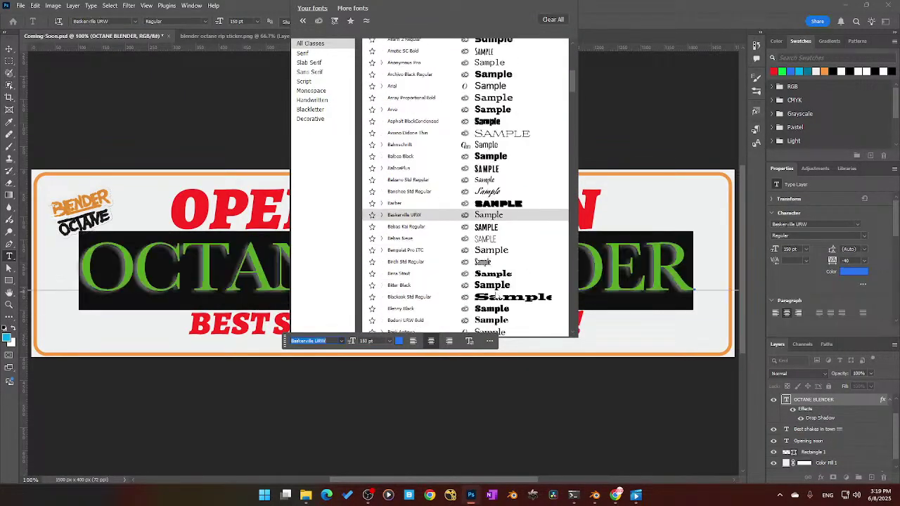
scroll(496, 296, "down", 4)
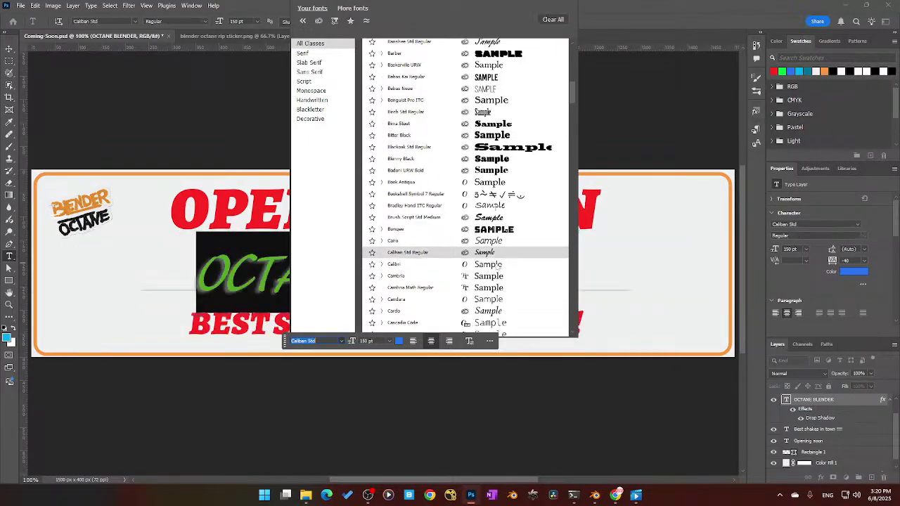
scroll(497, 246, "down", 2)
scroll(494, 278, "down", 3)
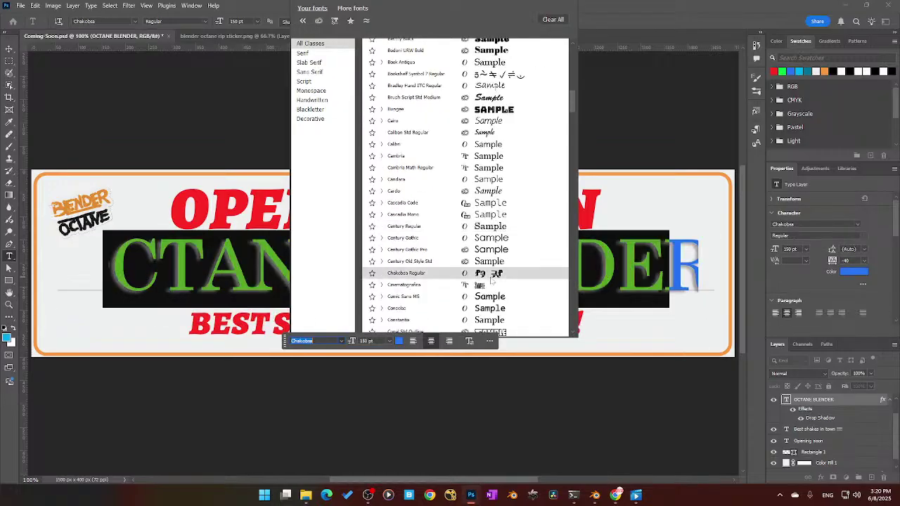
scroll(507, 235, "down", 3)
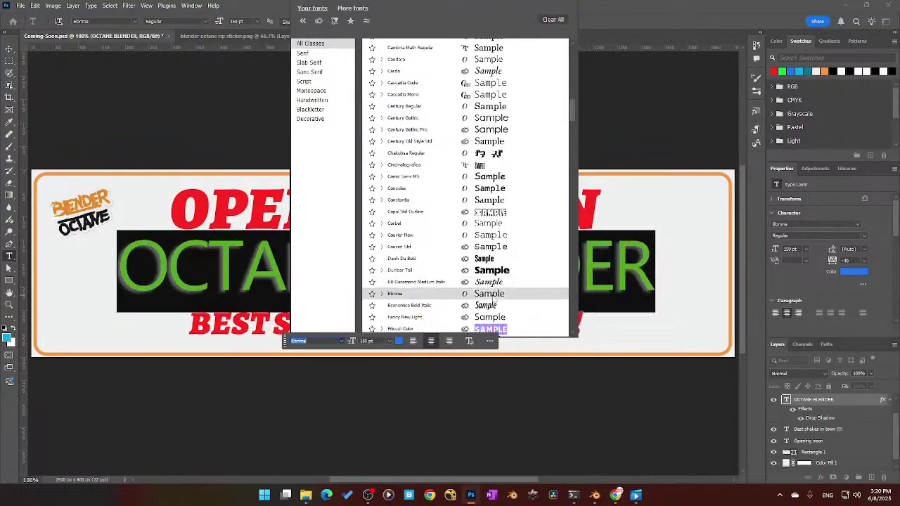
scroll(487, 307, "down", 3)
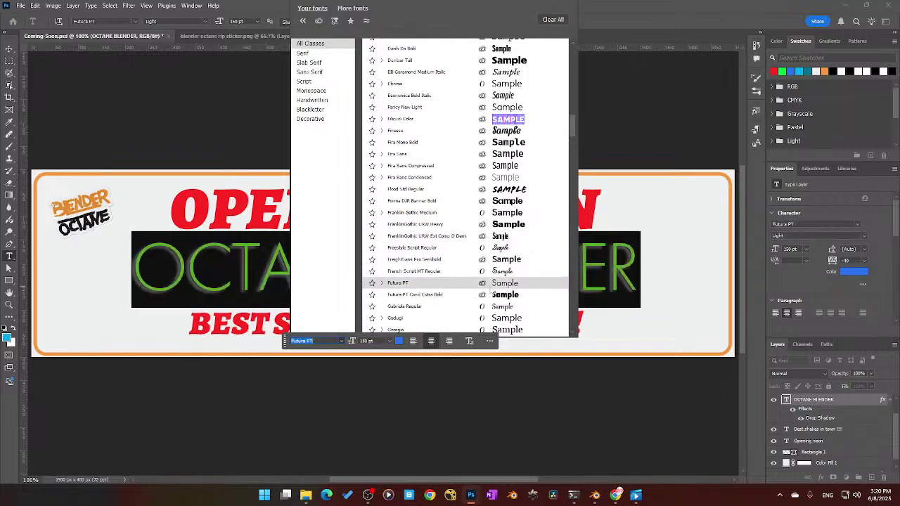
left_click(284, 344)
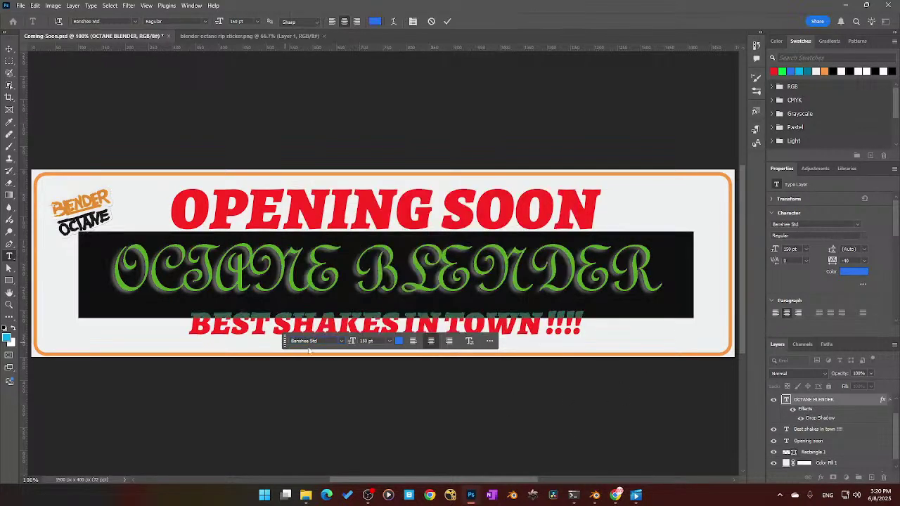
Step: Move the floating text options bar clear of the banner and set the OCTANE BLENDER text's font to Flood Std Regular
left_click_drag(285, 342, 686, 379)
left_click(742, 379)
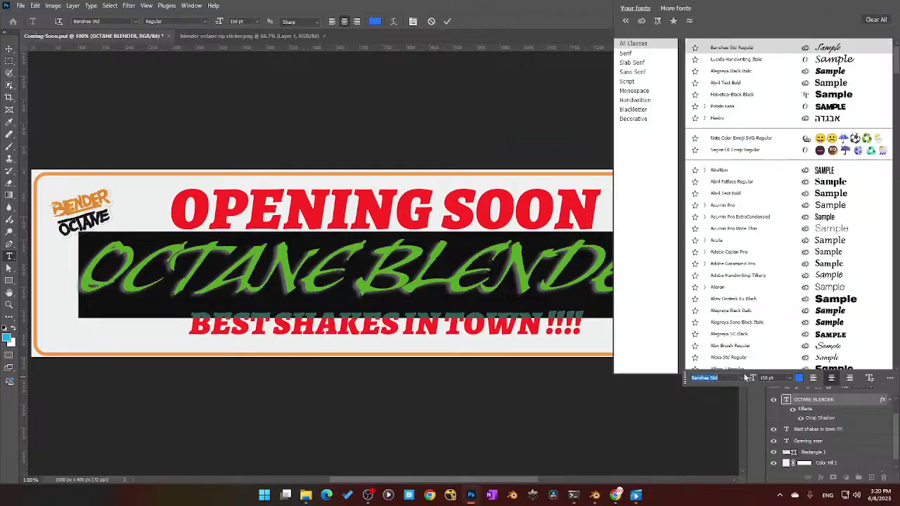
scroll(786, 302, "down", 12)
scroll(785, 295, "down", 10)
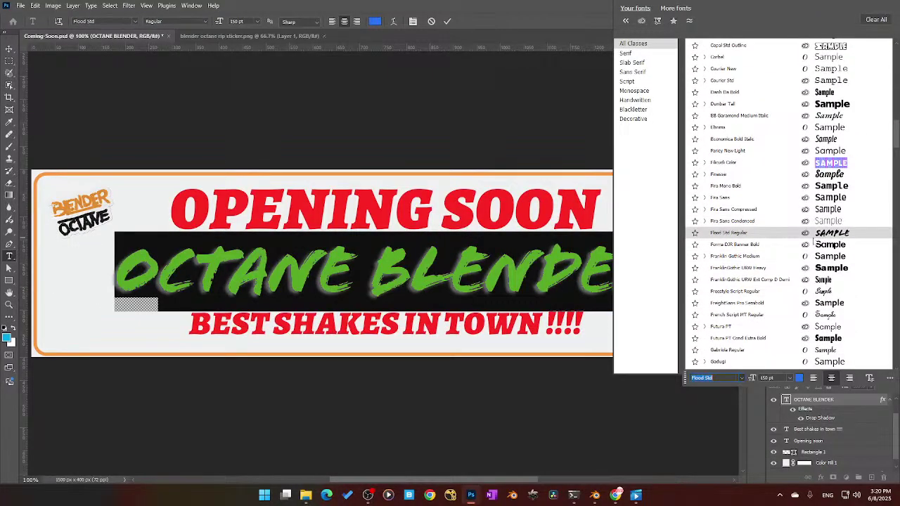
left_click(813, 236)
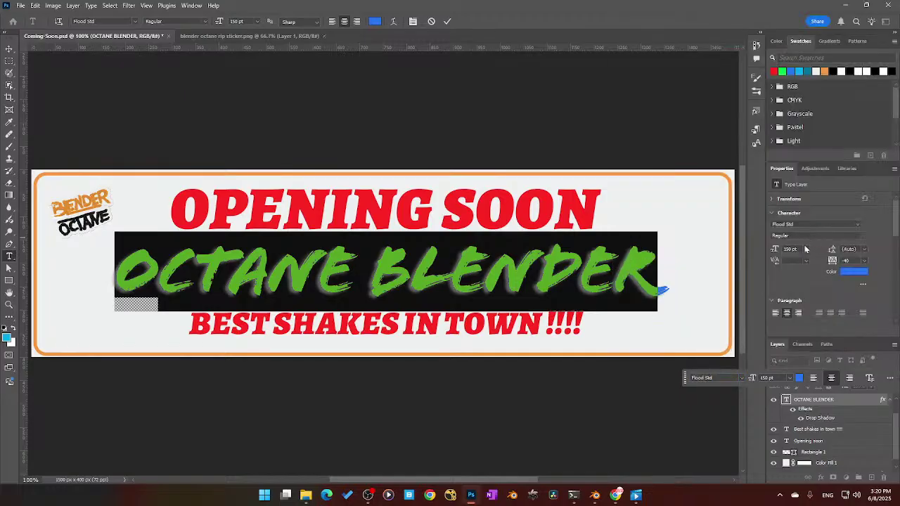
left_click(586, 378)
key("v")
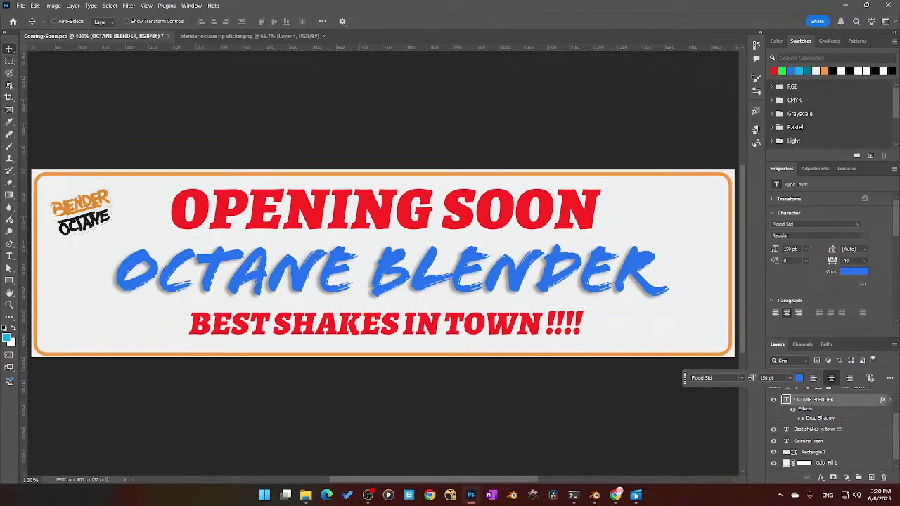
Step: Set the OCTANE BLENDER text's size to 172 pt and its tracking to -80
left_click_drag(753, 378, 764, 375)
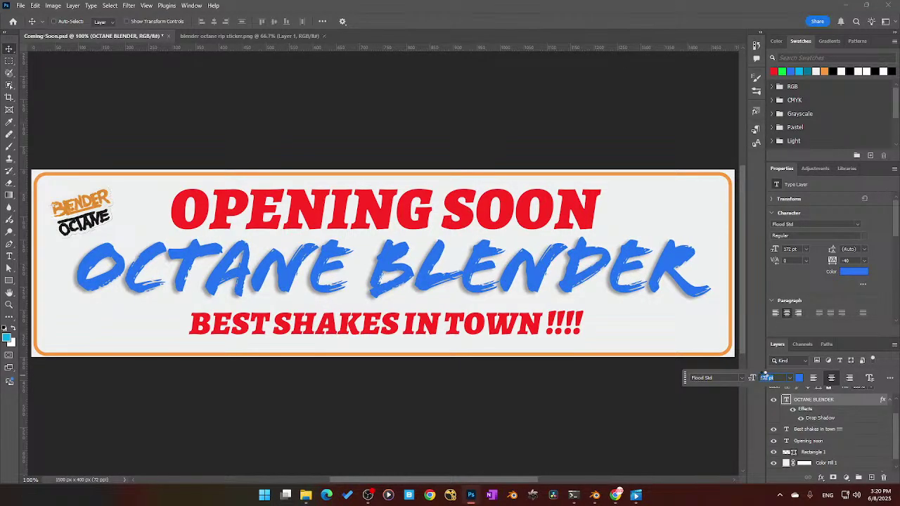
left_click_drag(834, 262, 833, 260)
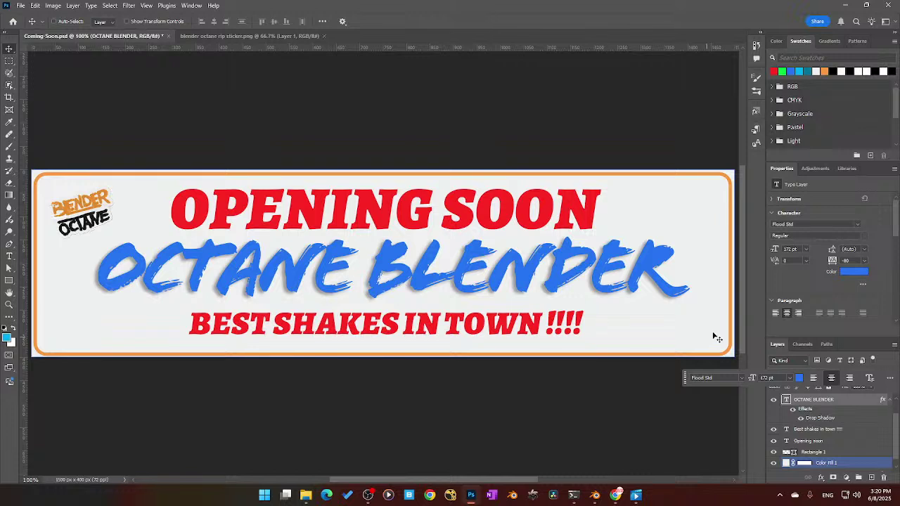
Step: Change the OCTANE BLENDER text colour to the lighter blue 0098f9
left_click(853, 272)
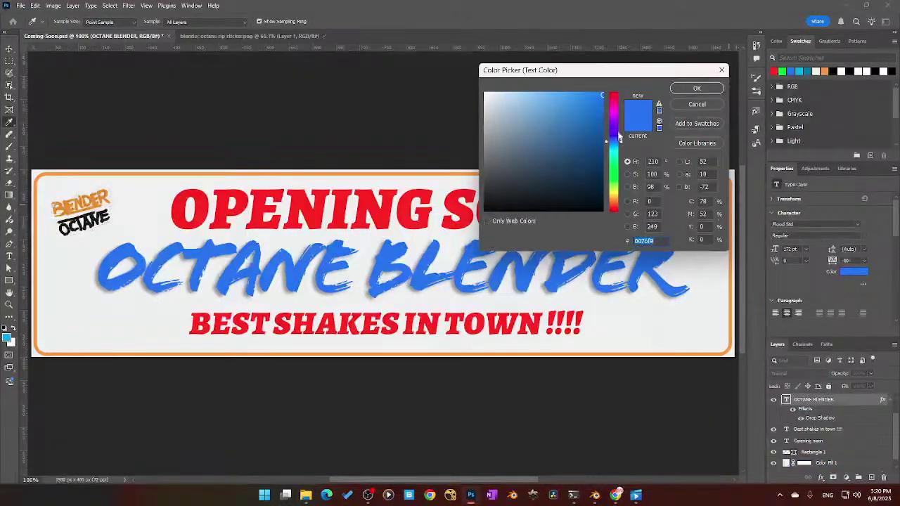
left_click_drag(622, 145, 620, 146)
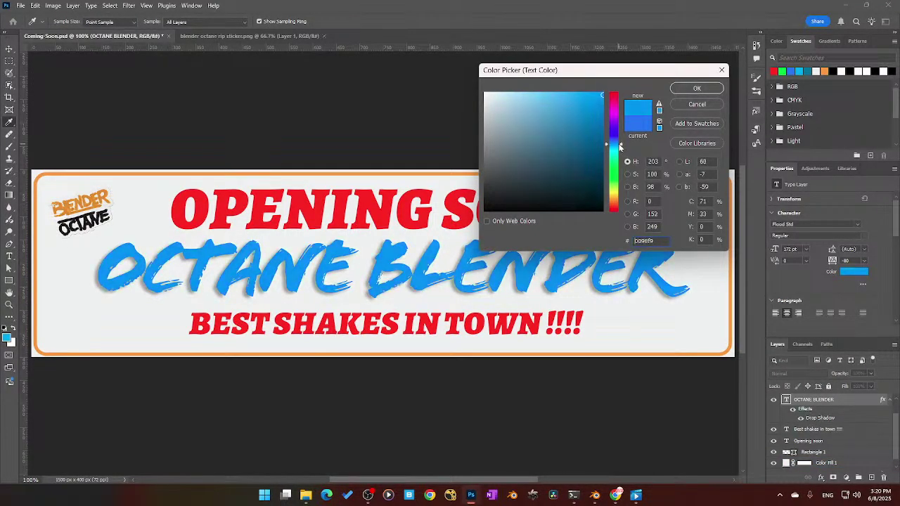
left_click(697, 88)
left_click(526, 337)
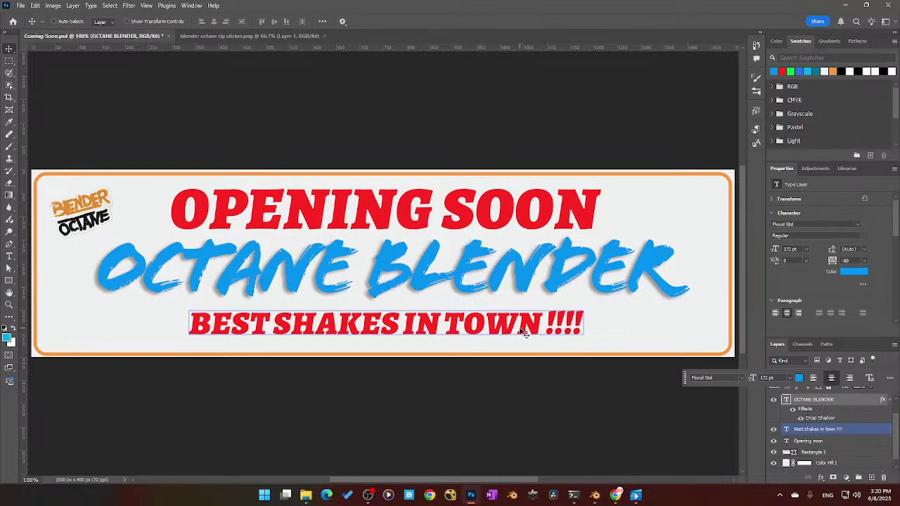
left_click(402, 329)
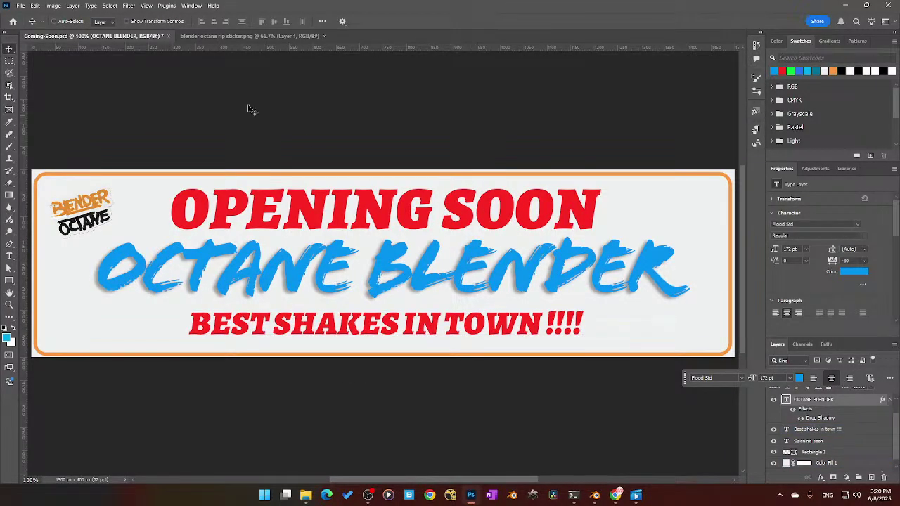
Step: Save the changes to the Coming-Soon.psd banner file
left_click(21, 6)
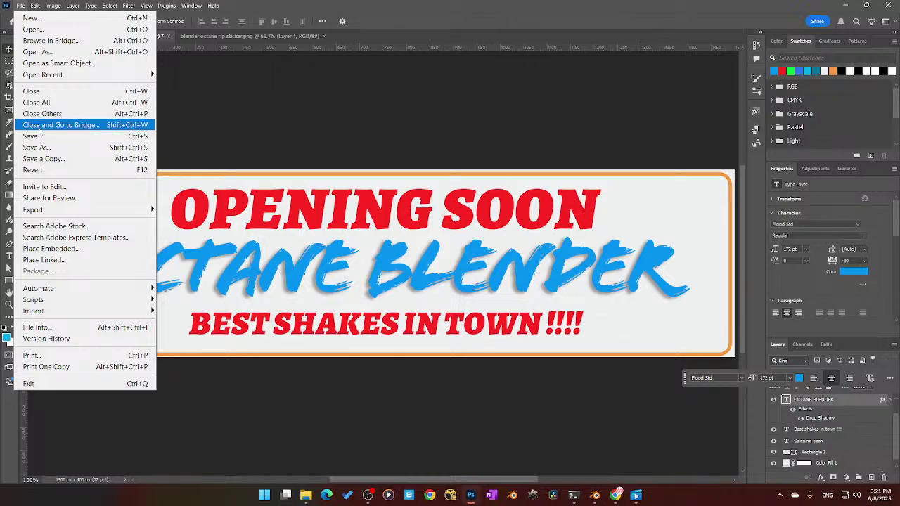
left_click(38, 136)
left_click(349, 322)
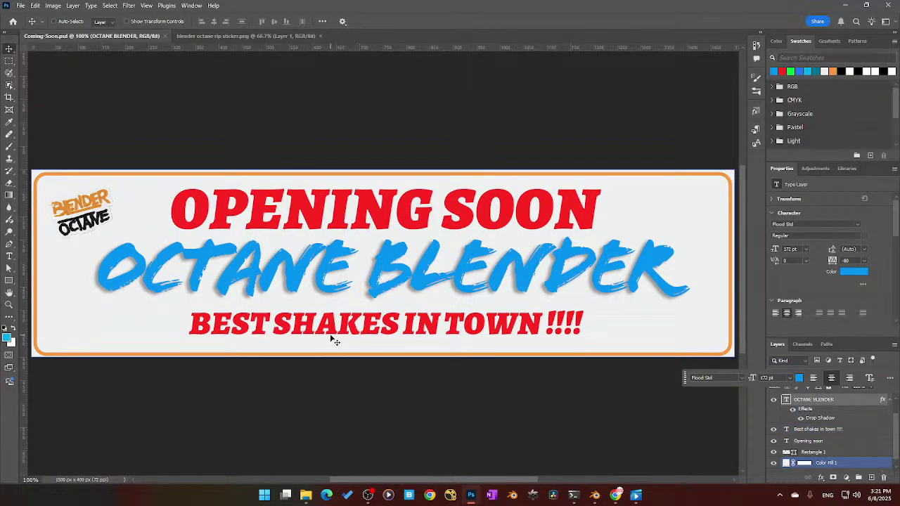
left_click(332, 418)
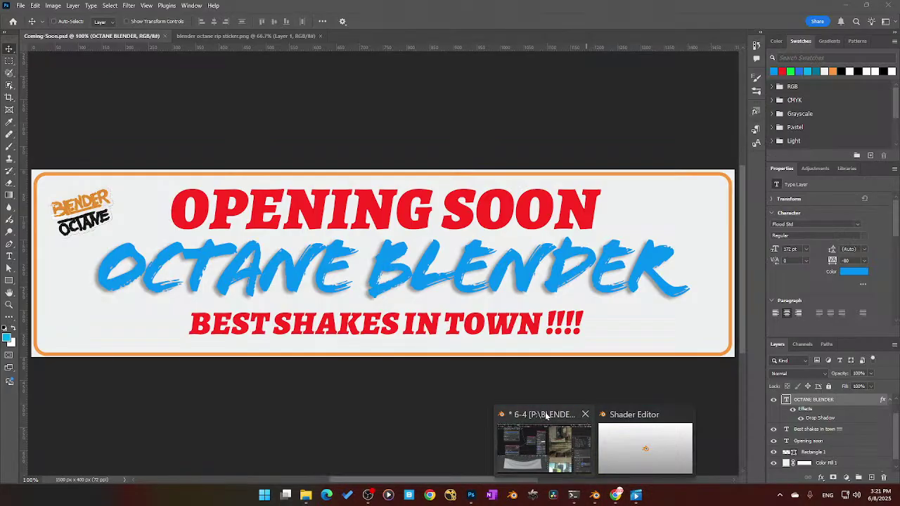
Step: Switch to Blender, restart the camera viewport's render to check the updated banner texture, and return it to solid shading
left_click(549, 439)
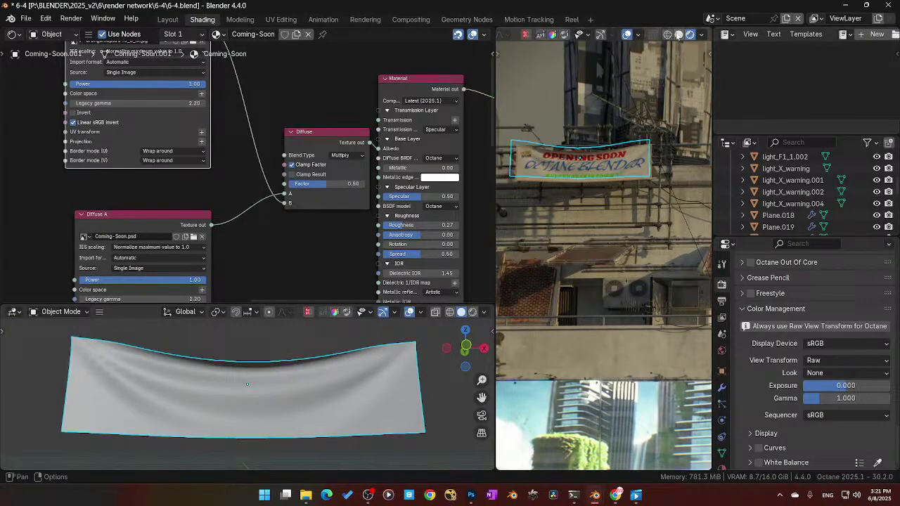
left_click(678, 35)
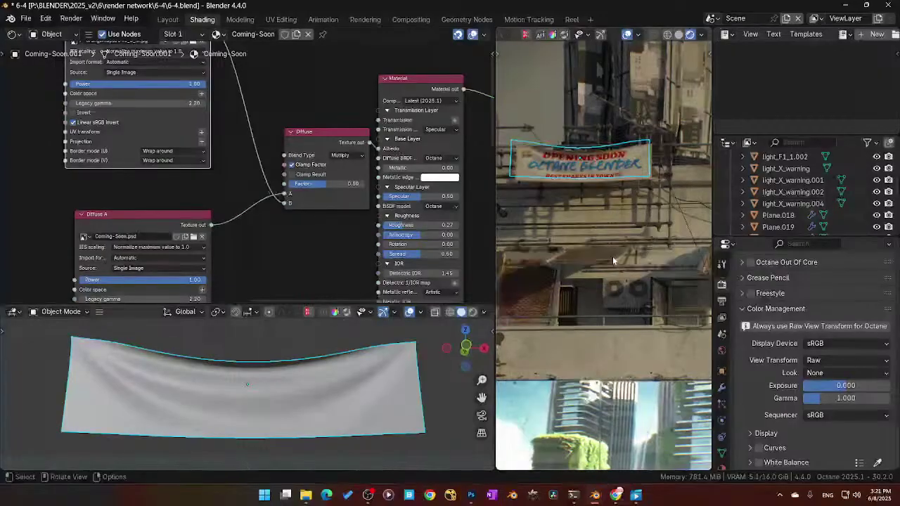
left_click(678, 33)
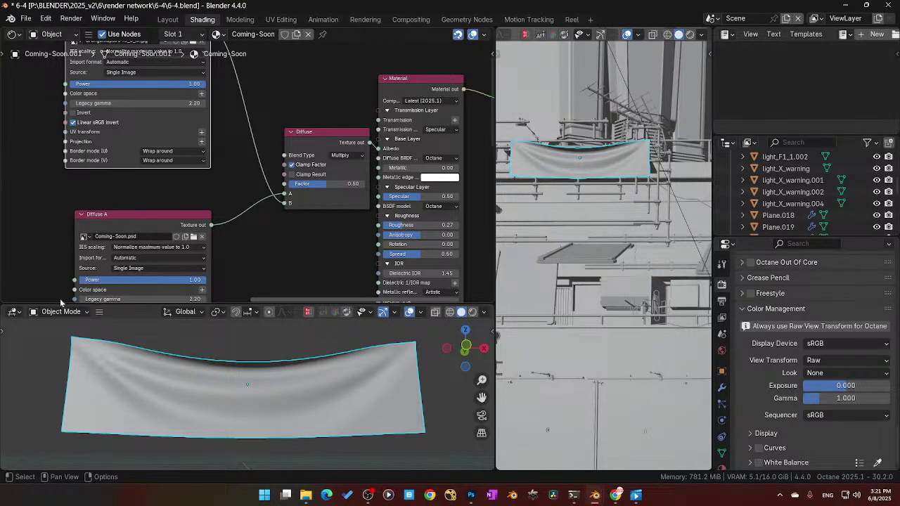
Step: Switch to the Modeling workspace, leave the camera view, and select one of the laundry planes standing behind the building
left_click(240, 20)
key("Tab")
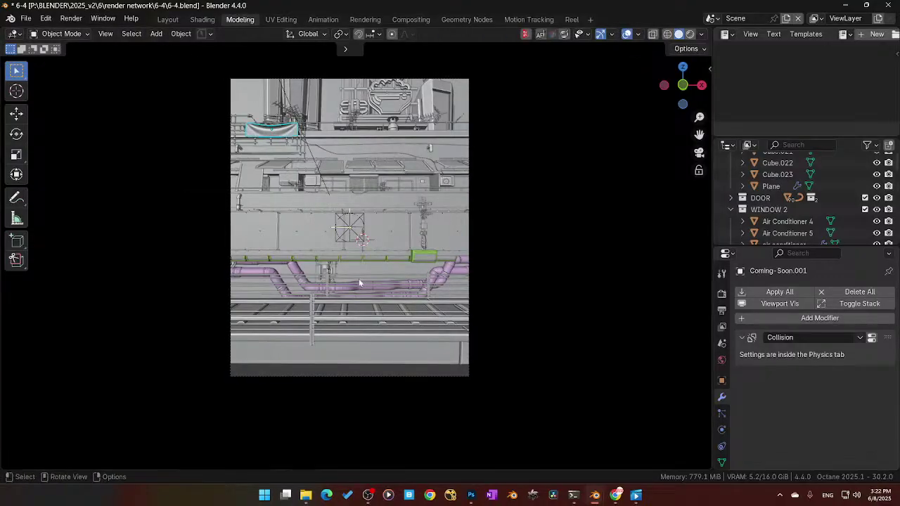
middle_click(324, 249)
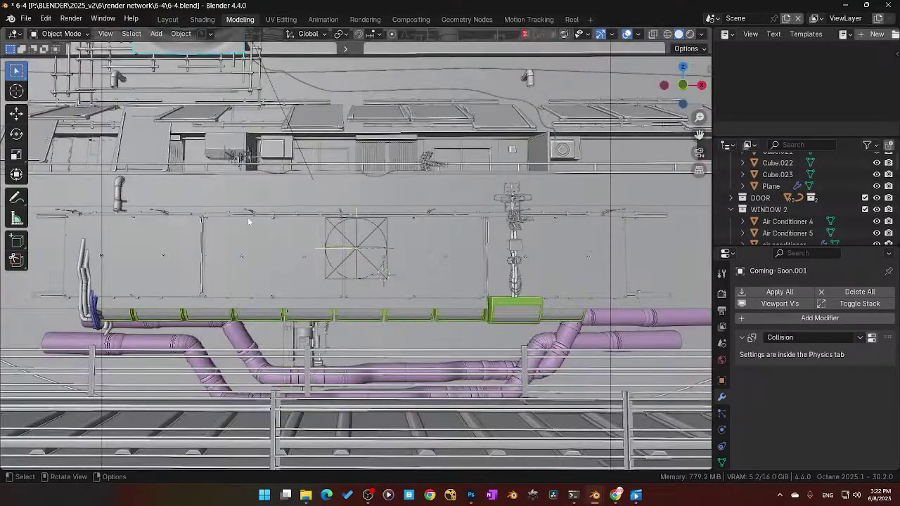
scroll(324, 249, "down", 9)
middle_click_drag(323, 246, 354, 285)
scroll(354, 285, "up", 6)
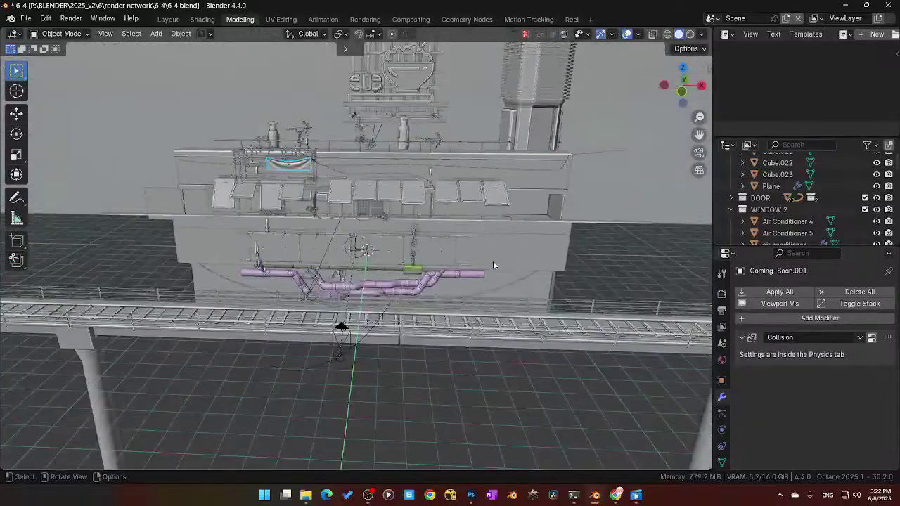
middle_click_drag(494, 265, 385, 277)
scroll(458, 282, "up", 5)
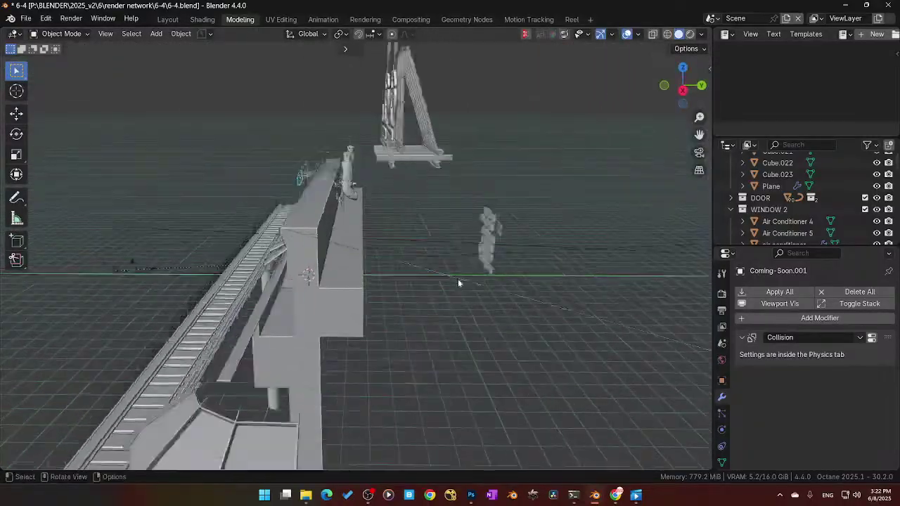
left_click(613, 187)
middle_click_drag(613, 218, 489, 250)
scroll(626, 233, "up", 4)
key("KP_Decimal")
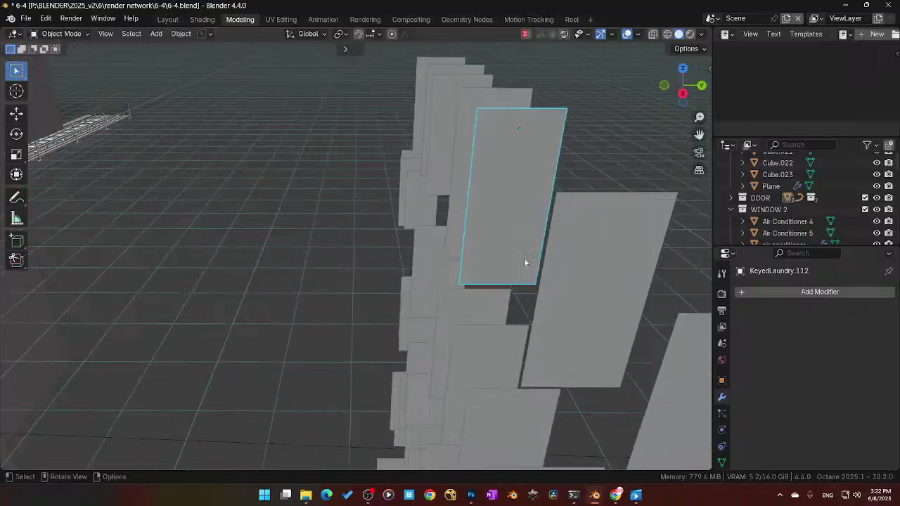
Step: Show the viewport in rendered shading and inspect the clothes textures on the laundry planes
middle_click_drag(436, 313, 382, 321)
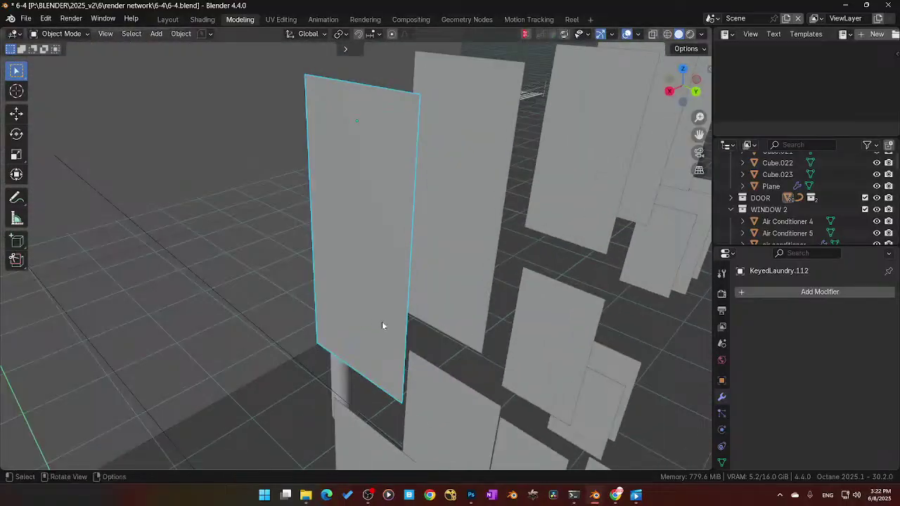
scroll(532, 341, "down", 5)
middle_click_drag(534, 341, 472, 219)
key("z")
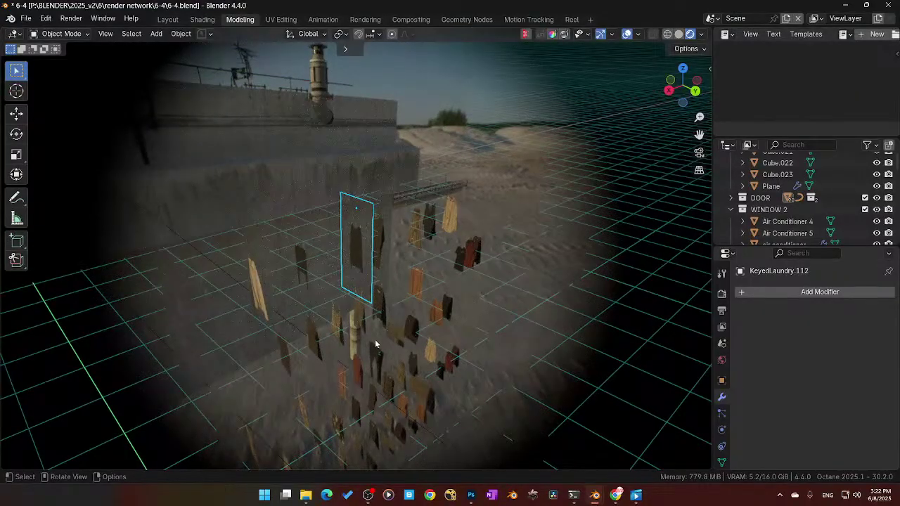
middle_click_drag(375, 338, 296, 348)
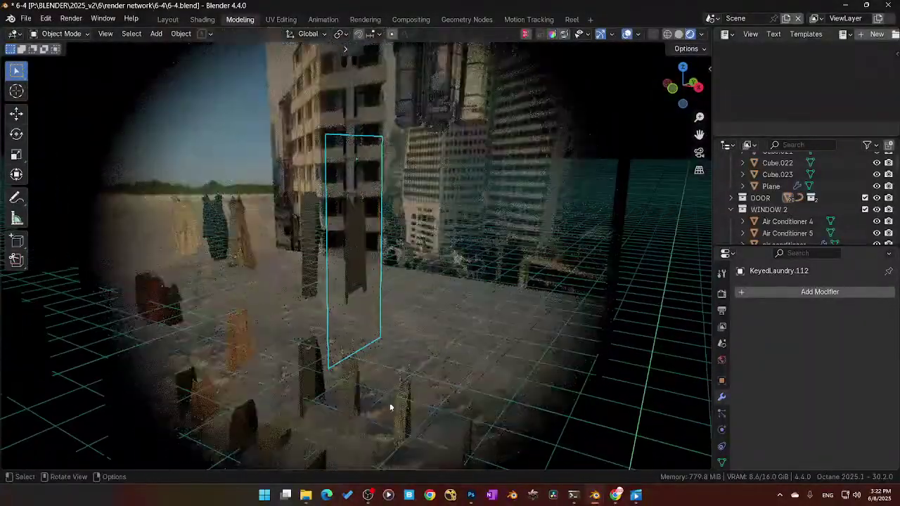
Step: Select individual laundry planes to compare their clothes textures in the rendered view, and return the viewport to solid shading
left_click(237, 336)
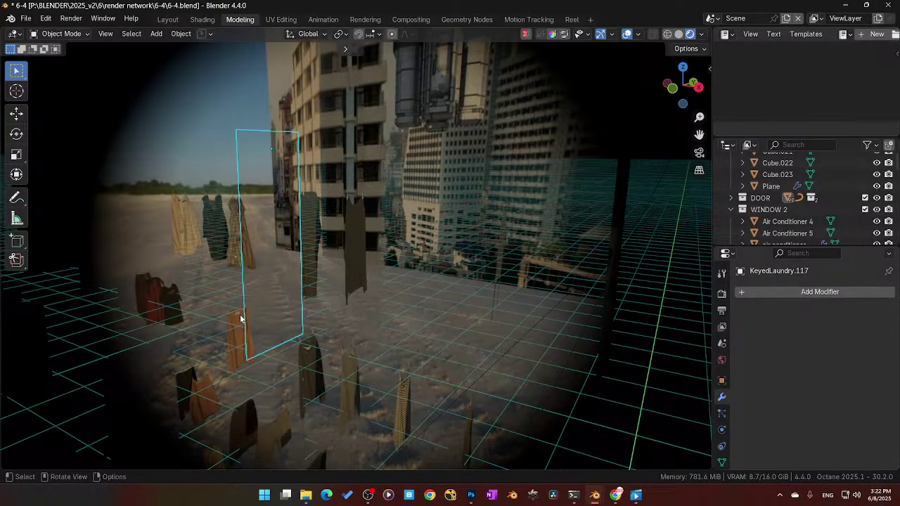
left_click(361, 226)
left_click(361, 227)
scroll(345, 273, "down", 4)
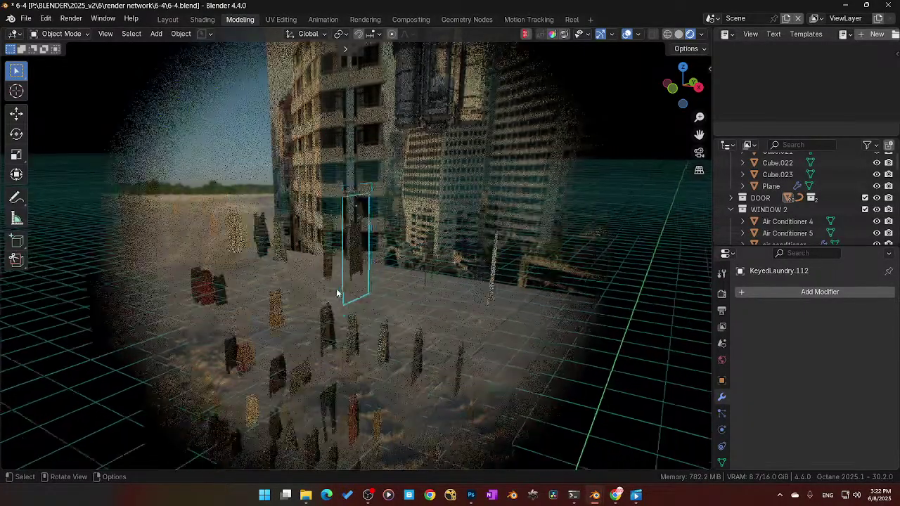
middle_click_drag(336, 288, 414, 342)
left_click(678, 34)
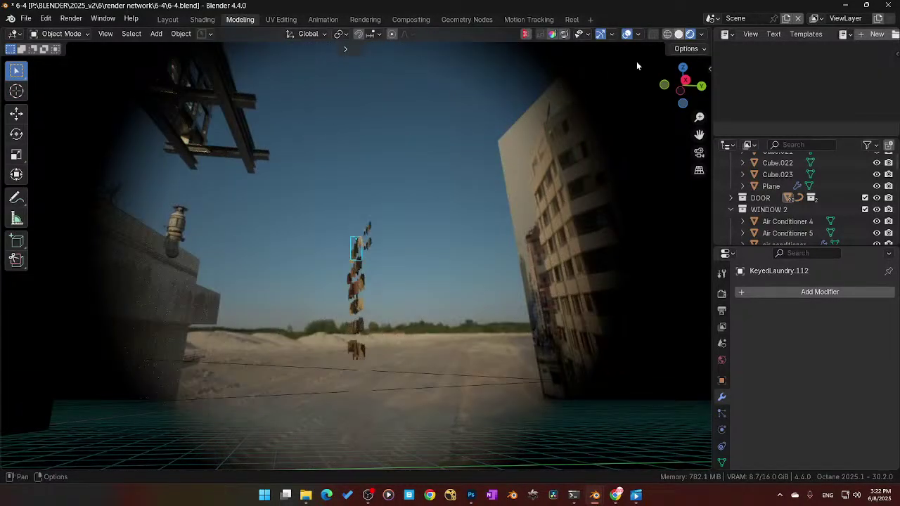
Step: Box-select the uppermost rows of laundry planes behind the building and delete them
mouse_move(429, 260)
middle_mouse_down()
mouse_move(349, 320)
mouse_move(266, 321)
mouse_move(293, 329)
mouse_move(329, 323)
middle_mouse_up()
scroll(349, 324, "up", 6)
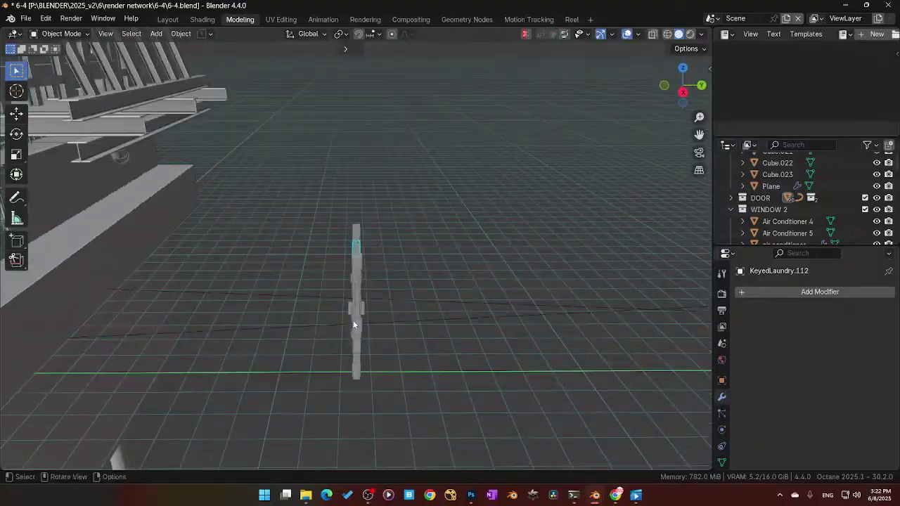
left_click_drag(324, 203, 384, 278)
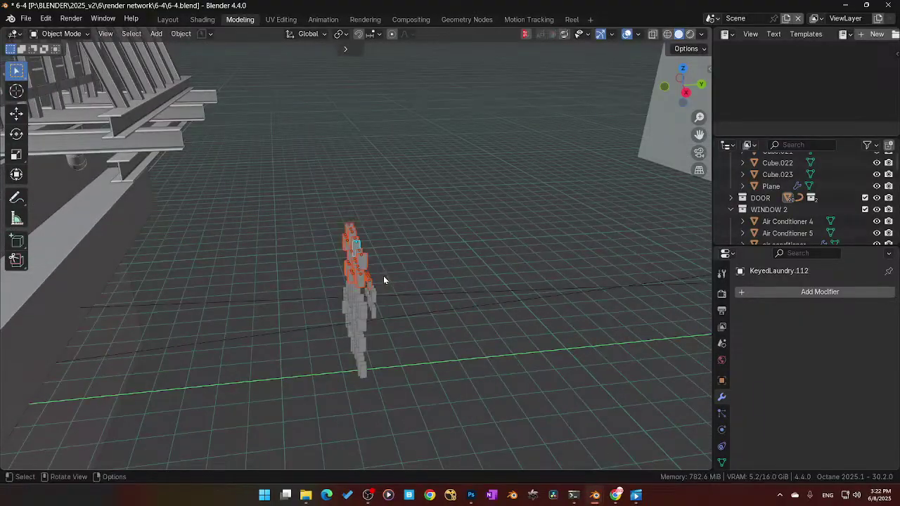
key("x")
left_click(378, 275)
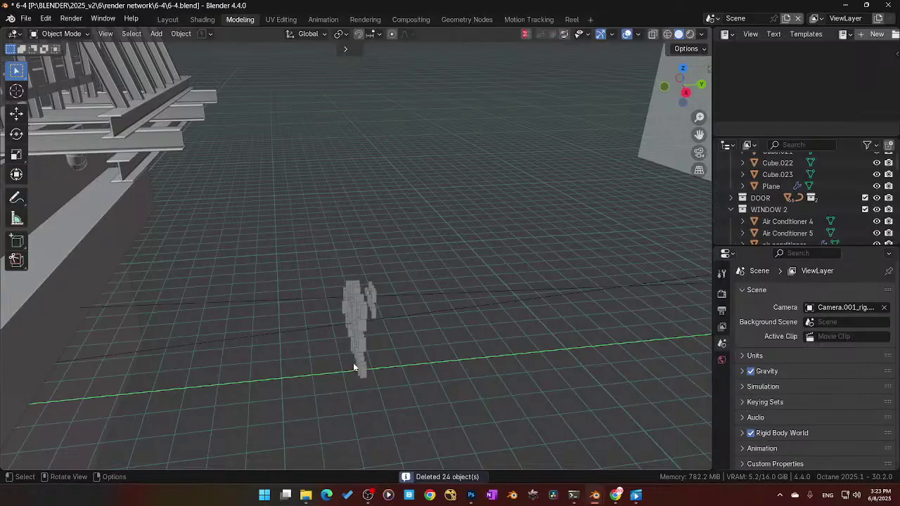
Step: Box-select the upper rows of the laundry planes still standing behind the building and delete them
middle_click_drag(353, 366, 281, 331)
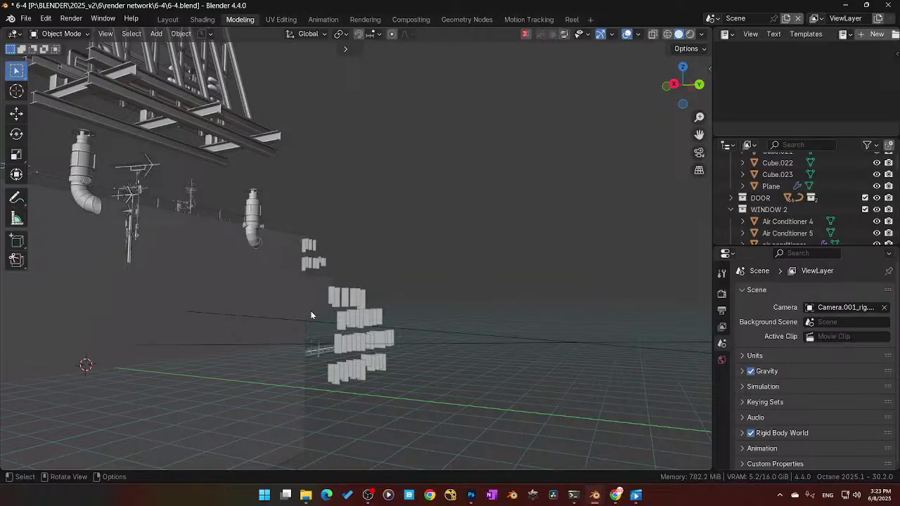
middle_click_drag(311, 315, 307, 212)
left_click_drag(296, 198, 425, 317)
key("x")
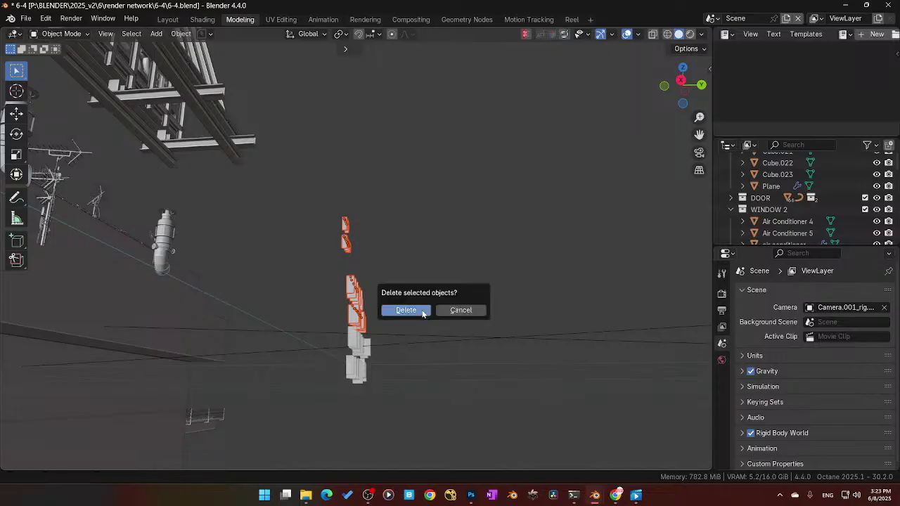
left_click(420, 312)
Step: Delete the remaining lower laundry planes group by group until none are left behind the building
left_click_drag(382, 387, 330, 363)
key("x")
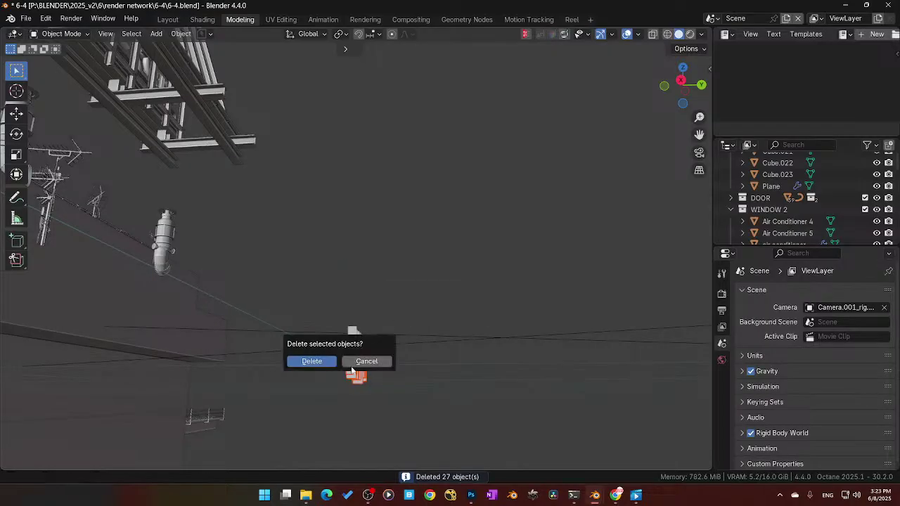
left_click(313, 362)
middle_click_drag(360, 384, 328, 413)
left_click_drag(328, 412, 387, 424)
key("x")
left_click(387, 425)
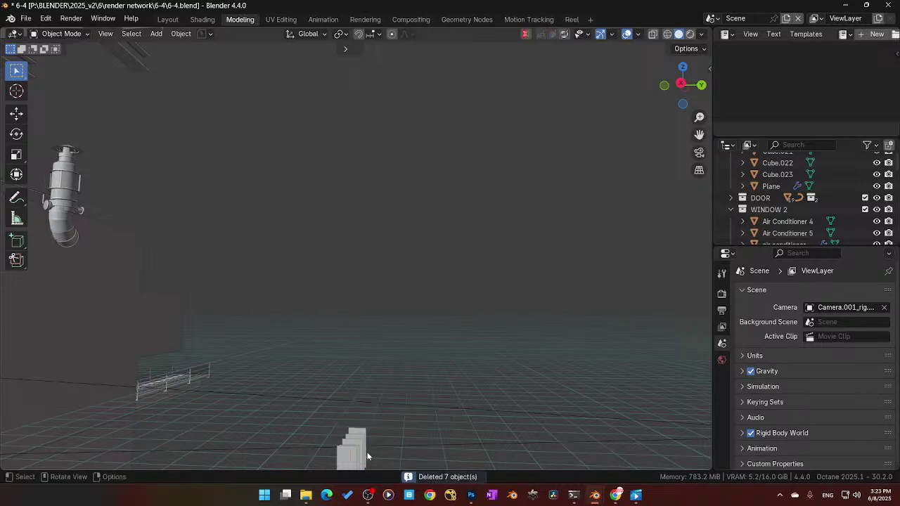
middle_click_drag(366, 451, 337, 435)
left_click_drag(337, 436, 380, 443)
key("x")
left_click(376, 443)
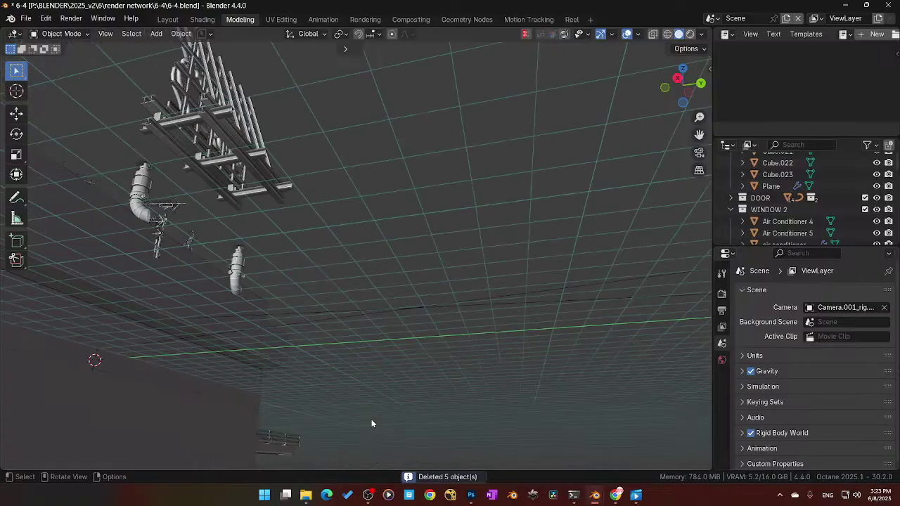
Step: Bring the main building back into view and save 6-4.blend
middle_click_drag(371, 419, 332, 246)
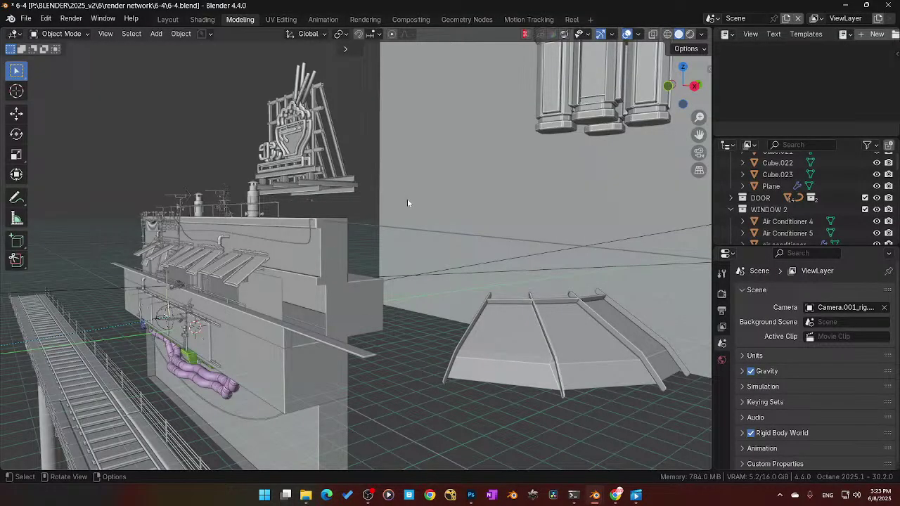
middle_click_drag(407, 203, 452, 242)
key("ctrl+s")
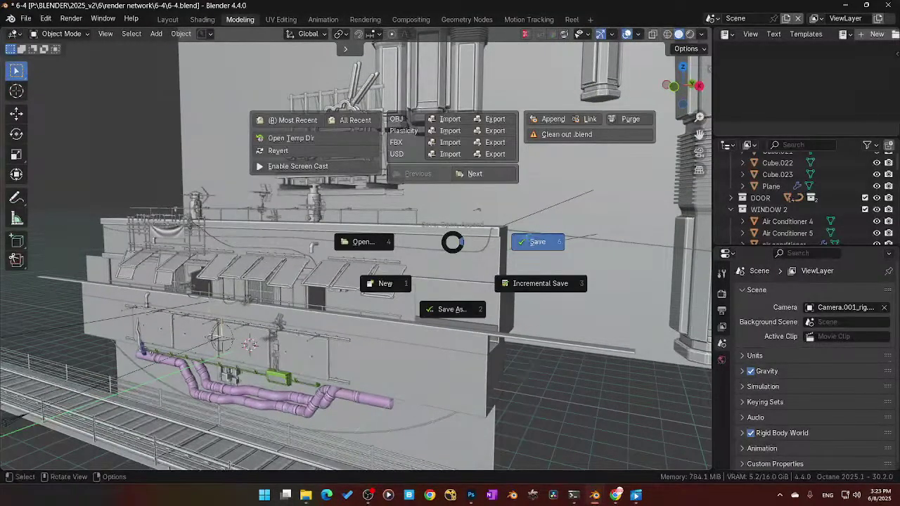
left_click(496, 239)
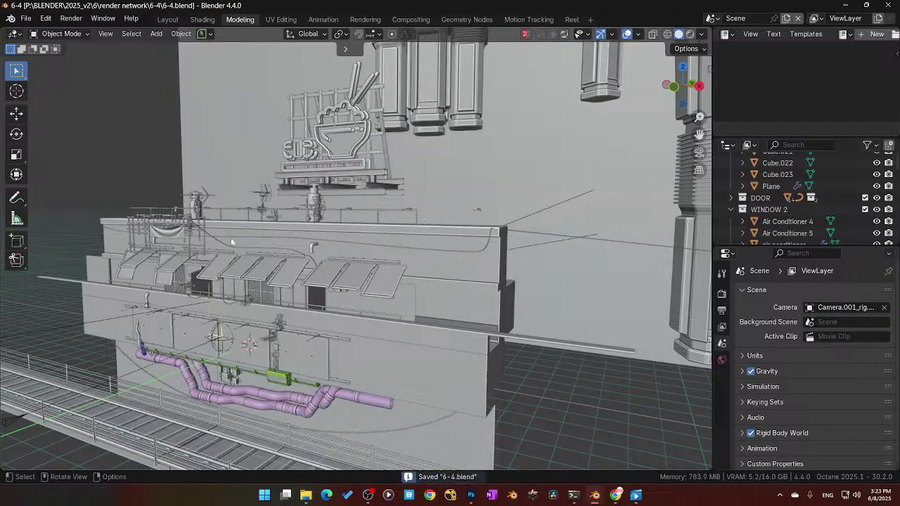
Step: Play the scene's animation and watch the train travel along the elevated track in front of the building
middle_click_drag(309, 285, 503, 186)
middle_click_drag(474, 154, 420, 265)
scroll(393, 291, "up", 6)
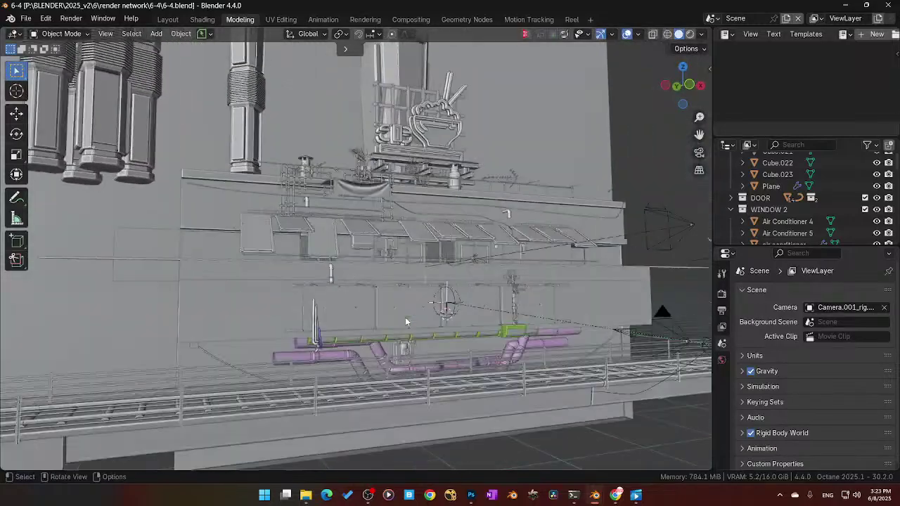
middle_click_drag(405, 317, 358, 332)
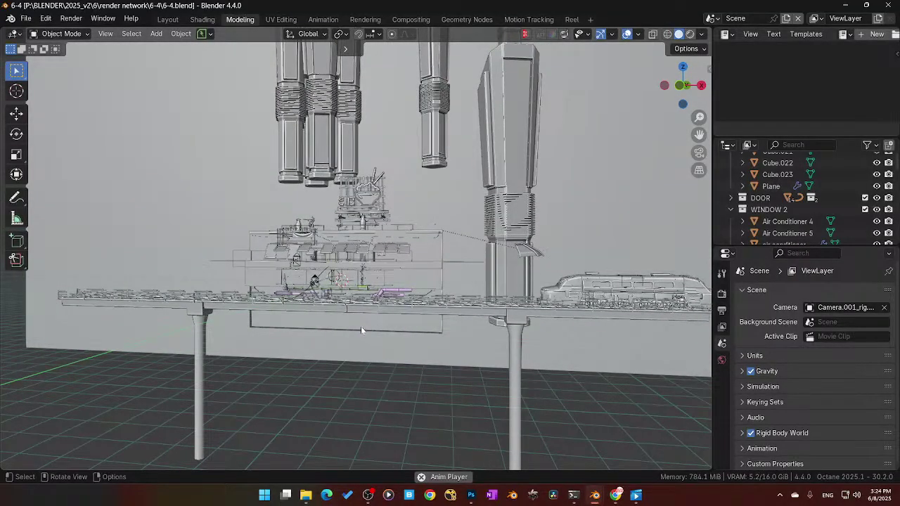
scroll(351, 325, "up", 3)
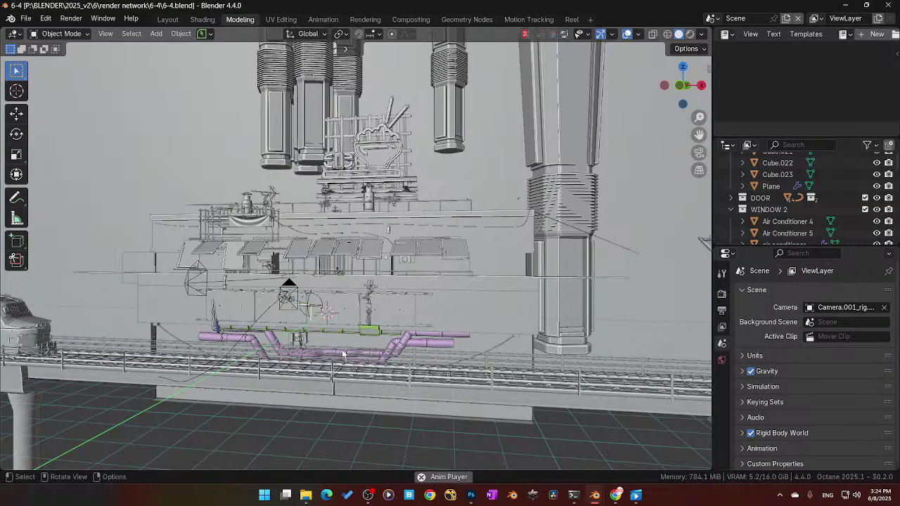
middle_click_drag(346, 335, 349, 346)
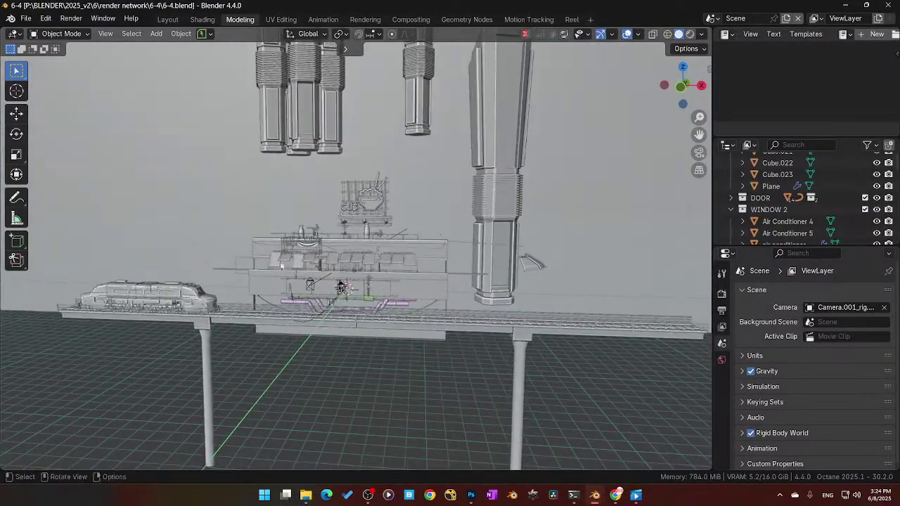
Step: Switch to Photoshop, save the Coming-Soon.psd banner with Save As, and close Photoshop
left_click(844, 6)
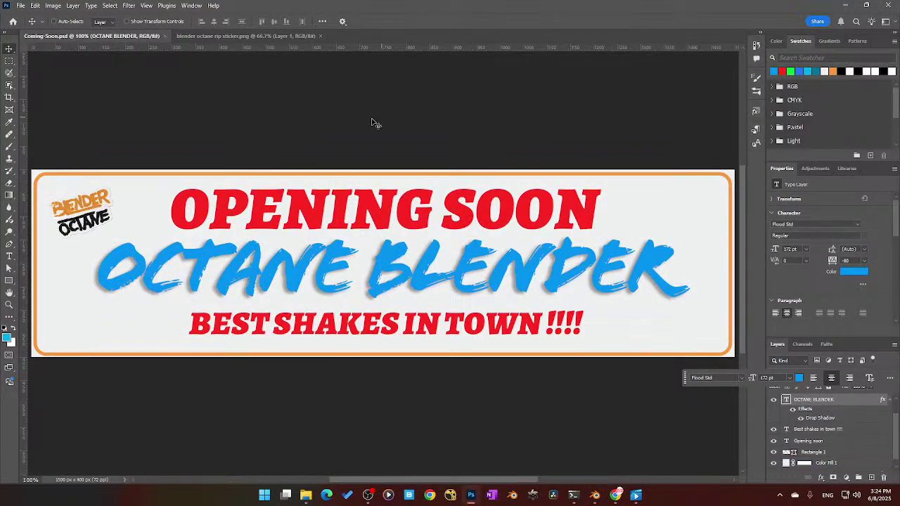
left_click(25, 8)
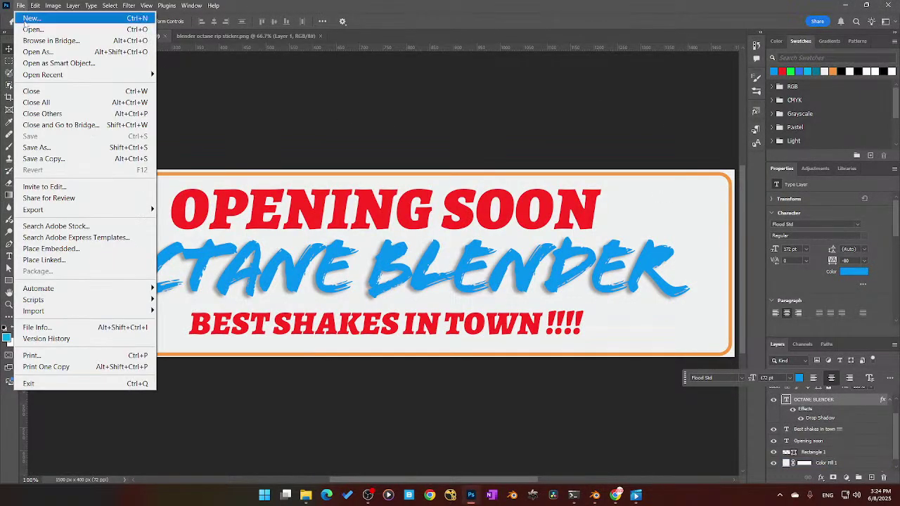
left_click(29, 147)
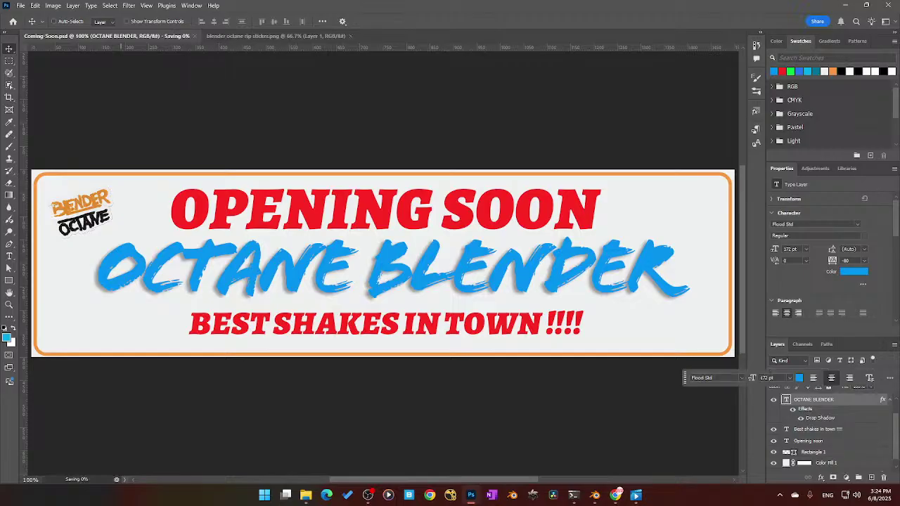
left_click(887, 5)
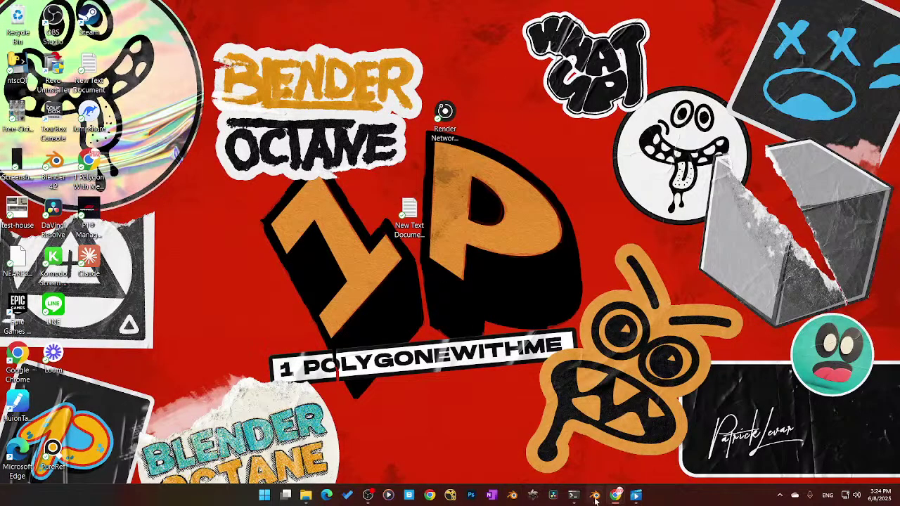
Step: Close the browser window with the steel I-beam pictures, keeping the live streaming window open
mouse_move(598, 500)
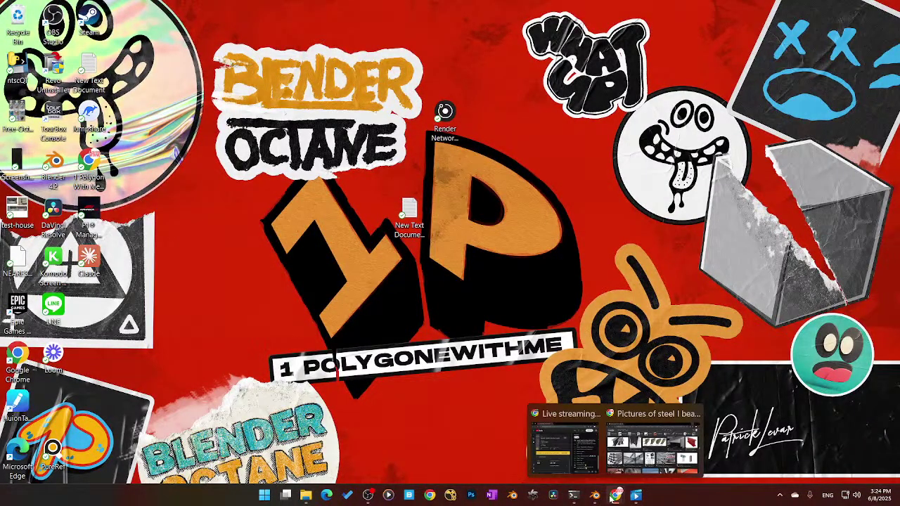
mouse_move(688, 433)
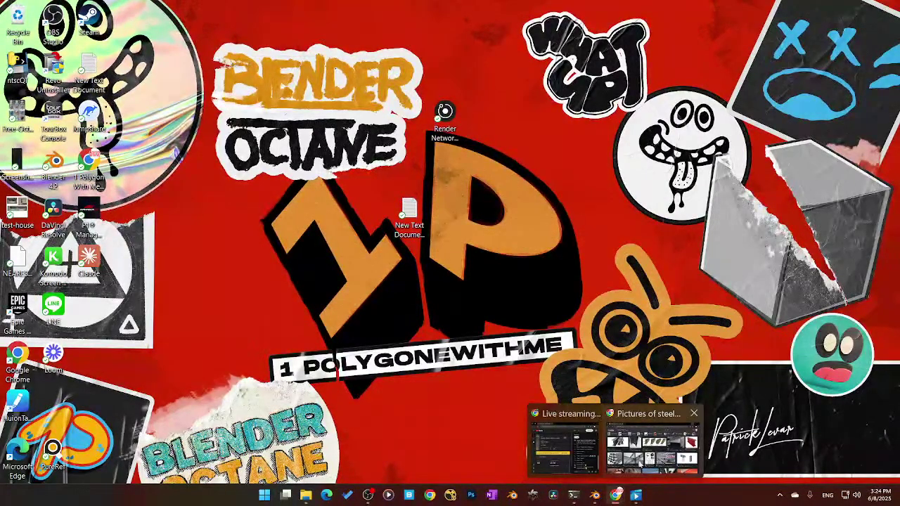
left_click(694, 414)
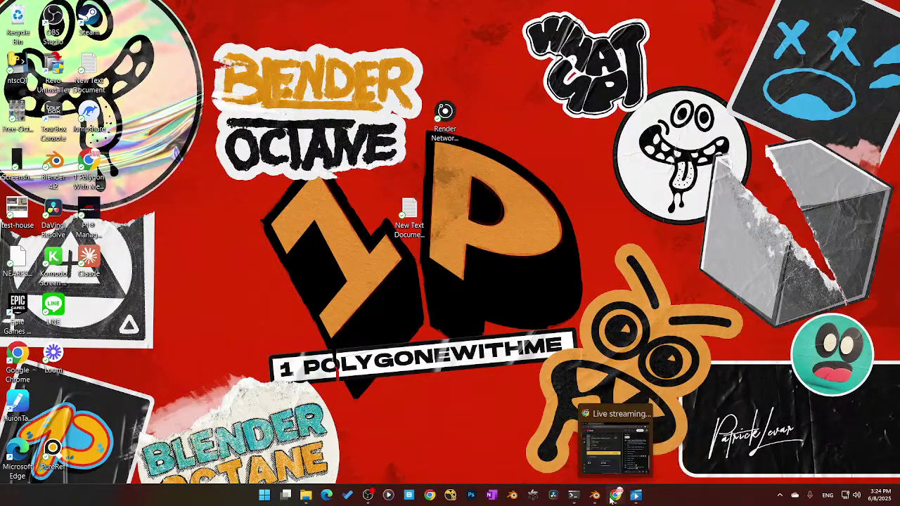
Step: Launch another Blender session and open the Pigeon_Asset.blend file in it
mouse_move(597, 497)
left_click(511, 495)
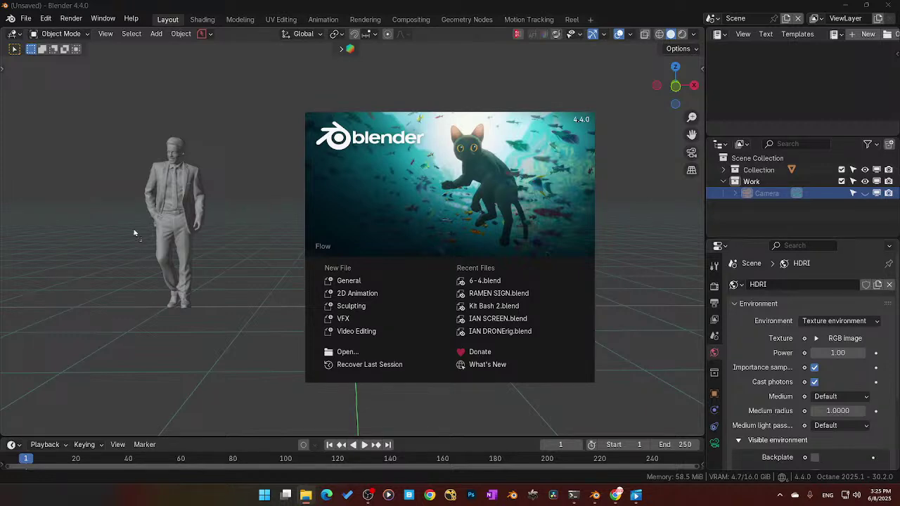
left_click_drag(254, 218, 252, 212)
left_click(253, 212)
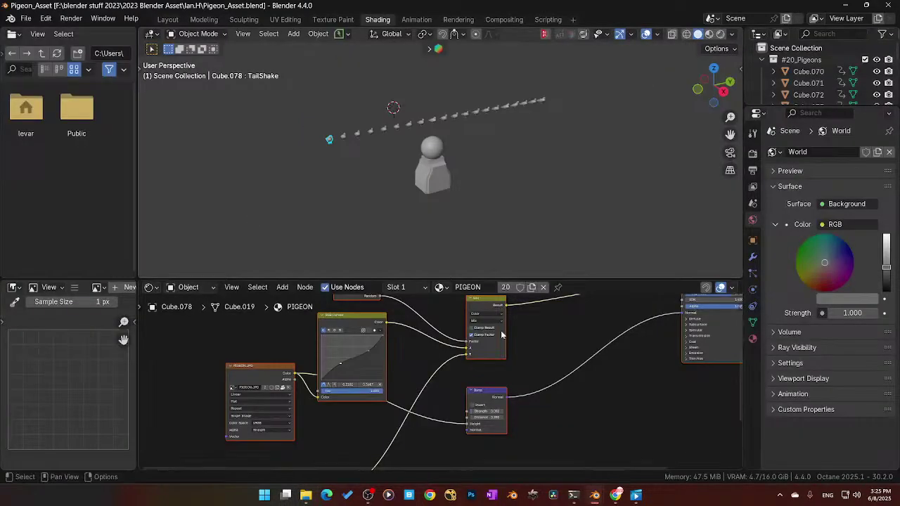
Step: Play the animation and examine the row of animated pigeons in the viewport
scroll(469, 216, "up", 5)
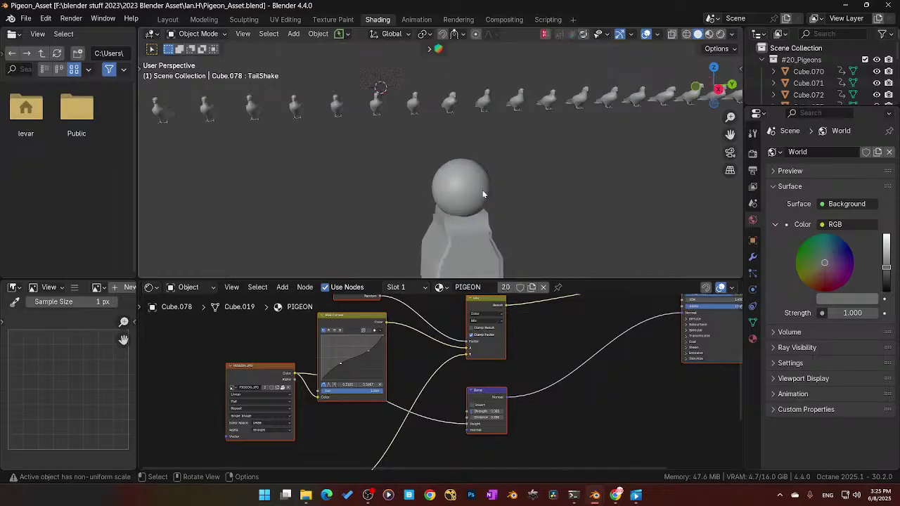
key("space")
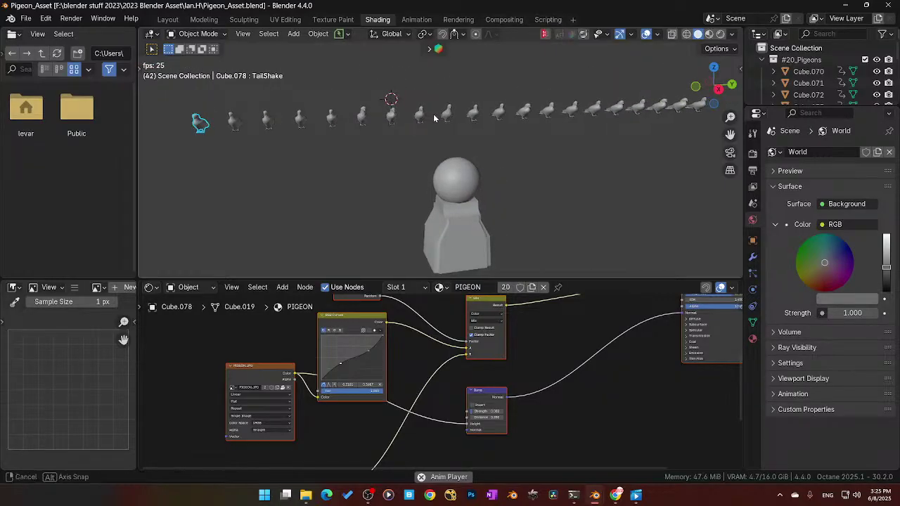
middle_click_drag(461, 160, 430, 112)
middle_click_drag(340, 90, 402, 159)
scroll(447, 383, "down", 1)
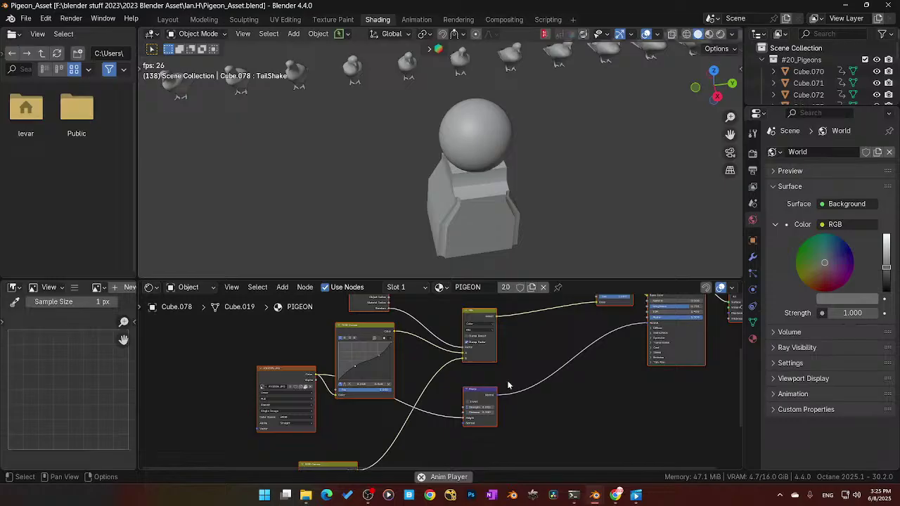
Step: Maximize the shader editor and move the PIGEON material's two Object Info nodes closer to the nodes they feed
key("ctrl+space")
scroll(536, 207, "down", 5)
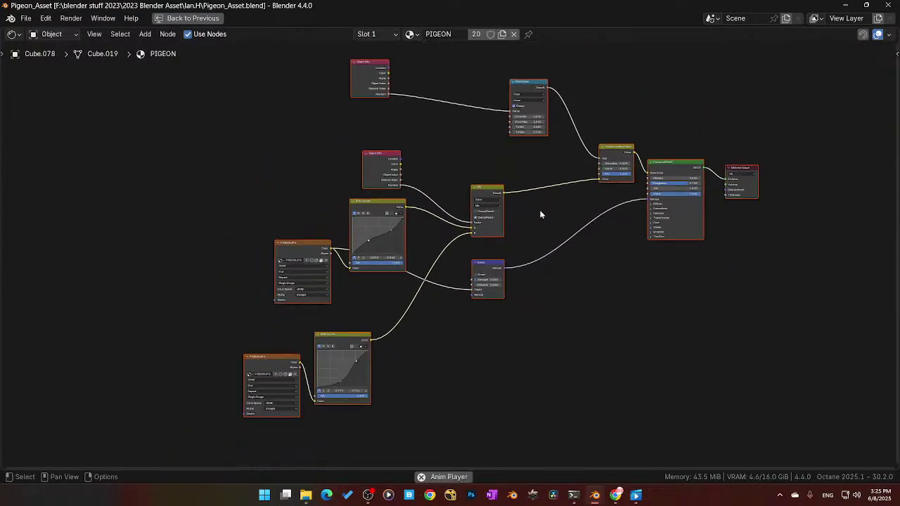
middle_click_drag(539, 209, 518, 293)
scroll(522, 236, "up", 3)
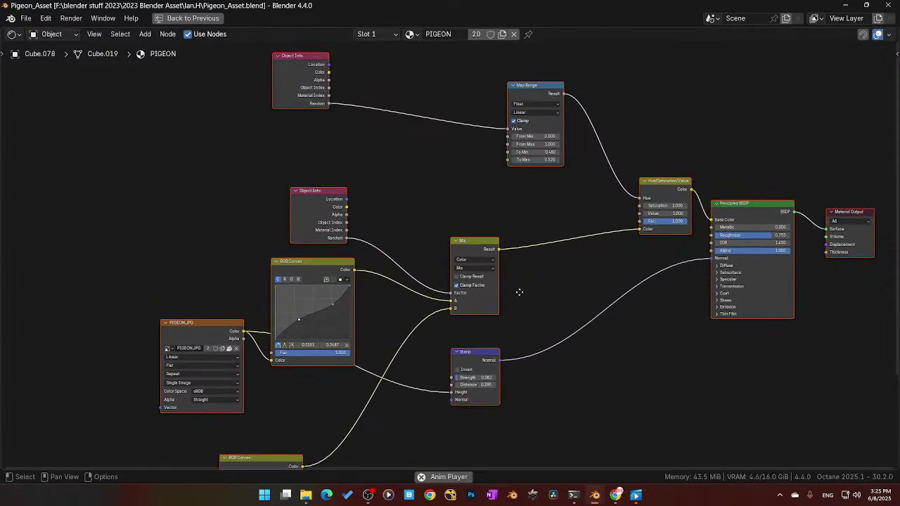
left_click_drag(308, 87, 370, 98)
left_click_drag(314, 221, 359, 206)
Step: Reposition the upper RGB Curves node and its PIGEON.JPG image node closer to the Mix and Bump nodes
middle_click_drag(433, 229, 432, 173)
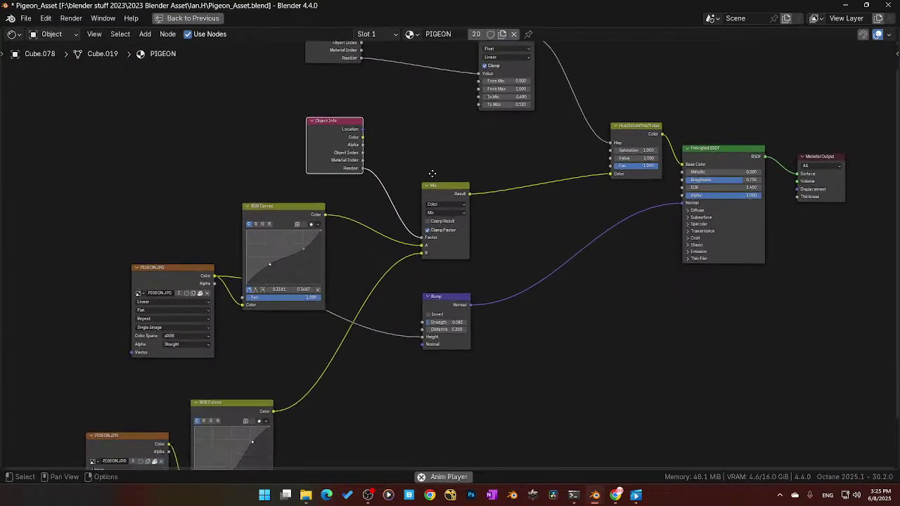
middle_click_drag(427, 231, 406, 237)
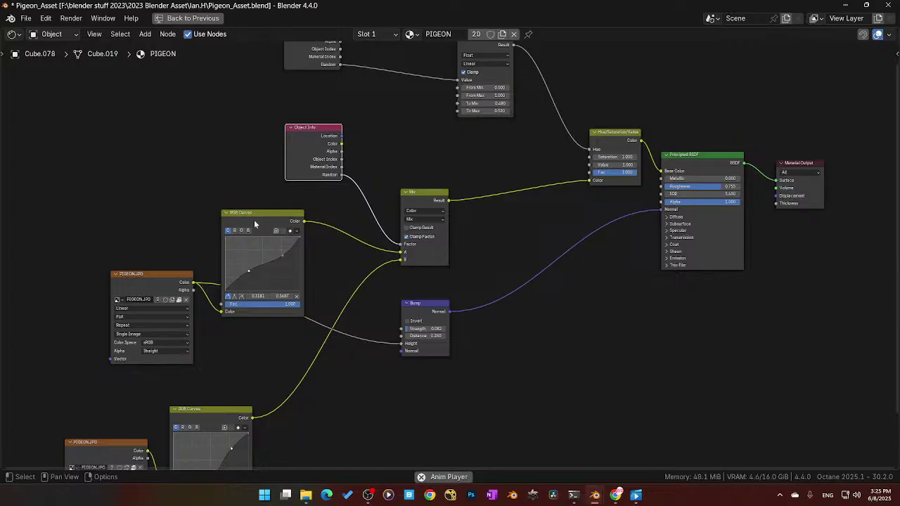
left_click_drag(253, 219, 274, 218)
left_click_drag(139, 271, 162, 303)
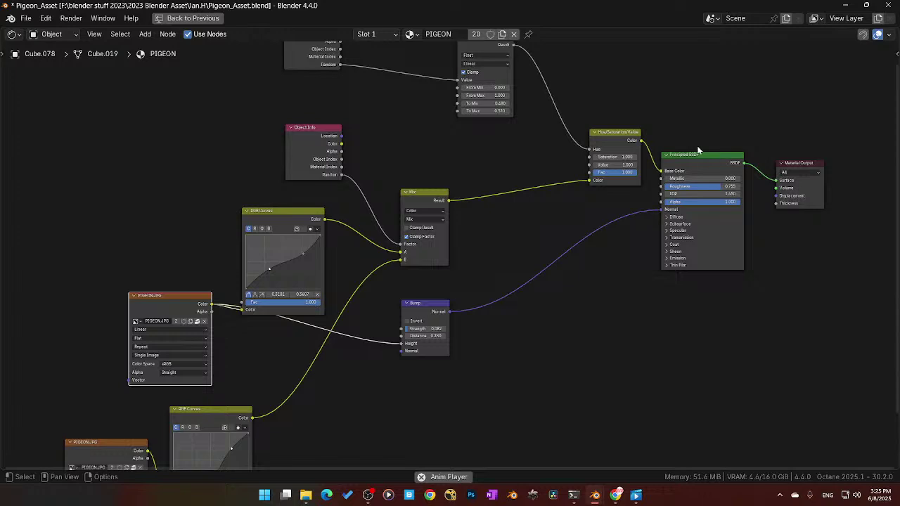
Step: Move the Hue/Saturation/Value, Mix, lower Object Info and lower PIGEON.JPG nodes closer to the nodes they connect to
left_click_drag(610, 146, 576, 95)
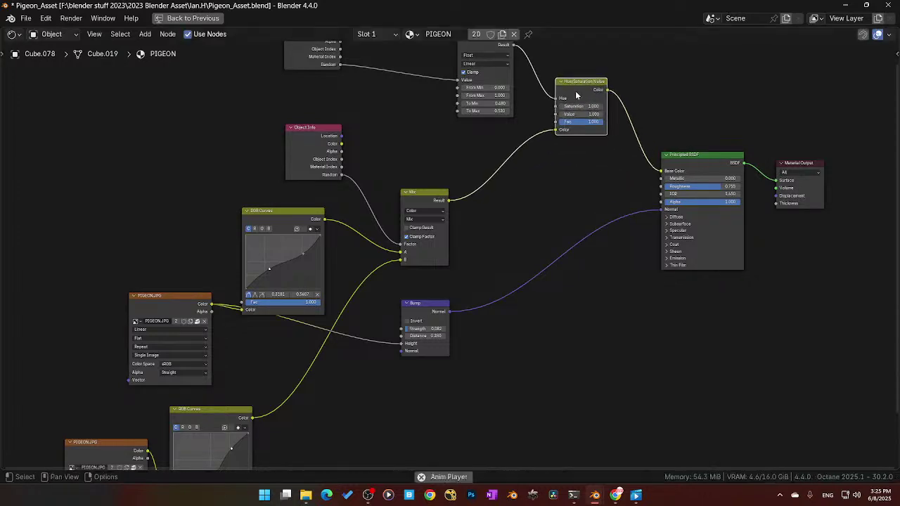
left_click_drag(419, 201, 432, 165)
left_click(294, 139)
left_click_drag(294, 139, 298, 145)
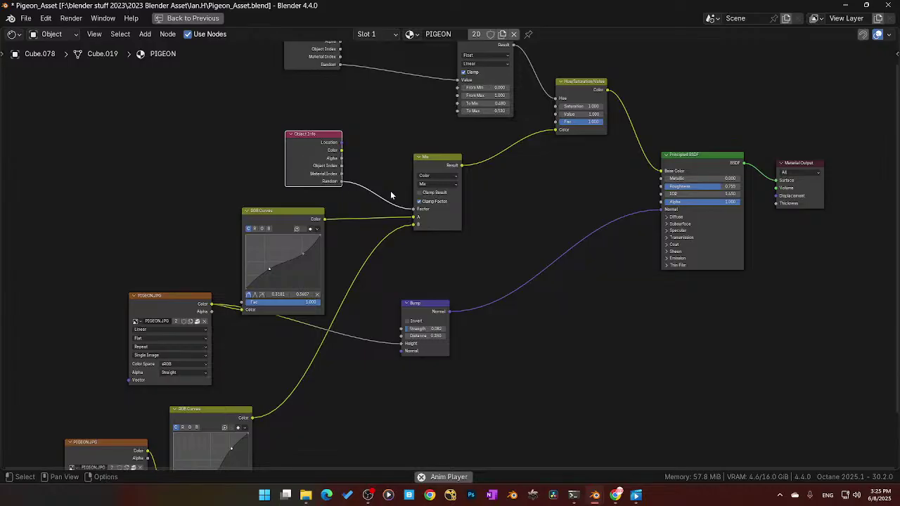
middle_click_drag(444, 254, 435, 173)
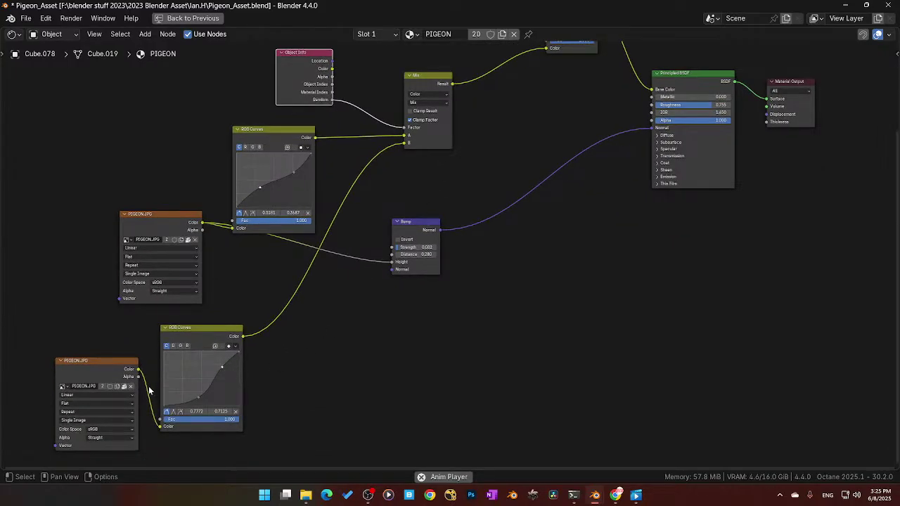
left_click_drag(96, 369, 99, 339)
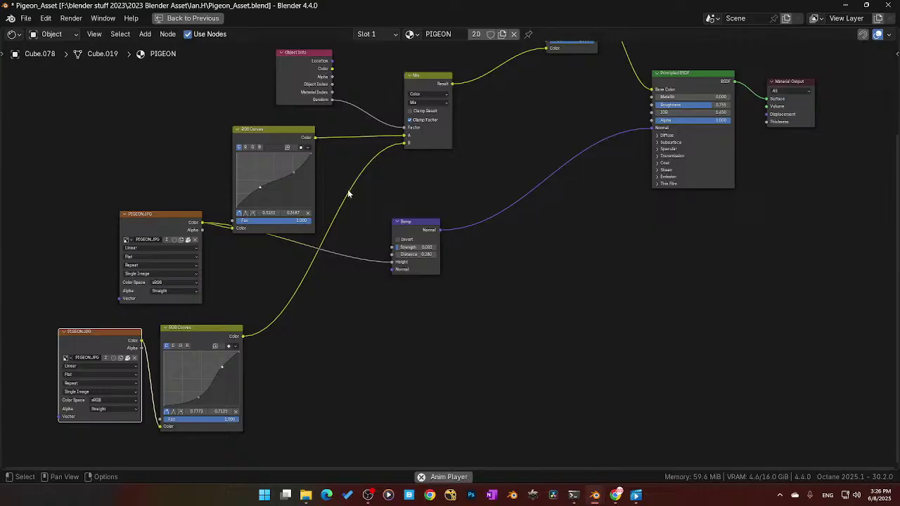
scroll(482, 280, "down", 3)
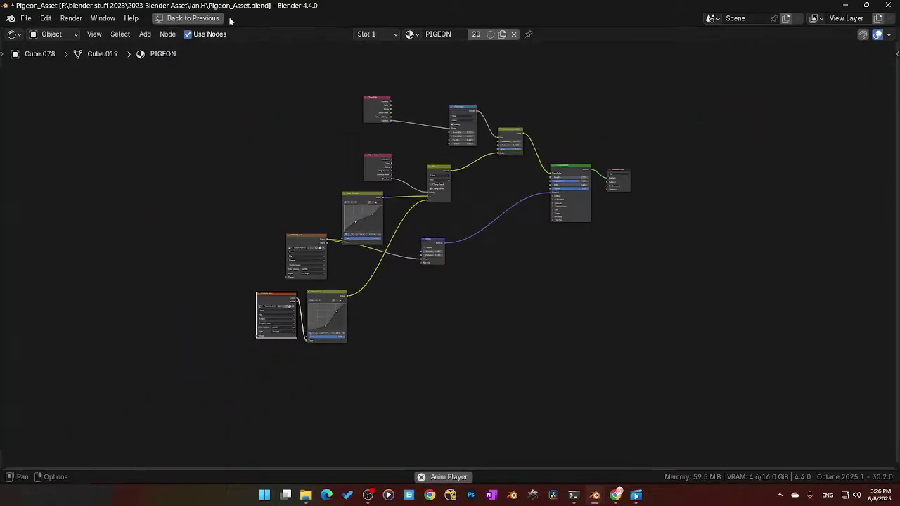
Step: Restore the full Shading layout, stop the animation playback and copy the selected pigeon Cube.078
left_click(189, 20)
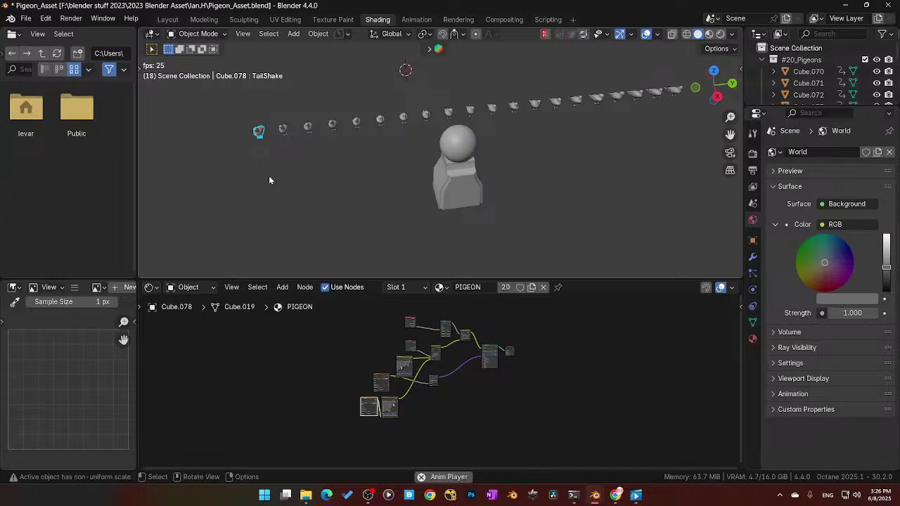
key("space")
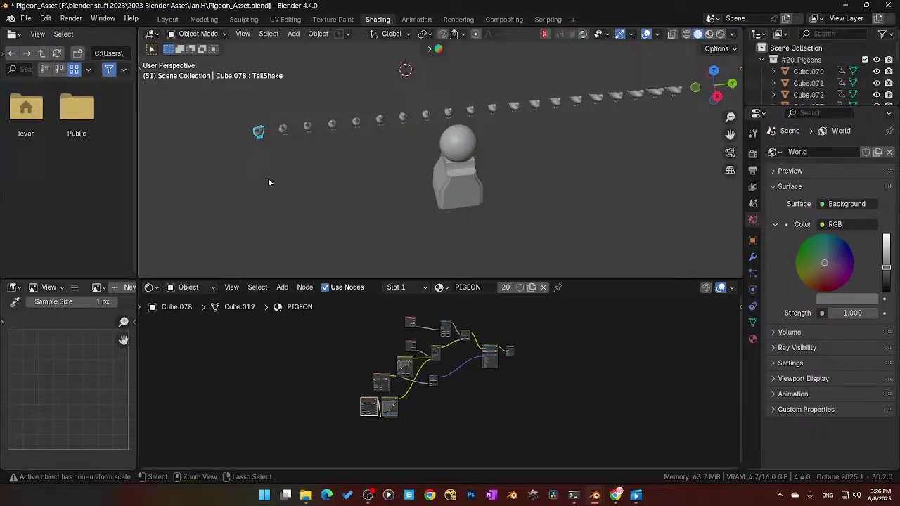
key("ctrl+c")
key("Escape")
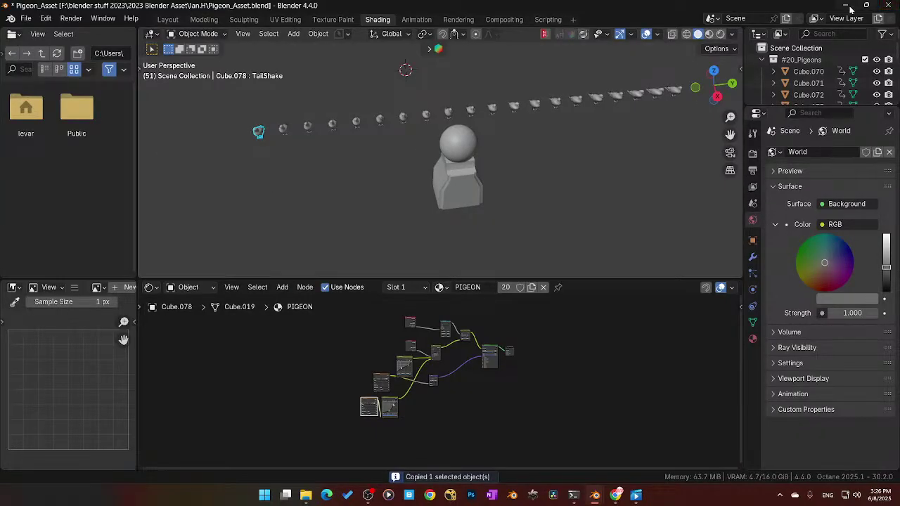
Step: Switch to the Blender session with 6-4.blend and paste the copied pigeon into the city scene
left_click(849, 6)
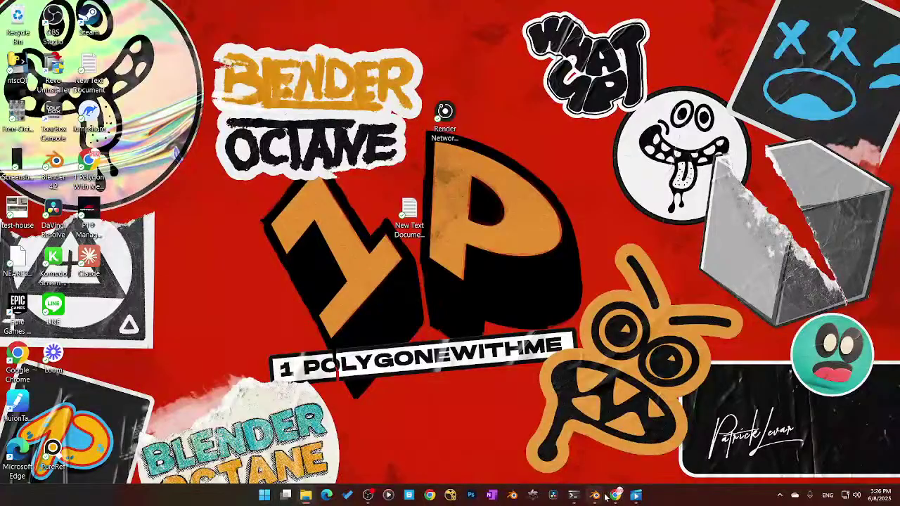
mouse_move(596, 495)
left_click(553, 458)
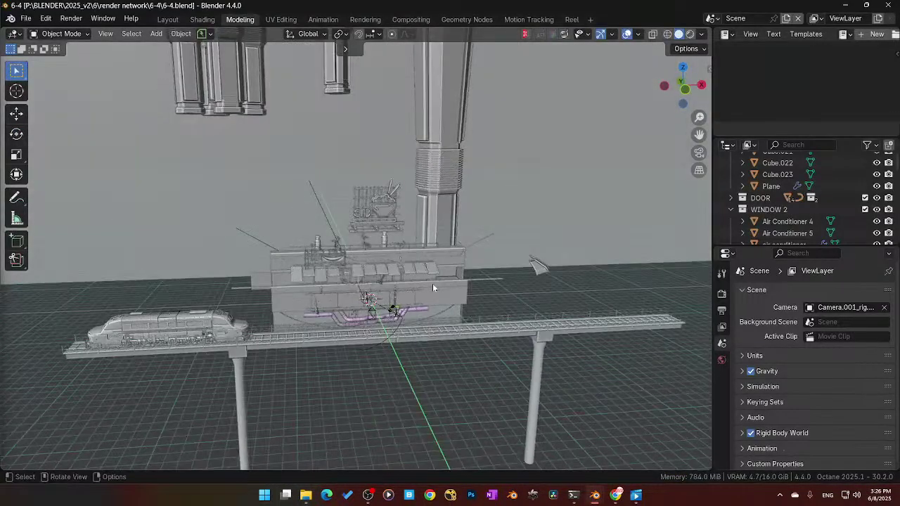
key("ctrl+v")
key("KP_Decimal")
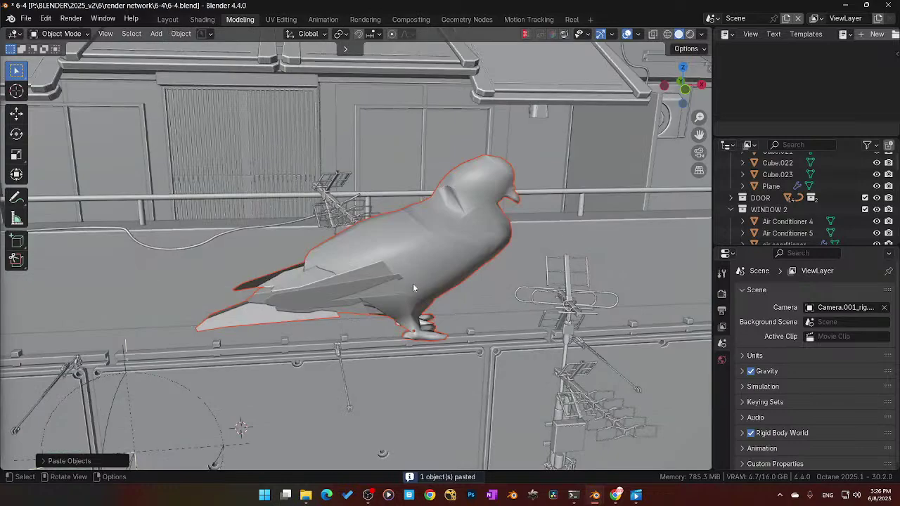
scroll(413, 283, "down", 5)
scroll(423, 260, "down", 3)
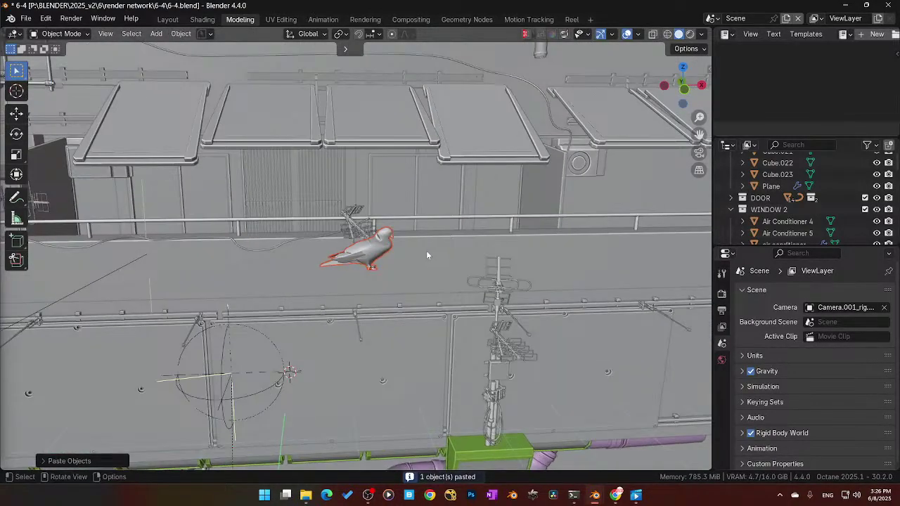
Step: In quad view, move the pigeon across to the building's balcony and lower it to just above the railing
key("ctrl+alt+q")
scroll(193, 163, "down", 4)
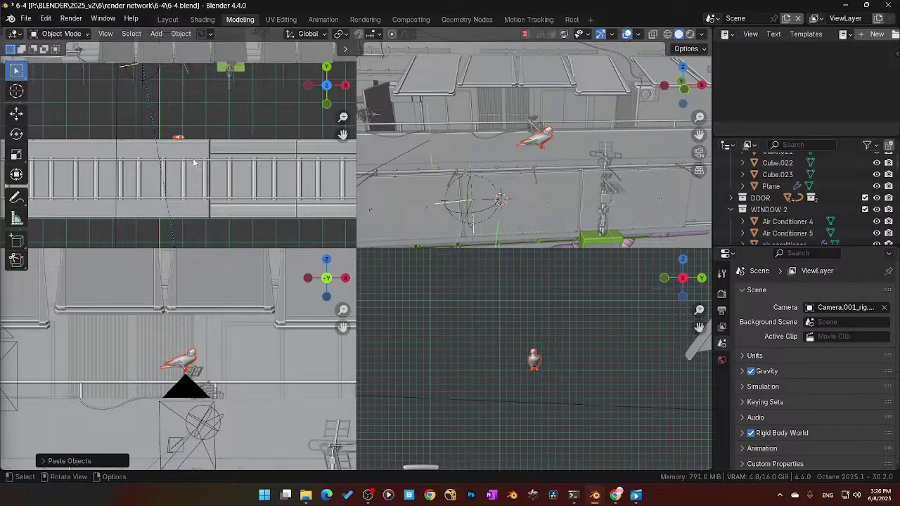
middle_click_drag(204, 144, 199, 191, "shift")
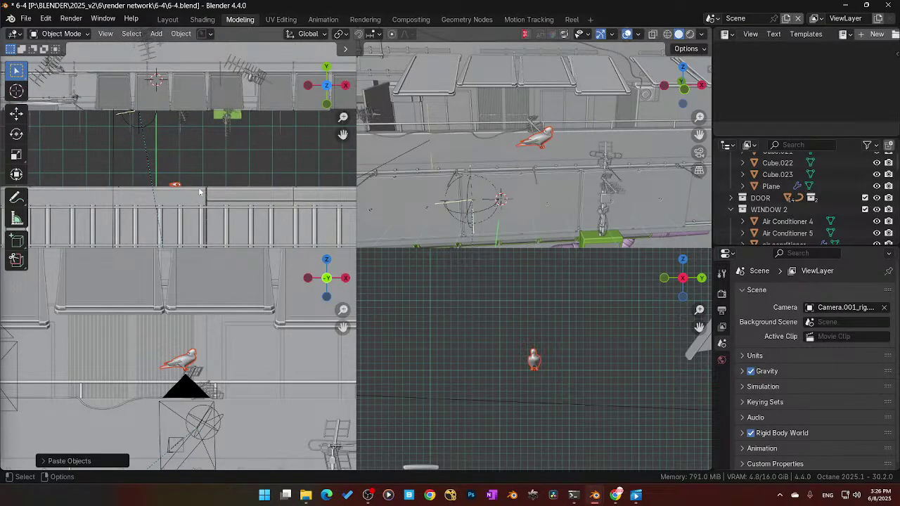
key("g")
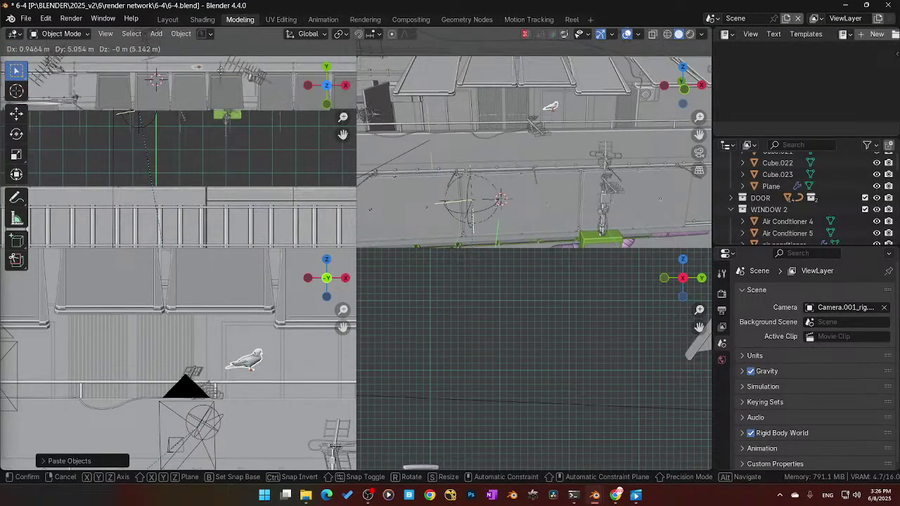
left_click(222, 72)
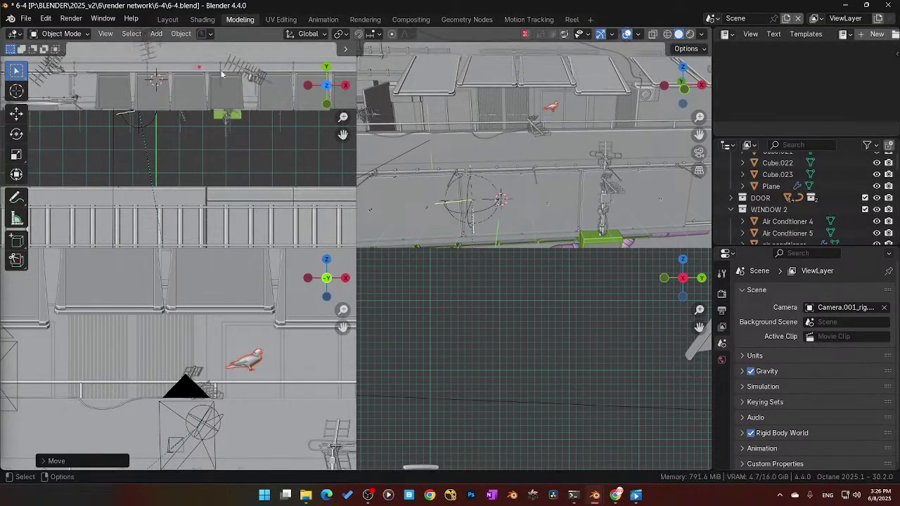
key("g")
left_click(288, 407)
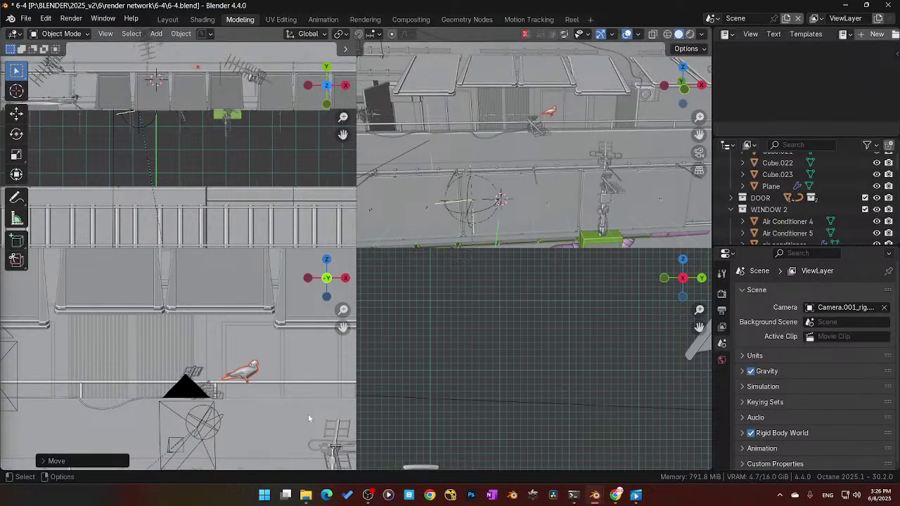
Step: Rotate the pigeon about the global Z axis so it faces outward from the building
key("r")
key("z")
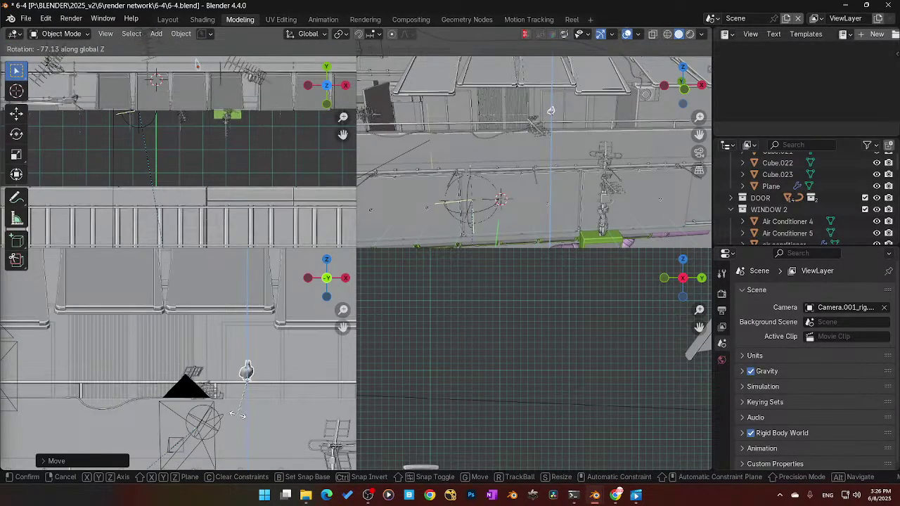
left_click(234, 413)
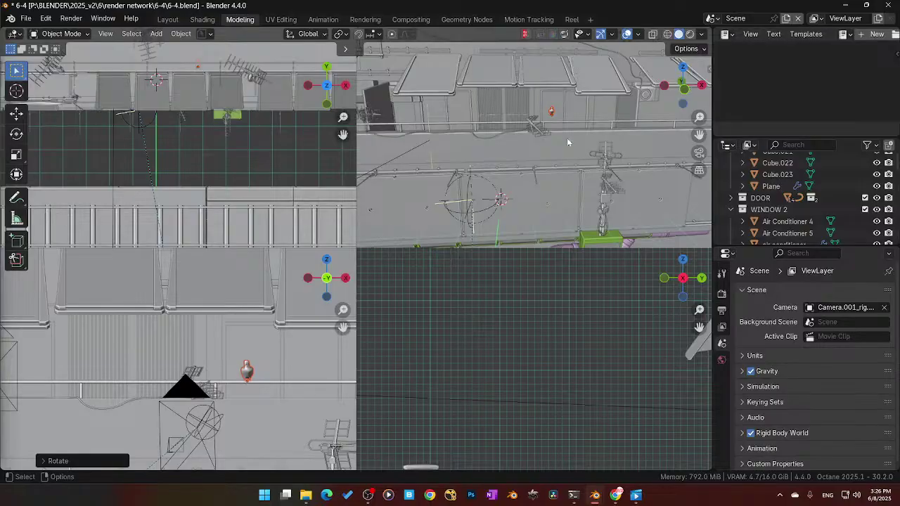
key("KP_Decimal")
scroll(524, 369, "down", 2)
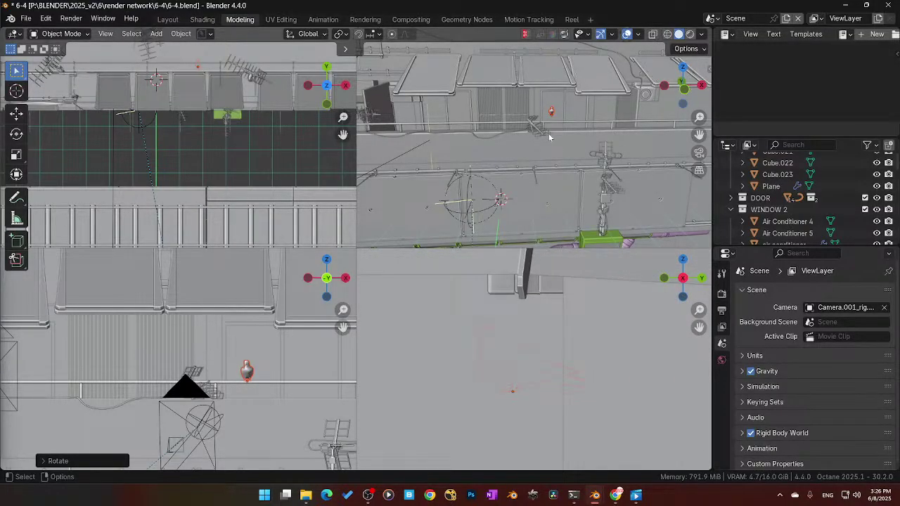
Step: Fine-tune the pigeon's height along Z and move it outward along Y onto the balcony railing
key("g")
key("z")
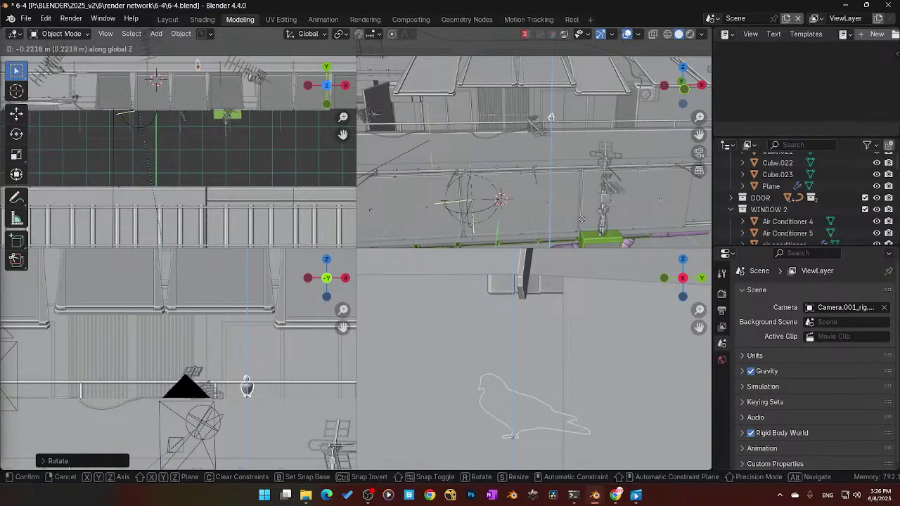
left_click(586, 165)
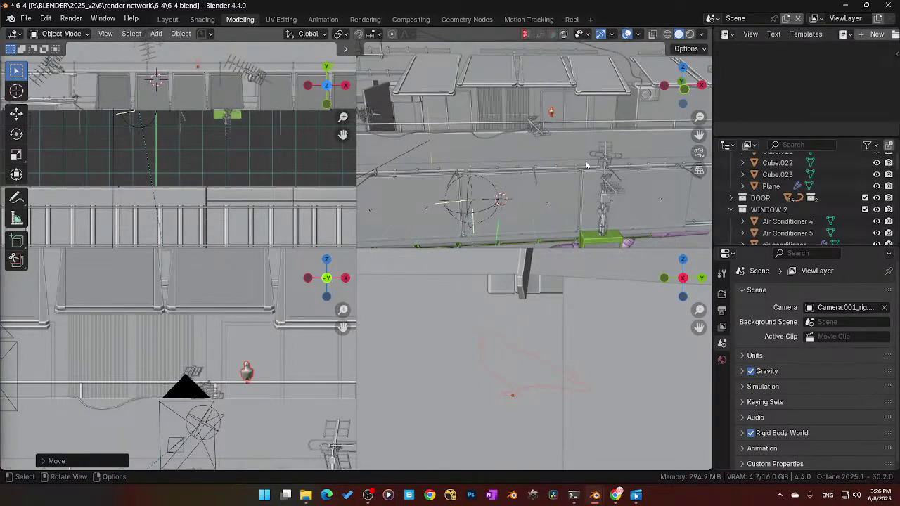
middle_click_drag(586, 166, 492, 162)
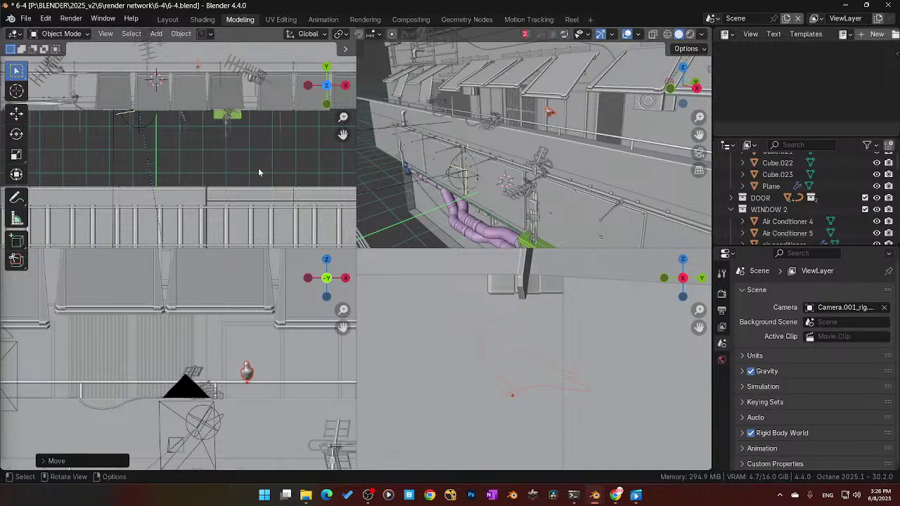
key("g")
key("y")
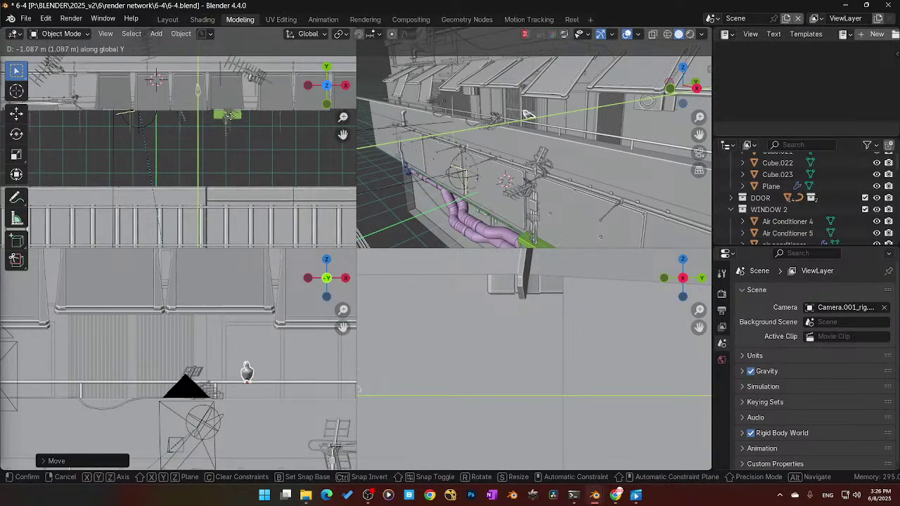
left_click(245, 132)
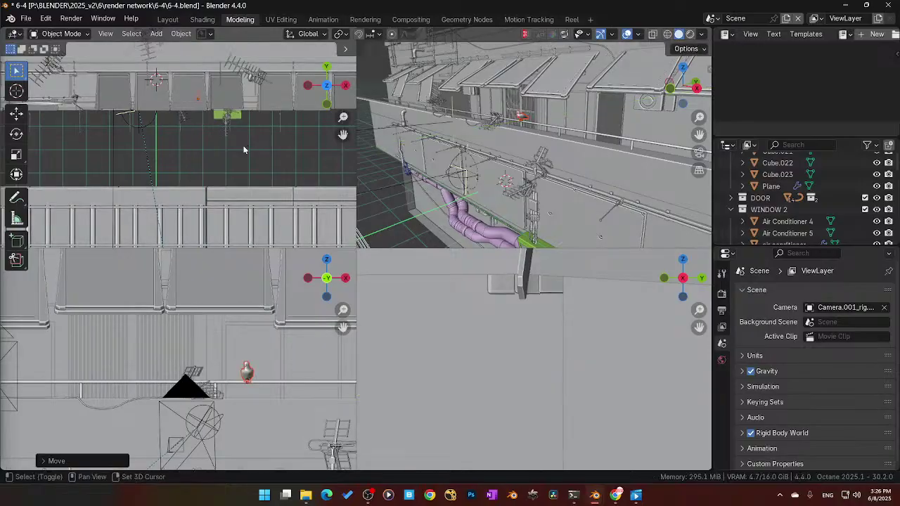
Step: Leave quad view and slide the pigeon about 2.4 m in negative X along the railing, in front of the shutter
key("ctrl+alt+q")
middle_click_drag(326, 217, 432, 229)
scroll(375, 237, "up", 2)
middle_click_drag(374, 240, 342, 243)
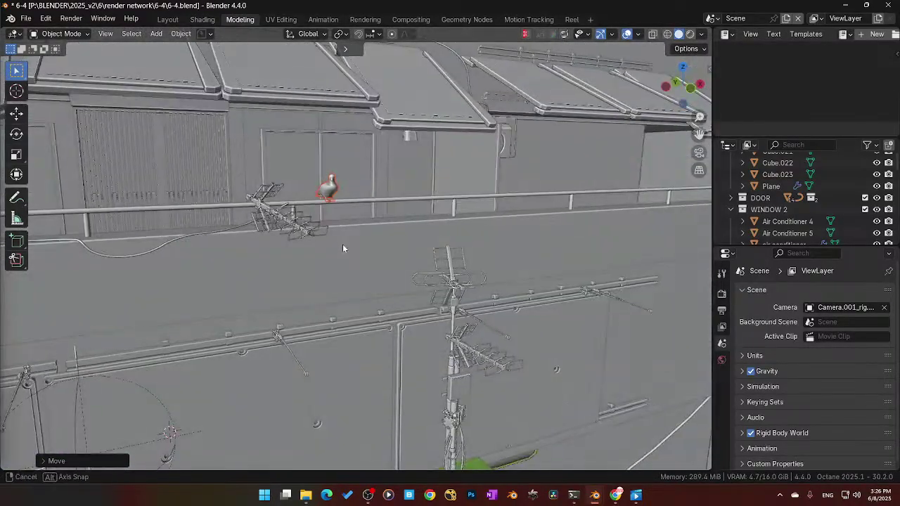
key("g")
key("x")
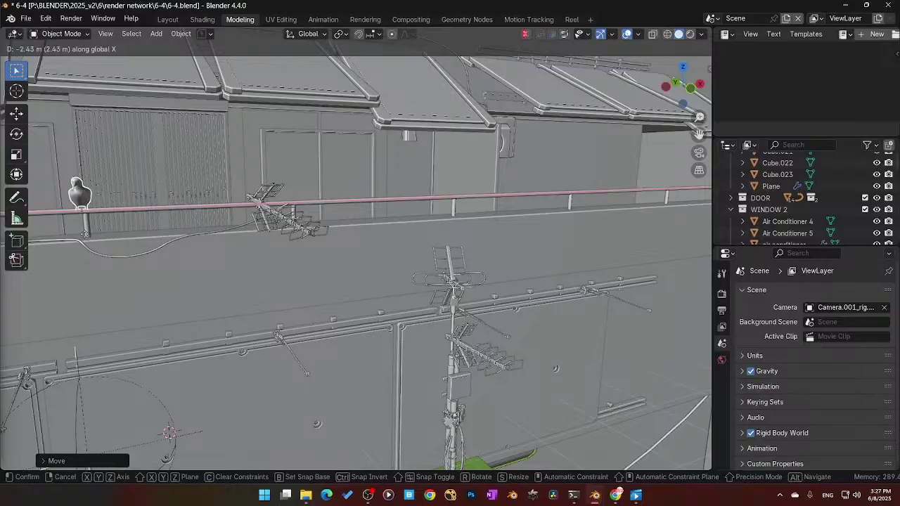
left_click(79, 237)
scroll(161, 238, "down", 6)
scroll(255, 246, "up", 2)
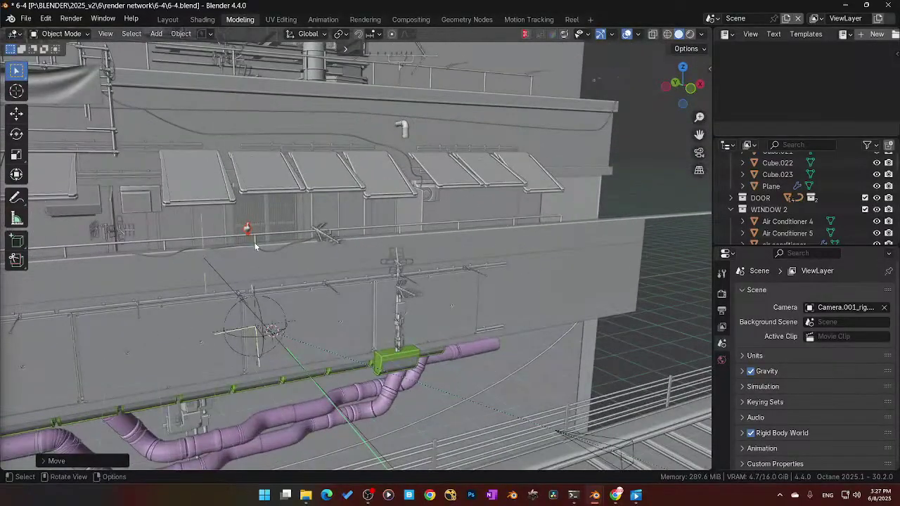
Step: Isolate the pigeon in local view and preview it with rendered shading
key("KP_Decimal")
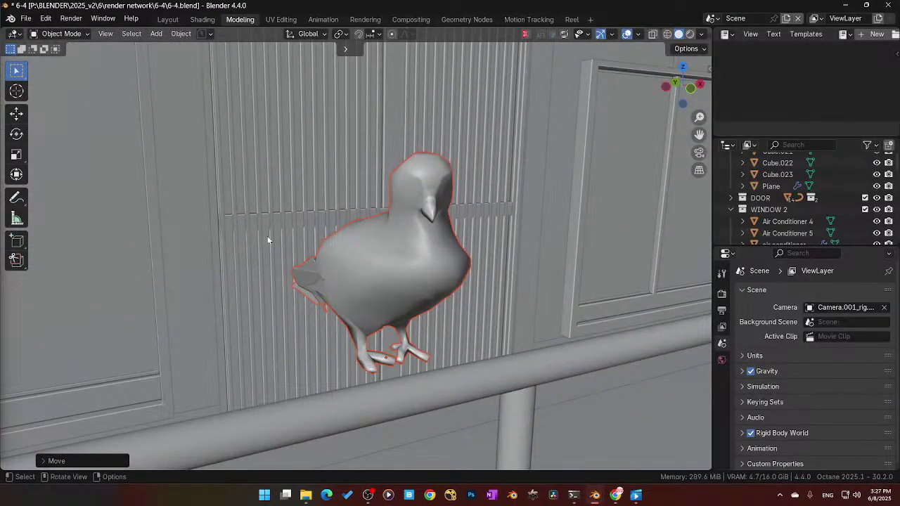
key("KP_Divide")
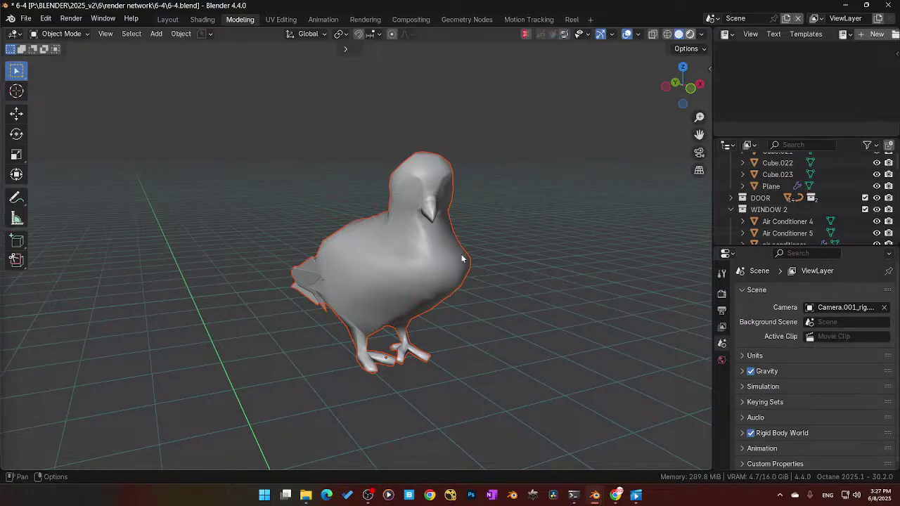
key("shift+z")
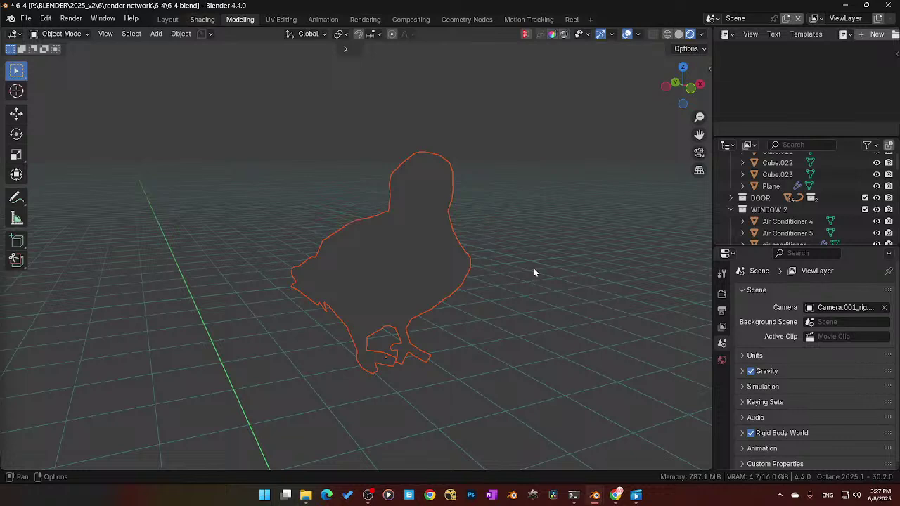
Step: Switch to the Shading workspace, select the pigeon on the railing and show its whole PIGEON node tree
key("ctrl+Page_Up")
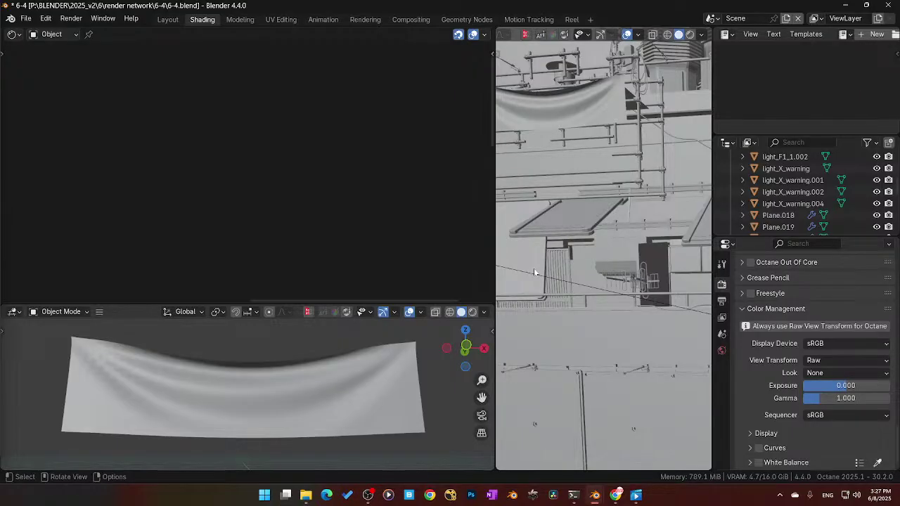
key("KP_Decimal")
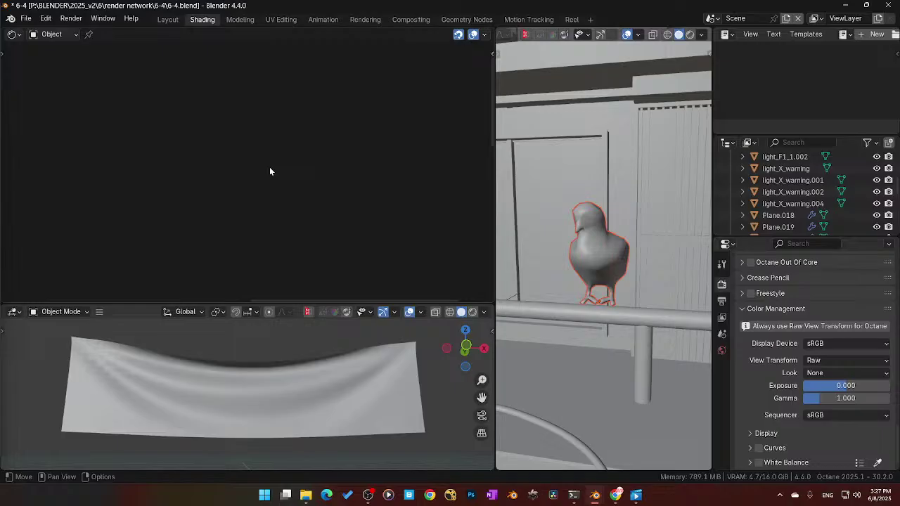
left_click(582, 261)
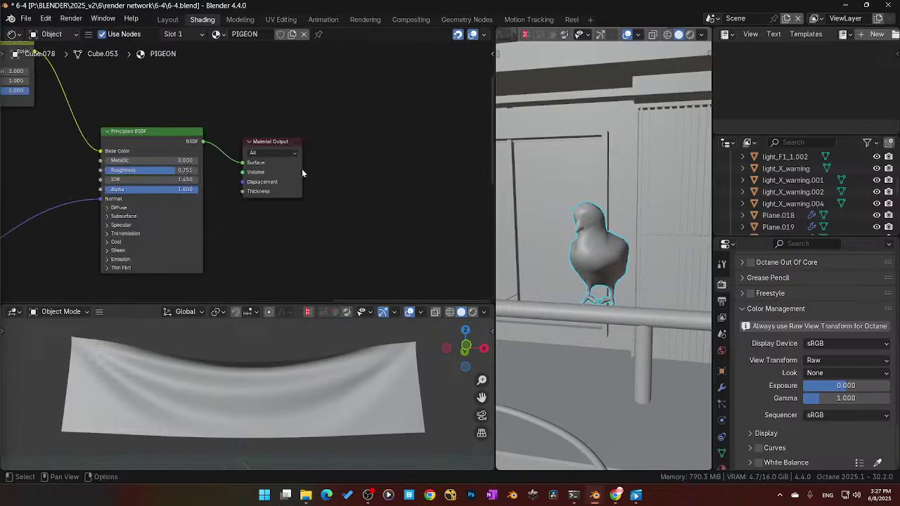
key("Home")
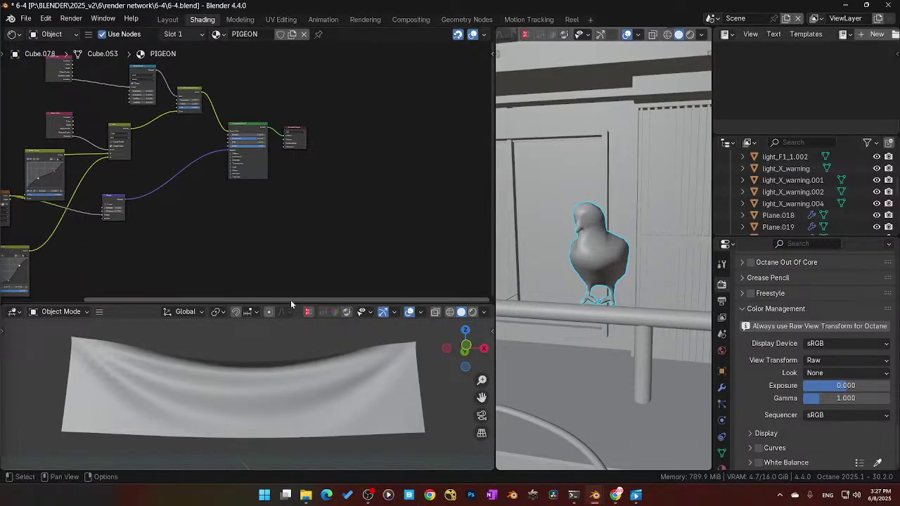
Step: Enlarge the shader editor and maximize it over the whole window to show the full PIGEON node tree
left_click_drag(290, 303, 279, 431)
scroll(265, 319, "up", 4)
middle_click_drag(267, 303, 297, 208)
scroll(362, 268, "down", 3)
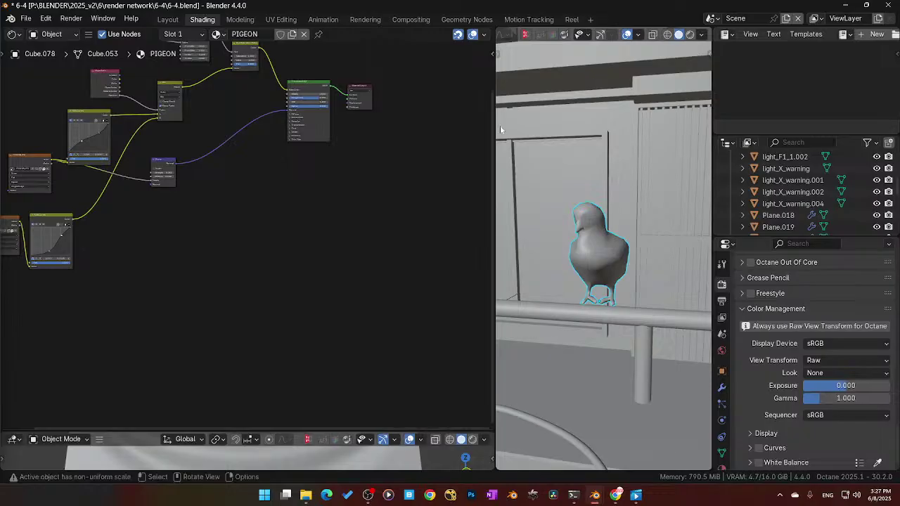
key("ctrl+space")
scroll(321, 269, "down", 2)
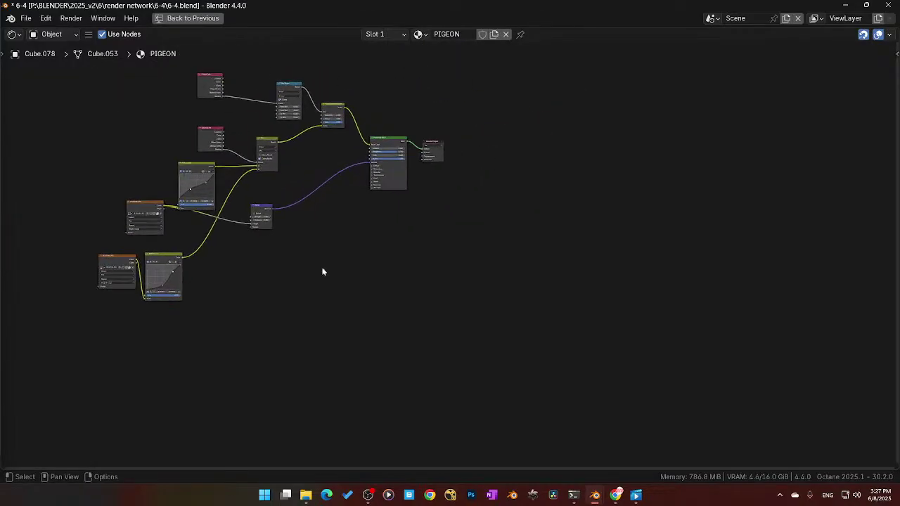
Step: Add an Octane Universal material node just below the Material Output
scroll(380, 227, "up", 3)
middle_click_drag(380, 227, 448, 318)
scroll(448, 317, "up", 2)
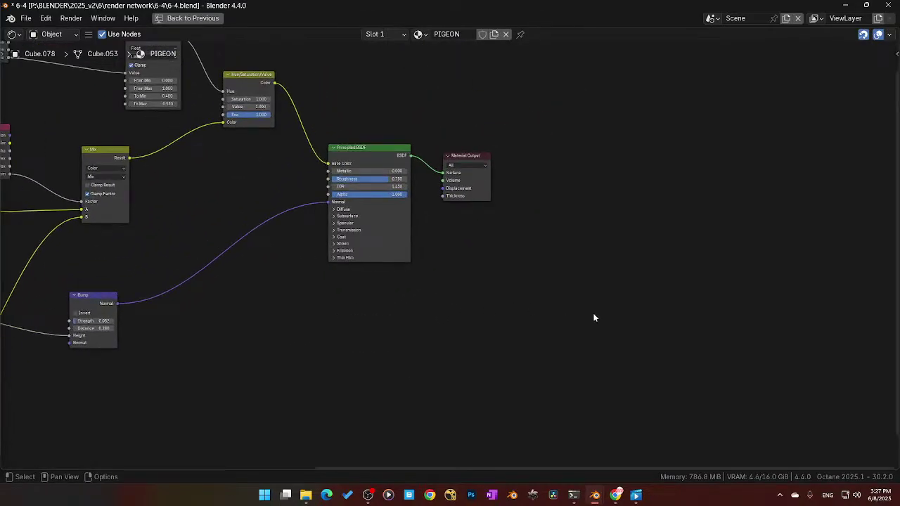
key("shift+a")
type("UN")
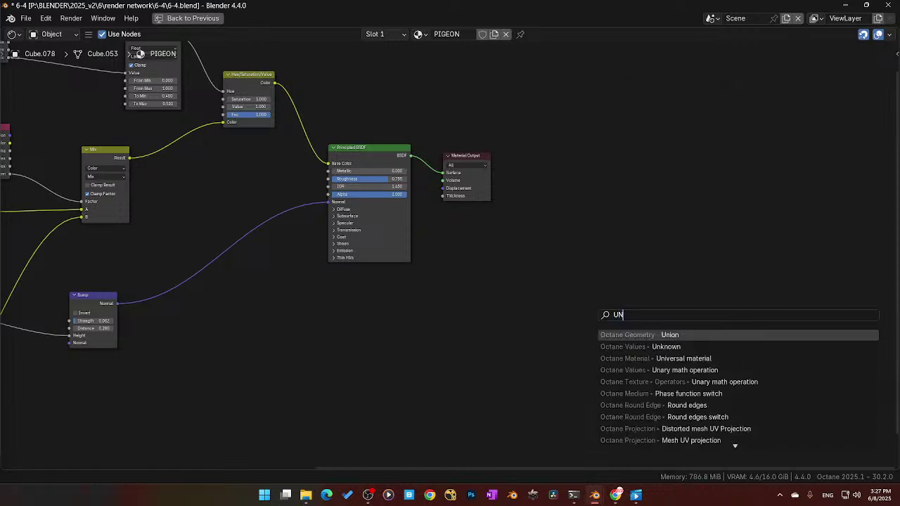
key("Down")
key("Down")
key("Return")
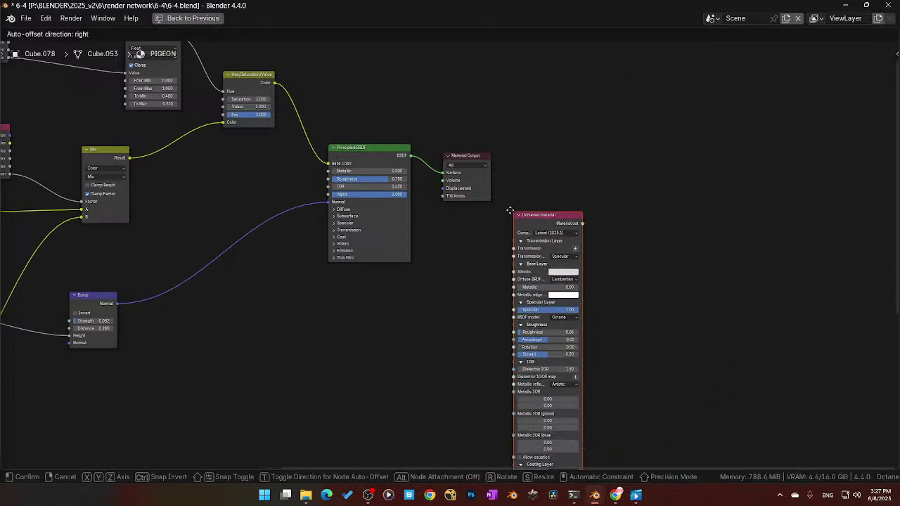
left_click(536, 191)
Step: Cut the Principled BSDF's link to the Material Output and connect the Universal material to the output's Surface input
right_click_drag(438, 136, 436, 186, "ctrl")
left_click_drag(482, 158, 718, 190)
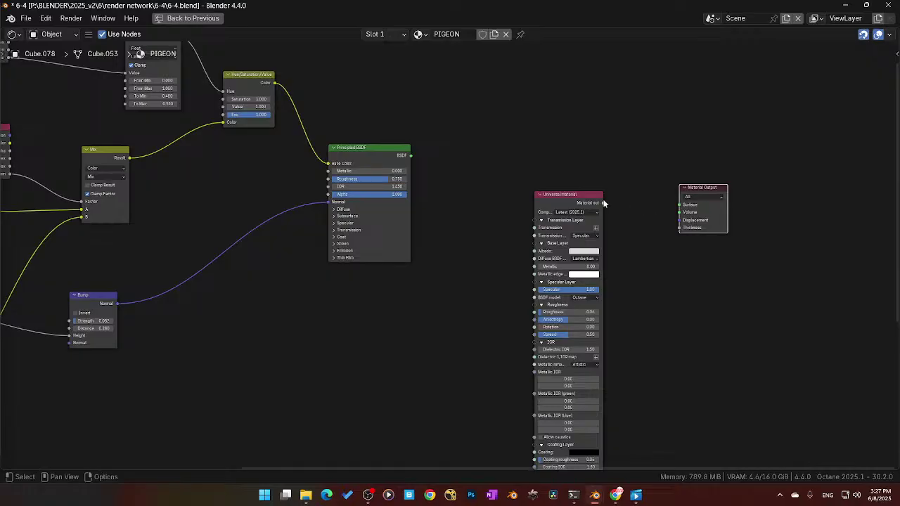
left_click_drag(602, 202, 681, 204)
middle_click_drag(435, 219, 494, 208)
middle_click_drag(470, 162, 520, 234)
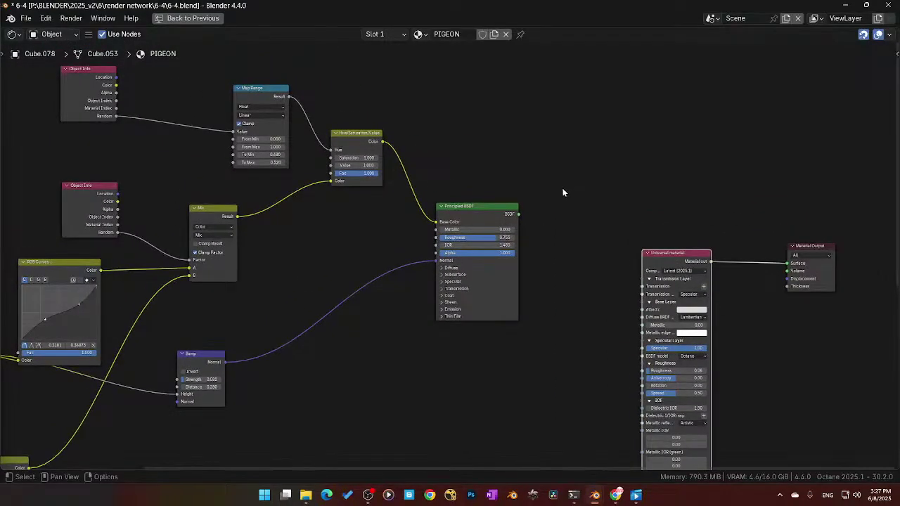
Step: Move the Universal material and Material Output nodes together to free space below the Principled BSDF
left_click_drag(463, 208, 448, 198)
middle_click_drag(538, 241, 713, 211)
middle_click_drag(580, 135, 380, 176)
left_click_drag(555, 153, 798, 329)
key("g")
left_click(766, 417)
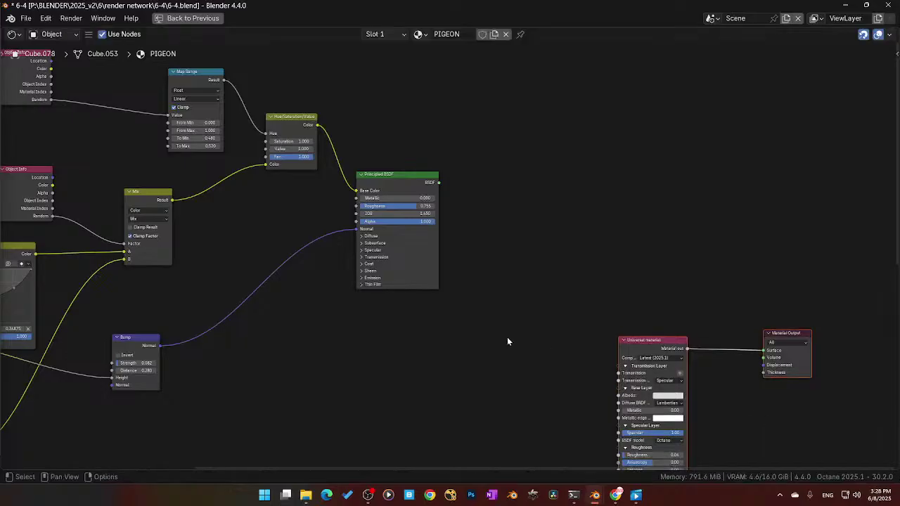
Step: Add an Octane Color correction node and connect its texture output to the Universal material's Albedo
middle_click_drag(507, 340, 419, 312)
key("shift+a")
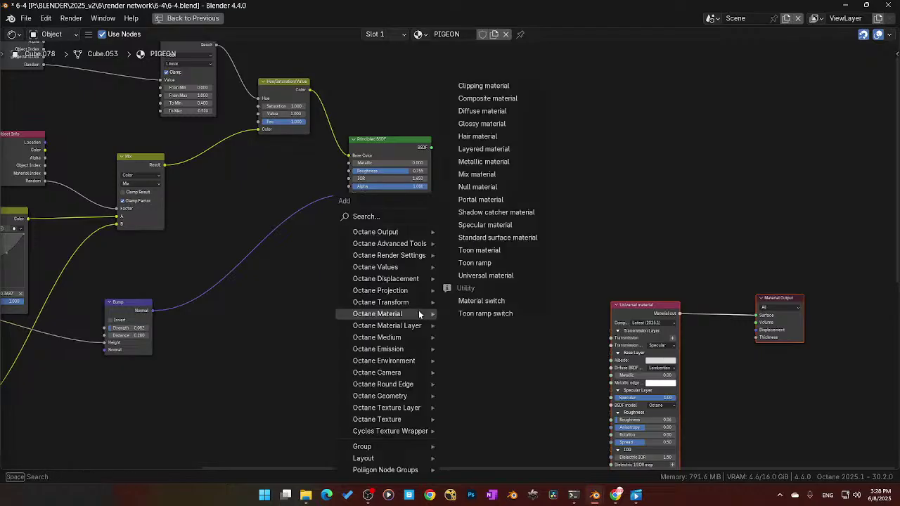
type("co")
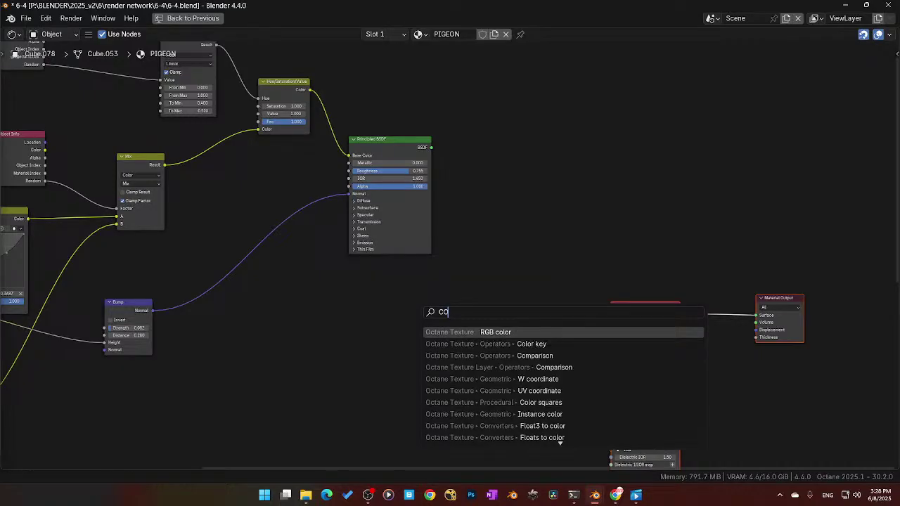
type("l")
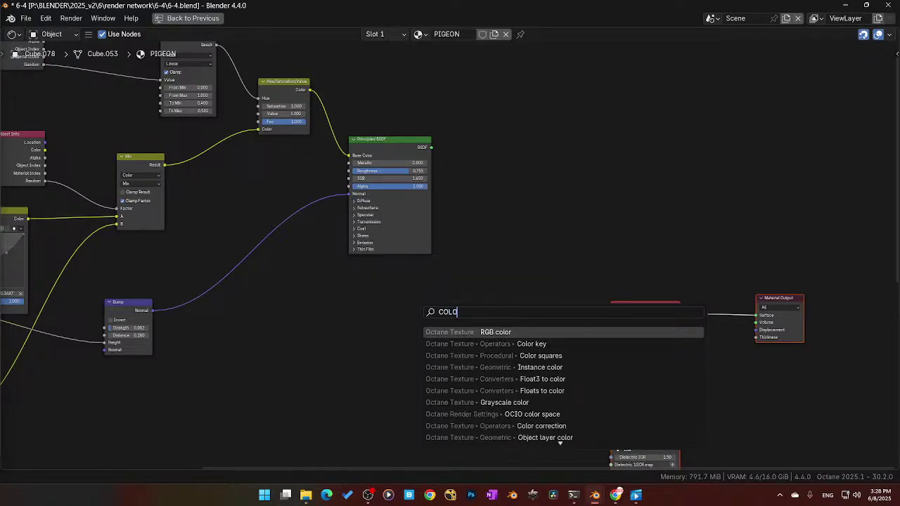
left_click(555, 426)
left_click(465, 280)
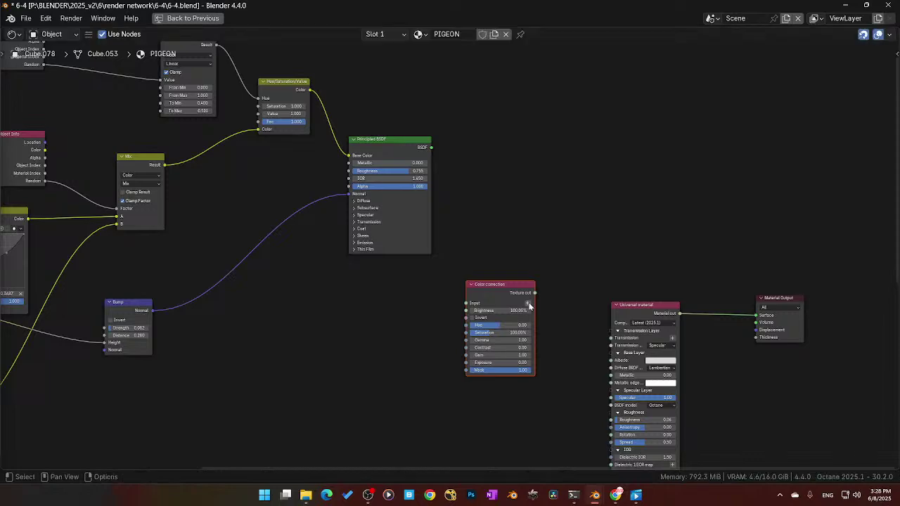
left_click_drag(532, 293, 611, 360)
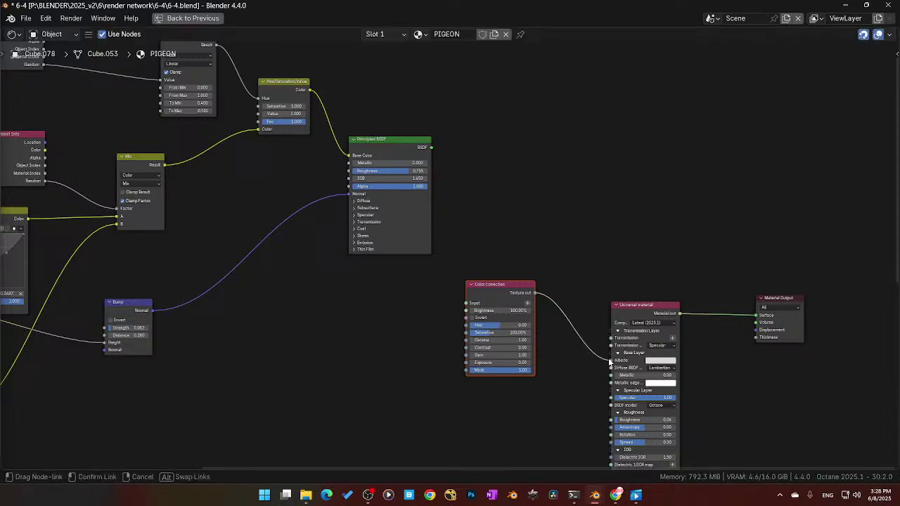
left_click_drag(494, 297, 530, 302)
Step: Move the Color correction, Universal material and Material Output nodes together further below the original node tree
middle_click_drag(407, 285, 422, 309)
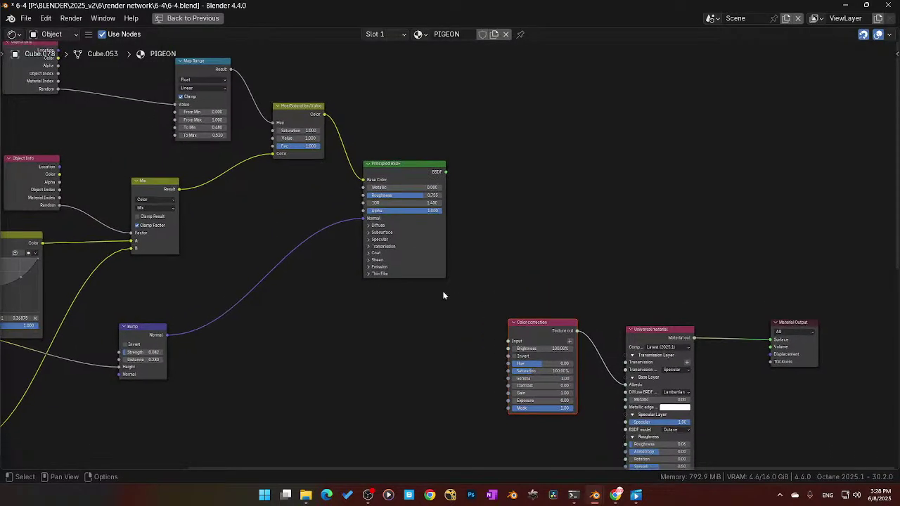
left_click_drag(516, 271, 825, 392)
key("g")
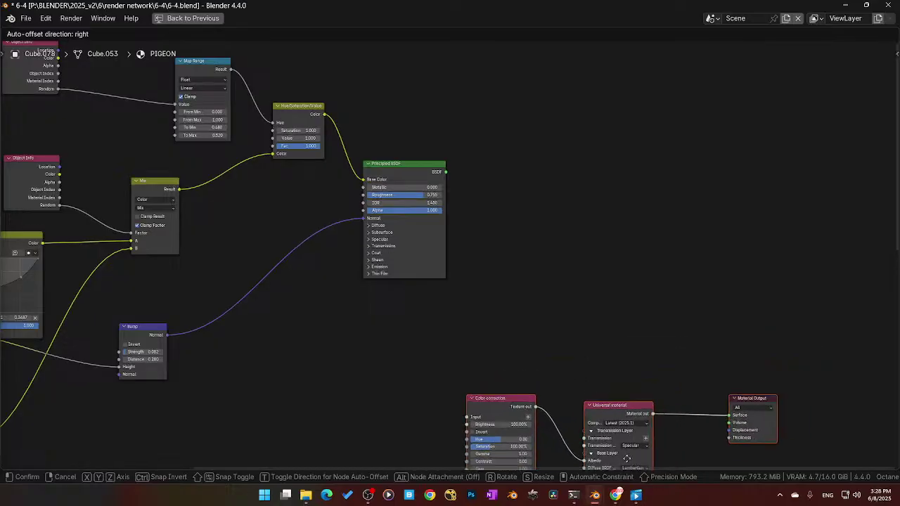
left_click(397, 454)
Step: Examine the original Cycles chain from the image textures through Mix, Map Range and Hue/Saturation/Value to the Principled BSDF
middle_click_drag(345, 147, 450, 305)
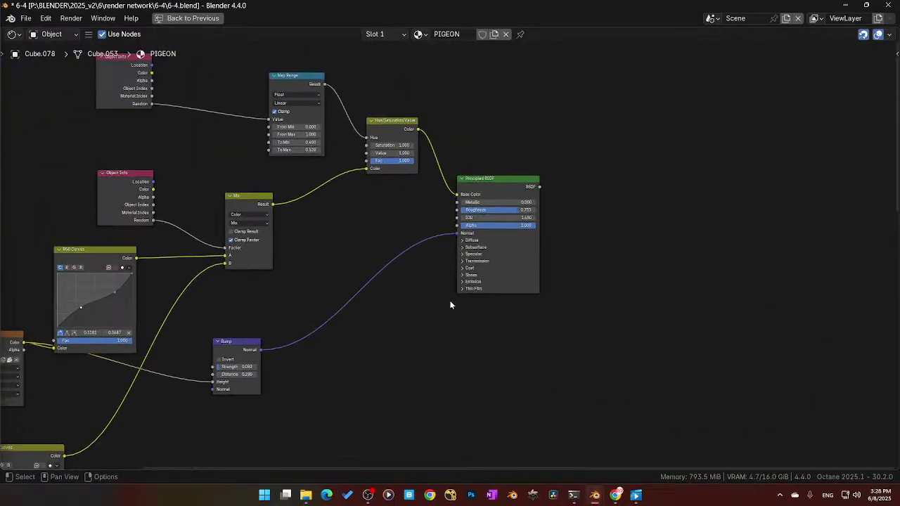
left_click(308, 86)
middle_click_drag(380, 293, 448, 325)
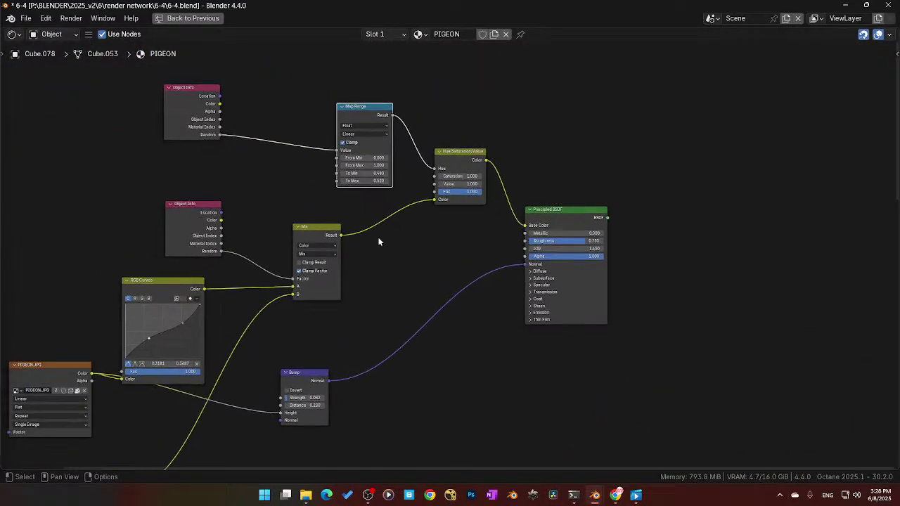
middle_click_drag(277, 166, 324, 175)
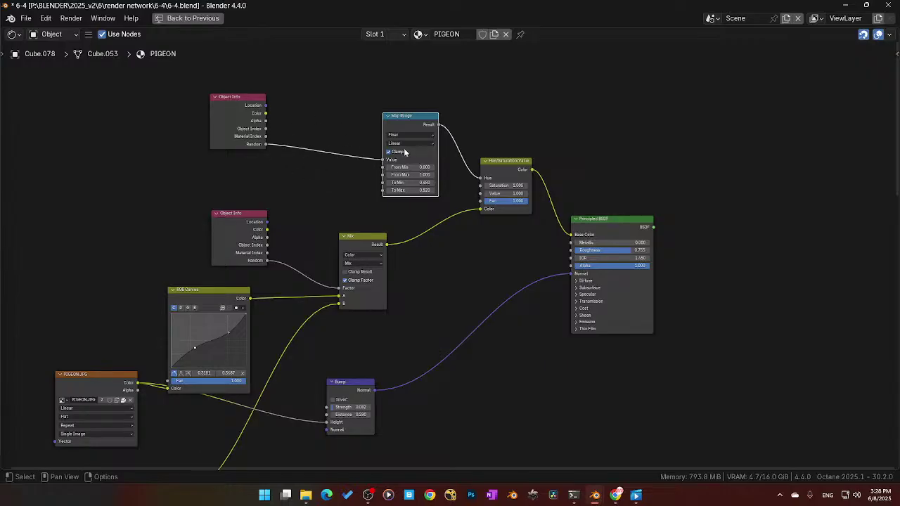
middle_click_drag(404, 301, 398, 259)
scroll(398, 259, "down", 3)
middle_click_drag(527, 442, 505, 392)
scroll(286, 270, "up", 3)
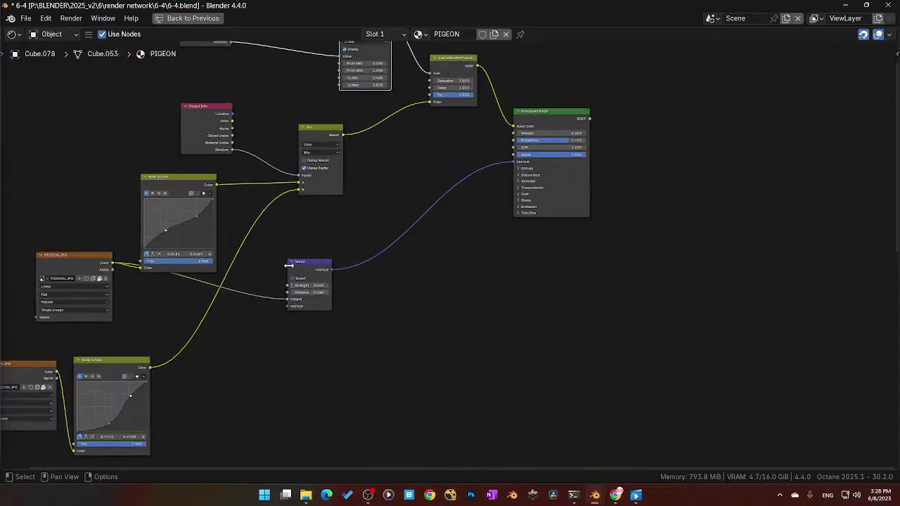
middle_click_drag(316, 226, 321, 300)
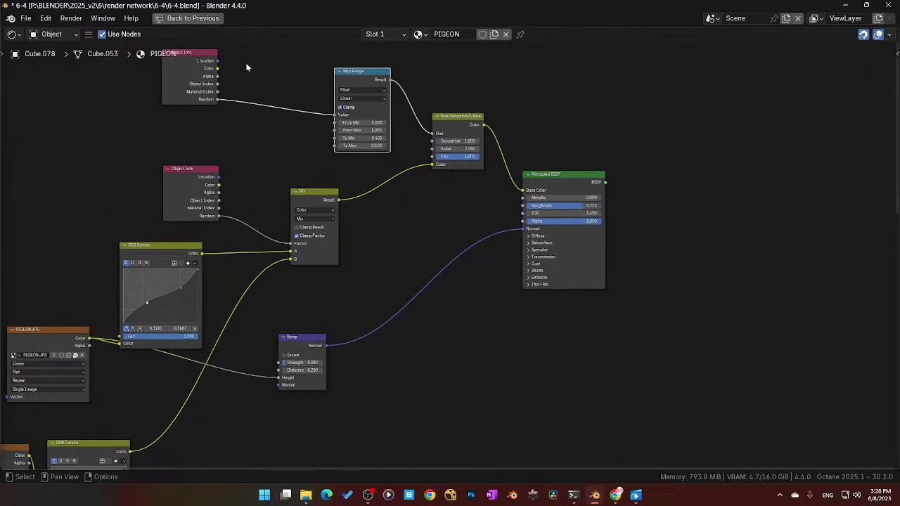
Step: Rearrange the Map Range, Hue/Saturation/Value and lower Object Info nodes more tidily
left_click_drag(348, 77, 253, 106)
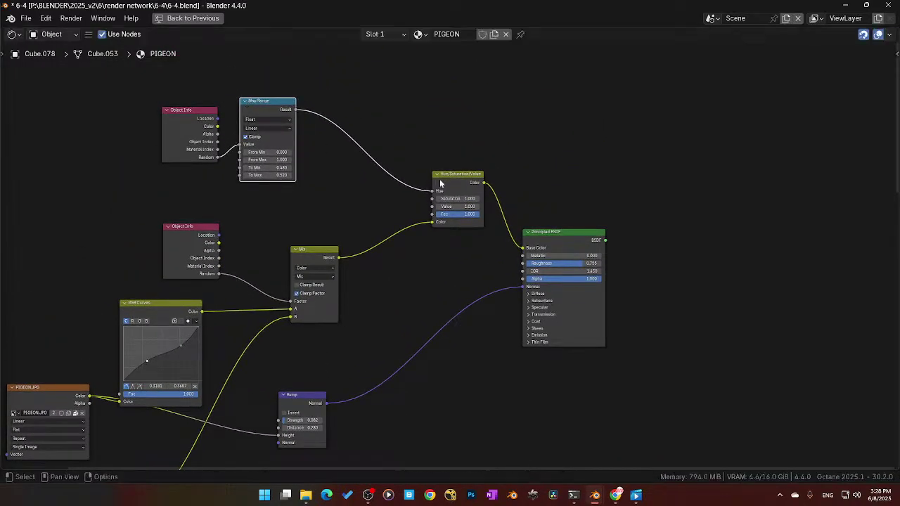
left_click_drag(448, 177, 400, 174)
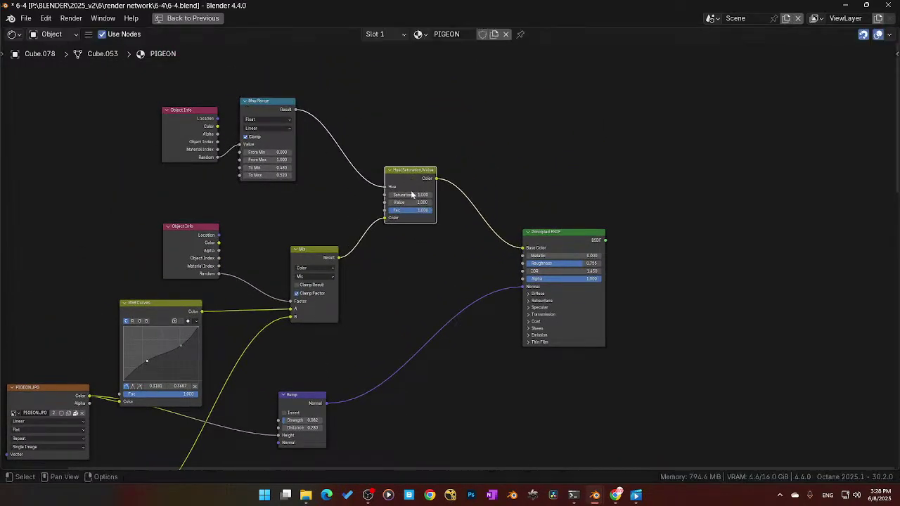
left_click(321, 254)
left_click_drag(194, 228, 180, 206)
Step: Copy the image name PIGEON.JPG from the upper image texture node
middle_click_drag(365, 327, 341, 220)
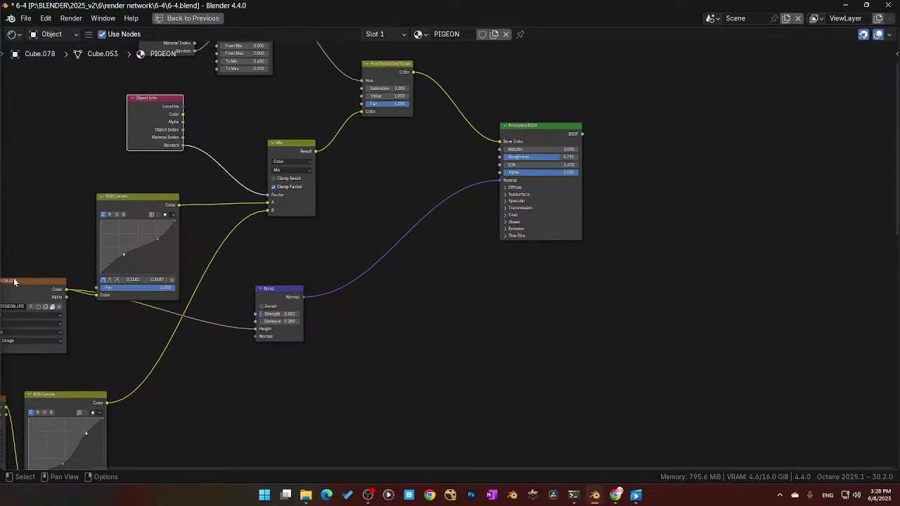
left_click(14, 281)
middle_click_drag(315, 390, 401, 335)
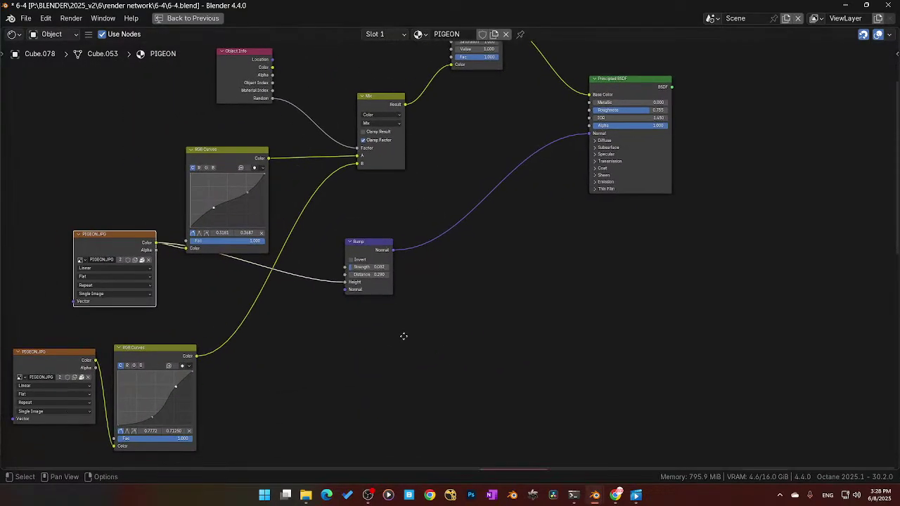
left_click(105, 260)
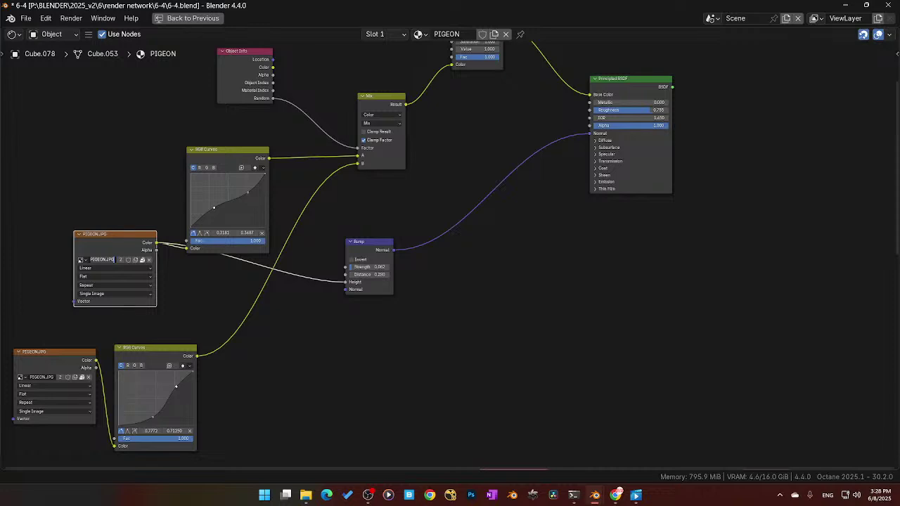
left_click(552, 359)
Step: Nudge the Mix node slightly and shift the upper RGB Curves node closer to the lower Object Info node
left_click_drag(377, 104, 374, 100)
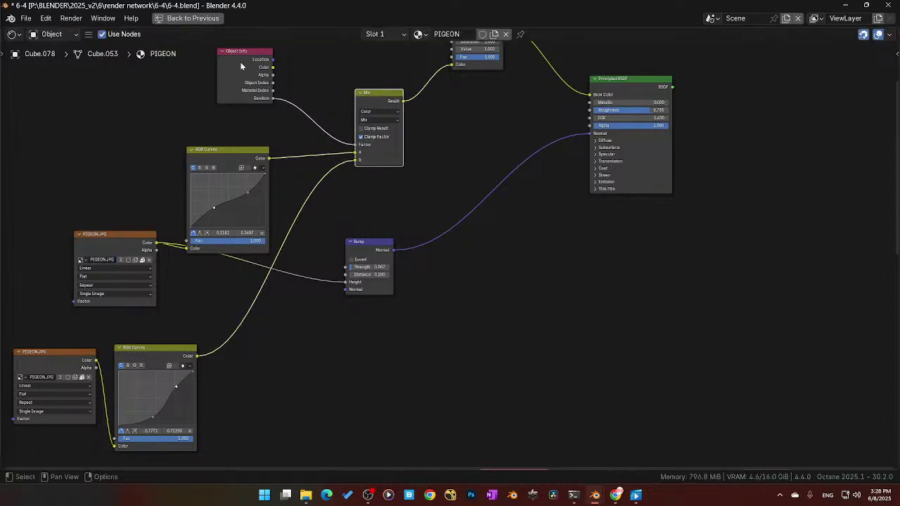
left_click(211, 154)
left_click_drag(211, 156, 220, 133)
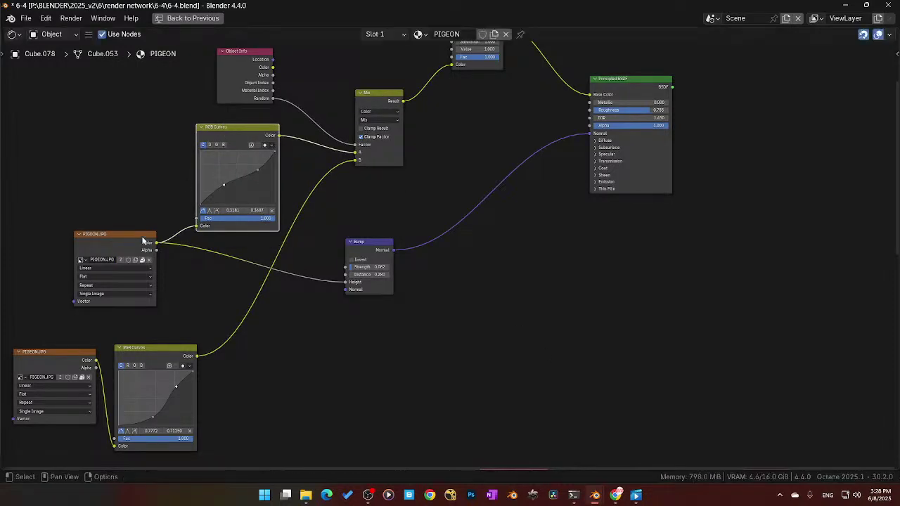
Step: Add an Octane RGB image node beside Color correction and connect its texture output to the Color correction's Input
middle_click_drag(489, 141, 494, 189)
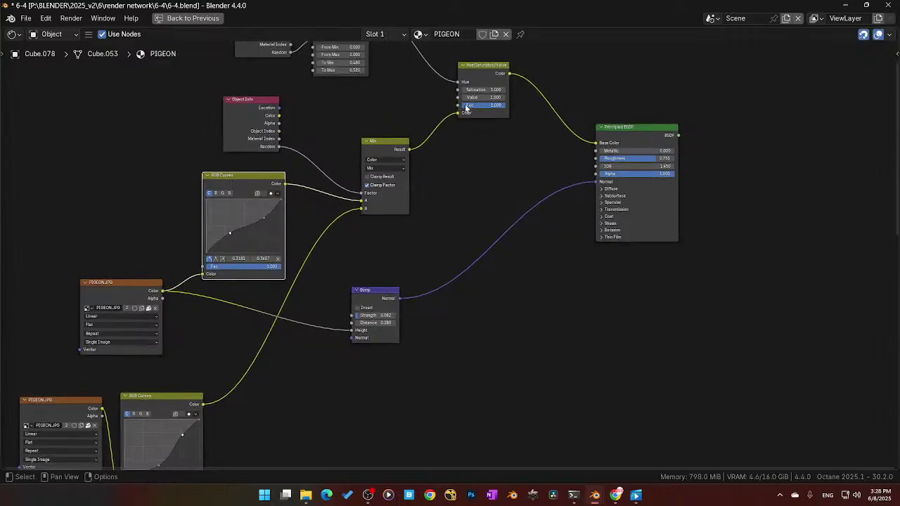
middle_click_drag(560, 333, 491, 190)
scroll(479, 255, "down", 4)
middle_click_drag(479, 256, 486, 212)
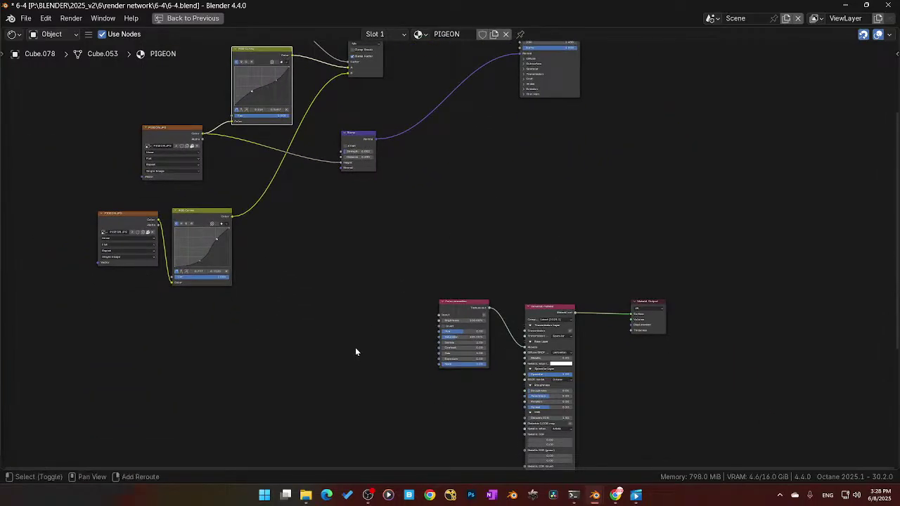
key("shift+a")
type("RGB")
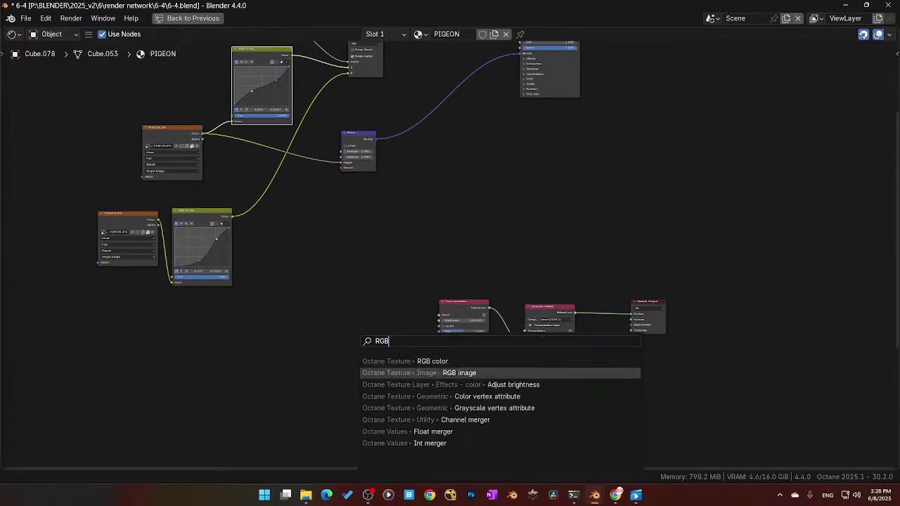
left_click(393, 373)
left_click(368, 329)
scroll(385, 344, "up", 1)
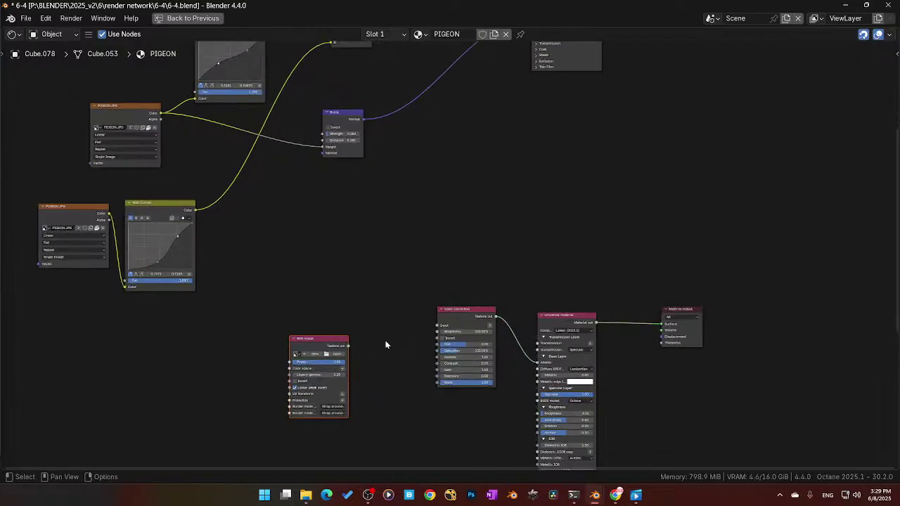
left_click_drag(331, 343, 349, 325)
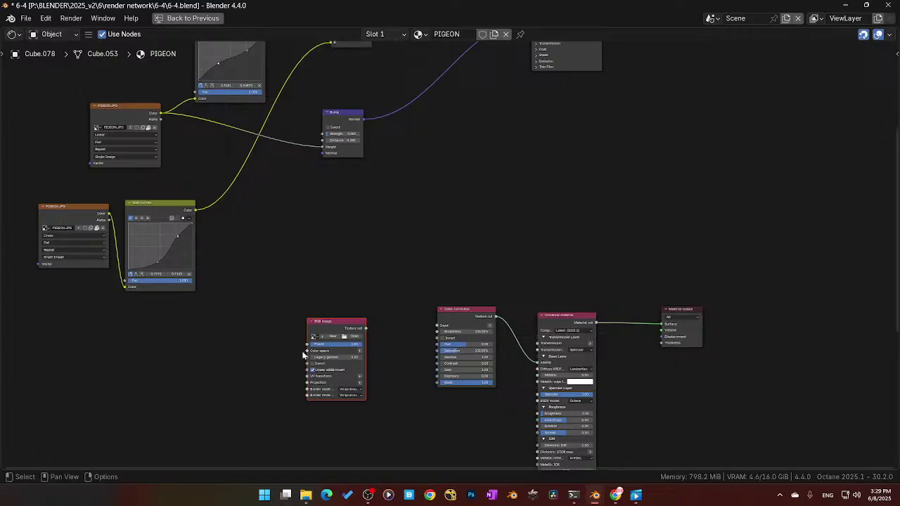
left_click_drag(366, 328, 430, 330)
left_click_drag(335, 323, 360, 324)
Step: Assign the PIGEON.JPG image to the RGB image node and nudge the node slightly away from Color correction
scroll(361, 325, "up", 2)
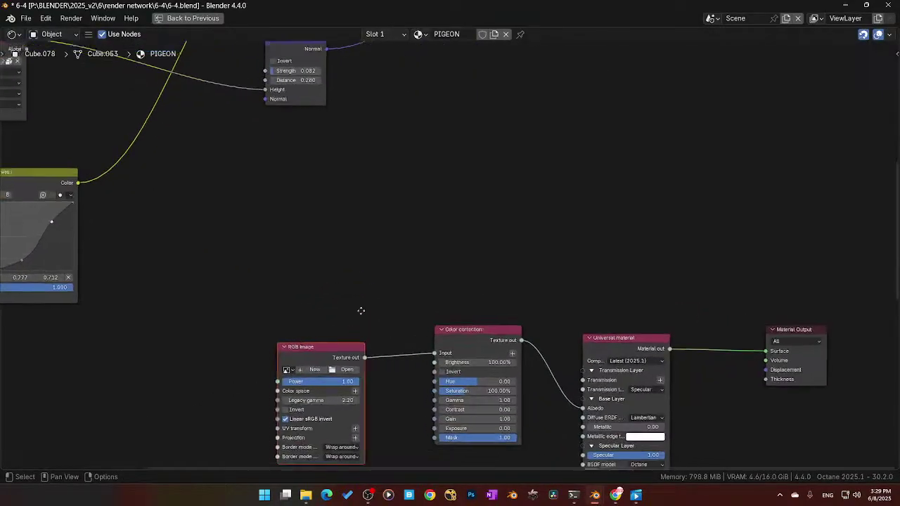
left_click(372, 294)
type("PIGEON.JPG")
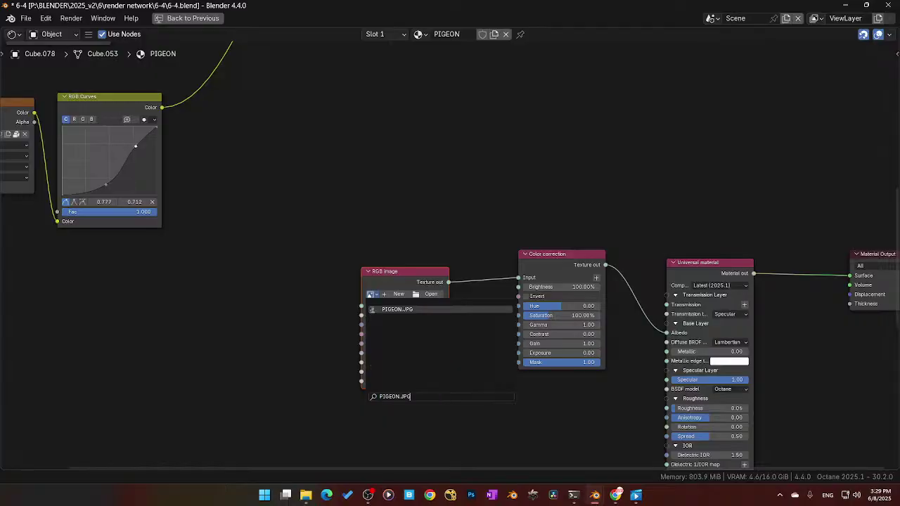
key("Return")
left_click_drag(412, 274, 404, 274)
scroll(480, 246, "down", 1)
scroll(481, 248, "down", 3)
scroll(355, 244, "up", 3)
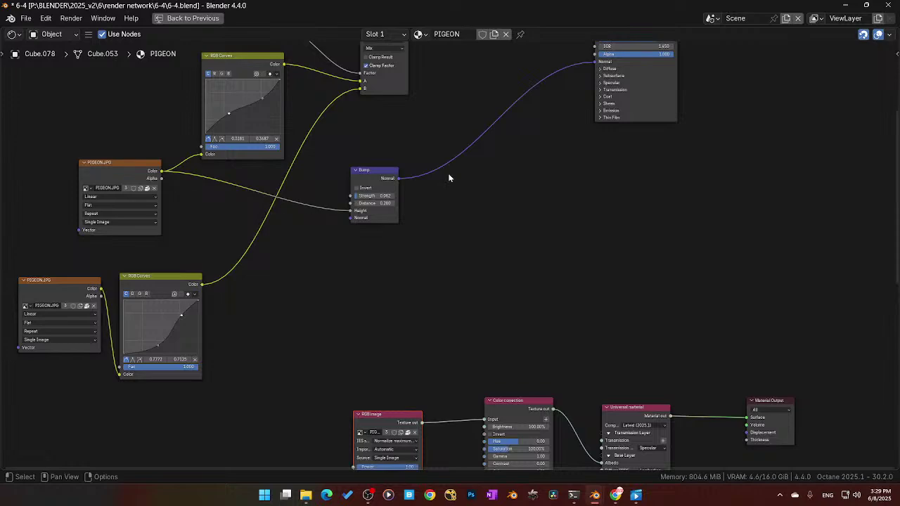
Step: Connect the RGB image node's texture output to the Universal material's Bump input
middle_click_drag(474, 314, 447, 194)
scroll(419, 249, "down", 3)
middle_click_drag(401, 352, 342, 245)
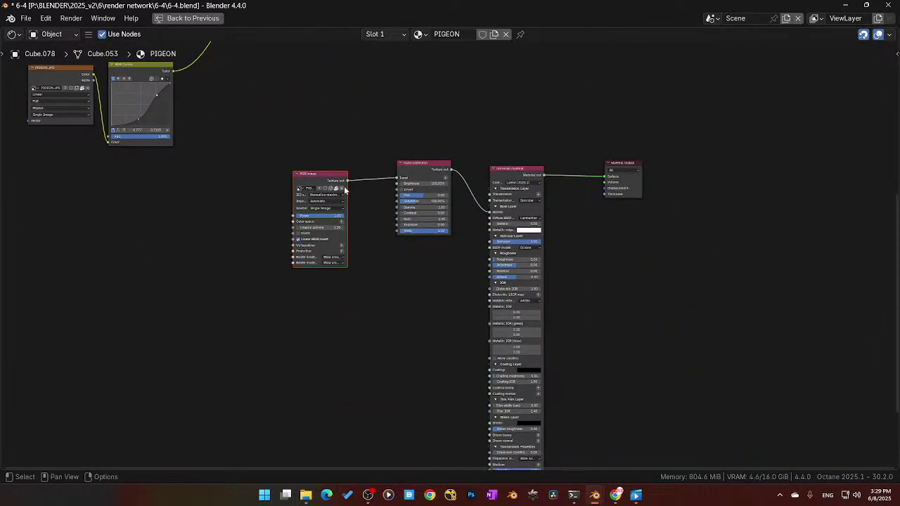
left_click_drag(348, 185, 410, 389)
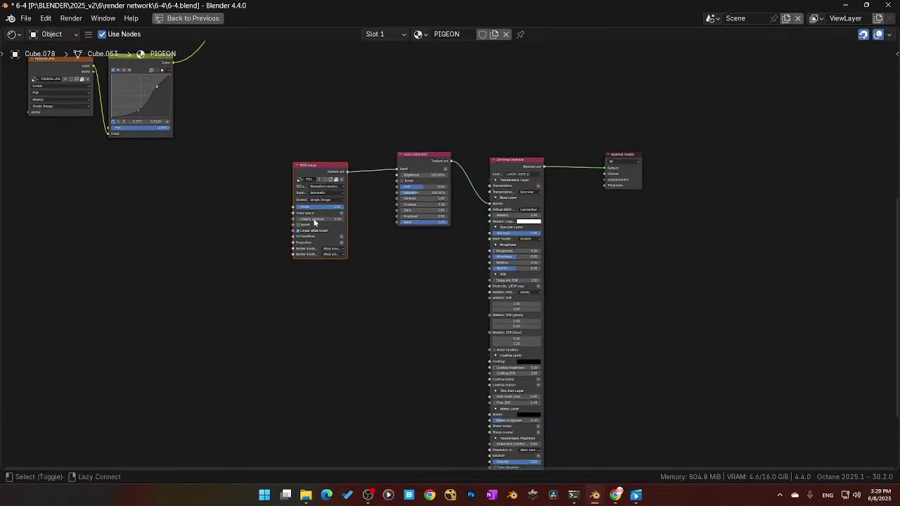
left_click_drag(346, 171, 506, 397)
scroll(425, 453, "down", 5)
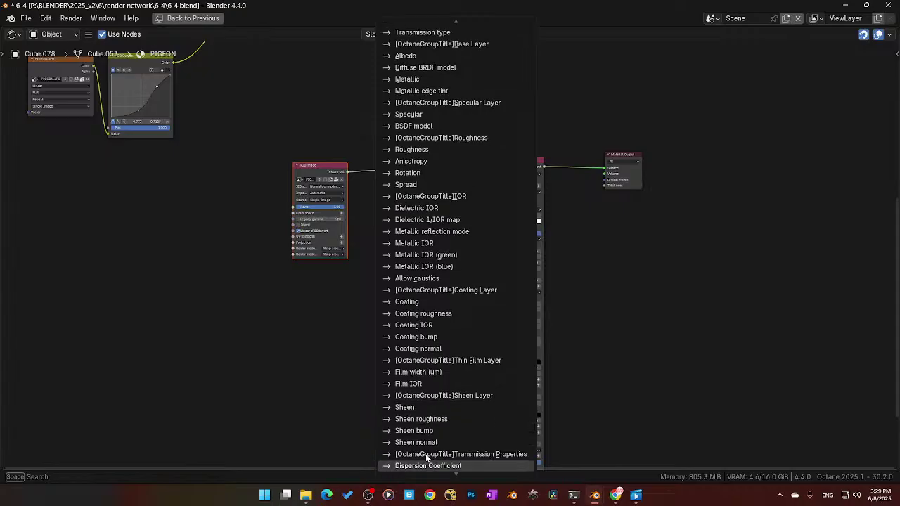
left_click(419, 464)
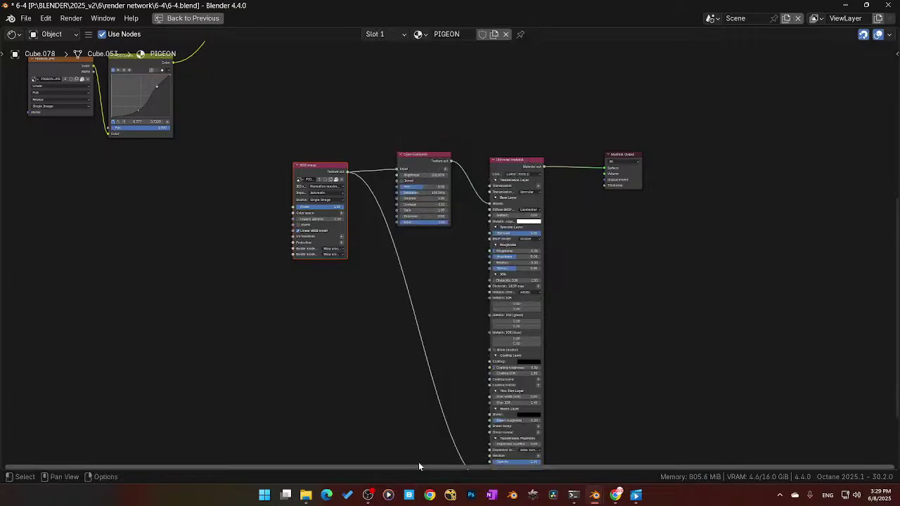
Step: Add a Gradient map node and insert it into the link between the RGB image and the Universal material's Bump input
middle_click_drag(385, 383, 334, 301)
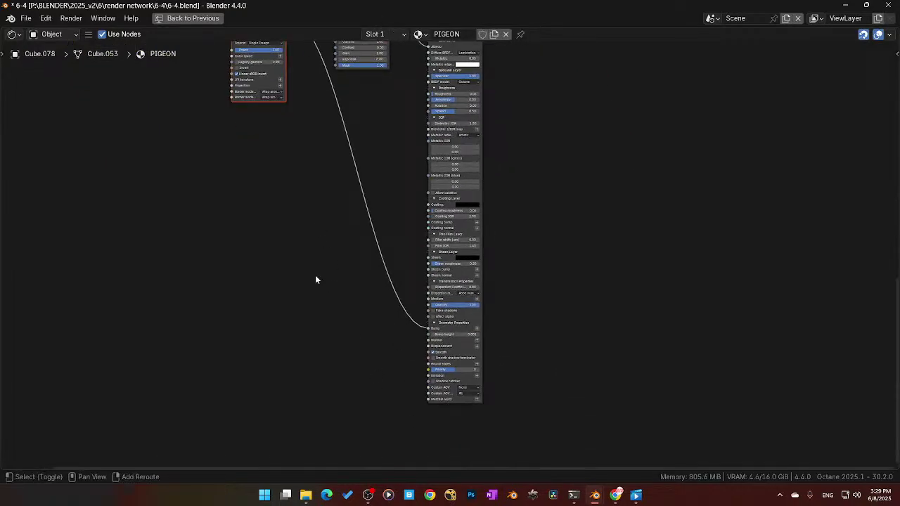
key("shift+a")
key("Escape")
key("q")
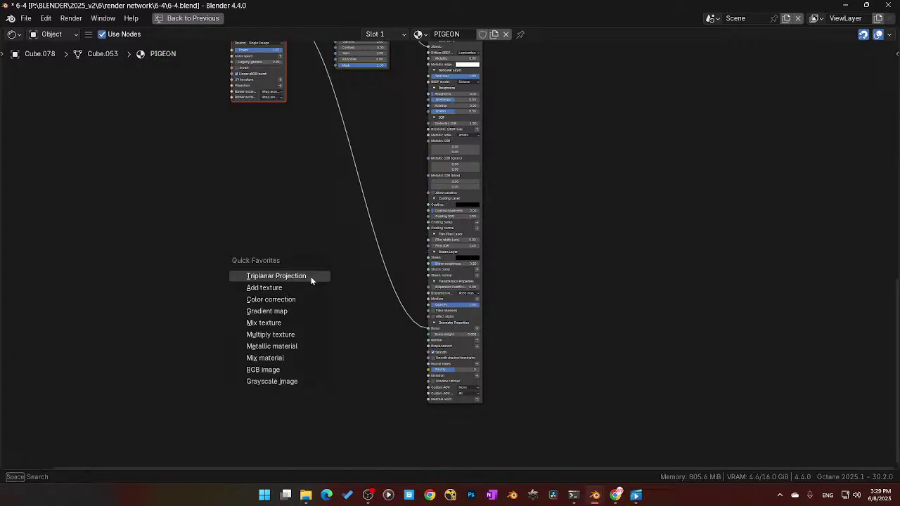
left_click(290, 311)
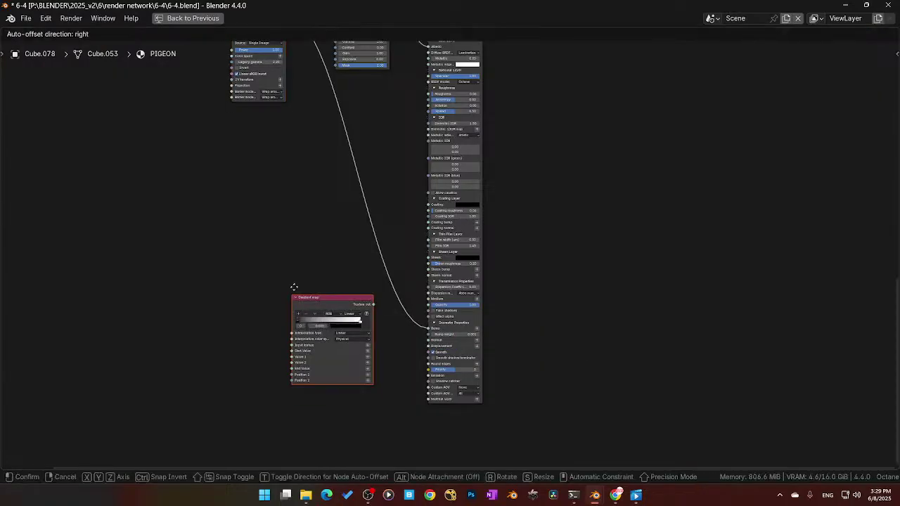
left_click(309, 215)
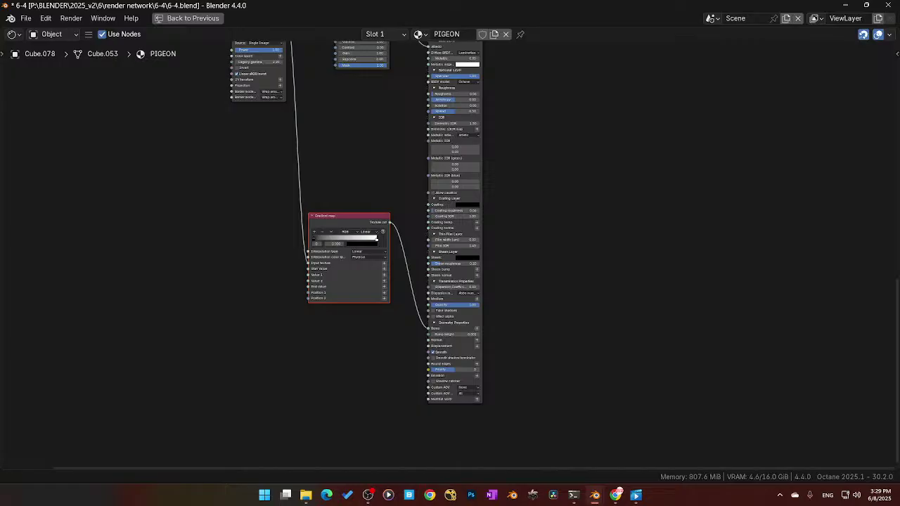
left_click(175, 332)
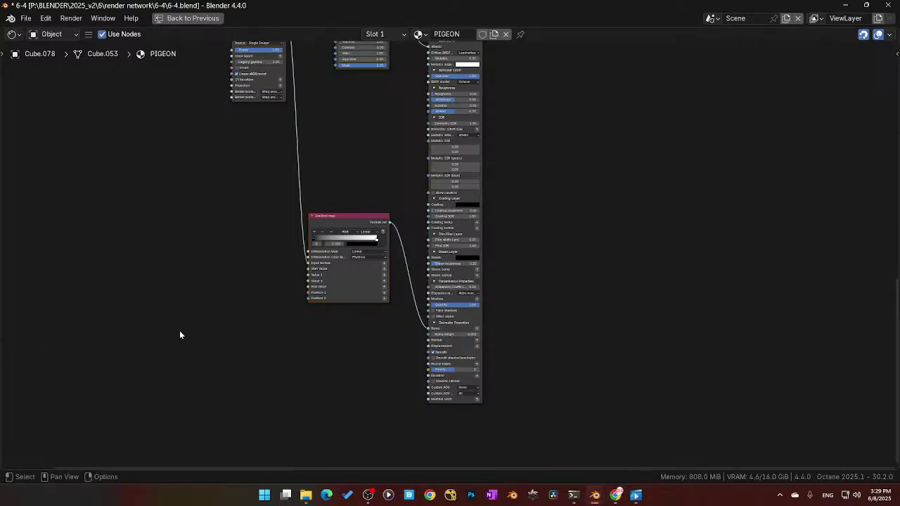
Step: Examine how the original PIGEON.JPG textures and RGB Curves feed the Mix node, and compare this with the Octane nodes
scroll(197, 329, "down", 4)
middle_click_drag(240, 325, 290, 381)
scroll(299, 281, "up", 3)
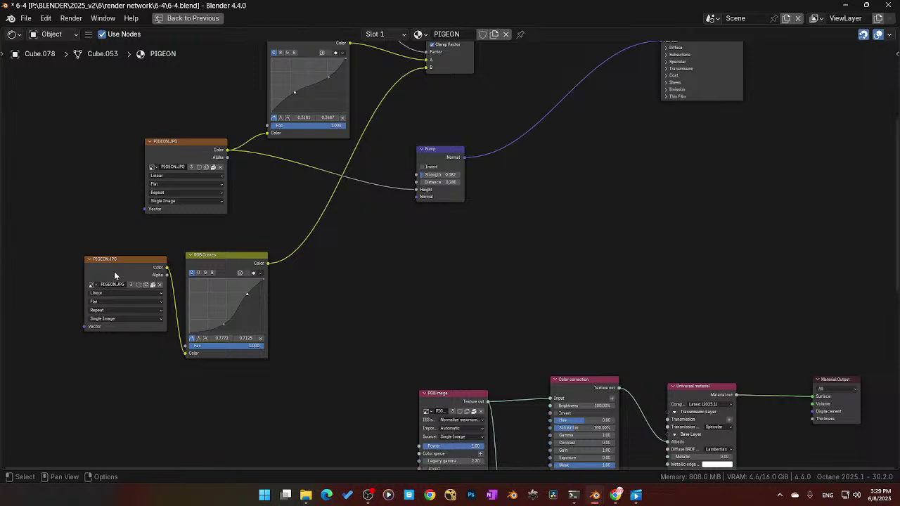
middle_click_drag(372, 122, 319, 224)
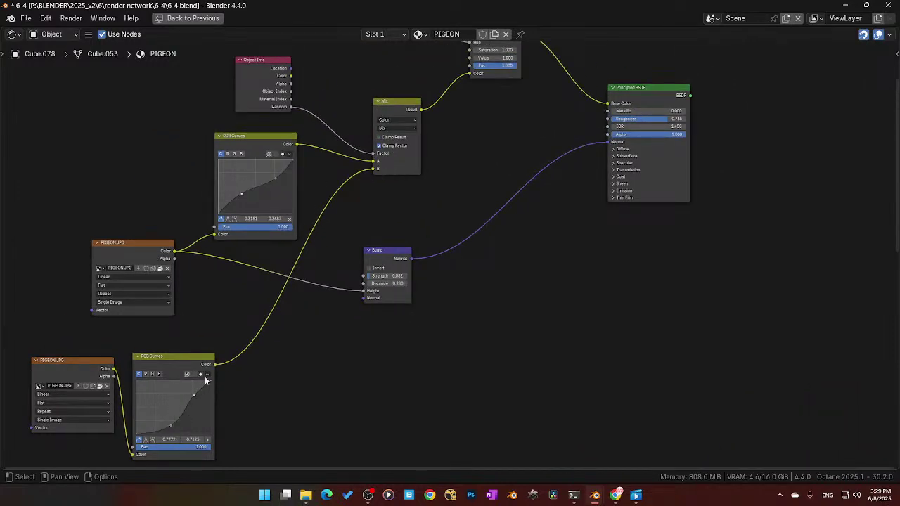
left_click(410, 103)
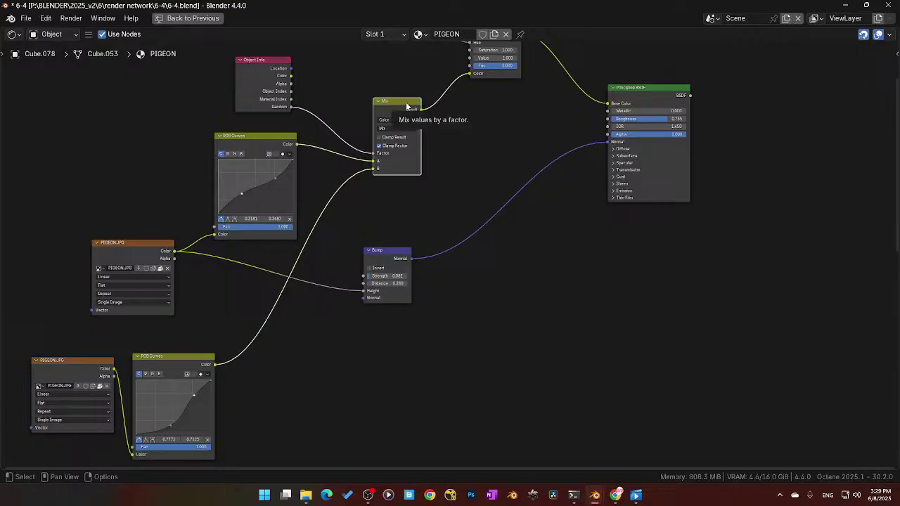
scroll(365, 281, "down", 4)
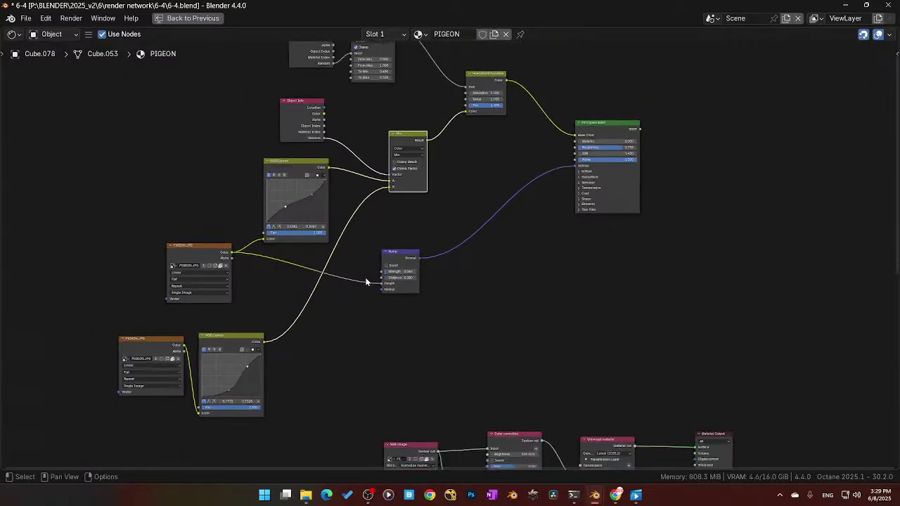
middle_click_drag(382, 283, 350, 180)
scroll(331, 314, "down", 3)
middle_click_drag(371, 391, 337, 248)
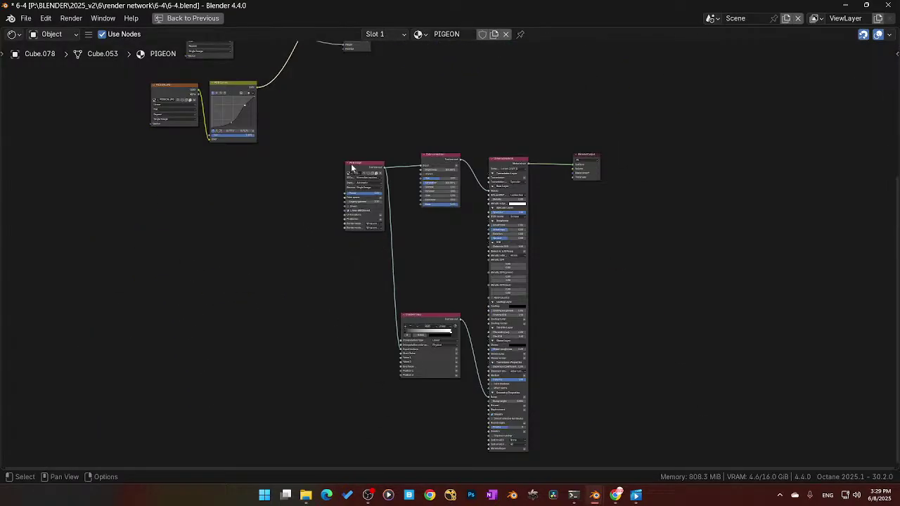
Step: Shift the RGB image node away from Color correction and add an Octane CyclesMixColorNode Wrapper beneath it
left_click_drag(353, 166, 277, 222)
middle_click_drag(343, 253, 343, 355)
middle_click_drag(358, 201, 349, 315)
key("shift+a")
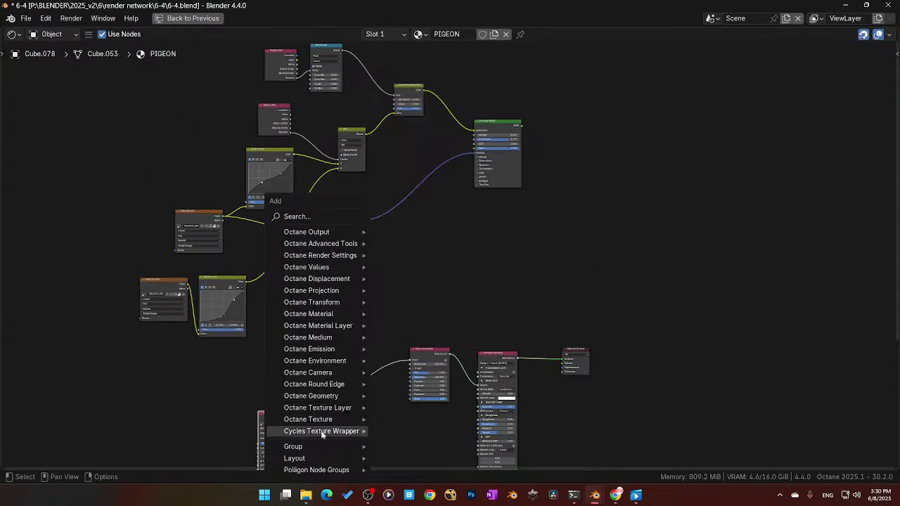
mouse_move(321, 431)
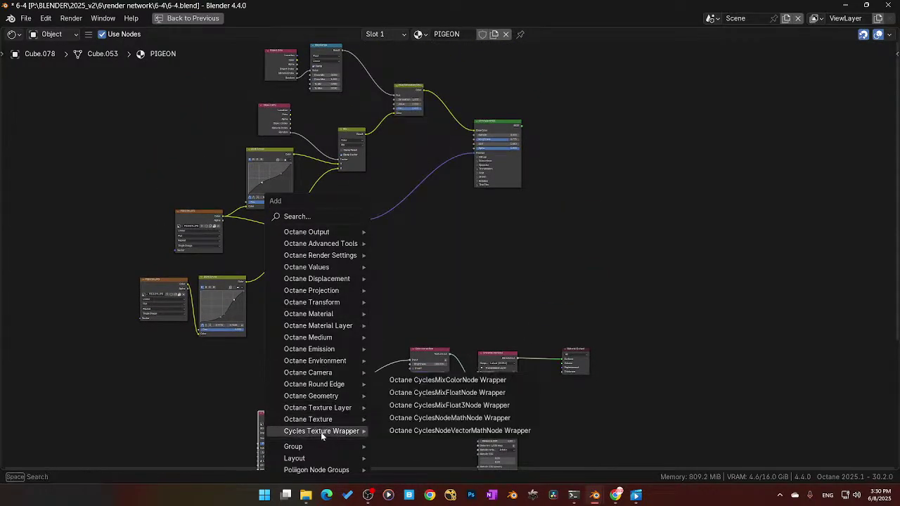
left_click(413, 381)
left_click(428, 445)
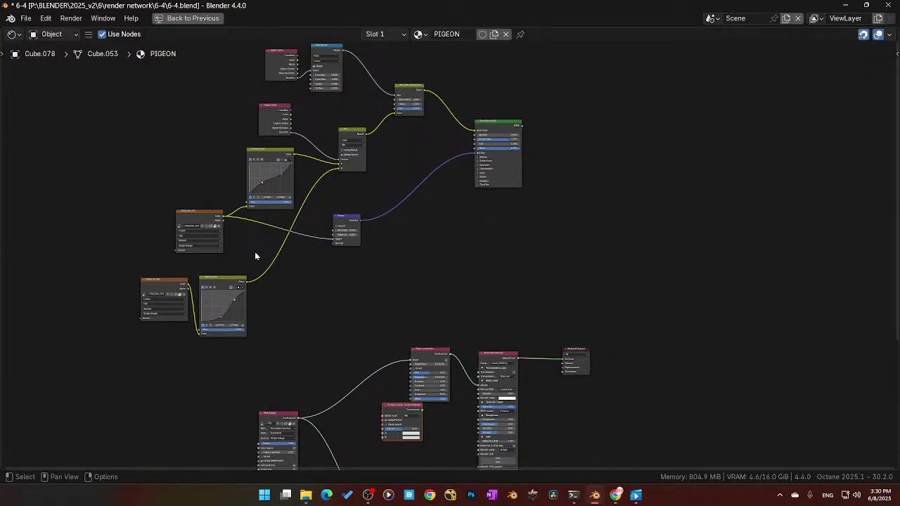
middle_click_drag(326, 322, 332, 218)
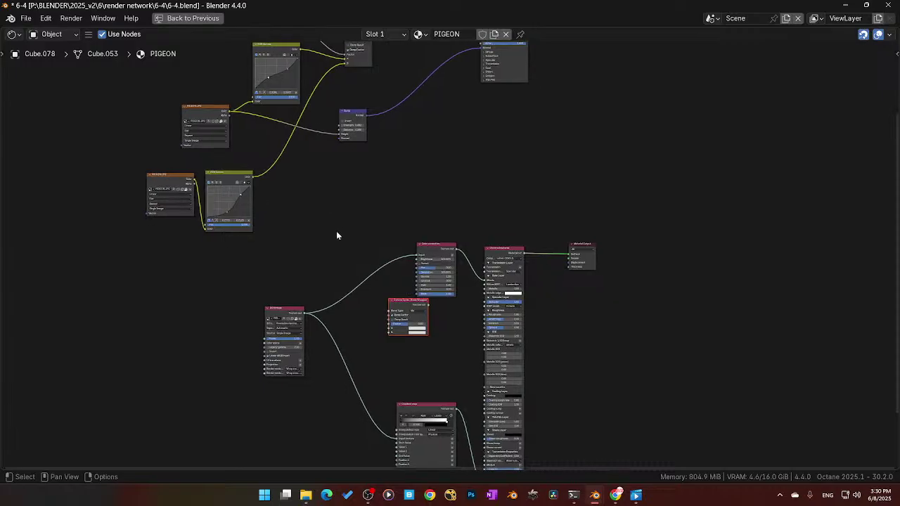
left_click_drag(394, 304, 283, 430)
Step: Duplicate the RGB image node beside the mix wrapper and connect the copy's texture output to the wrapper's B input
middle_click_drag(312, 420, 373, 272)
left_click(339, 161)
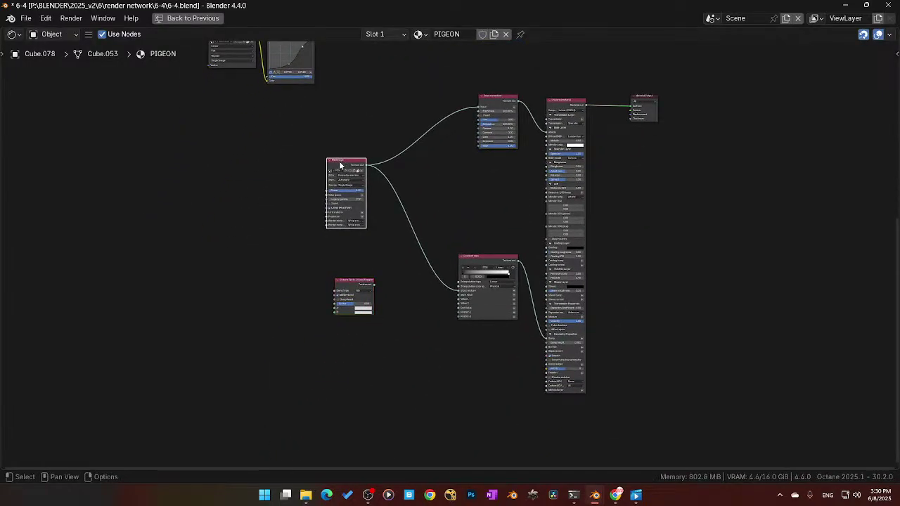
key("shift+d")
left_click(288, 320)
scroll(370, 361, "up", 3)
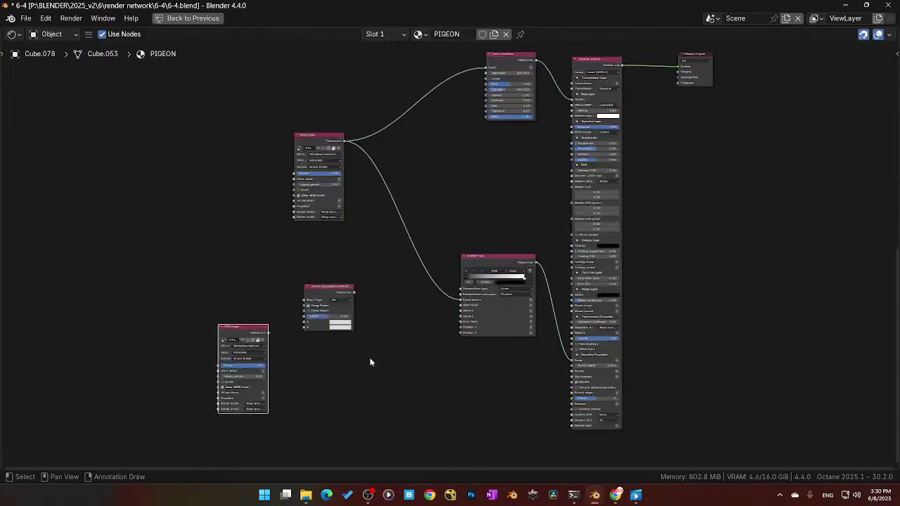
left_click_drag(203, 362, 250, 353)
Step: Duplicate the Color correction node and insert the copy between the lower RGB image and the mix wrapper's B input
middle_click_drag(389, 154, 356, 295)
middle_click_drag(445, 116, 440, 184)
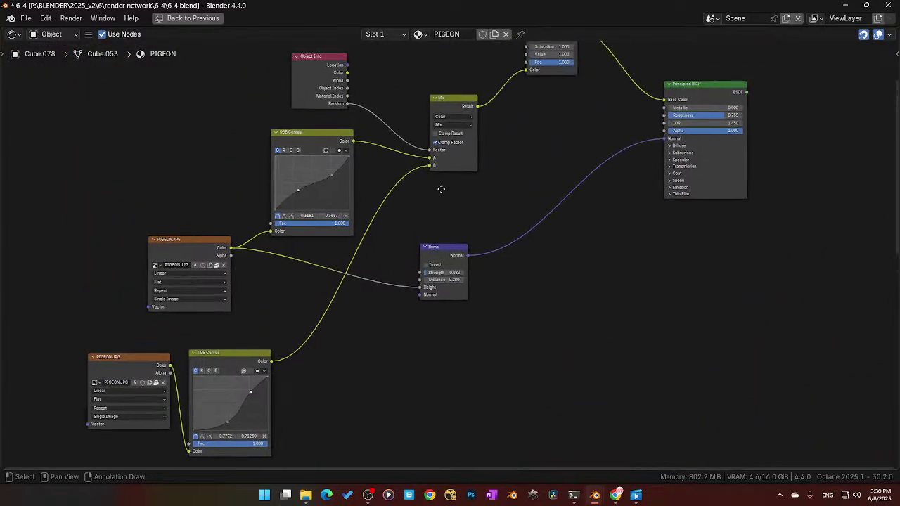
middle_click_drag(358, 368, 296, 93)
middle_click_drag(315, 214, 311, 73)
left_click(513, 76)
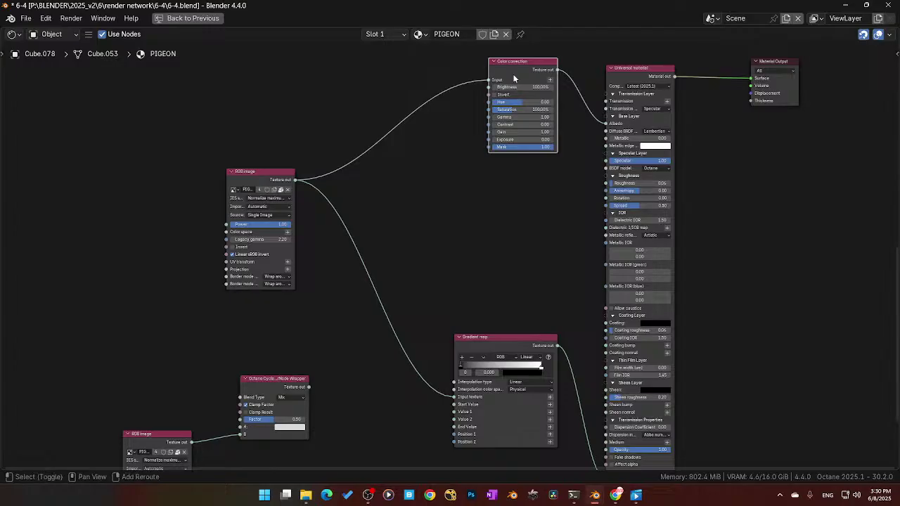
key("shift+d")
left_click(233, 430)
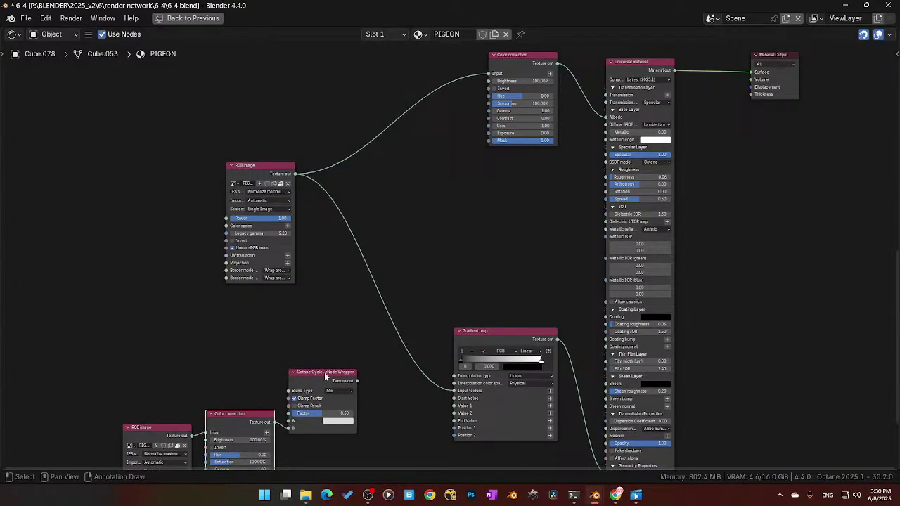
Step: Nudge the lower RGB image away from its Color correction and the upper PIGEON.JPG texture node away from the upper RGB Curves
left_click_drag(141, 437, 127, 430)
middle_click_drag(267, 291, 266, 317)
scroll(313, 72, "down", 4)
middle_click_drag(294, 173, 255, 358)
middle_click_drag(276, 254, 263, 301)
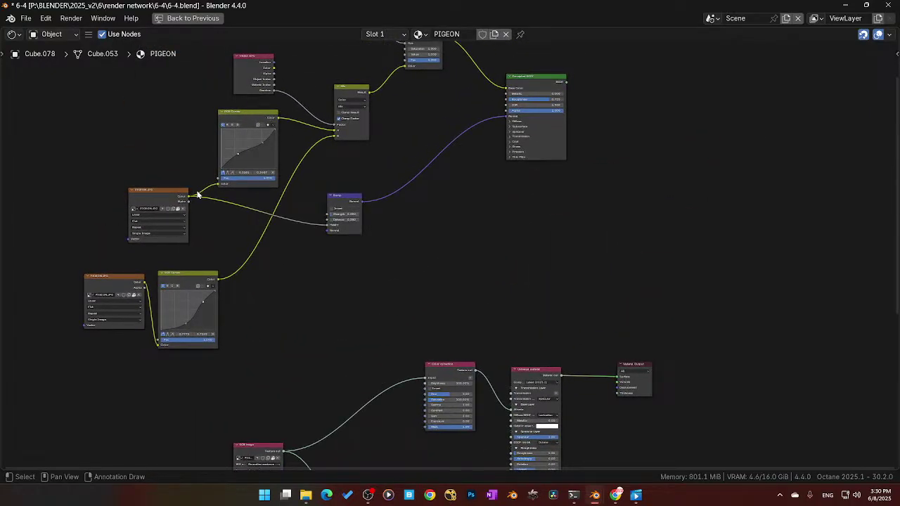
left_click_drag(181, 191, 164, 178)
Step: Move the mix wrapper above the Gradient map and connect the upper RGB image's texture output to its A input
middle_click_drag(317, 346, 274, 193)
middle_click_drag(386, 350, 433, 267)
left_click(321, 344)
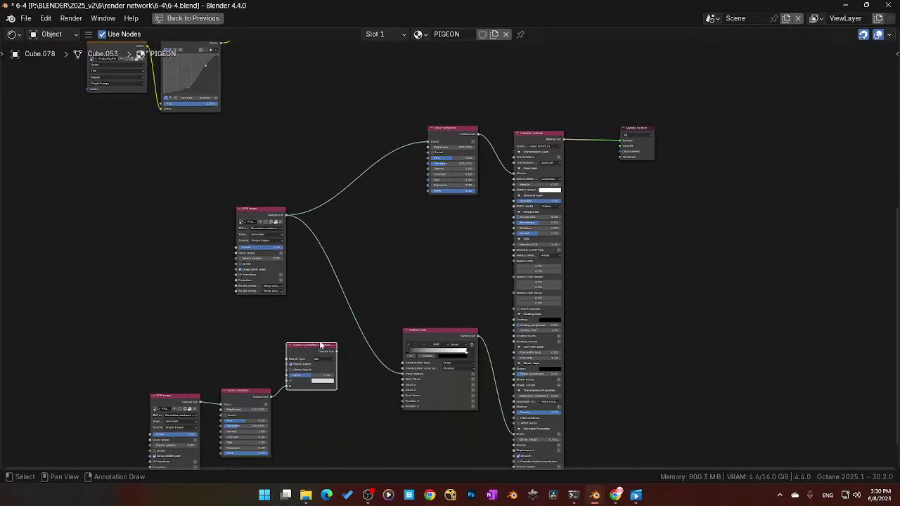
left_click_drag(321, 345, 402, 256)
left_click_drag(287, 215, 290, 220)
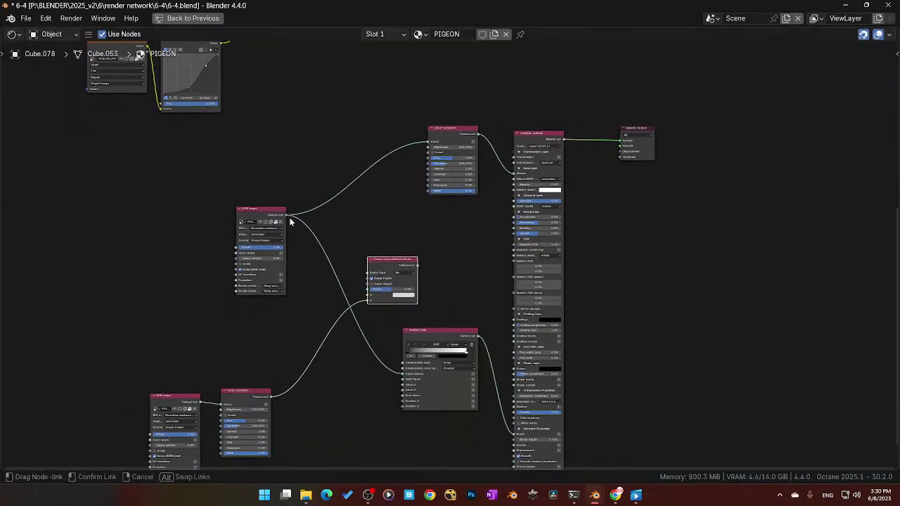
left_click_drag(316, 273, 369, 288)
Step: Insert another Color correction copy between the upper RGB image and the mix wrapper's A input, and spread these nodes apart
middle_click_drag(291, 69, 253, 322)
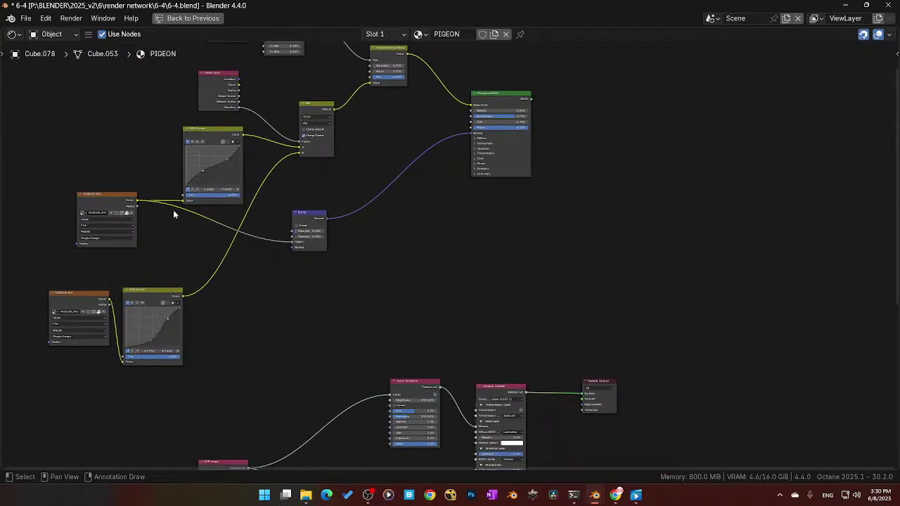
middle_click_drag(291, 388, 280, 240)
left_click(397, 243)
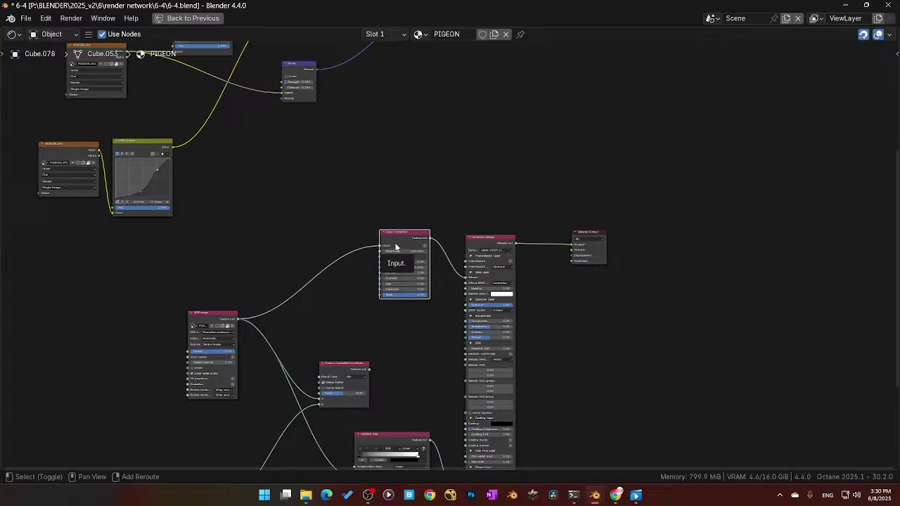
key("shift+d")
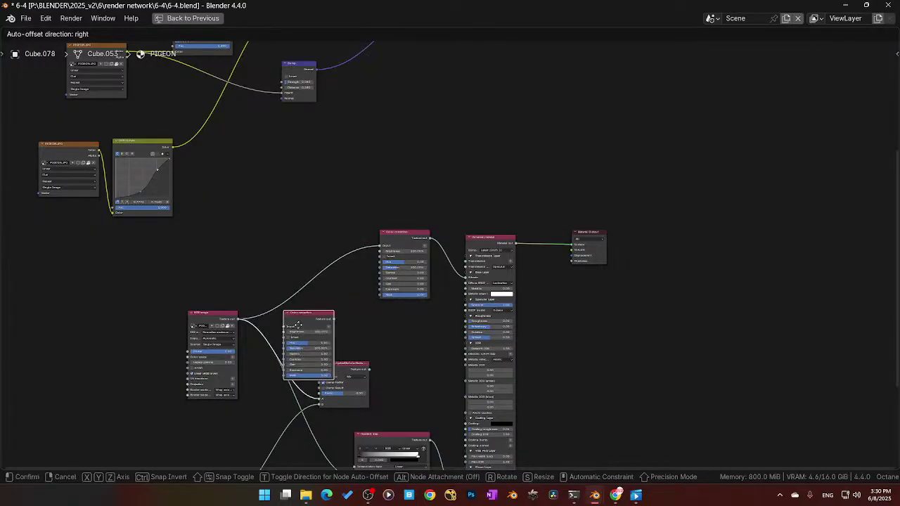
left_click(298, 329)
left_click_drag(217, 317, 166, 273)
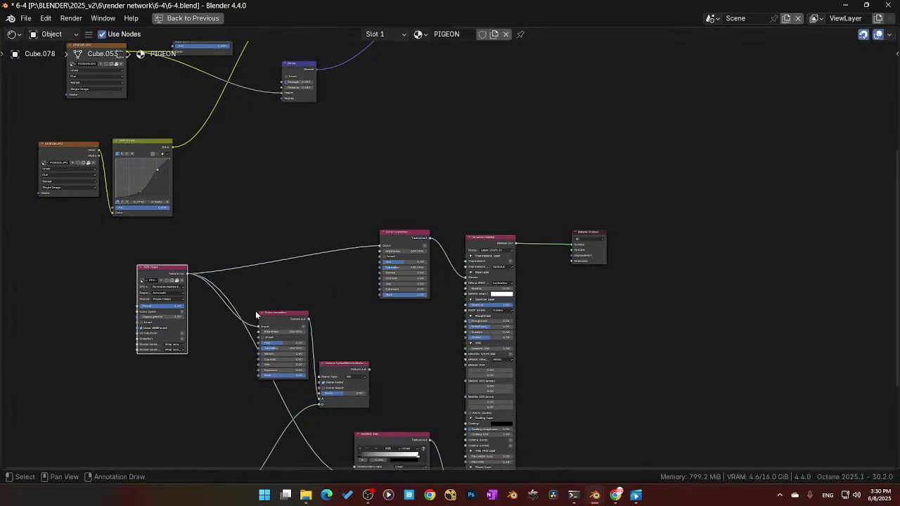
left_click_drag(286, 321, 215, 404)
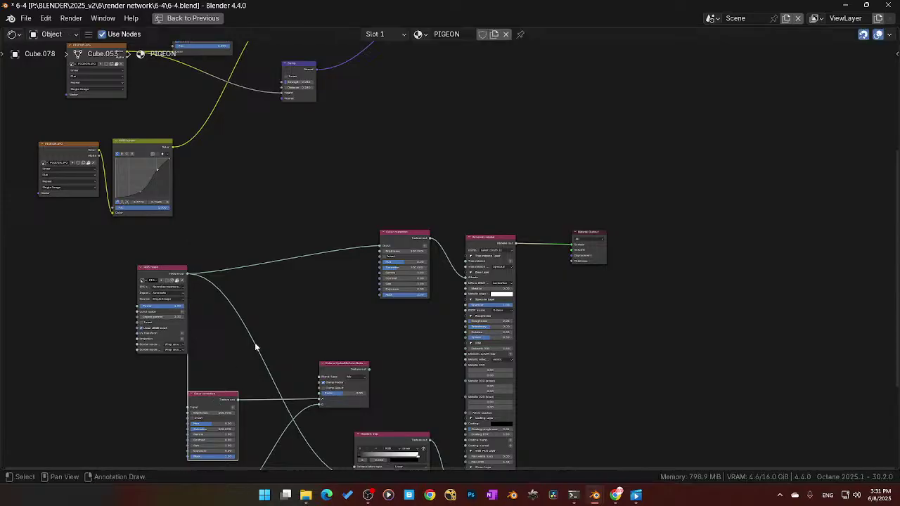
Step: Add a Random color texture node above the mix wrapper, to replace the Object Info random output of the original node setup
middle_click_drag(259, 326, 265, 365)
middle_click_drag(274, 262, 283, 415)
scroll(229, 201, "up", 1)
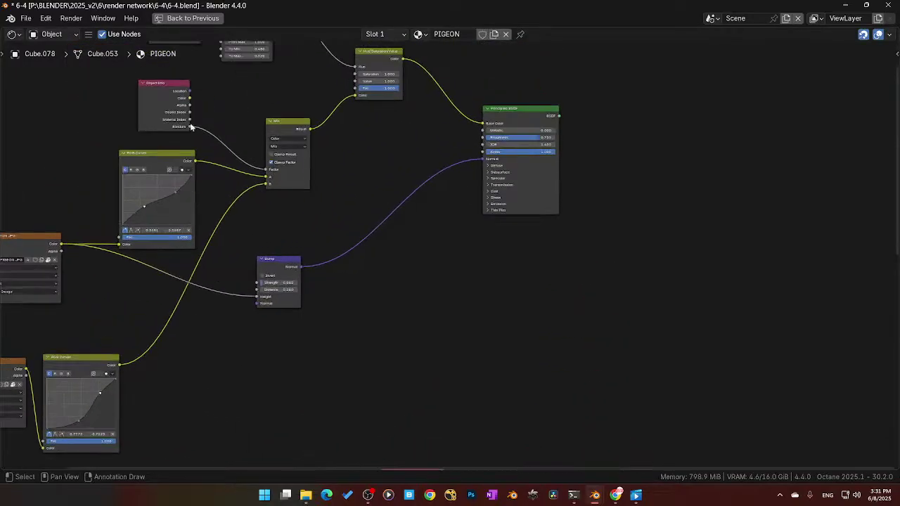
left_click(150, 87)
scroll(221, 160, "up", 1)
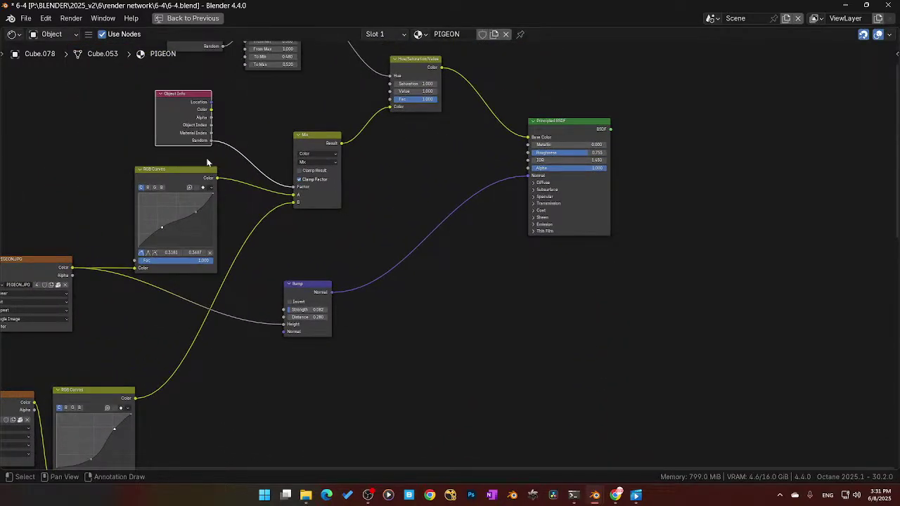
middle_click_drag(299, 191, 312, 256)
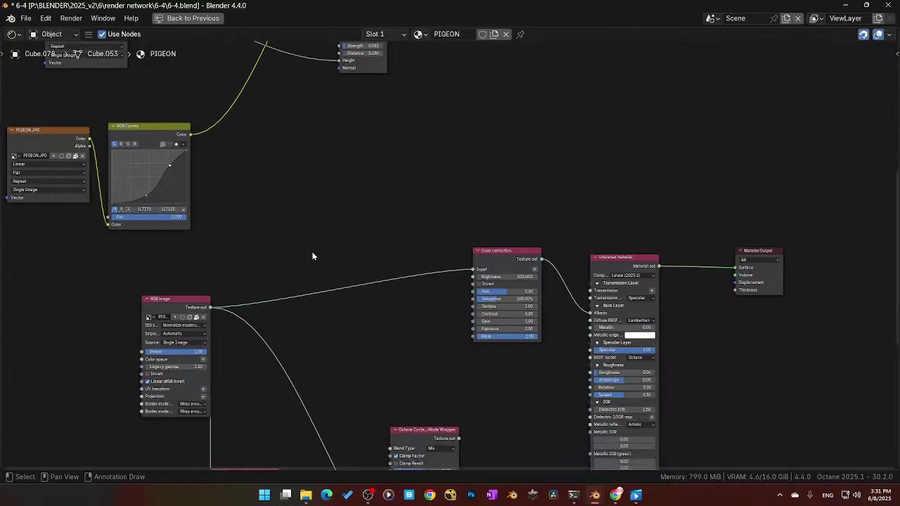
key("shift+a")
mouse_move(314, 256)
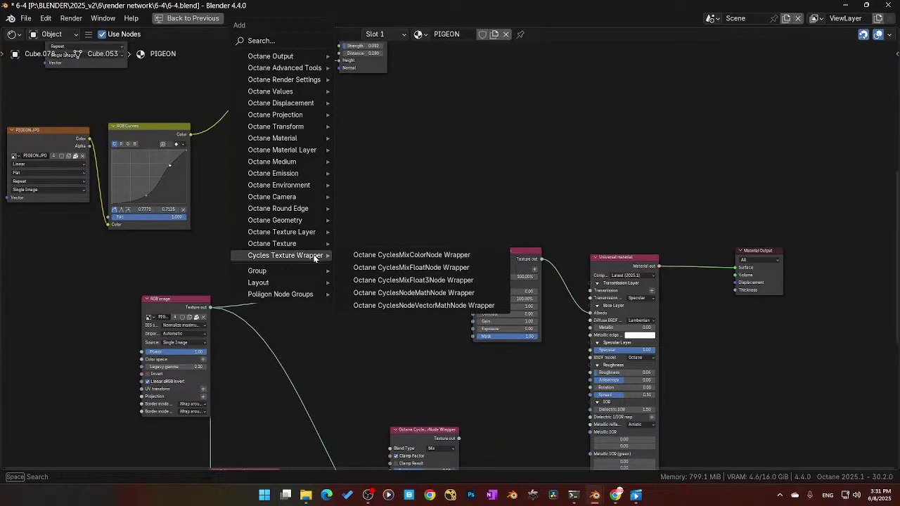
type("RAN")
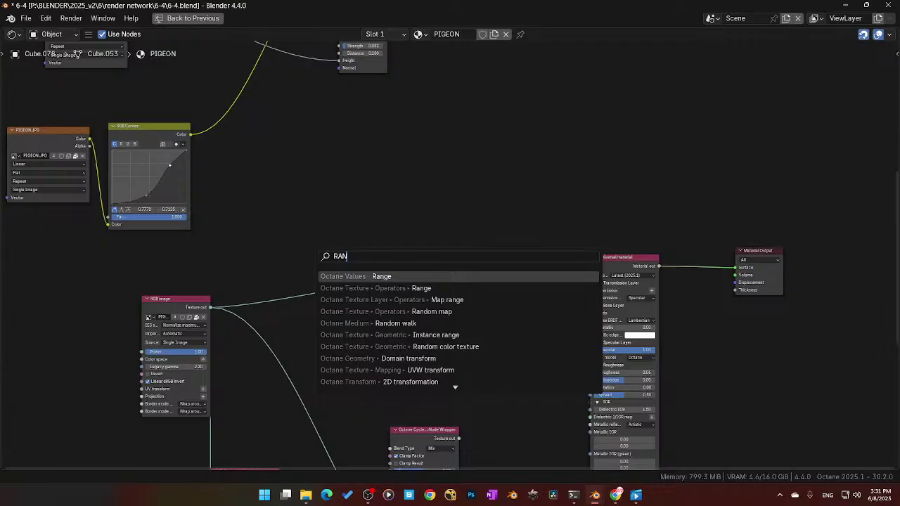
left_click(445, 346)
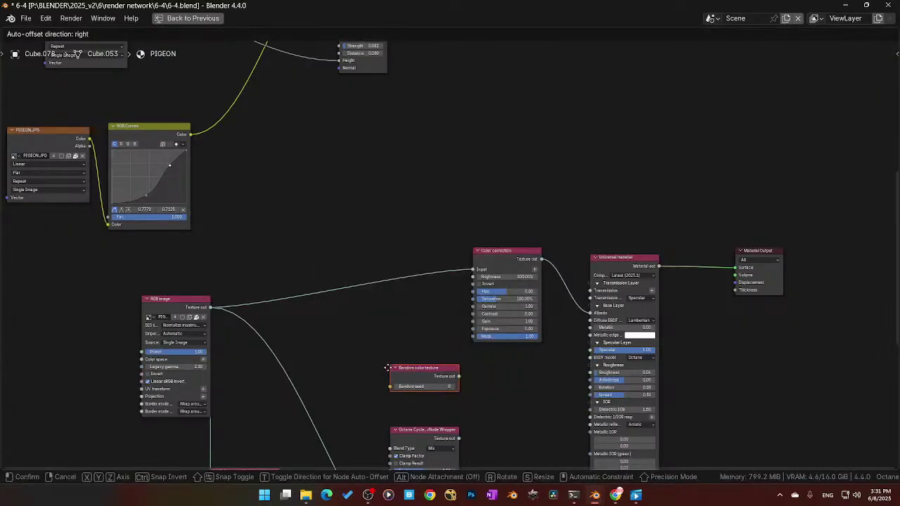
left_click(462, 368)
Step: Reposition the mix wrapper and the Random color texture, and connect the random texture's output to the wrapper's Factor input
middle_click_drag(462, 369, 477, 248)
left_click_drag(486, 281, 499, 267)
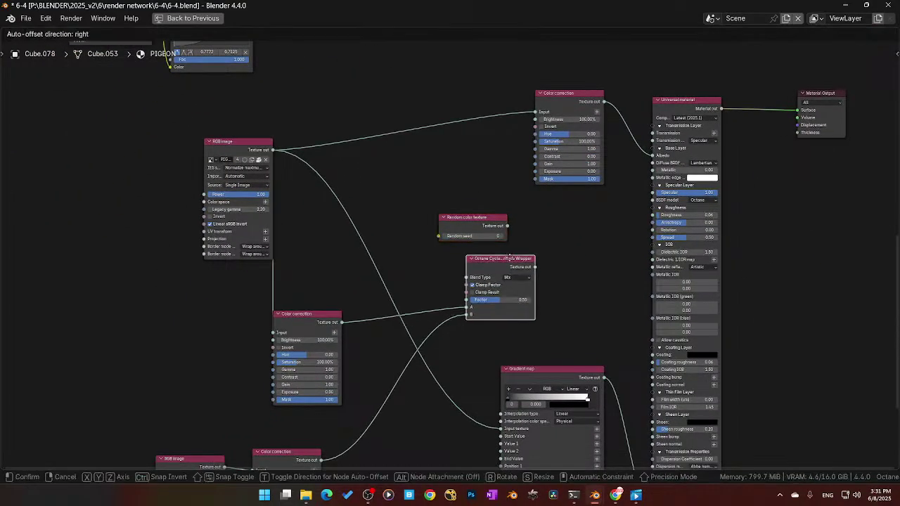
left_click_drag(471, 220, 393, 272)
Step: Connect the mix wrapper's texture output to the input of the Color correction node that feeds the Universal material's Albedo
middle_click_drag(446, 235, 417, 373)
middle_click_drag(361, 97, 271, 353)
middle_click_drag(376, 126, 351, 200)
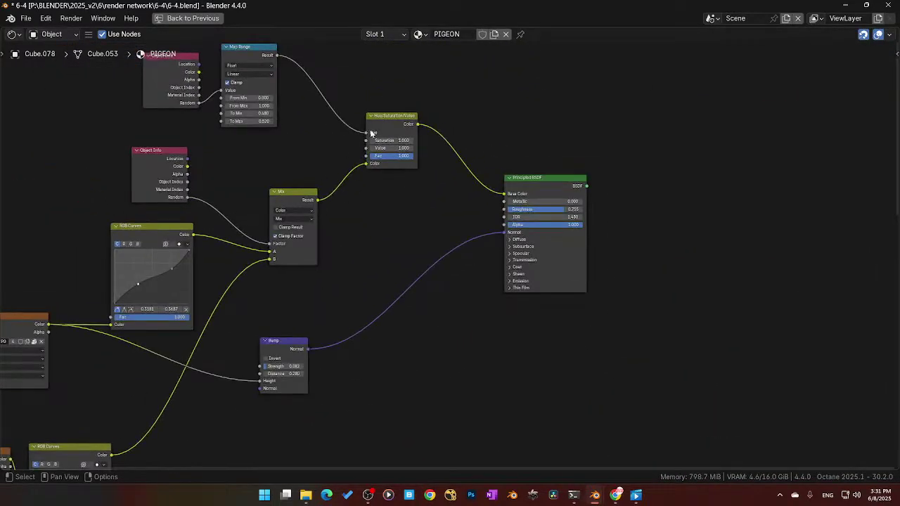
middle_click_drag(393, 465, 354, 149)
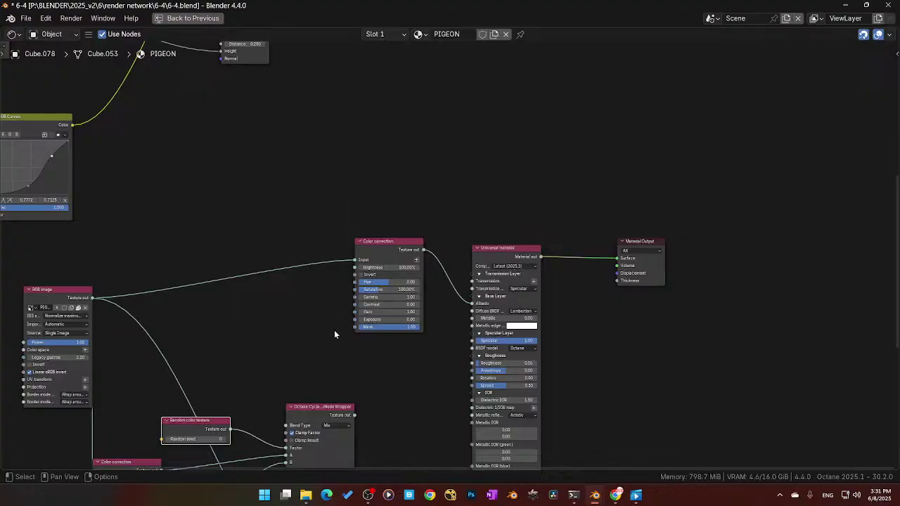
middle_click_drag(255, 423, 277, 345)
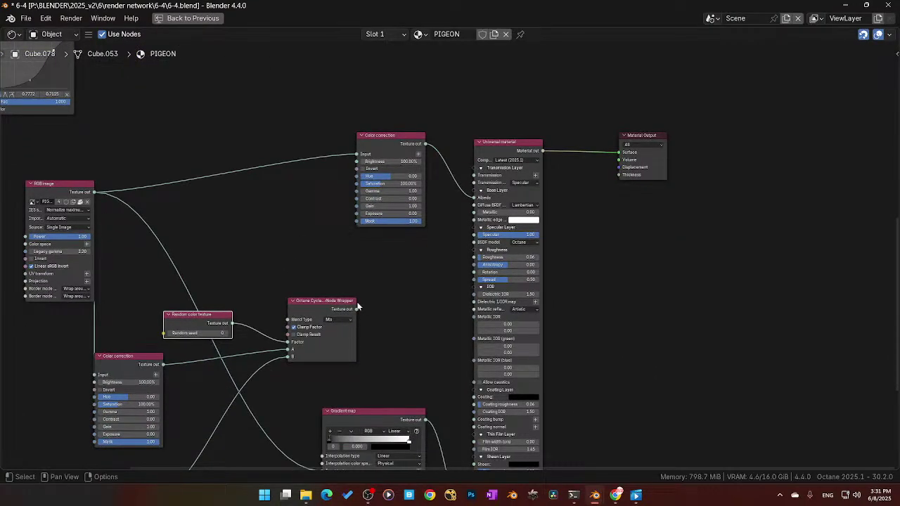
left_click_drag(357, 307, 426, 153)
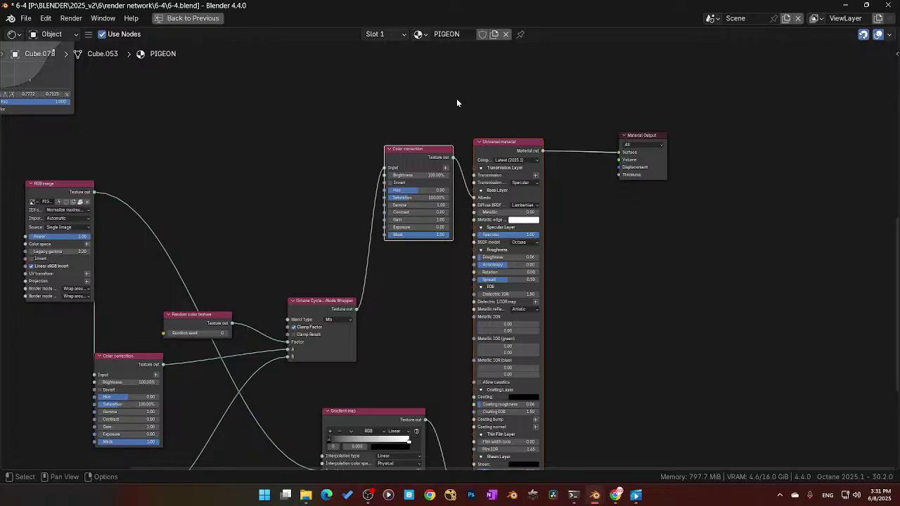
Step: Move the final Color correction, Universal material and Material Output nodes farther from the mix wrapper, and nudge the Gradient map
left_click_drag(446, 99, 678, 229)
key("h")
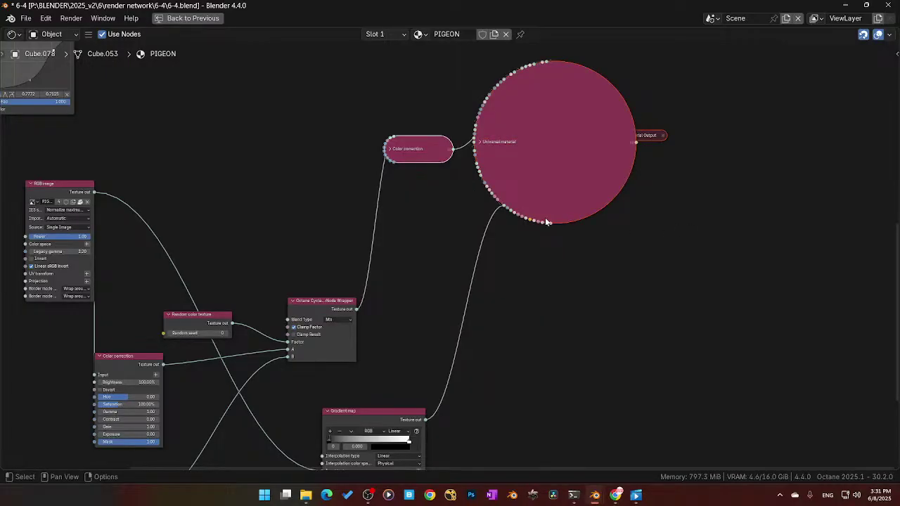
key("h")
key("g")
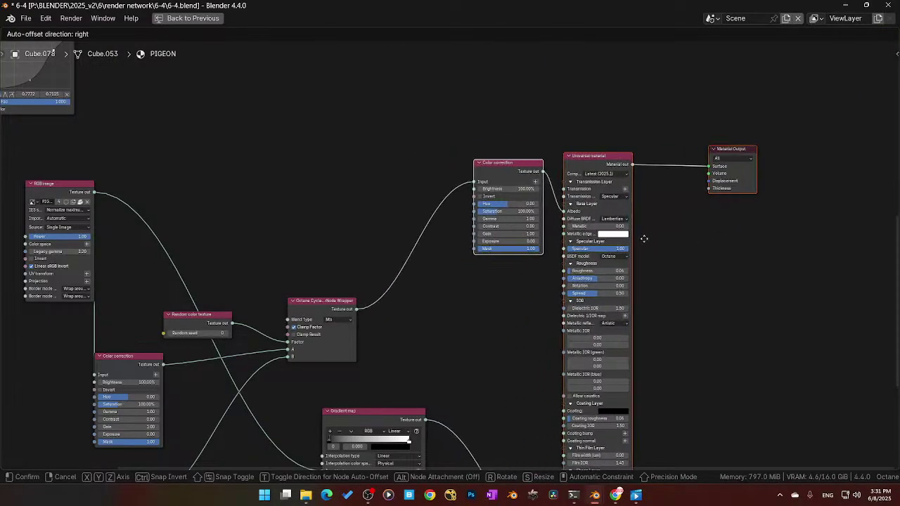
left_click(646, 241)
left_click(515, 304)
middle_click_drag(444, 375, 446, 279)
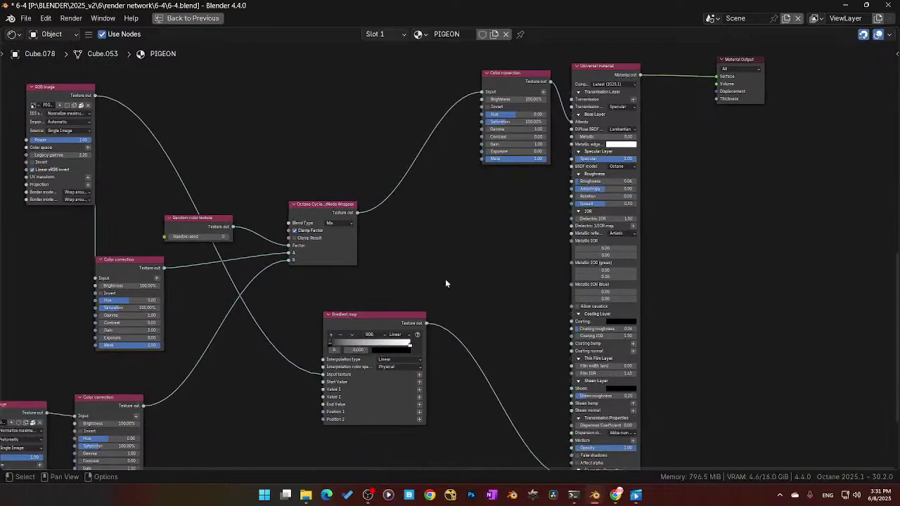
left_click_drag(390, 321, 383, 315)
Step: Restore the split workspace and set the Universal material's BSDF model to GGX (energy preserving) and its roughness to 0.73
key("ctrl+space")
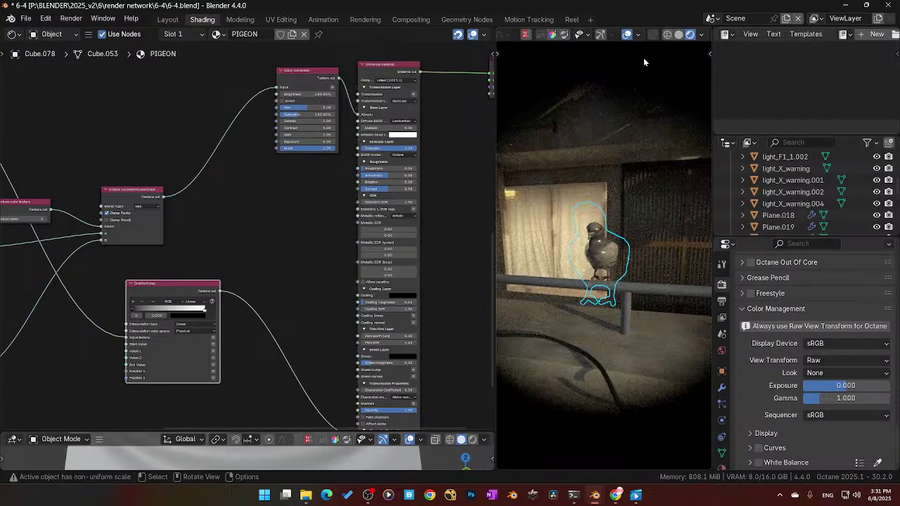
scroll(236, 215, "up", 4)
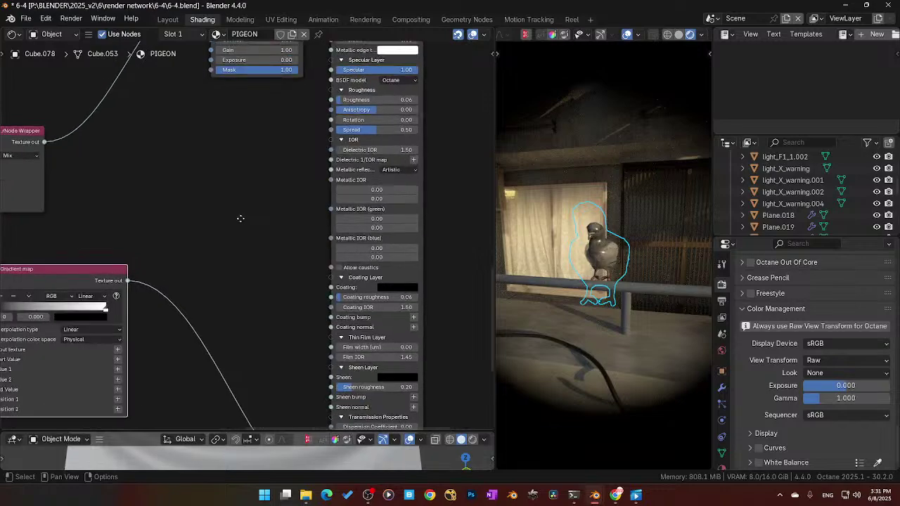
scroll(240, 280, "down", 7)
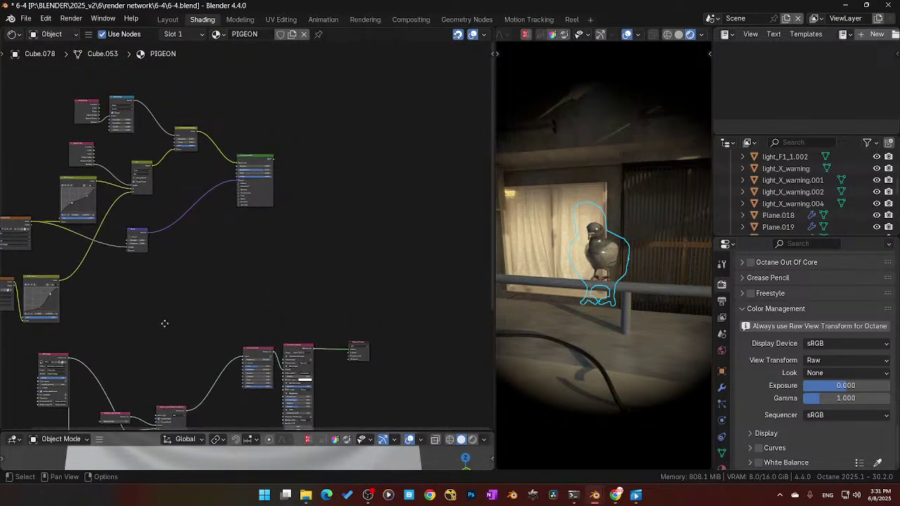
scroll(282, 297, "up", 8)
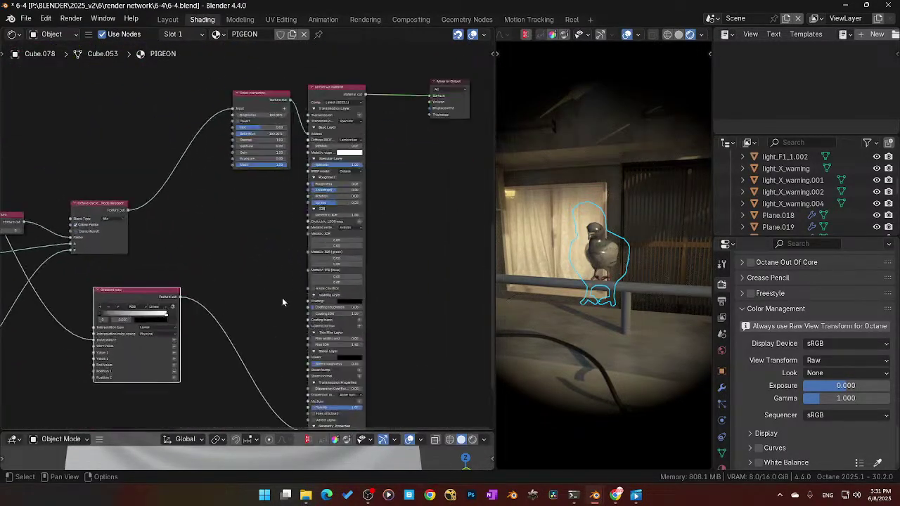
middle_click_drag(235, 233, 226, 236)
left_click(403, 136)
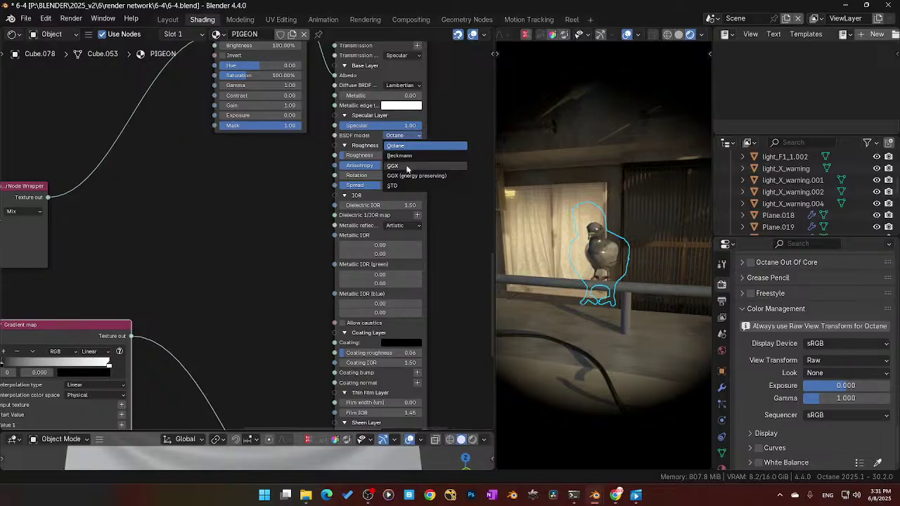
left_click(400, 176)
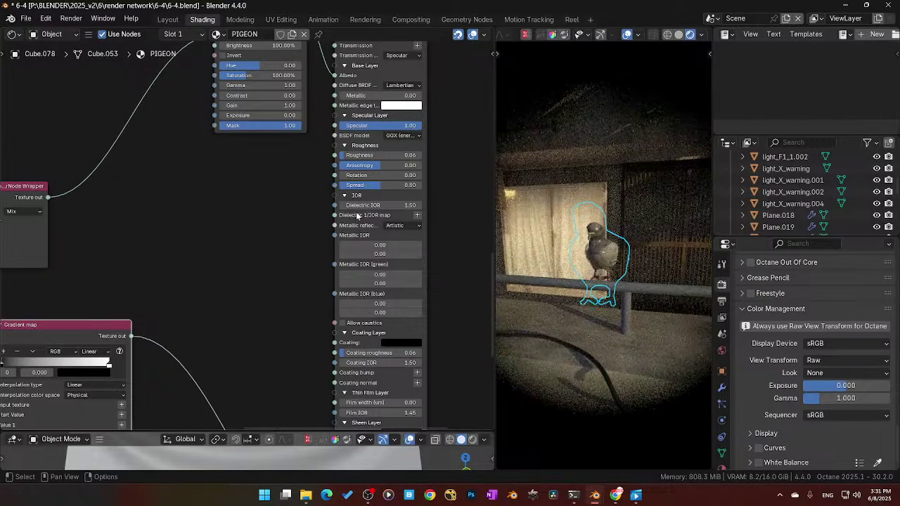
left_click_drag(377, 156, 416, 155)
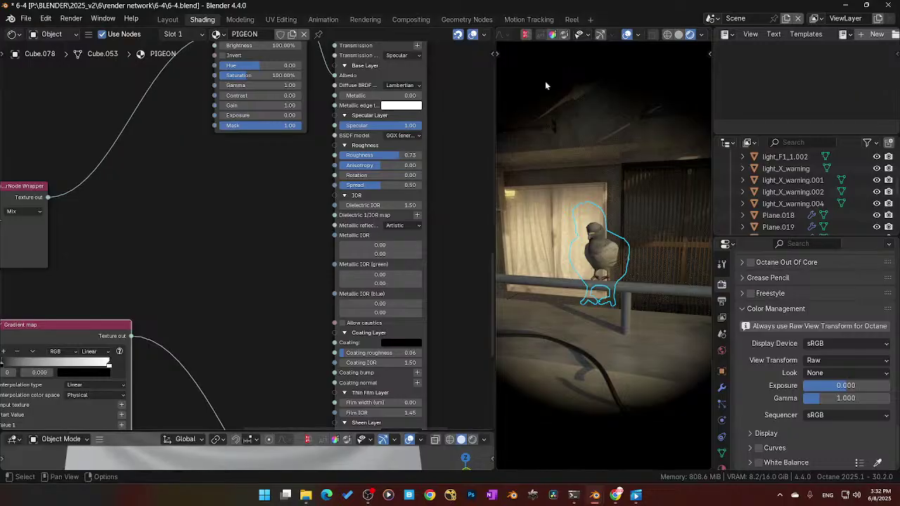
Step: Expand the Camera.001_Rig collection's hierarchy in the outliner and select the camera under Camera.001_rig.001_Aim
scroll(766, 198, "down", 5)
scroll(768, 200, "down", 10)
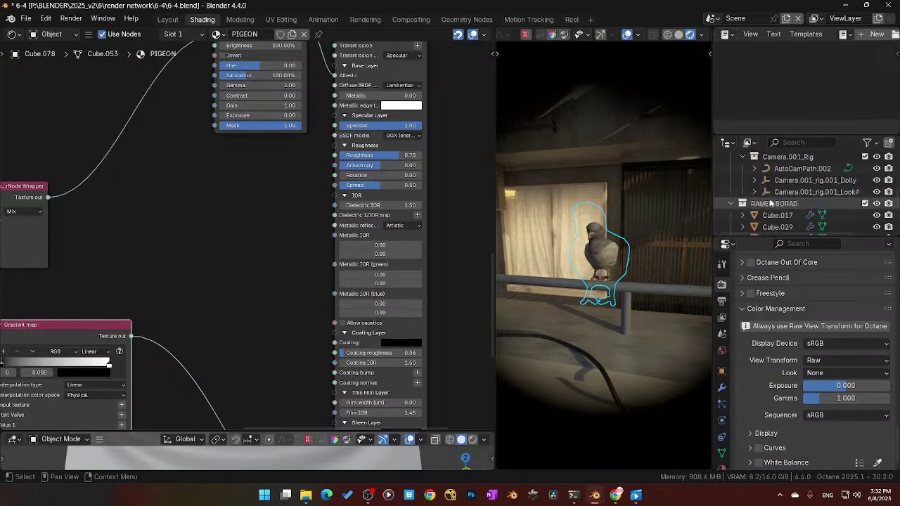
scroll(771, 202, "down", 10)
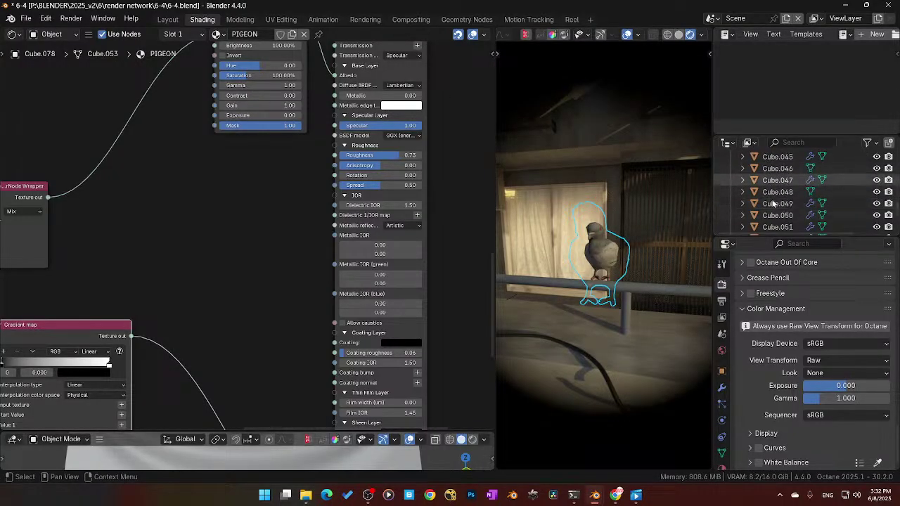
scroll(781, 213, "up", 3)
scroll(780, 213, "down", 3)
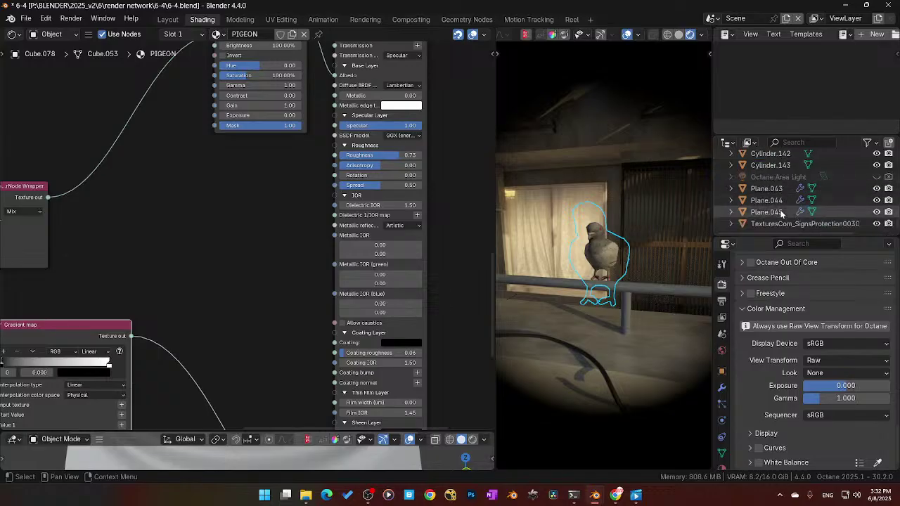
scroll(780, 213, "up", 10)
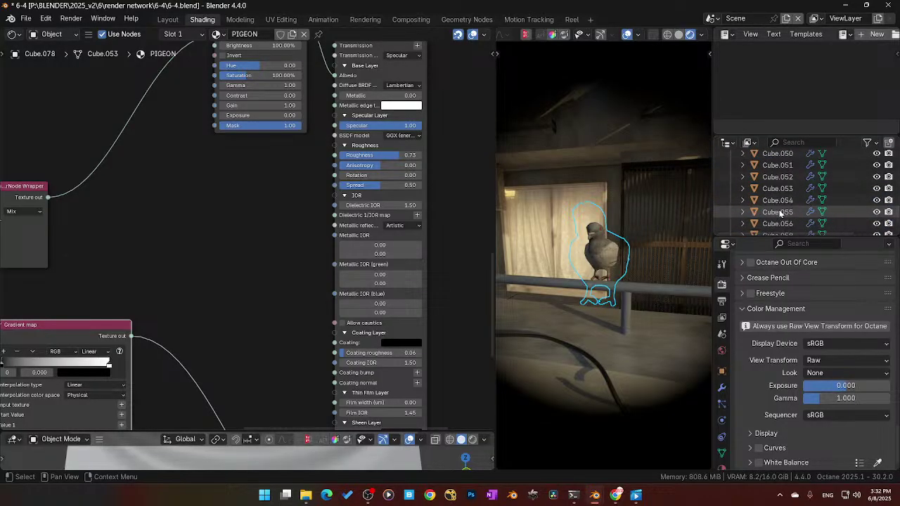
scroll(778, 214, "down", 12)
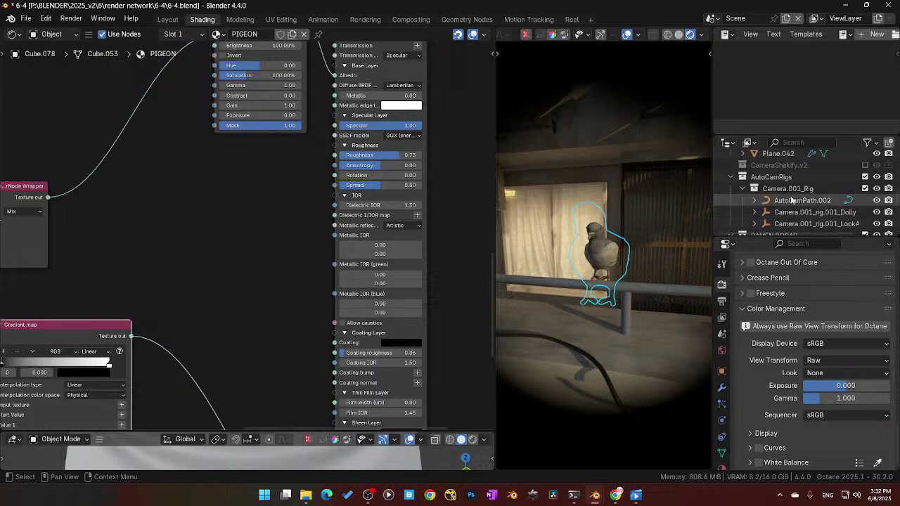
left_click(797, 191)
scroll(798, 209, "down", 2)
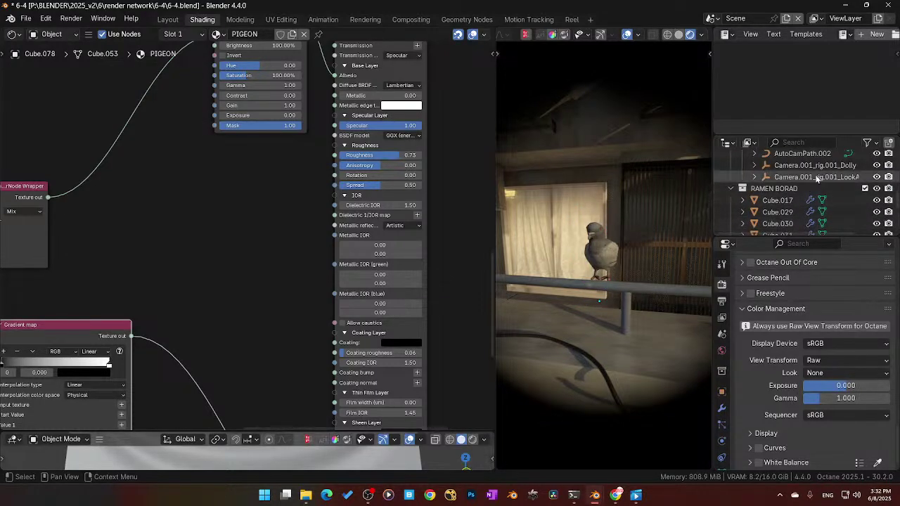
mouse_move(802, 177)
middle_mouse_down()
mouse_move(761, 188)
mouse_move(796, 196)
mouse_move(721, 182)
mouse_move(792, 181)
middle_mouse_up()
left_click(752, 195)
left_click(736, 181)
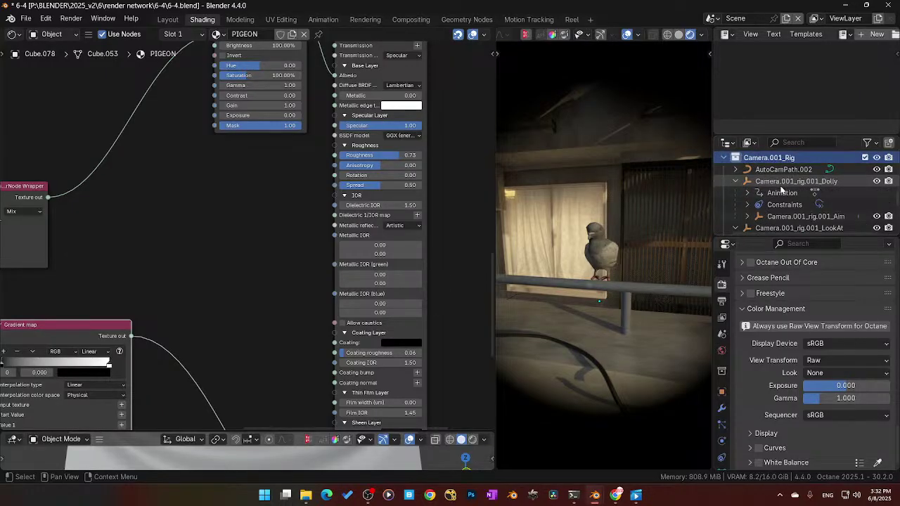
scroll(782, 190, "down", 3)
middle_click_drag(795, 182, 774, 185)
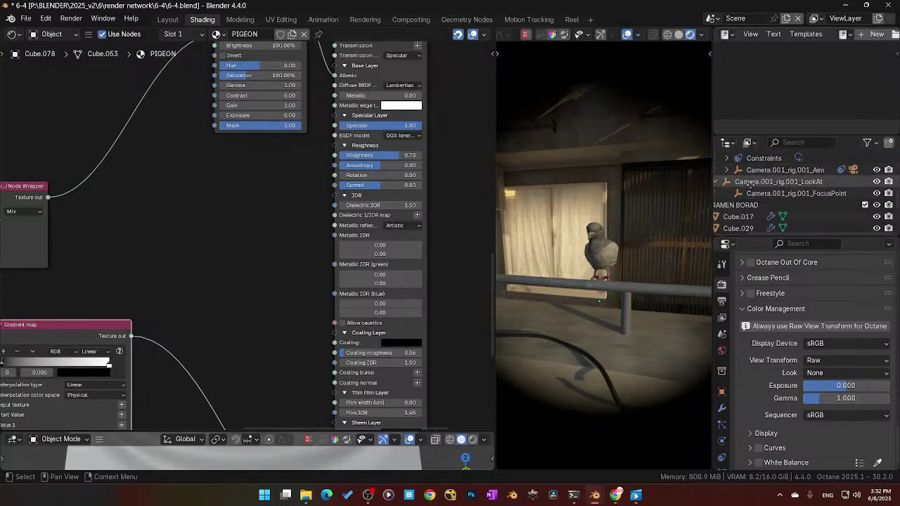
left_click(852, 171)
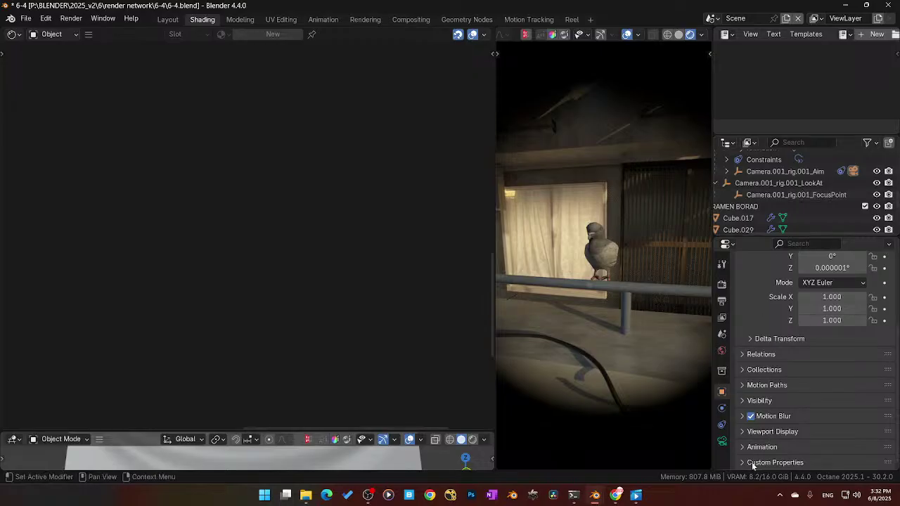
Step: Change the selected camera's Octane camera type to Lens or Panoramic
left_click(722, 440)
scroll(780, 359, "down", 5)
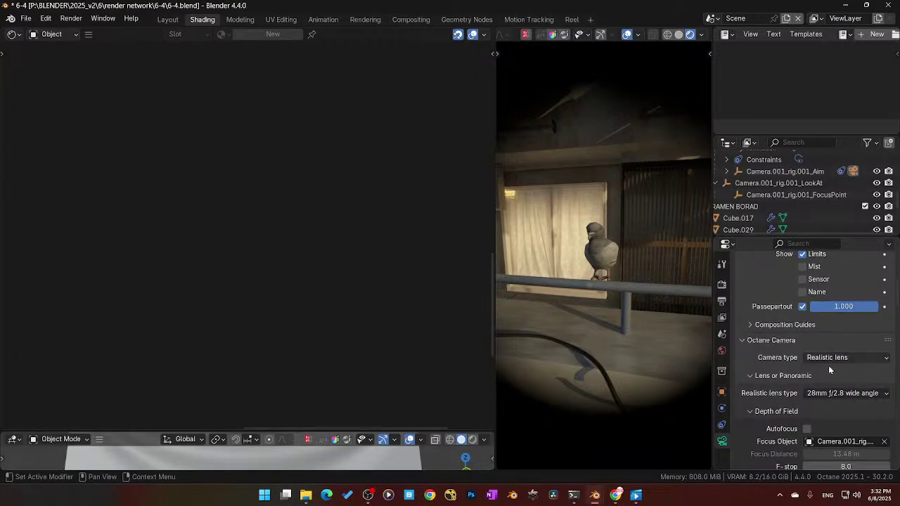
left_click(829, 357)
left_click(845, 373)
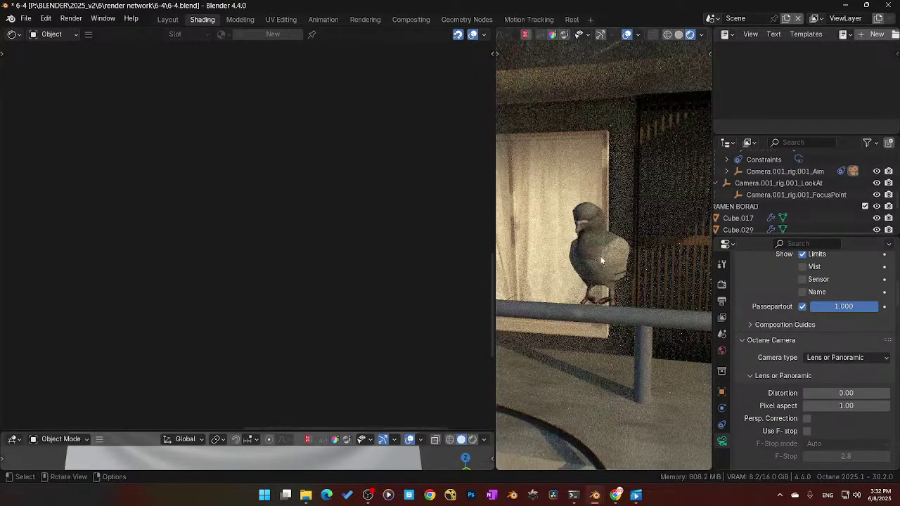
Step: Select the pigeon and move it about -0.08 m along the global Y axis to seat it on the balcony railing
mouse_move(617, 287)
middle_mouse_down()
mouse_move(601, 288)
mouse_move(634, 297)
mouse_move(618, 293)
middle_mouse_up()
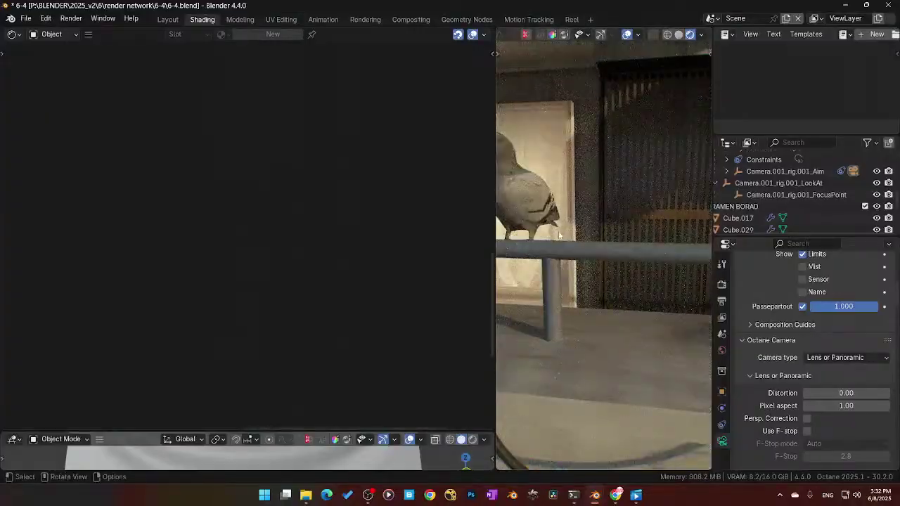
left_click(565, 232)
middle_click_drag(566, 234, 587, 296)
key("g")
key("y")
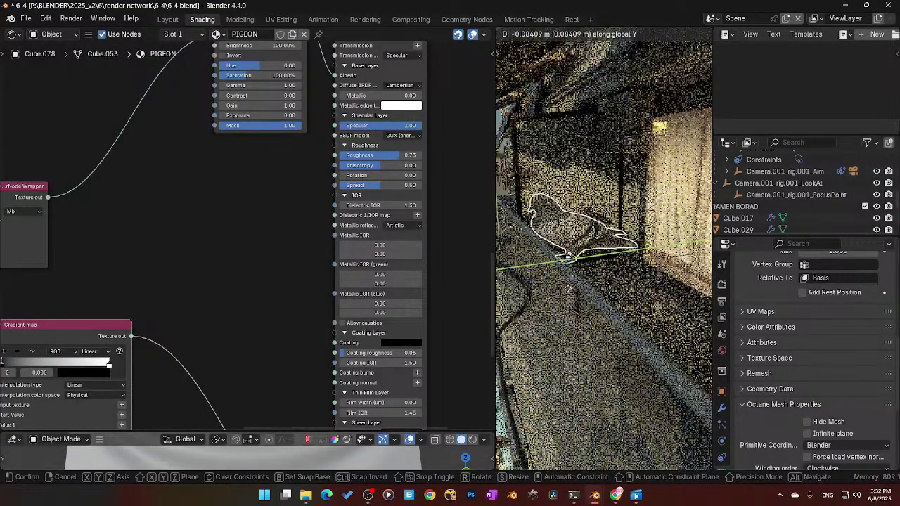
left_click(570, 288)
middle_click_drag(566, 289, 646, 279)
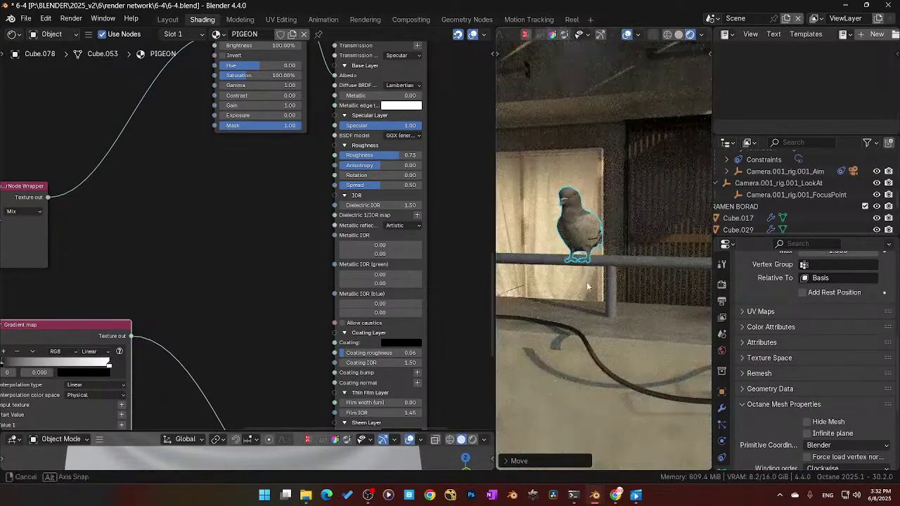
Step: Raise the pigeon about 0.02 m along the global Z axis so its feet rest on the railing
middle_click_drag(586, 282, 633, 291)
key("g")
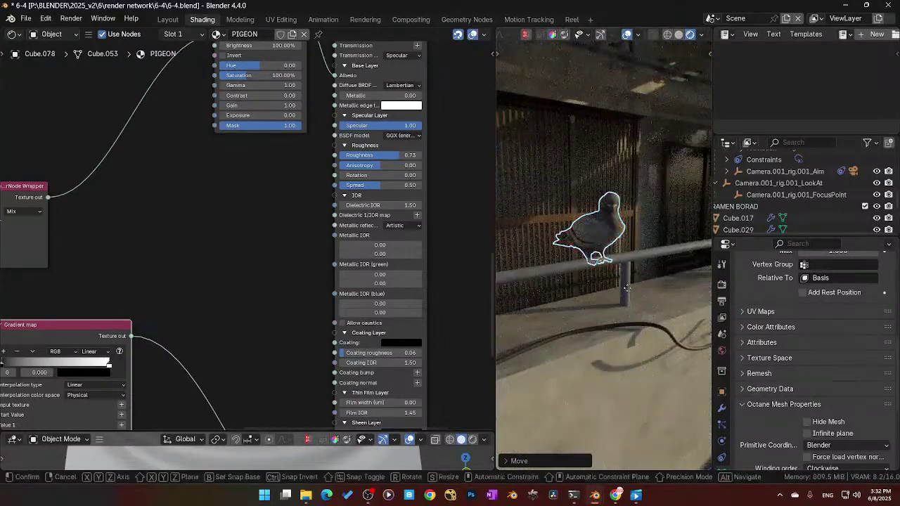
key("z")
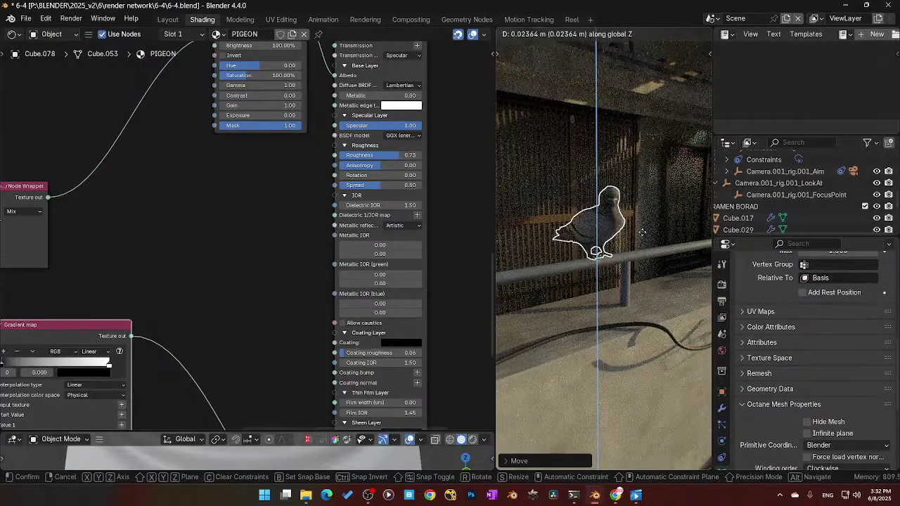
left_click(642, 232)
middle_click_drag(630, 260, 526, 281)
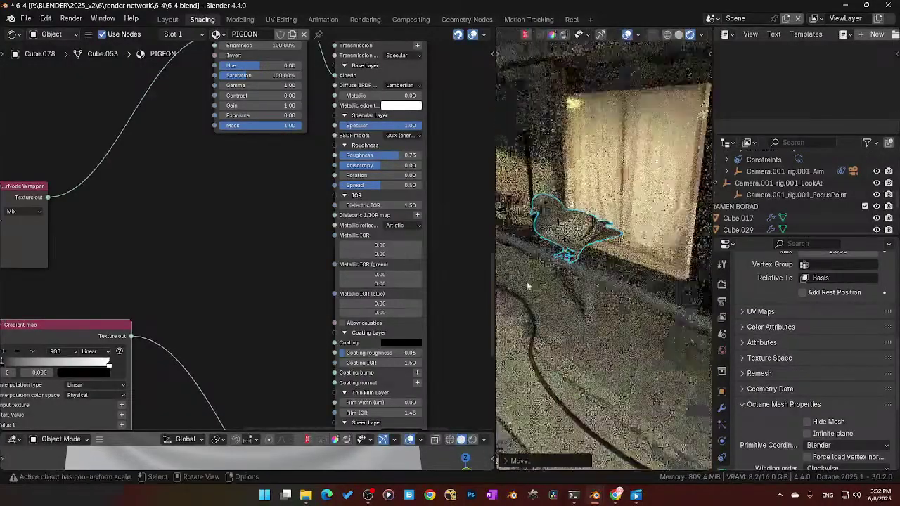
Step: Make a linked duplicate of the pigeon about 0.3 m along the global X axis on the railing
scroll(234, 225, "down", 5)
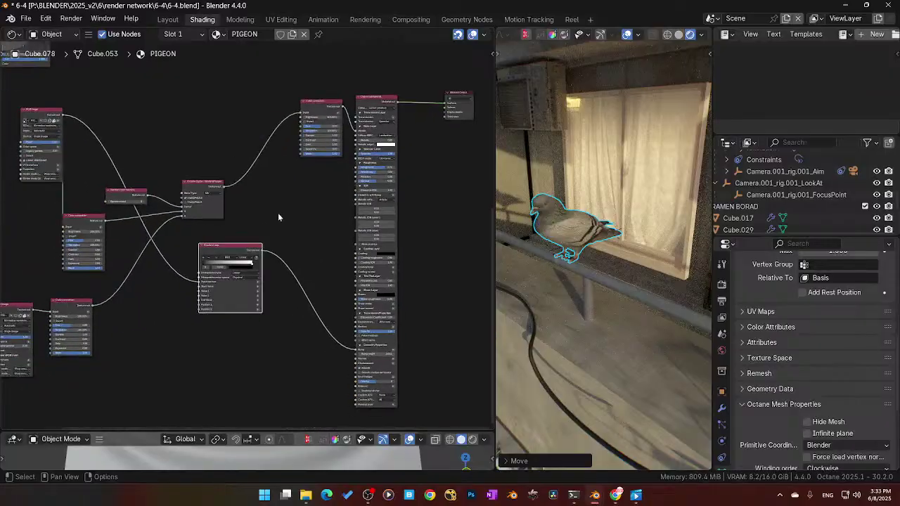
scroll(243, 293, "up", 6)
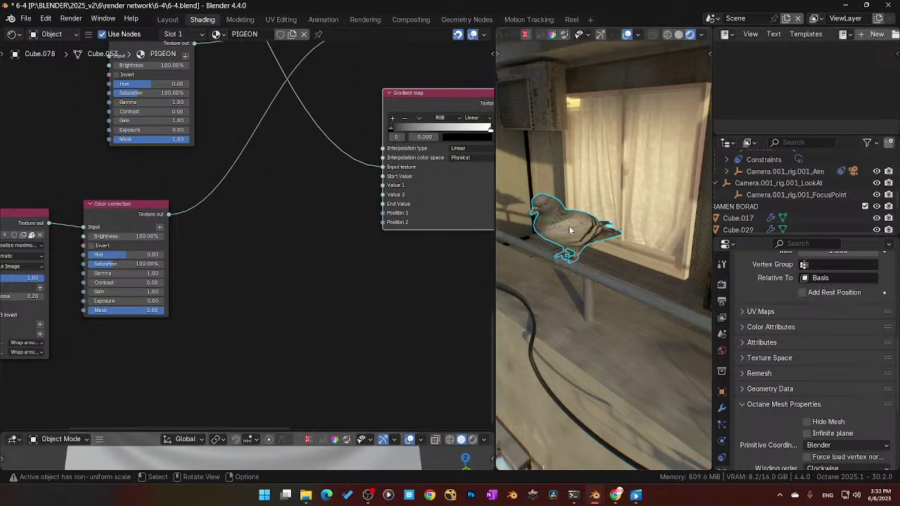
key("shift+d")
key("x")
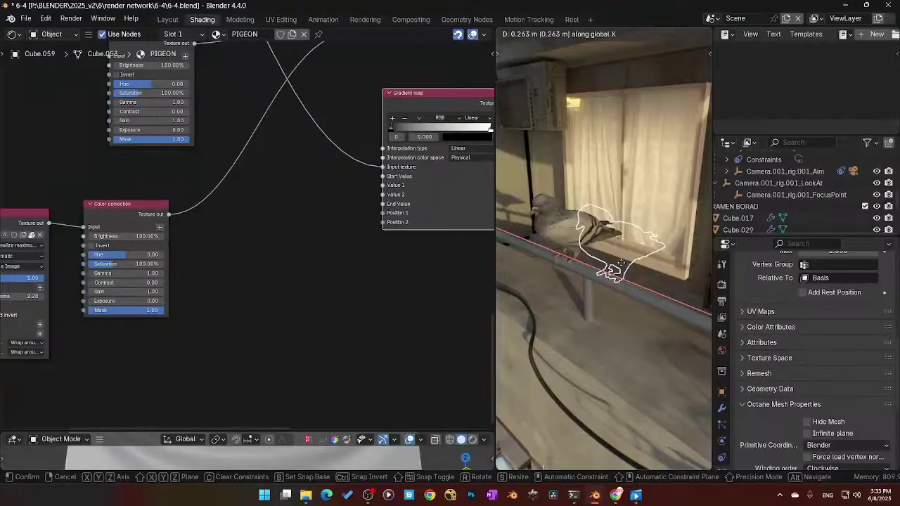
left_click(633, 268)
Step: Set the lower Color correction node's saturation to 300% and its gamma to about 1.74
middle_click_drag(305, 291, 343, 261)
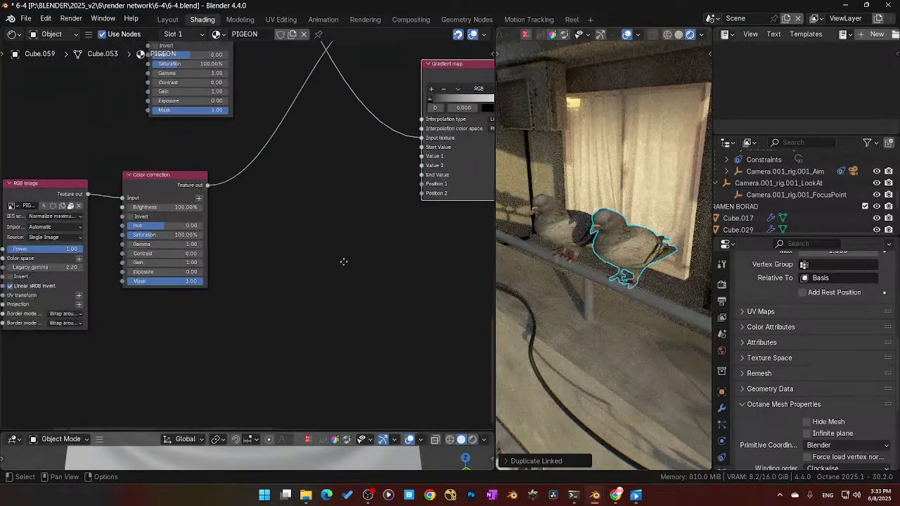
scroll(149, 326, "up", 3)
middle_click_drag(149, 326, 227, 308)
scroll(222, 281, "down", 1)
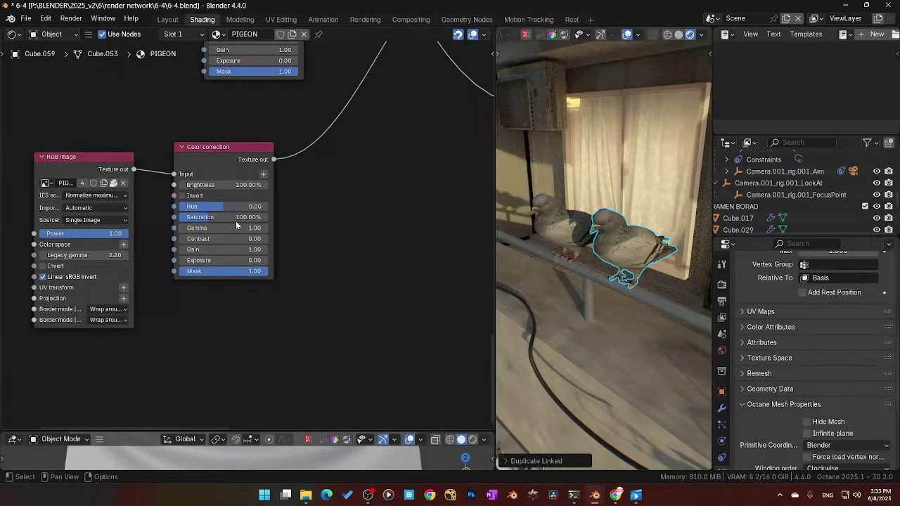
left_click_drag(236, 219, 236, 219)
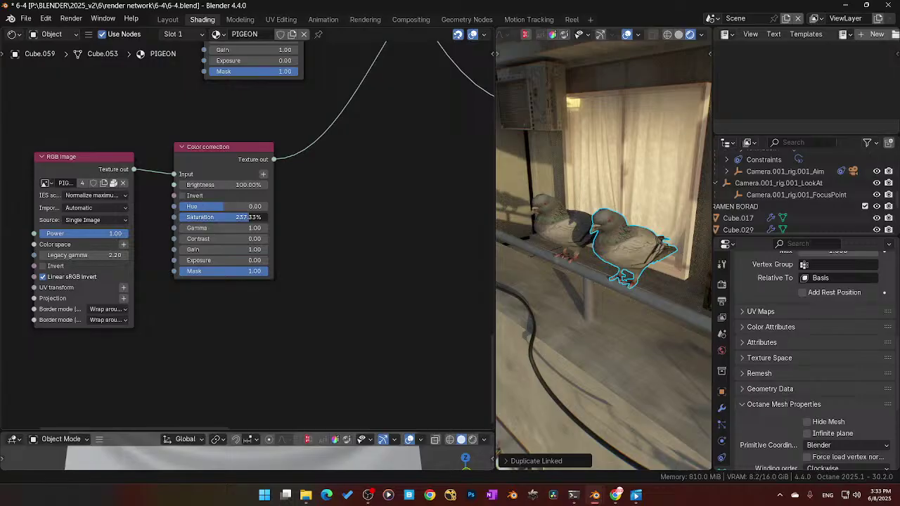
left_click_drag(237, 219, 261, 219)
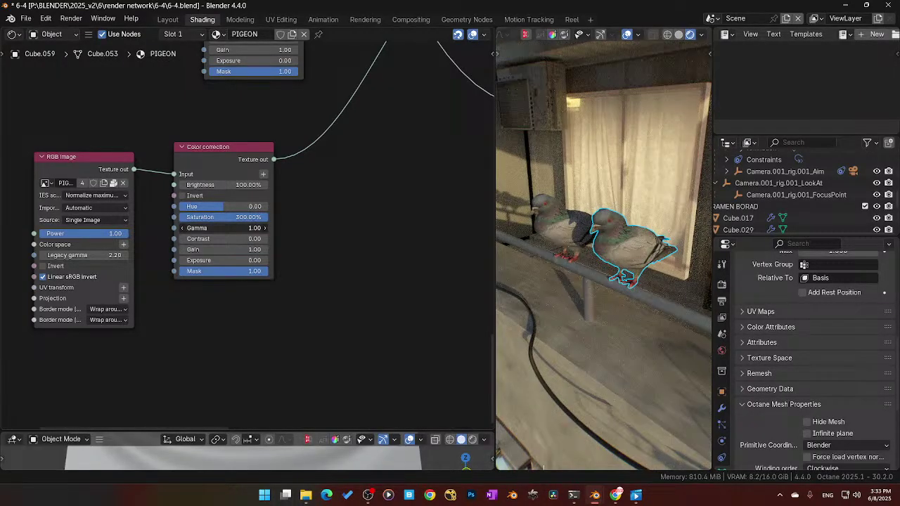
left_click_drag(225, 227, 236, 228)
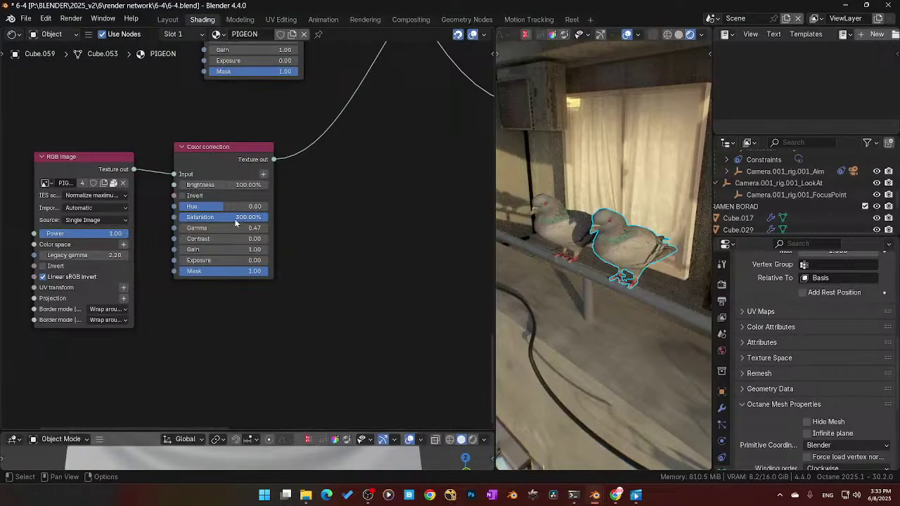
left_click_drag(237, 228, 238, 228)
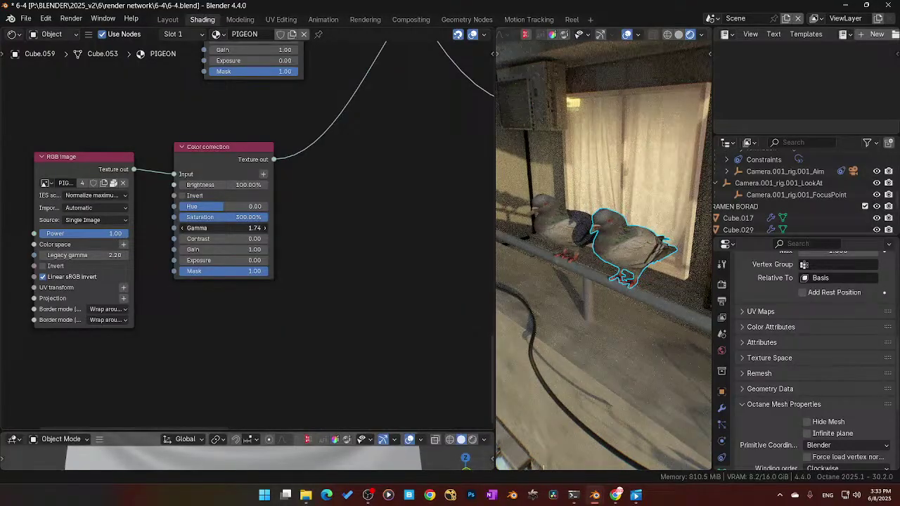
left_click_drag(238, 228, 240, 228)
Step: Move the Random color texture node slightly and set its random seed to 15728
middle_click_drag(279, 209, 249, 326)
middle_click_drag(293, 209, 269, 315)
middle_click_drag(289, 273, 258, 323)
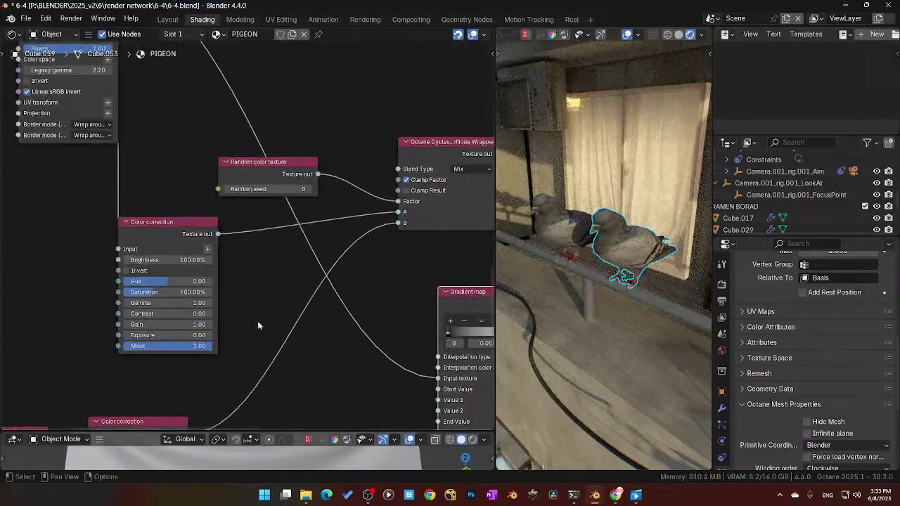
left_click_drag(254, 161, 246, 178)
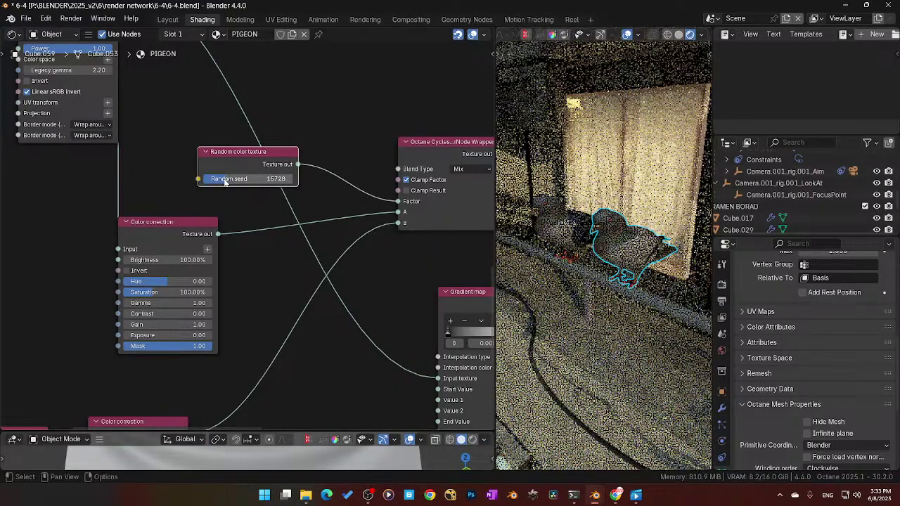
Step: Space out the upper RGB image and its Color correction node, and set that correction's gamma to 1.70
scroll(259, 309, "down", 1)
scroll(261, 313, "down", 2)
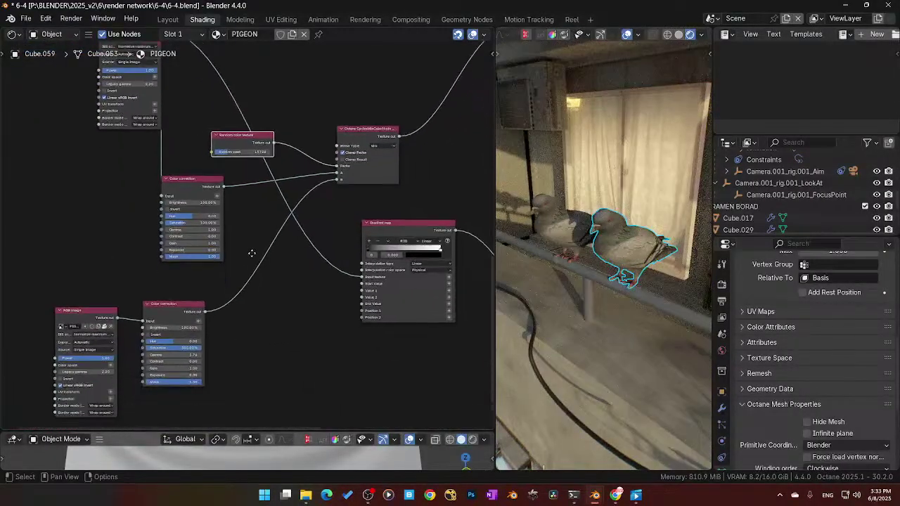
middle_click_drag(234, 255, 232, 300)
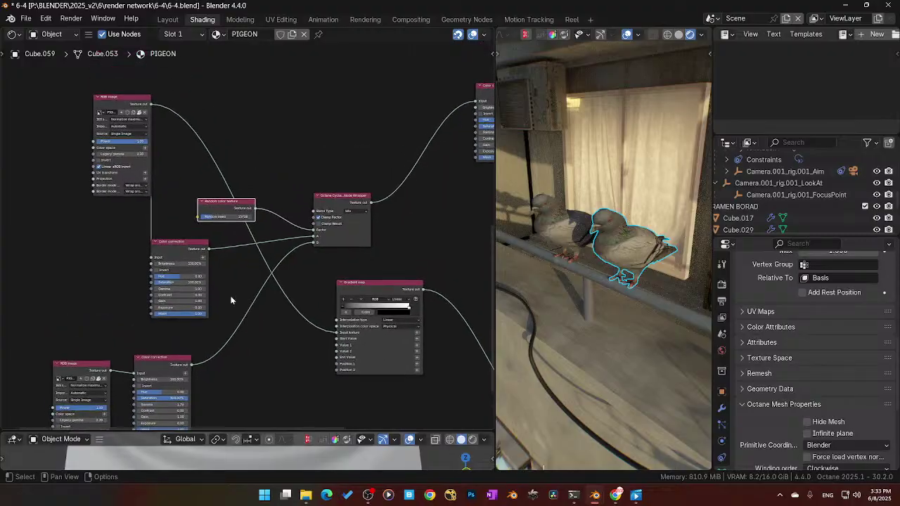
left_click_drag(113, 102, 61, 103)
left_click_drag(164, 243, 131, 225)
scroll(162, 267, "up", 2)
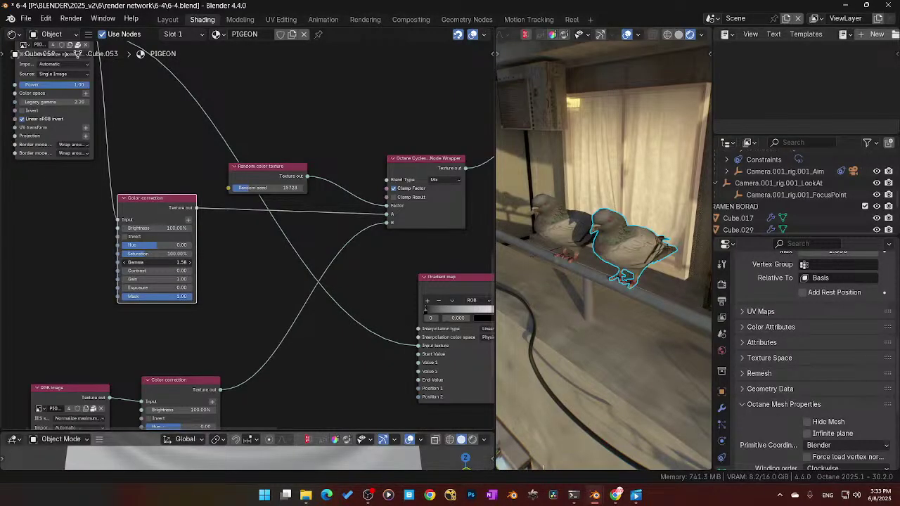
left_click_drag(157, 262, 173, 262)
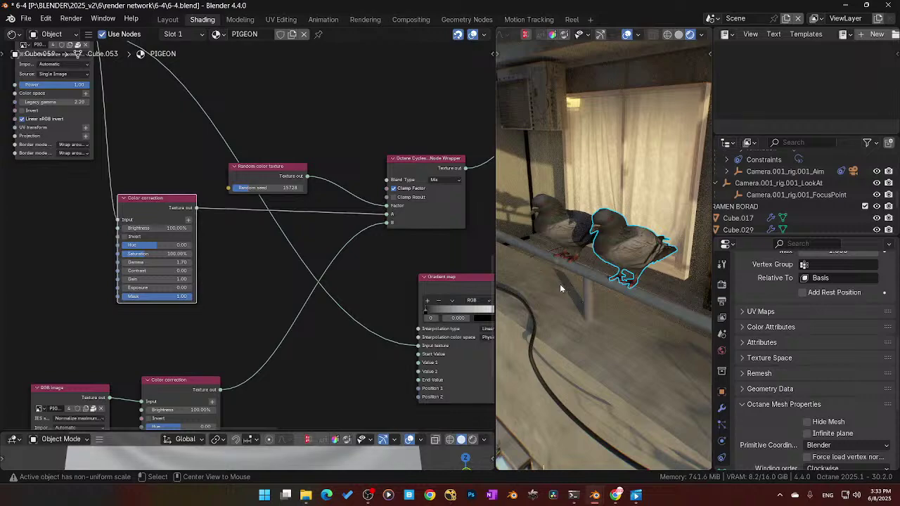
Step: Make another linked duplicate of the pigeon in the negative global X direction, past the first pigeon on the railing
key("g")
key("x")
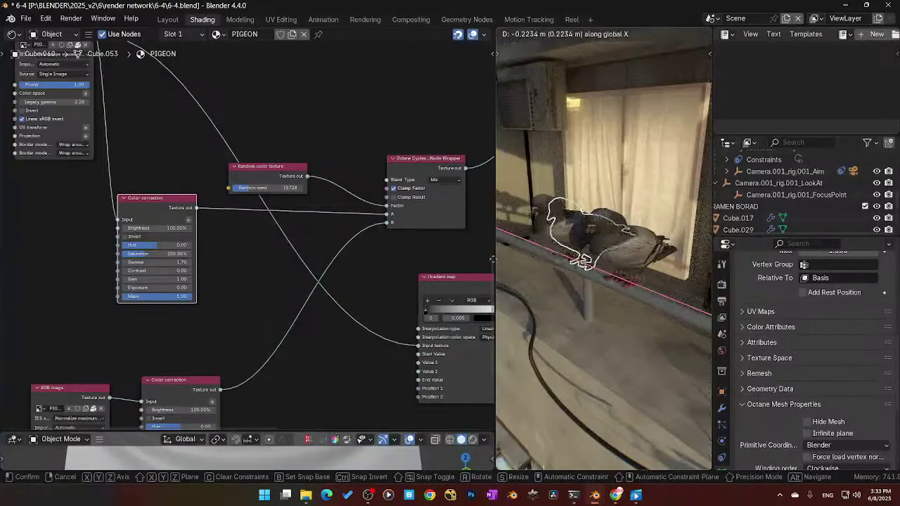
left_click(692, 260)
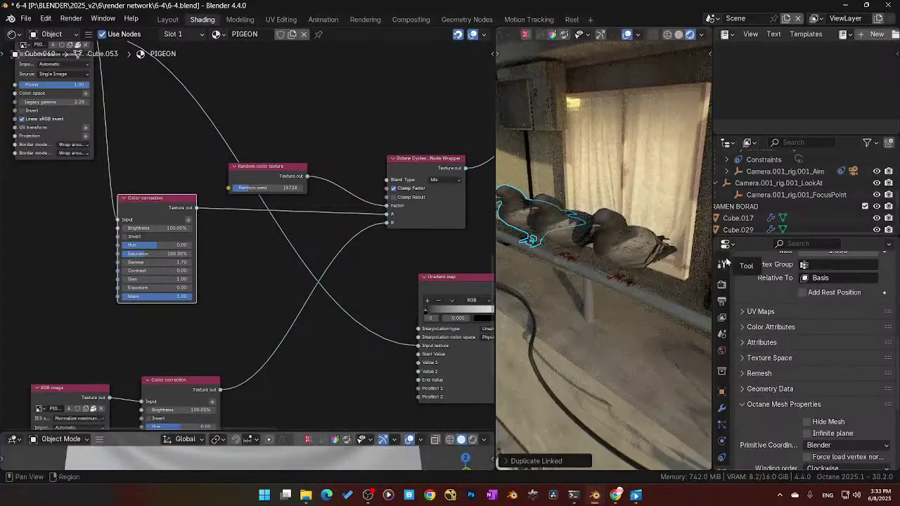
Step: Reposition the Random color texture node beside the Mix wrapper node and set its random seed to 5242
scroll(336, 251, "down", 3)
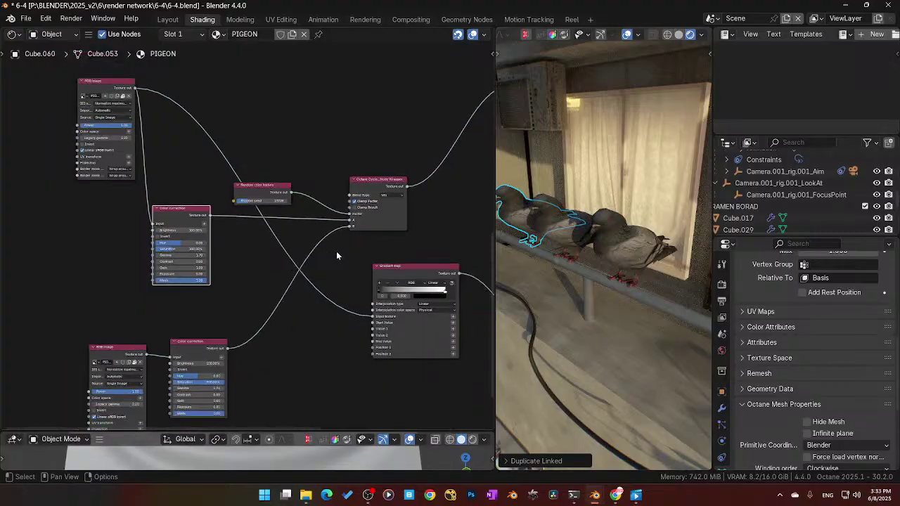
middle_click_drag(290, 152, 295, 324)
middle_click_drag(274, 115, 257, 308)
mouse_move(331, 151)
middle_mouse_down()
mouse_move(298, 246)
mouse_move(289, 187)
mouse_move(315, 194)
mouse_move(274, 257)
mouse_move(298, 167)
mouse_move(286, 202)
mouse_move(265, 77)
middle_mouse_up()
scroll(299, 160, "up", 5)
scroll(290, 187, "down", 3)
scroll(273, 177, "up", 5)
middle_click_drag(273, 215, 384, 279)
middle_click_drag(266, 217, 326, 199)
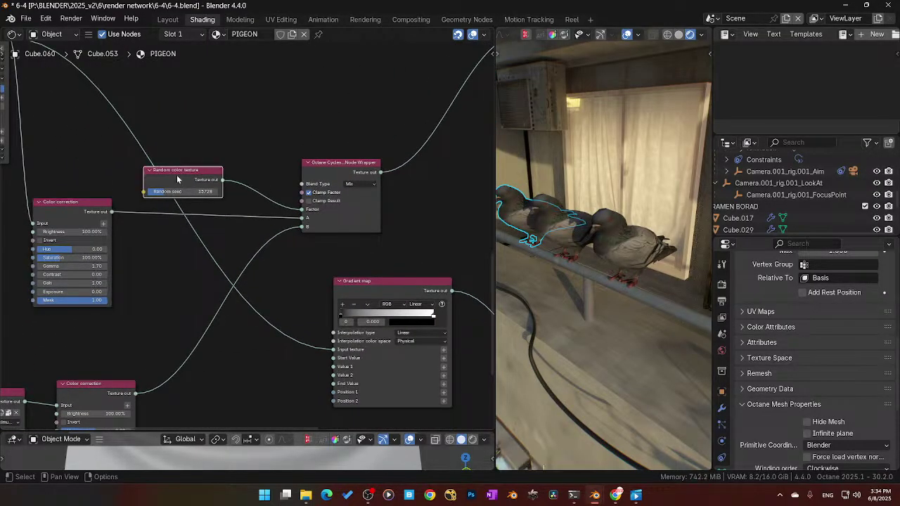
left_click_drag(186, 170, 211, 130)
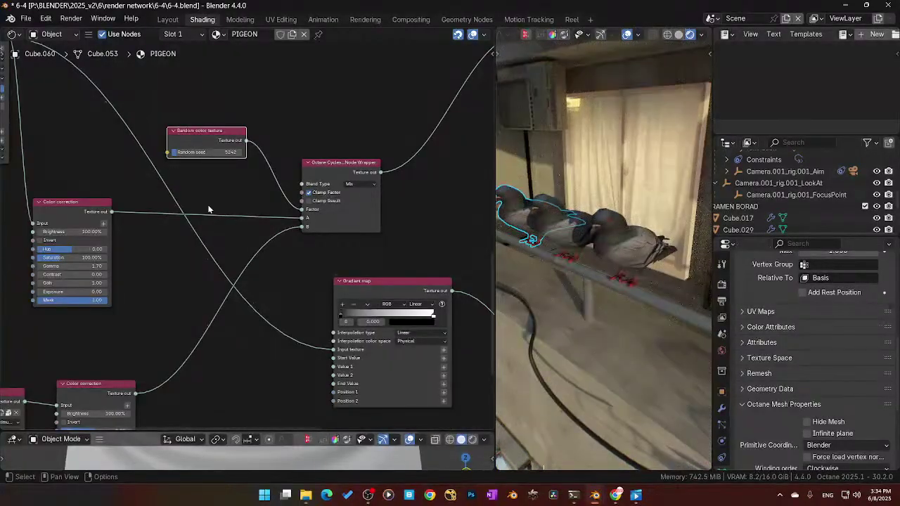
key("Home")
middle_click_drag(241, 199, 203, 260)
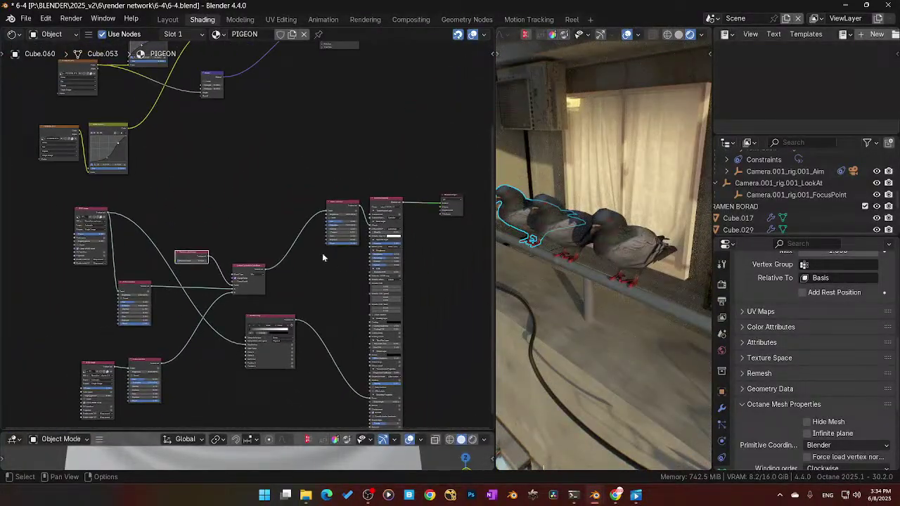
scroll(246, 197, "up", 4)
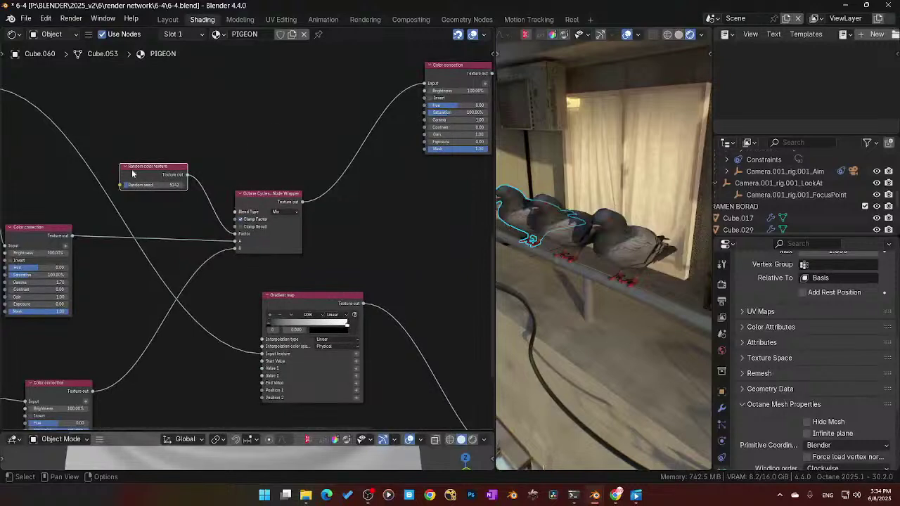
left_click_drag(150, 174, 147, 178)
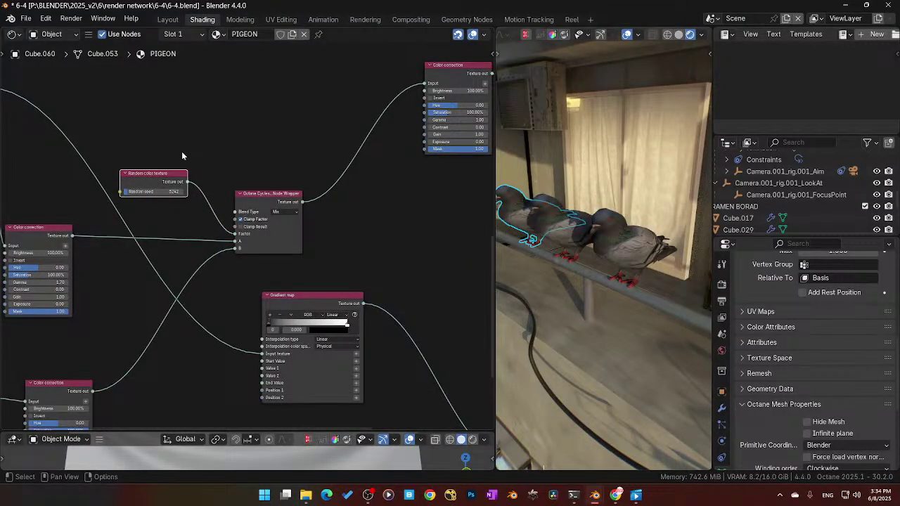
Step: Look through the Octane Shader Tools and Octane Tools options available for the material's nodes
key("n")
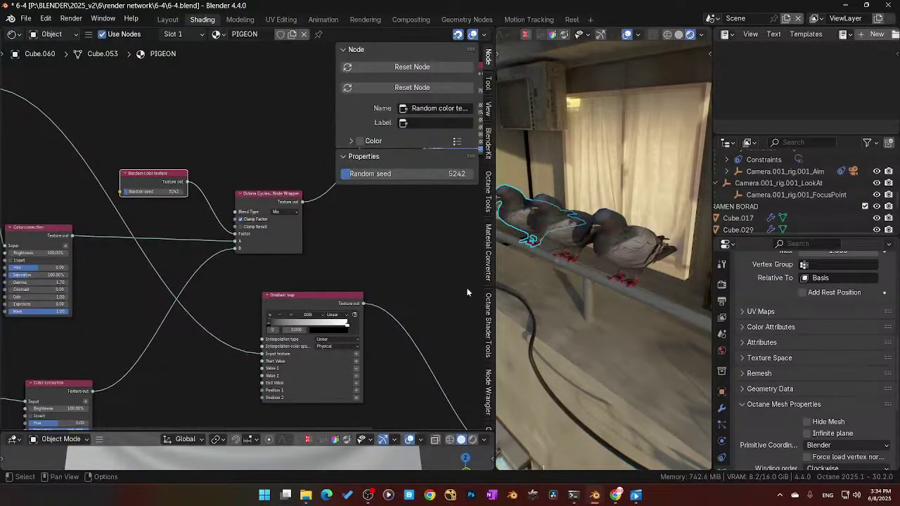
left_click(489, 325)
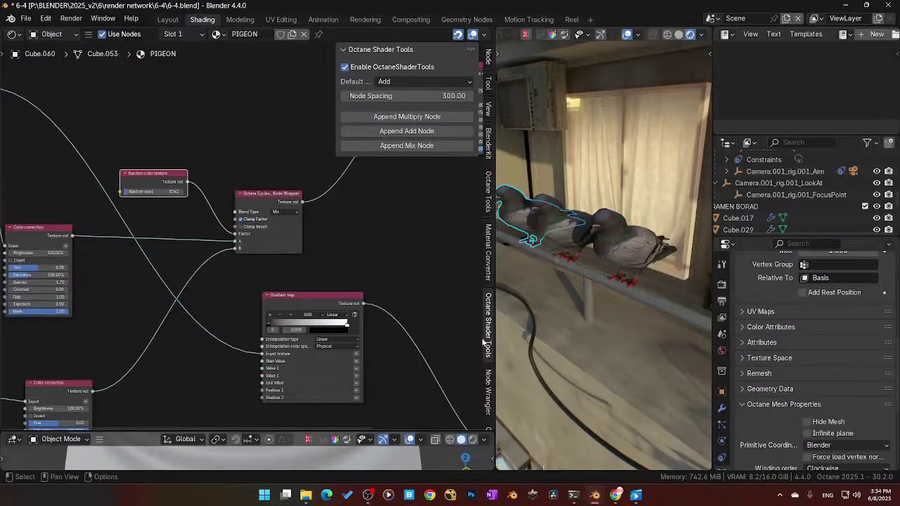
left_click(489, 203)
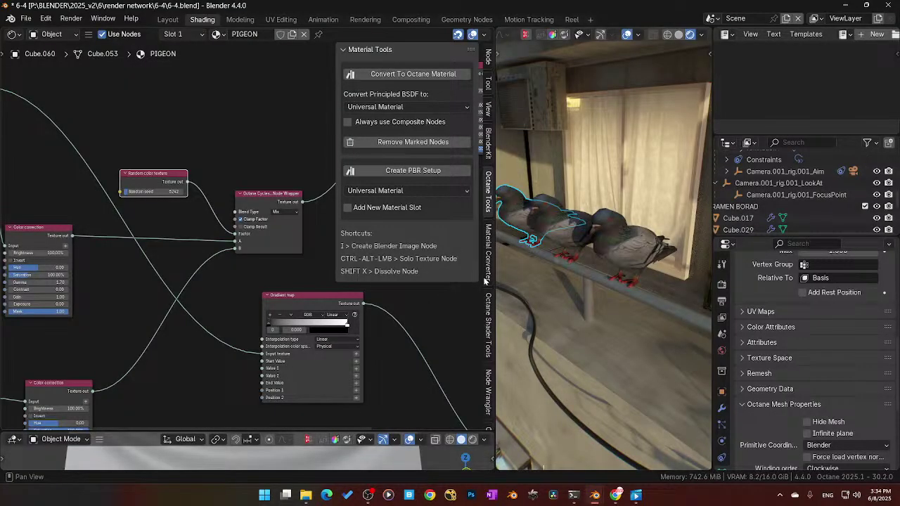
key("n")
scroll(438, 261, "down", 4)
middle_click_drag(376, 262, 288, 300)
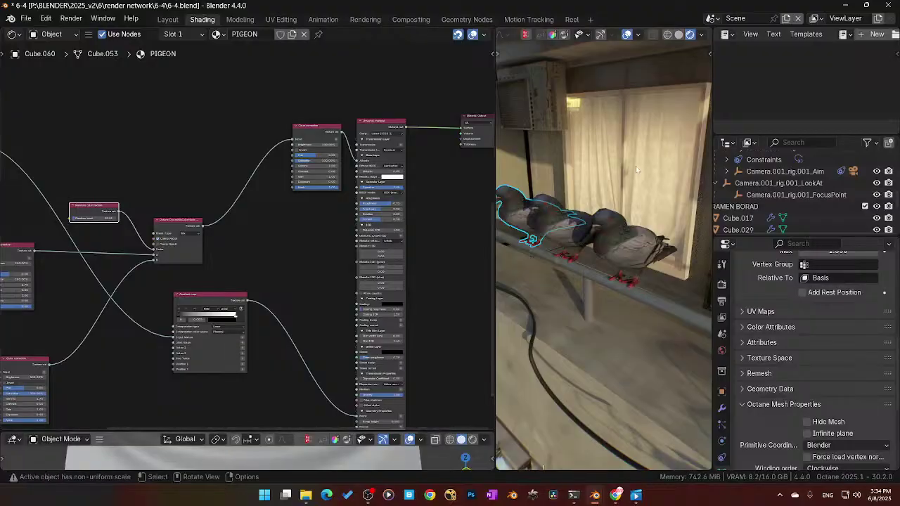
Step: Switch the rendered viewport to solid shading and select the pigeon in front of the curtained window's far end
left_click(678, 34)
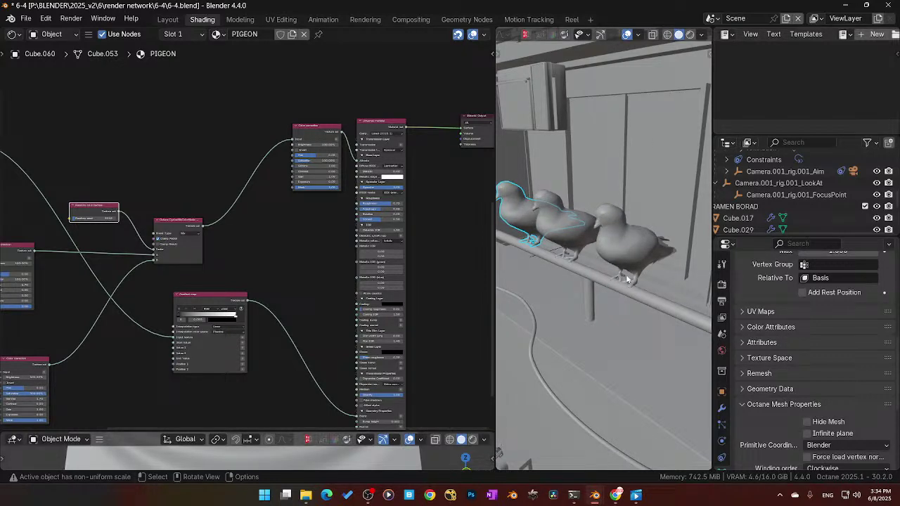
left_click(629, 254)
Step: Examine how the original Cycles nodes feed the Object Info random output into the color Mix node
scroll(274, 175, "down", 9)
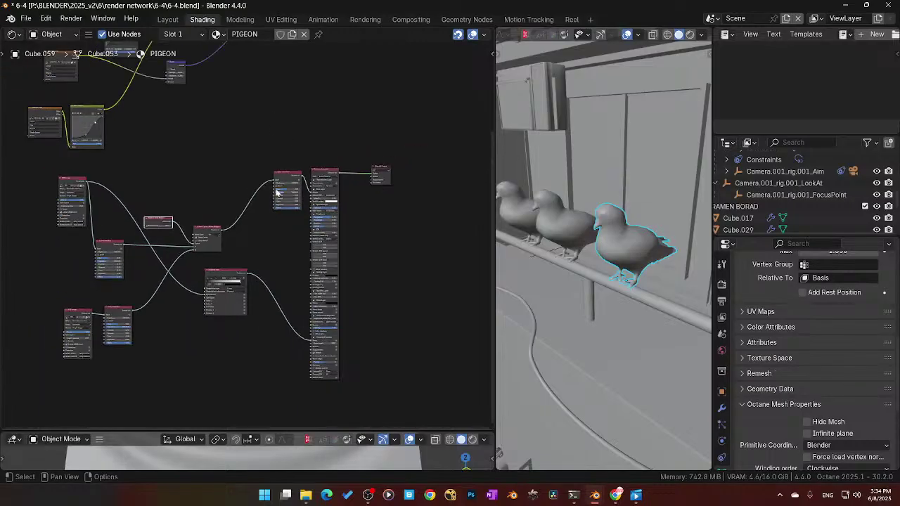
middle_click_drag(244, 131, 227, 249)
scroll(227, 249, "up", 8)
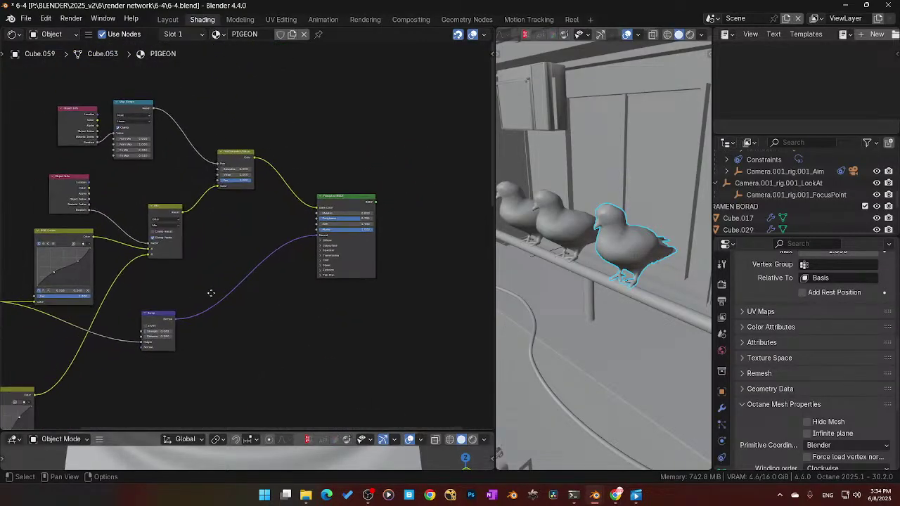
mouse_move(270, 299)
middle_mouse_down()
mouse_move(252, 312)
mouse_move(217, 219)
middle_mouse_up()
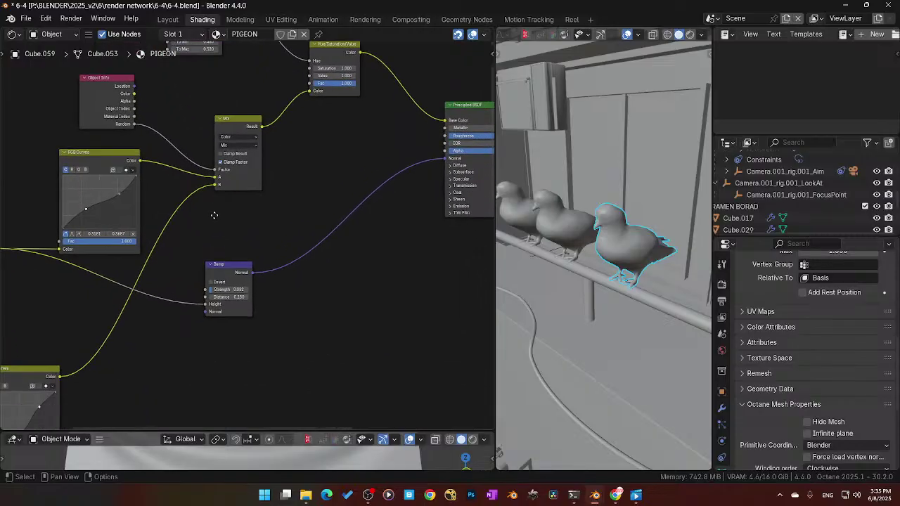
middle_click_drag(325, 383, 279, 128)
Step: Add an Octane Instance range node above the Random color texture and connect its texture output to the Mix wrapper's Factor
scroll(279, 128, "down", 4)
middle_click_drag(247, 243, 279, 173)
scroll(246, 181, "up", 8)
key("shift+a")
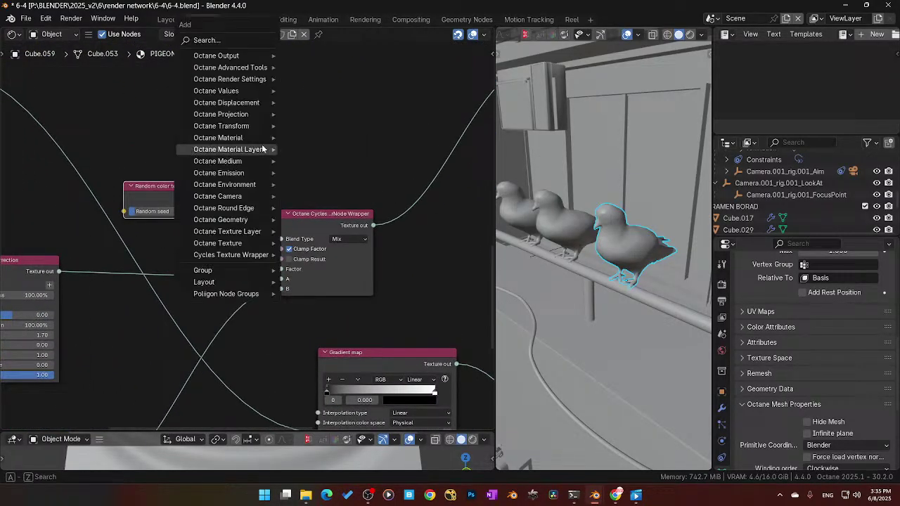
mouse_move(262, 148)
type("RAN")
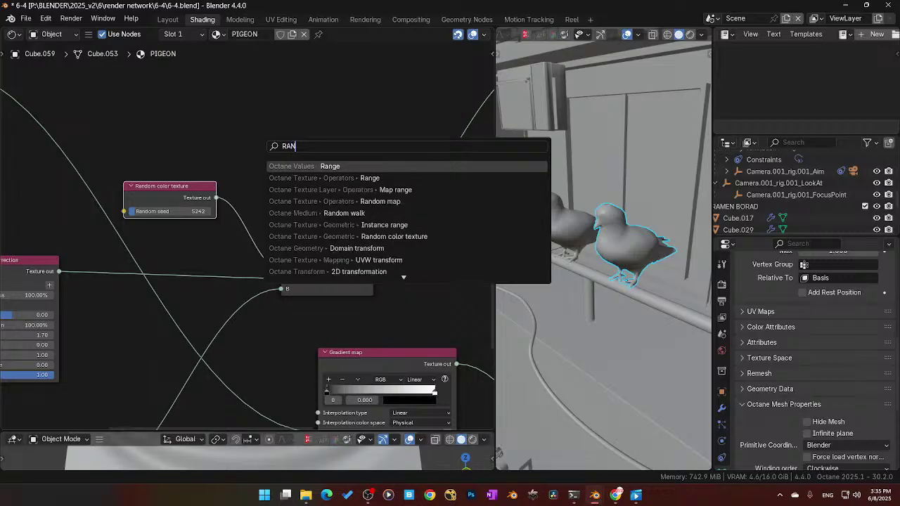
type("D")
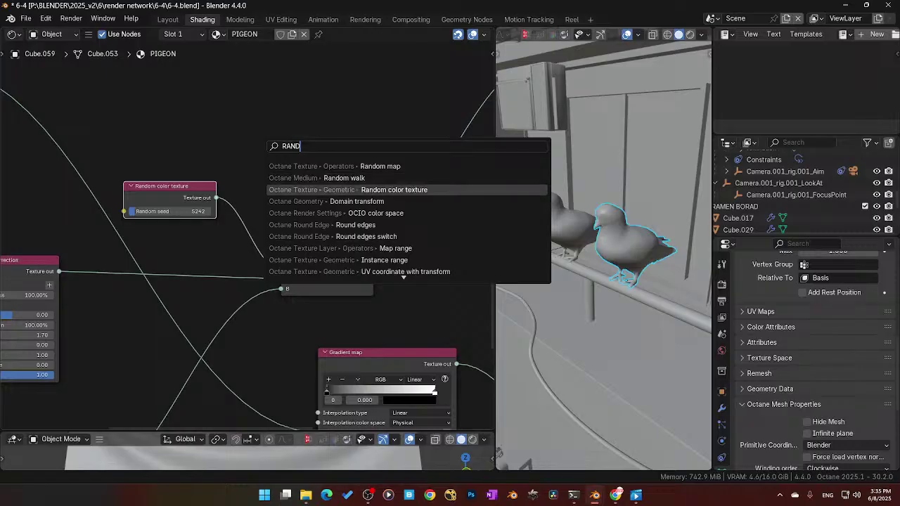
key("Down")
key("Down")
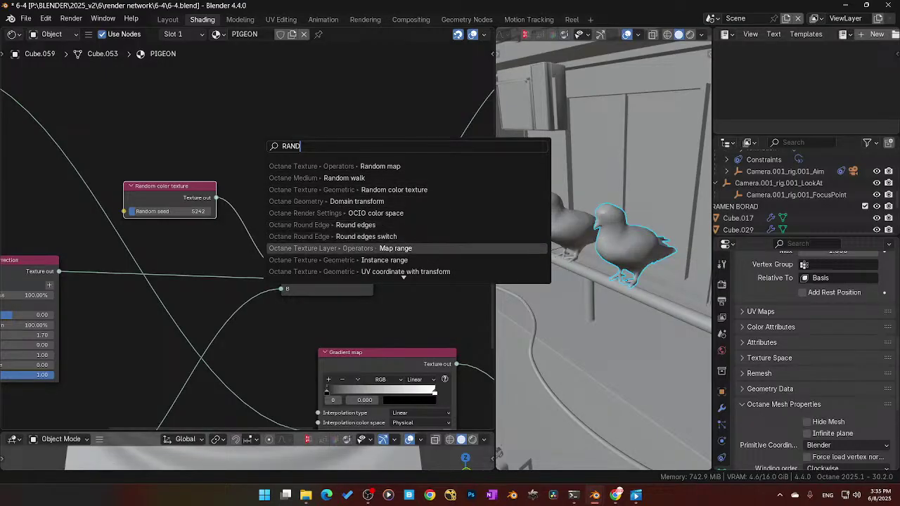
key("Down")
key("Down")
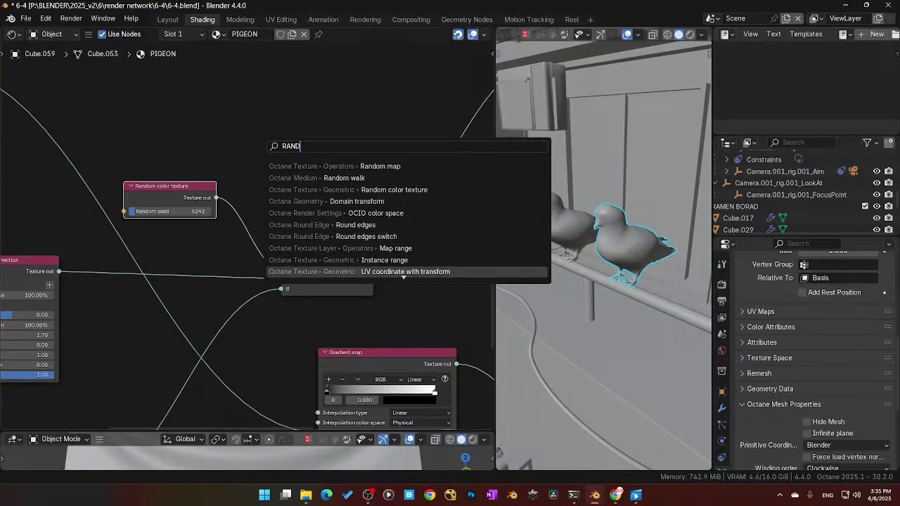
key("Up")
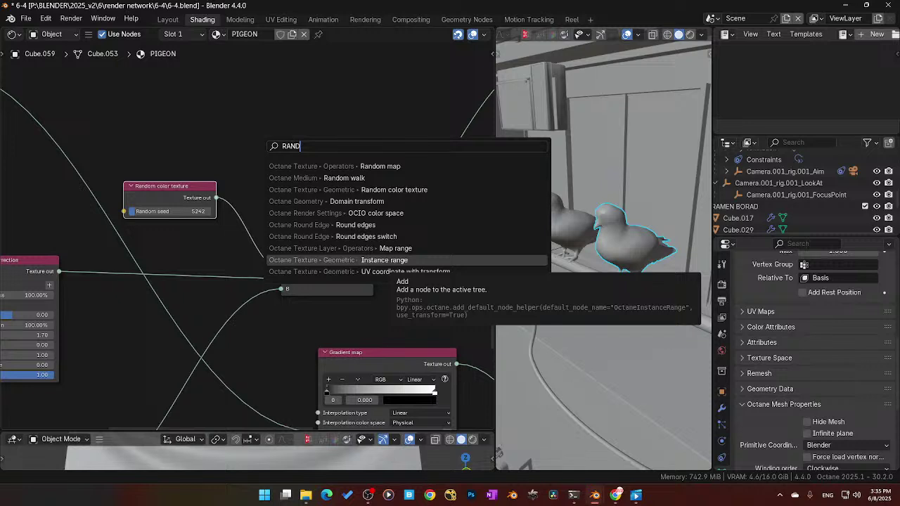
key("Down")
key("Down")
key("Down")
key("Down")
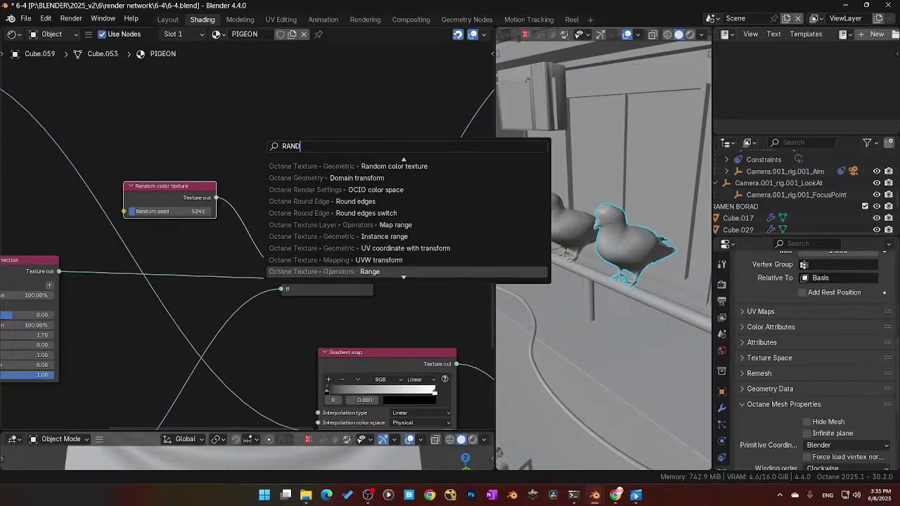
key("Down")
key("Up")
key("Up")
key("Up")
key("Up")
key("Up")
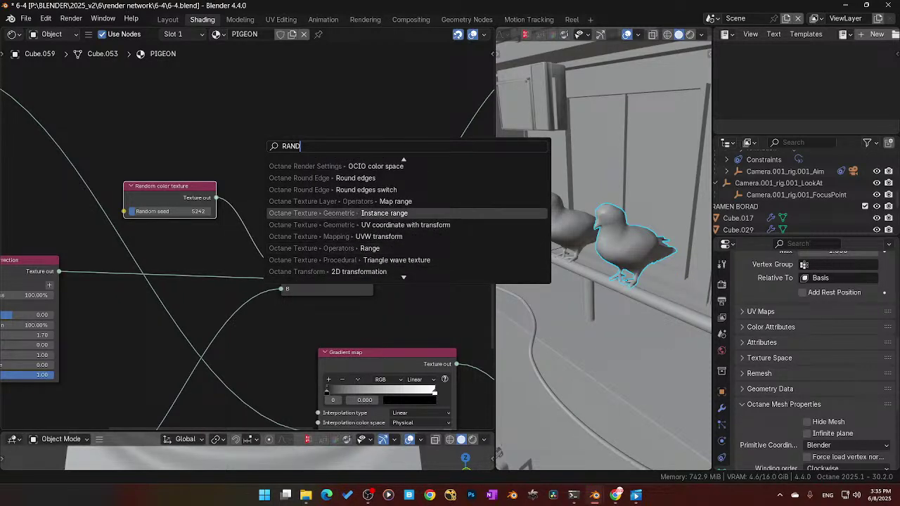
key("Return")
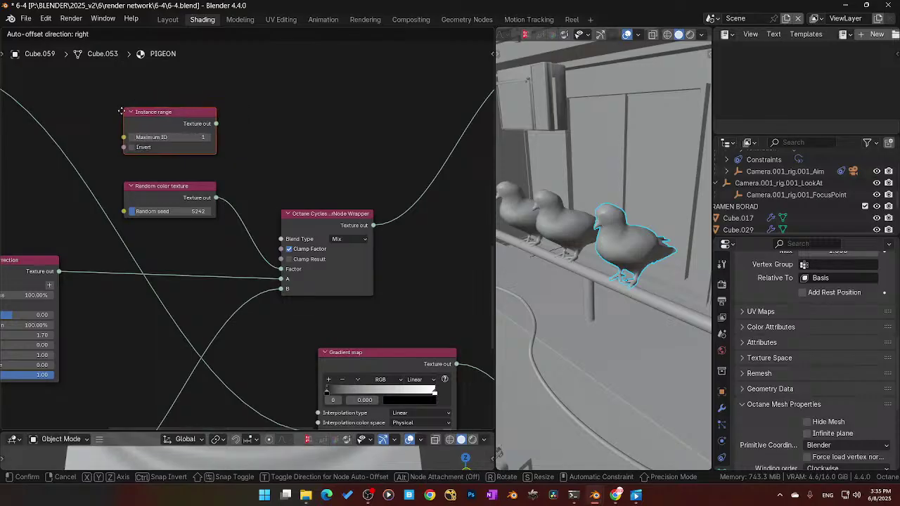
left_click(118, 124)
left_click_drag(207, 133, 283, 269)
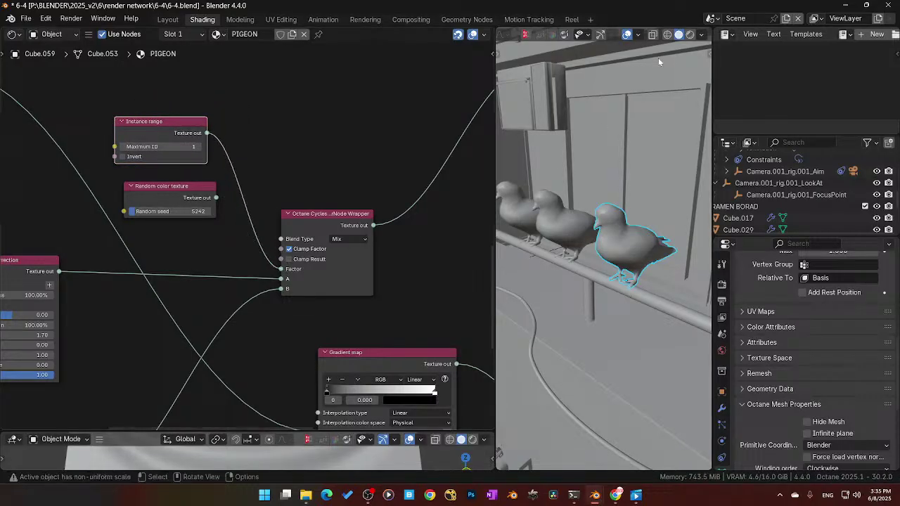
Step: Test the Instance range node with Maximum ID 44 in the rendered viewport, and delete the node
left_click(690, 37)
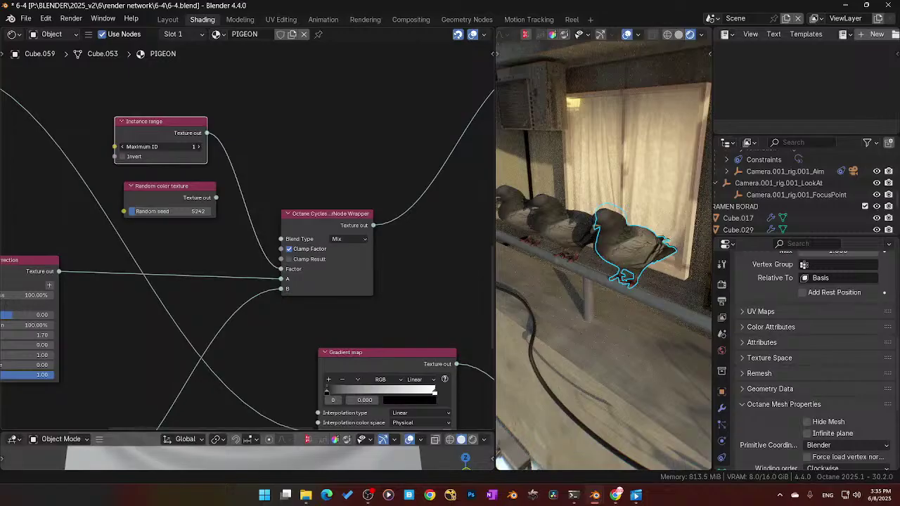
left_click_drag(161, 146, 144, 146)
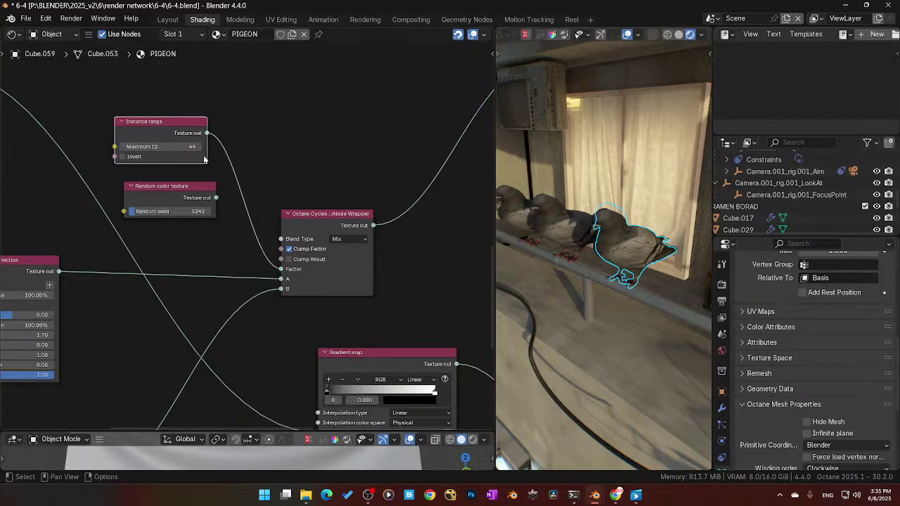
key("x")
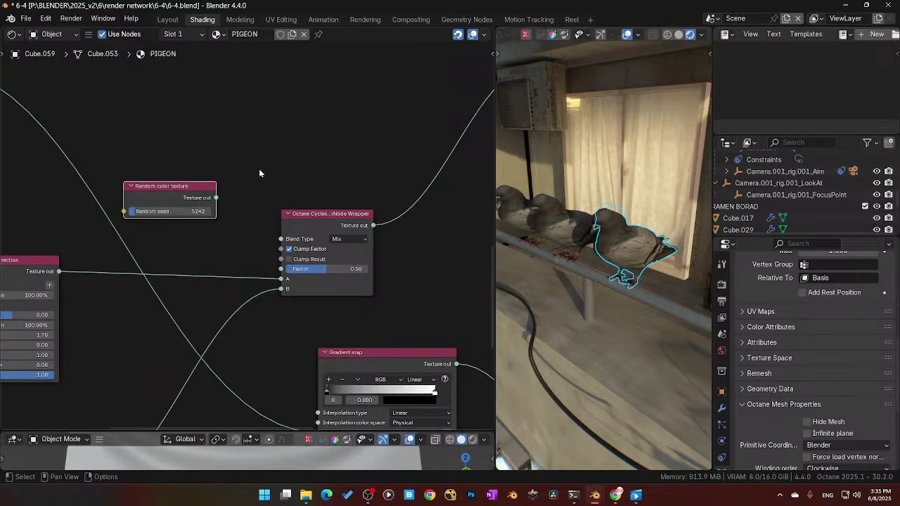
Step: Widen the 3D viewport beside the node editor and switch it to solid shading
scroll(259, 169, "down", 6)
scroll(398, 208, "down", 5)
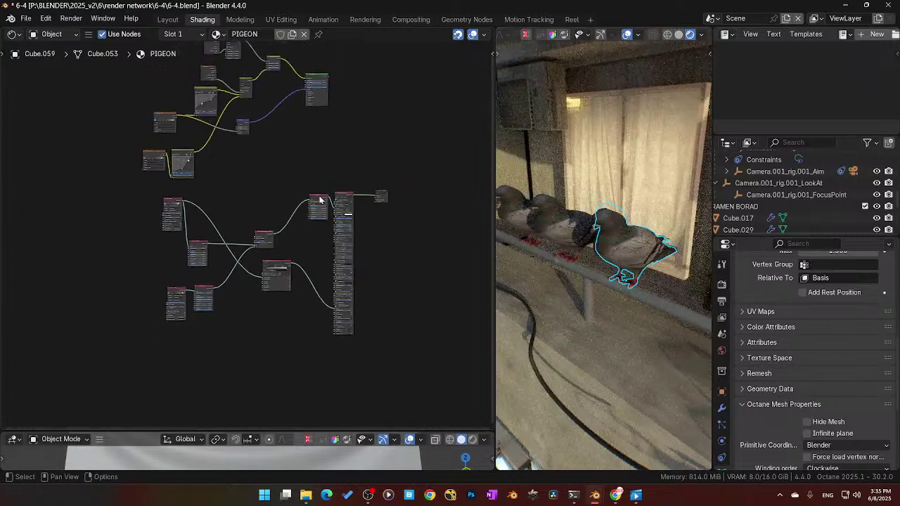
middle_click_drag(316, 194, 221, 237)
scroll(224, 228, "up", 7)
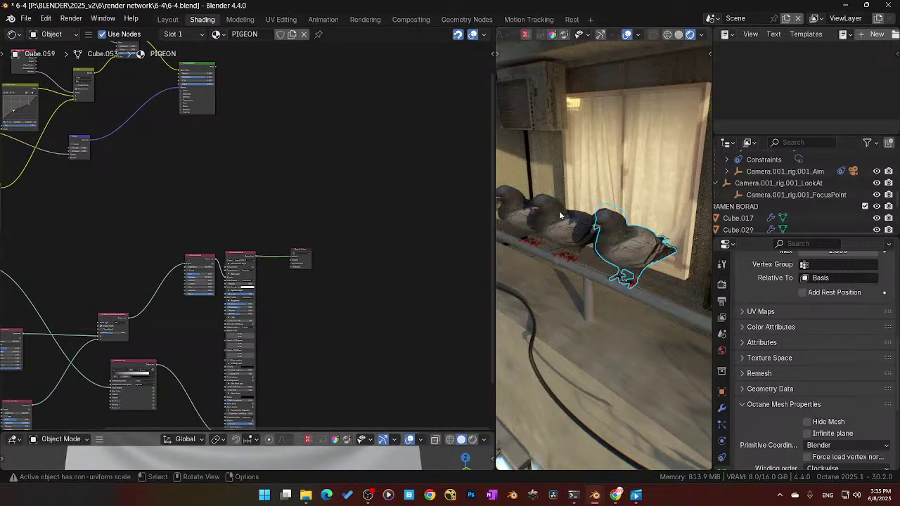
scroll(355, 243, "up", 8)
middle_click_drag(343, 246, 279, 198)
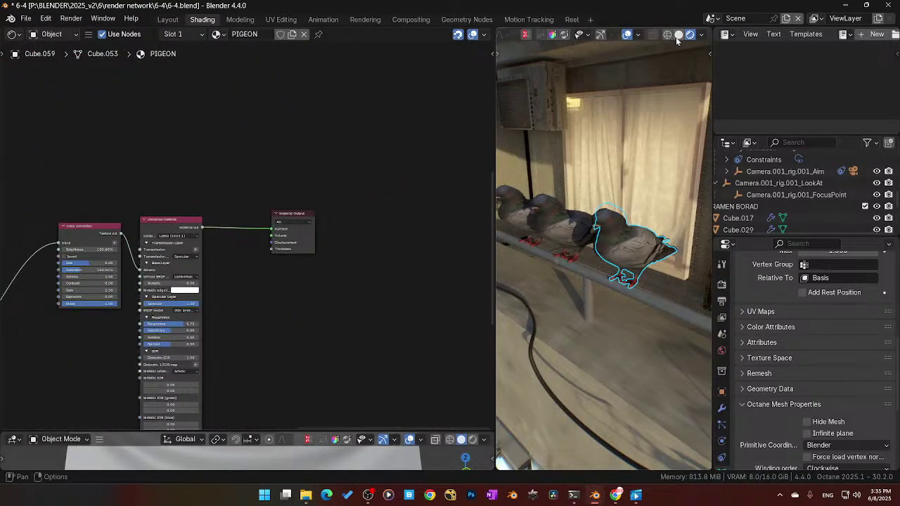
left_click_drag(495, 82, 398, 82)
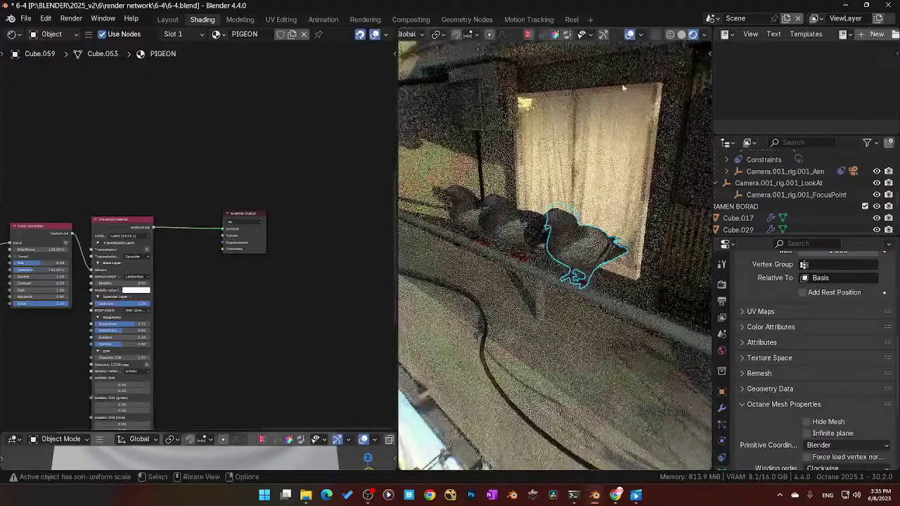
left_click(681, 34)
Step: Rotate the selected pigeon on the railing about the global Z axis so it faces a different direction
scroll(425, 234, "down", 10)
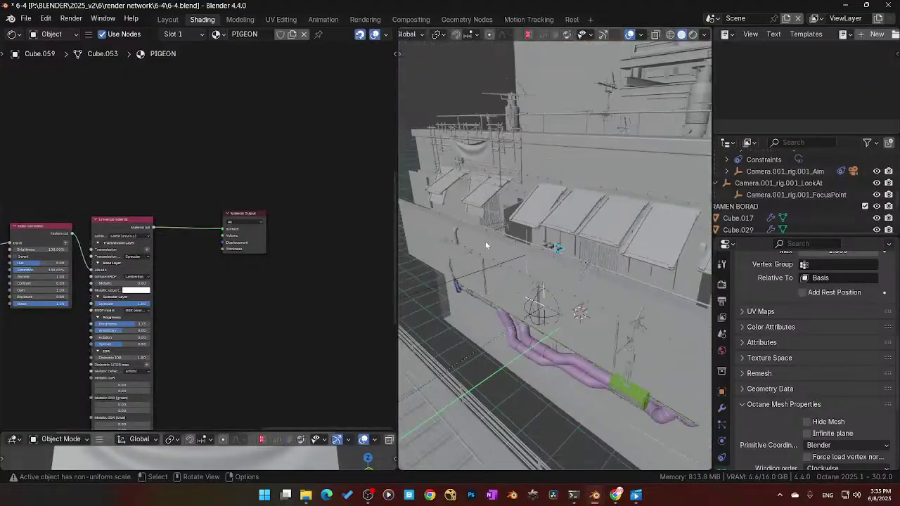
scroll(485, 245, "up", 10)
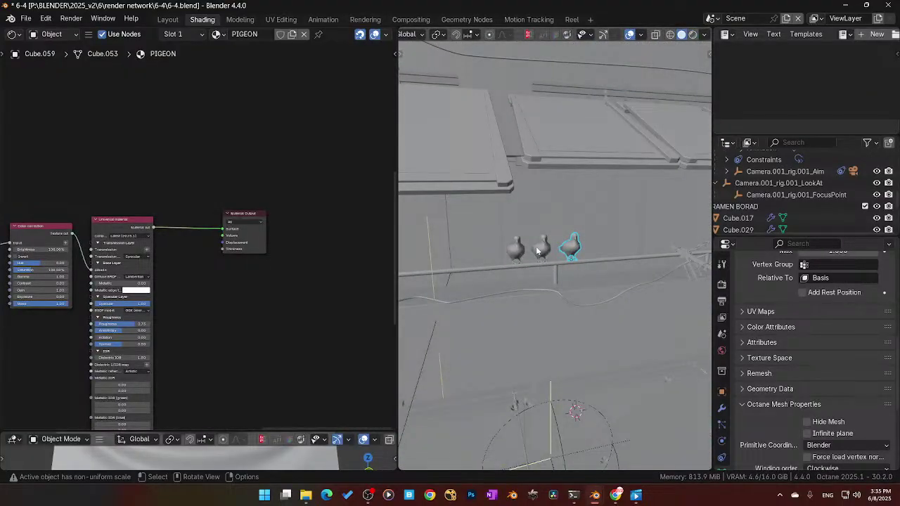
key("r")
key("z")
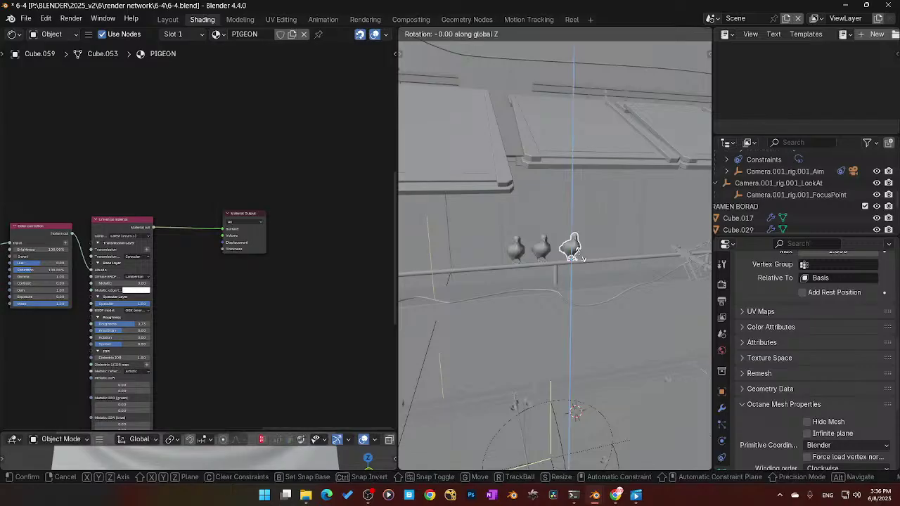
left_click(605, 259)
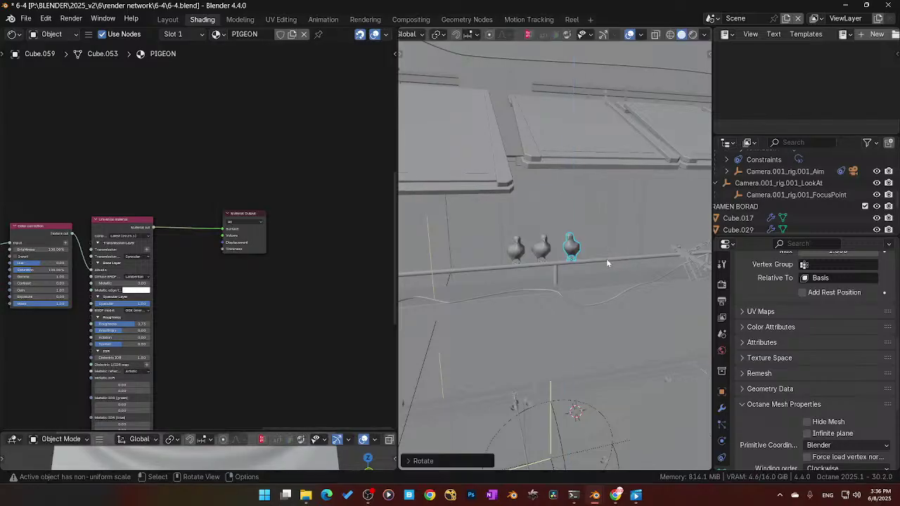
Step: Select the middle pigeon on the railing and raise it along the global Z axis to the height of the roof edge
left_click(522, 258)
left_click(542, 258)
scroll(543, 254, "down", 6)
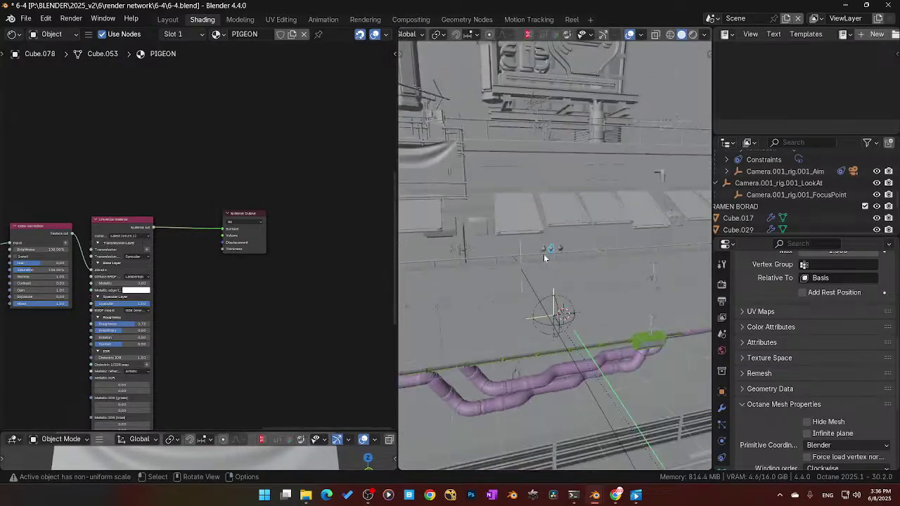
scroll(543, 256, "down", 3)
key("g")
key("z")
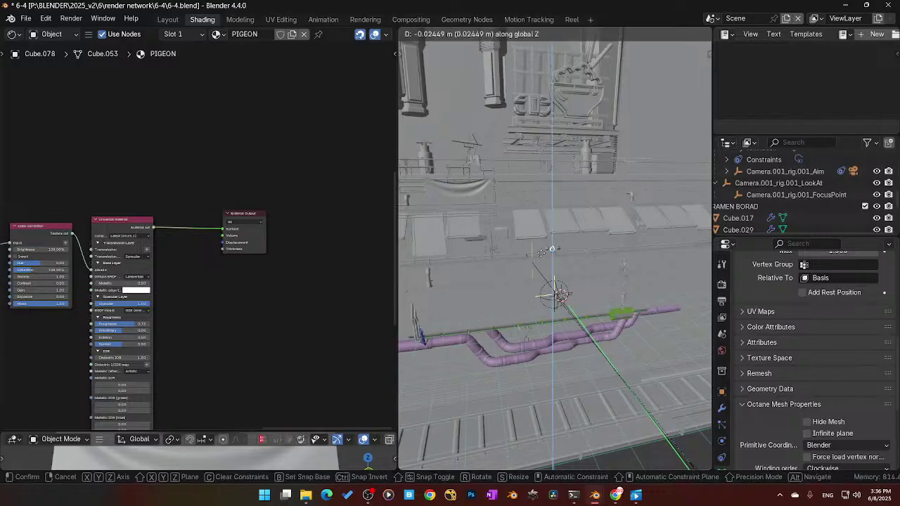
left_click(549, 175)
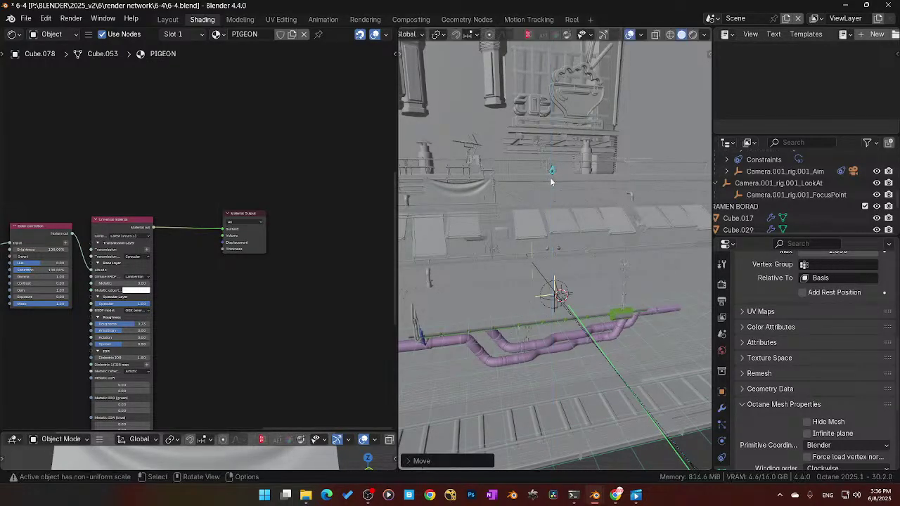
Step: Switch to the Modeling workspace and show the full scene in Object Mode outside local view
middle_click_drag(550, 177, 513, 260)
scroll(513, 259, "up", 5)
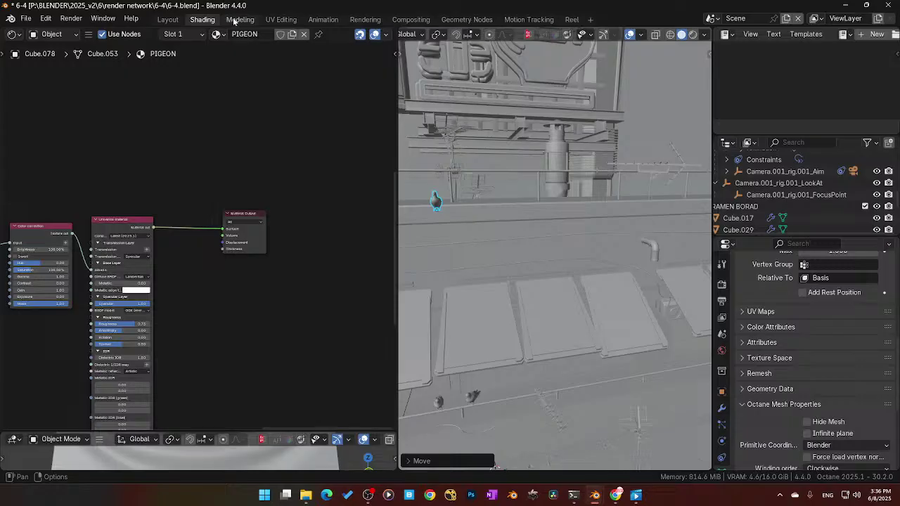
key("ctrl+Page_Down")
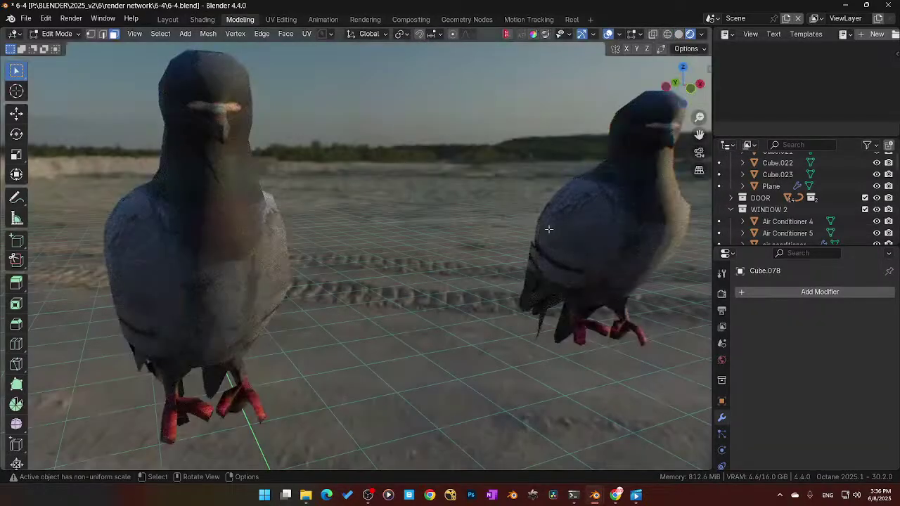
key("Tab")
left_click(482, 310)
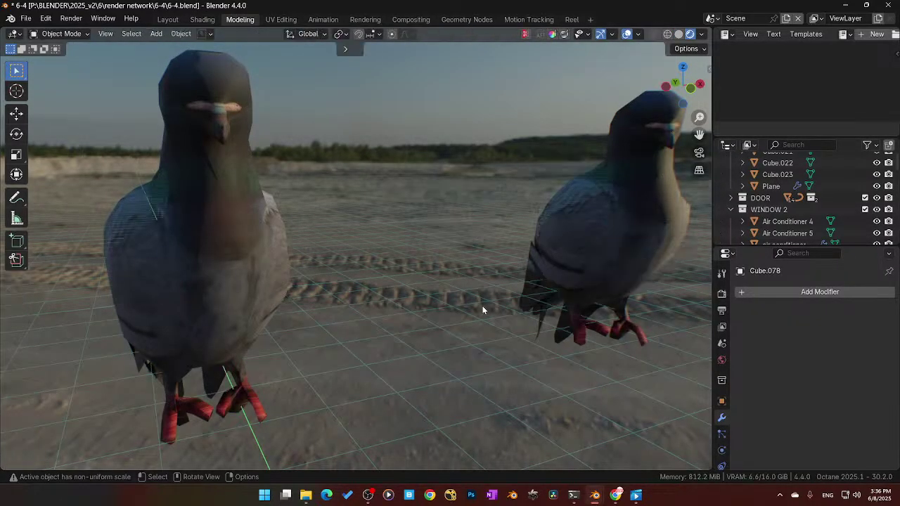
key("alt+shift+z")
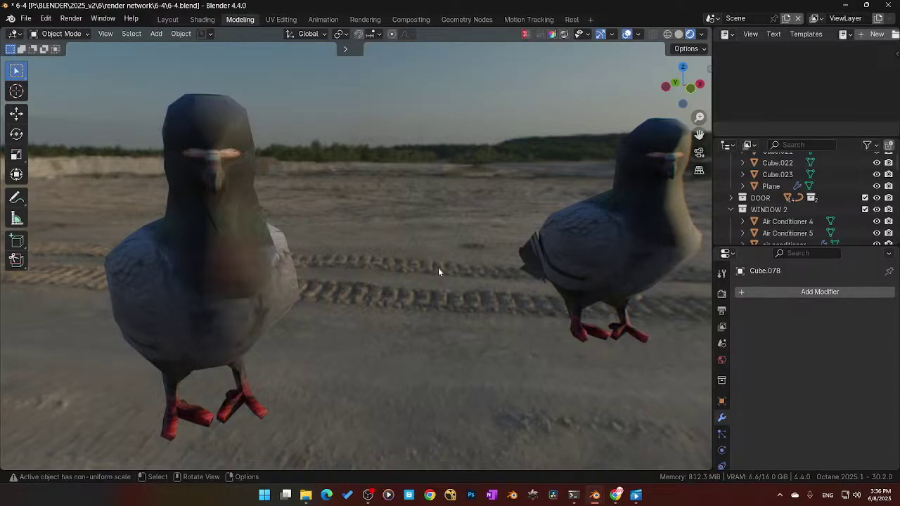
key("slash")
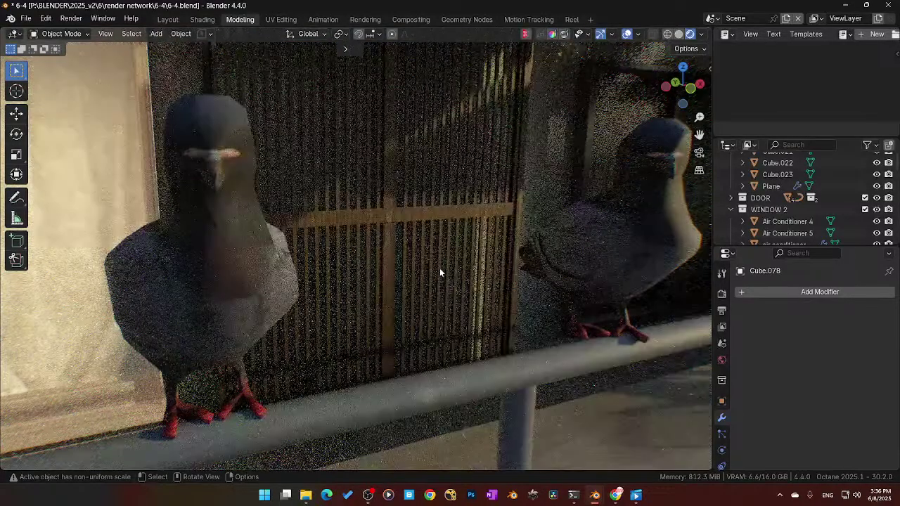
Step: Set the viewport to solid shading in quad view and move the raised pigeon back onto the roof ledge from the top view
scroll(436, 285, "down", 10)
scroll(426, 281, "down", 4)
middle_click_drag(416, 230, 385, 336, "shift")
scroll(377, 275, "up", 3)
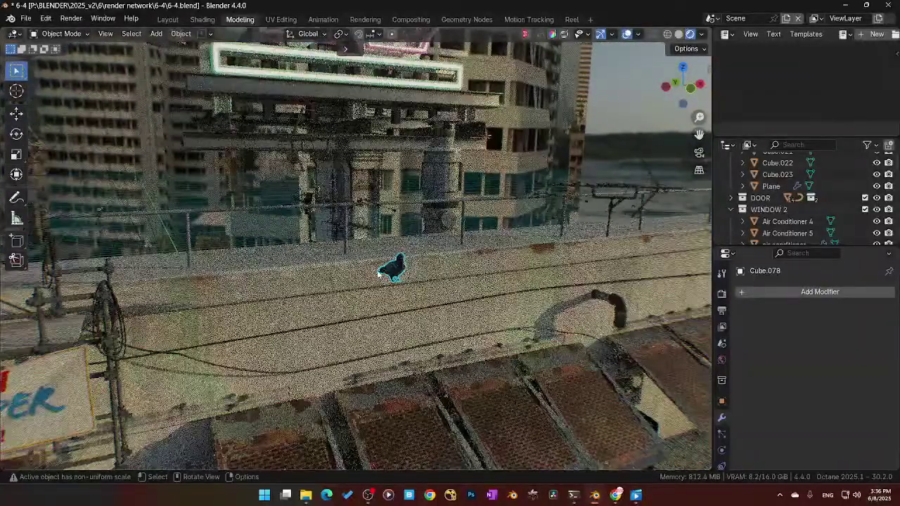
left_click(679, 34)
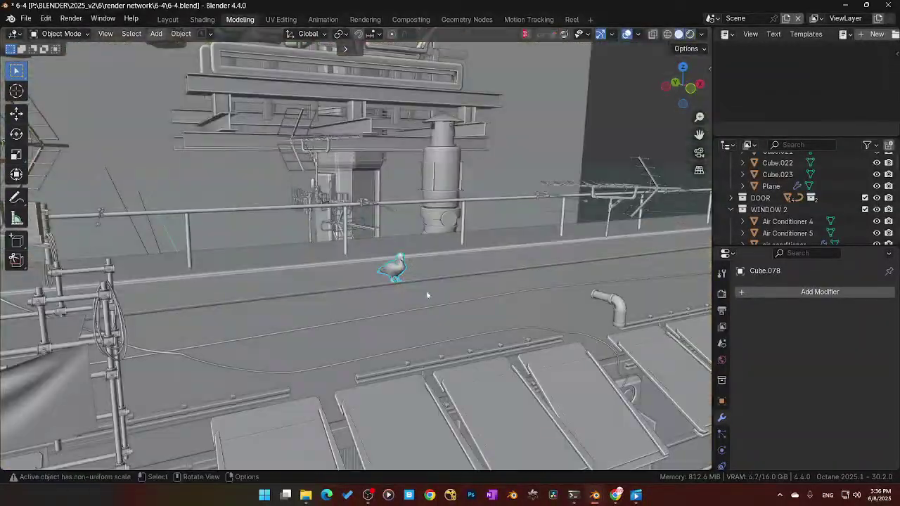
key("ctrl+alt+q")
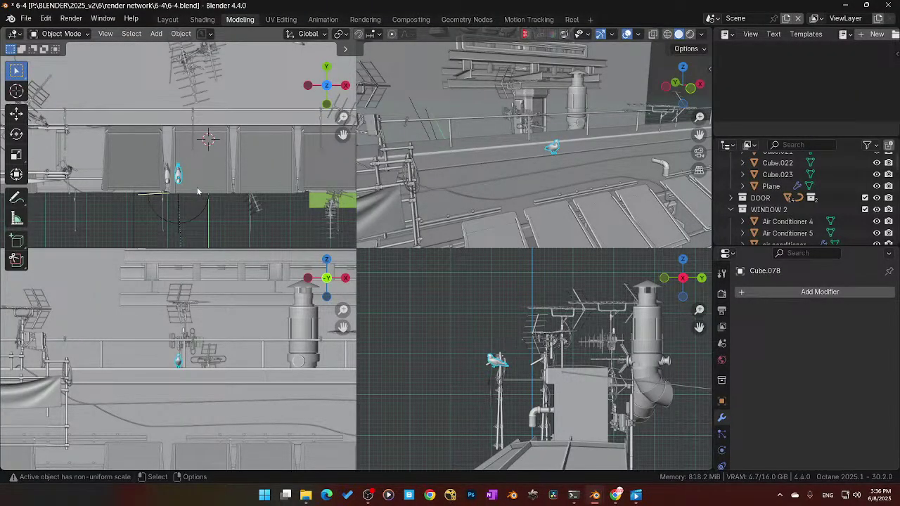
key("g")
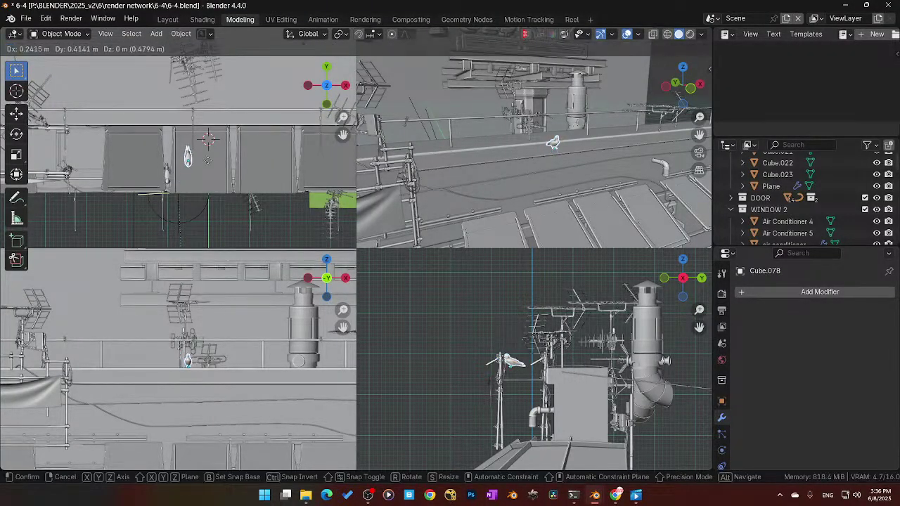
left_click(221, 123)
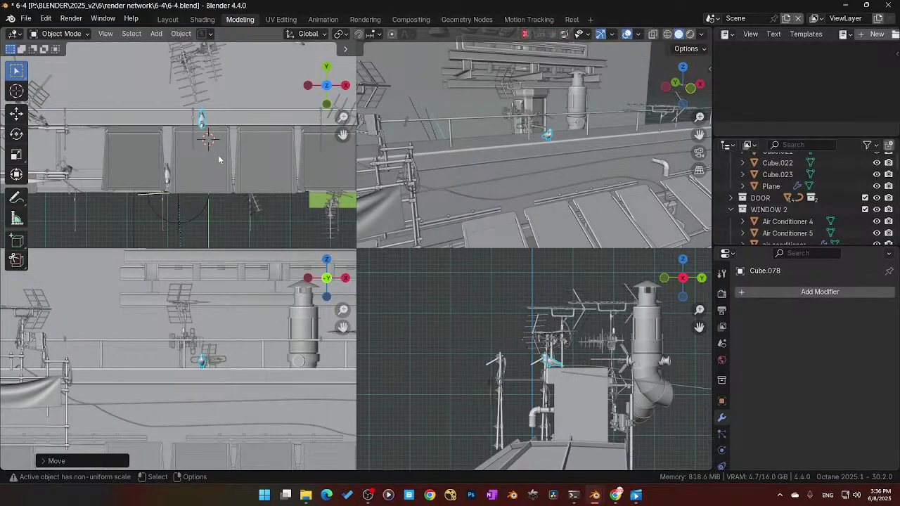
Step: Select the pigeon on the roof ledge and adjust its height along the global Z axis
left_click(202, 118)
key("g")
key("z")
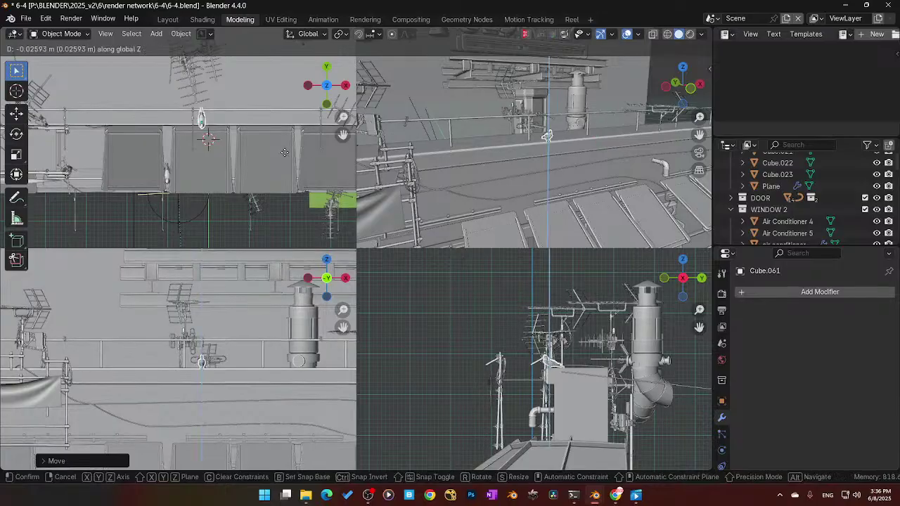
left_click(325, 156)
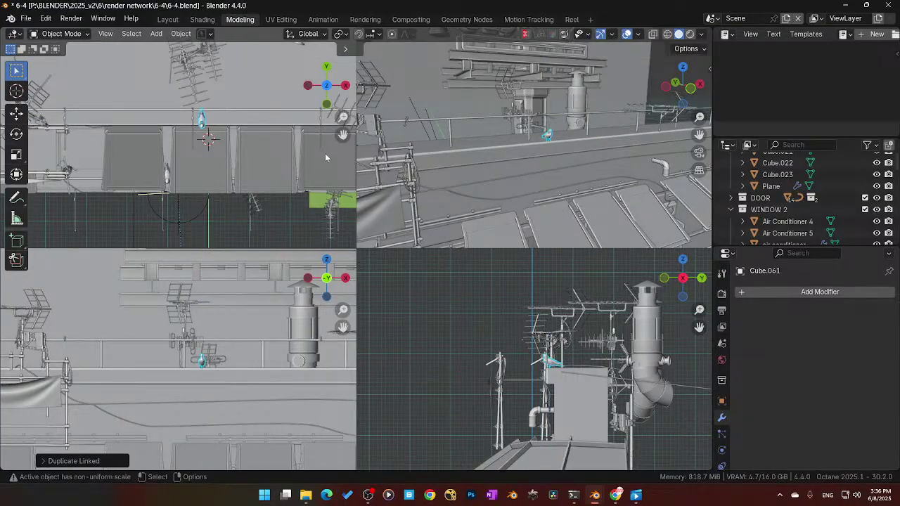
Step: Create a linked duplicate of the pigeon further along the roof ledge near the chimney and rotate it to face another direction
key("alt+d")
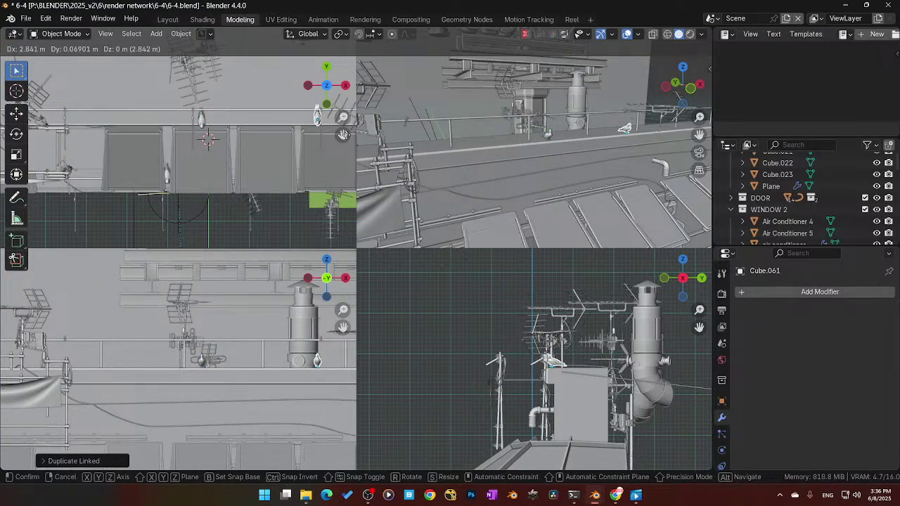
left_click(356, 137)
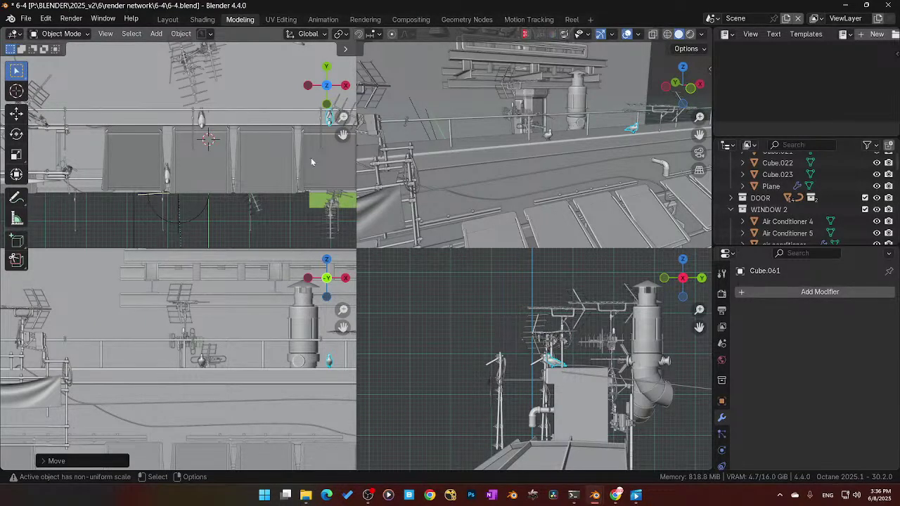
key("r")
left_click(324, 212)
Step: Duplicate the rotated pigeon about 0.94 m further along the ledge and turn the copy about the global Z axis
scroll(300, 180, "down", 8)
middle_click_drag(297, 179, 217, 150, "shift")
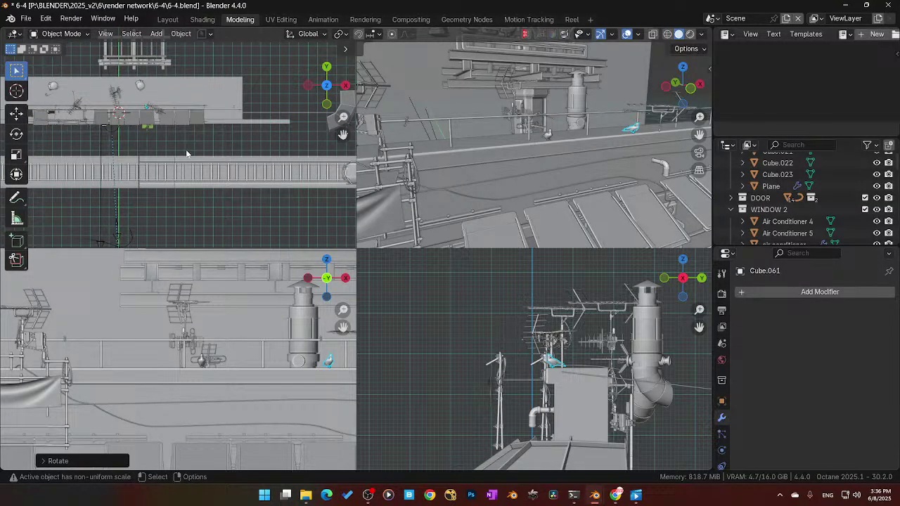
key("shift+d")
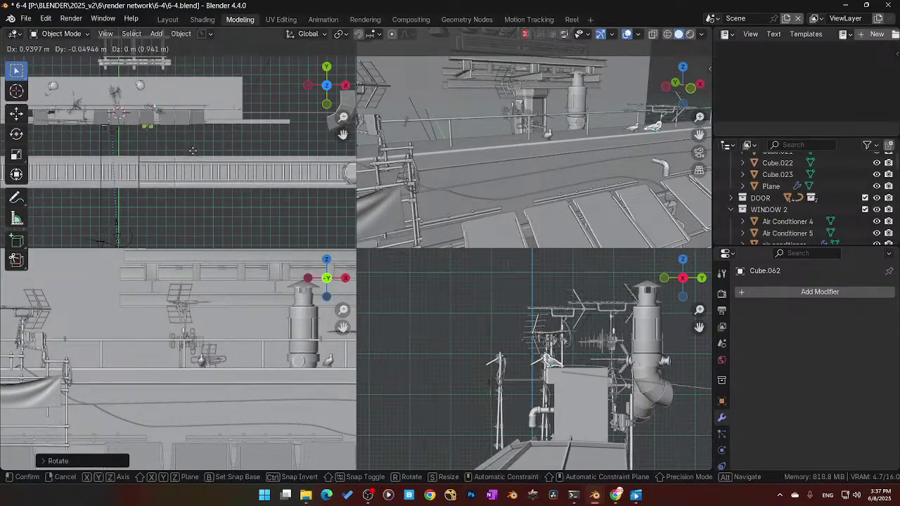
key("Escape")
key("r")
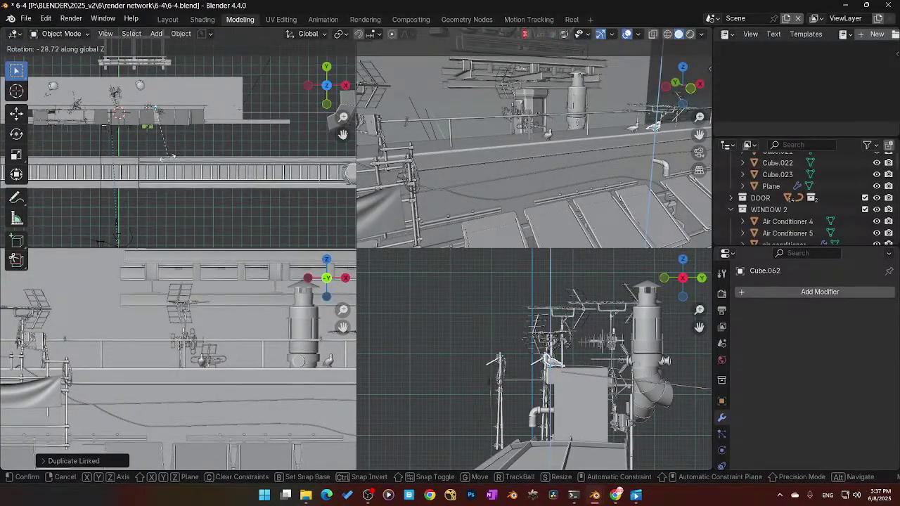
left_click(136, 154)
scroll(483, 292, "down", 2)
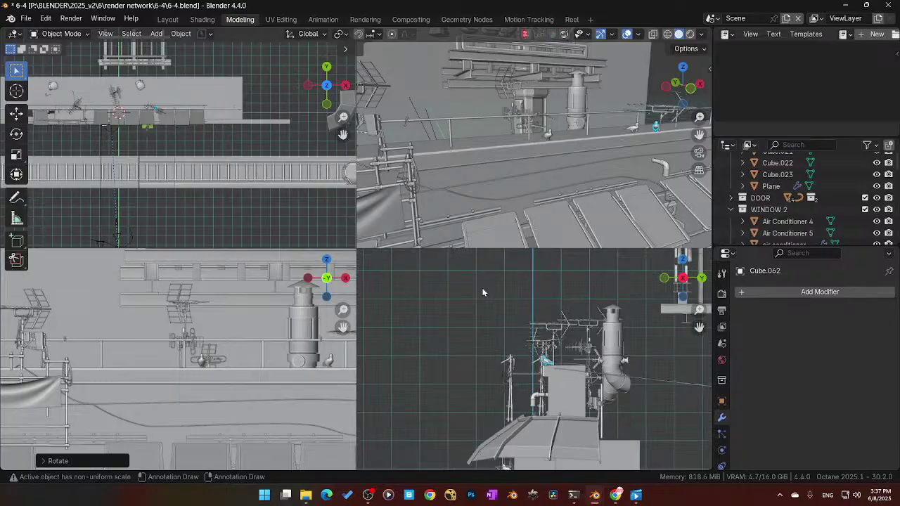
Step: Show the perspective quadrant through the scene camera and save the file
key("KP_0")
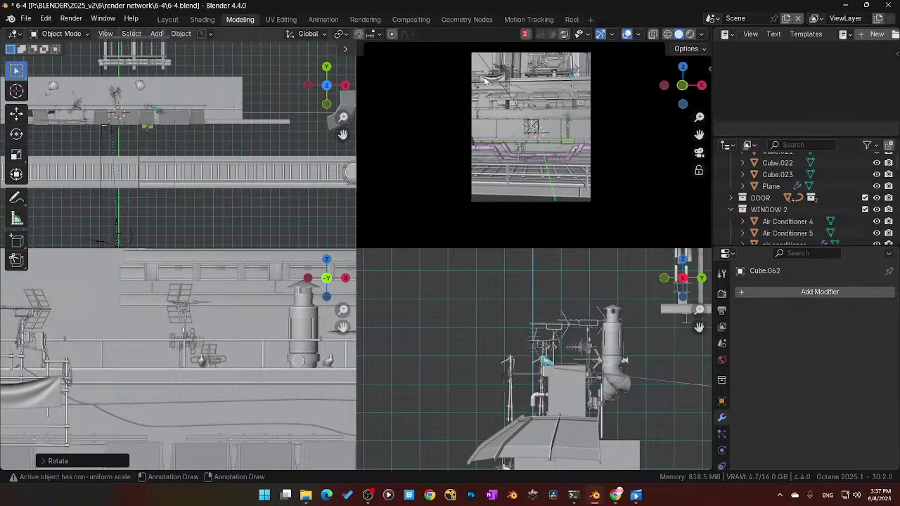
key("ctrl+s")
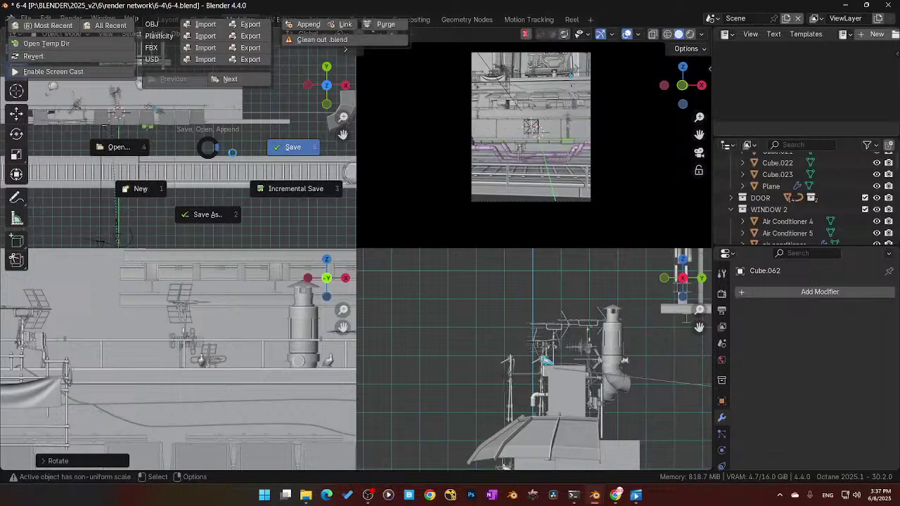
left_click(232, 153)
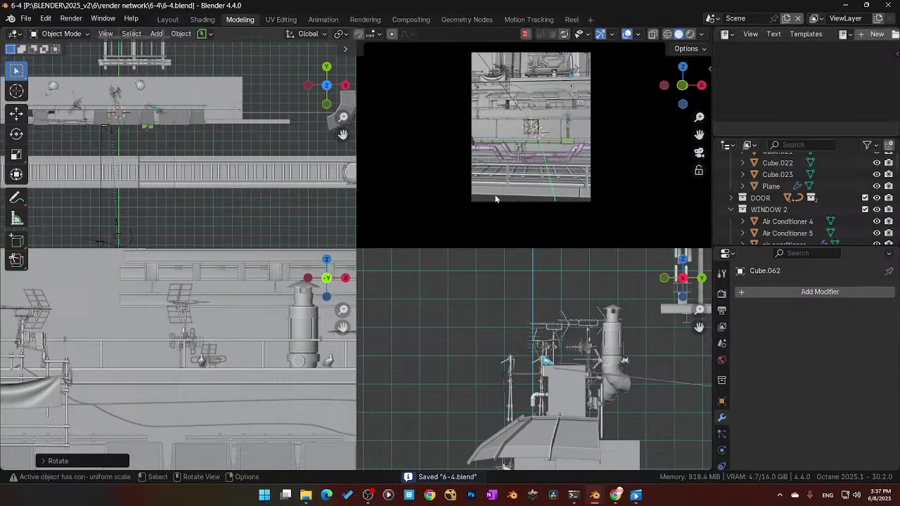
Step: Expand the camera view to a single viewport with overlays hidden and save the file again
key("ctrl+alt+q")
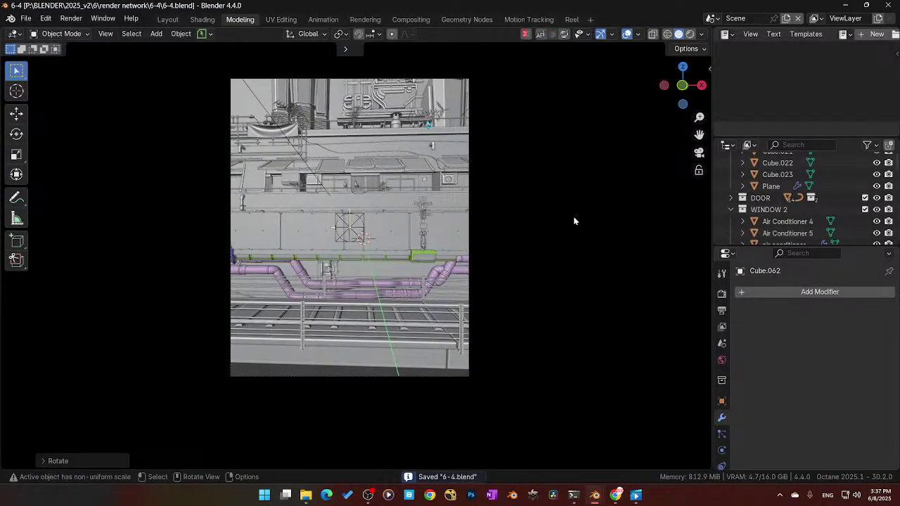
scroll(573, 221, "up", 1)
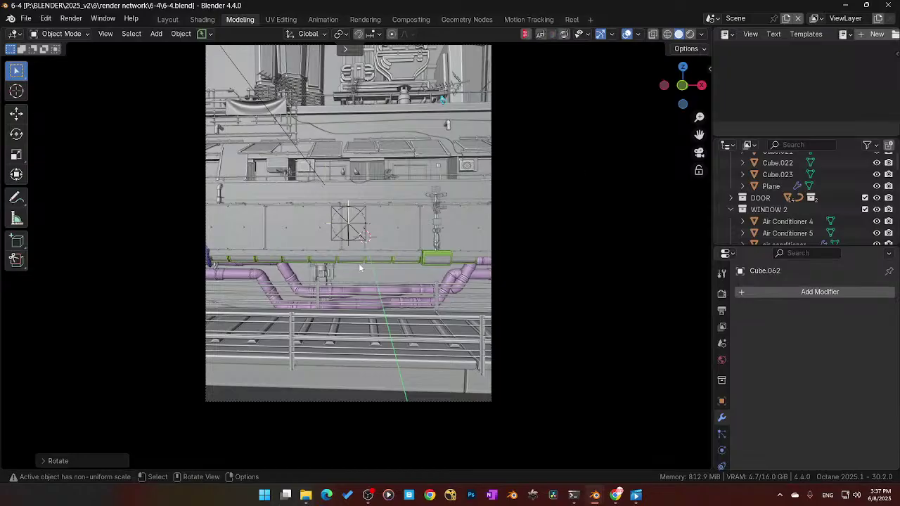
left_click(626, 33)
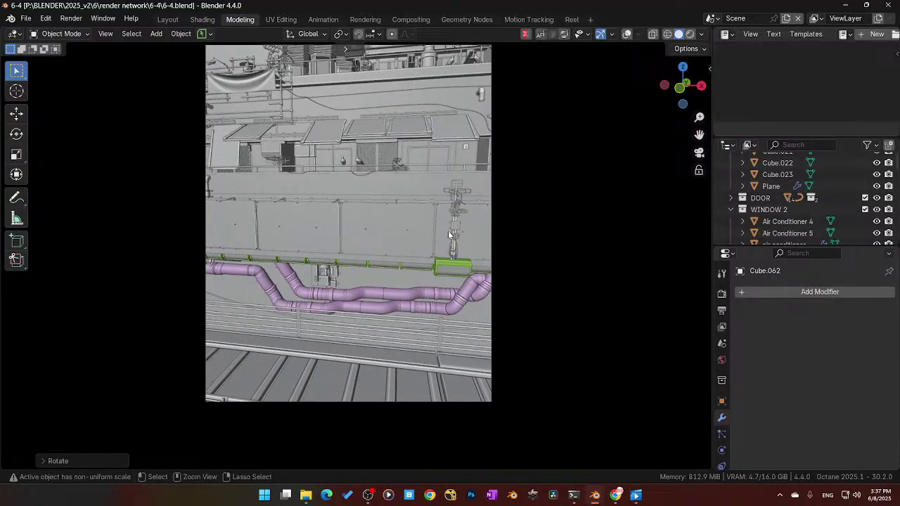
key("ctrl+s")
left_click(539, 224)
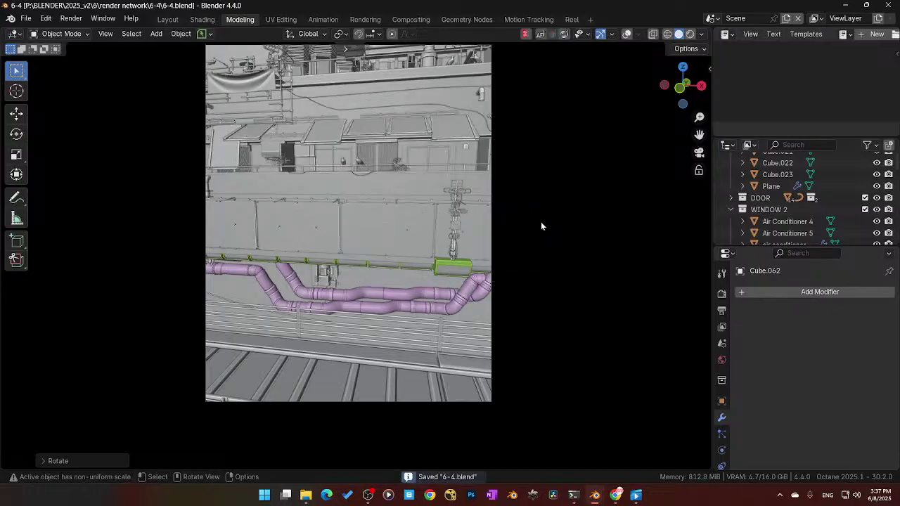
Step: Preview the scene in rendered shading from the first frame and examine the building outside the camera view
left_click(689, 36)
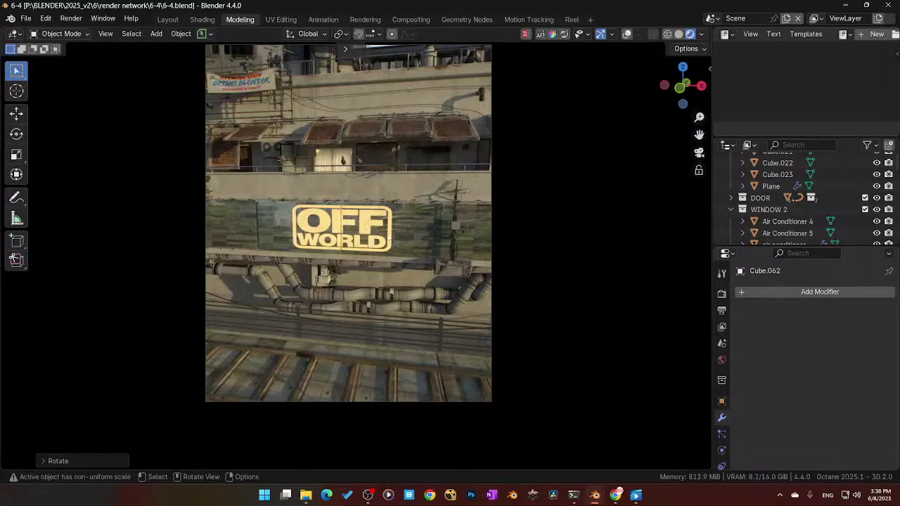
key("shift+Left")
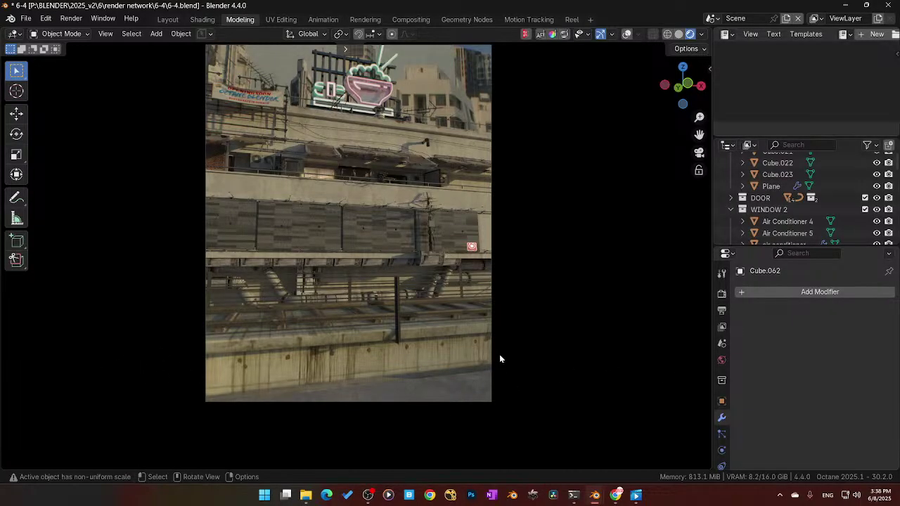
middle_click_drag(408, 391, 394, 376)
middle_click_drag(356, 353, 379, 345)
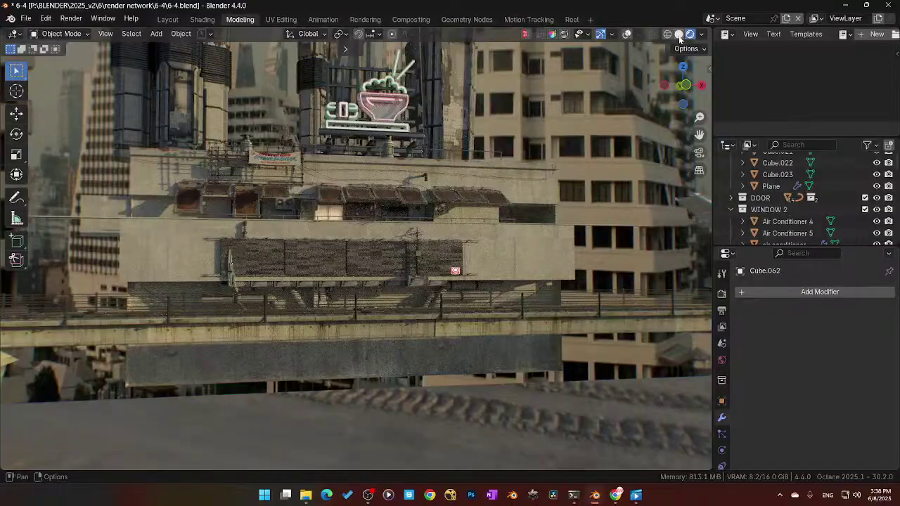
Step: Return the viewport to solid shading and save the file
left_click(668, 35)
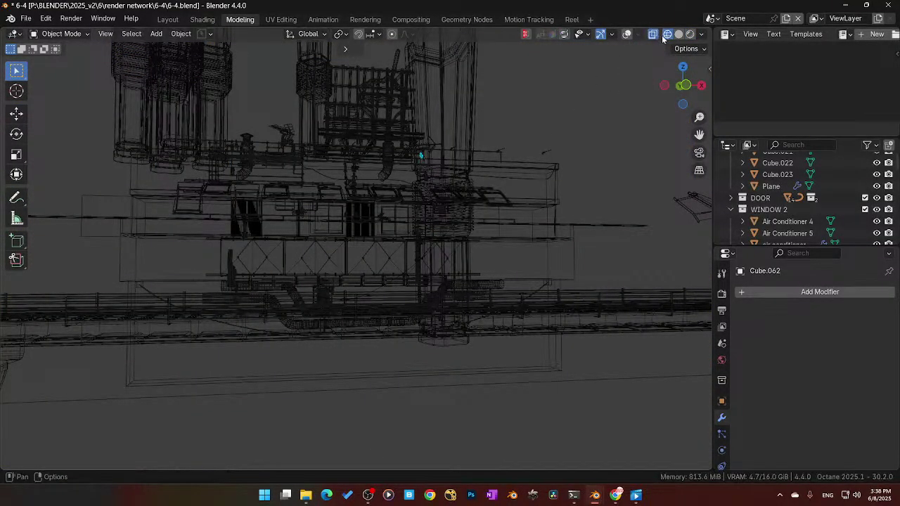
left_click(679, 35)
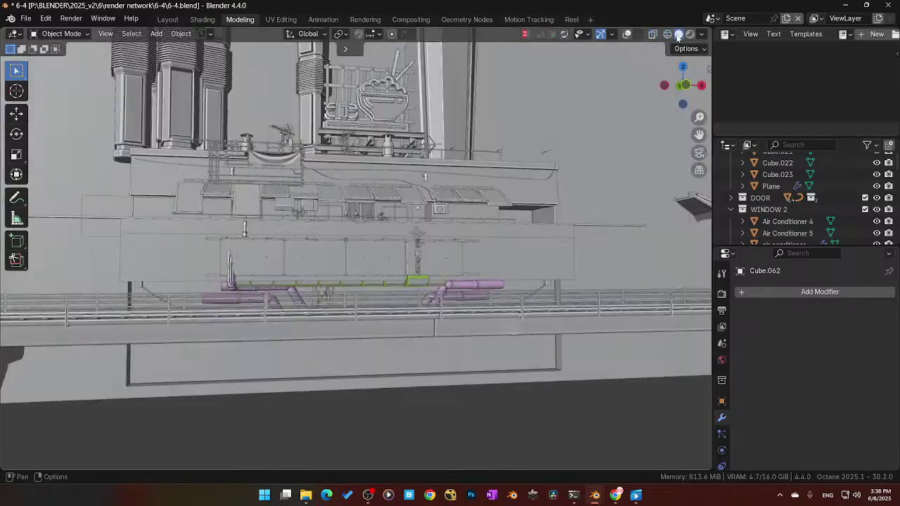
key("ctrl+s")
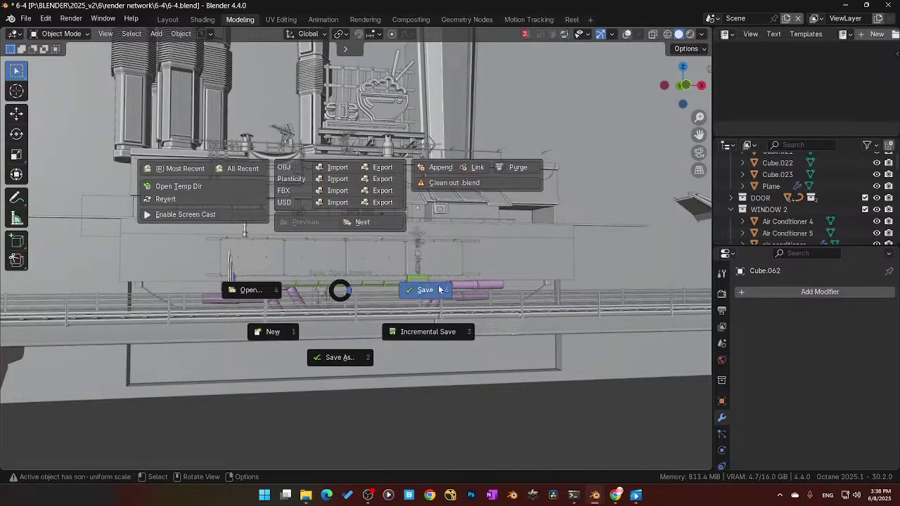
left_click(399, 301)
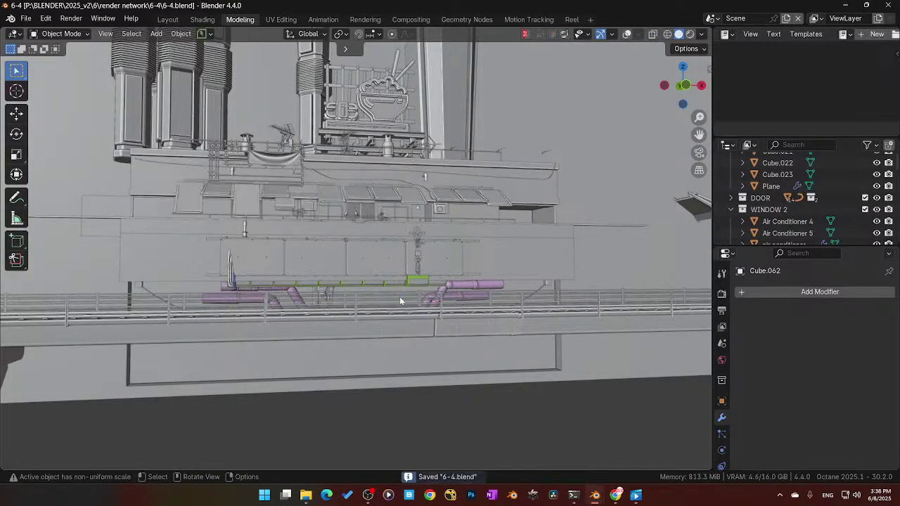
Step: Examine the whole building and elevated train track from several angles with the viewport overlays turned back on
middle_click_drag(399, 301, 365, 254)
scroll(334, 276, "up", 2)
scroll(421, 254, "down", 2)
scroll(419, 250, "down", 2)
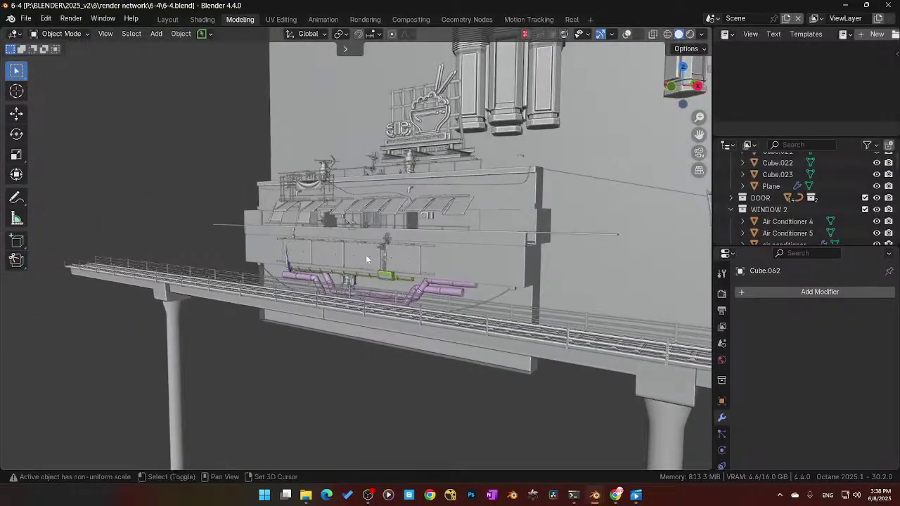
key("shift+a")
mouse_move(365, 258)
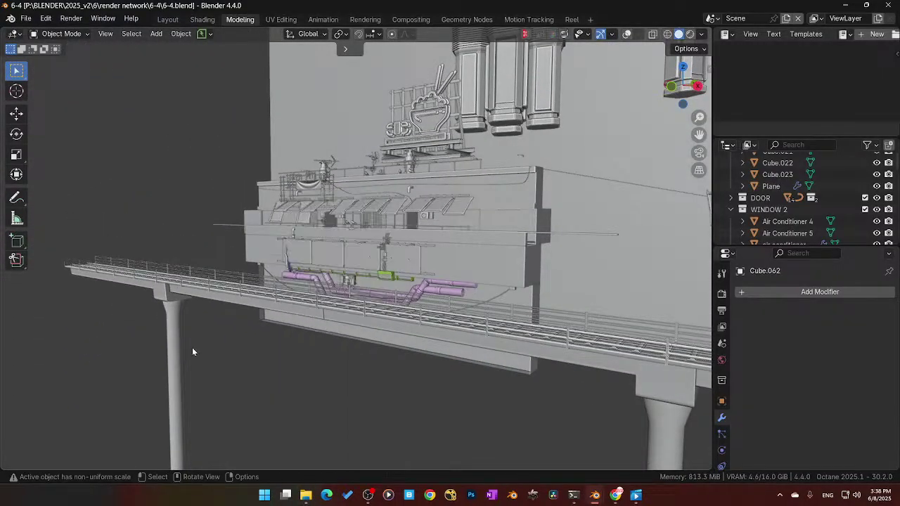
scroll(357, 361, "down", 3)
middle_click_drag(357, 361, 369, 323)
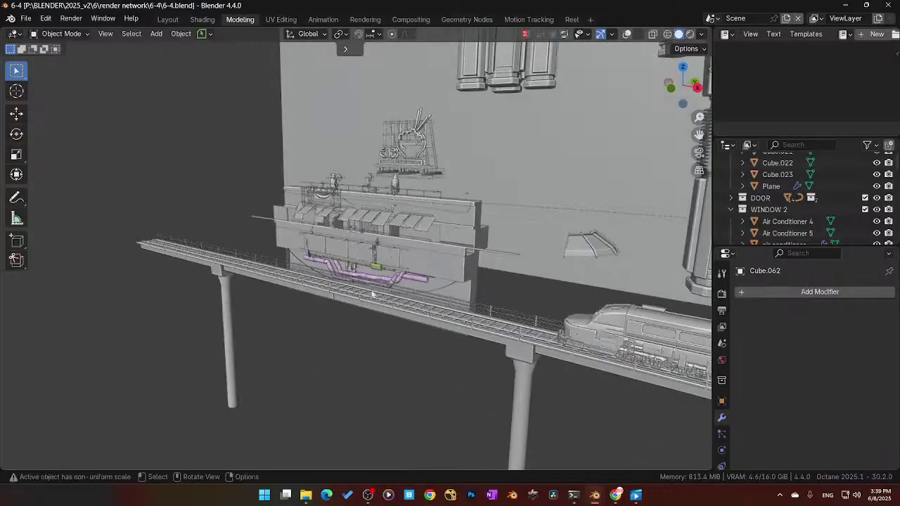
left_click(626, 34)
middle_click_drag(340, 297, 323, 320)
scroll(316, 323, "up", 1)
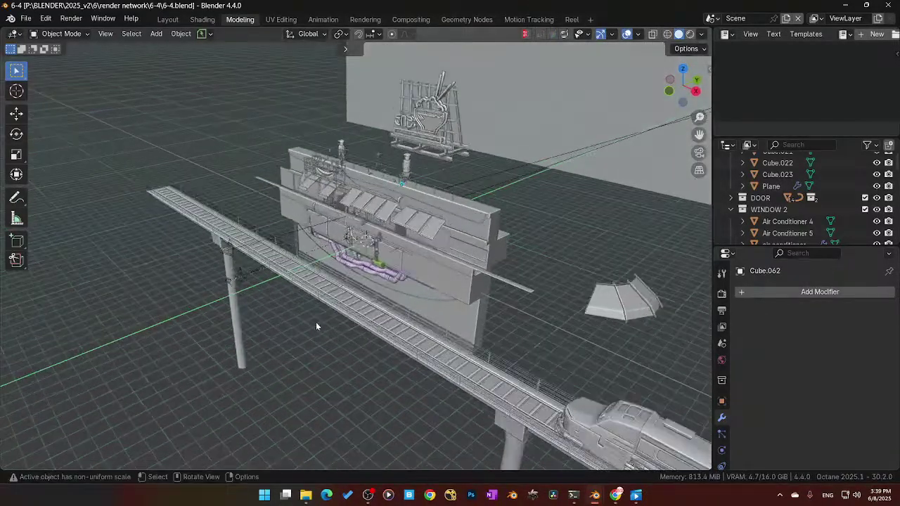
Step: Add a cube mesh, raise it above the building and pull it forward along Y in front of the railway track
key("shift+a")
mouse_move(295, 230)
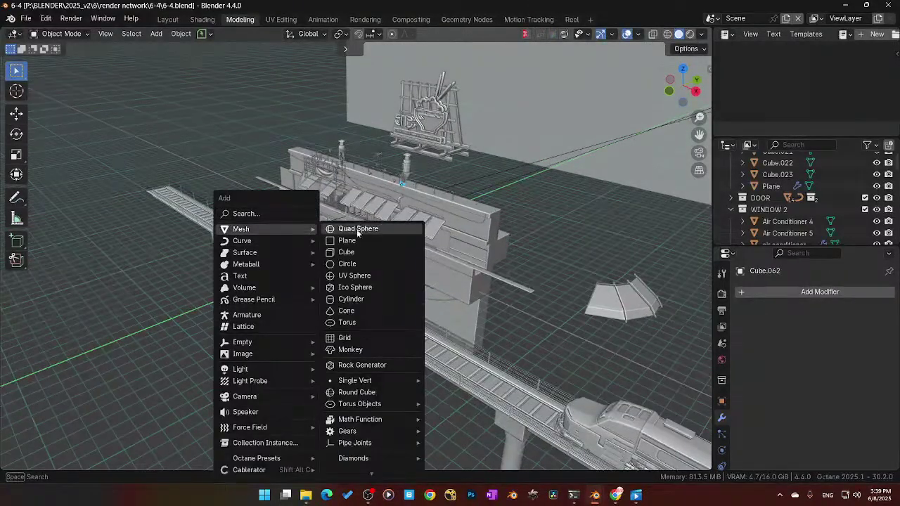
left_click(346, 252)
scroll(357, 317, "down", 1)
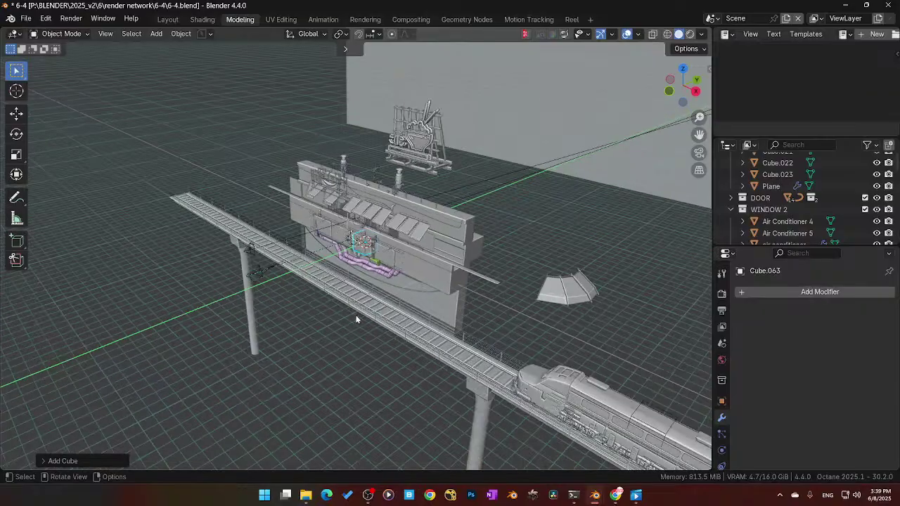
key("g")
key("z")
left_click(367, 258)
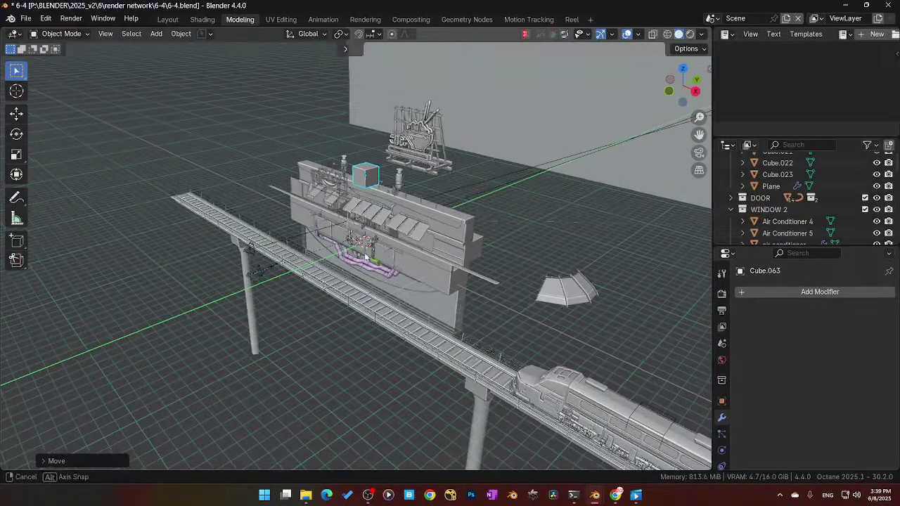
key("g")
key("x")
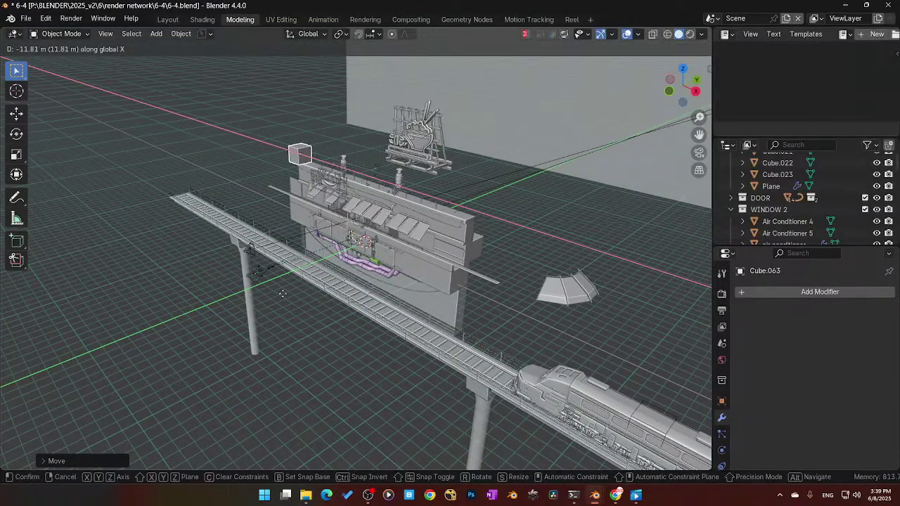
key("y")
left_click(180, 331)
Step: Duplicate the cube and place the copy farther along the track, near the train
middle_click_drag(180, 331, 250, 303)
key("shift+d")
left_click(421, 292)
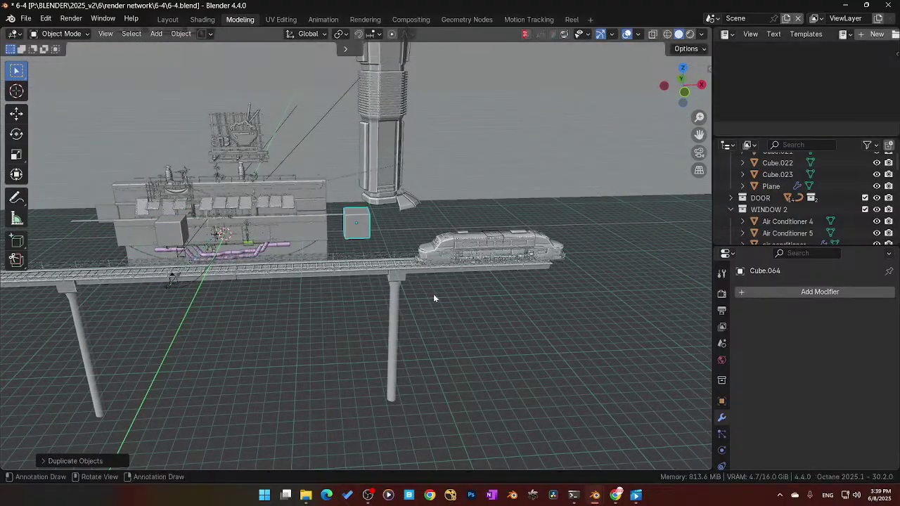
middle_click_drag(433, 293, 355, 241)
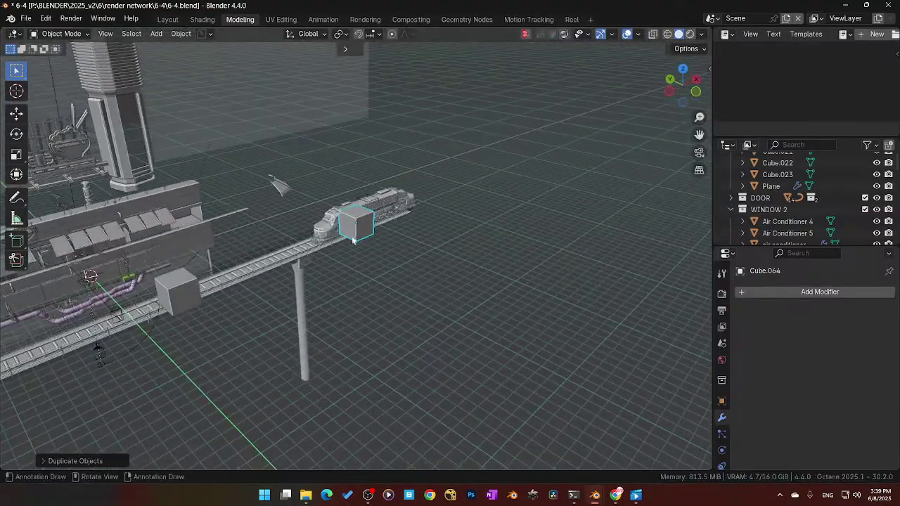
Step: Try to create a cable between the two cubes with Cablerator's Create Cable
left_click(195, 292, "shift")
key("shift+a")
mouse_move(279, 228)
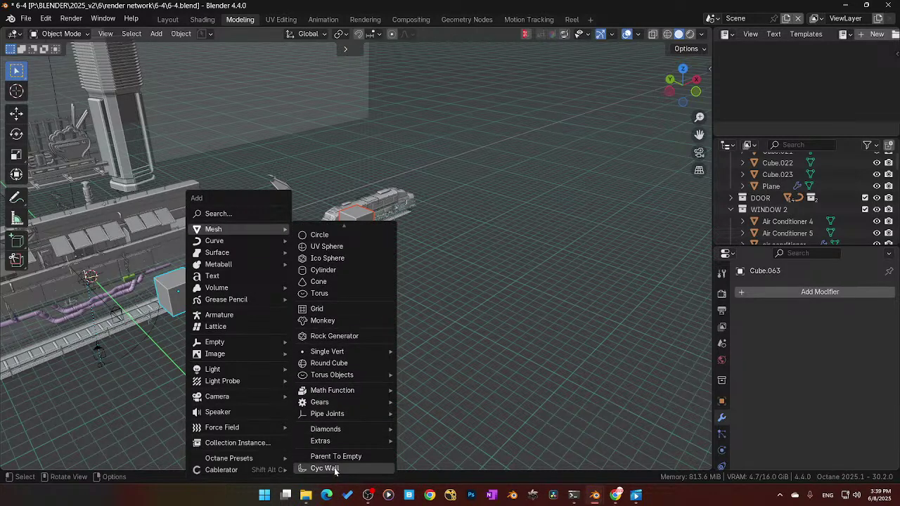
mouse_move(256, 470)
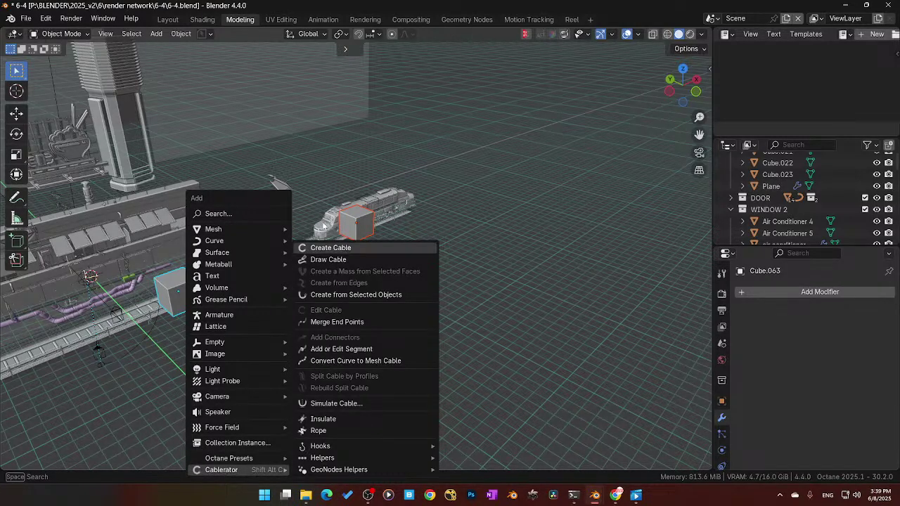
left_click(325, 249)
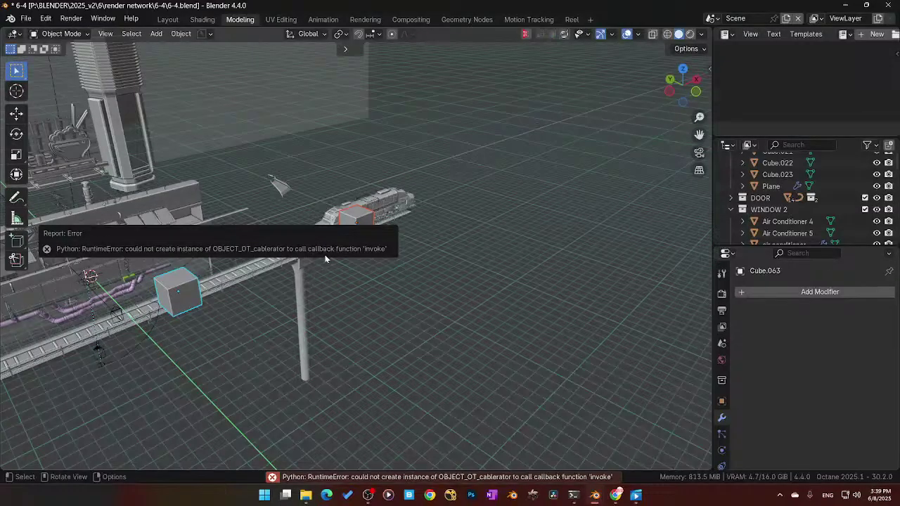
middle_click_drag(324, 259, 422, 321)
key("ctrl+Tab")
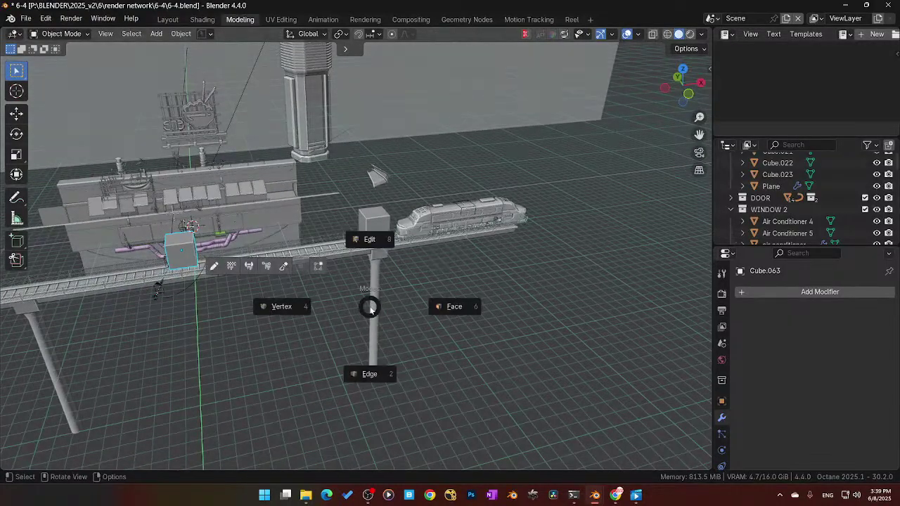
key("Escape")
key("shift+a")
mouse_move(372, 307)
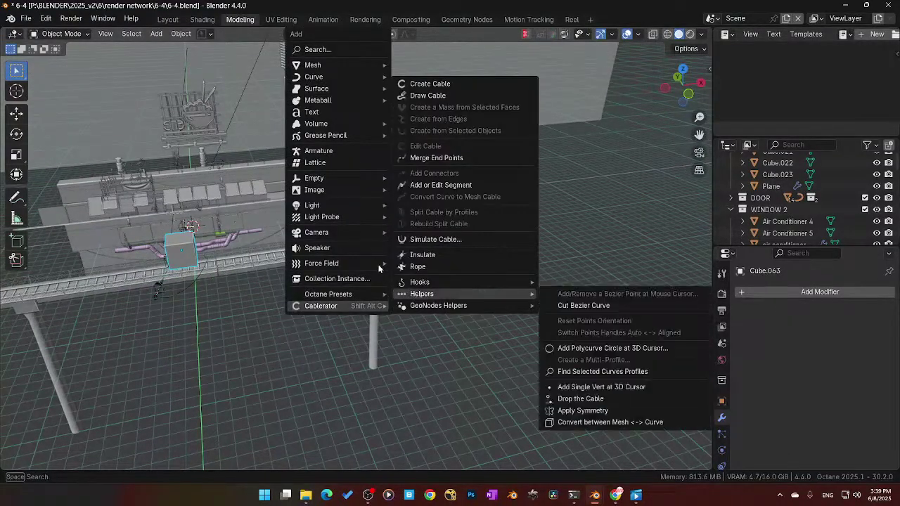
left_click(443, 83)
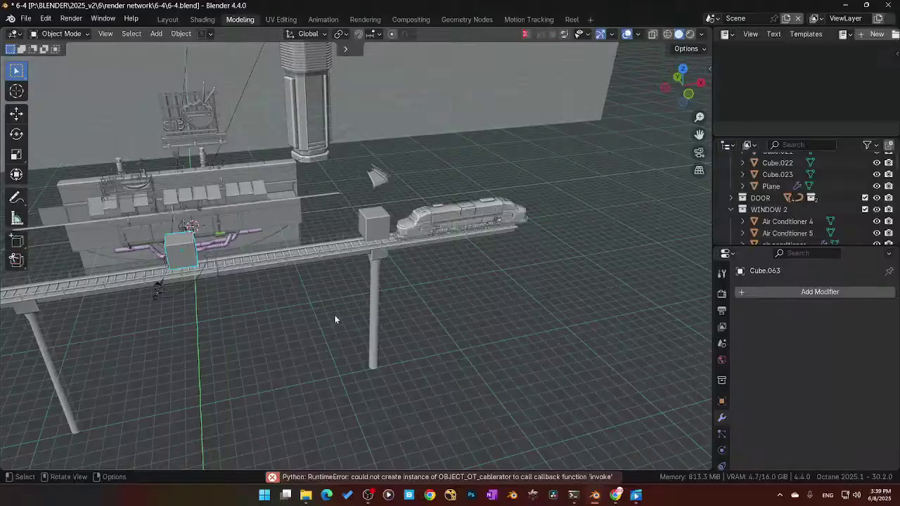
Step: Draw a freehand cable from the near cube to the far cube with Cablerator's Draw Cable
left_click(364, 227)
middle_click_drag(364, 226, 365, 283)
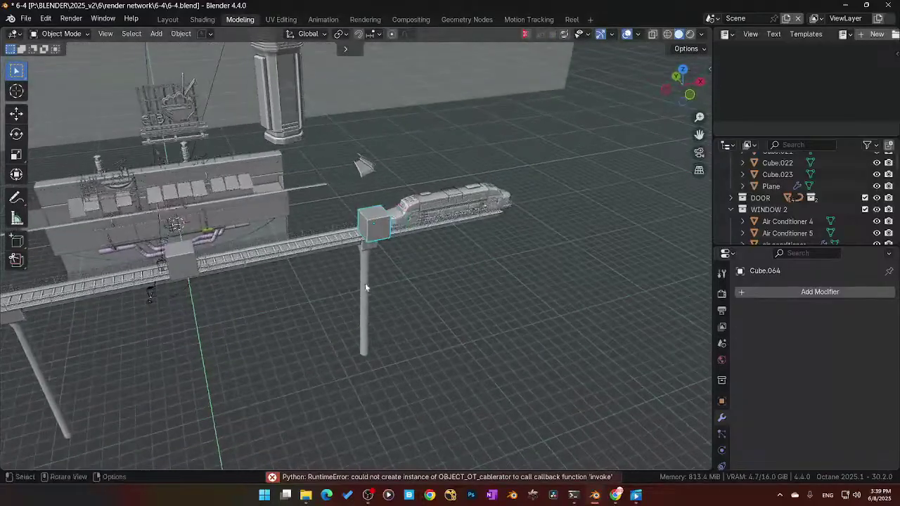
middle_click_drag(266, 298, 317, 325)
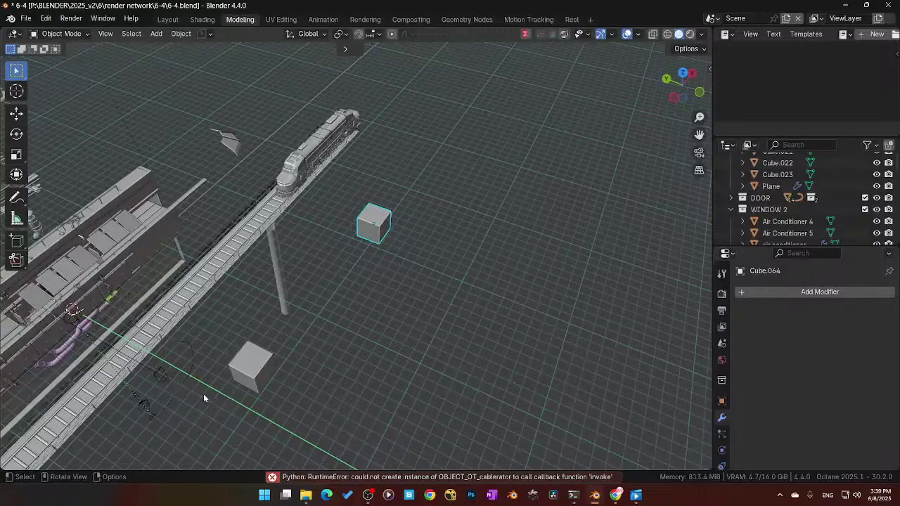
key("shift+a")
mouse_move(177, 446)
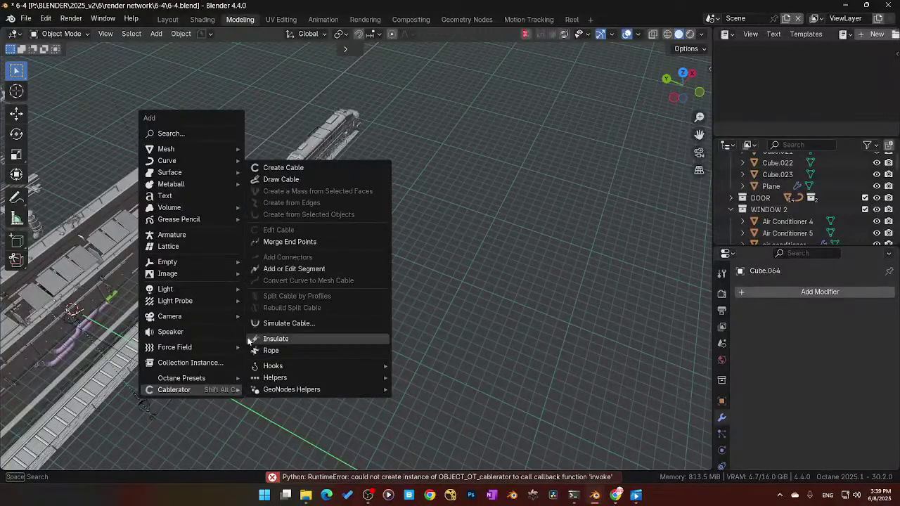
left_click(296, 179)
mouse_move(264, 354)
left_mouse_down()
mouse_move(307, 322)
mouse_move(382, 221)
left_mouse_up()
mouse_move(294, 365)
middle_mouse_down()
mouse_move(204, 333)
mouse_move(311, 320)
middle_mouse_up()
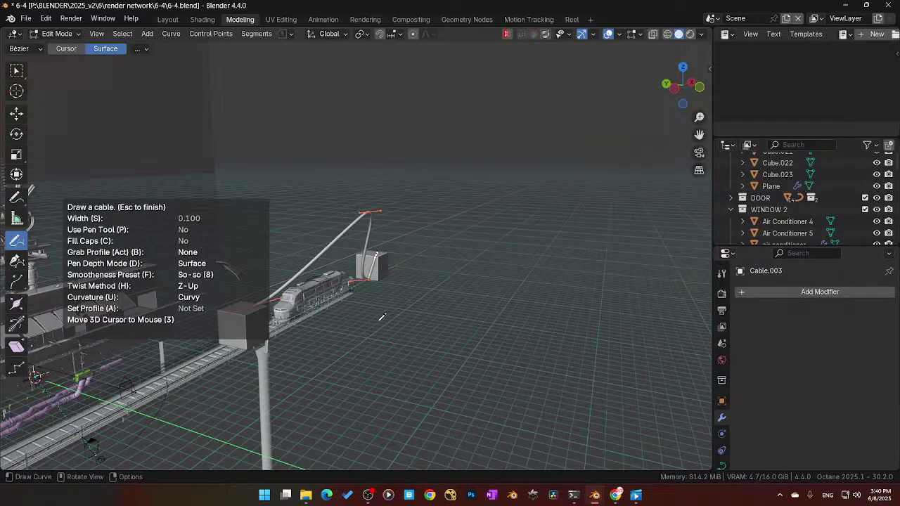
mouse_move(382, 317)
middle_mouse_down()
mouse_move(325, 334)
mouse_move(343, 260)
middle_mouse_up()
key("Escape")
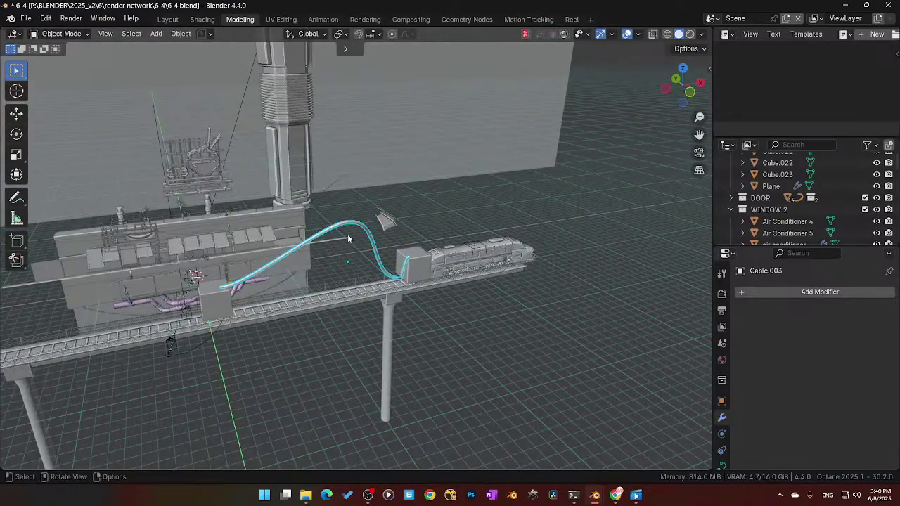
Step: Delete the hand-drawn cable between the two cubes
left_click(348, 234)
mouse_move(405, 281)
middle_mouse_down()
mouse_move(457, 270)
mouse_move(408, 245)
mouse_move(407, 287)
middle_mouse_up()
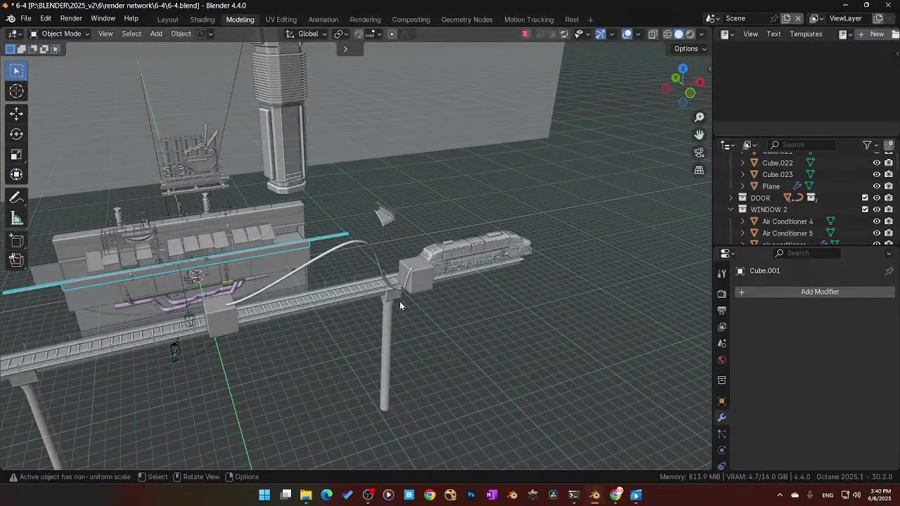
left_click(402, 288)
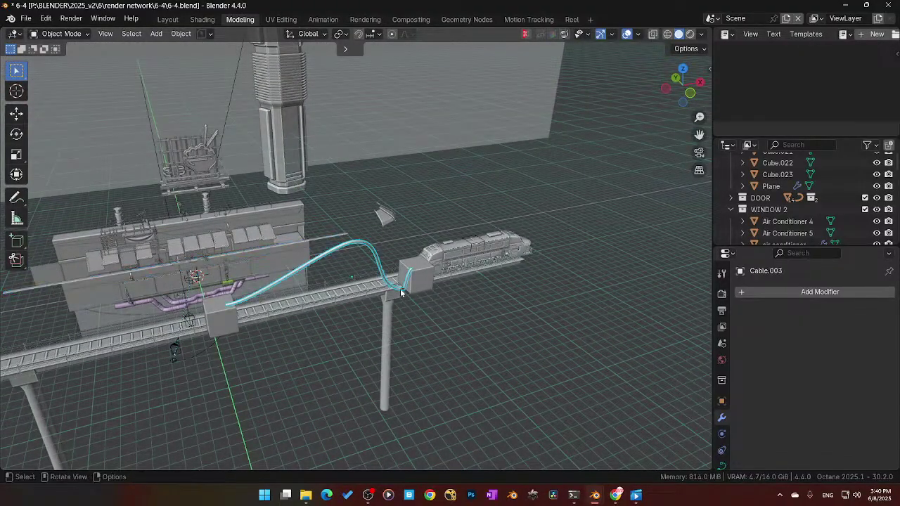
key("x")
left_click(364, 303)
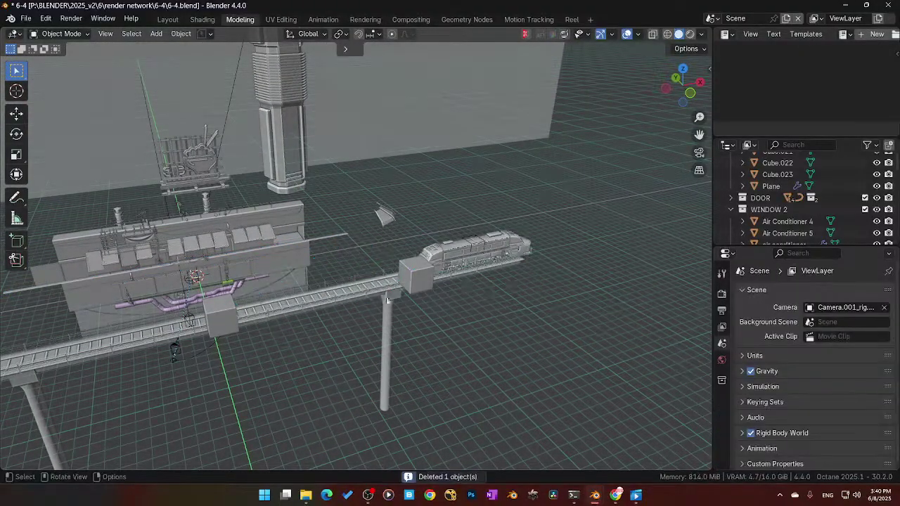
Step: Show the Cablerator add-on's details in the preferences and open its documentation website
left_click(46, 18)
left_click(88, 179)
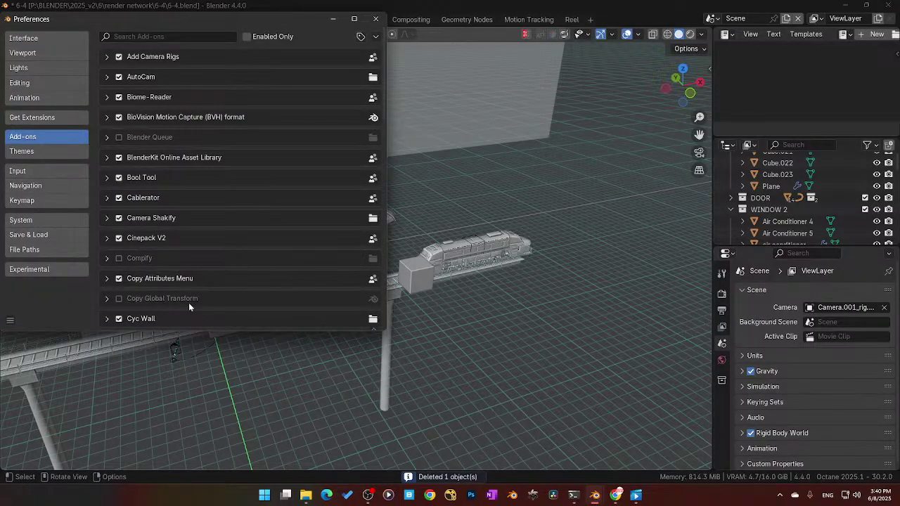
left_click(107, 198)
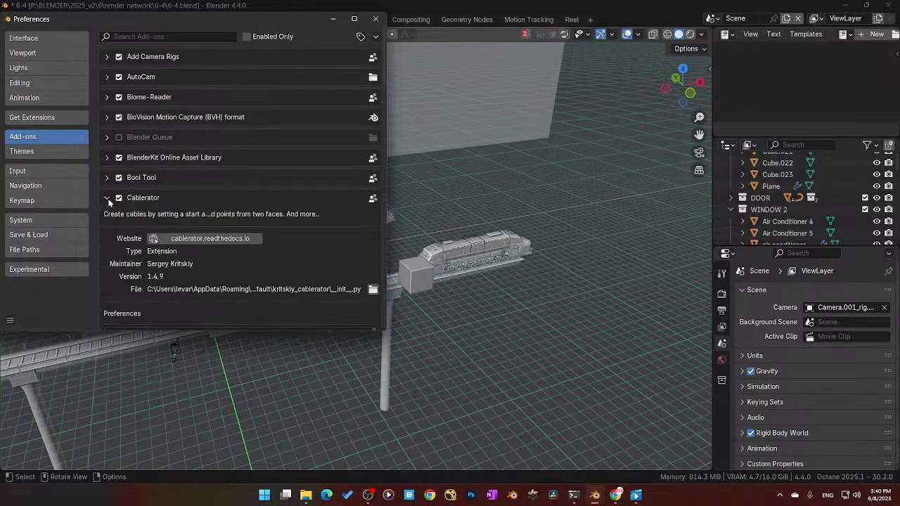
left_click(241, 239)
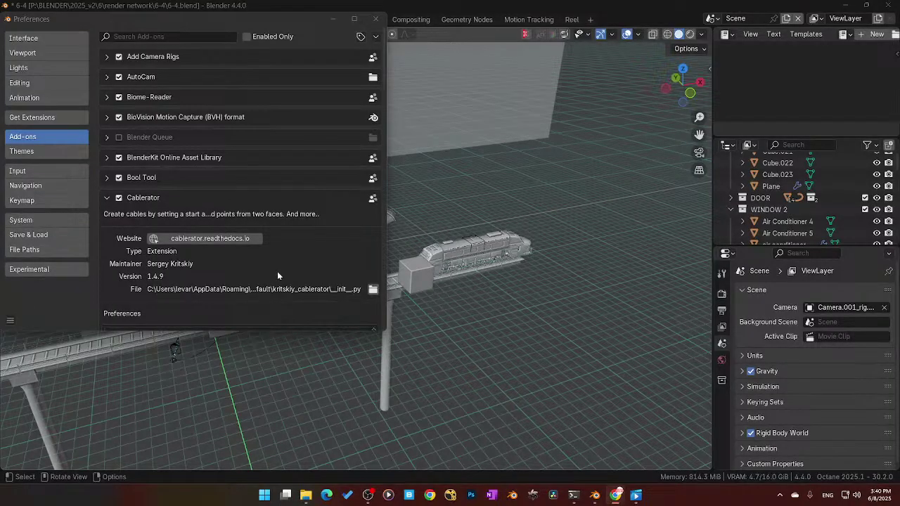
Step: Review the Cablerator add-on's preferences, open the developer's Gumroad page and close the preferences
scroll(280, 273, "down", 5)
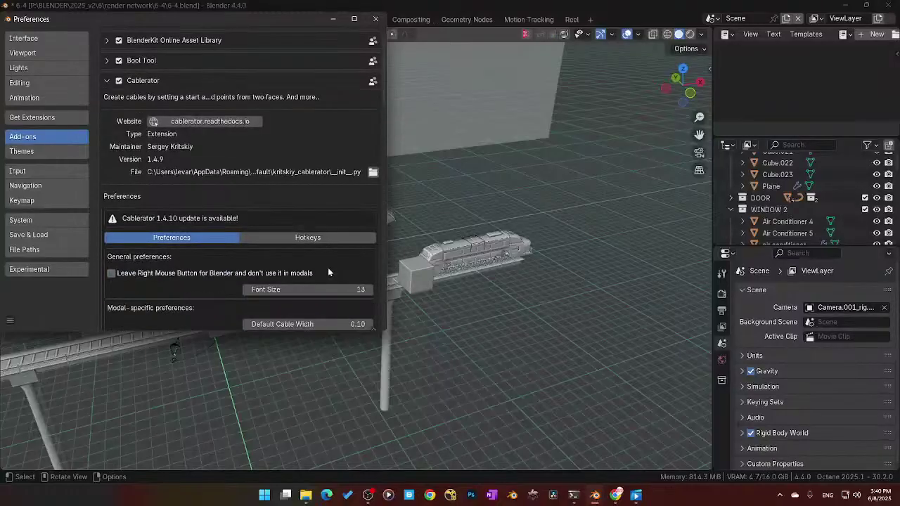
scroll(327, 273, "down", 12)
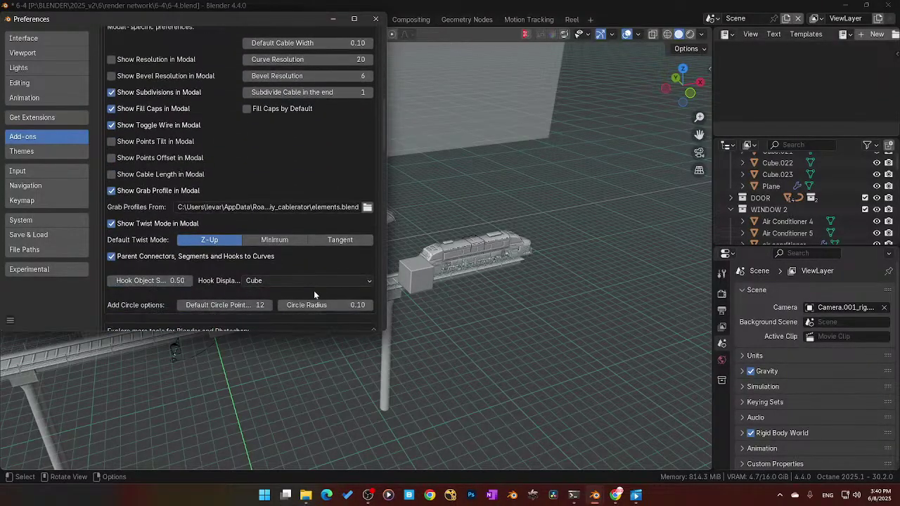
scroll(313, 290, "down", 4)
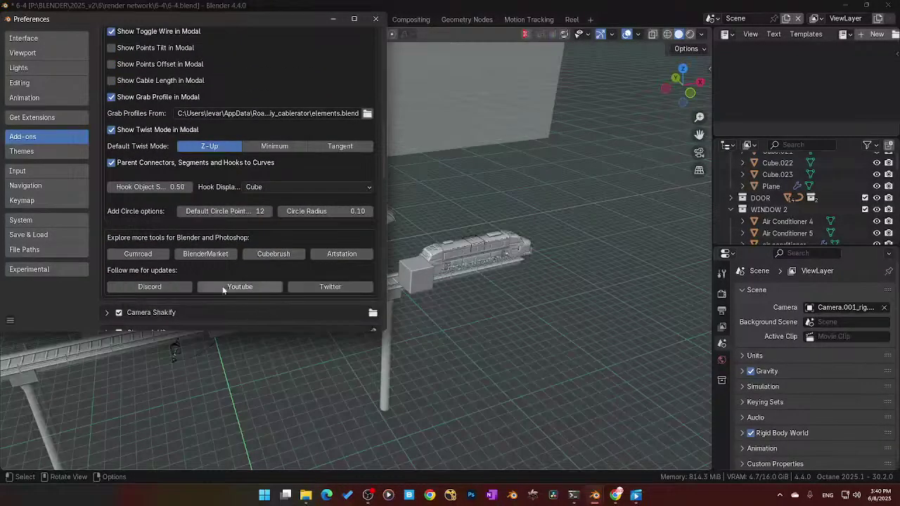
left_click(128, 259)
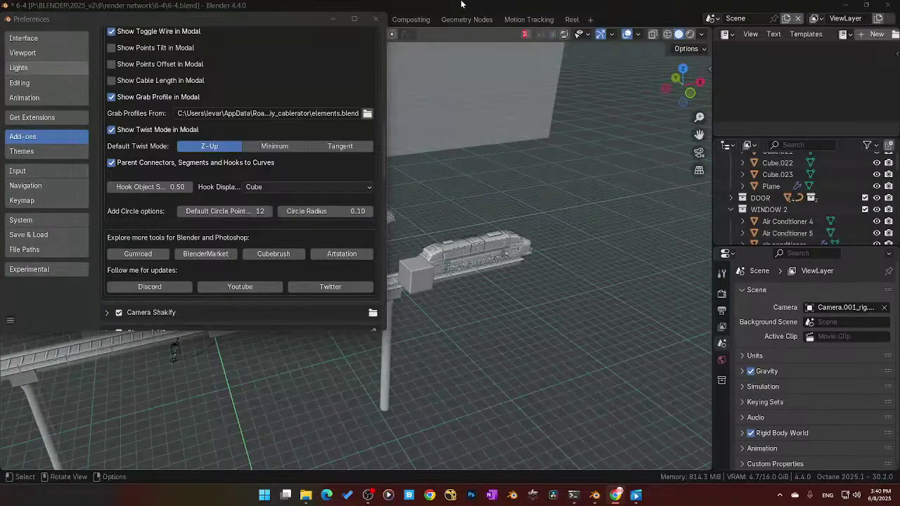
left_click(376, 20)
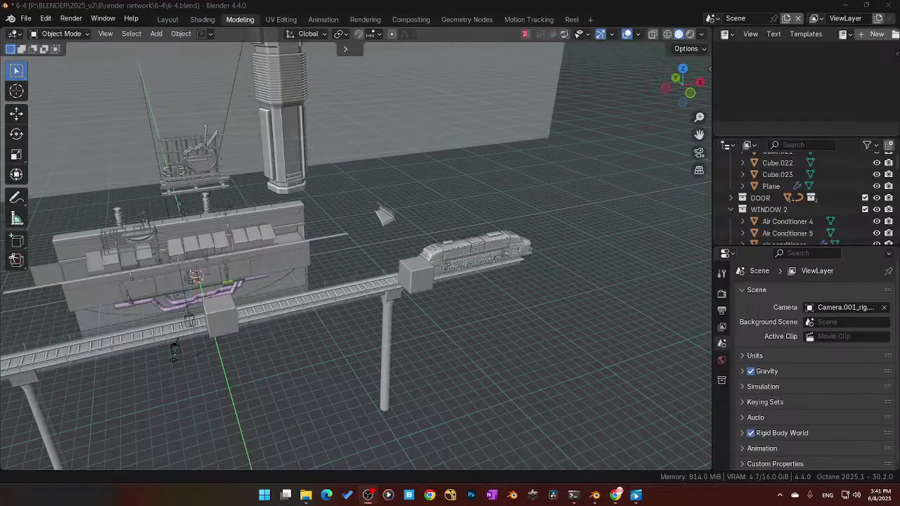
Step: Play the Timeline 2 render in the media player to examine the finished scene, pause it and return to Blender
left_click(636, 495)
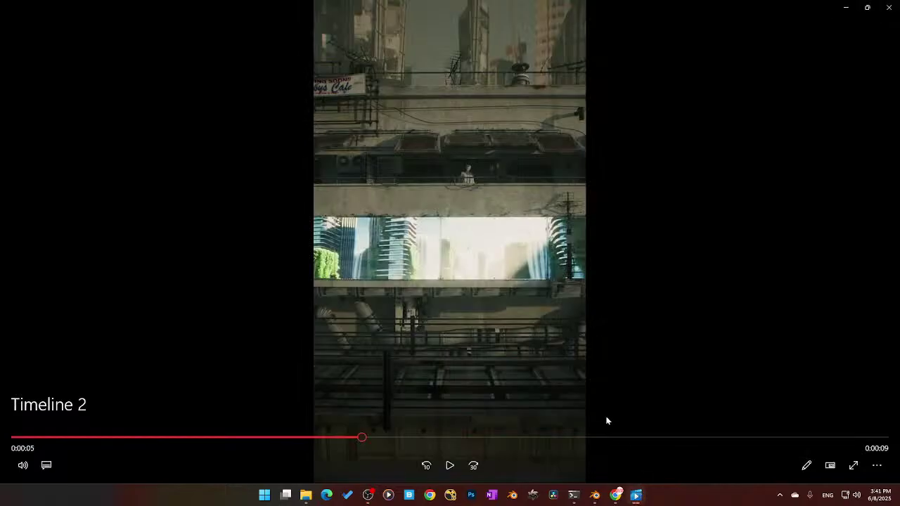
left_click(450, 465)
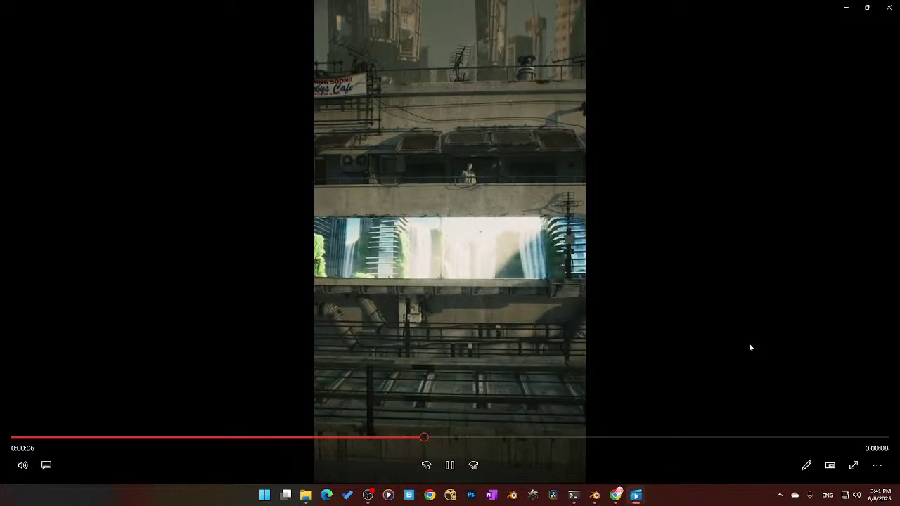
left_click(876, 465)
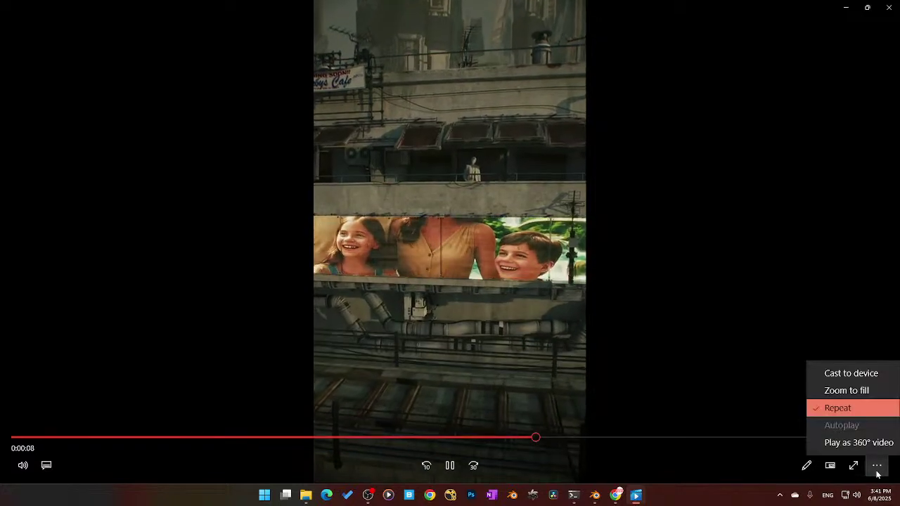
left_click(746, 294)
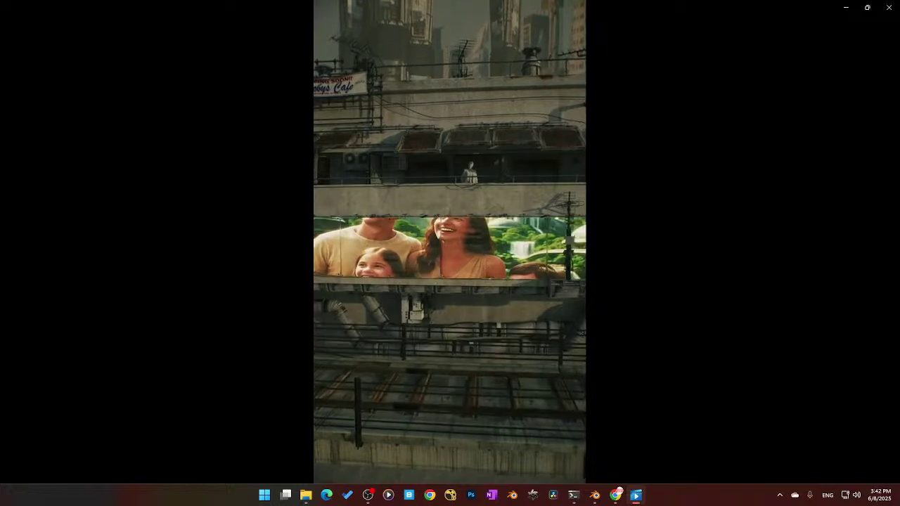
mouse_move(305, 359)
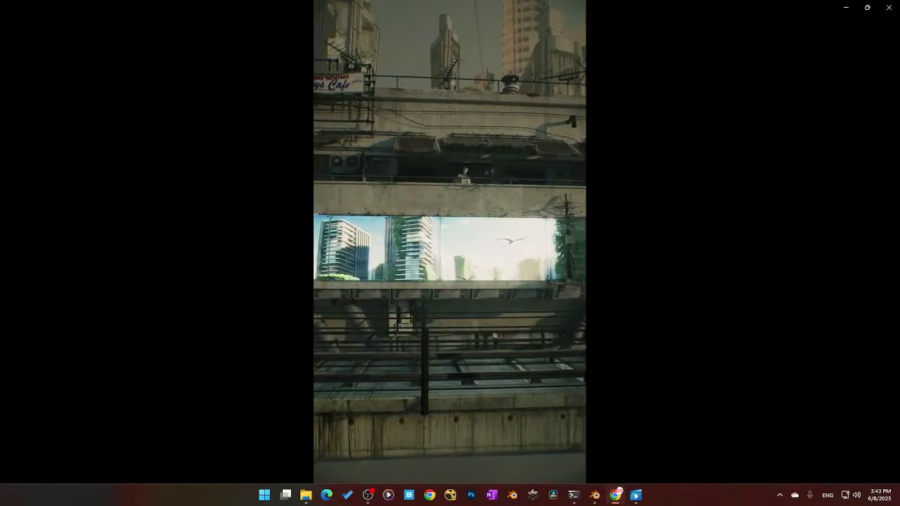
left_click(450, 465)
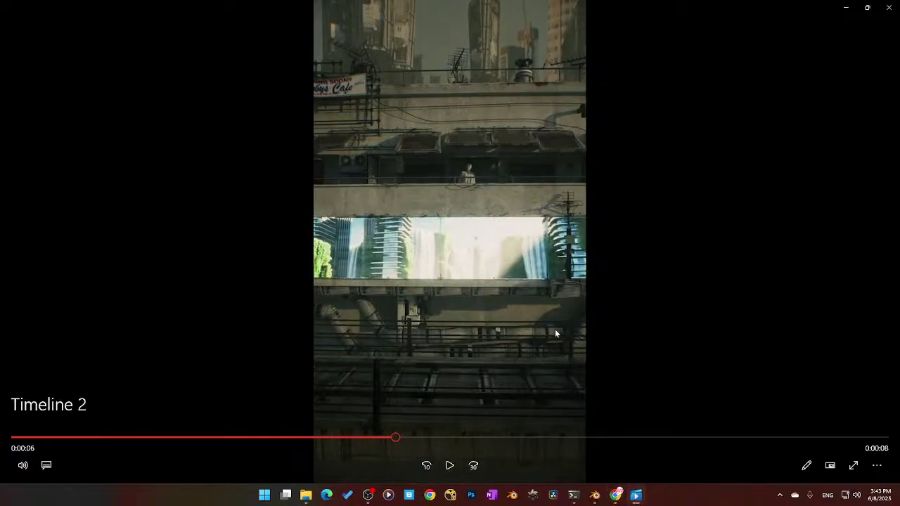
left_click(846, 8)
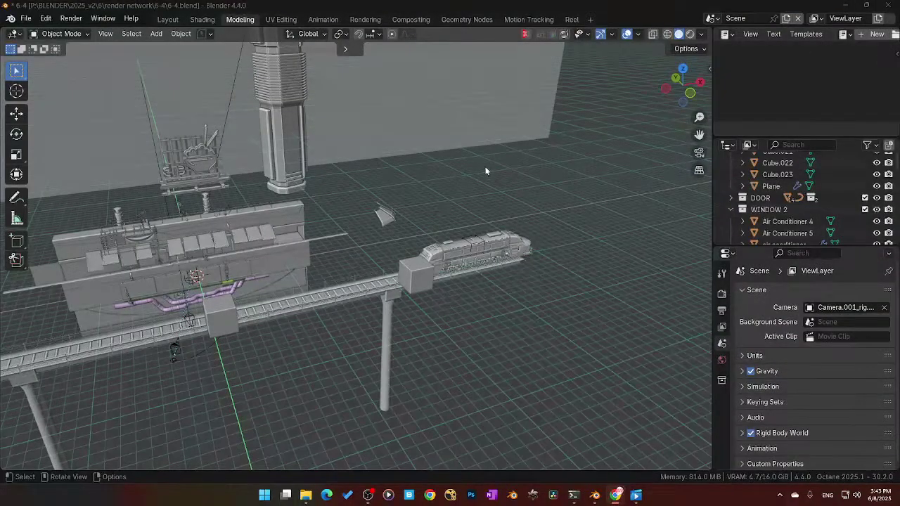
Step: Open the preferences and examine the Cablerator add-on's details, including its installed version and available update
middle_click_drag(486, 170, 493, 153)
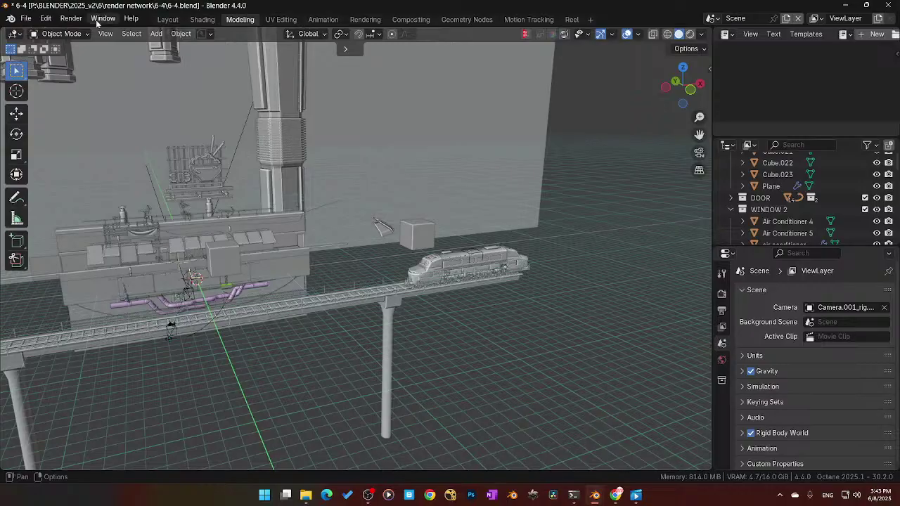
left_click(71, 19)
mouse_move(45, 18)
left_click(70, 179)
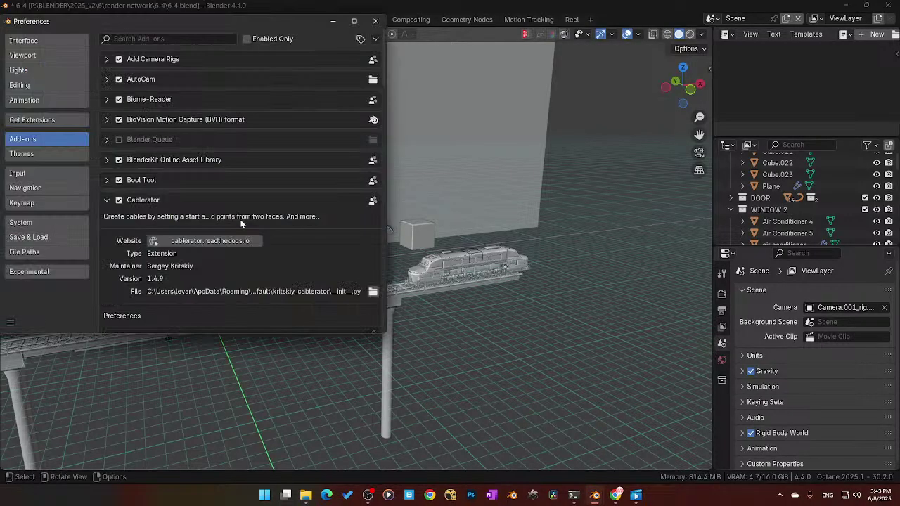
scroll(278, 267, "down", 5)
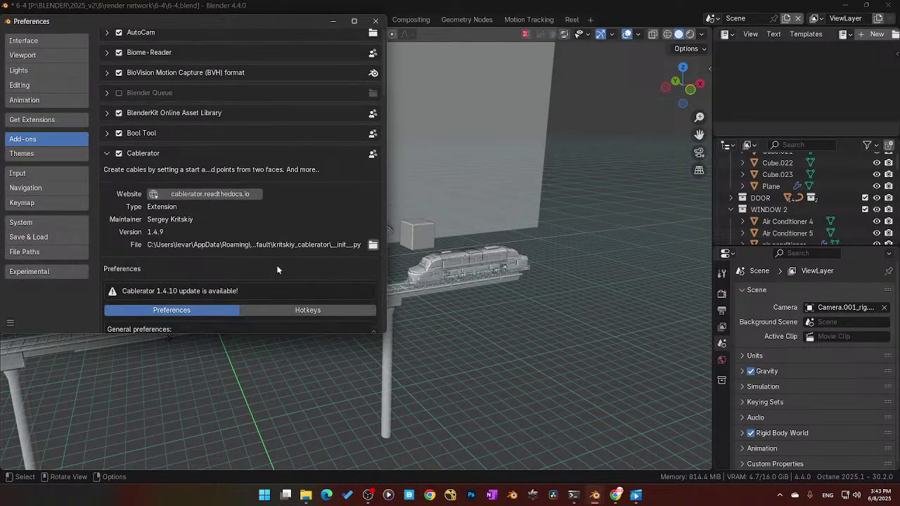
scroll(307, 206, "up", 3)
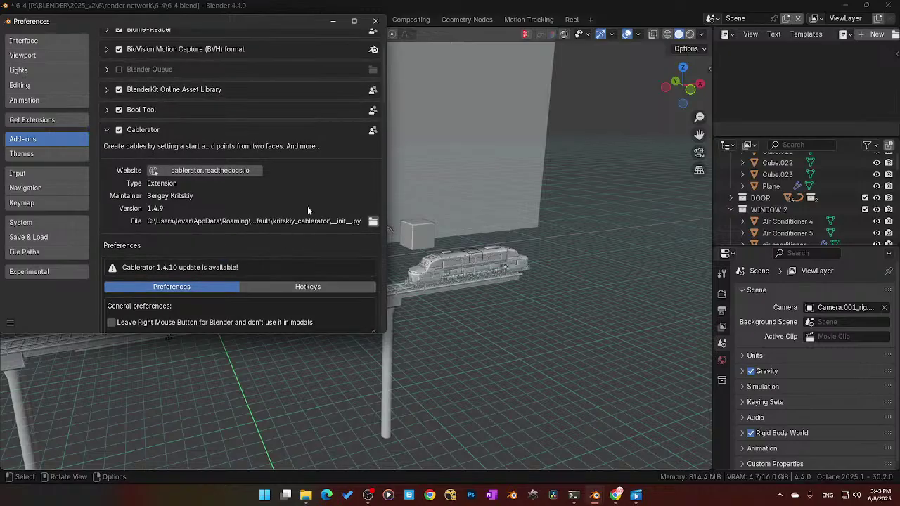
Step: Disable and re-enable the Cablerator add-on, look through its preferences and collapse its entry
left_click(119, 130)
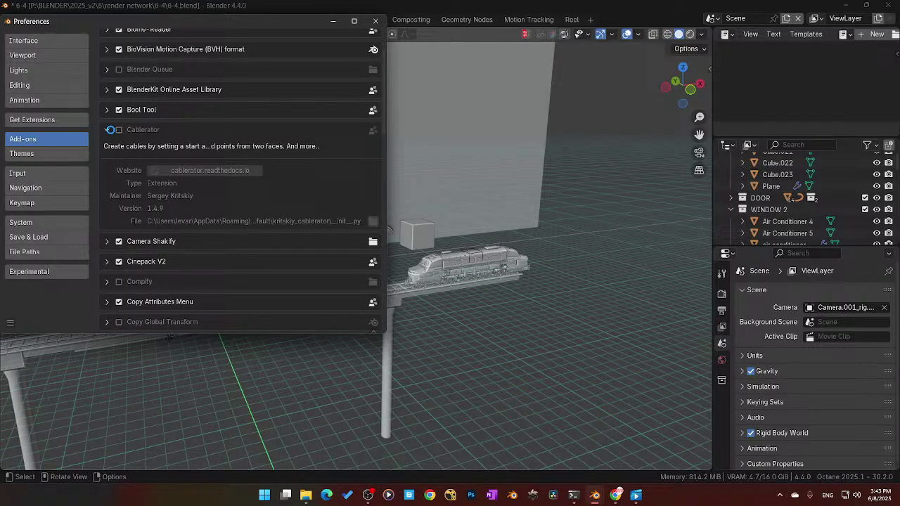
scroll(236, 232, "down", 10)
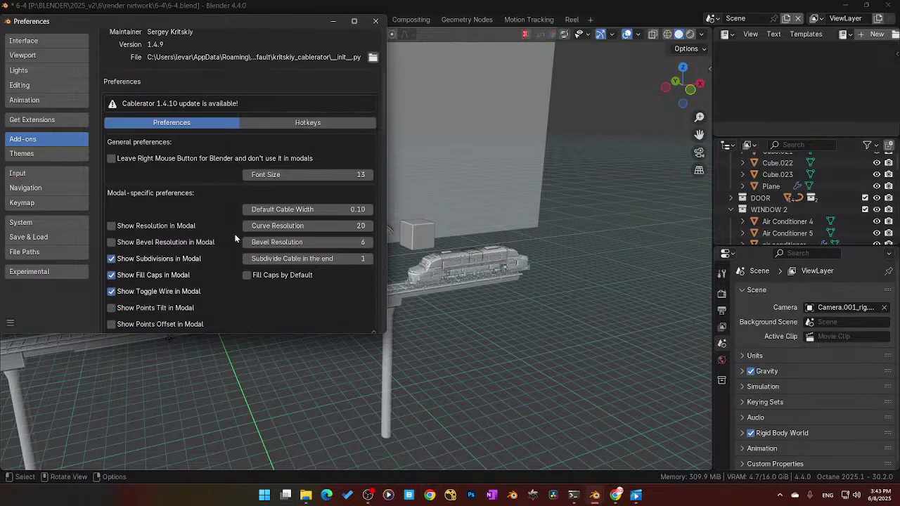
scroll(234, 236, "down", 3)
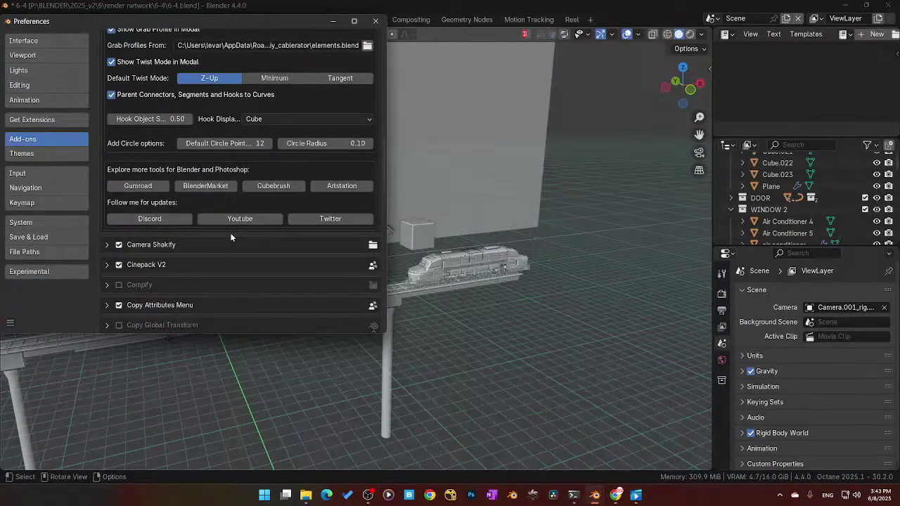
scroll(231, 236, "up", 8)
scroll(204, 211, "up", 5)
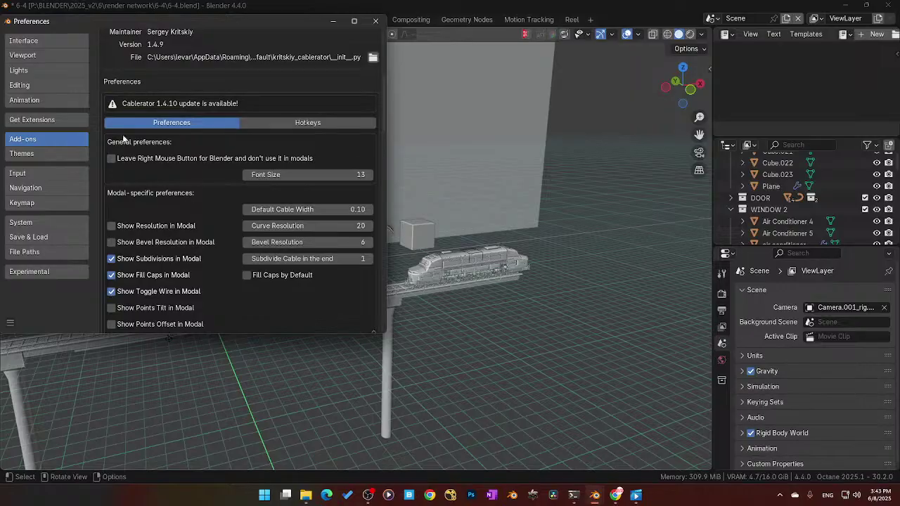
scroll(186, 135, "up", 2)
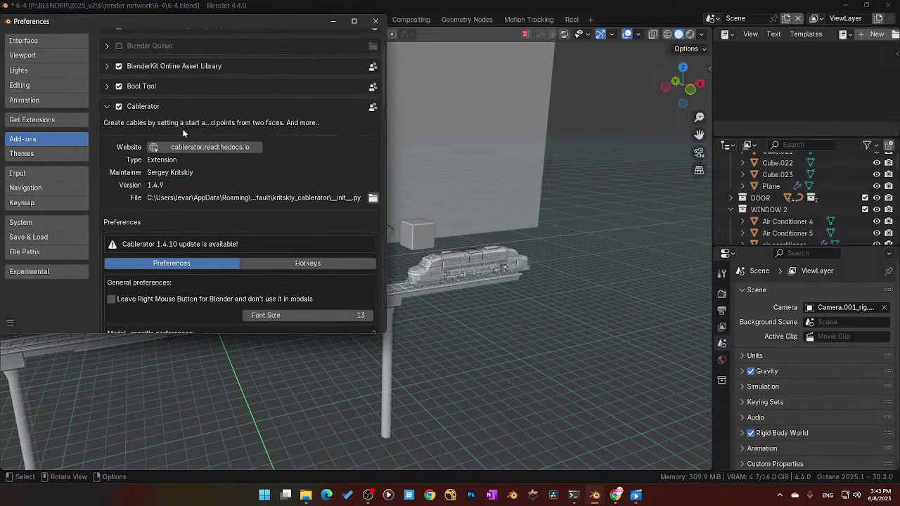
left_click(109, 107)
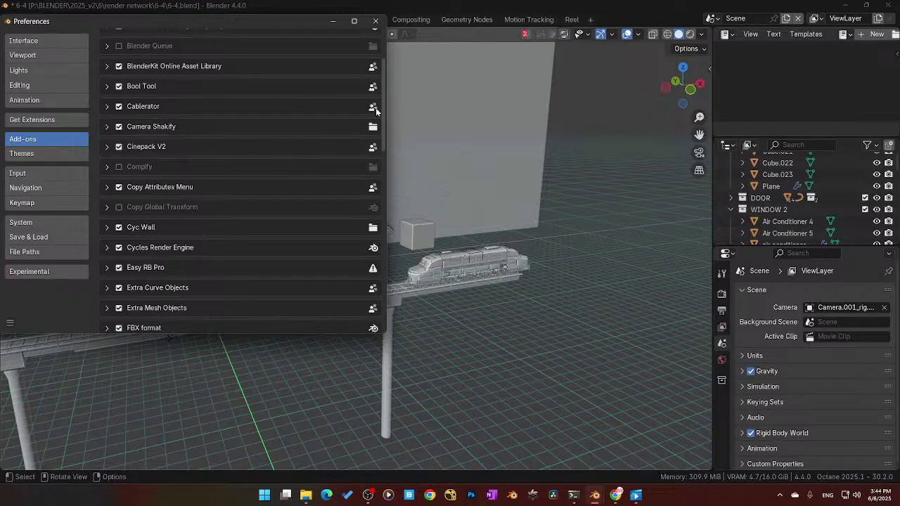
Step: Switch Cablerator off and on once more, expand its entry and review its modal-specific settings and developer links
left_click(121, 107)
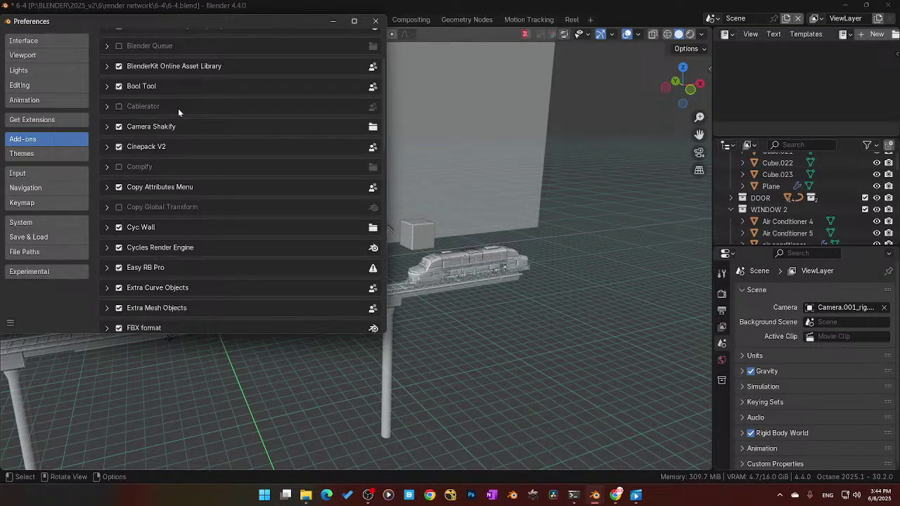
left_click(107, 107)
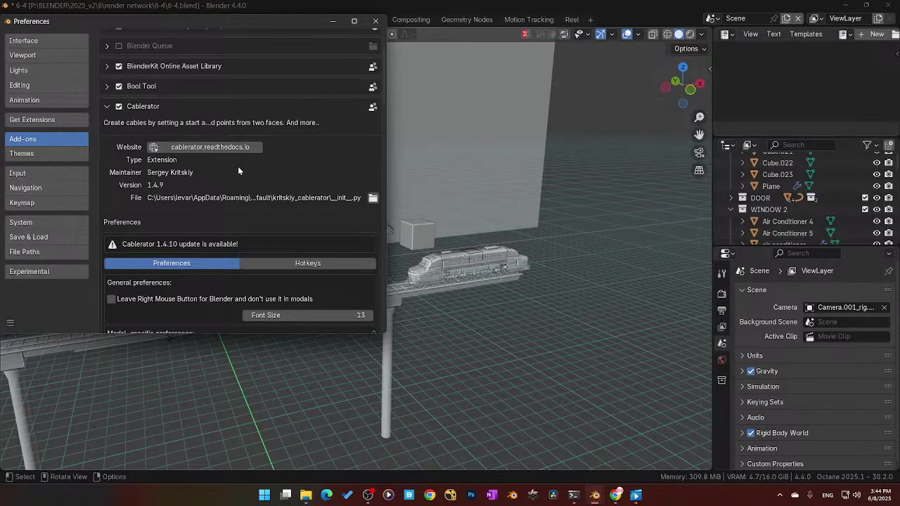
scroll(238, 183, "down", 3)
scroll(238, 187, "down", 8)
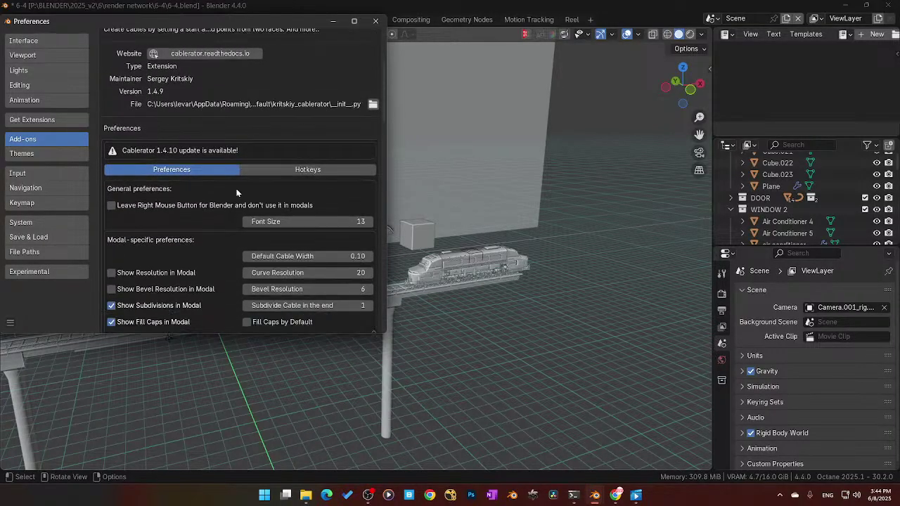
scroll(197, 214, "down", 8)
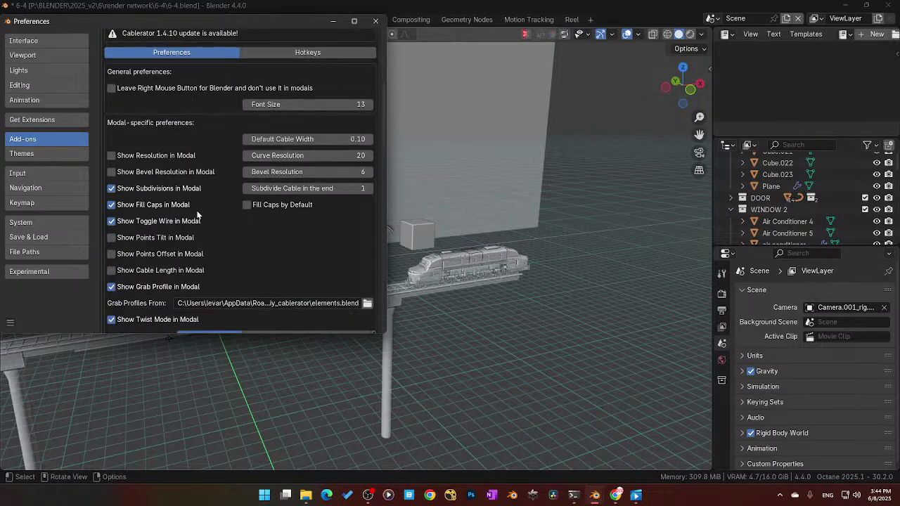
scroll(198, 216, "down", 5)
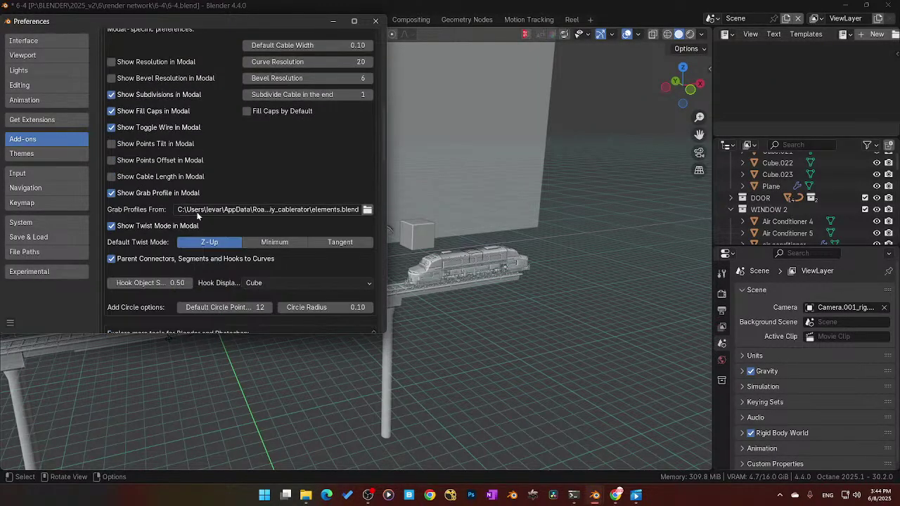
scroll(197, 217, "down", 5)
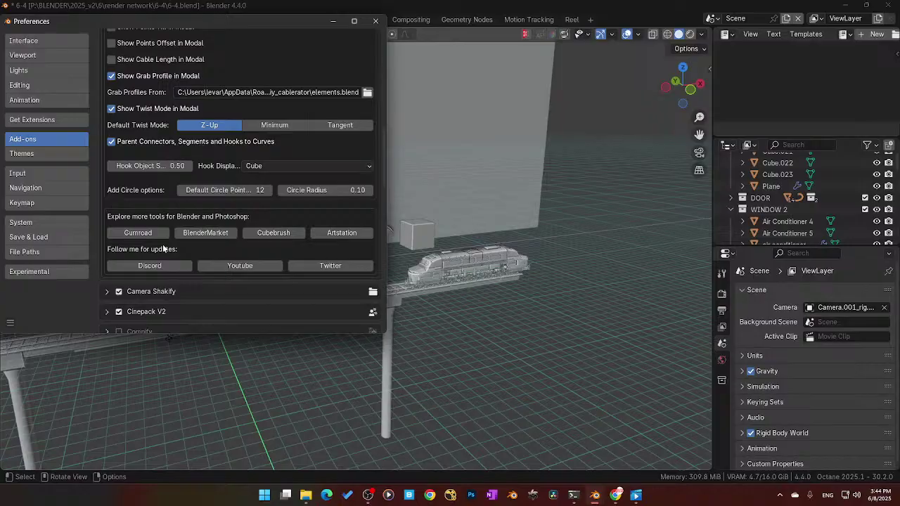
scroll(185, 258, "up", 20)
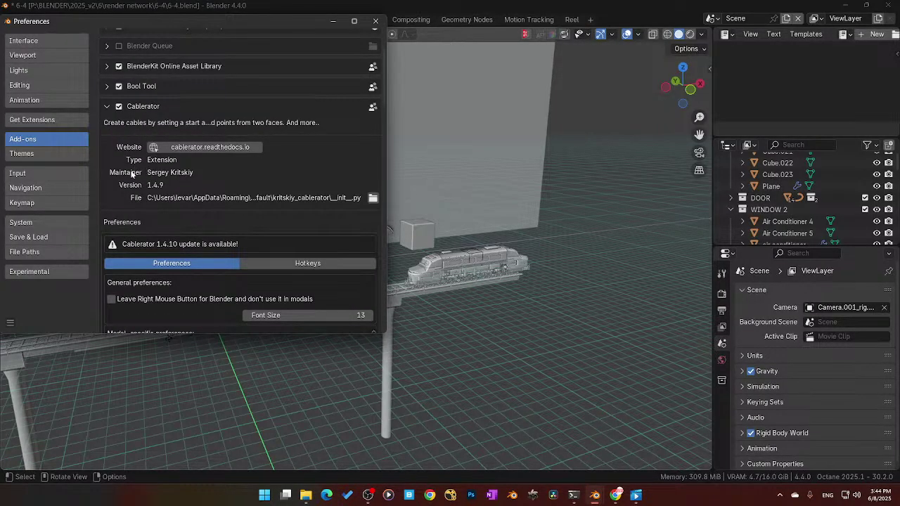
Step: Disable the outdated Cablerator add-on and install Cablerator_1.4.10.zip from the Downloads folder
left_click(119, 106)
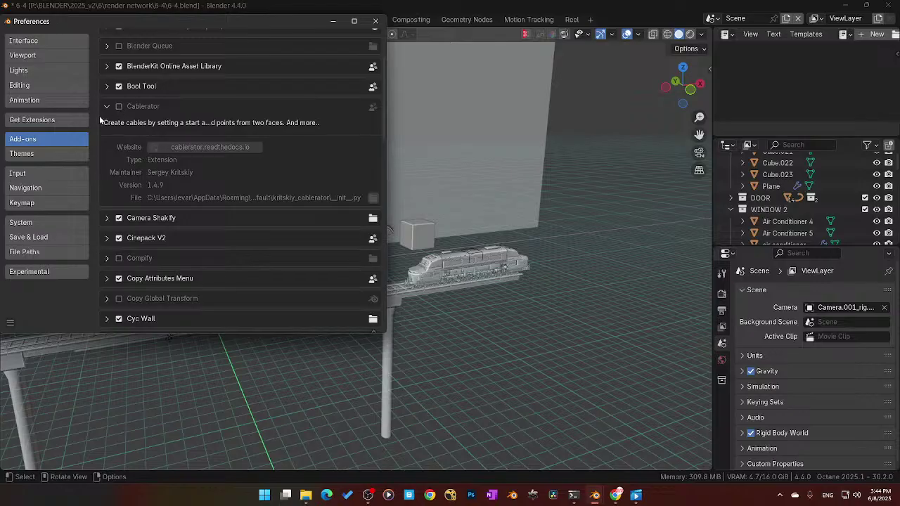
left_click(107, 106)
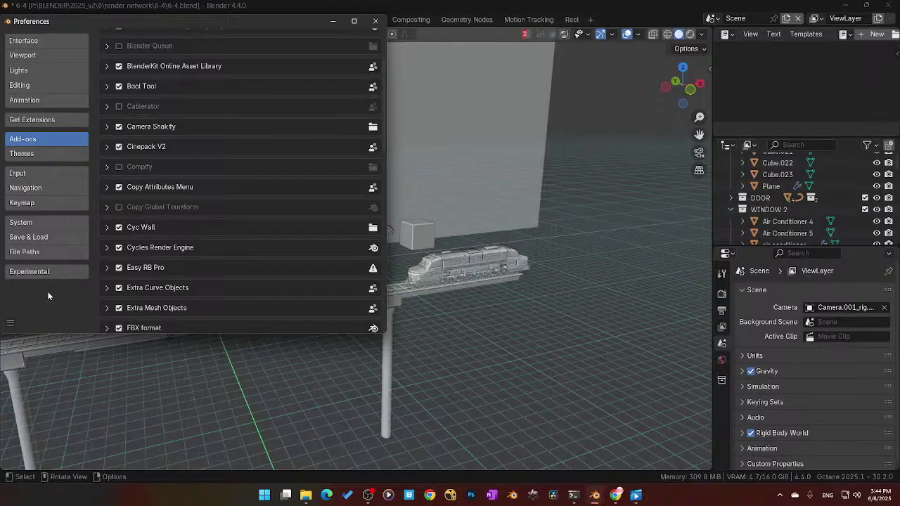
scroll(340, 85, "up", 5)
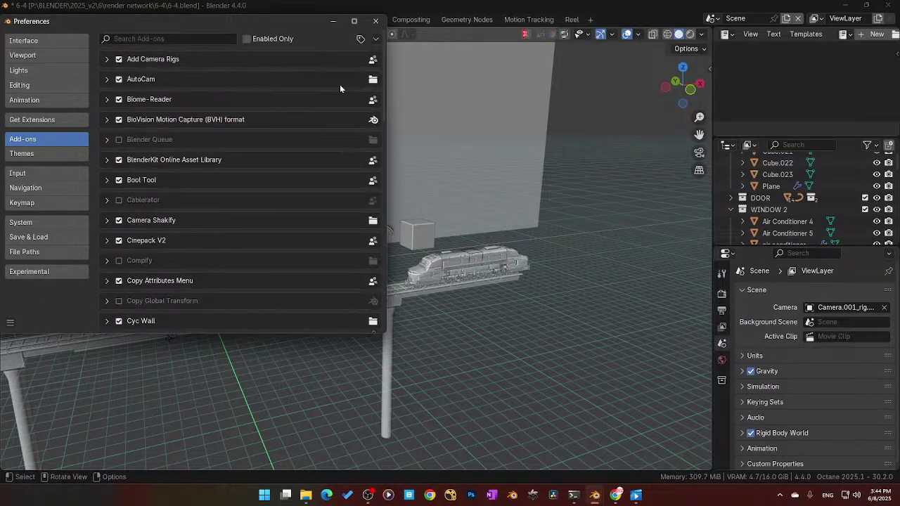
left_click(375, 39)
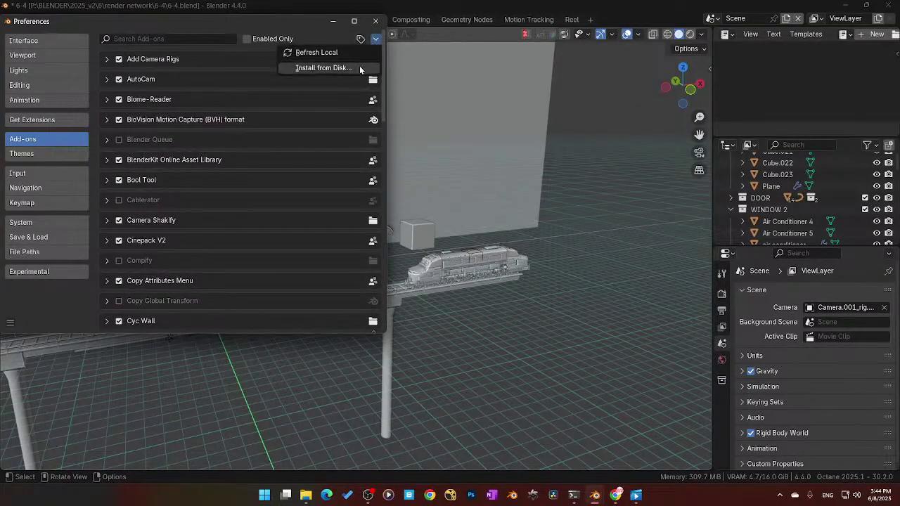
left_click(356, 66)
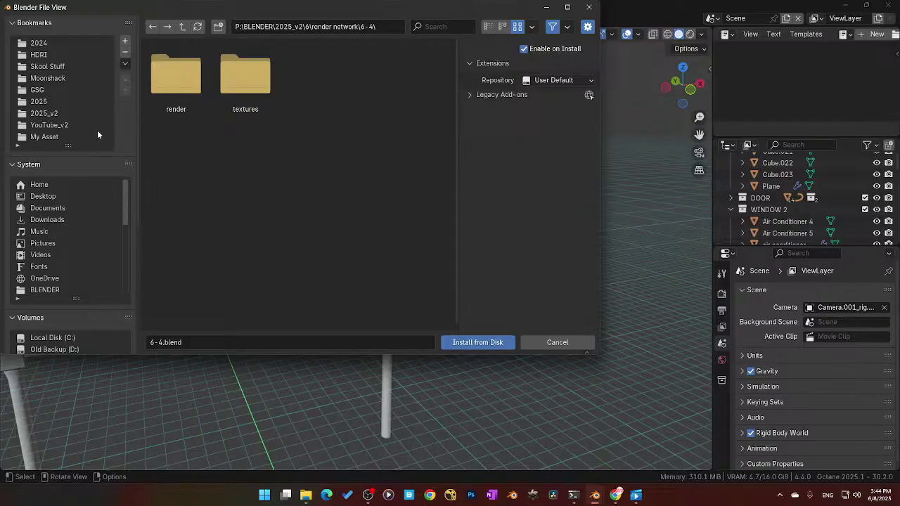
left_click(48, 220)
scroll(415, 196, "down", 10)
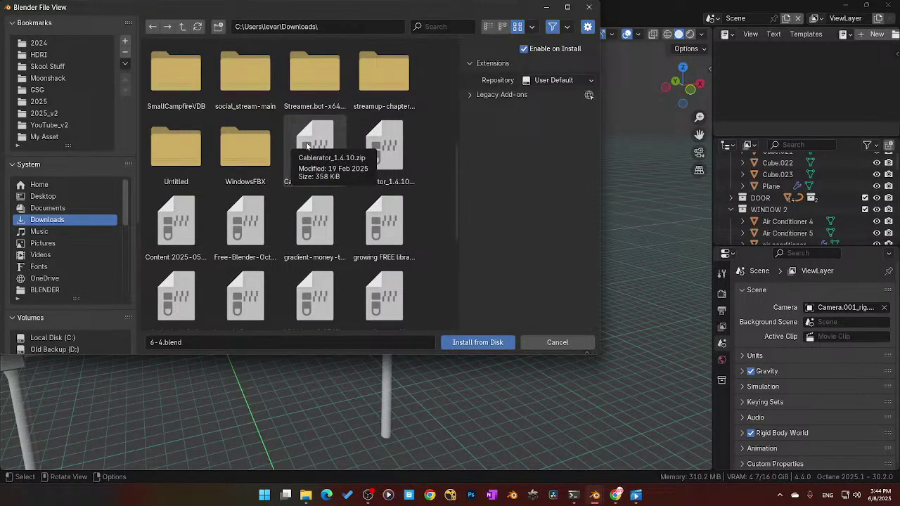
left_click(306, 147)
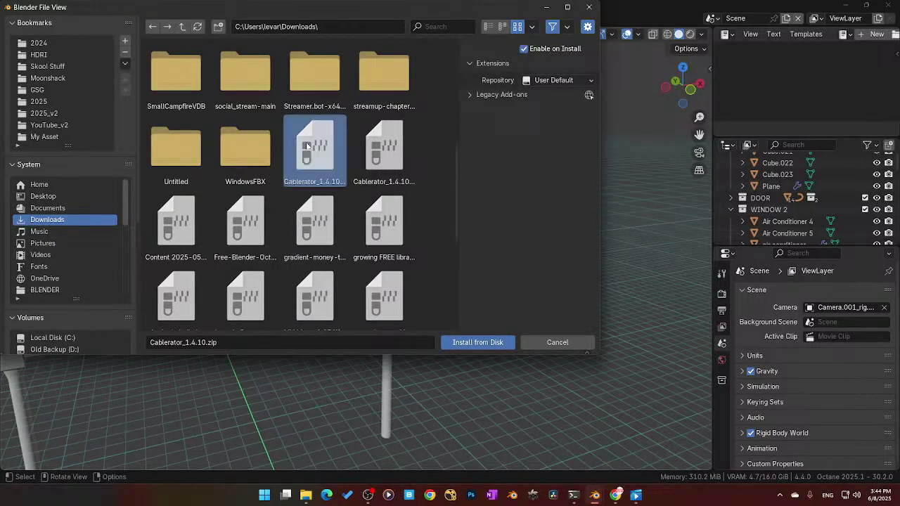
left_click(465, 342)
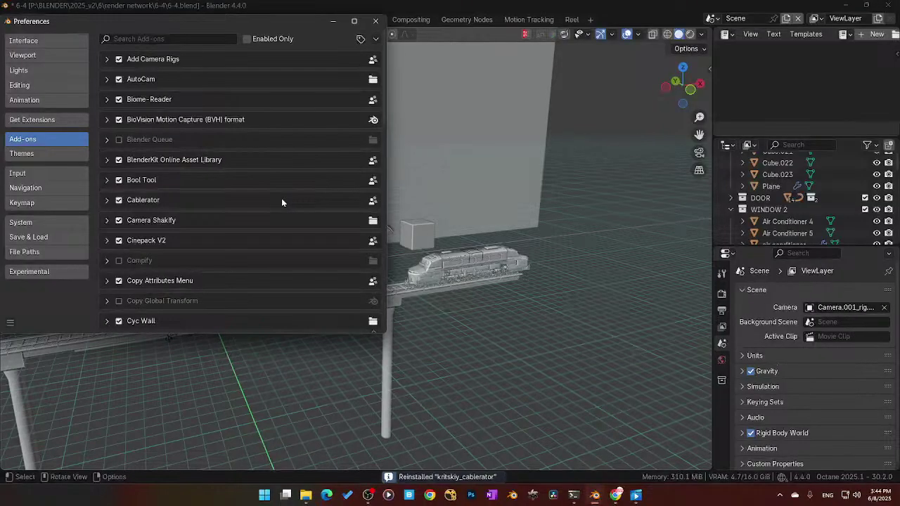
Step: Check the reinstalled Cablerator add-on's version and preferences, and close the preferences
scroll(267, 214, "down", 1)
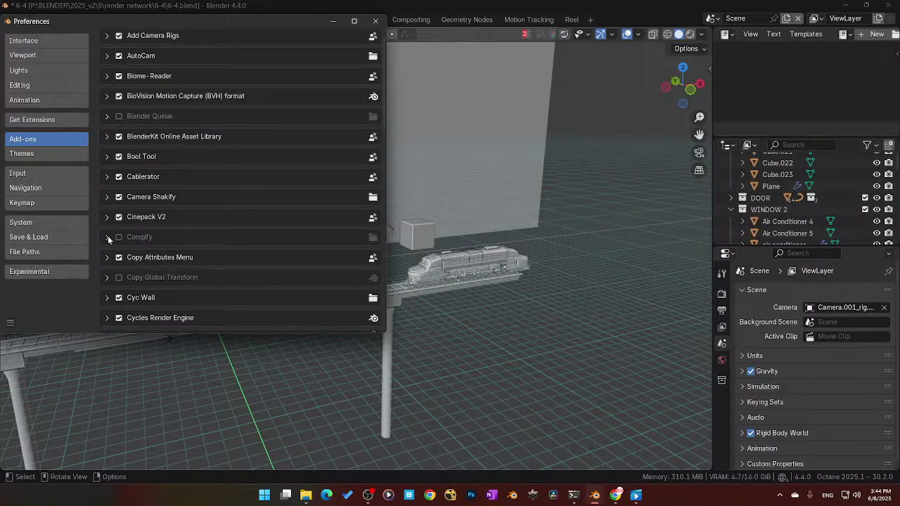
left_click(107, 177)
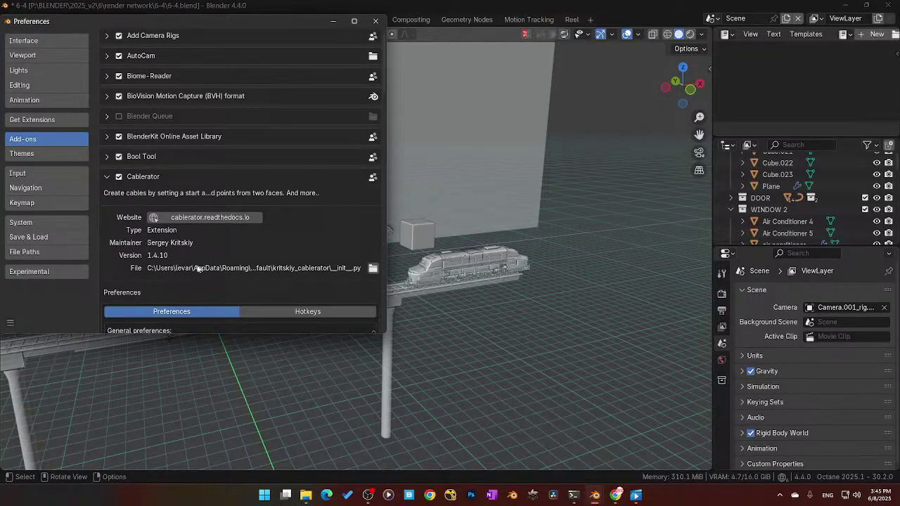
scroll(281, 272, "down", 3)
scroll(288, 271, "down", 4)
scroll(275, 195, "up", 6)
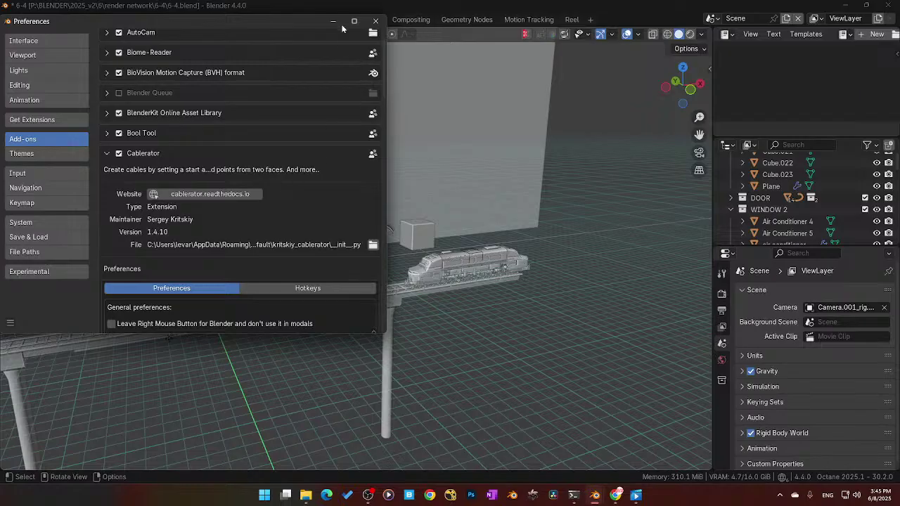
left_click(376, 22)
Step: Create a Cablerator cable between the facing sides of the two cubes near the train track
middle_click_drag(395, 329, 258, 288)
left_click(182, 287)
middle_click_drag(327, 302, 426, 318)
left_click(378, 236, "shift")
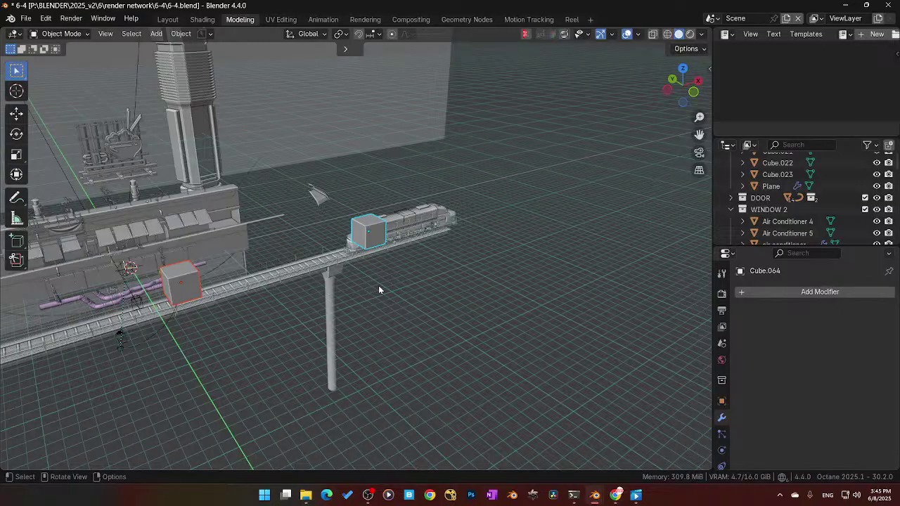
key("shift+a")
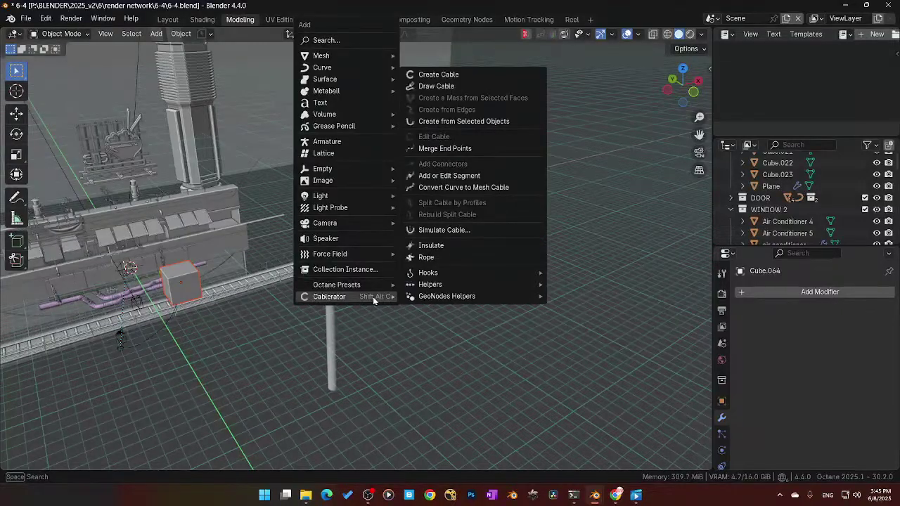
left_click(445, 75)
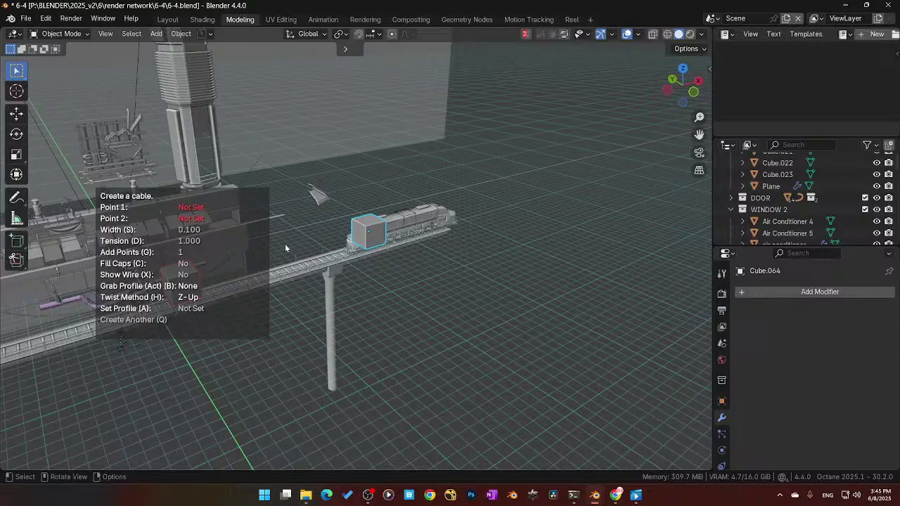
left_click(359, 235)
middle_click_drag(226, 282, 205, 244)
left_click(206, 245)
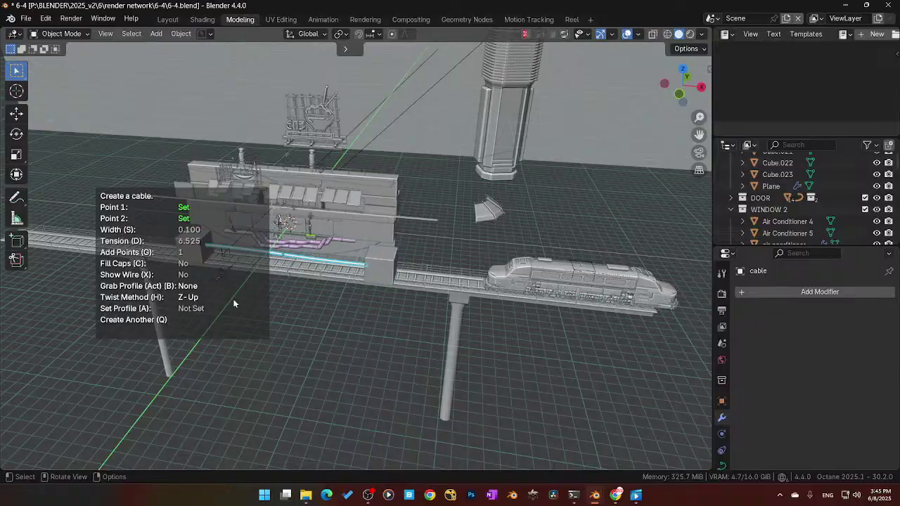
Step: Set the new cable's width to about 0.033
middle_click_drag(232, 302, 389, 258)
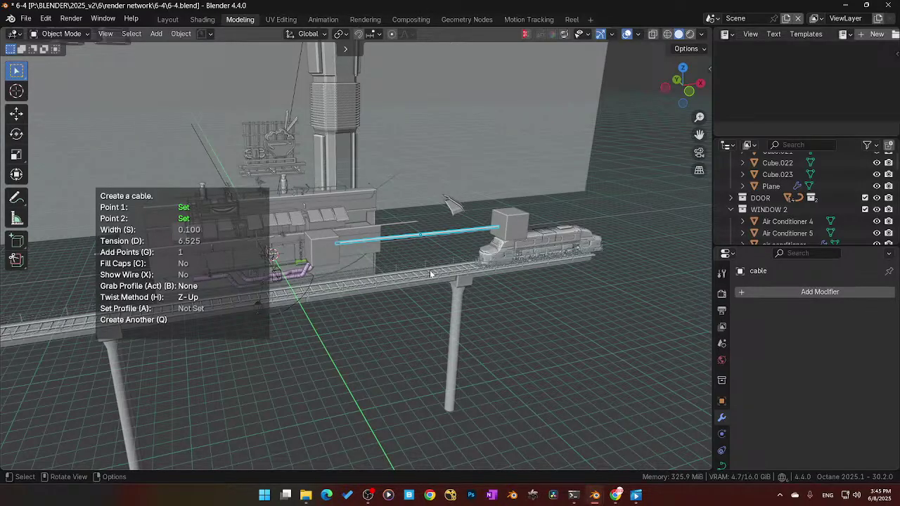
scroll(431, 273, "up", 2)
key("s")
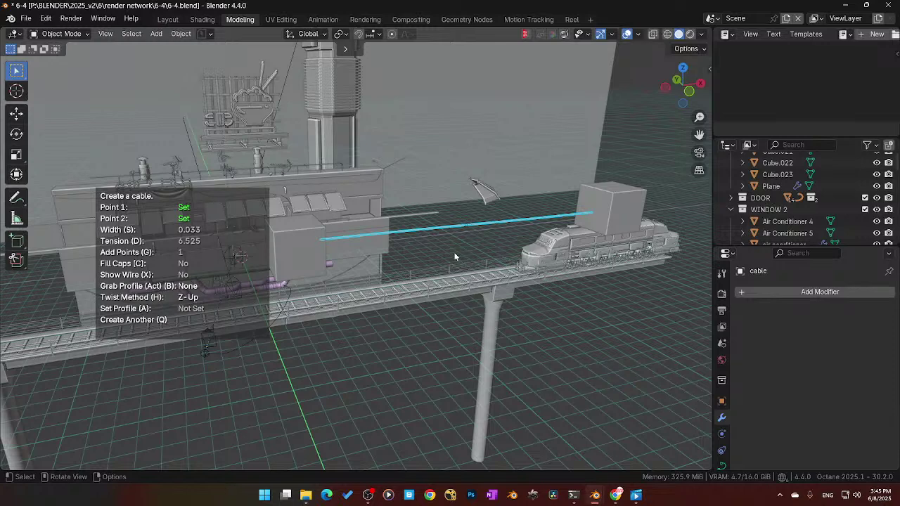
Step: Set the cable's added points to 5, try different tension values, and finish the cable
key("d")
key("g")
key("d")
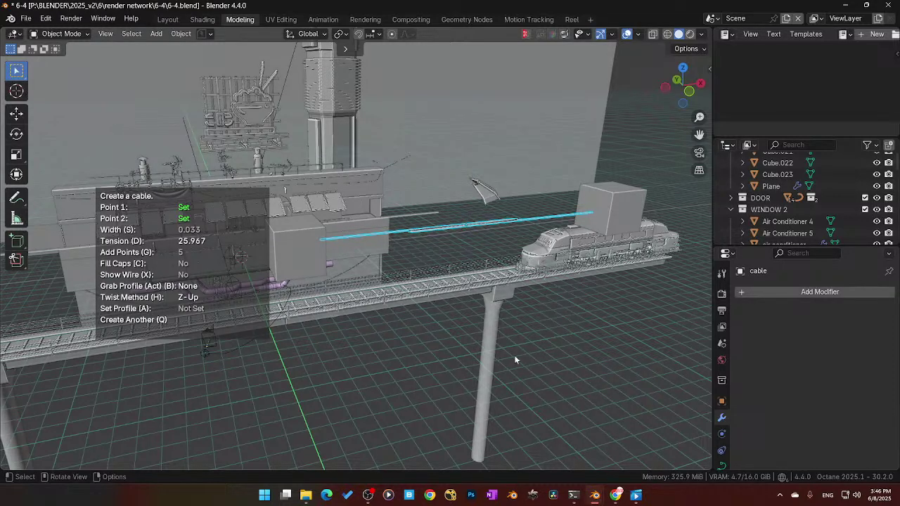
right_click(325, 260)
middle_click_drag(437, 254, 471, 296)
left_click(400, 280)
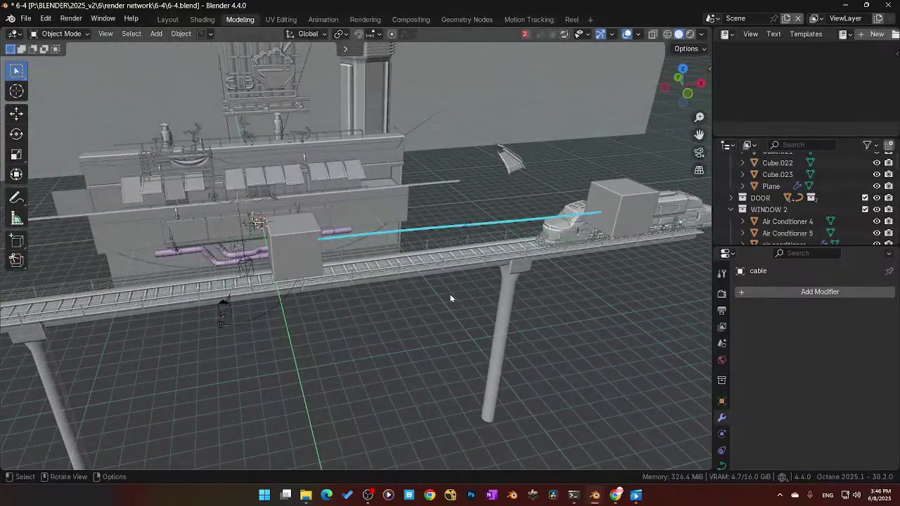
Step: Run Cablerator's Simulate Cable on the cable between the two cubes with the default options
key("shift+a")
mouse_move(414, 299)
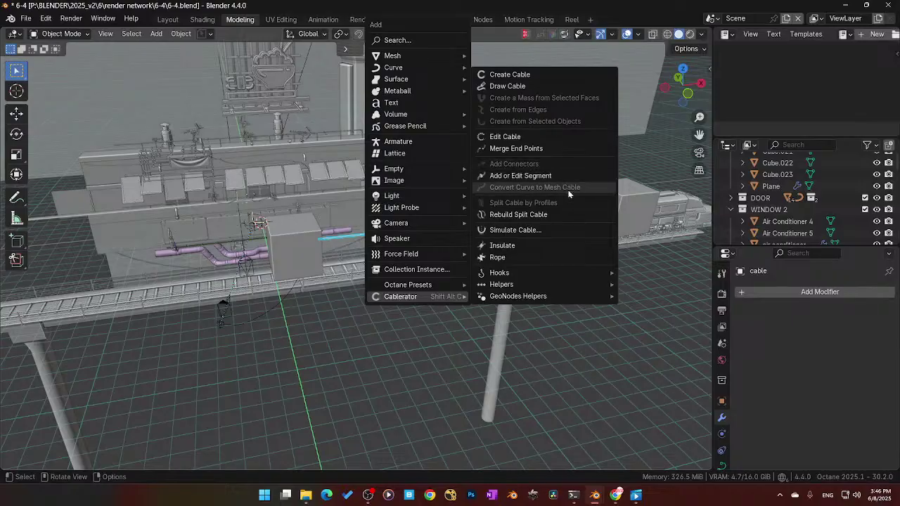
left_click(544, 231)
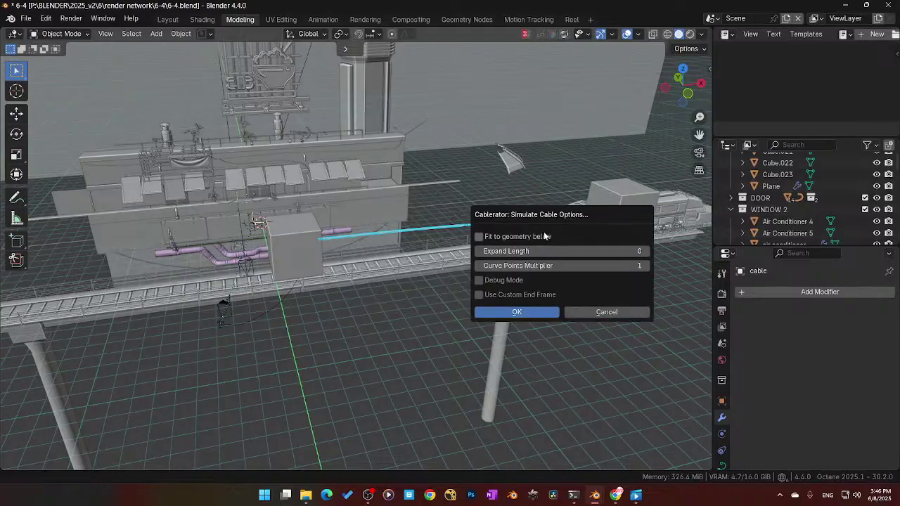
left_click(521, 312)
middle_click_drag(523, 311, 436, 328)
left_click(468, 289)
middle_click_drag(468, 289, 395, 288)
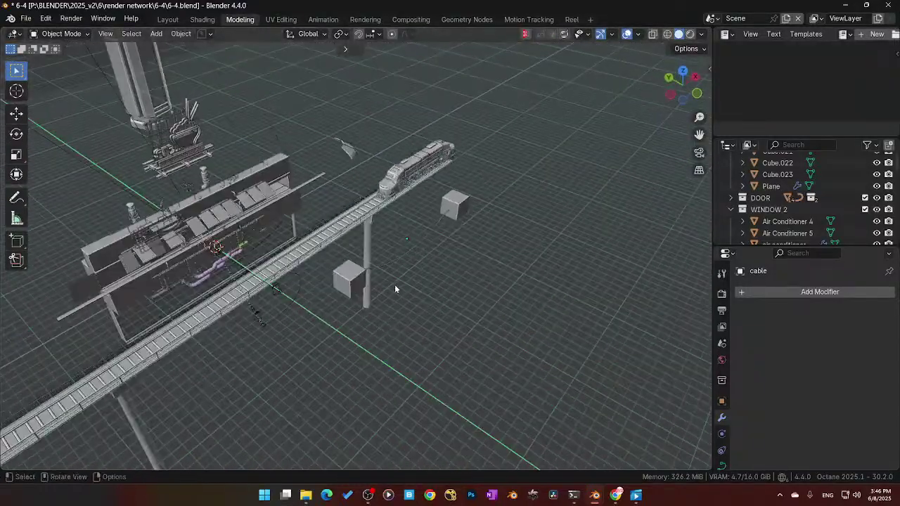
Step: Delete the cube farther along the track, on the train's side
left_click(458, 220)
key("x")
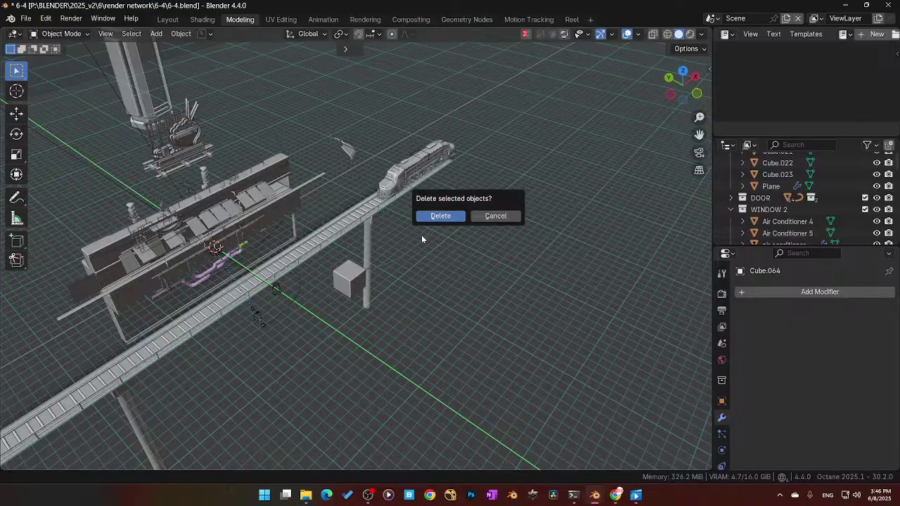
left_click(453, 218)
left_click(434, 242)
key("x")
left_click(433, 240)
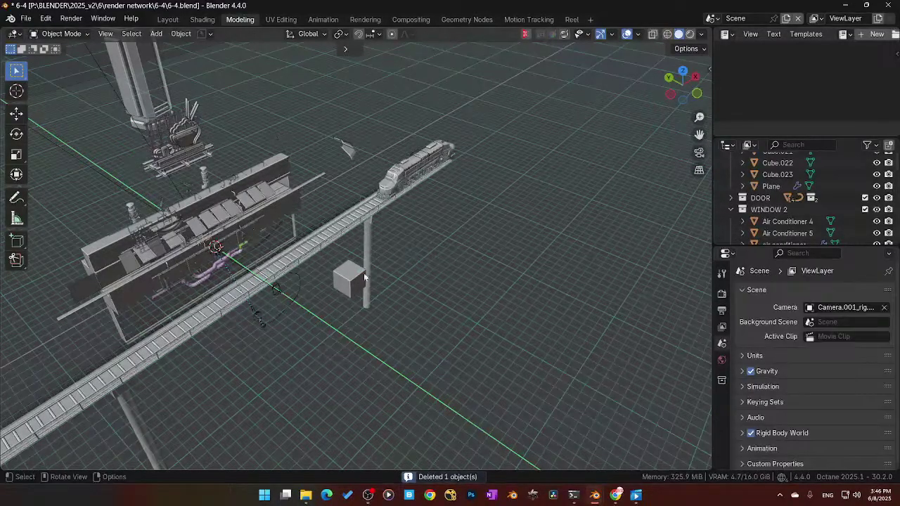
Step: Reposition the remaining cube in front of the building and raise it above the track, using the quad view
left_click(355, 281)
middle_click_drag(355, 282, 334, 346)
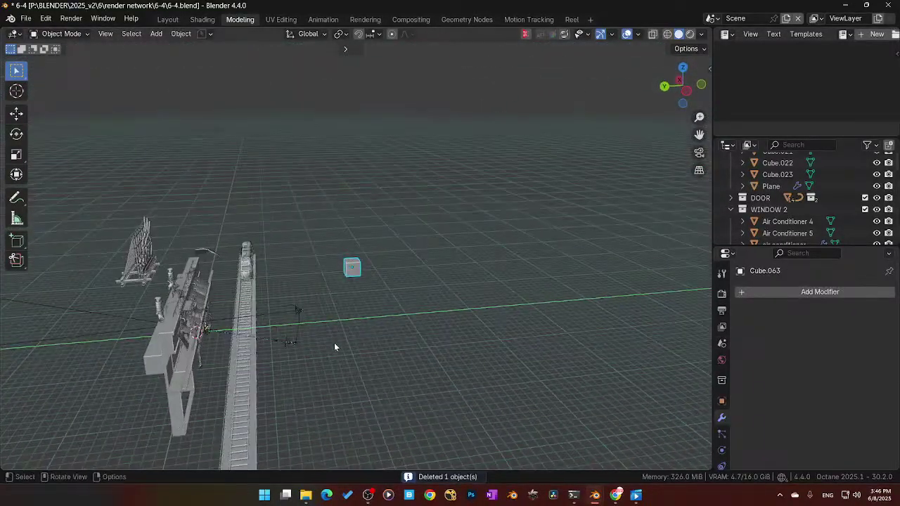
key("g")
left_click(301, 388)
key("ctrl+alt+q")
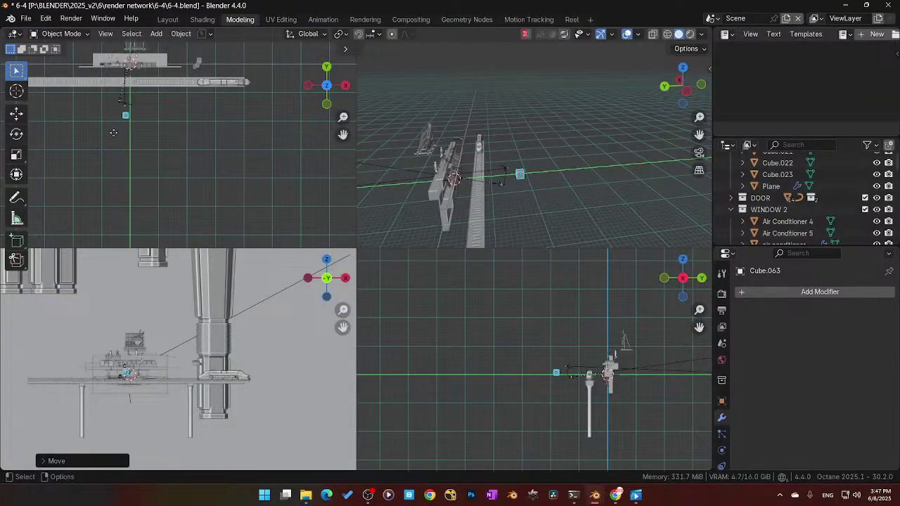
key("g")
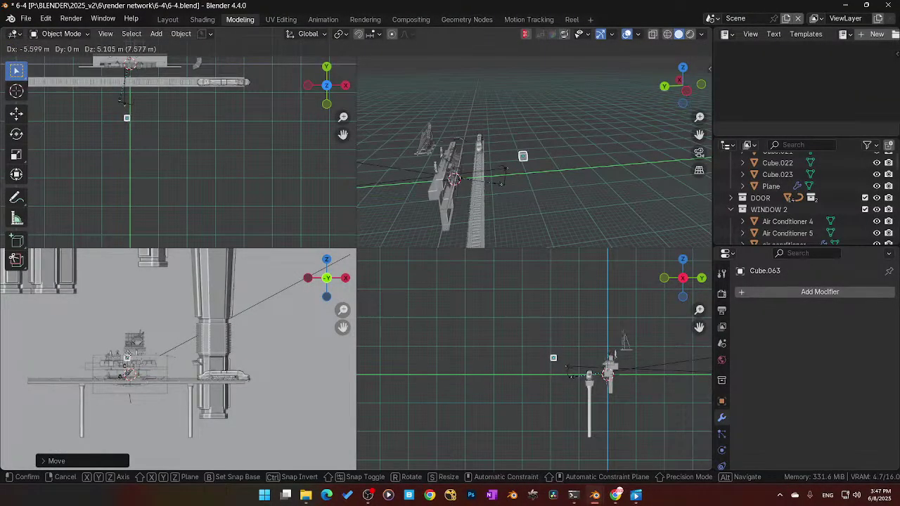
left_click(128, 354)
key("g")
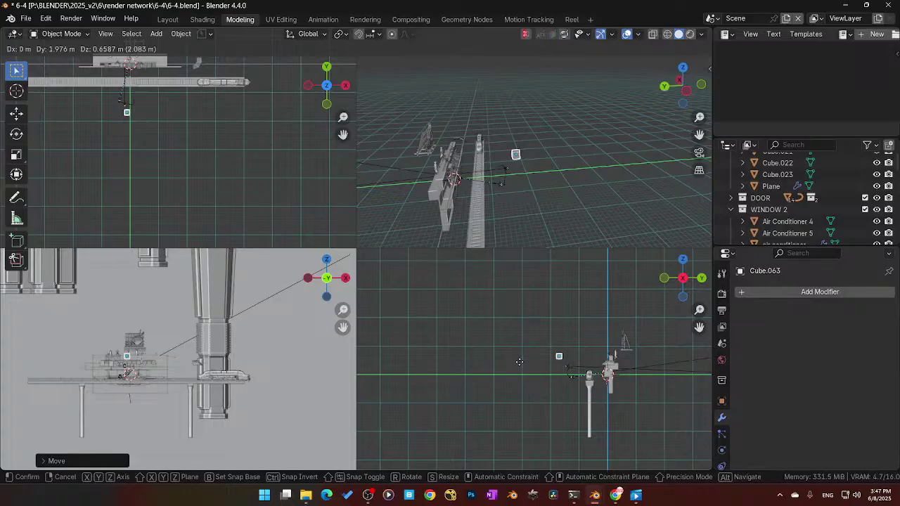
left_click(519, 364)
middle_click_drag(511, 204, 422, 187)
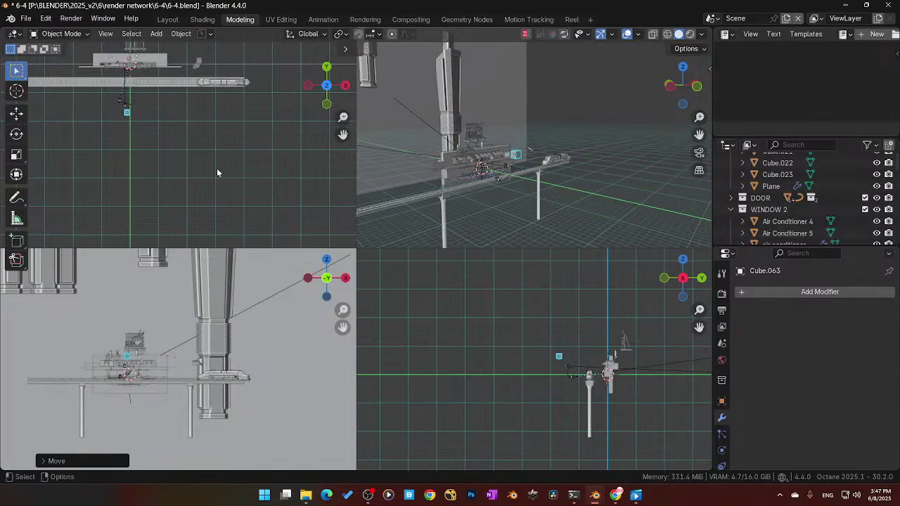
key("ctrl+space")
Step: Shift the cube away from the train and lower it to about the track's height, using the quad view
middle_click_drag(300, 268, 308, 321)
scroll(307, 321, "up", 3)
middle_click_drag(391, 305, 465, 238)
scroll(393, 293, "up", 1)
scroll(394, 292, "up", 2)
scroll(396, 292, "down", 4)
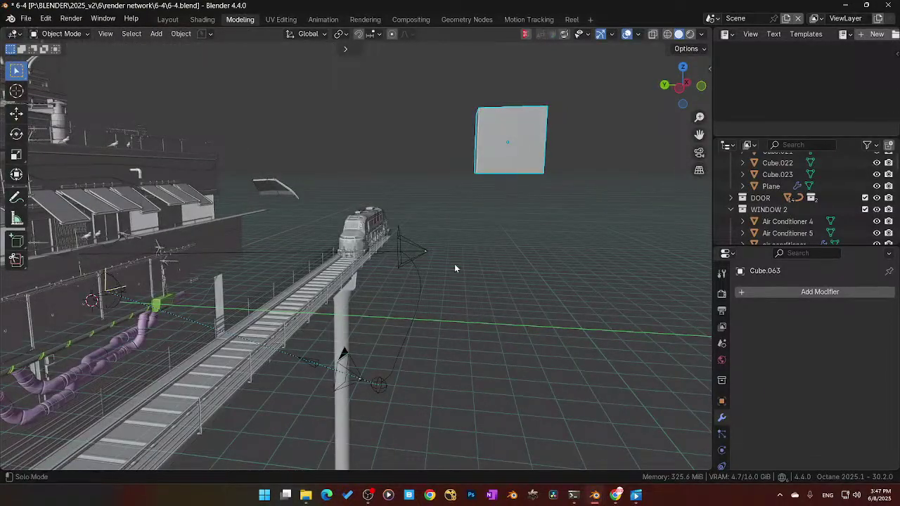
key("ctrl+alt+q")
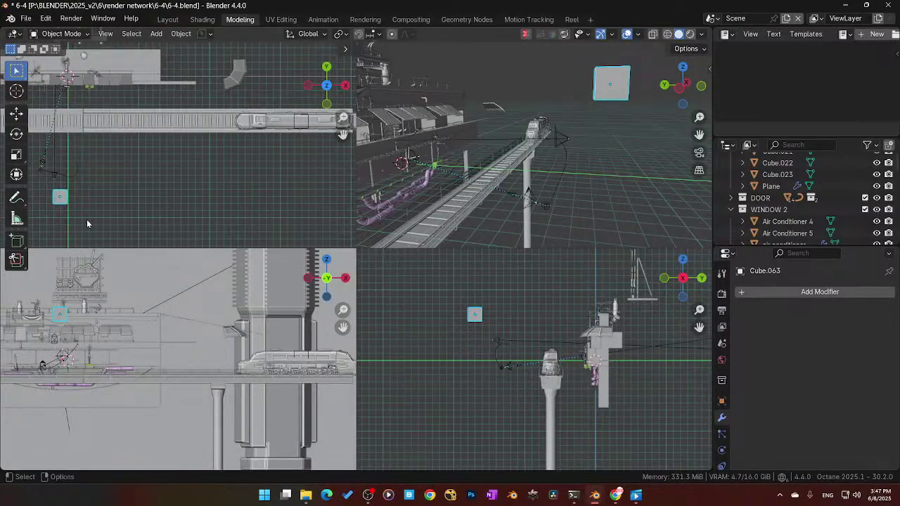
key("g")
left_click(68, 217)
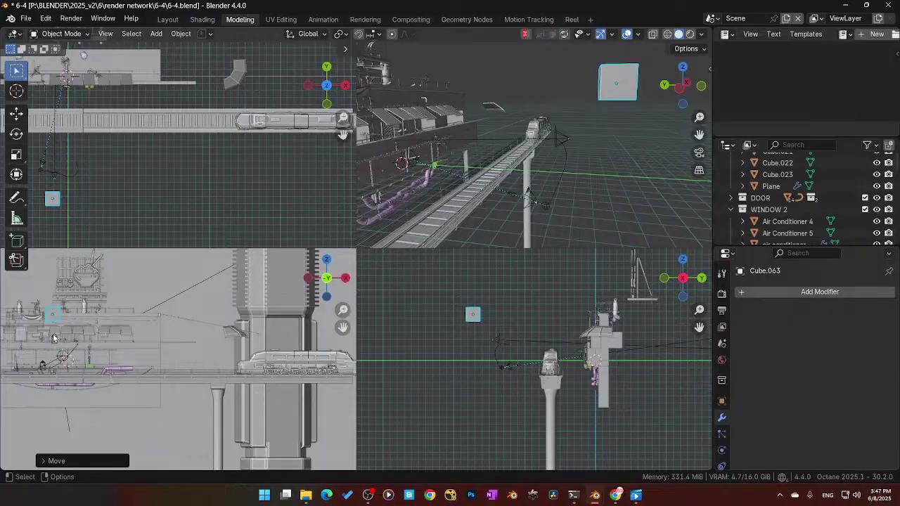
key("g")
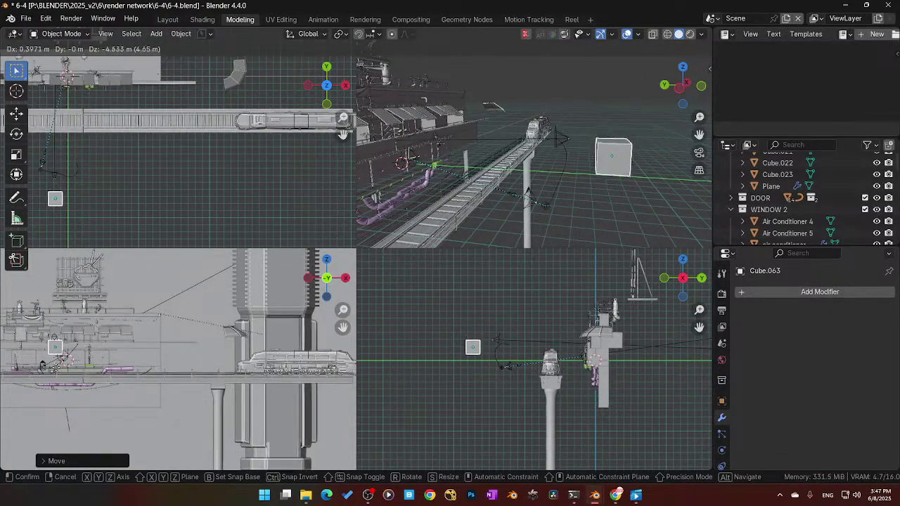
left_click(107, 336)
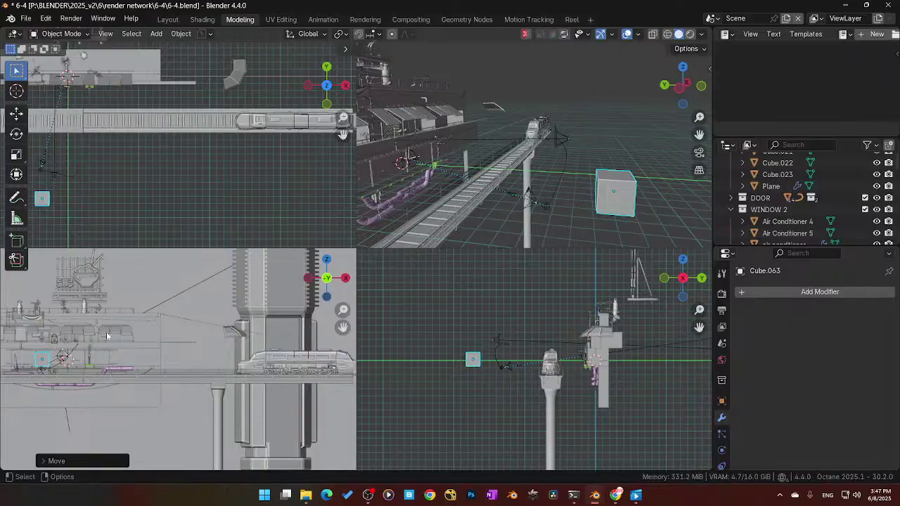
key("ctrl+alt+q")
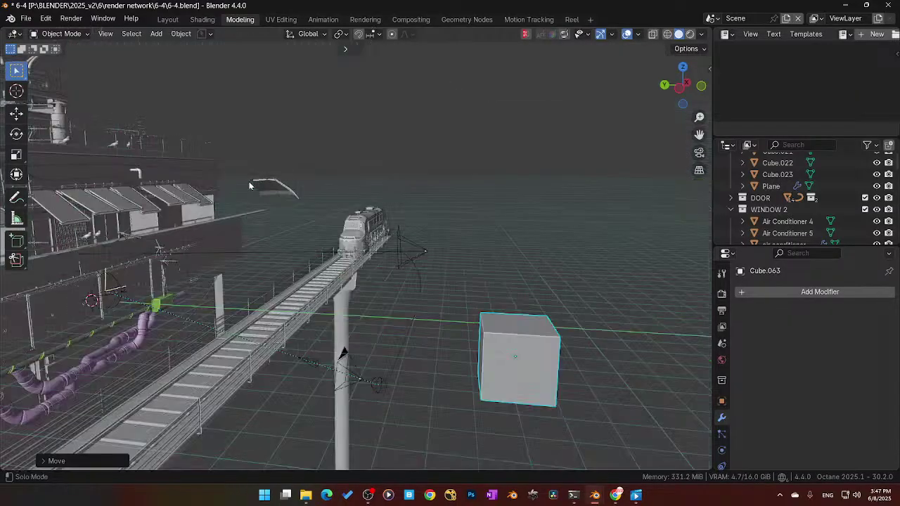
scroll(245, 182, "down", 4)
middle_click_drag(303, 246, 383, 243)
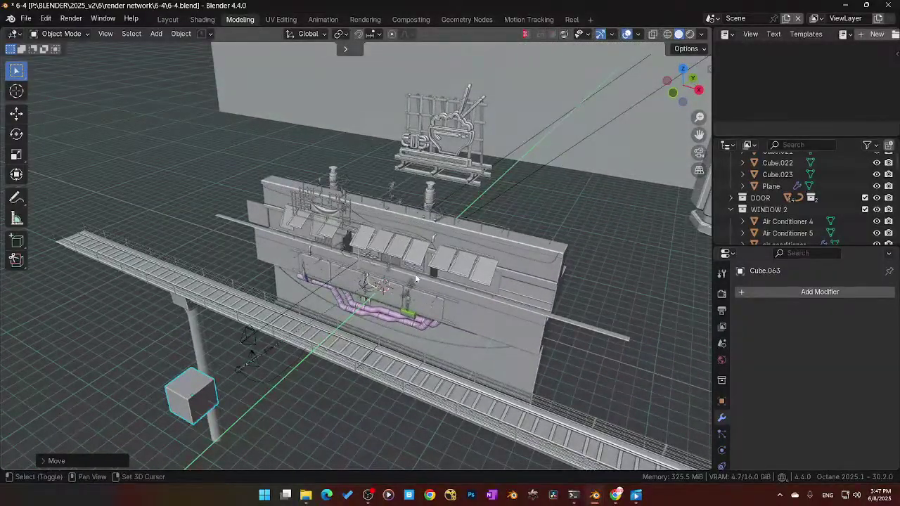
key("shift+a")
mouse_move(372, 296)
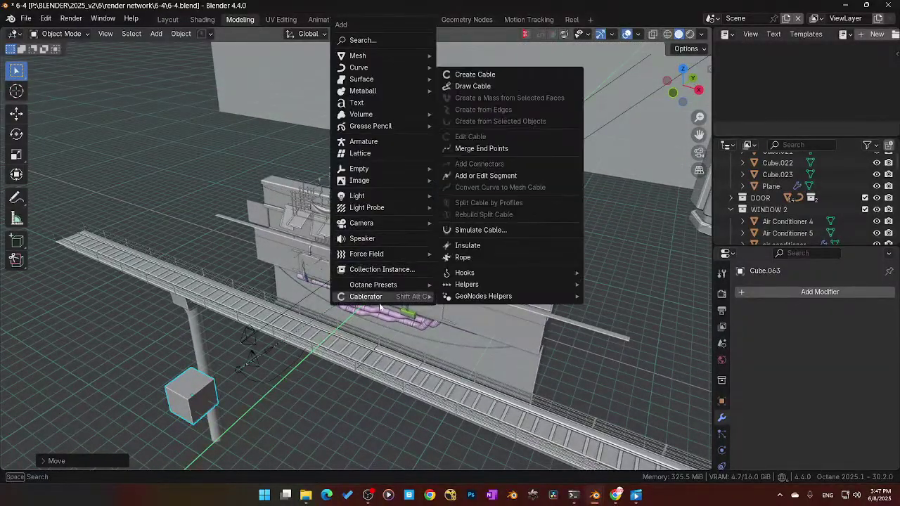
left_click(485, 75)
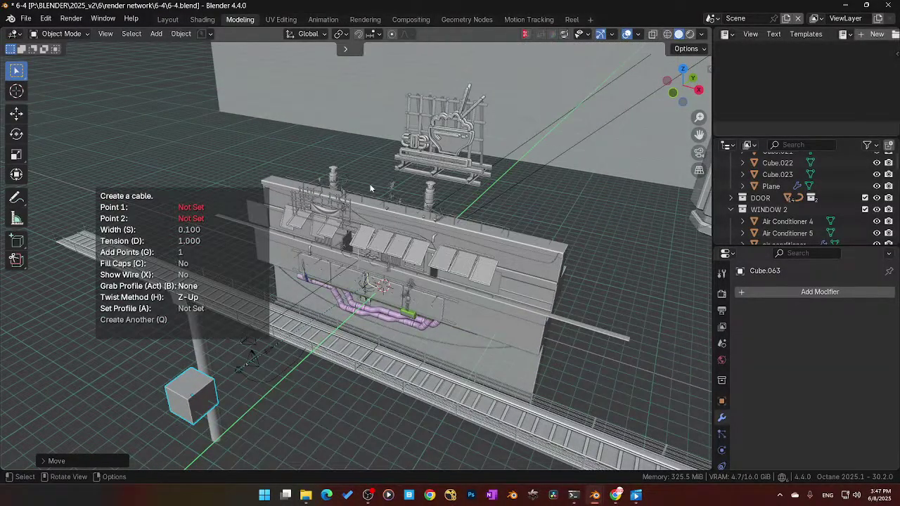
left_click(484, 104)
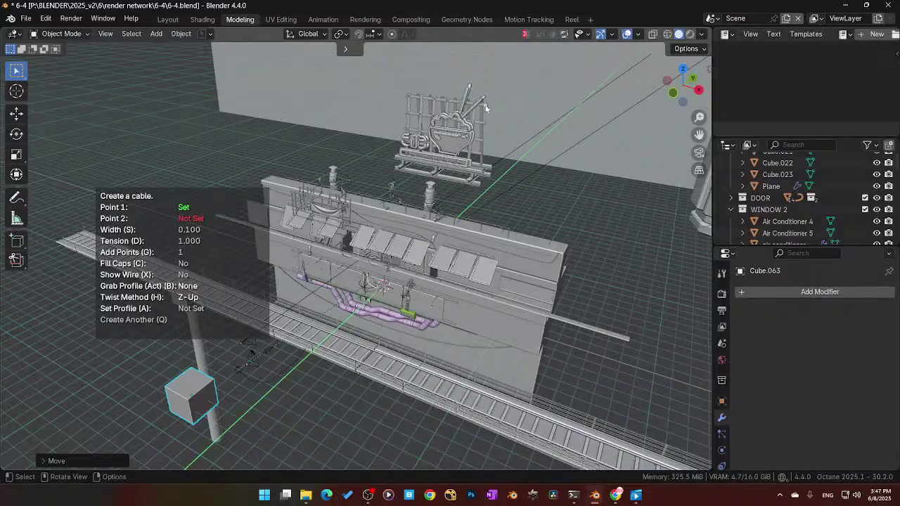
left_click(205, 385)
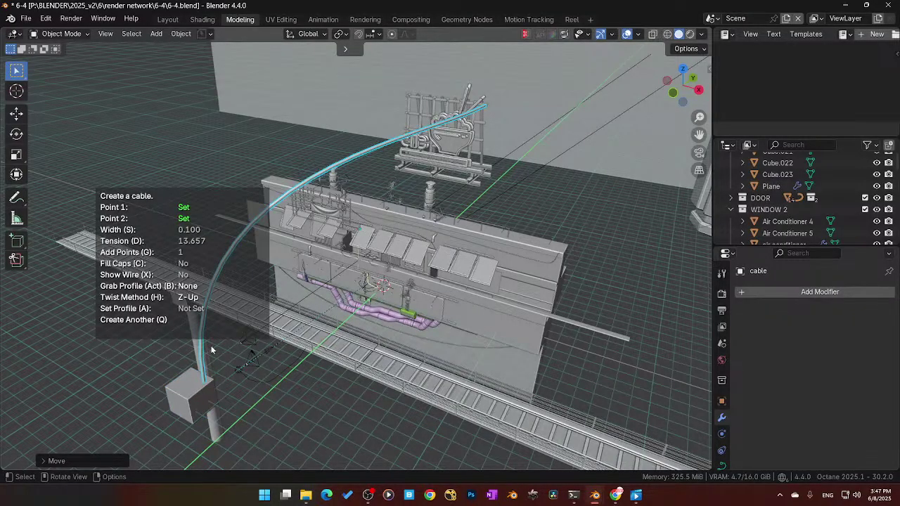
key("d")
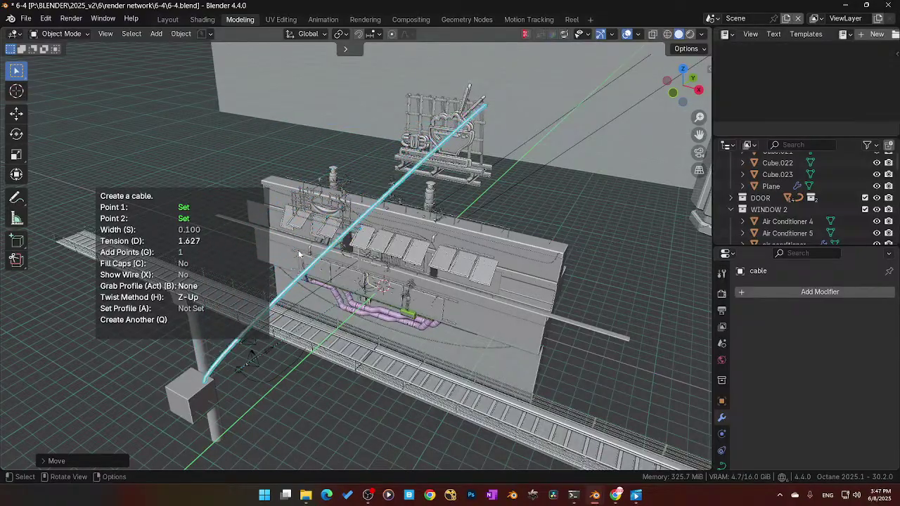
right_click(347, 367)
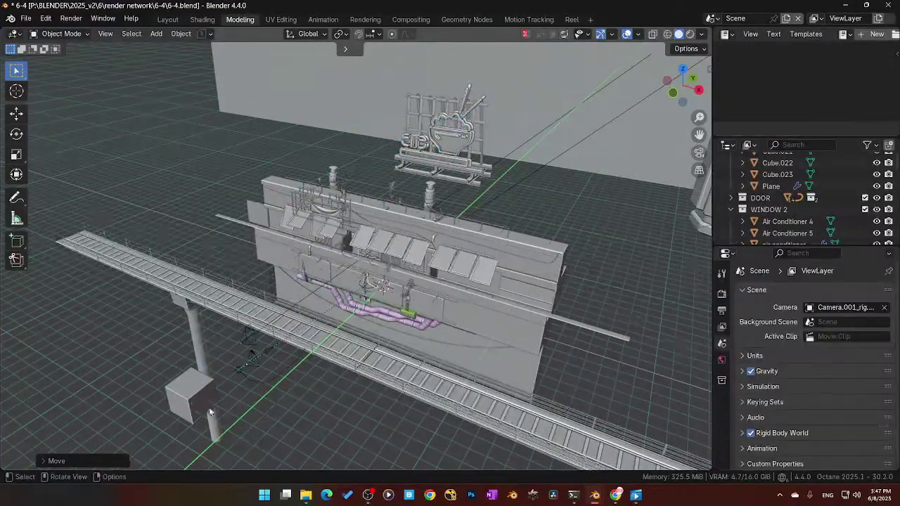
Step: Raise the cube along the Z axis so it sits well above the track
middle_click_drag(375, 320, 205, 334)
left_click(205, 334)
key("g")
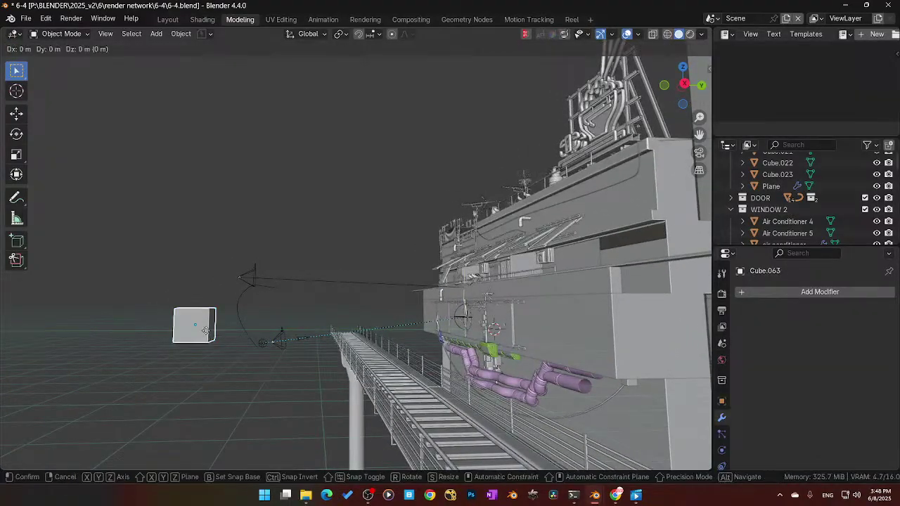
key("z")
left_click(224, 239)
middle_click_drag(218, 259, 250, 263)
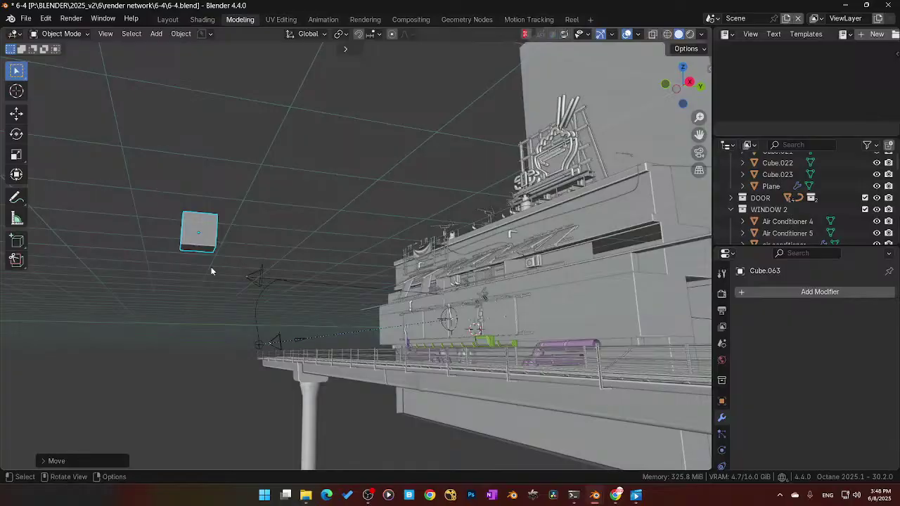
Step: Create a Cablerator cable from the cube's underside to the upper corner of the noodle-bowl sign's frame on the roof
key("shift+a")
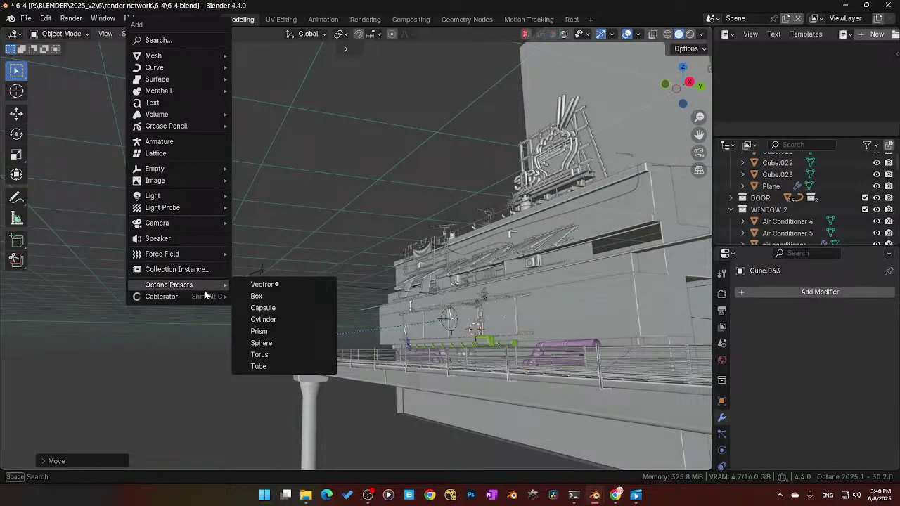
mouse_move(210, 296)
left_click(295, 74)
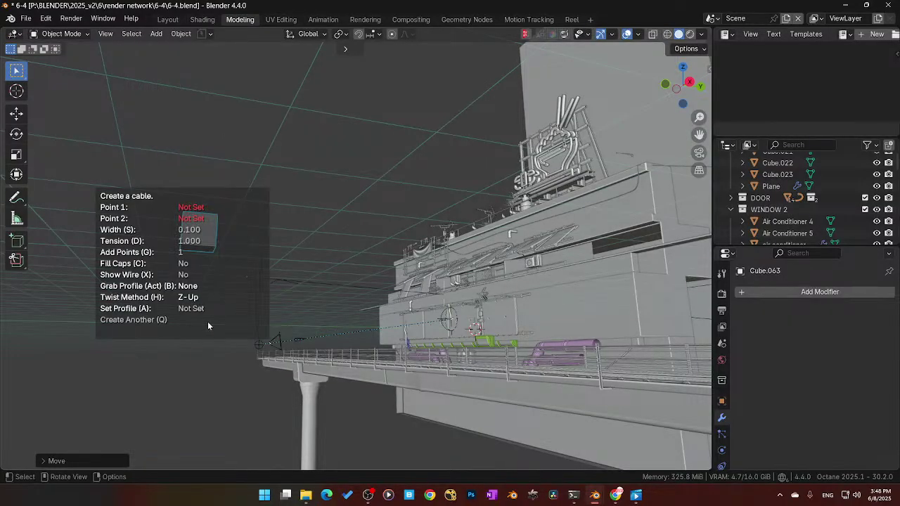
left_click(204, 251)
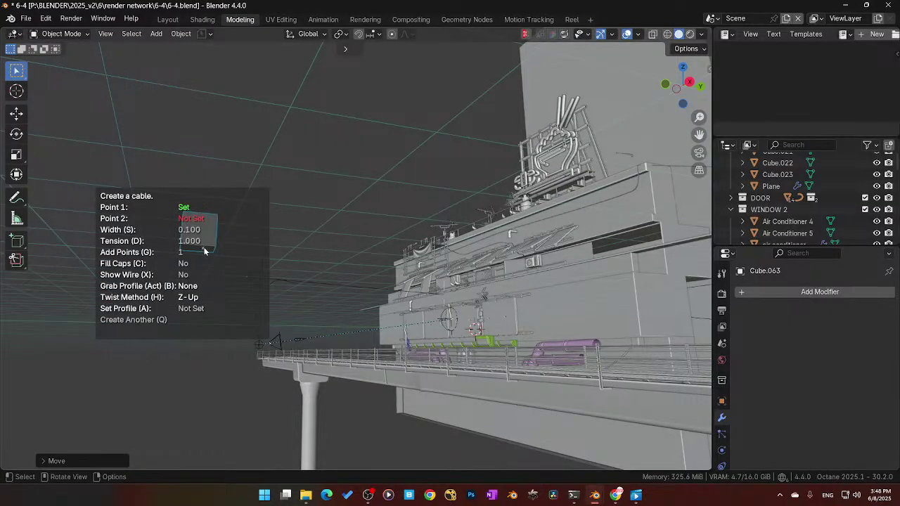
left_click(582, 109)
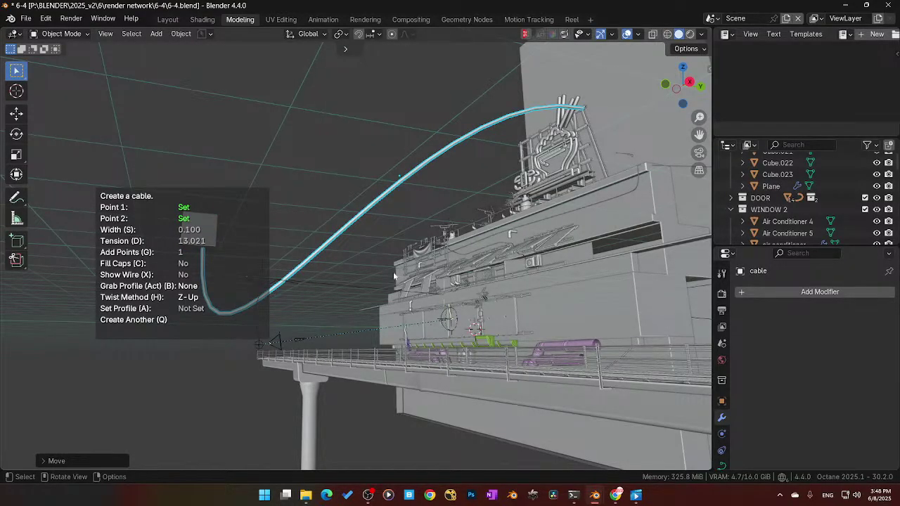
Step: Set the new cable's width to about 0.045, tension to 0 and added points to 3, and enable Show Wire
key("s")
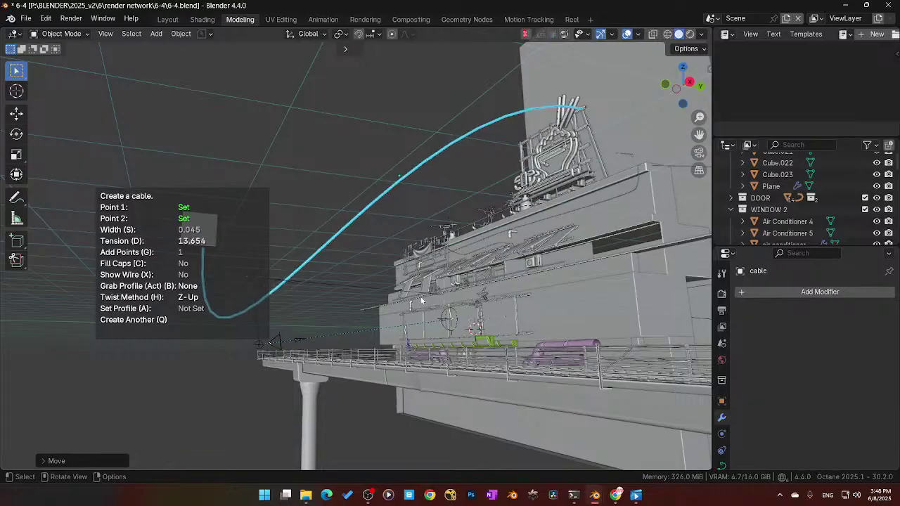
type("0")
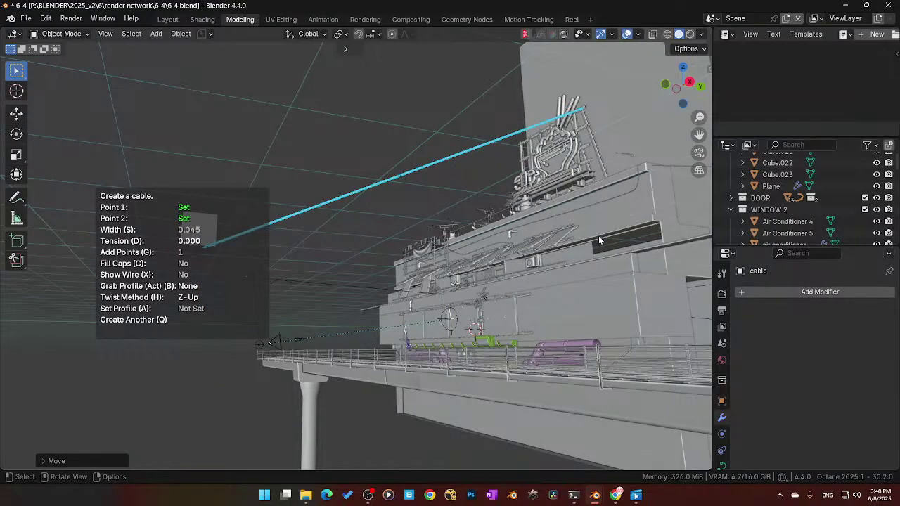
key("Return")
middle_click_drag(312, 249, 351, 250)
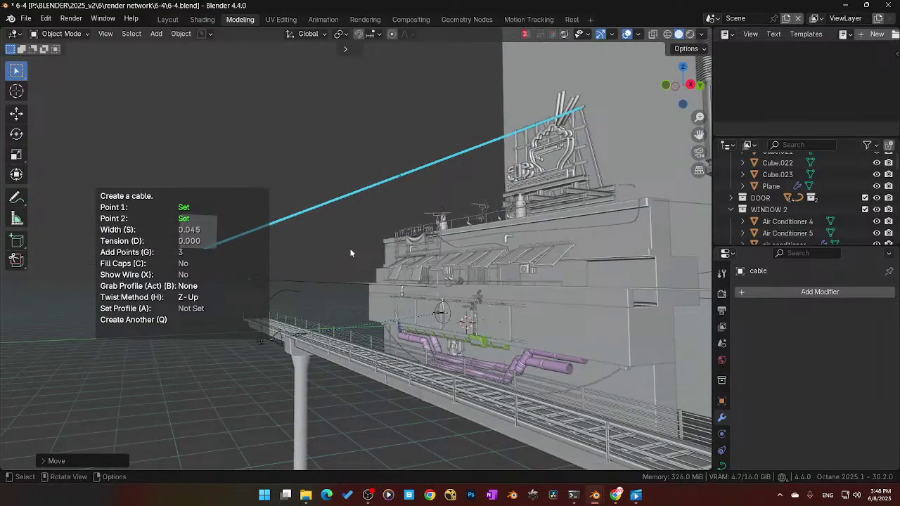
key("x")
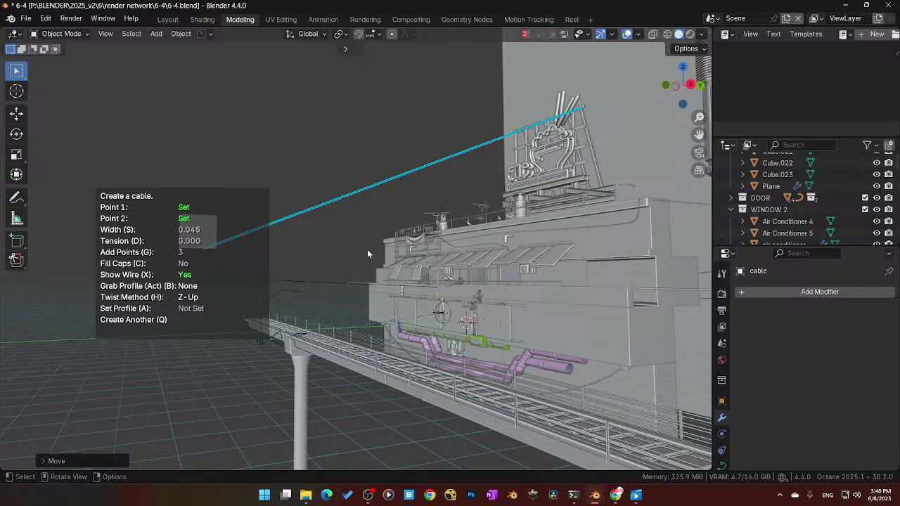
Step: Turn off Show Wire for the cable, and try AutoCamPath as its profile before resetting the profile to None
key("x")
key("x")
key("x")
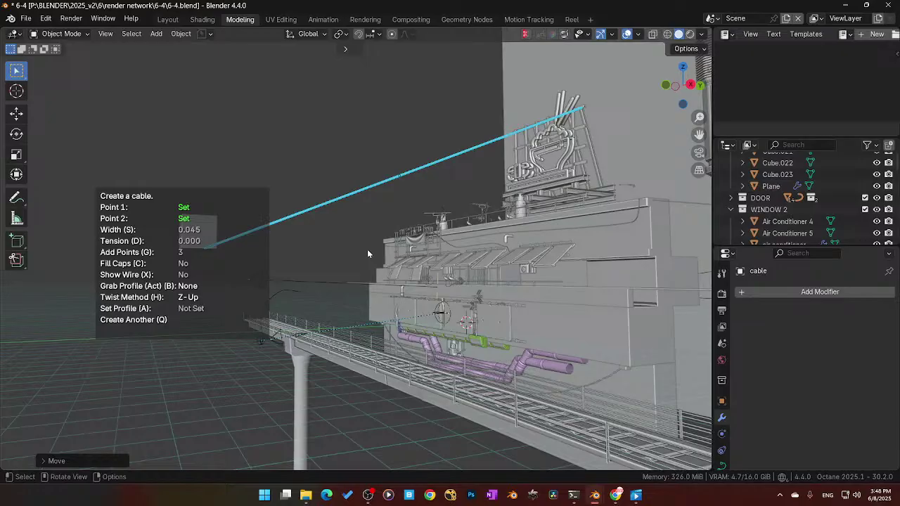
key("b")
key("b")
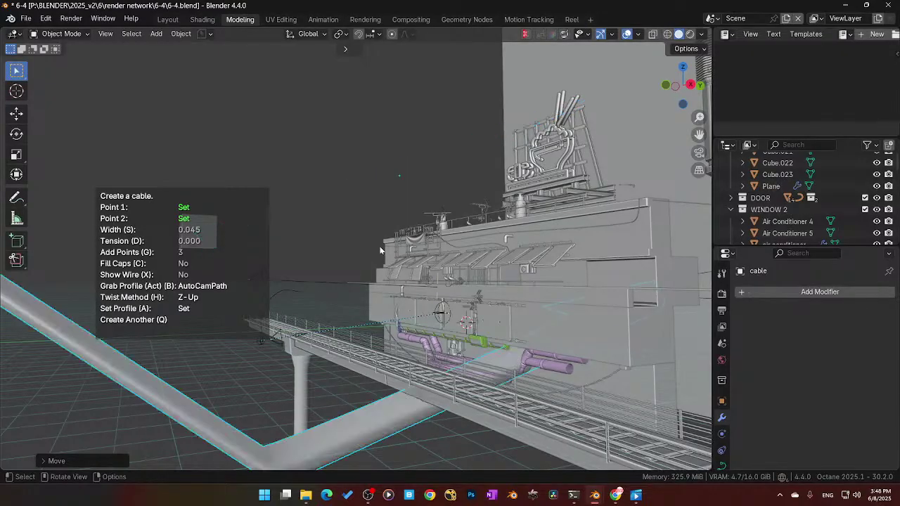
key("a")
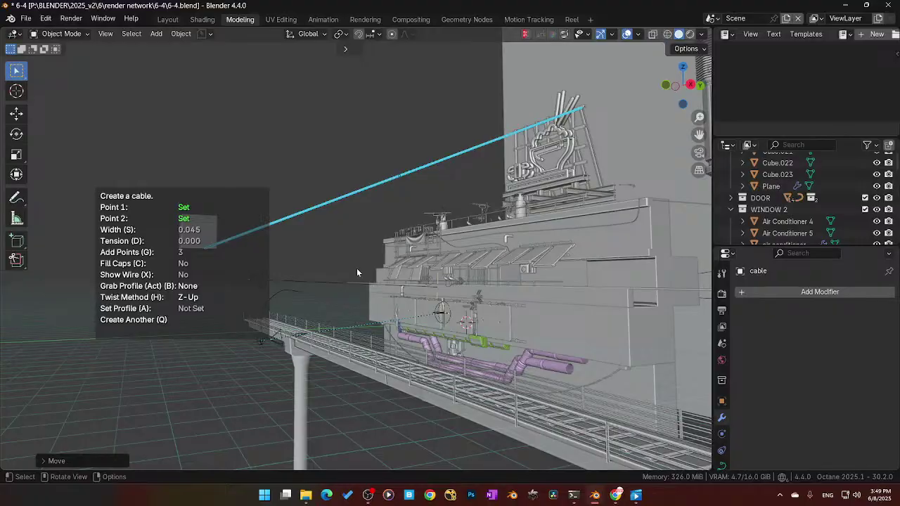
Step: Cycle through the cable's twist methods, try setting a profile, and cancel the cable's creation
key("h")
key("h")
key("h")
key("a")
key("a")
middle_click_drag(339, 284, 453, 266)
key("Escape")
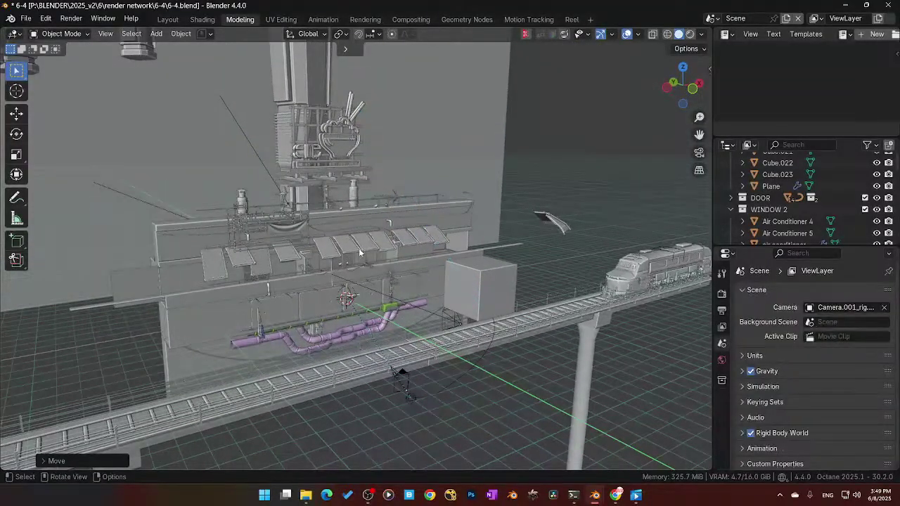
Step: Create a Cablerator cable from the noodle-bowl sign's upper corner to the cube's underside, with its tension set to 0
middle_click_drag(392, 242, 328, 256)
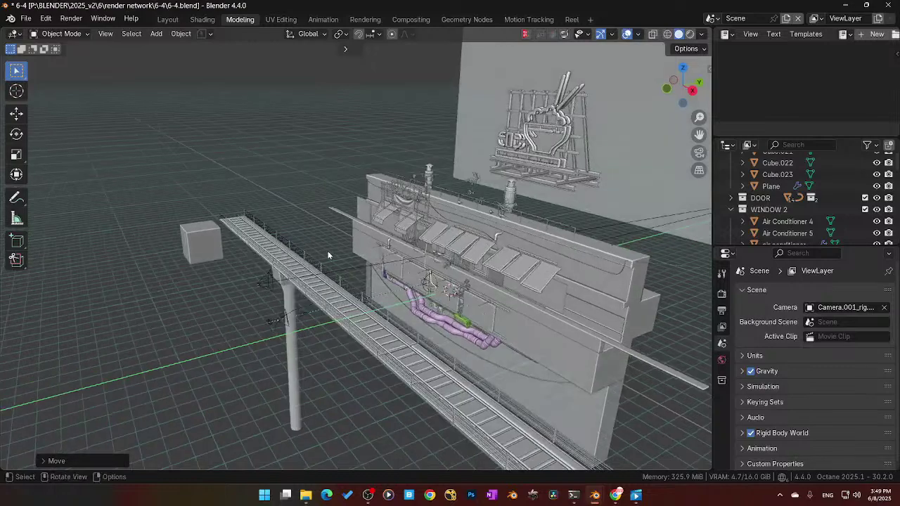
middle_click_drag(230, 243, 220, 244)
key("shift+a")
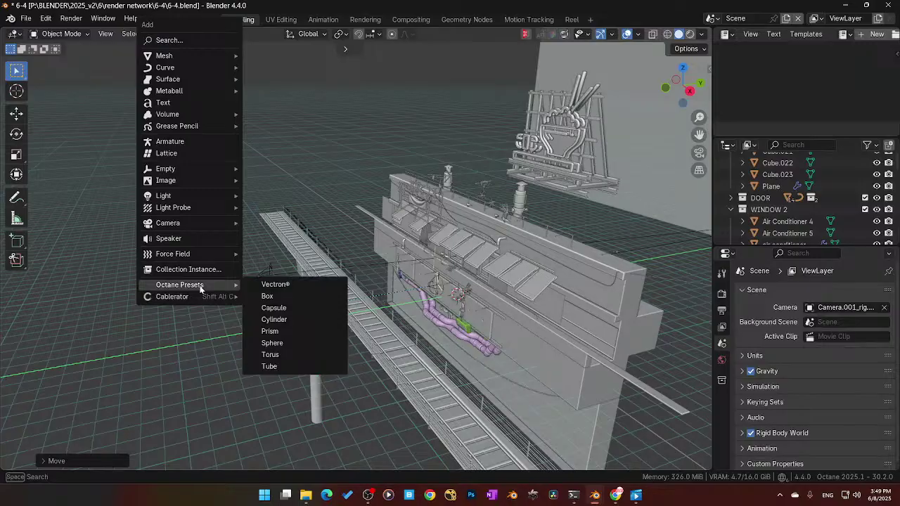
mouse_move(201, 296)
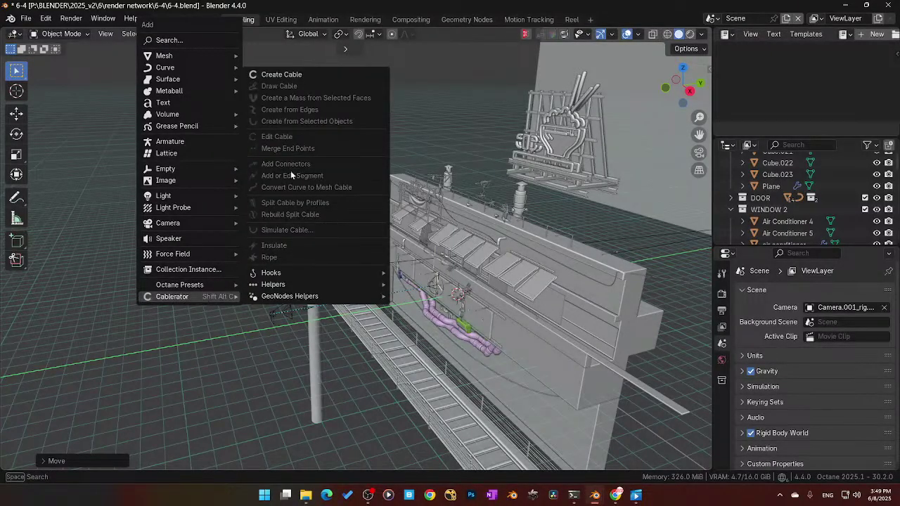
left_click(294, 75)
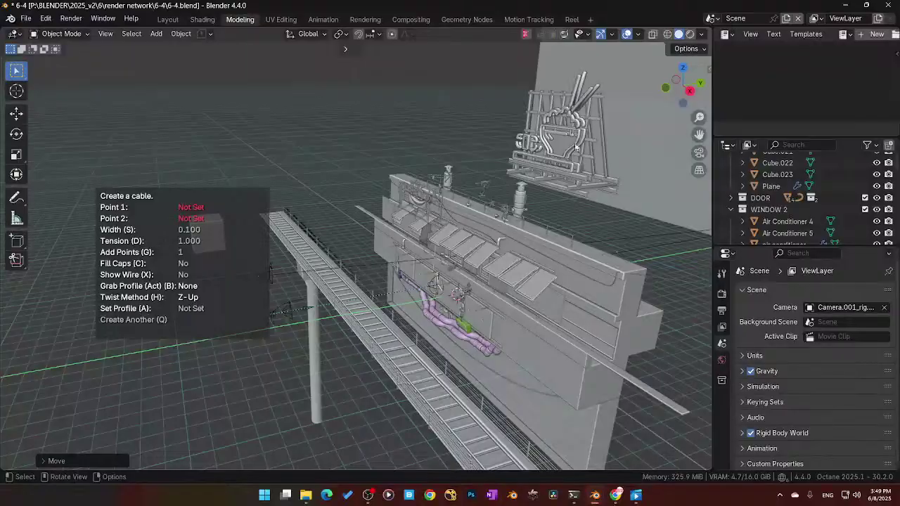
left_click(601, 95)
middle_click_drag(280, 270, 255, 200)
left_click(233, 267)
middle_click_drag(233, 267, 274, 299)
scroll(333, 361, "down", 2)
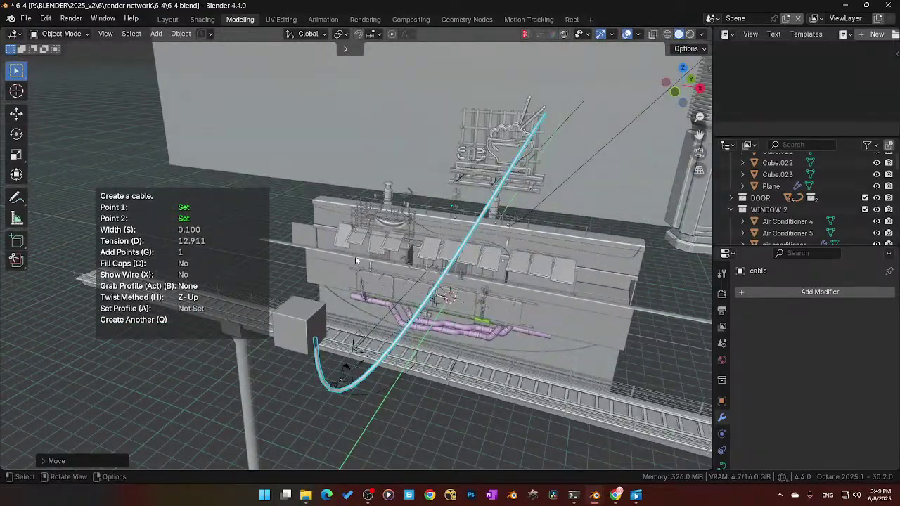
key("d")
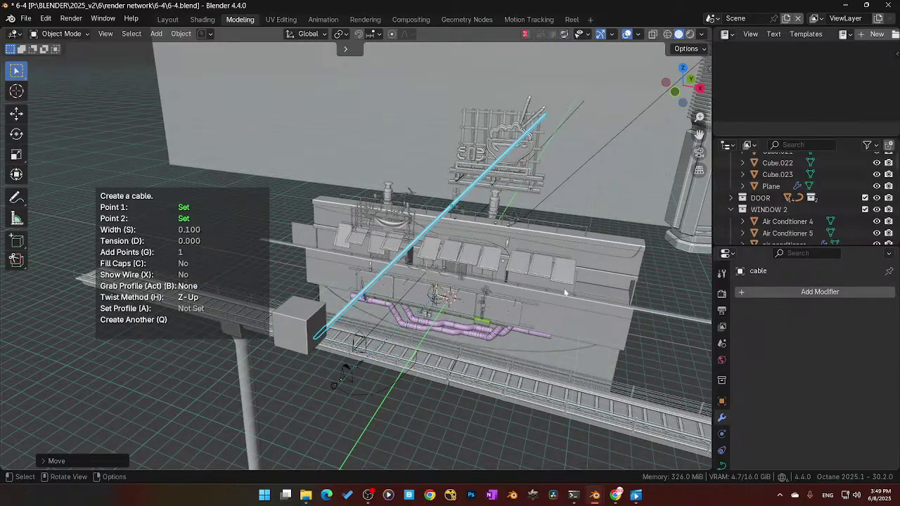
left_click(381, 389)
Step: Try simulating the new cable with Expand Length 0 and Curve Points Multiplier 1
middle_click_drag(384, 387, 397, 317)
key("shift+a")
mouse_move(397, 315)
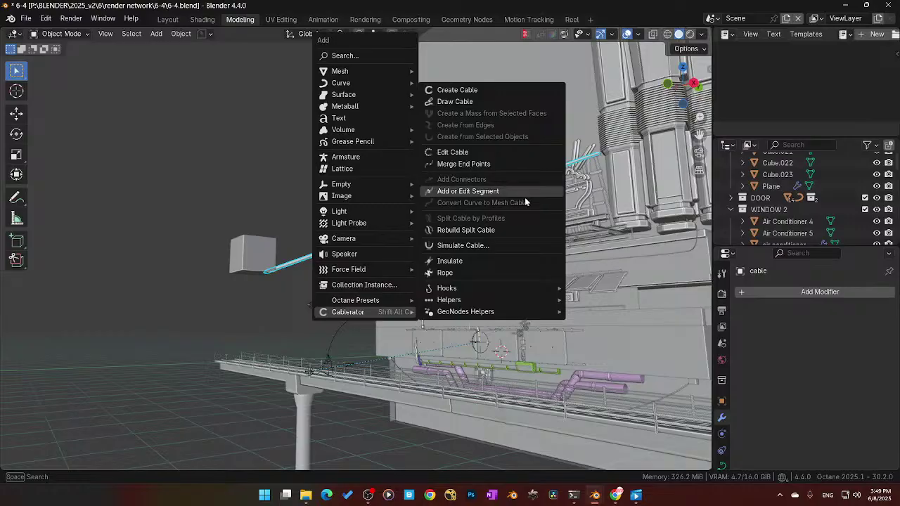
left_click(511, 247)
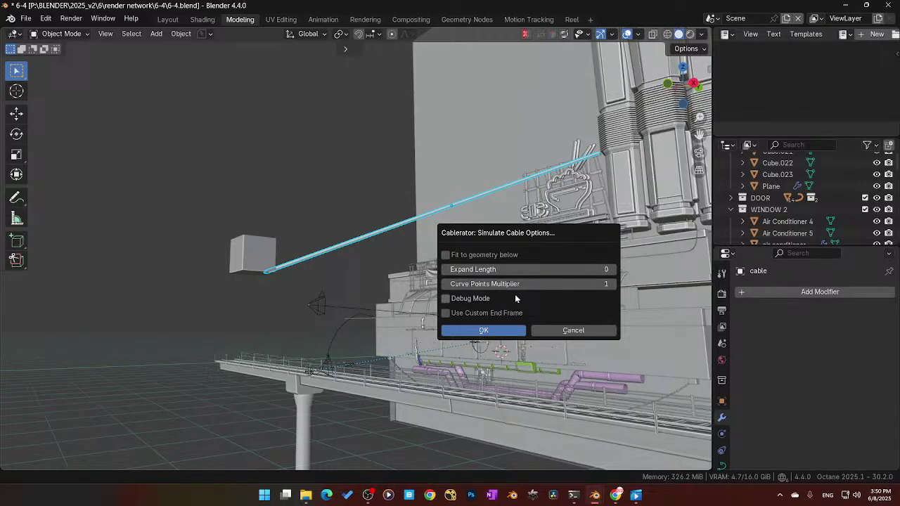
left_click(497, 333)
middle_click_drag(485, 346, 503, 308)
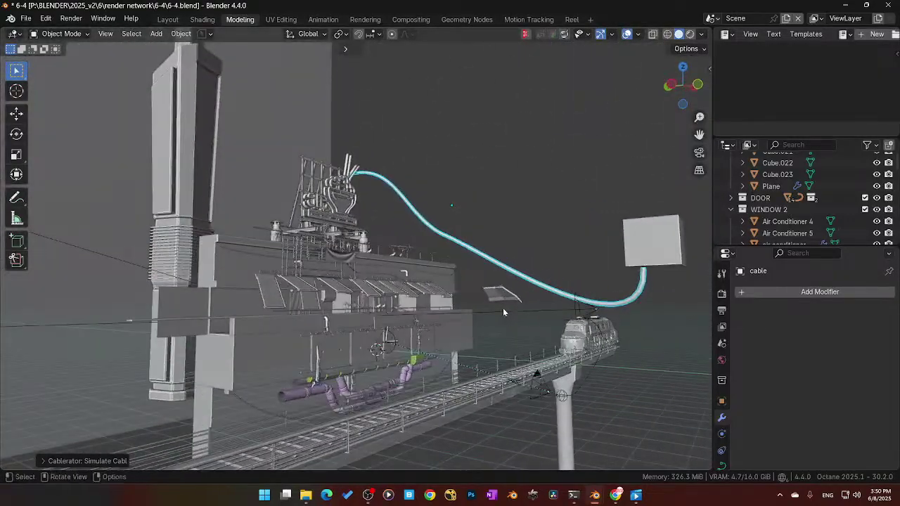
Step: Check the simulated cable through the scene camera and undo the simulation
key("KP_0")
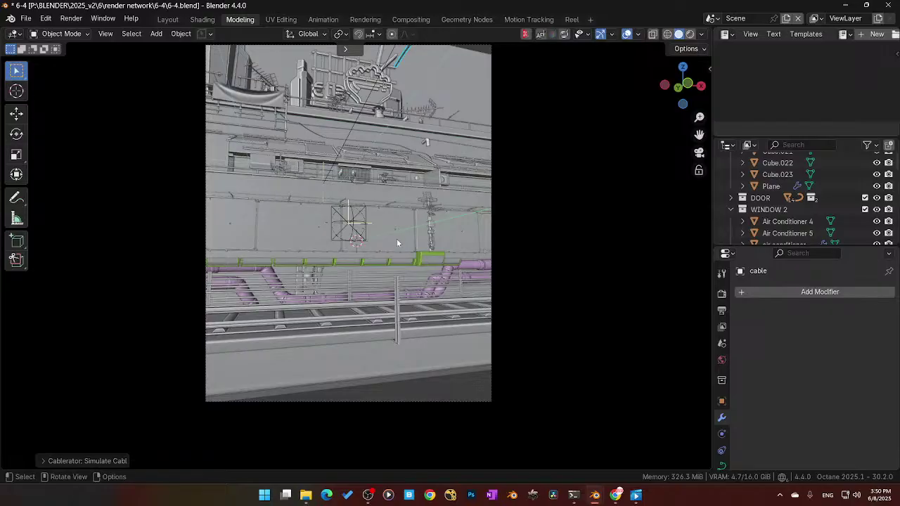
scroll(396, 239, "down", 1)
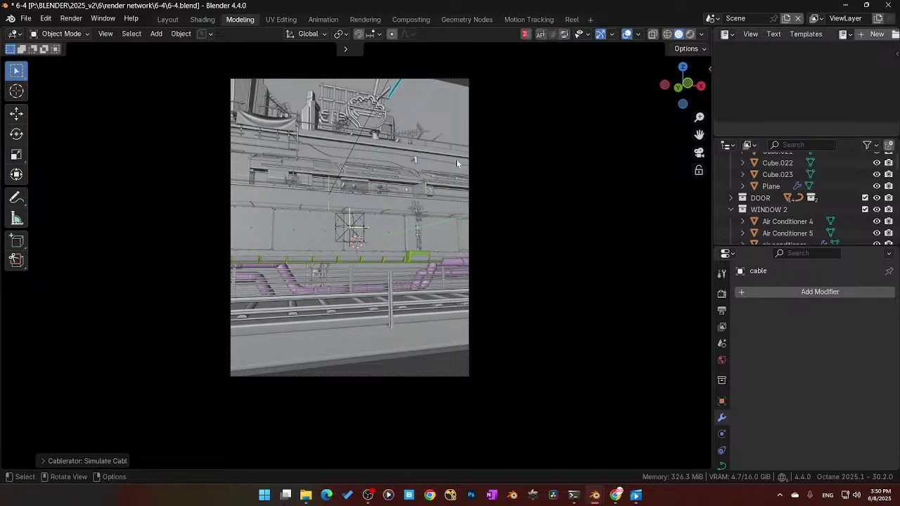
middle_click_drag(496, 213, 444, 257)
scroll(441, 254, "down", 4)
scroll(439, 253, "up", 2)
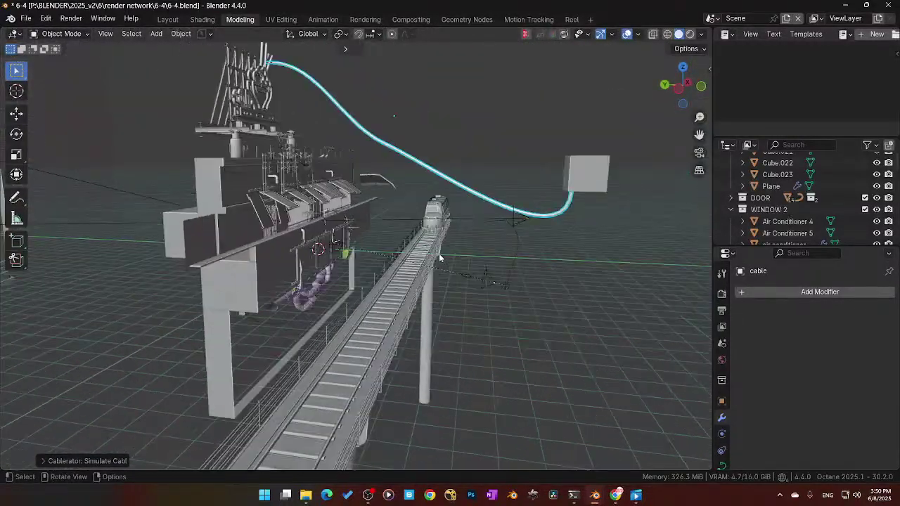
key("ctrl+z")
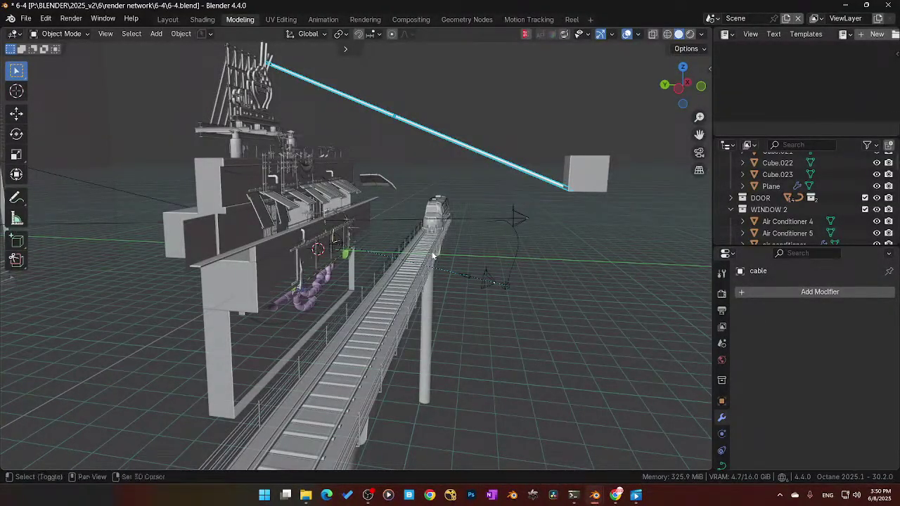
Step: Try simulating the cable with Expand Length 1 and Curve Points Multiplier 1, and undo that simulation
key("shift+a")
mouse_move(407, 296)
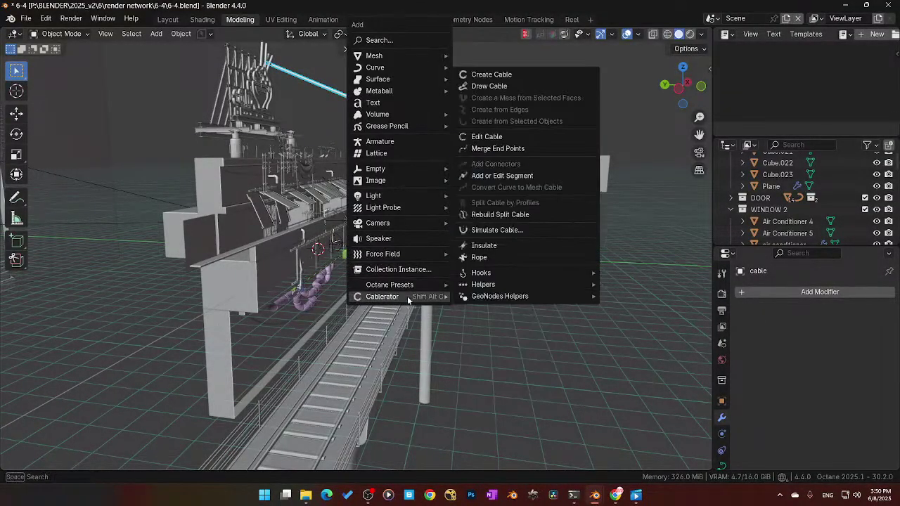
left_click(497, 229)
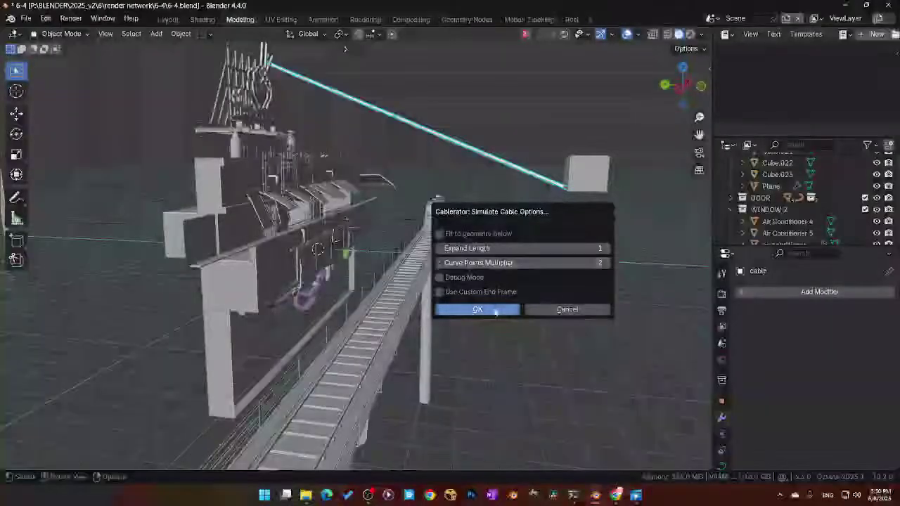
left_click(440, 262)
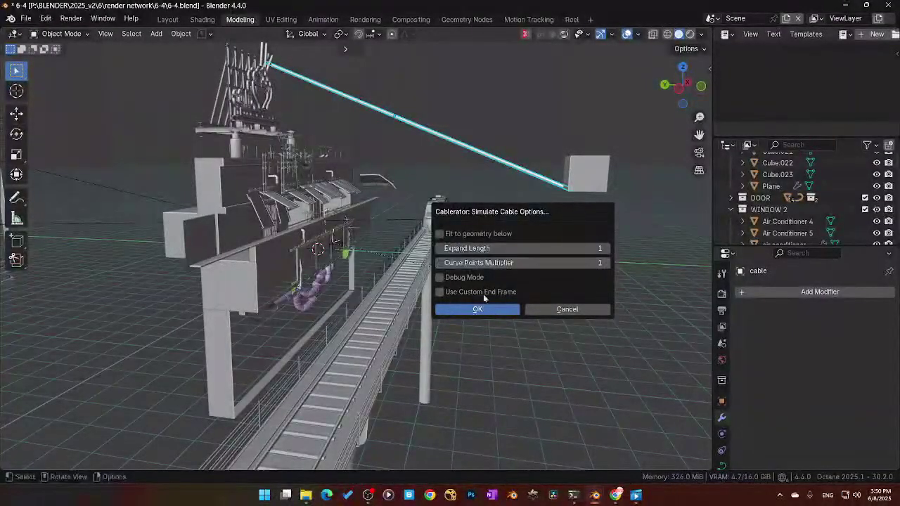
left_click(493, 310)
middle_click_drag(460, 225, 391, 201)
key("ctrl+z")
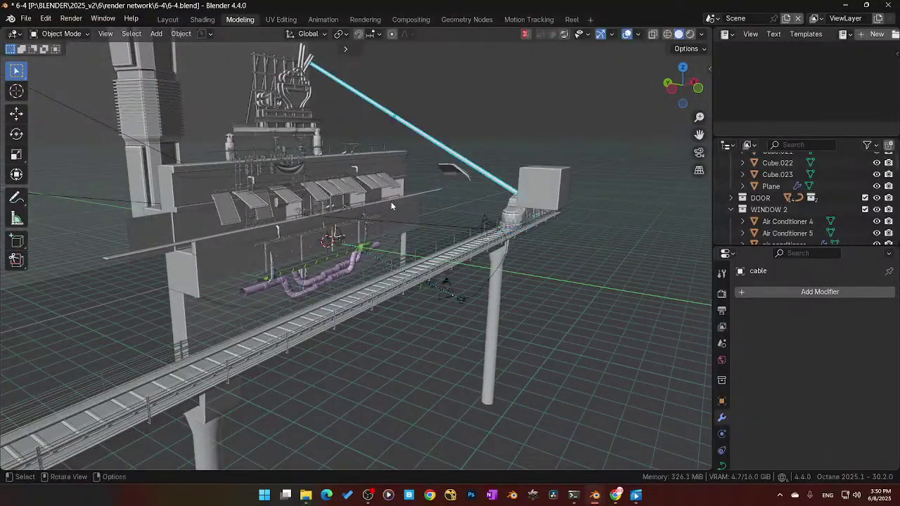
Step: Simulate the cable with Expand Length raised to at least 4 and Curve Points Multiplier 1
key("shift+a")
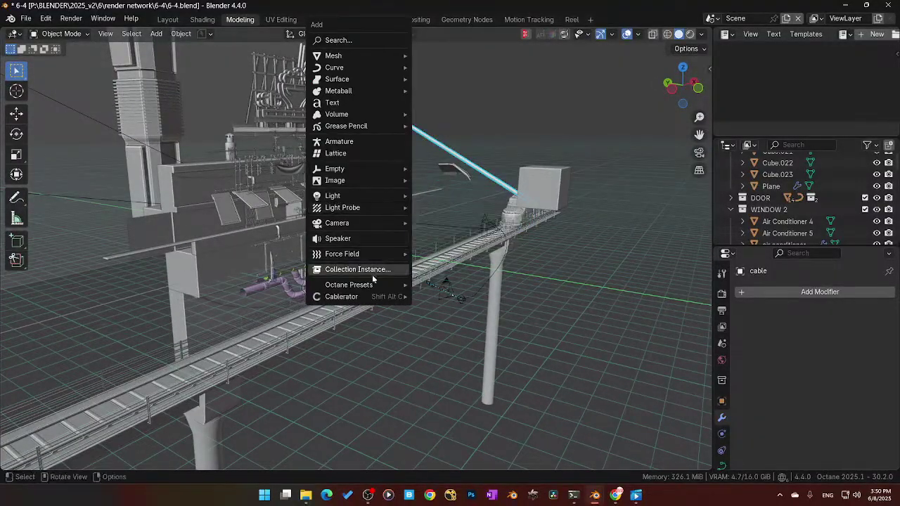
mouse_move(372, 297)
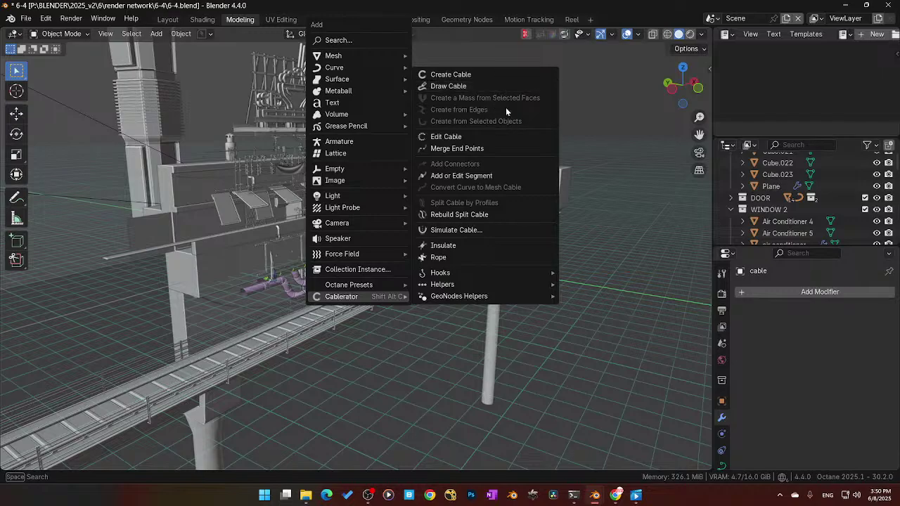
left_click(490, 230)
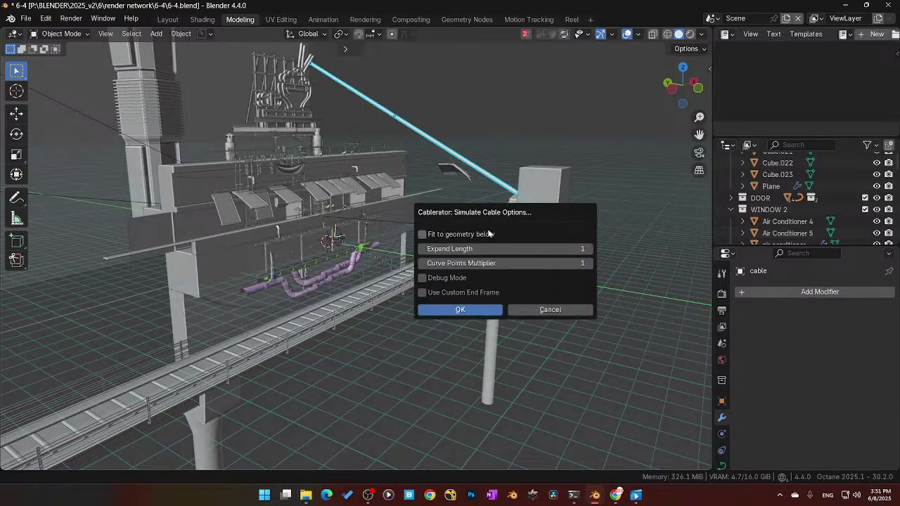
left_click(589, 249)
left_click(589, 249)
left_click(589, 250)
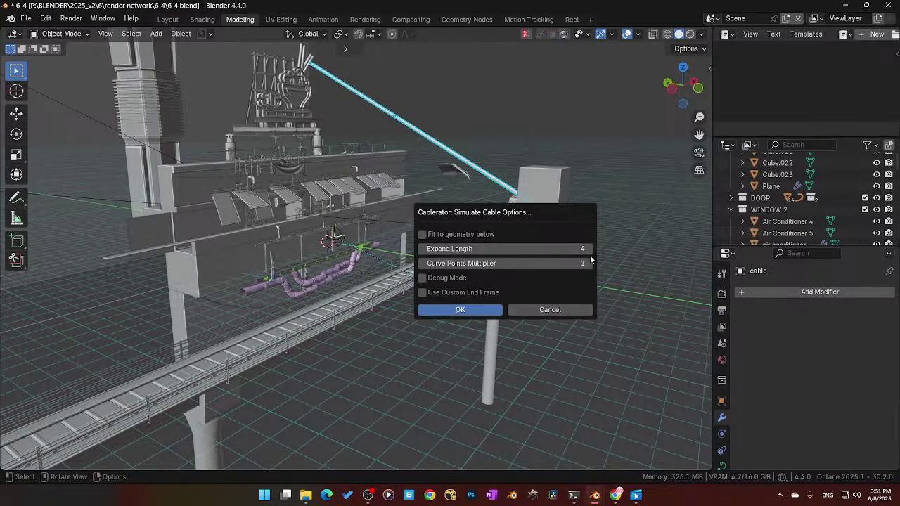
left_click(589, 249)
left_click(475, 308)
mouse_move(384, 178)
middle_mouse_down()
mouse_move(394, 202)
mouse_move(445, 218)
mouse_move(403, 209)
mouse_move(397, 188)
middle_mouse_up()
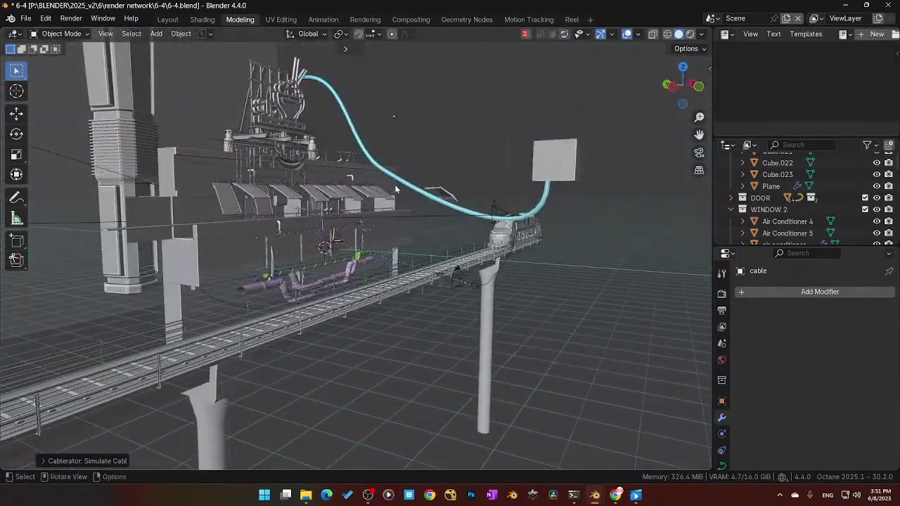
Step: In Edit Mode, move the simulated cable's control point nearest the noodle-bowl sign downward by about 5 m
key("ctrl+Tab")
left_click(419, 118)
middle_click_drag(418, 118, 378, 164)
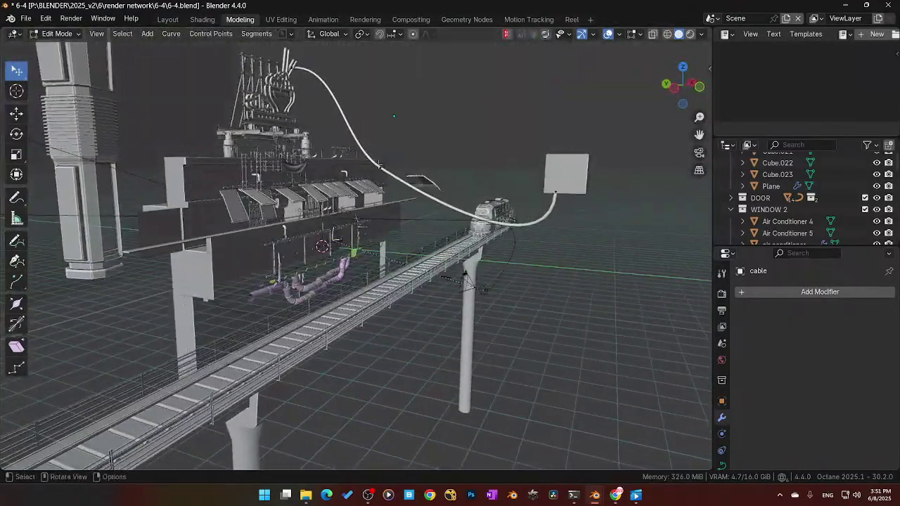
left_click(329, 94)
middle_click_drag(352, 86, 370, 121)
key("g")
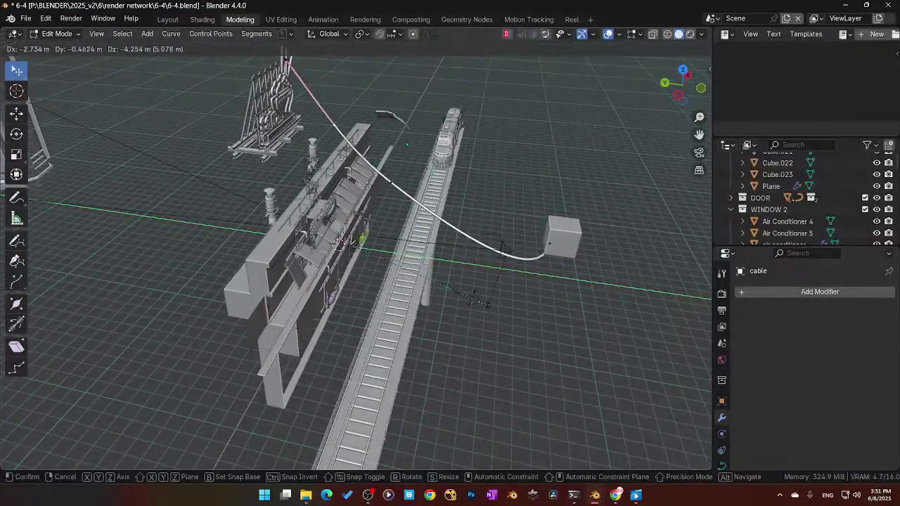
left_click(367, 160)
Step: Reposition the cable's upper section again so it dips beside the sign, return to Object Mode and check it through the camera
middle_click_drag(367, 161, 397, 222)
key("g")
left_click(346, 142)
key("ctrl+Tab")
left_click(395, 152)
middle_click_drag(430, 283, 400, 267)
key("KP_0")
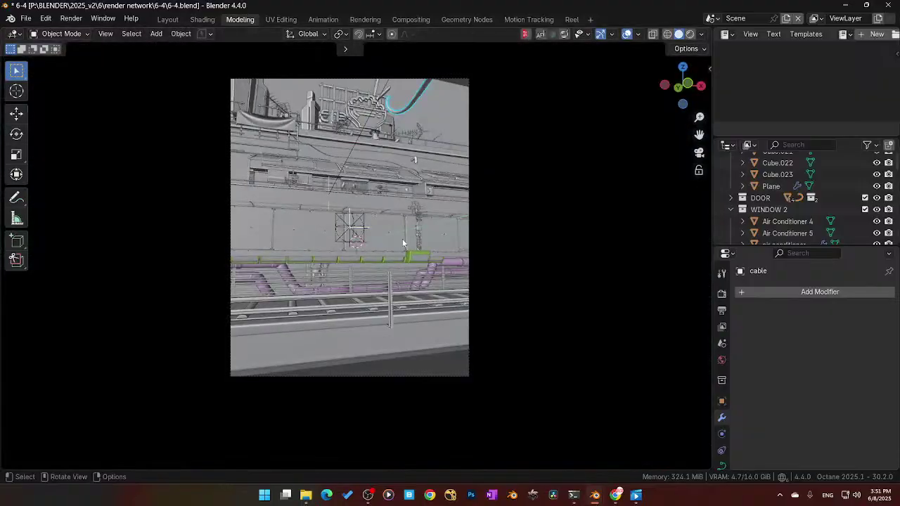
mouse_move(397, 199)
middle_mouse_down()
mouse_move(417, 211)
mouse_move(407, 212)
middle_mouse_up()
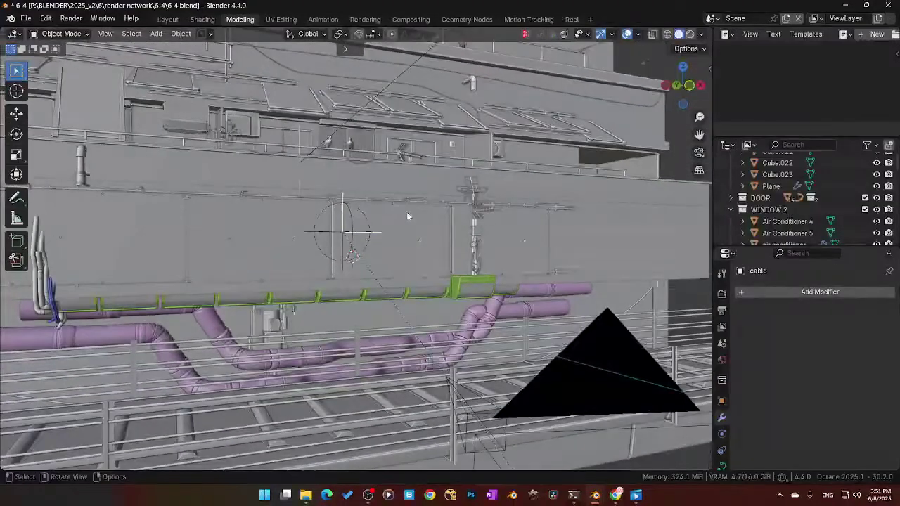
key("KP_0")
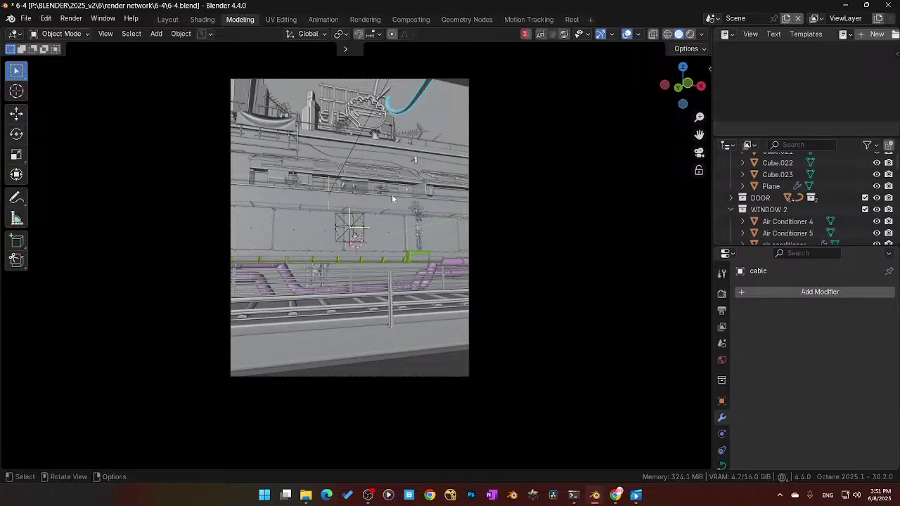
Step: Duplicate the cable's anchor cube twice in top view, placing one copy beyond each end of the building
middle_click_drag(391, 195, 353, 249)
left_click(309, 223)
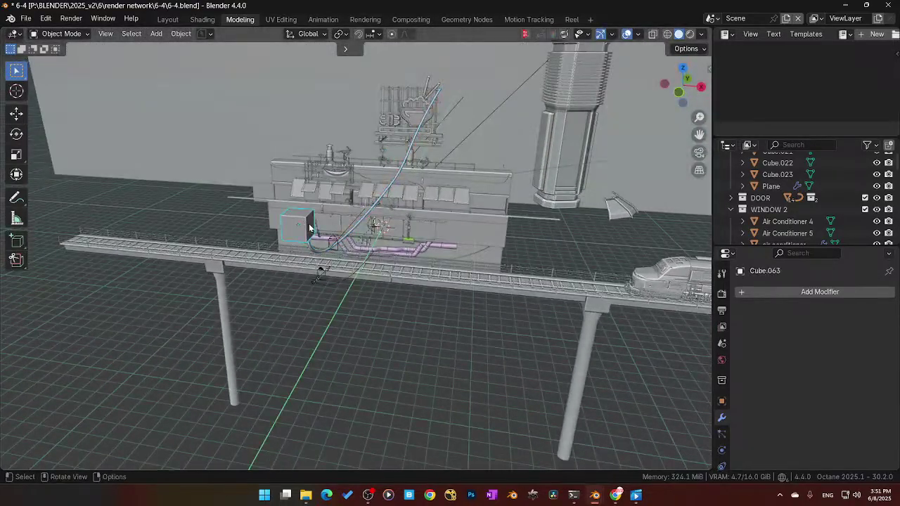
middle_click_drag(309, 223, 334, 260)
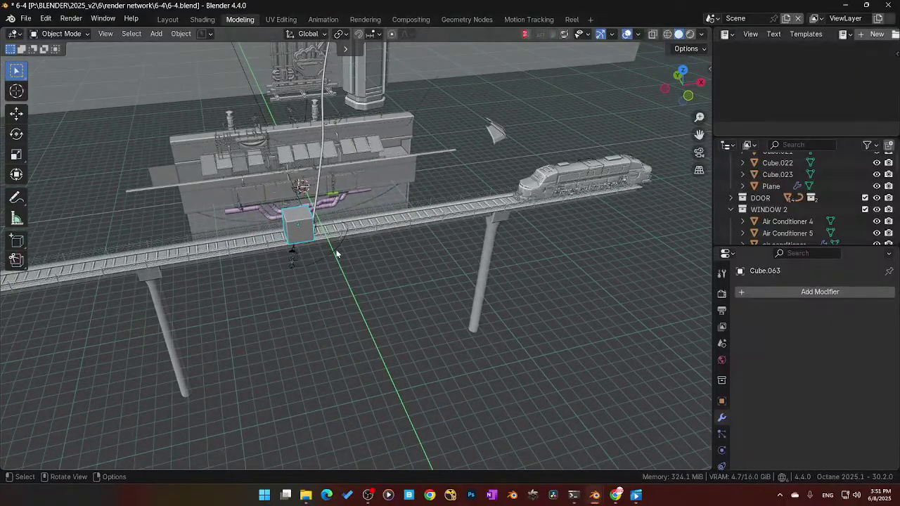
key("KP_7")
key("shift+d")
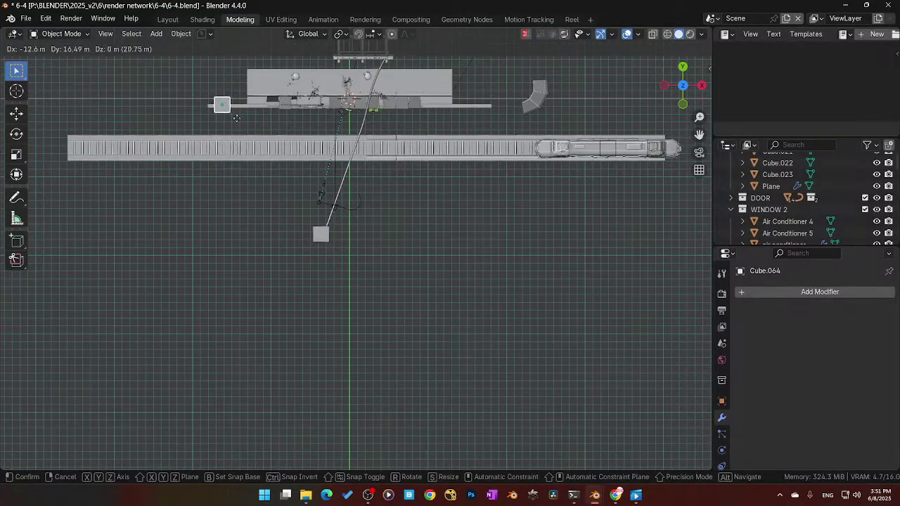
left_click(234, 106)
key("shift+d")
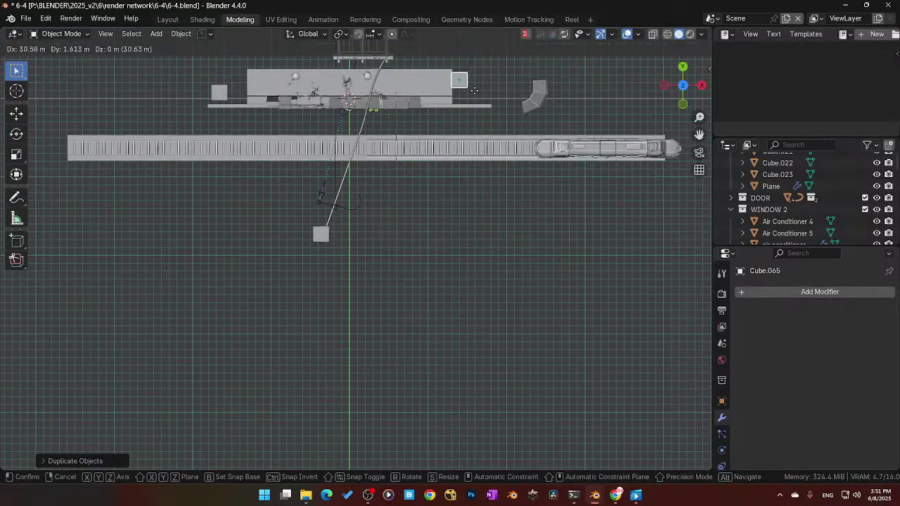
left_click(164, 124)
Step: Move the cube copy at the building's left end about 10 m forward, across the railway track
left_click(220, 94)
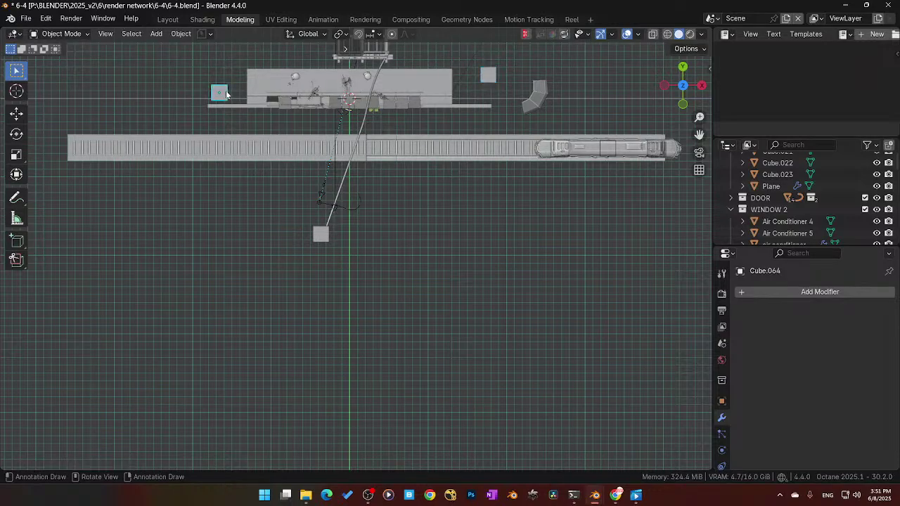
key("g")
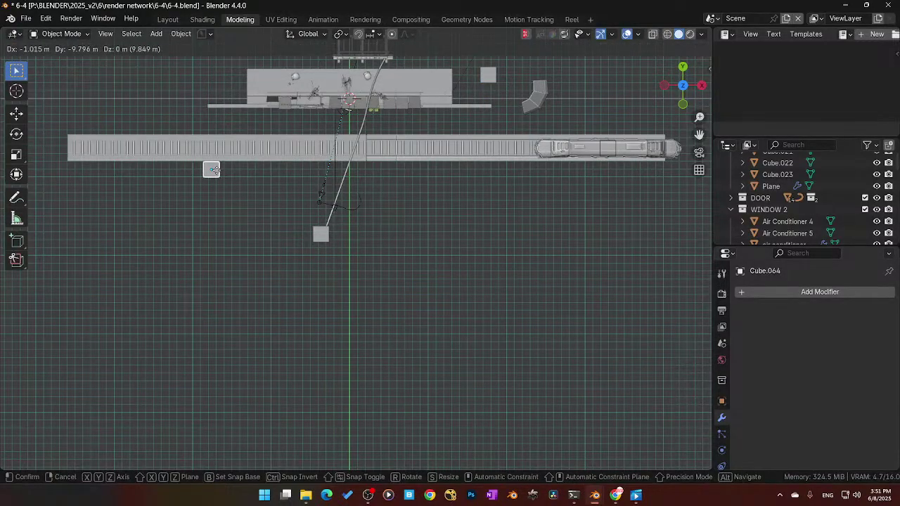
left_click(215, 170)
Step: Start a new Cablerator cable running from the forward-moved cube copy to the cube at the building's other end
scroll(244, 189, "up", 3)
middle_click_drag(228, 95, 417, 203)
scroll(429, 202, "up", 5)
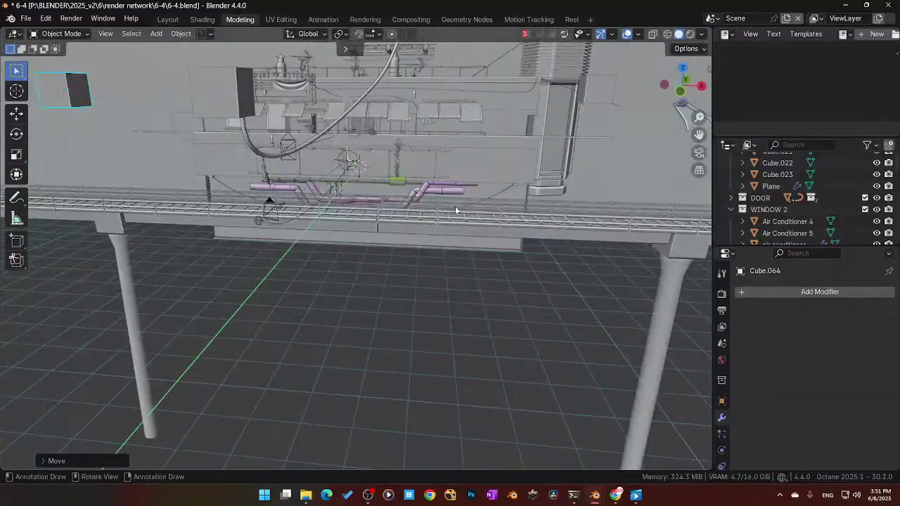
scroll(551, 68, "up", 2)
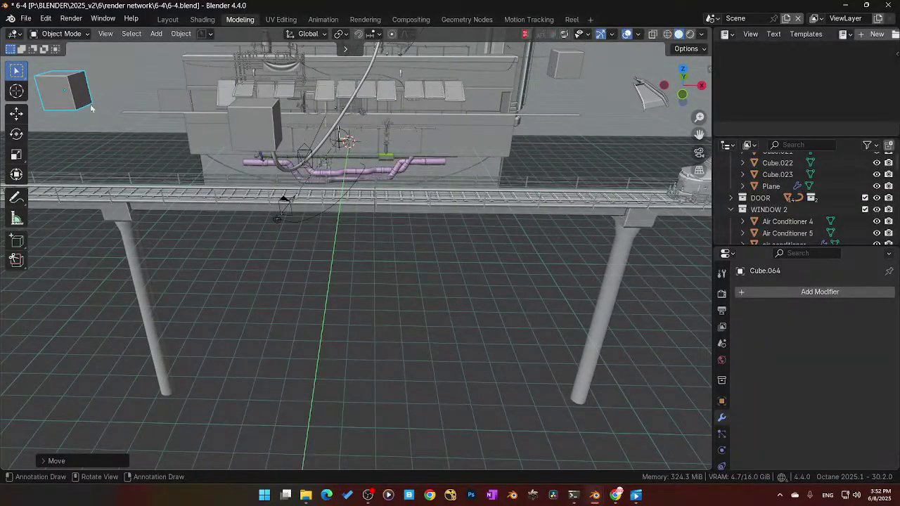
middle_click_drag(90, 108, 114, 90)
key("shift+a")
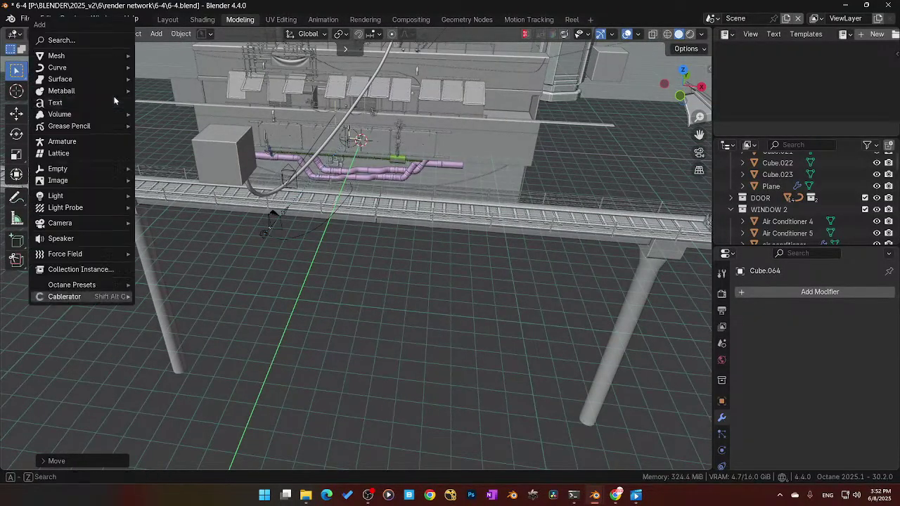
mouse_move(84, 296)
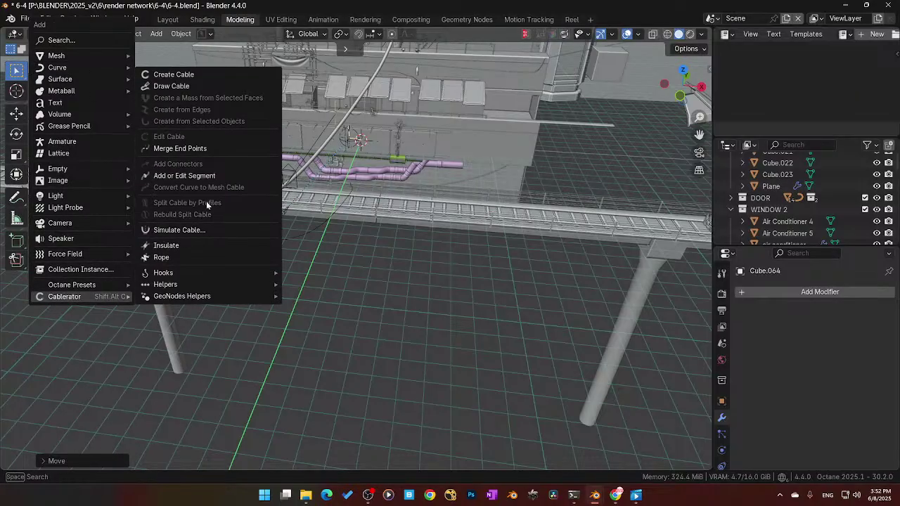
left_click(169, 75)
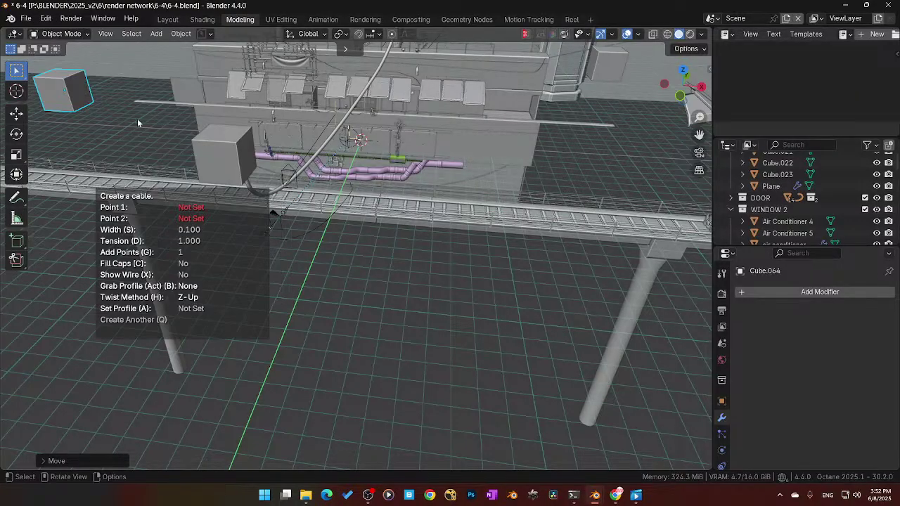
left_click(82, 90)
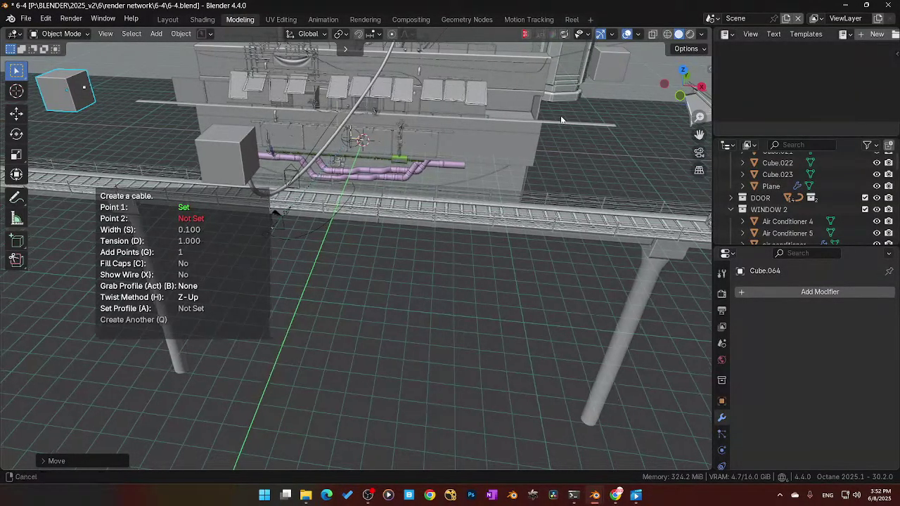
middle_click_drag(560, 115, 469, 109)
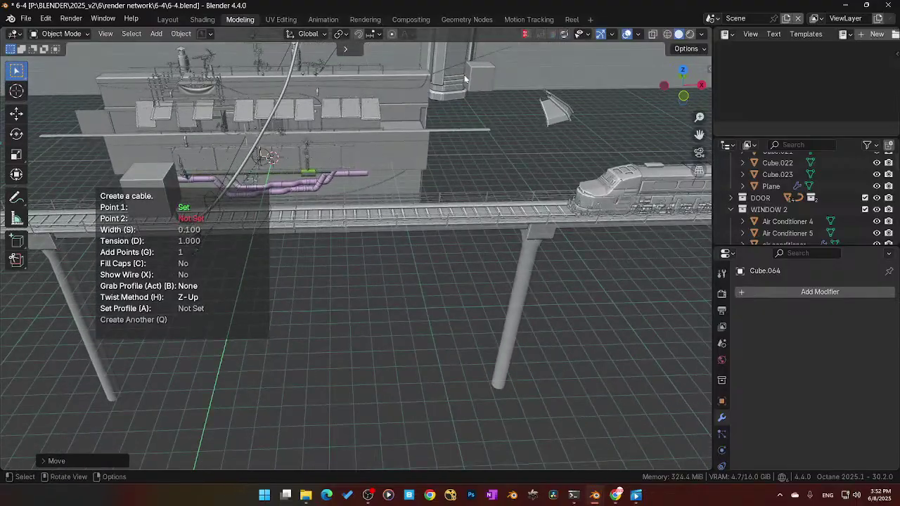
left_click(468, 79)
Step: Give the new cable width 0.060, 3 added points and tension 0.000, and finish creating it
middle_click_drag(356, 150, 248, 163)
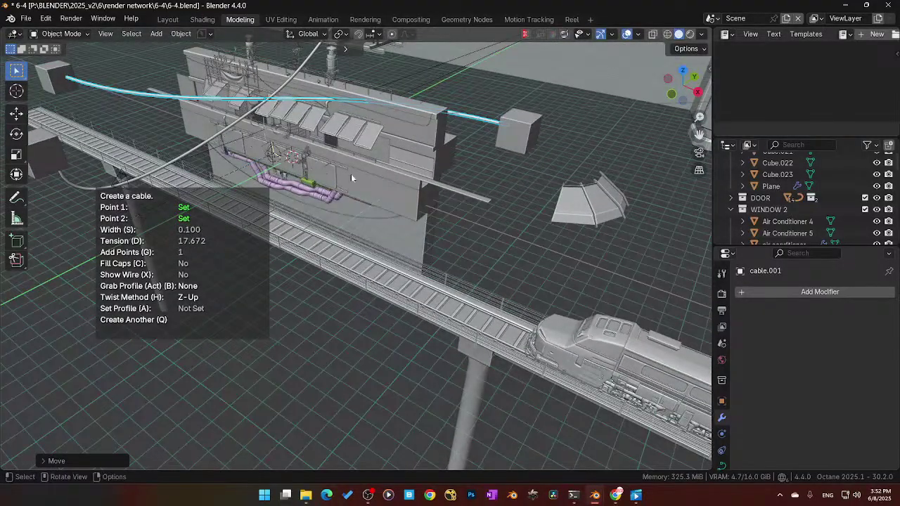
key("s")
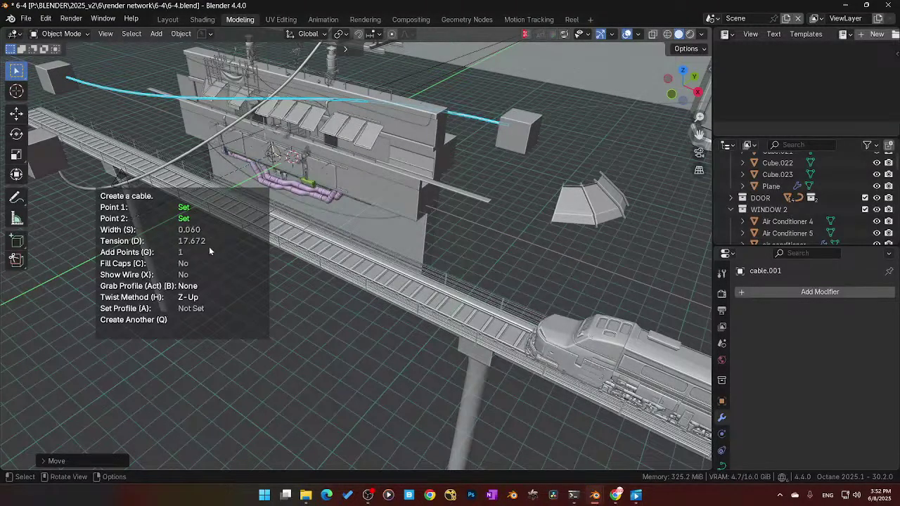
key("d")
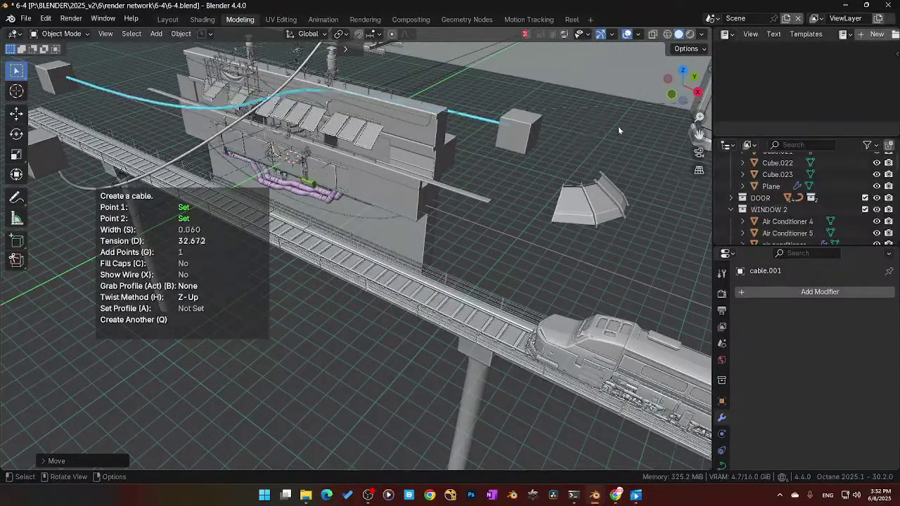
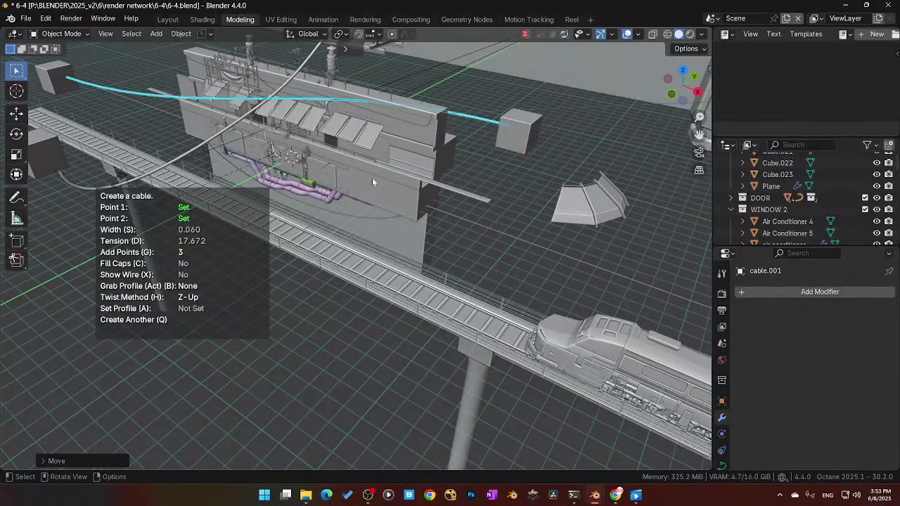
middle_click_drag(273, 151, 244, 206)
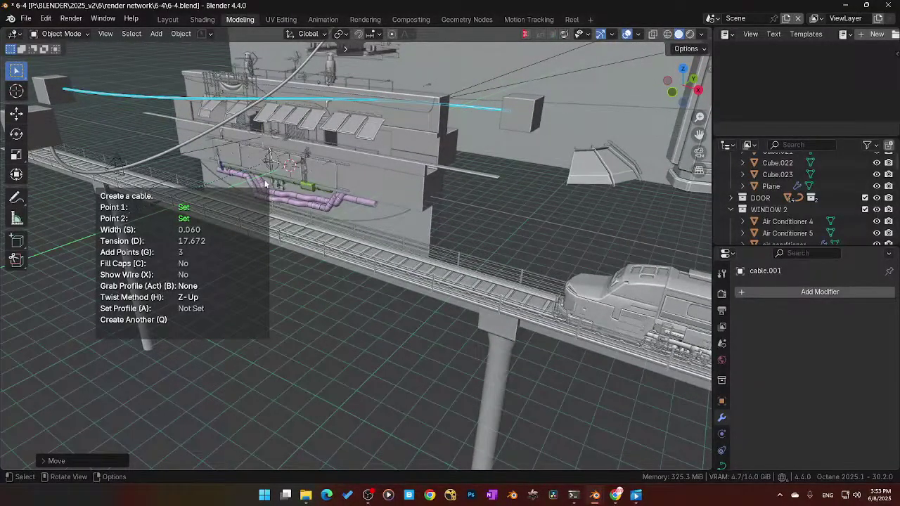
key("d")
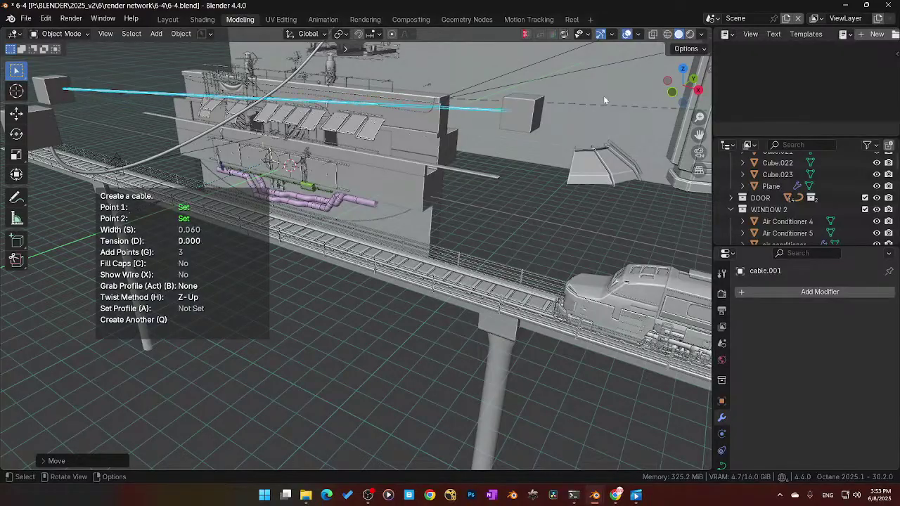
left_click(400, 110)
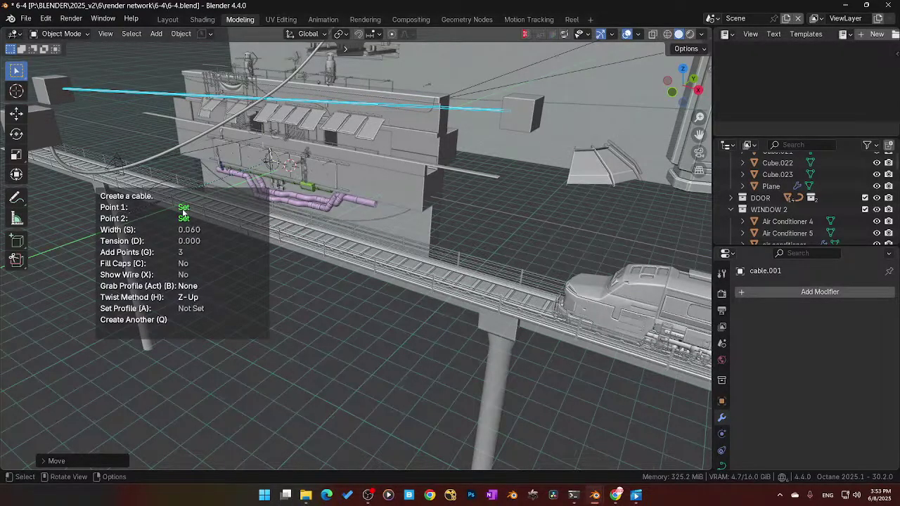
left_click(71, 91)
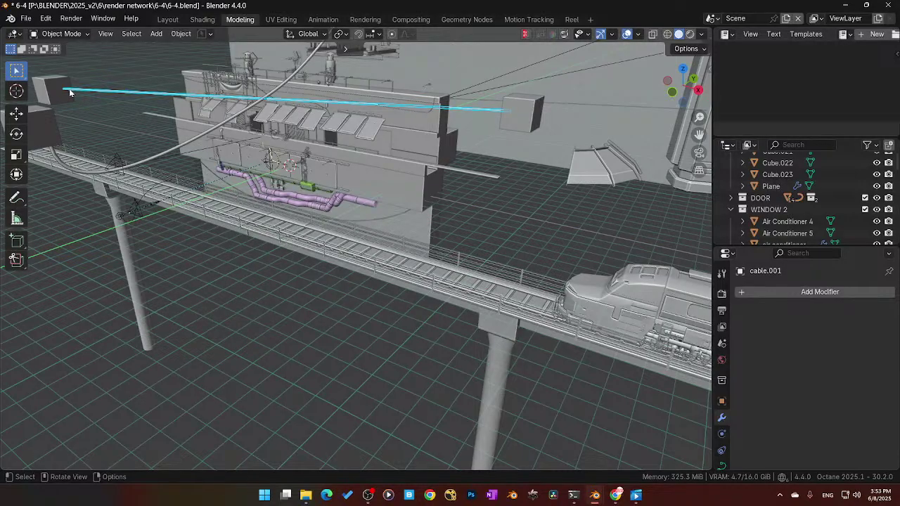
Step: Simulate the straight cable between the two cubes with Expand Length 5 and Curve Points Multiplier 4
middle_click_drag(70, 92, 296, 140)
key("shift+a")
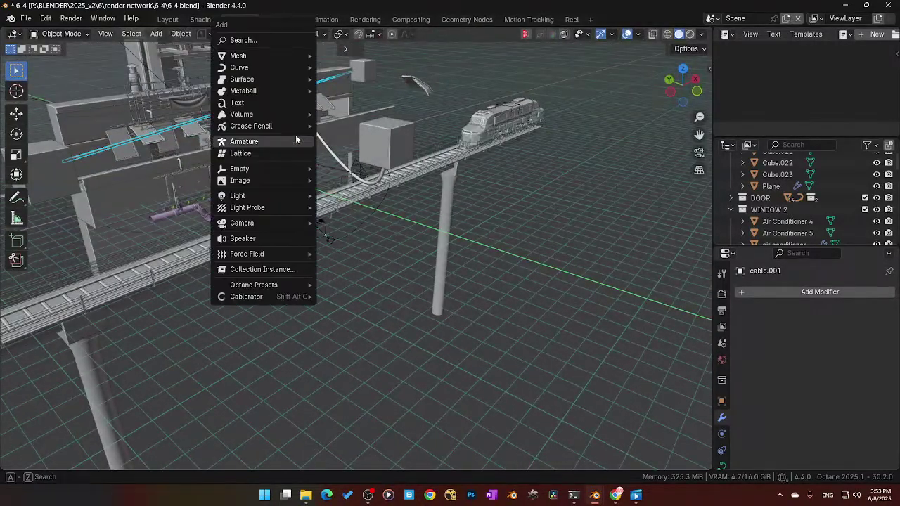
mouse_move(296, 296)
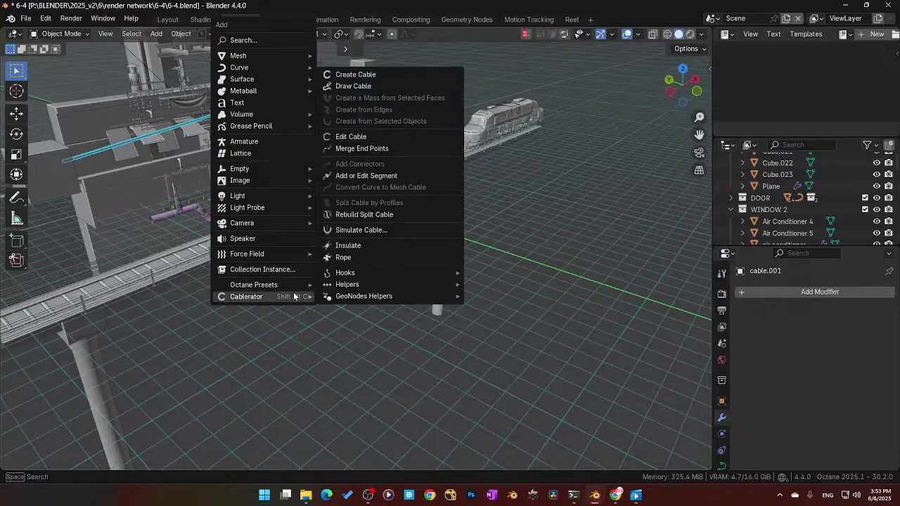
left_click(390, 230)
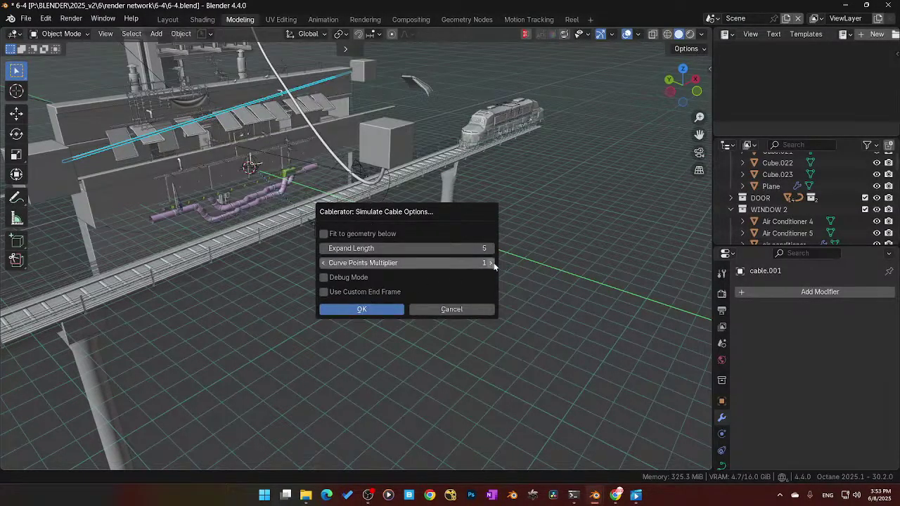
left_click_drag(494, 265, 508, 264)
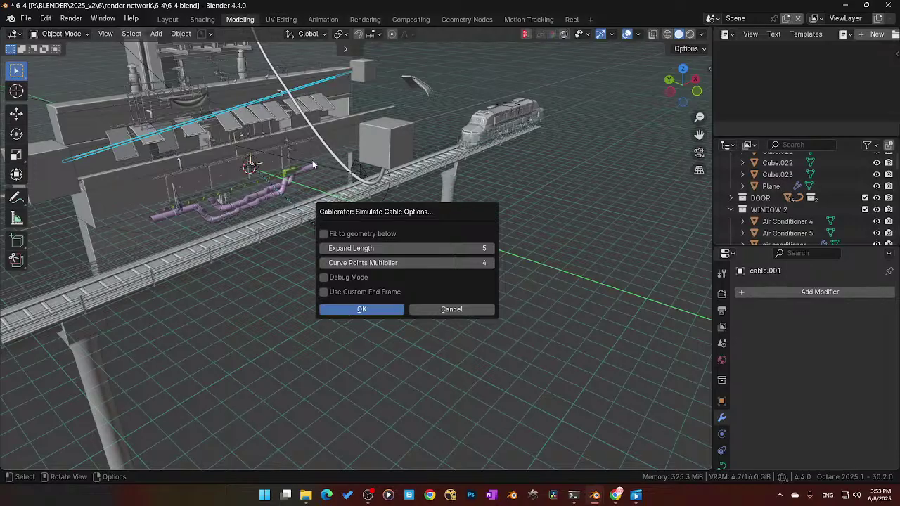
left_click(361, 309)
Step: In Edit Mode, try moving one control point of the simulated cable near the building's right end
middle_click_drag(385, 313, 322, 212)
scroll(322, 212, "down", 8)
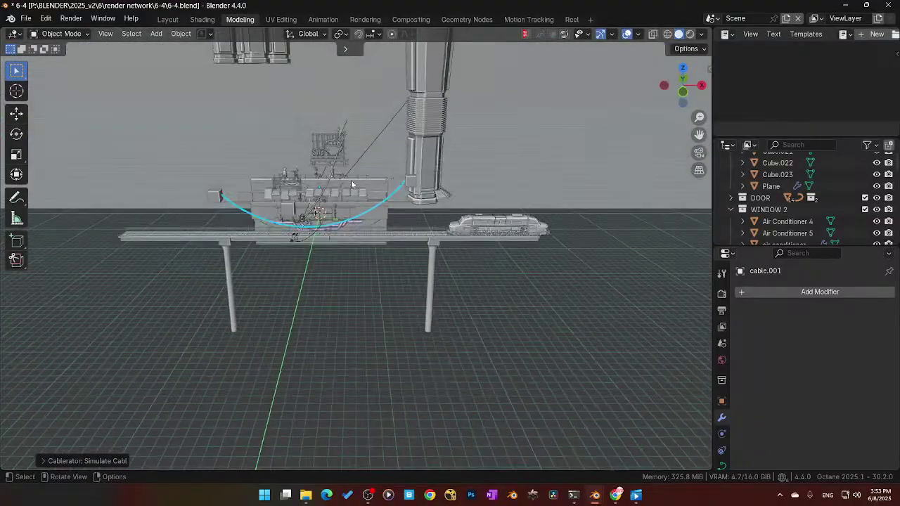
scroll(407, 190, "up", 4)
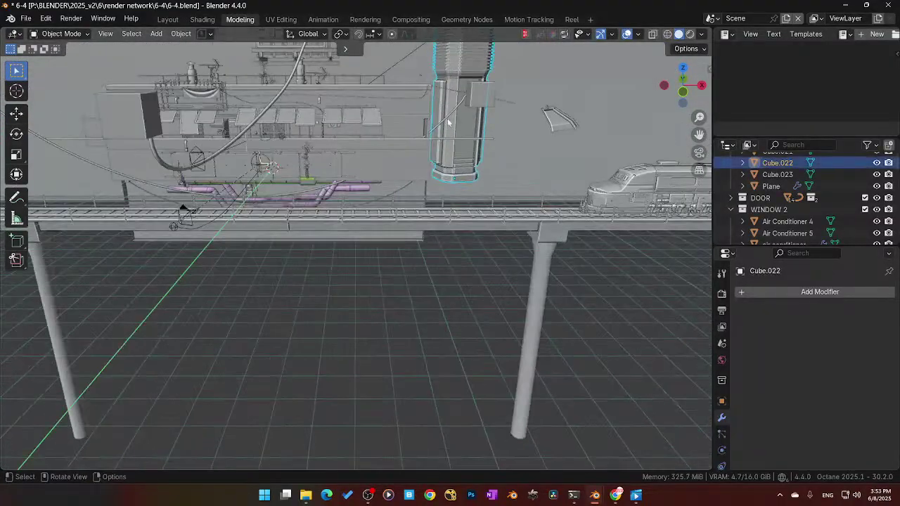
middle_click_drag(448, 120, 435, 140)
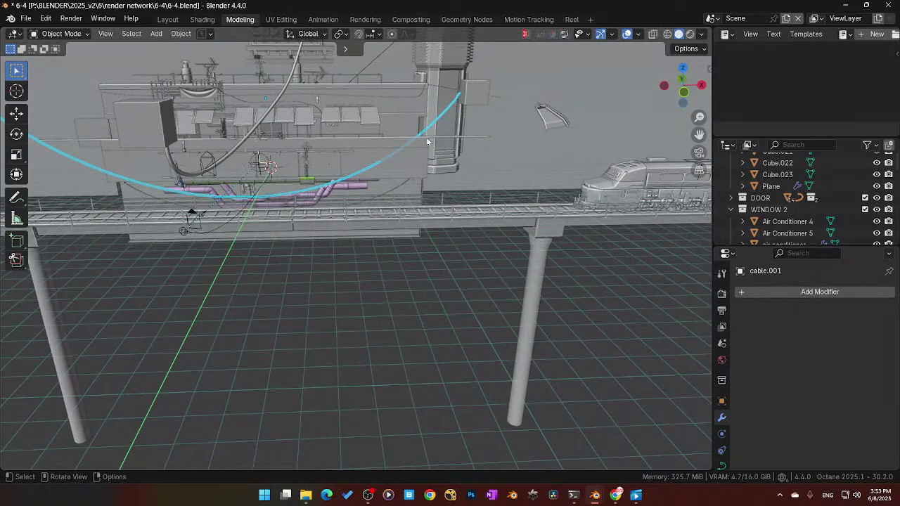
key("Tab")
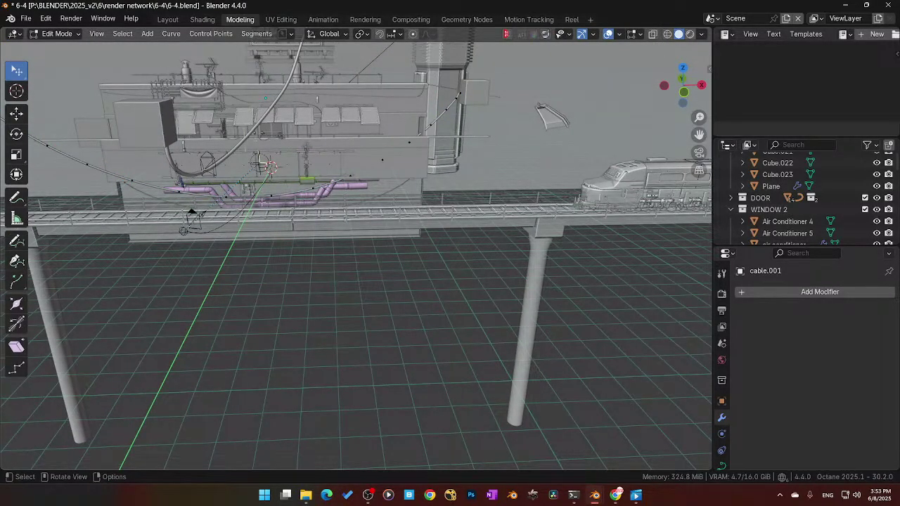
middle_click_drag(426, 131, 466, 172)
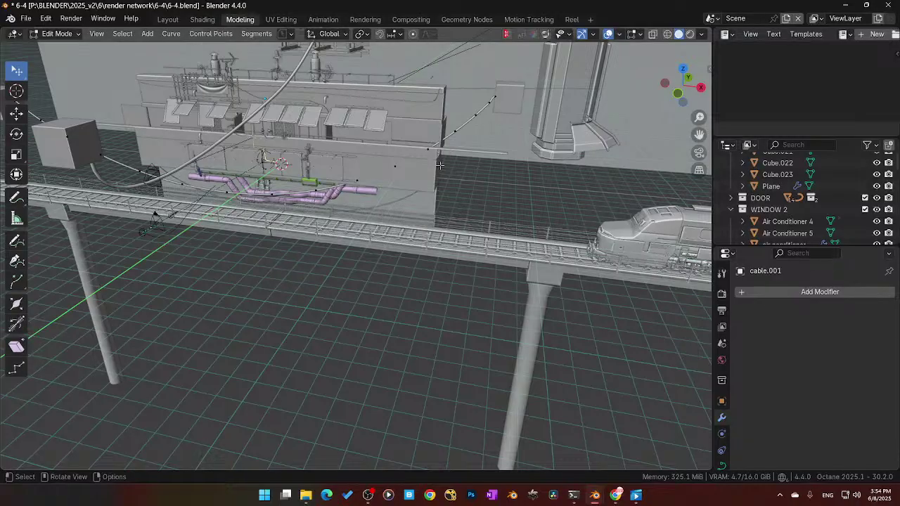
key("o")
key("o")
scroll(458, 164, "down", 4)
scroll(458, 165, "up", 6)
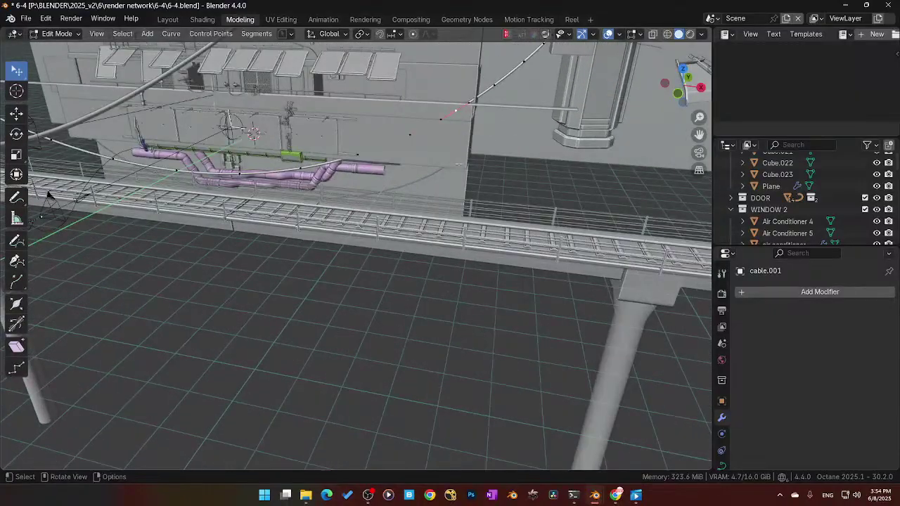
key("g")
left_click(462, 167)
Step: Return to Object Mode and delete the simulated cable hanging between the two cube copies
scroll(445, 159, "down", 4)
scroll(444, 157, "down", 2)
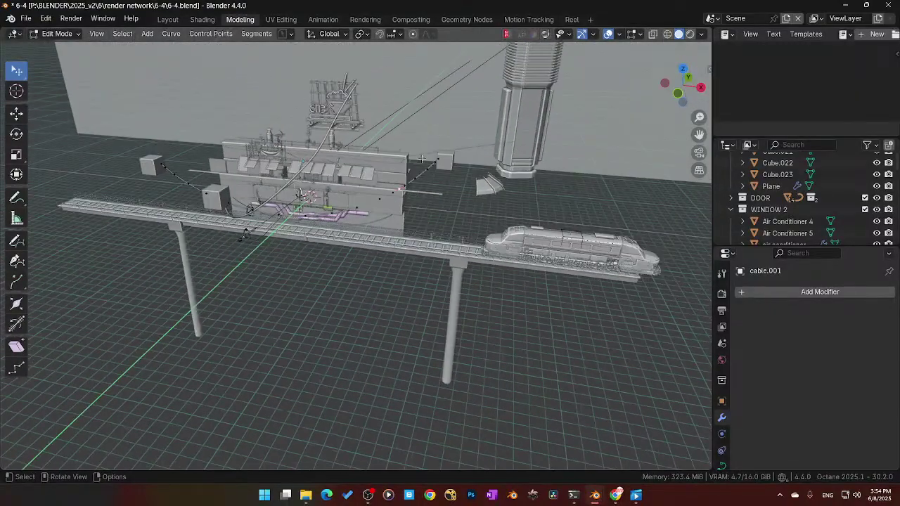
middle_click_drag(427, 175, 461, 174)
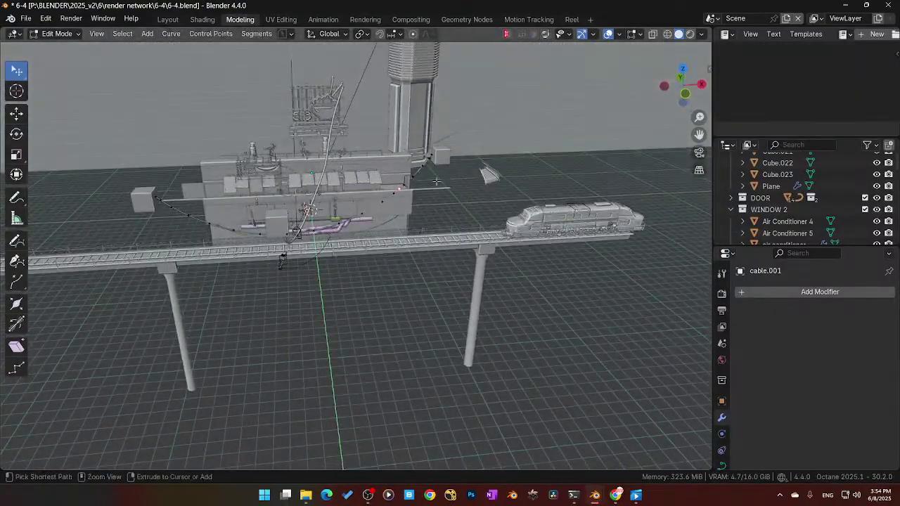
key("ctrl+Tab")
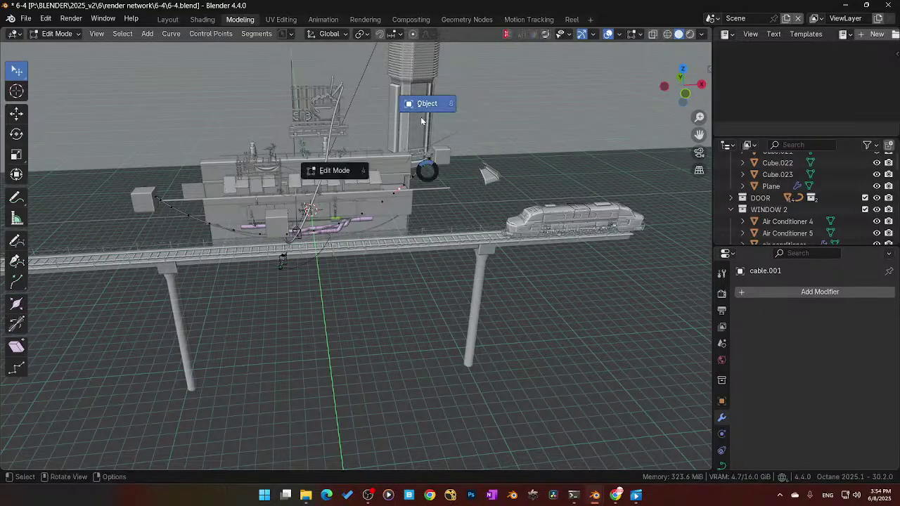
left_click(423, 120)
key("x")
left_click(357, 206)
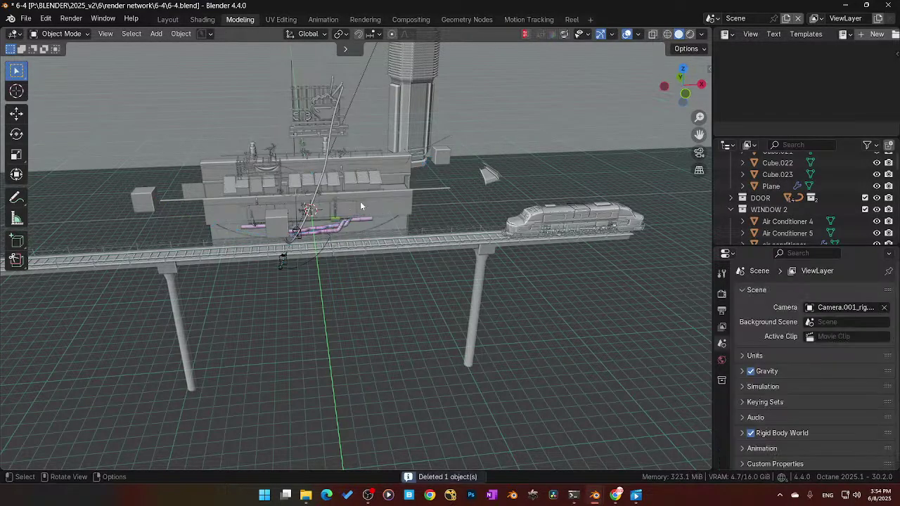
Step: Create a cable from the leftmost cube to the cube beyond the building's right end, keeping width 0.100 and one added point
middle_click_drag(359, 201, 116, 158)
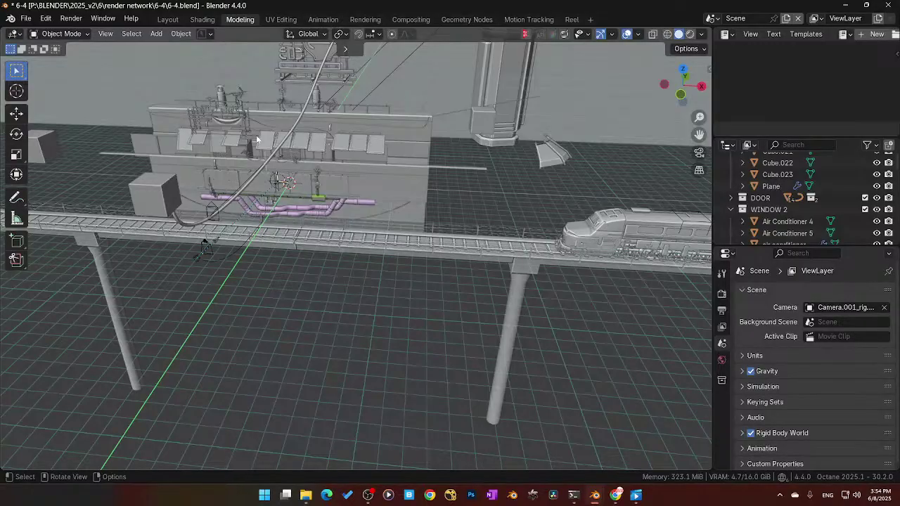
mouse_move(187, 191)
middle_mouse_down()
mouse_move(195, 165)
mouse_move(186, 184)
middle_mouse_up()
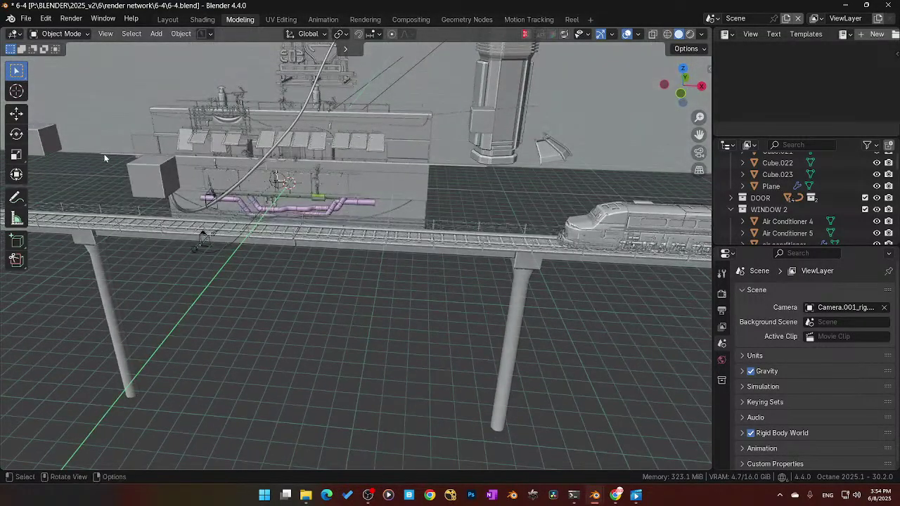
key("shift+a")
mouse_move(71, 303)
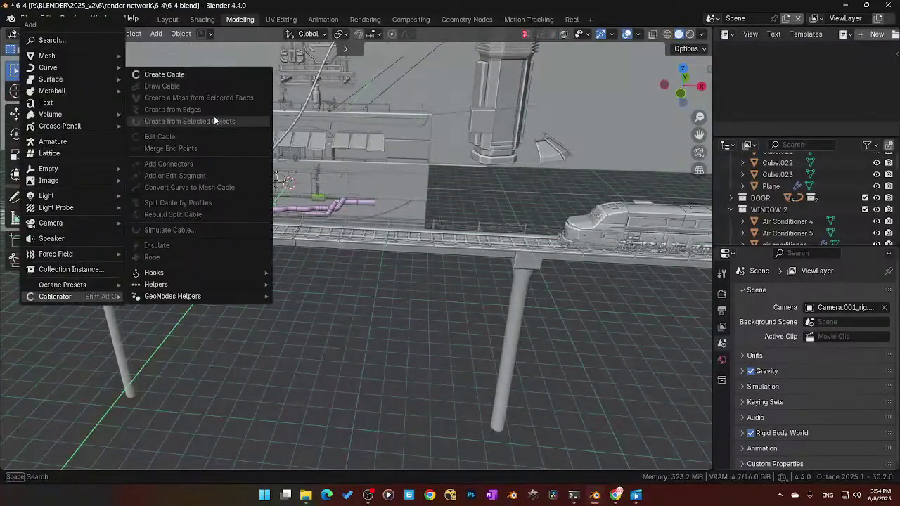
left_click(164, 74)
left_click(50, 137)
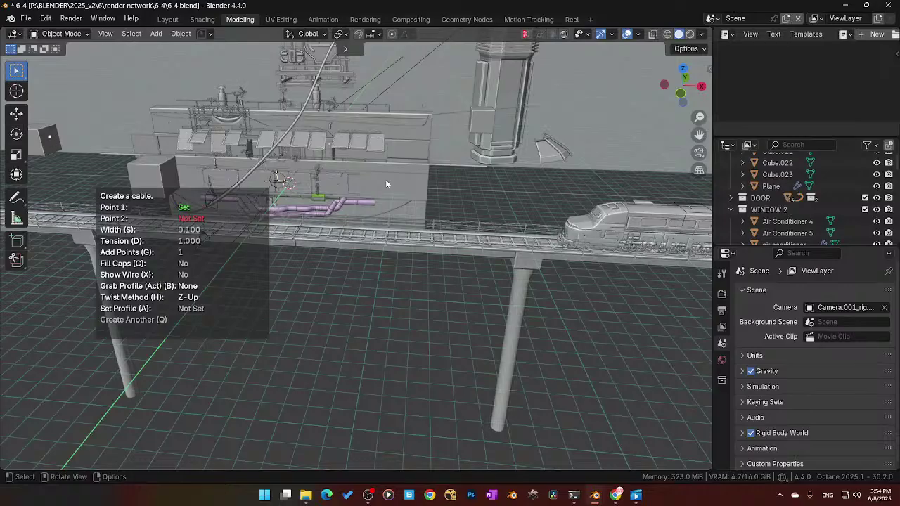
left_click(479, 121)
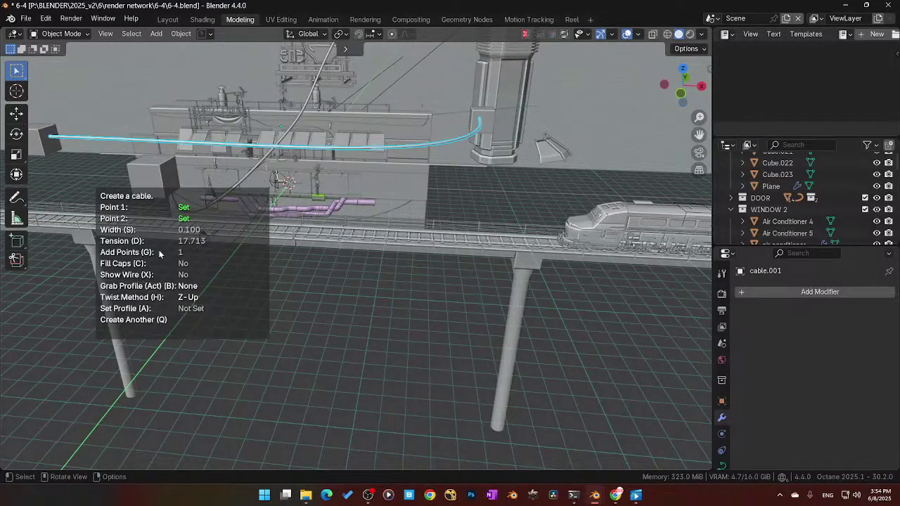
middle_click_drag(260, 193, 327, 218)
left_click(370, 189)
Step: Simulate the new cable between the two cubes with Expand Length 5 and Curve Points Multiplier 2
key("shift+a")
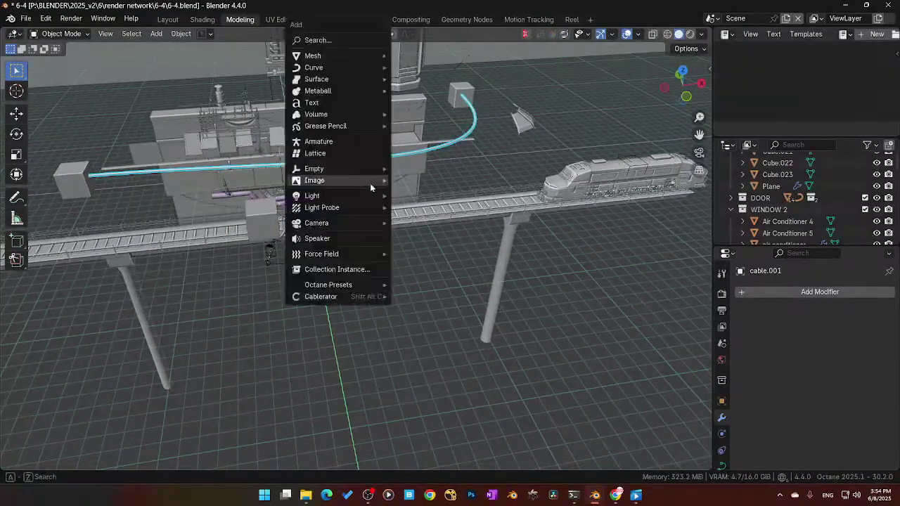
mouse_move(328, 296)
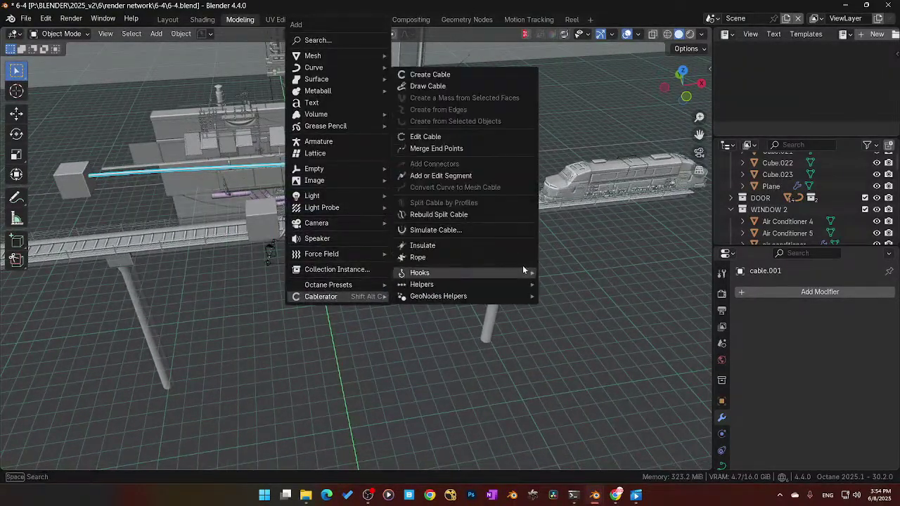
left_click(453, 231)
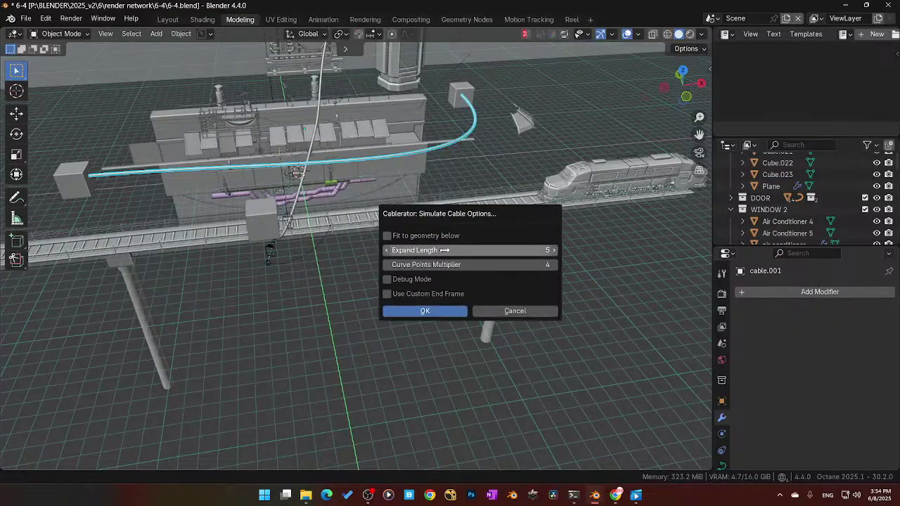
left_click(385, 264)
left_click(386, 265)
left_click(386, 264)
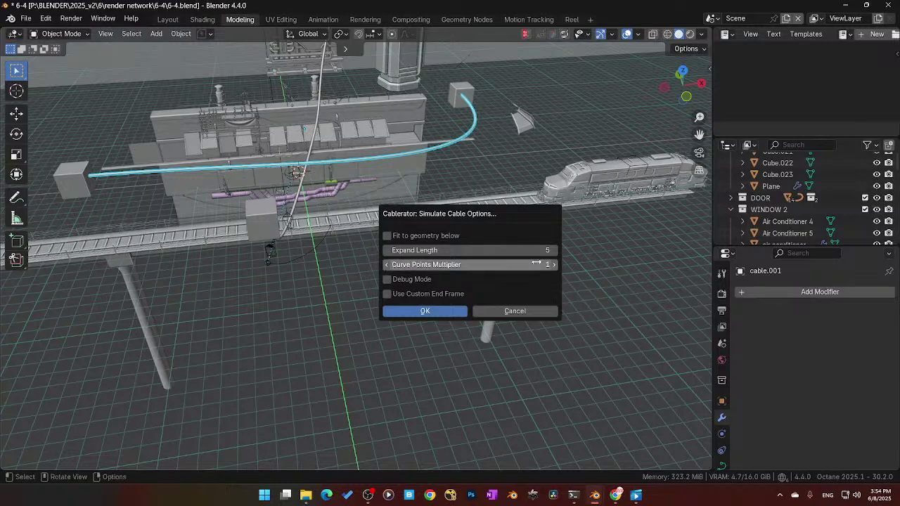
left_click(553, 264)
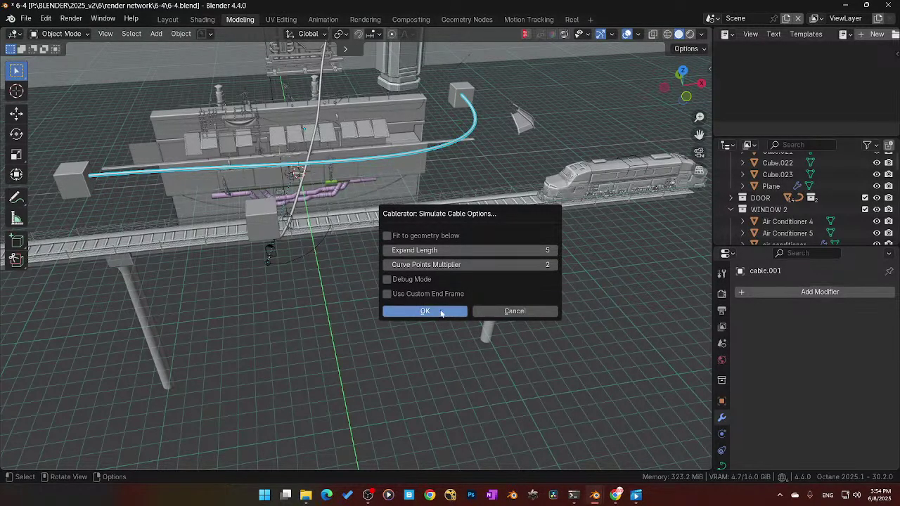
key("Return")
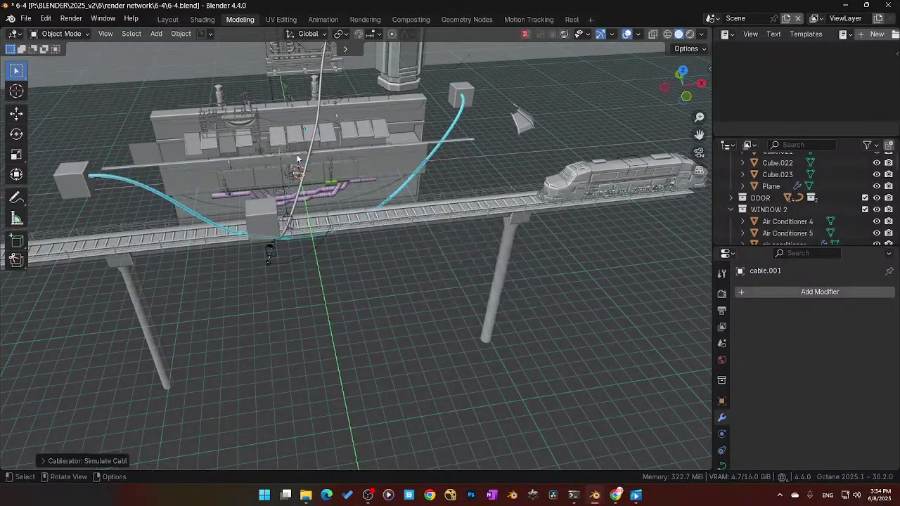
Step: In Edit Mode, select the sagging cable's control points except the left end and raise them about 8 m along Z
middle_click_drag(324, 200, 304, 200)
key("ctrl+Tab")
left_click(320, 191)
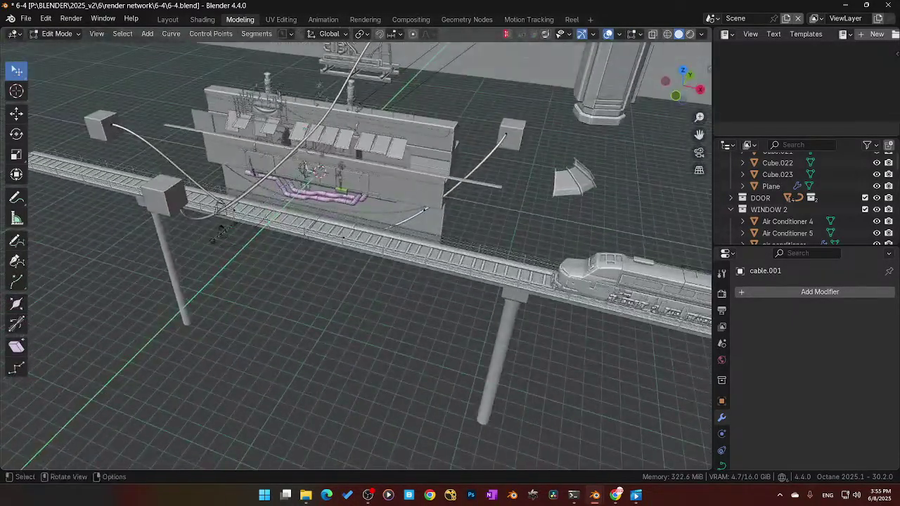
mouse_move(494, 191)
middle_mouse_down()
mouse_move(497, 151)
mouse_move(502, 189)
mouse_move(492, 181)
mouse_move(503, 179)
middle_mouse_up()
left_click(424, 202)
key("g")
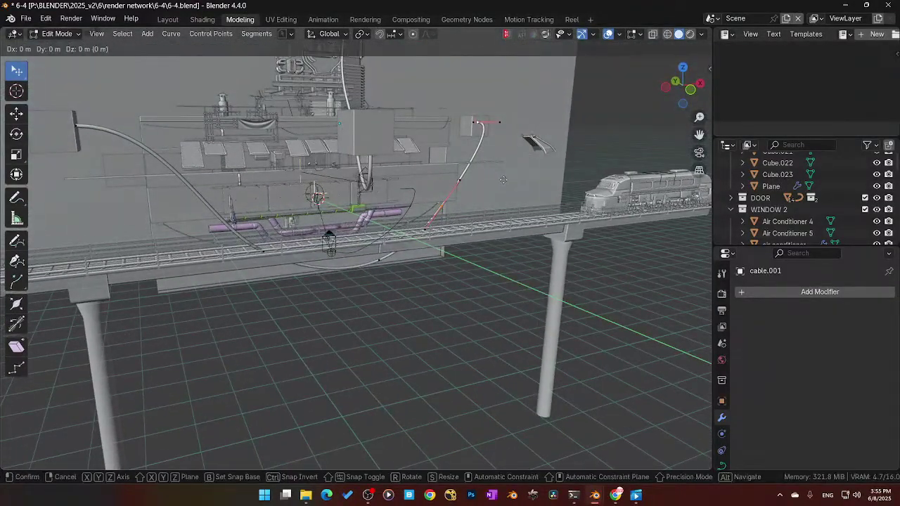
key("z")
right_click(510, 157)
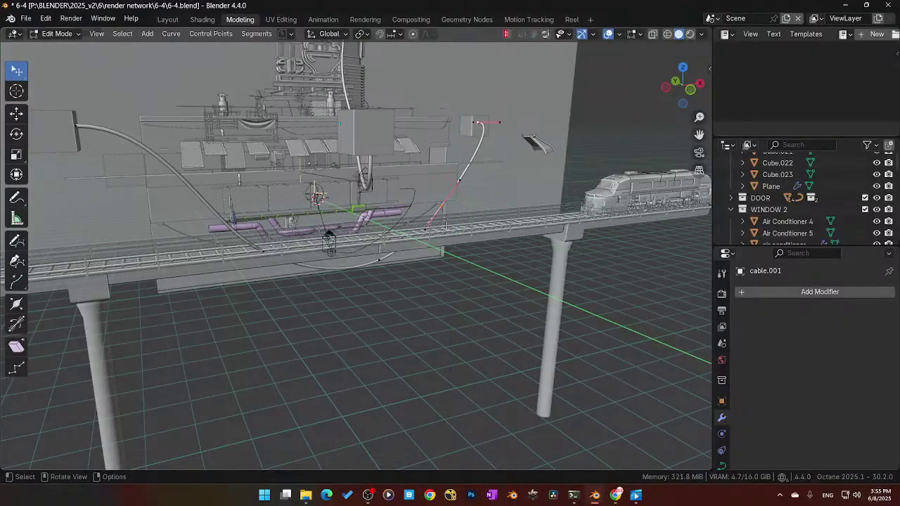
left_click(378, 259, "shift")
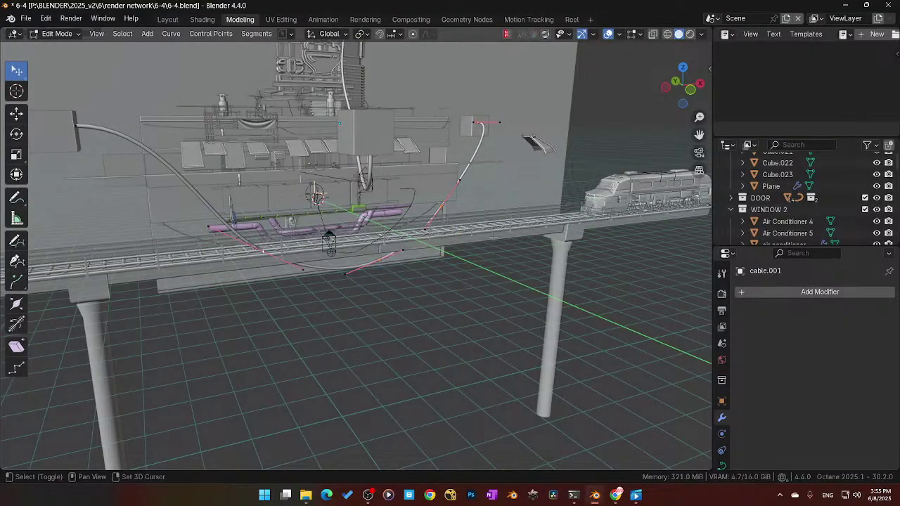
key("g")
key("z")
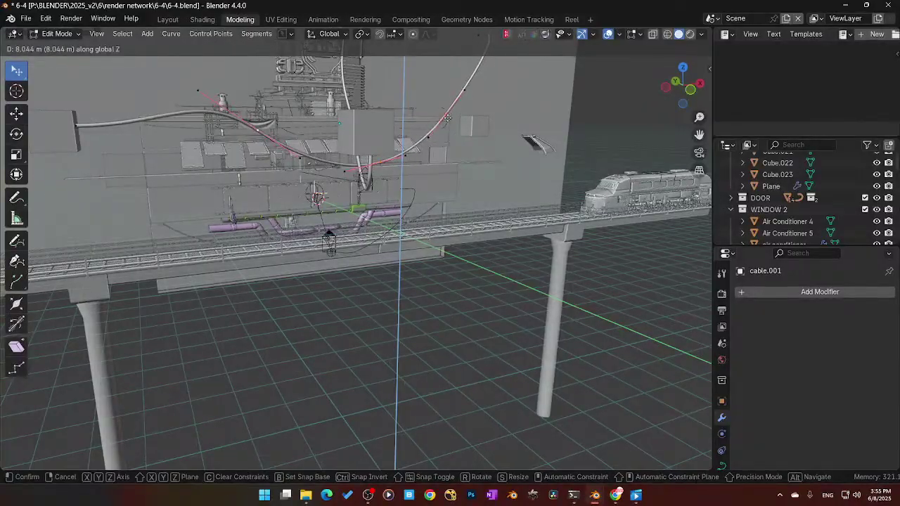
left_click(446, 122)
Step: Move the left handle of the raised cable's leftmost bend point about 3.5 m to the right and down, smoothing the curve
middle_click_drag(447, 122, 227, 216)
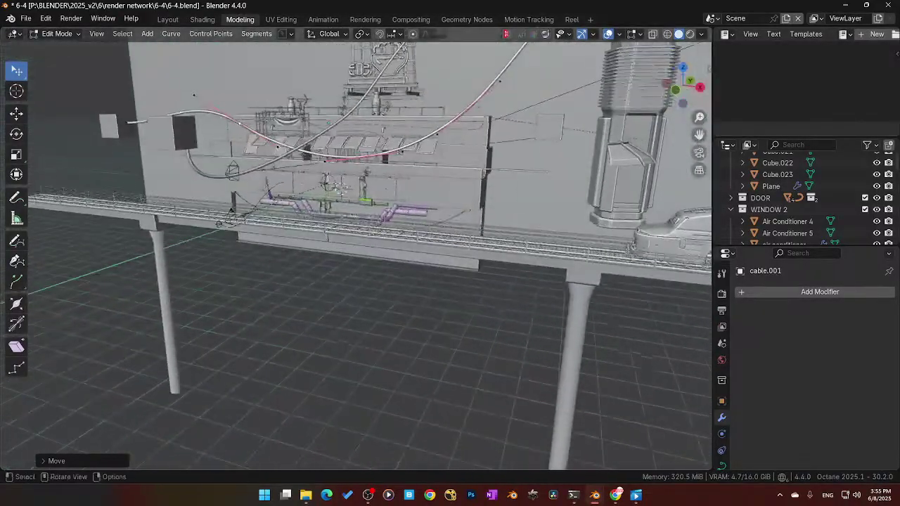
left_click(193, 94)
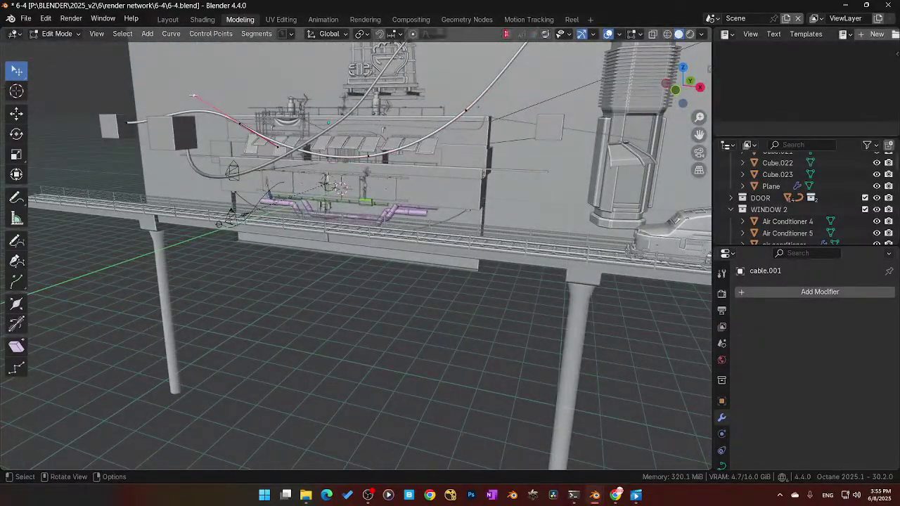
key("g")
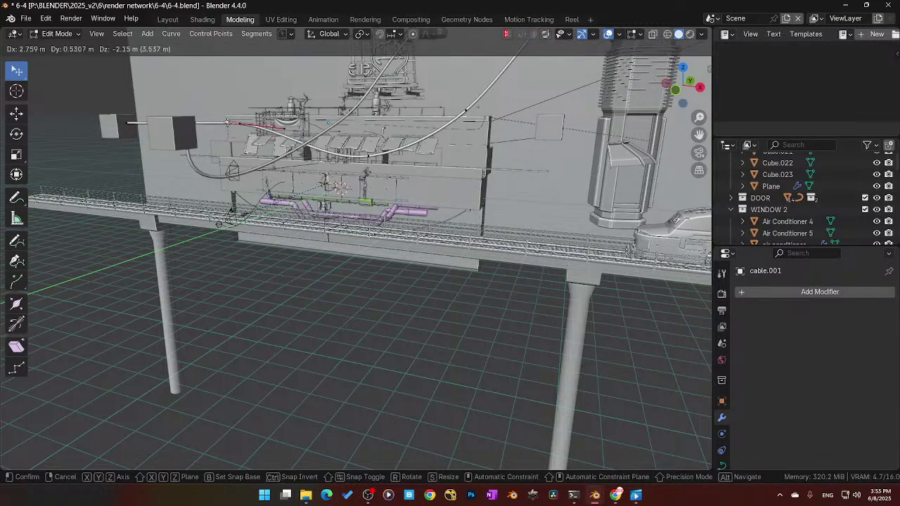
left_click(230, 121)
middle_click_drag(231, 121, 243, 128)
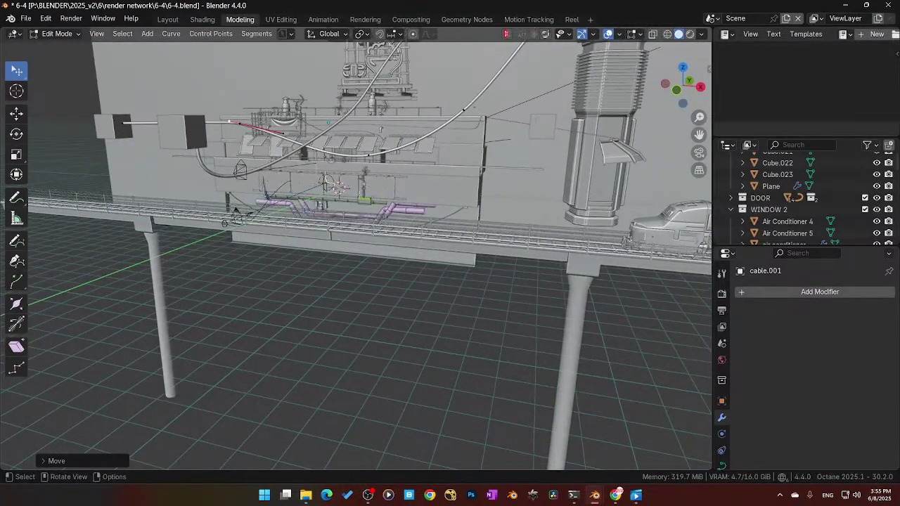
Step: Return to Object Mode in camera view and thin the raised cable to a bevel depth of 0.017 m
key("KP_0")
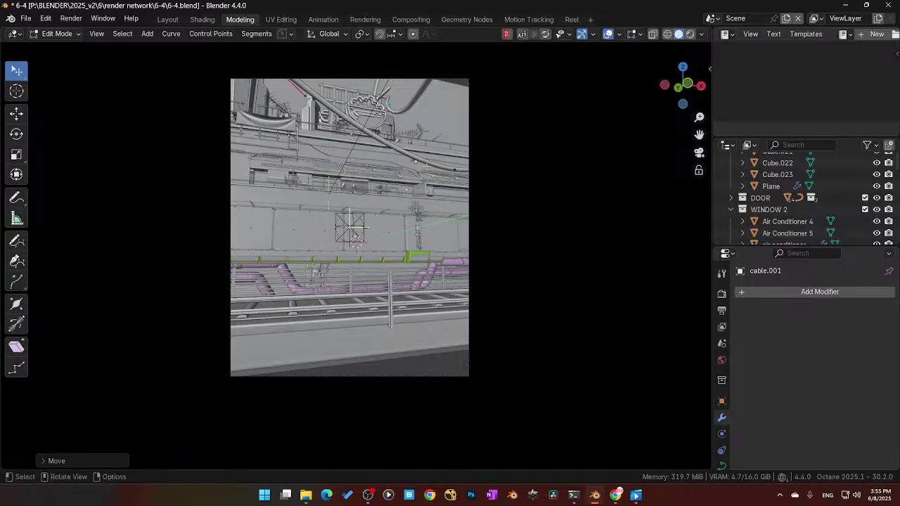
key("Tab")
key("Tab")
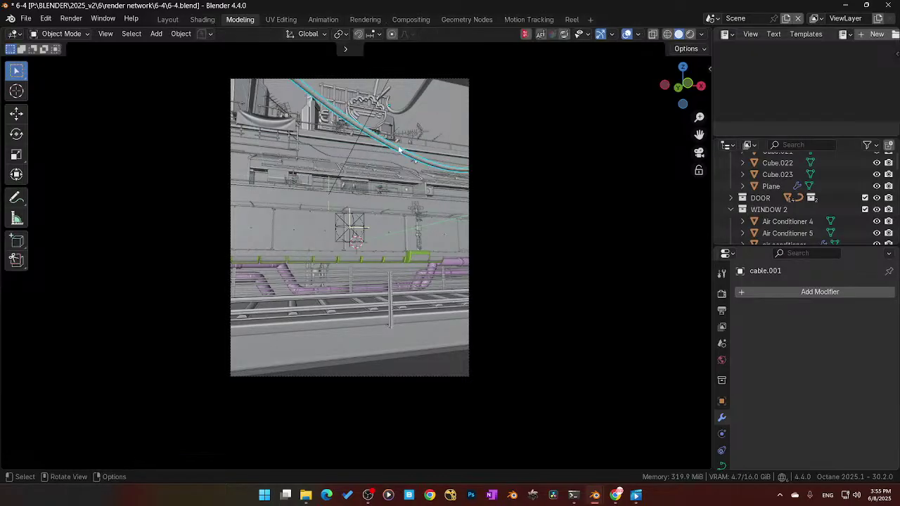
left_click(722, 464)
scroll(772, 359, "down", 2)
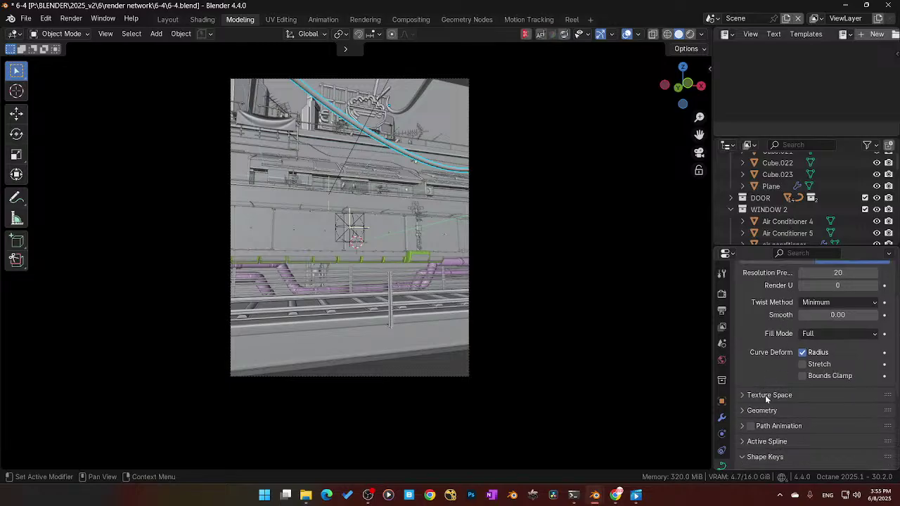
left_click(748, 410)
scroll(765, 384, "down", 3)
scroll(766, 386, "down", 1)
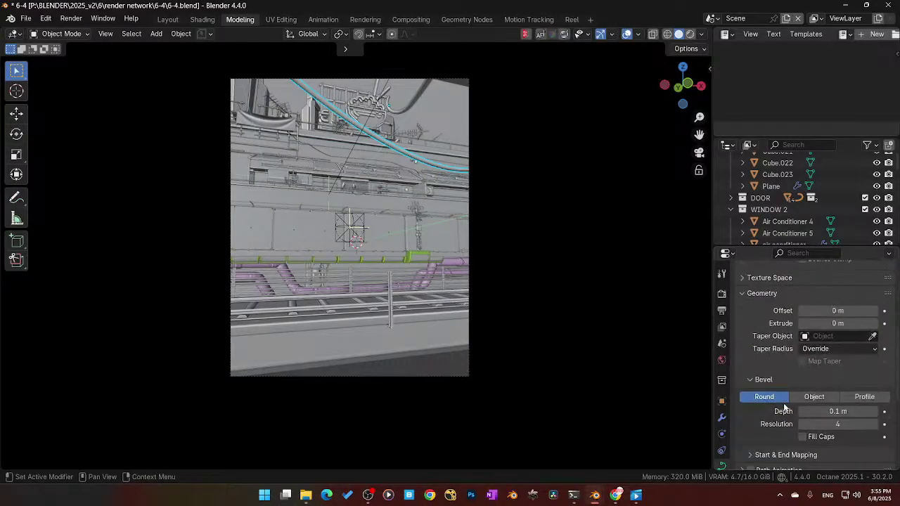
mouse_move(837, 411)
left_mouse_down()
mouse_move(809, 411)
mouse_move(846, 411)
mouse_move(837, 411)
left_mouse_up()
Step: Select the cable hanging beside the bowl sign in camera view and set its bevel depth to 0.03 m
left_click(497, 282)
middle_click_drag(403, 175, 445, 202)
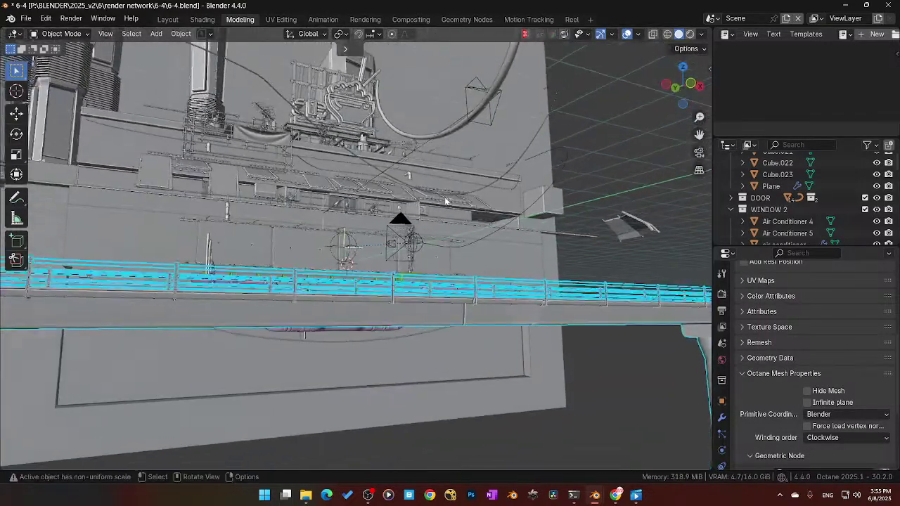
key("KP_0")
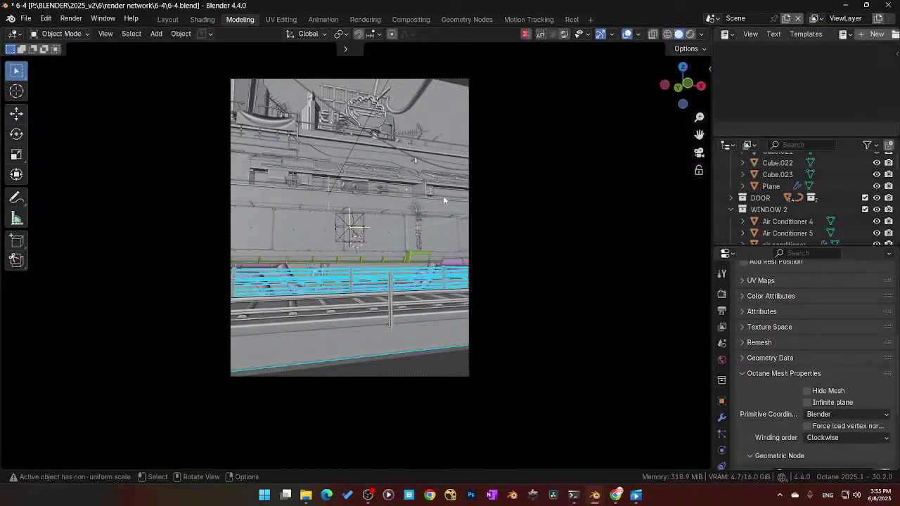
left_click(414, 100)
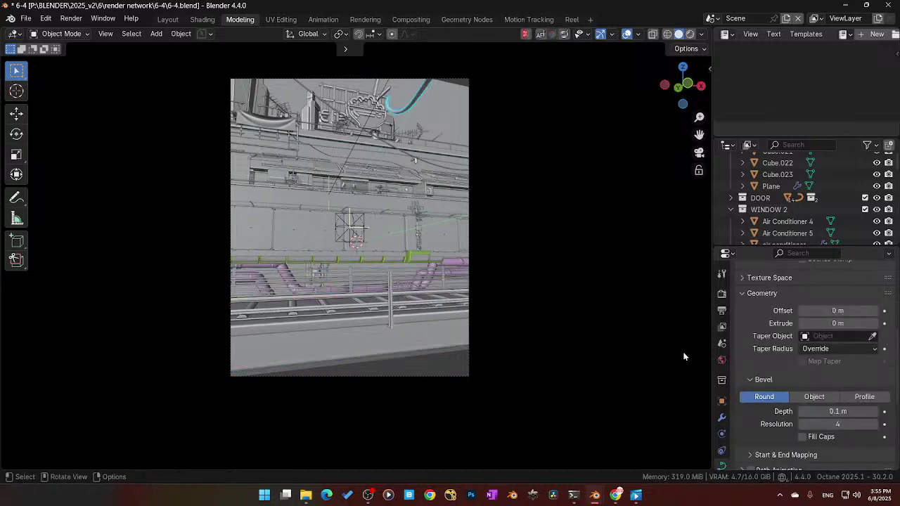
scroll(785, 421, "down", 4)
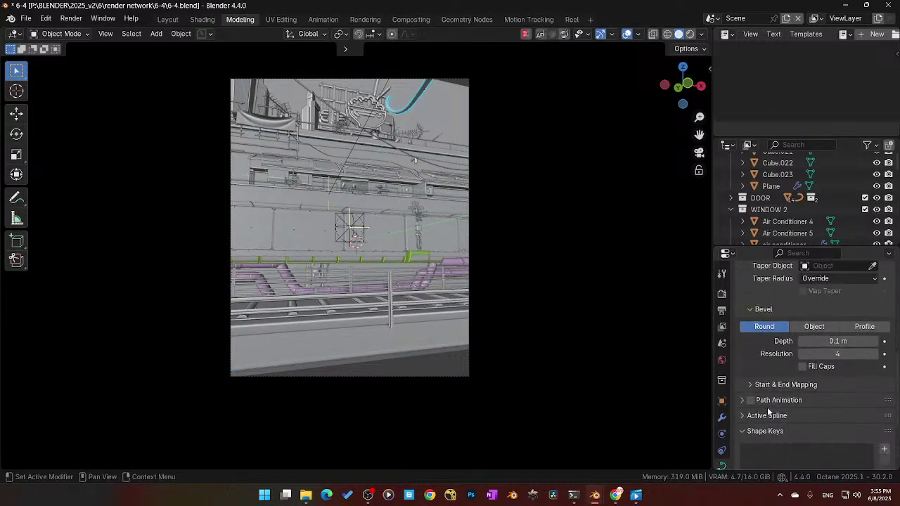
scroll(767, 412, "up", 5)
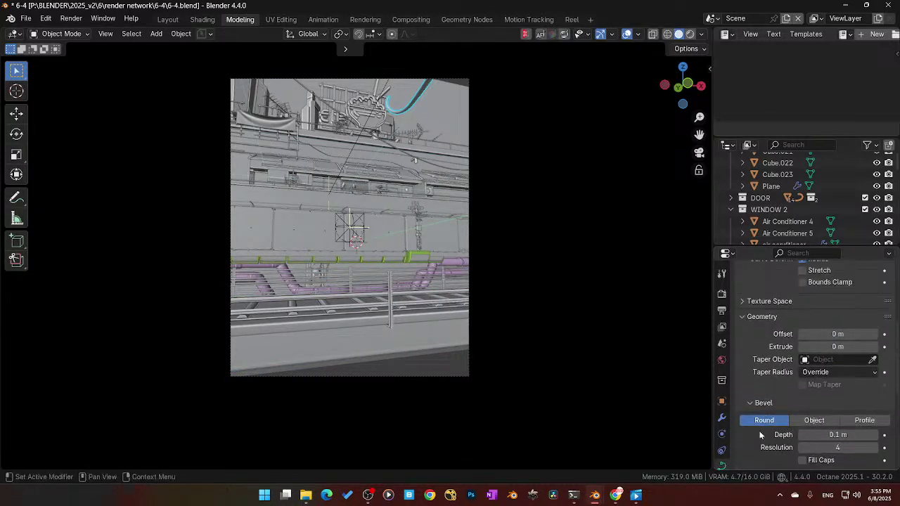
scroll(760, 432, "down", 6)
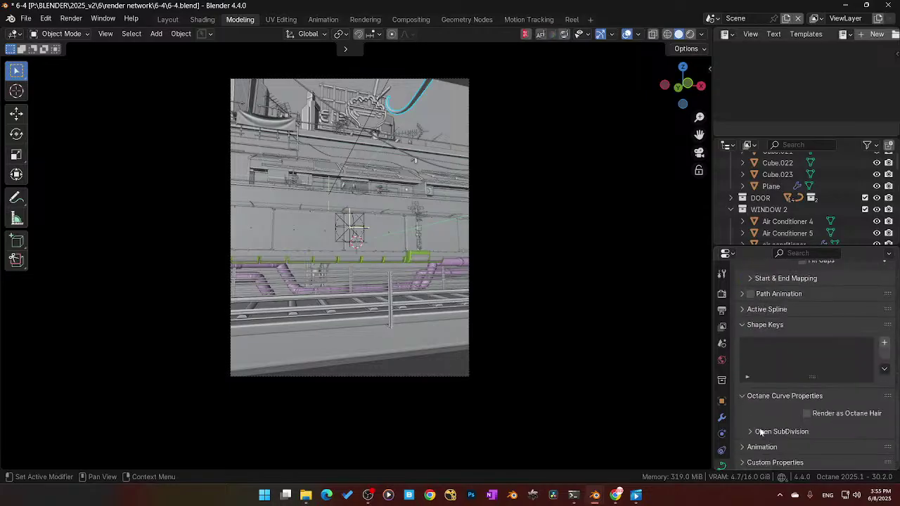
scroll(760, 433, "up", 8)
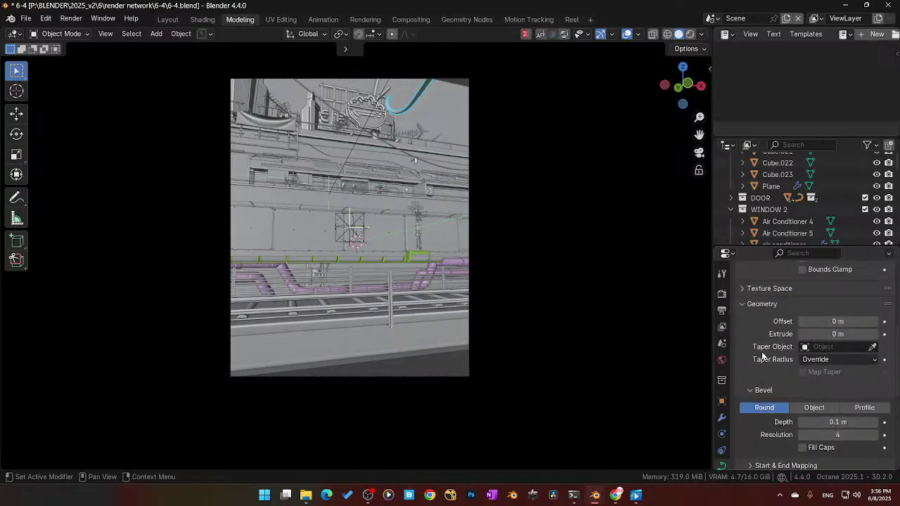
scroll(761, 351, "up", 1)
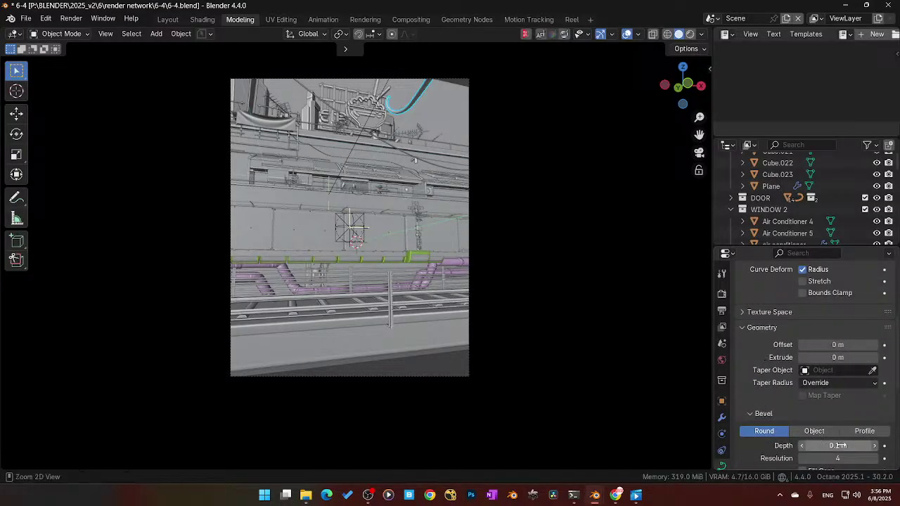
left_click_drag(836, 445, 806, 446)
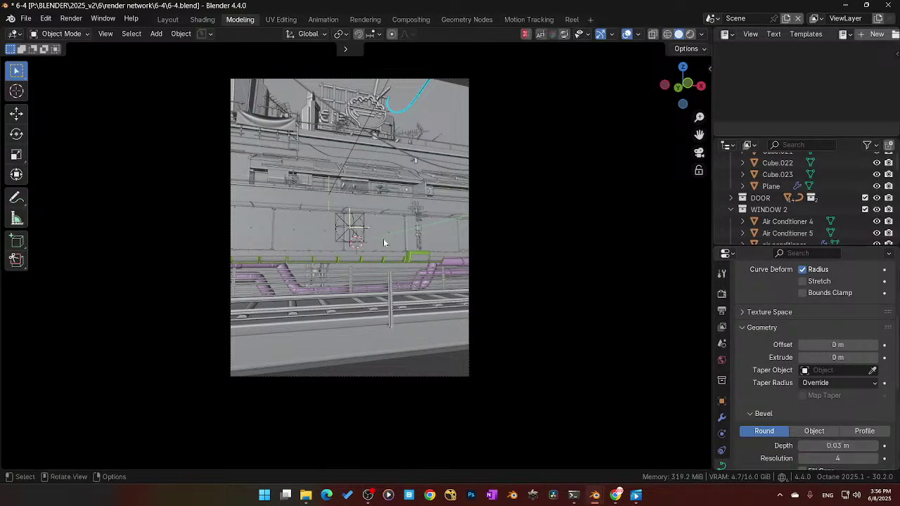
Step: Make a linked duplicate of the long thin sagging cable and offset it slightly upward along Z
middle_click_drag(384, 242, 391, 197)
scroll(378, 243, "down", 4)
left_click(371, 161)
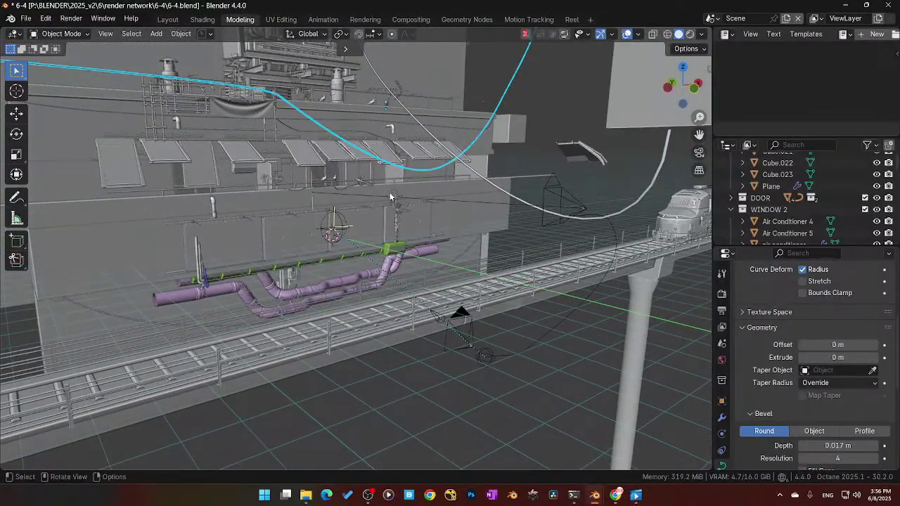
key("alt+d")
key("z")
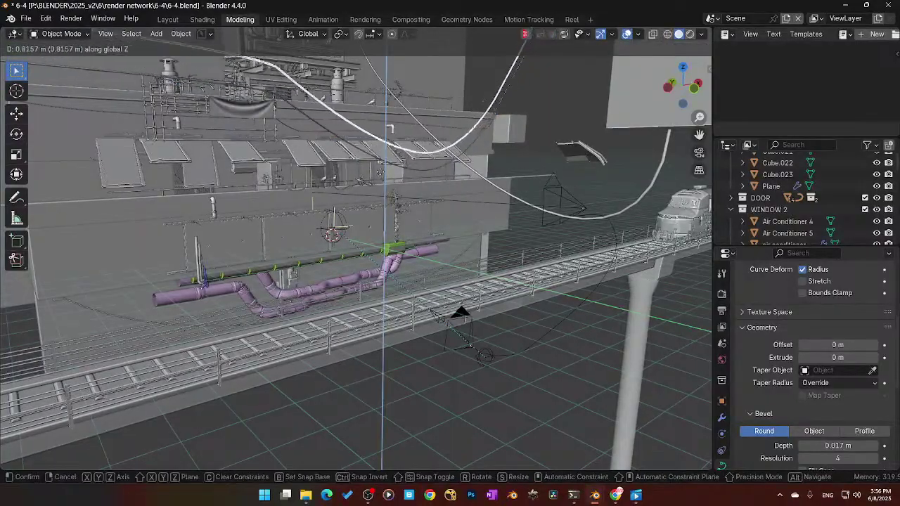
left_click(380, 169)
Step: Shift the duplicated cable along the Y axis, check the pair in camera view and save the file
key("g")
key("y")
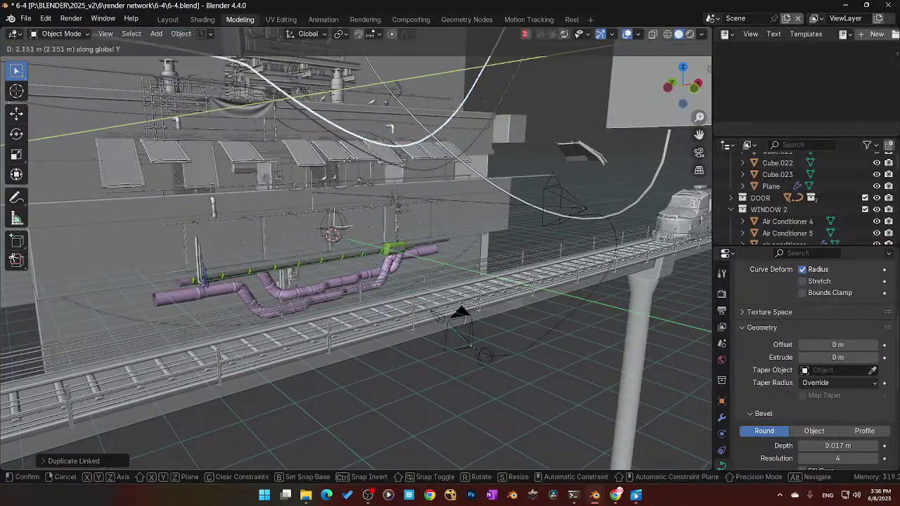
left_click(381, 171)
mouse_move(382, 171)
middle_mouse_down()
mouse_move(350, 162)
mouse_move(365, 184)
middle_mouse_up()
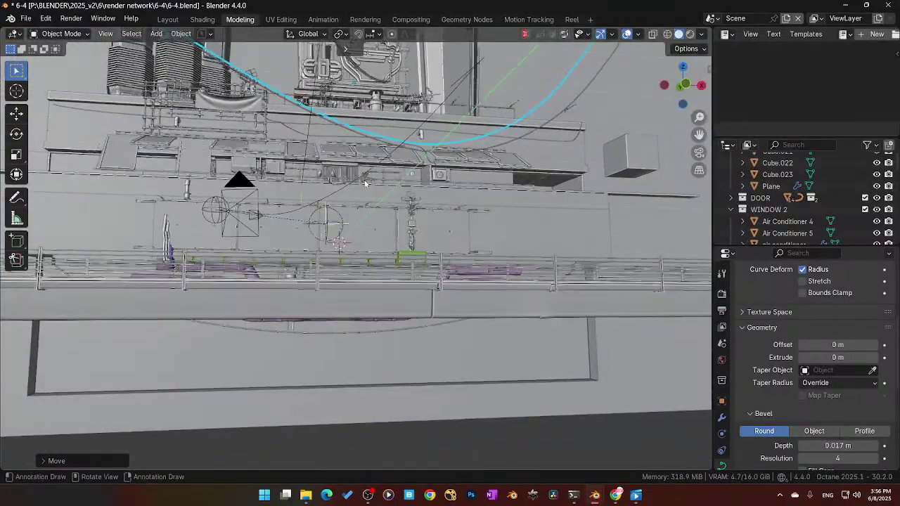
key("KP_0")
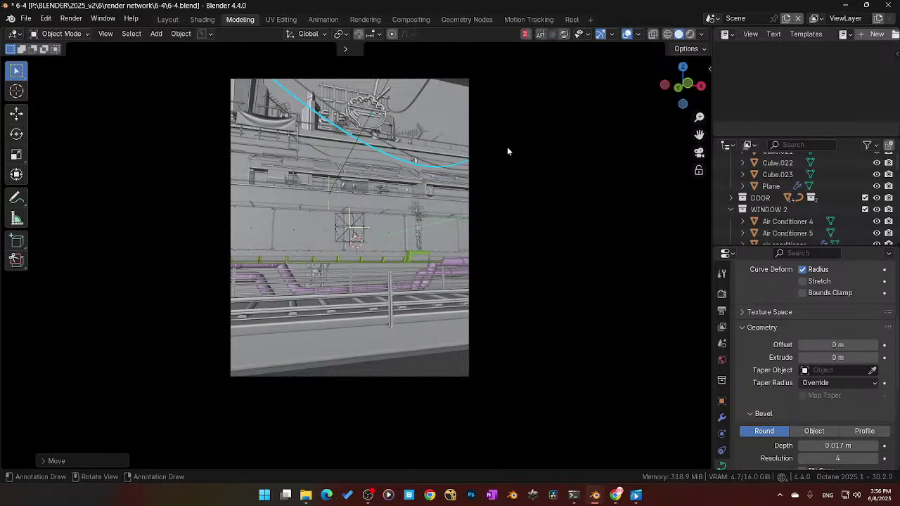
key("ctrl+z")
key("ctrl+z")
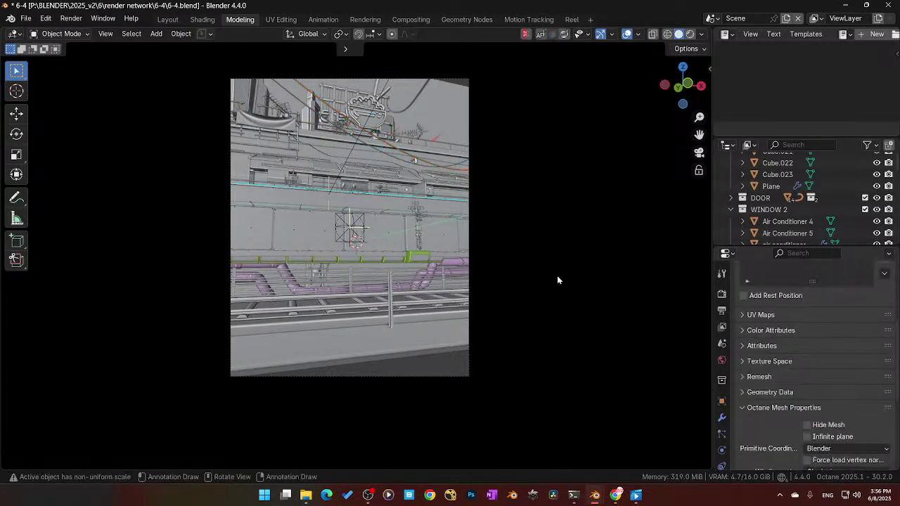
key("ctrl+s")
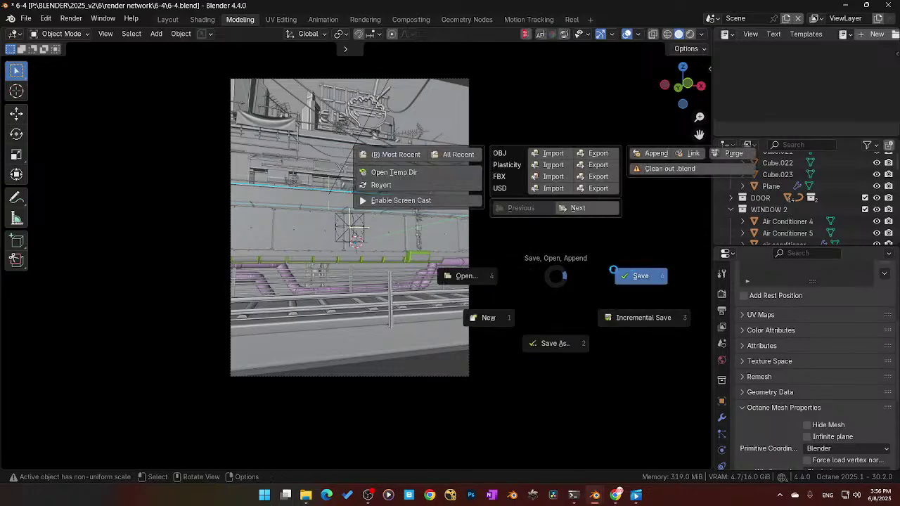
left_click(613, 271)
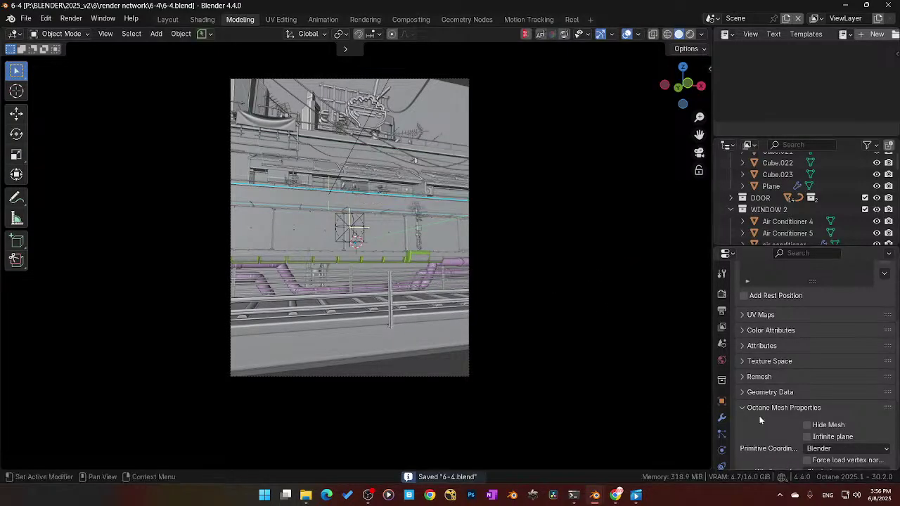
Step: Assign the existing material "cable" to the original long cable and check the material on its linked duplicate
left_click(721, 457)
scroll(761, 341, "up", 5)
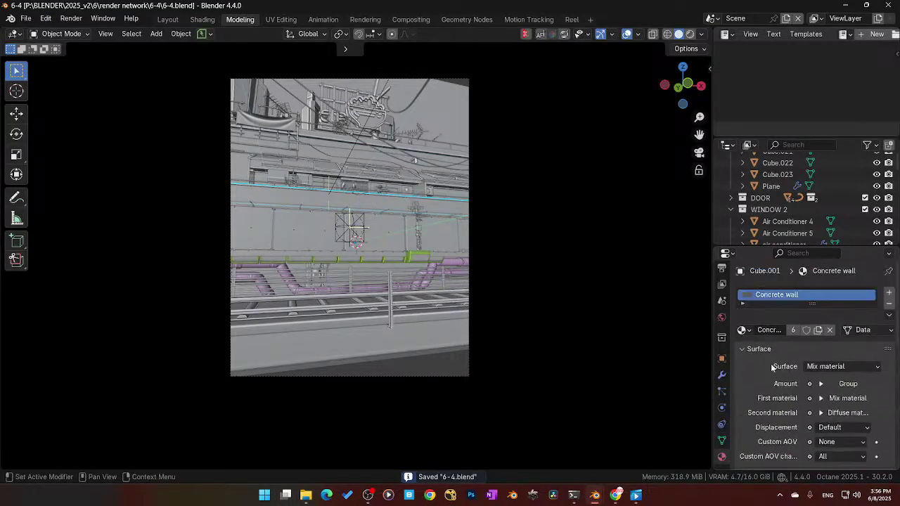
left_click(401, 152)
left_click(744, 329)
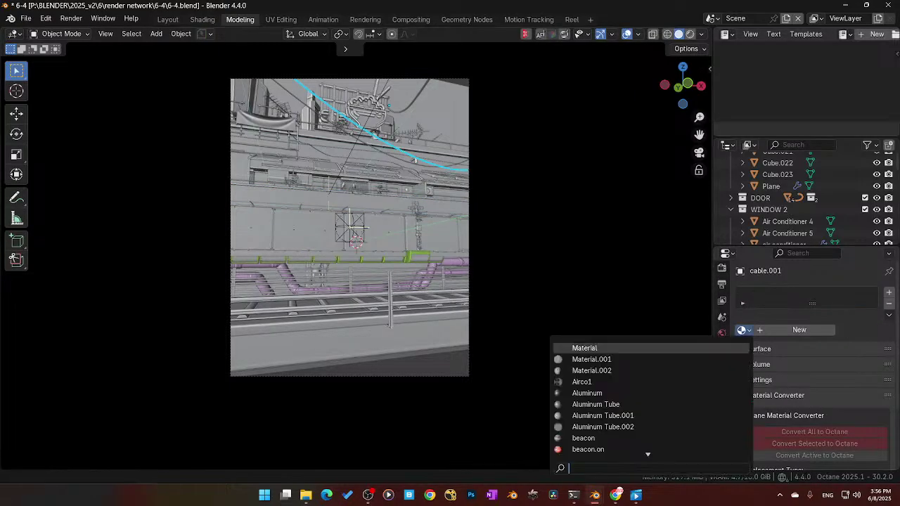
type("ca")
key("Return")
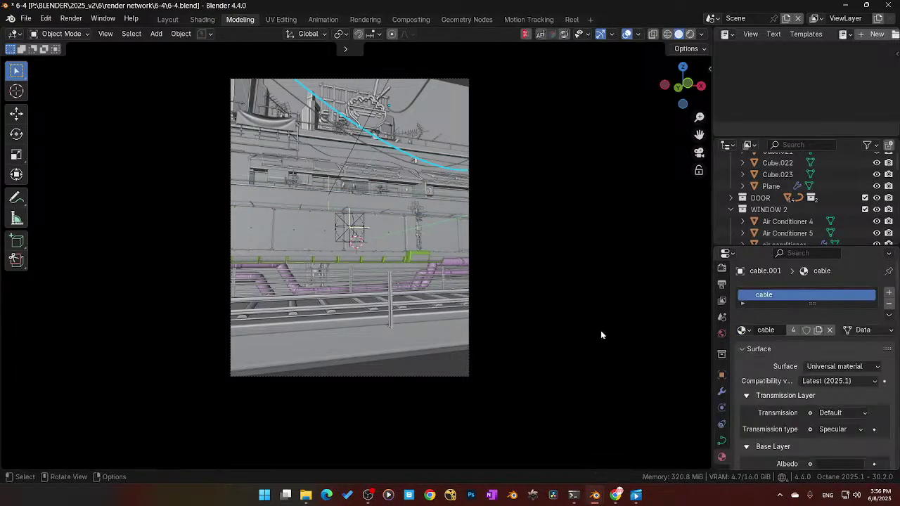
left_click(394, 157)
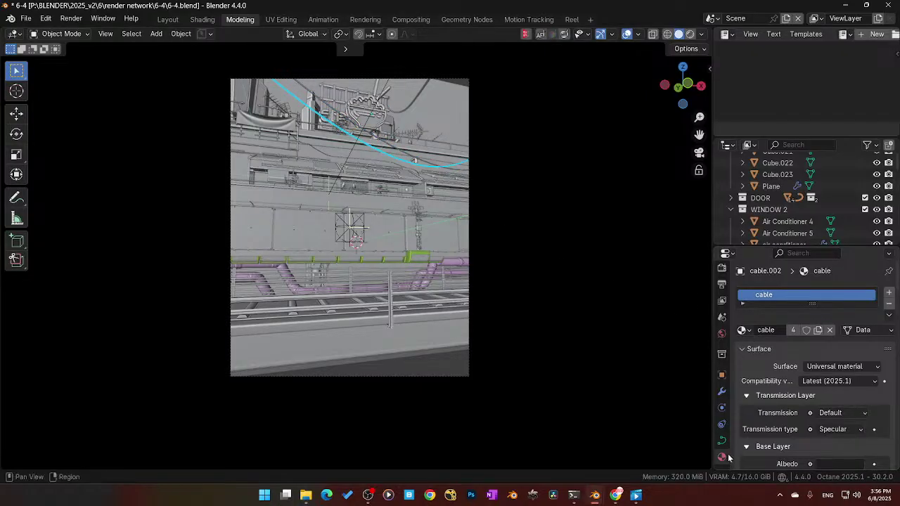
Step: Assign the existing material "cable" to the cable hanging beside the bowl sign
left_click(405, 106)
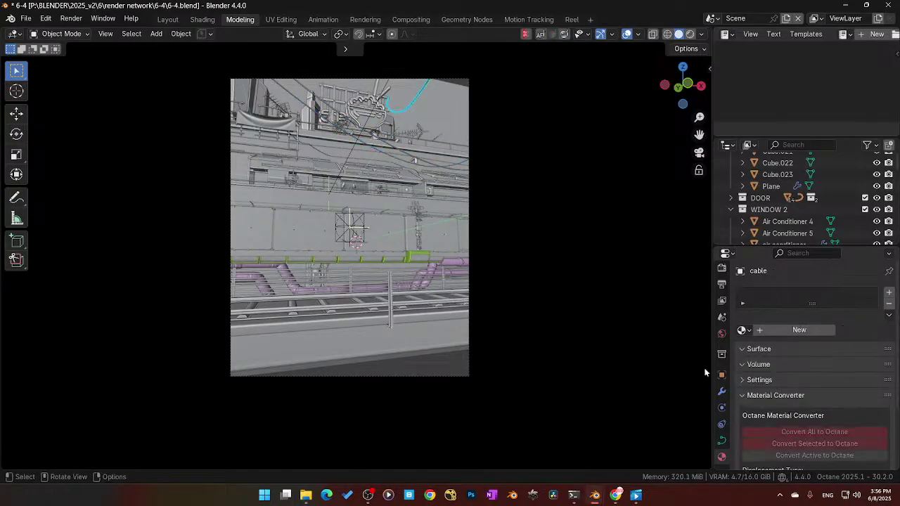
left_click(744, 330)
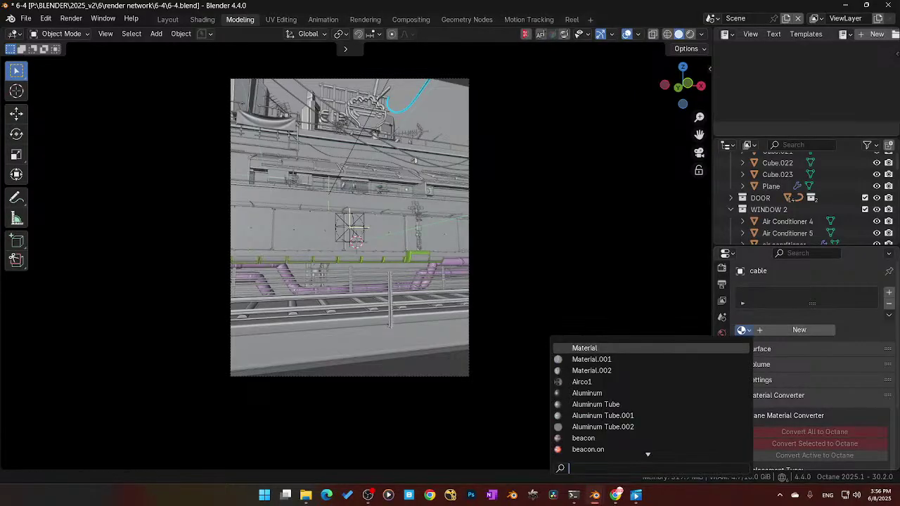
type("cab")
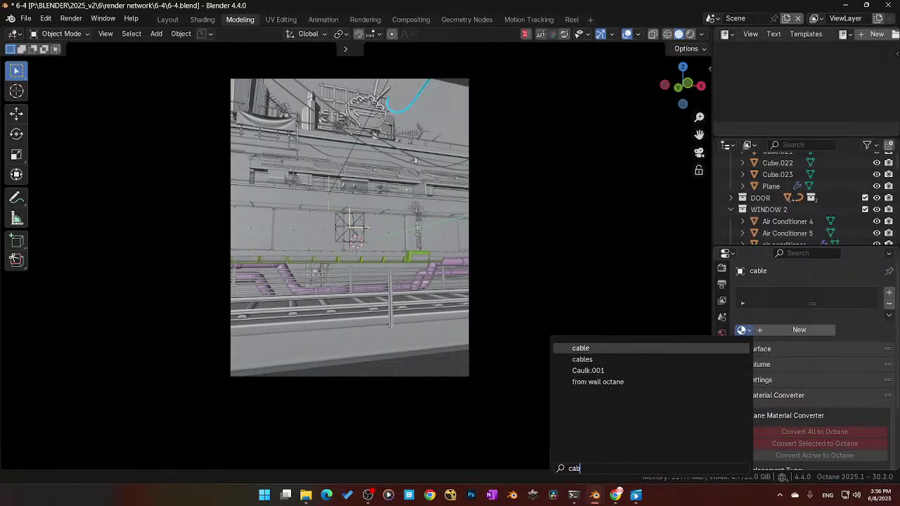
left_click(633, 350)
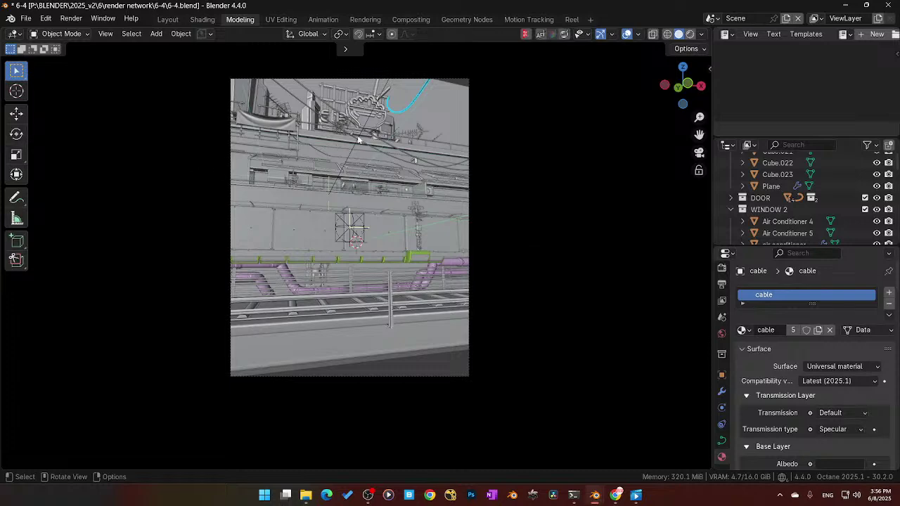
left_click(485, 147)
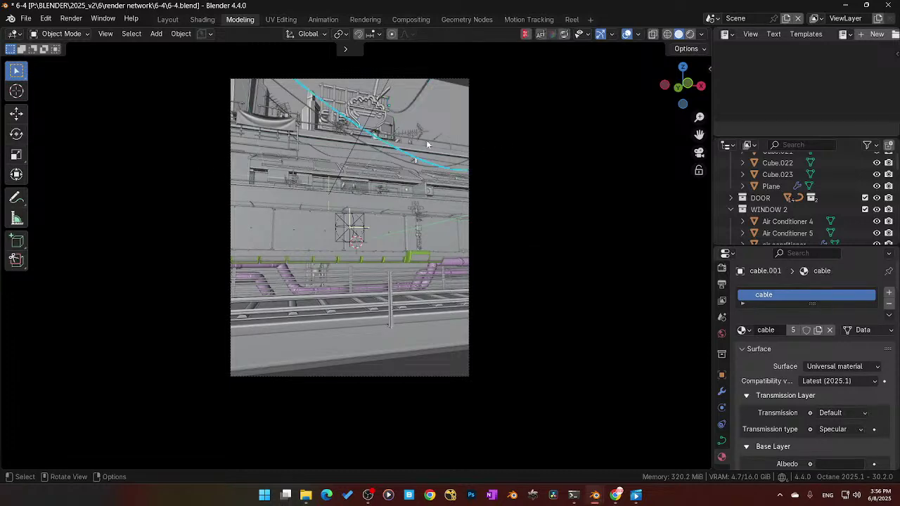
Step: Select the bowl sign's hanging cable outside camera view and, in Edit Mode, pull its sign-end handle downward
left_click(404, 107)
left_click(405, 107)
key("KP_0")
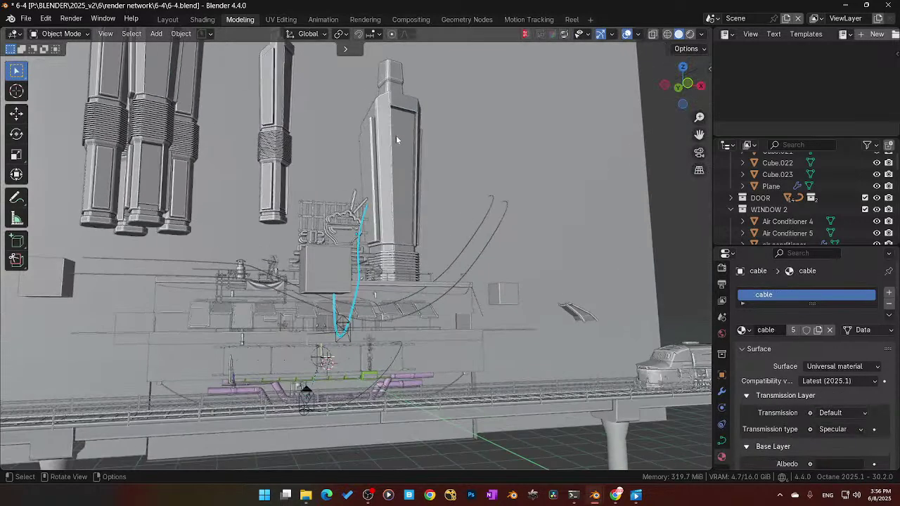
middle_click_drag(396, 139, 396, 306)
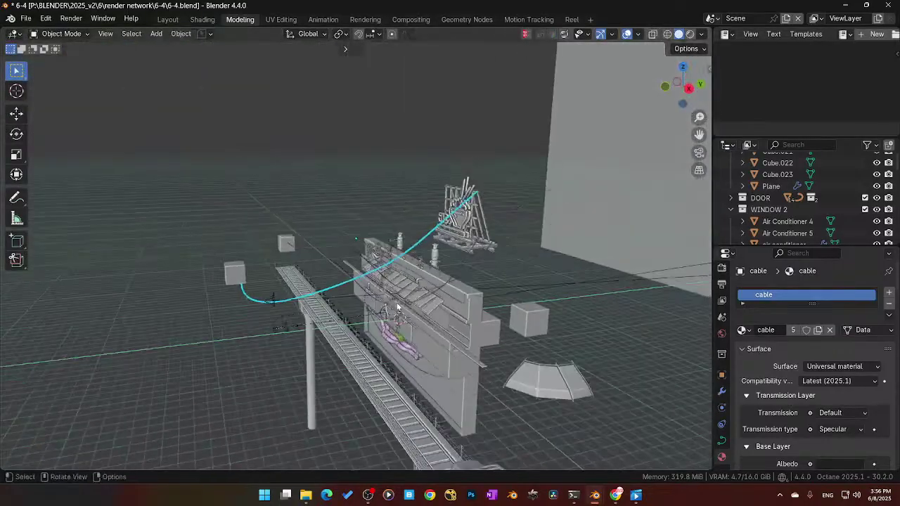
key("ctrl+Tab")
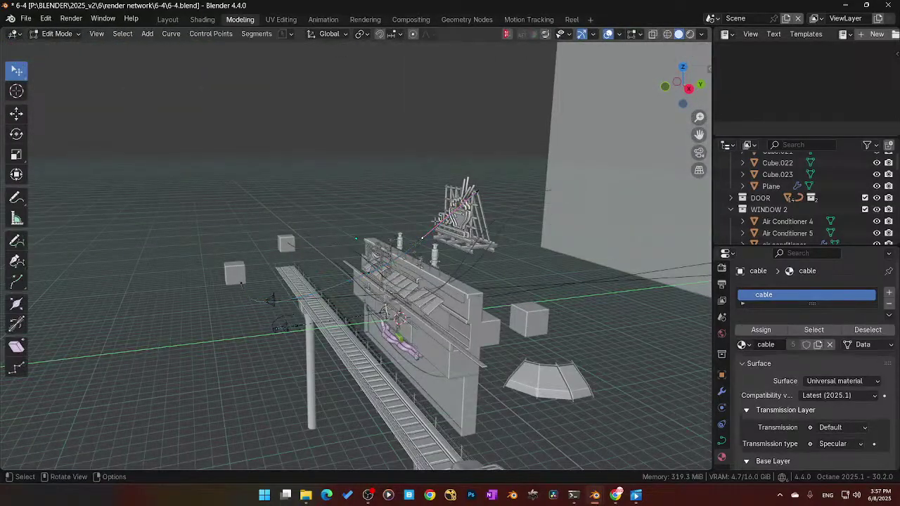
left_click_drag(425, 239, 426, 243)
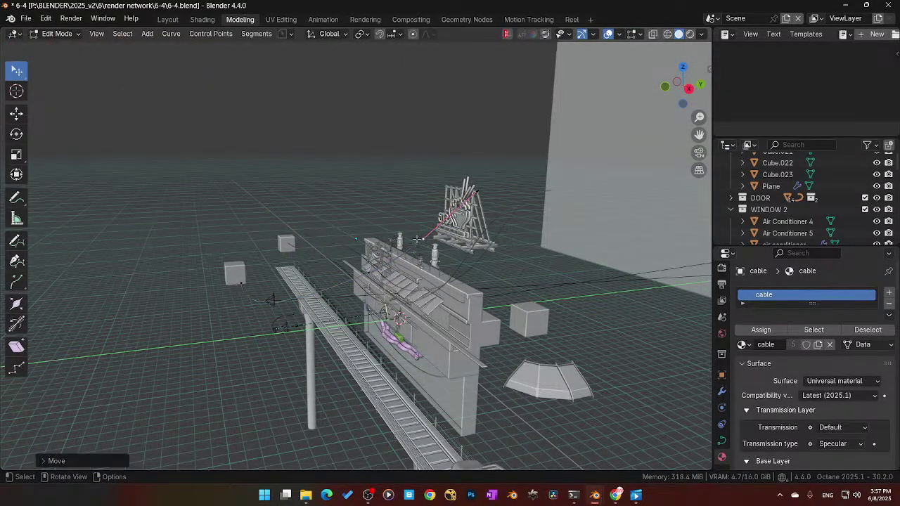
key("g")
left_click(427, 251)
Step: Reposition the sign-end handle nearer the sign and shift it sideways along X to refine the cable's curve
middle_click_drag(428, 251, 531, 249)
scroll(527, 249, "up", 6)
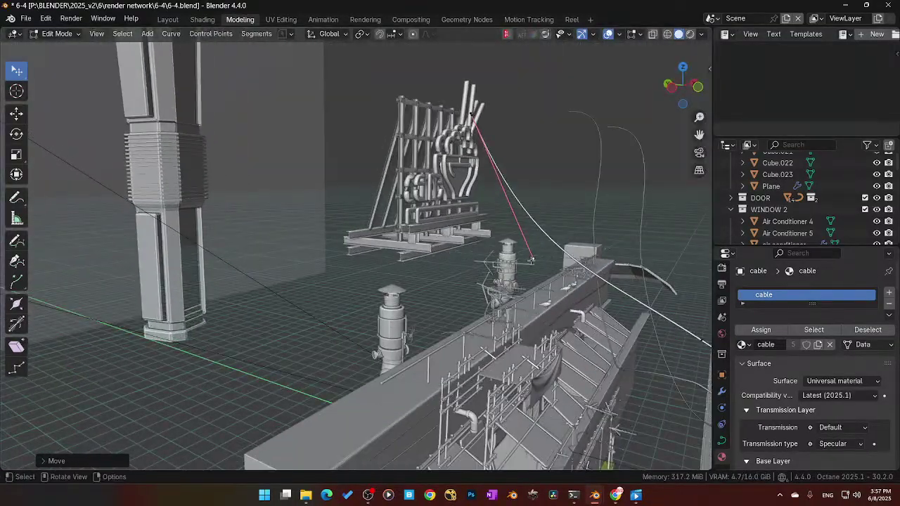
key("g")
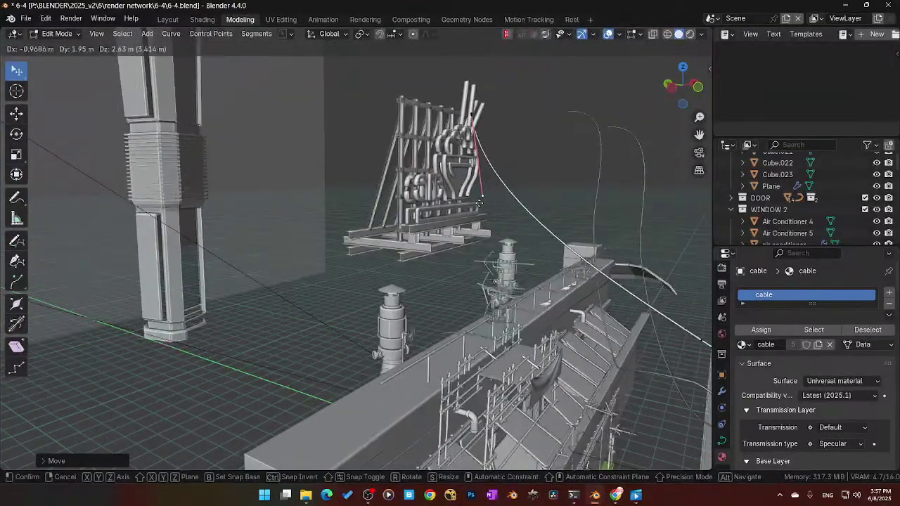
left_click(493, 219)
middle_click_drag(492, 219, 431, 226)
key("g")
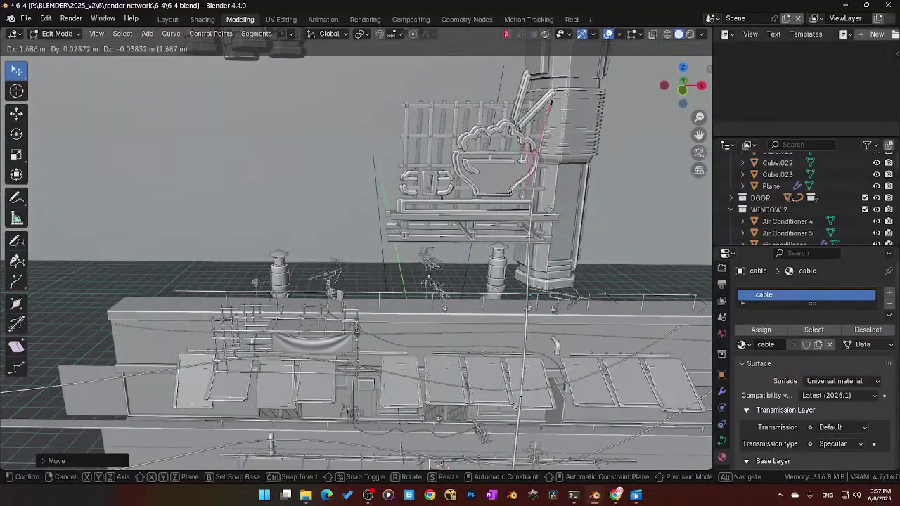
left_click(562, 216)
Step: Raise the cable's opposite end point so it attaches inside the cube beyond the railway, and return to Object Mode
middle_click_drag(562, 217, 448, 282)
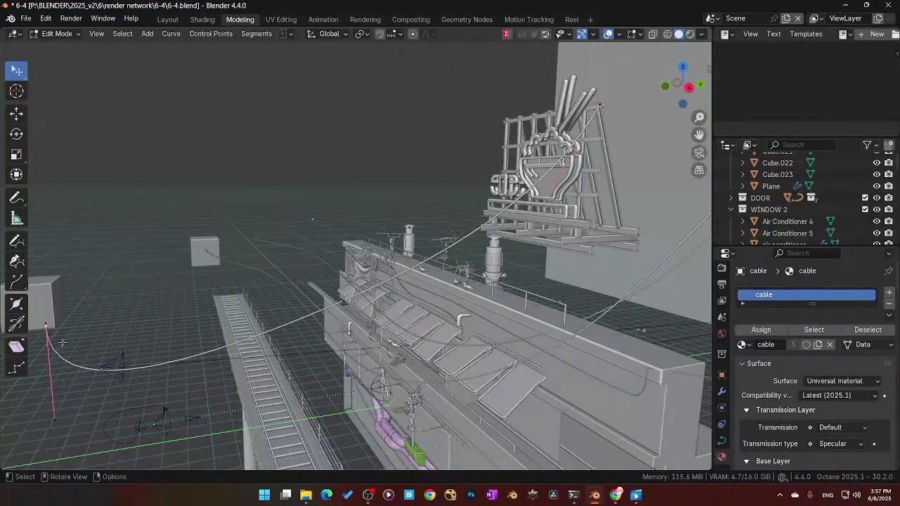
key("g")
left_click(114, 309)
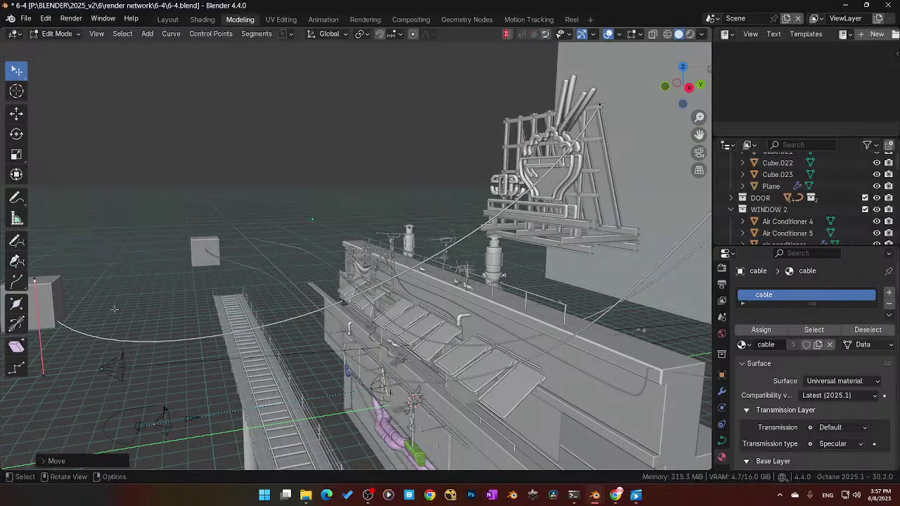
middle_click_drag(115, 310, 386, 376)
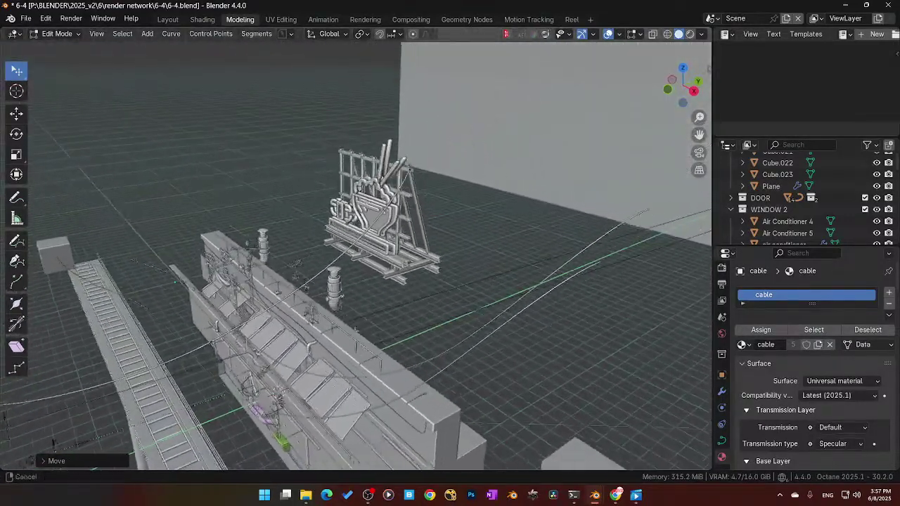
middle_click_drag(406, 170, 217, 316)
key("Tab")
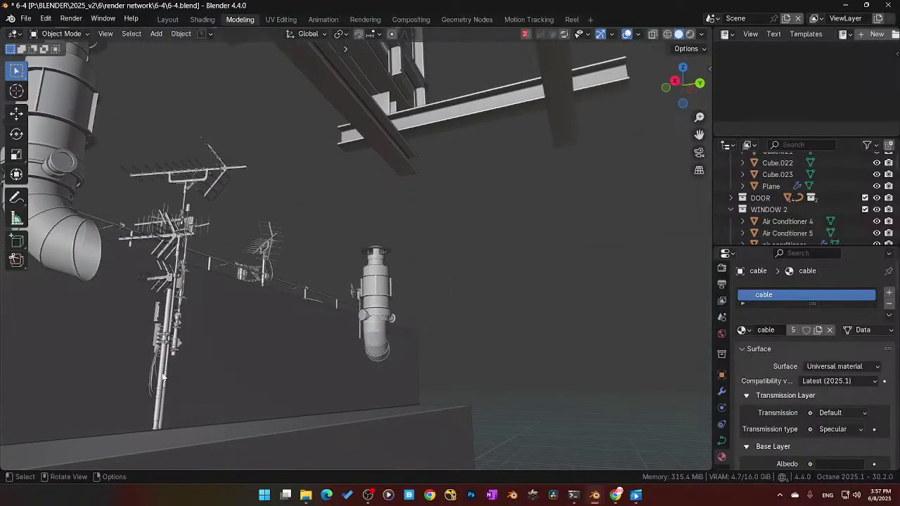
Step: Duplicate the coiled cable hanging from the rooftop antenna and place the copy about 3.4 m higher along Z
left_click(160, 371)
middle_click_drag(173, 361, 288, 366)
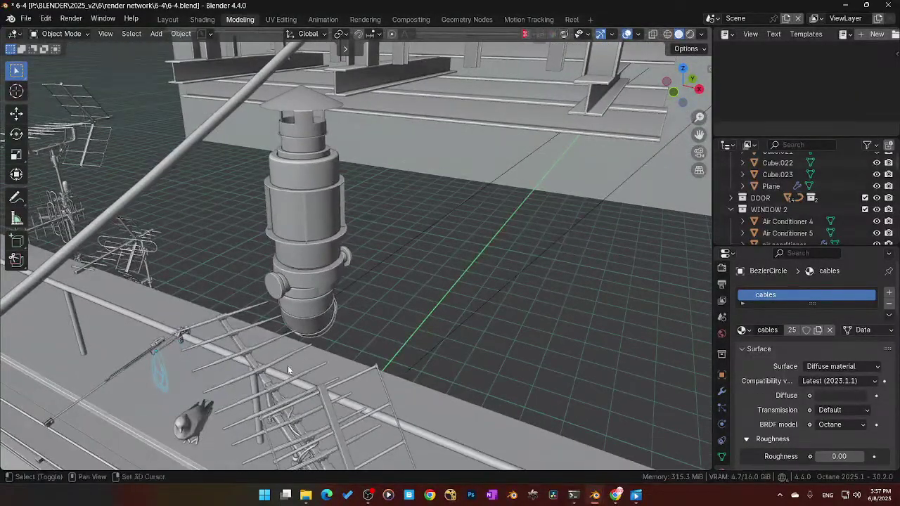
key("shift+d")
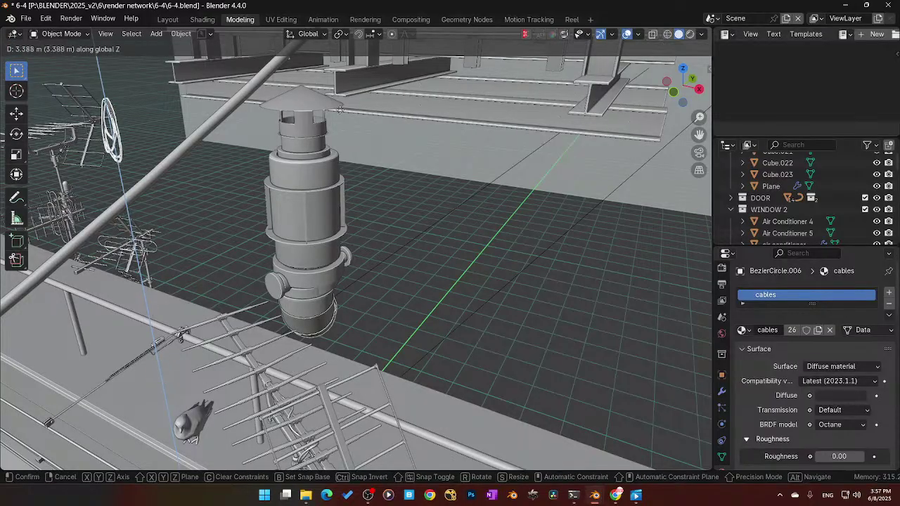
left_click(353, 166)
Step: Switch to quad view and move the duplicated coil in top view onto the right end of the sign's front beam
key("ctrl+alt+q")
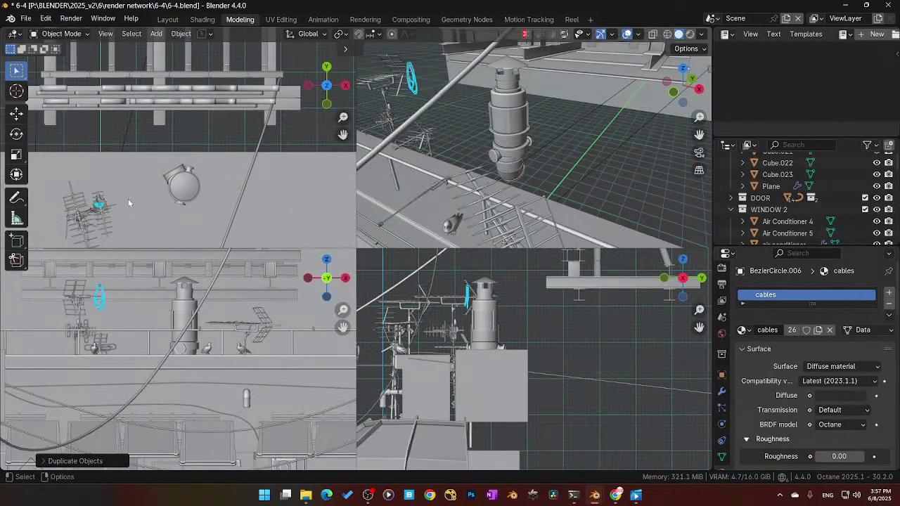
scroll(134, 197, "down", 3)
key("g")
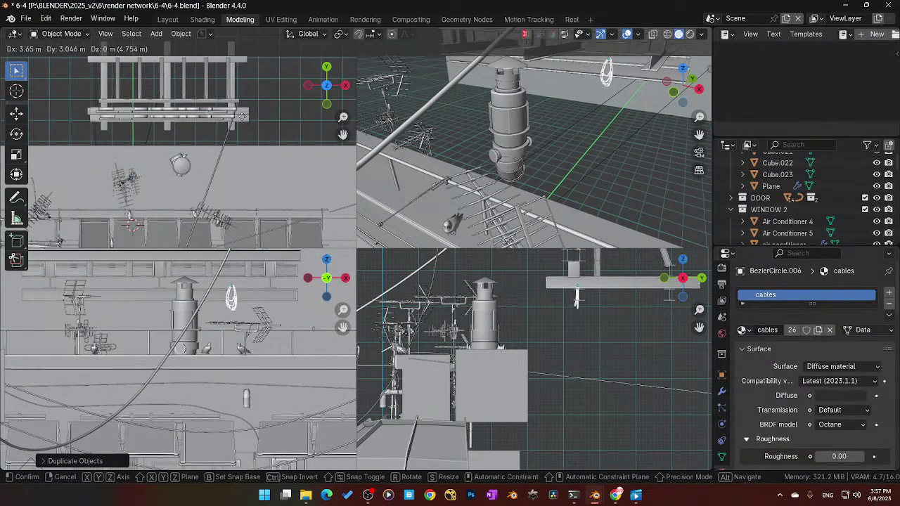
left_click(261, 123)
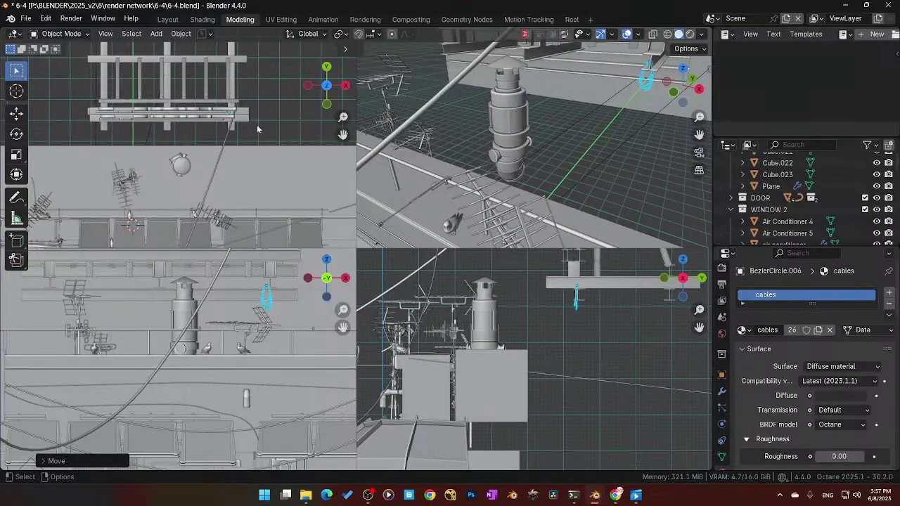
Step: Move the coiled cable in front view up to the upper-right part of the bowl sign's frame
key("KP_Decimal")
scroll(226, 311, "down", 8)
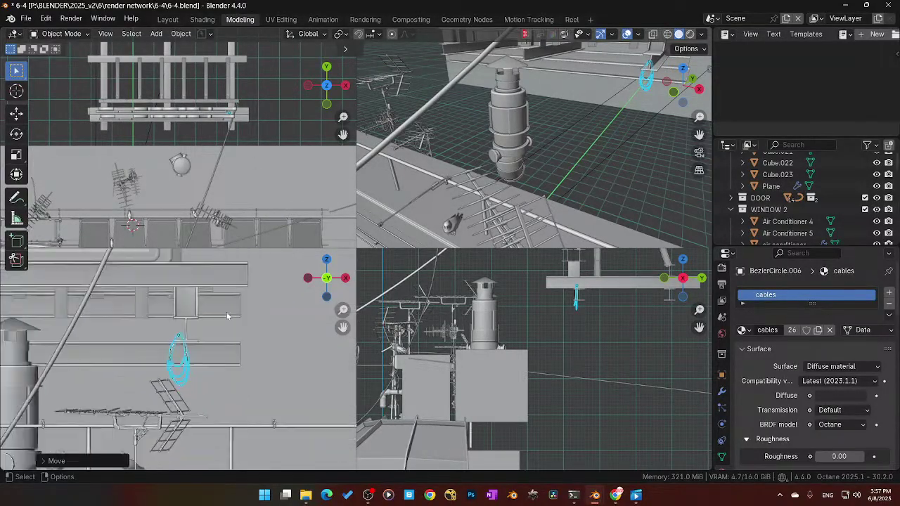
scroll(196, 332, "down", 2)
key("g")
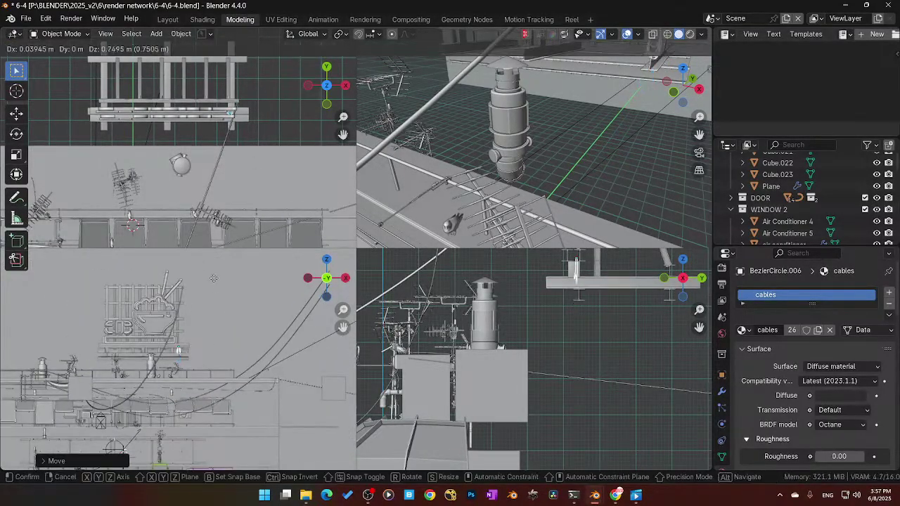
left_click(217, 257)
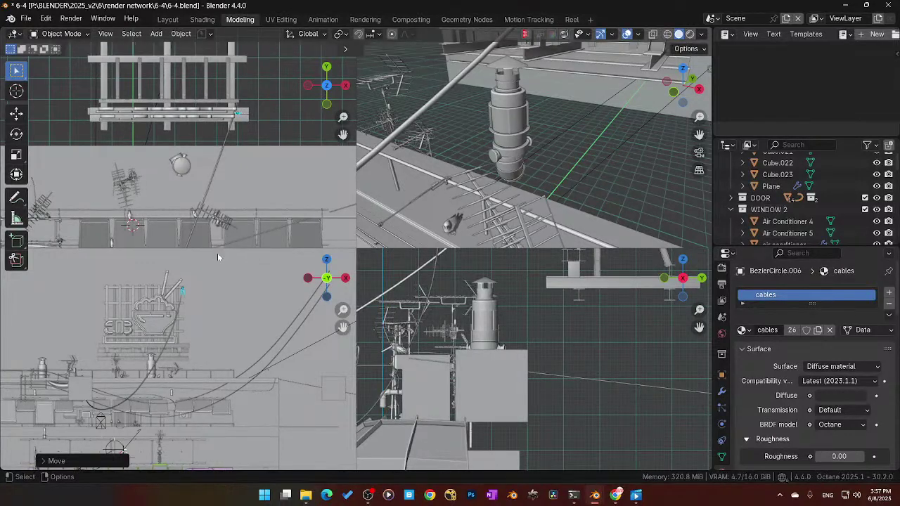
Step: Shift the coil in side view along Y until it rests against the sign frame's upright post
key("KP_Decimal")
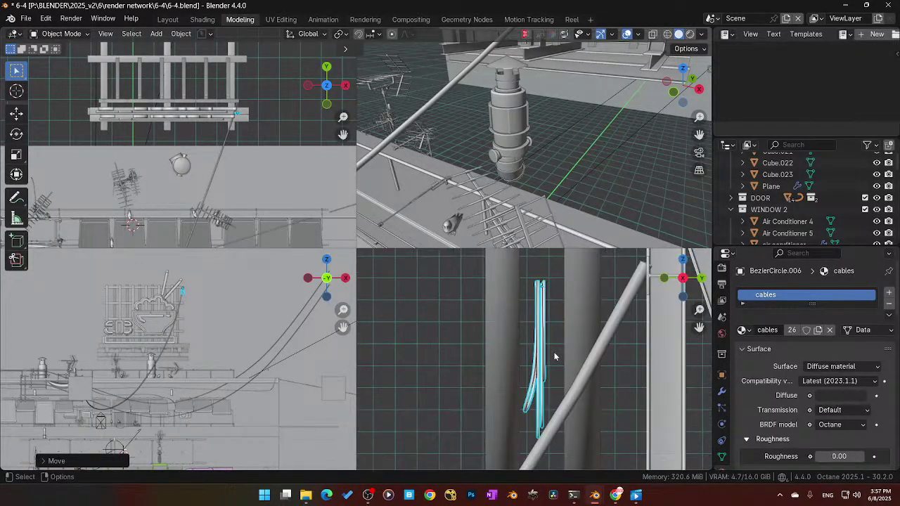
scroll(555, 356, "down", 1)
key("g")
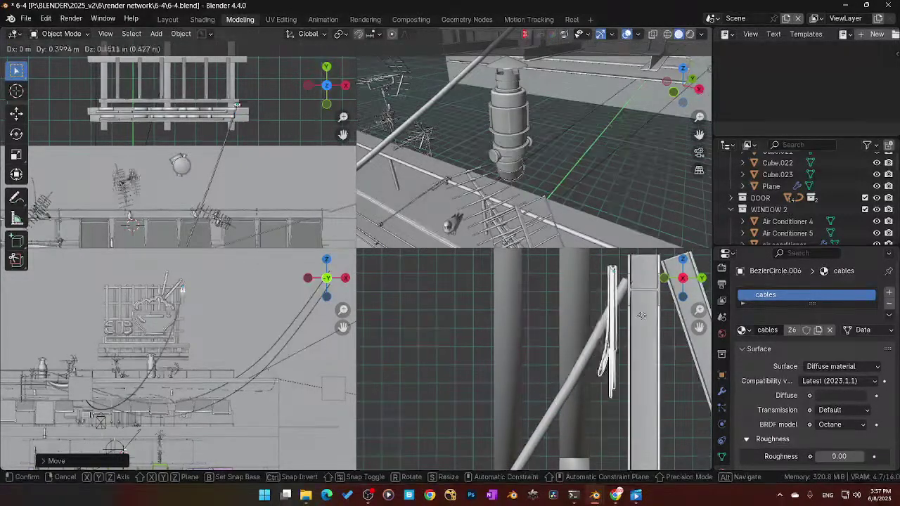
left_click(653, 324)
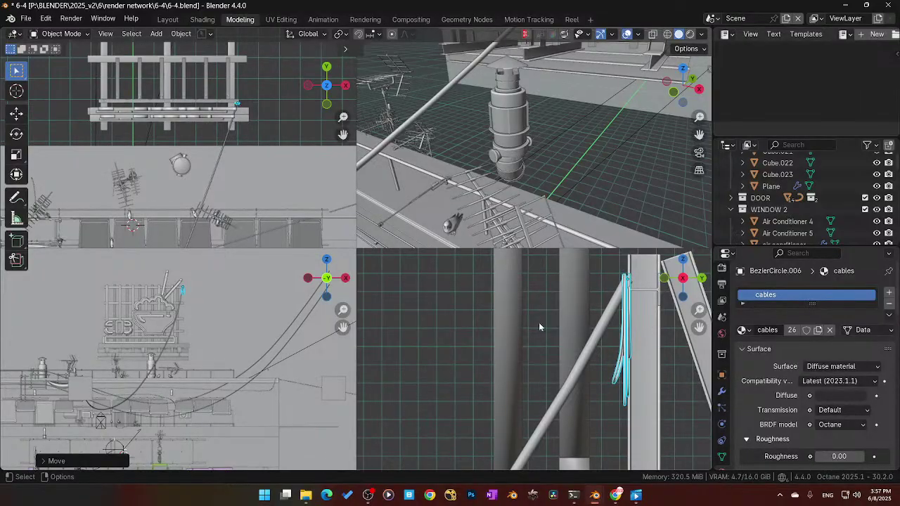
Step: Thin the diagonal cable attached beside the coil by setting its bevel depth to 0.007 m
left_click(588, 347)
scroll(780, 393, "down", 5)
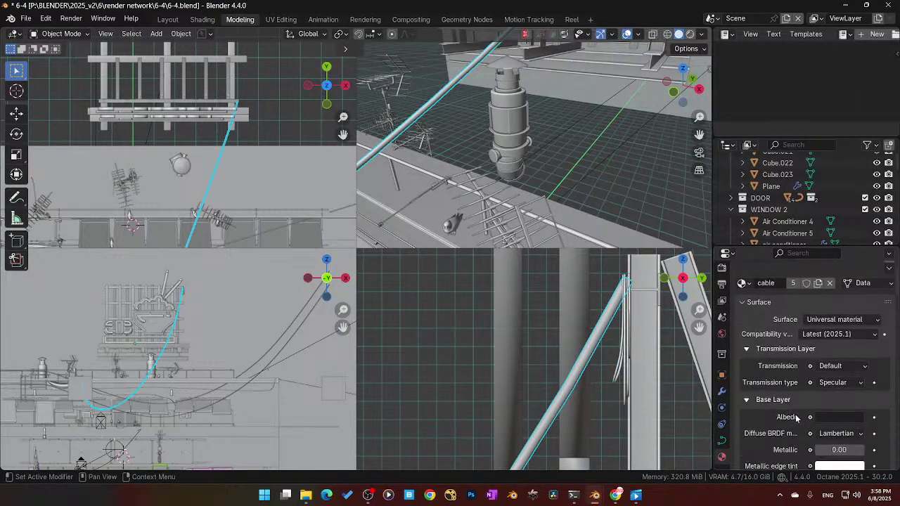
left_click(721, 441)
scroll(780, 379, "down", 6)
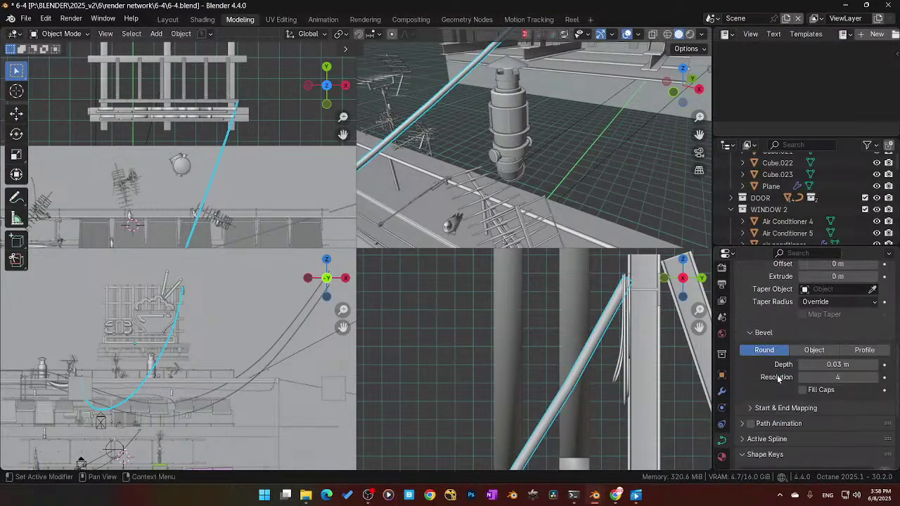
left_click(835, 317)
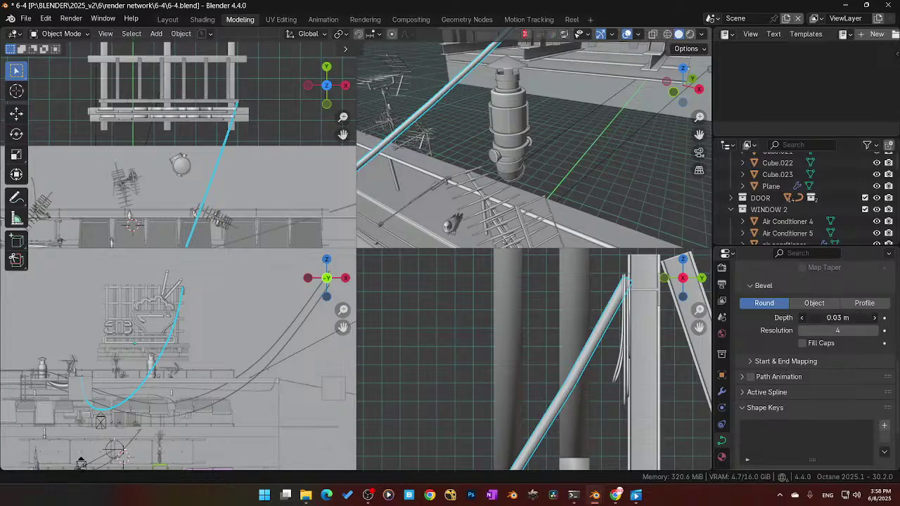
left_click_drag(835, 317, 805, 317)
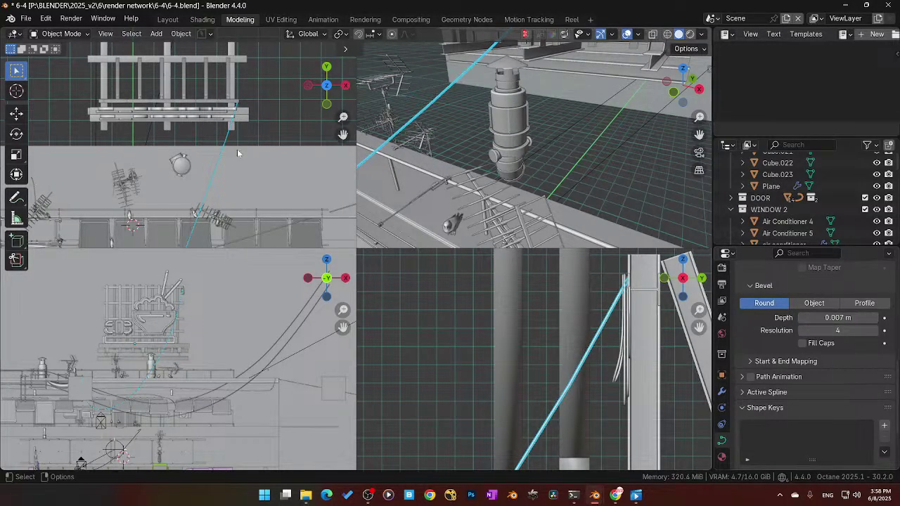
Step: Make a linked duplicate of the coil on the sign frame, offset upward by about 0.07 m
left_click(625, 303)
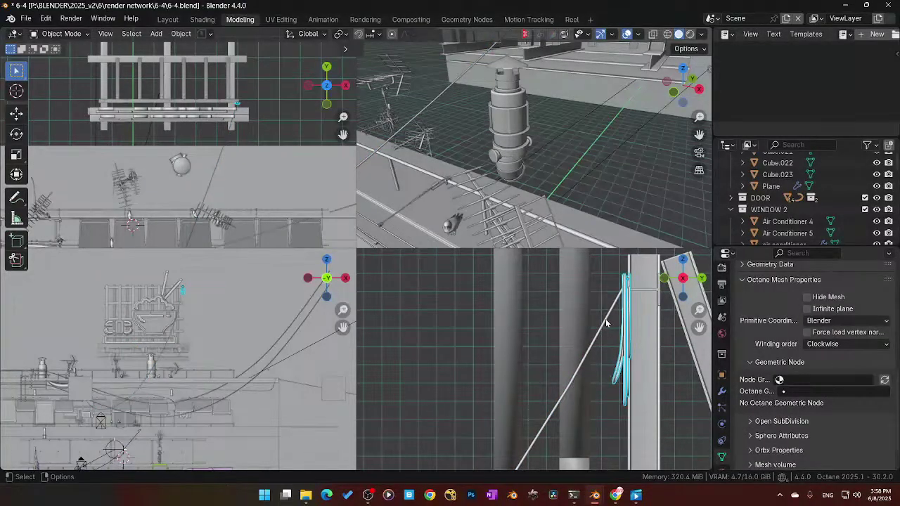
key("g")
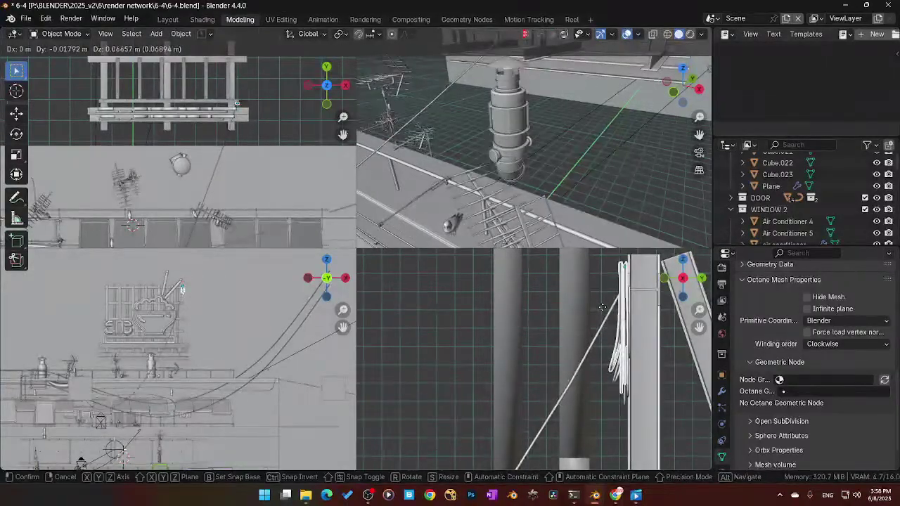
left_click(603, 310)
key("KP_Decimal")
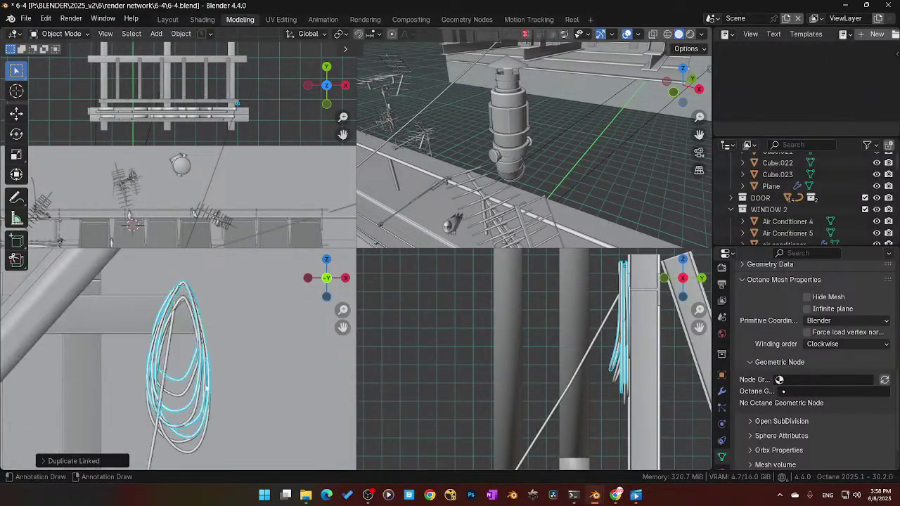
Step: Rotate the duplicated coil slightly in front view and again in top view to vary it from the original
key("r")
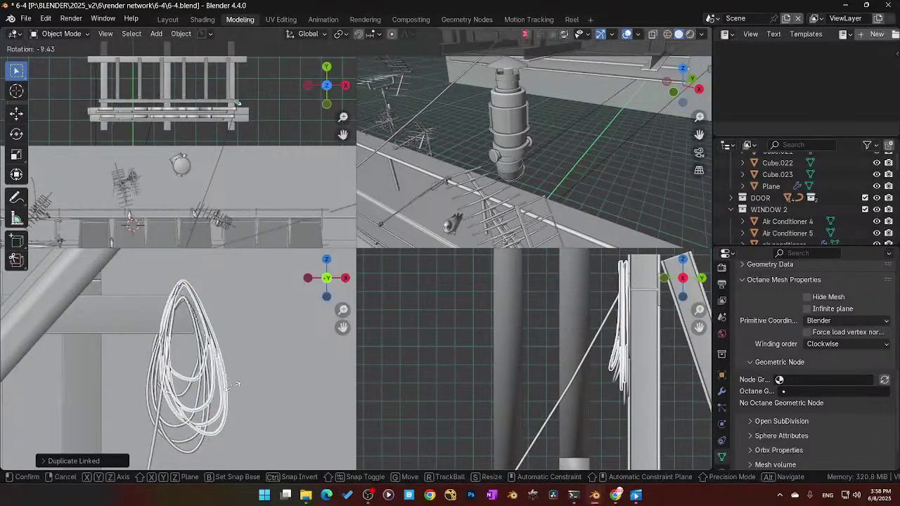
left_click(225, 388)
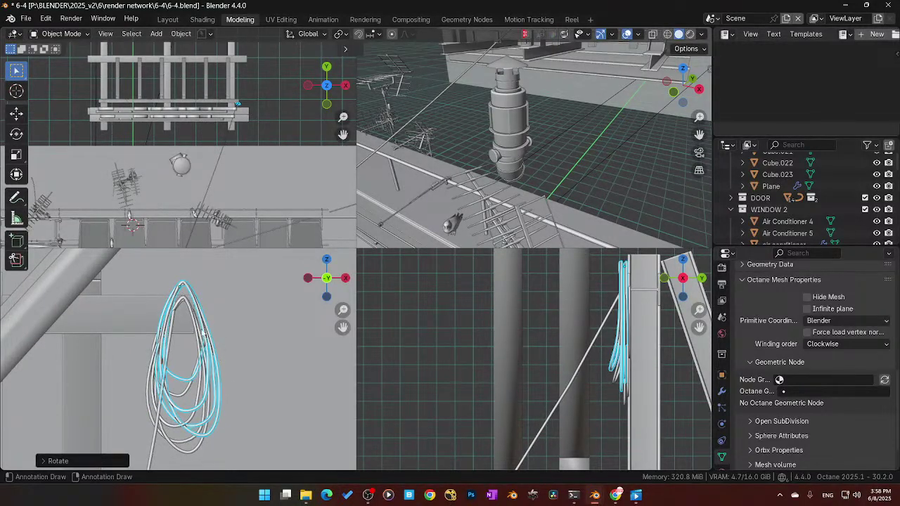
key("KP_Decimal")
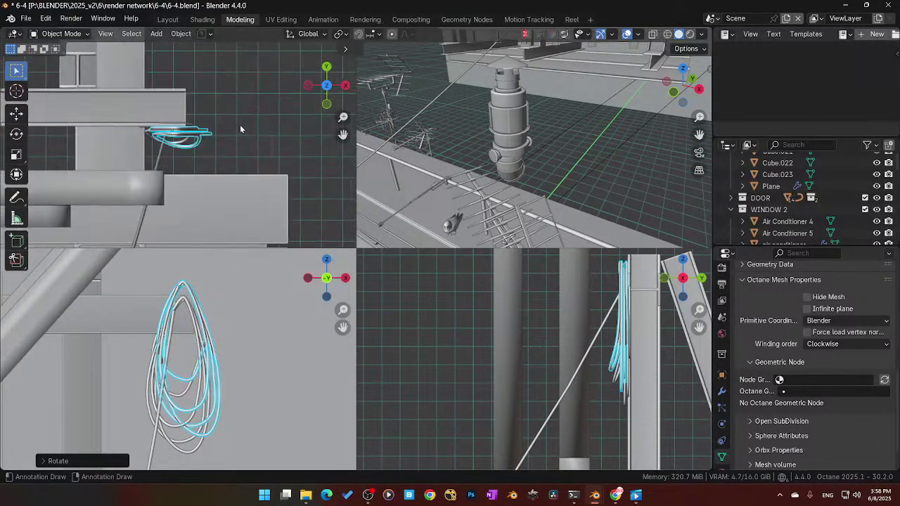
key("r")
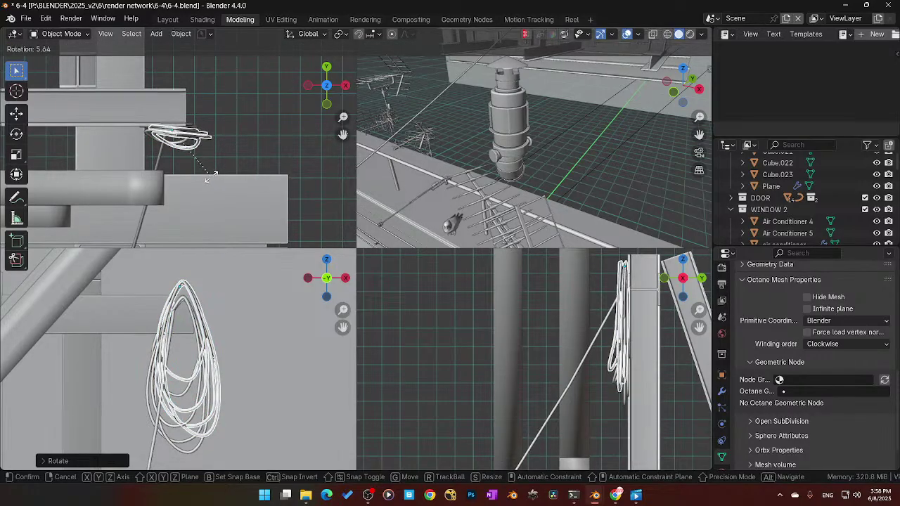
left_click(201, 183)
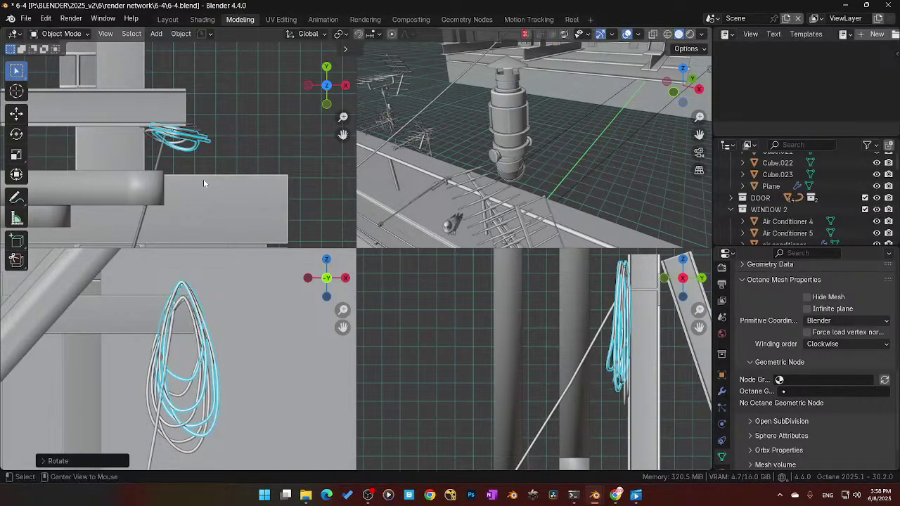
Step: Make another linked duplicate of the coil, offset slightly in top view, and rotate it about 25° around Z
key("shift+d")
left_click(194, 180)
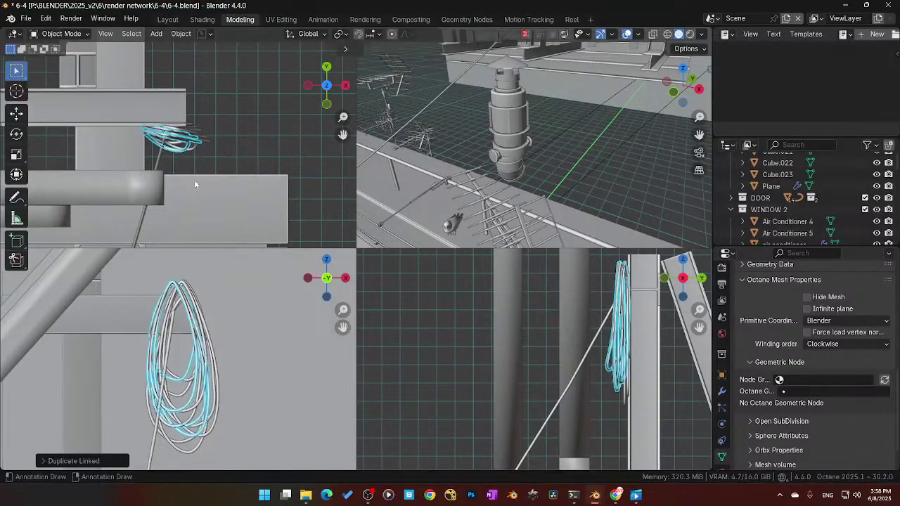
key("r")
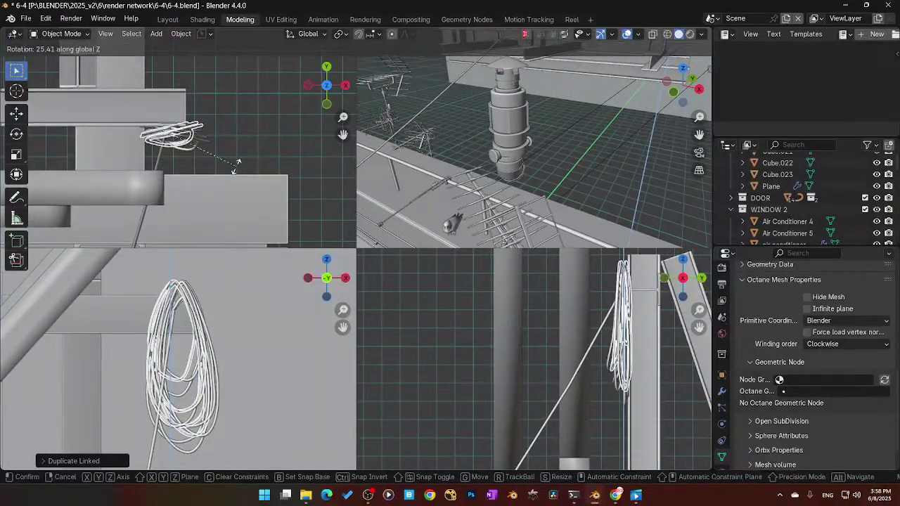
left_click(235, 167)
scroll(191, 328, "up", 2)
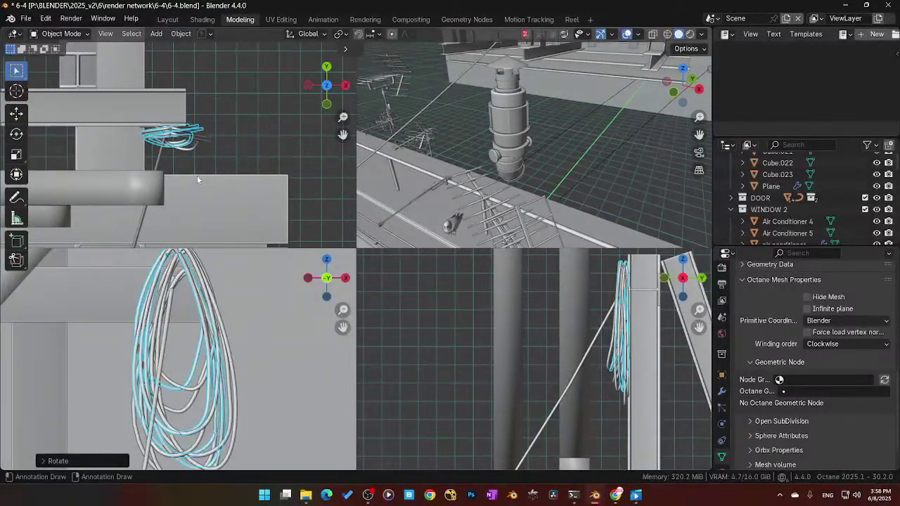
Step: Move the newest coil copy about 0.05 m along Y into the sign frame's beam, and leave quad view
key("shift+d")
key("y")
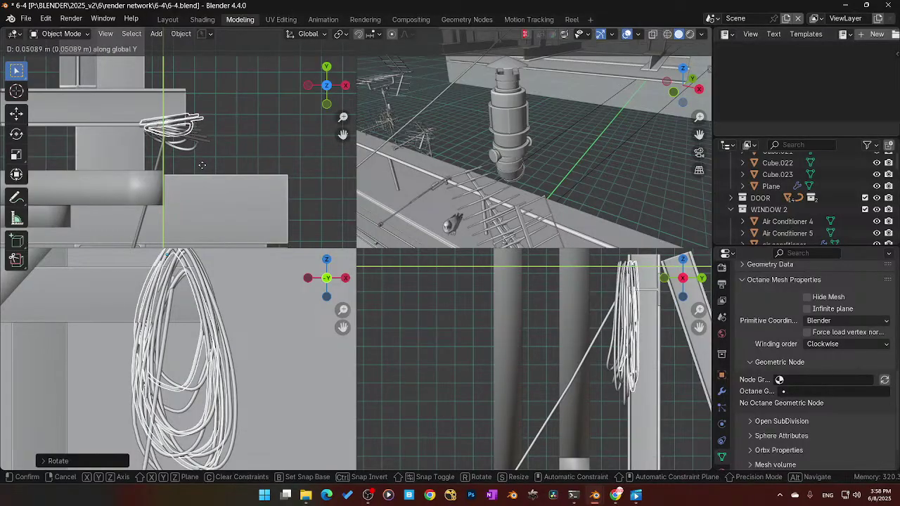
left_click(201, 164)
scroll(216, 218, "down", 5)
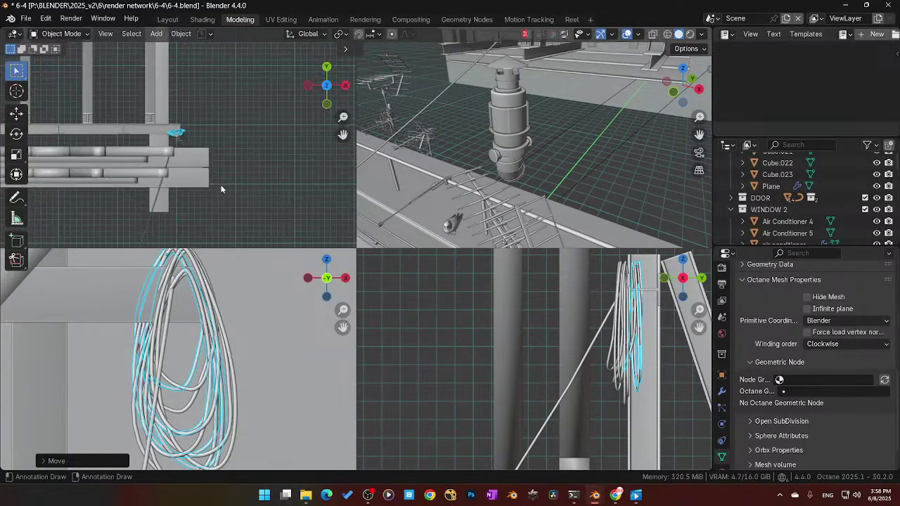
key("ctrl+alt+q")
scroll(282, 216, "down", 8)
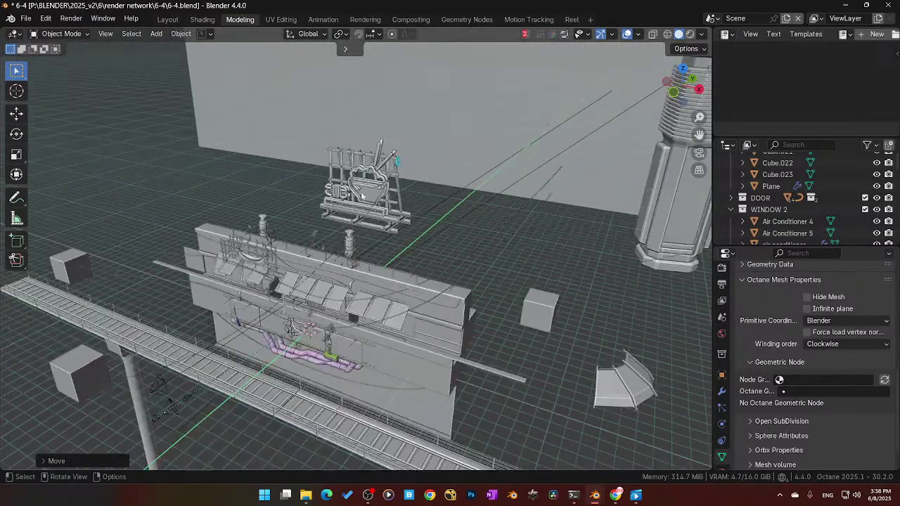
Step: Enlarge the large backdrop wall in camera view and raise it along Z
scroll(361, 197, "down", 1)
key("KP_0")
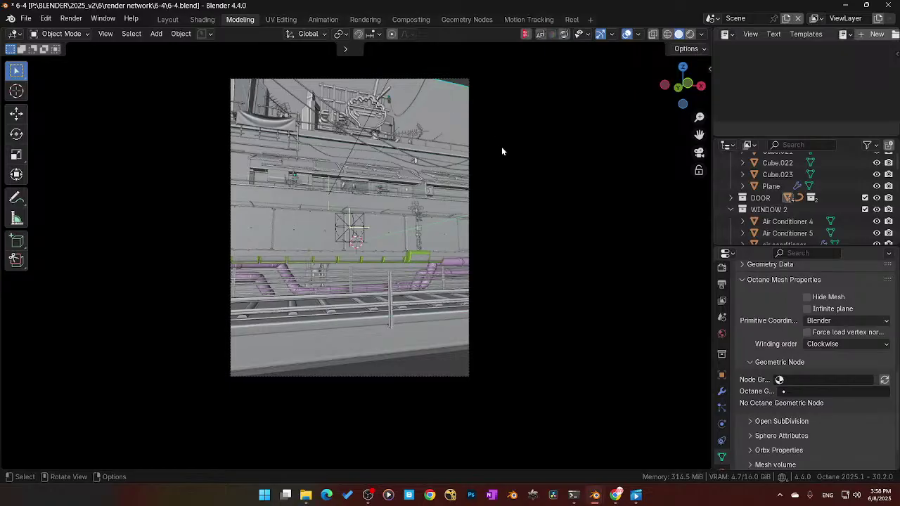
key("s")
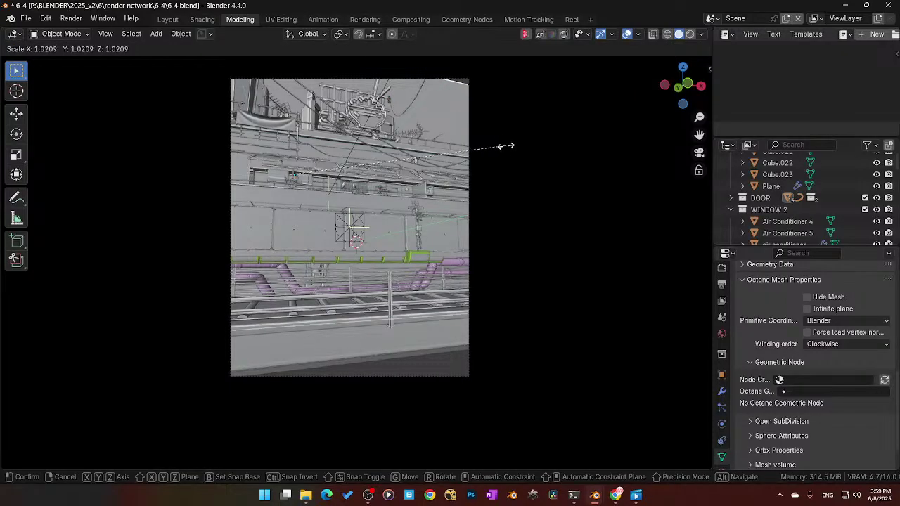
left_click(523, 144)
key("g")
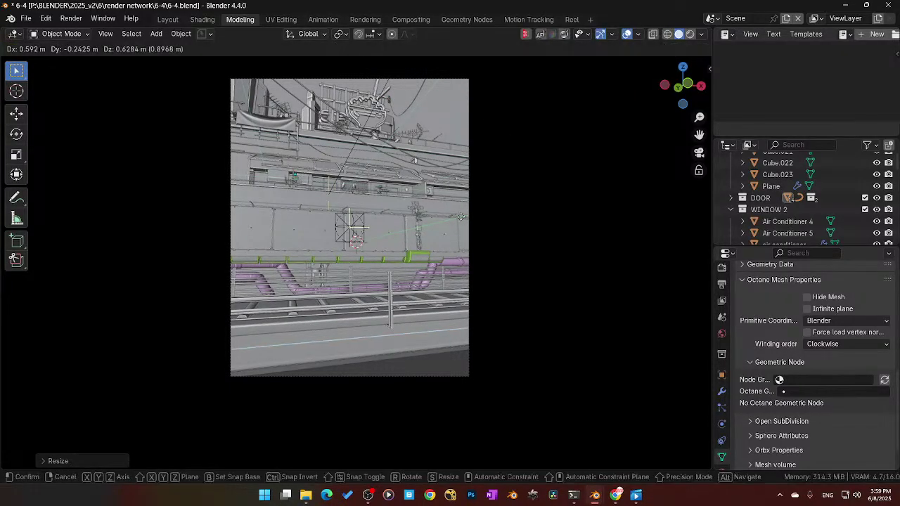
key("z")
left_click(470, 186)
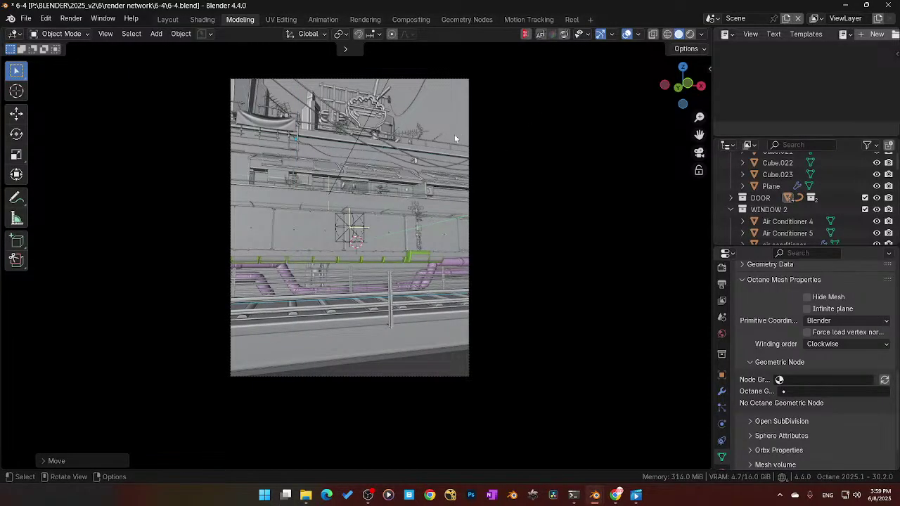
Step: Select the long cable that runs into the cube beyond the railway and enter Edit Mode
middle_click_drag(454, 134, 454, 192)
scroll(465, 173, "down", 5)
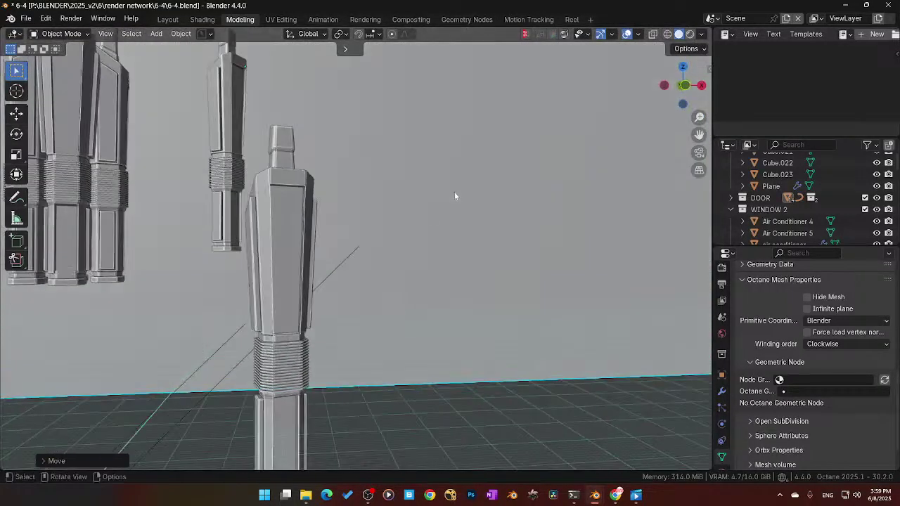
scroll(351, 242, "down", 5)
middle_click_drag(323, 228, 356, 201)
left_click(297, 209)
key("KP_Decimal")
scroll(317, 220, "up", 2)
scroll(356, 201, "up", 1)
middle_click_drag(230, 126, 236, 364, "shift")
middle_click_drag(303, 134, 272, 260, "shift")
middle_click_drag(301, 128, 358, 264)
left_click(250, 174)
left_click(391, 265)
key("ctrl+Tab")
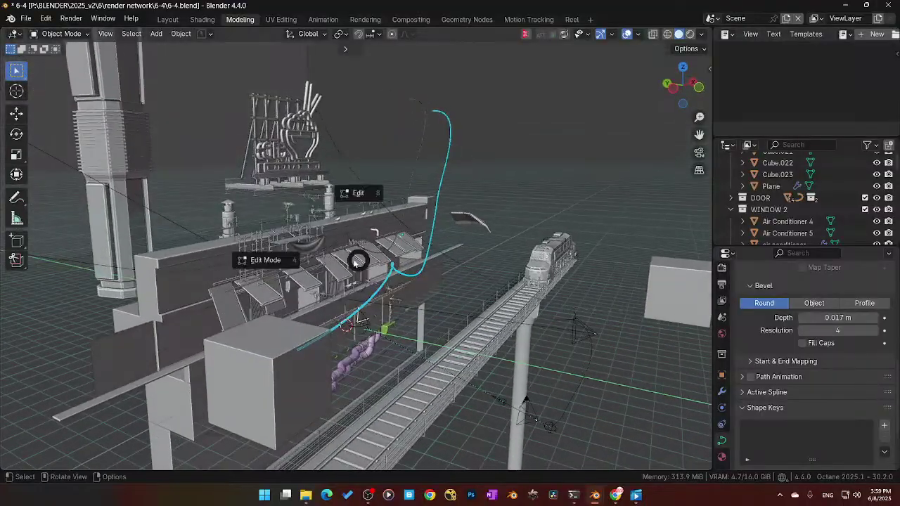
left_click(288, 263)
Step: Pull the selected control handle of the cable down toward the pipes to reshape its curve
middle_click_drag(401, 285, 305, 299)
middle_click_drag(391, 266, 395, 329)
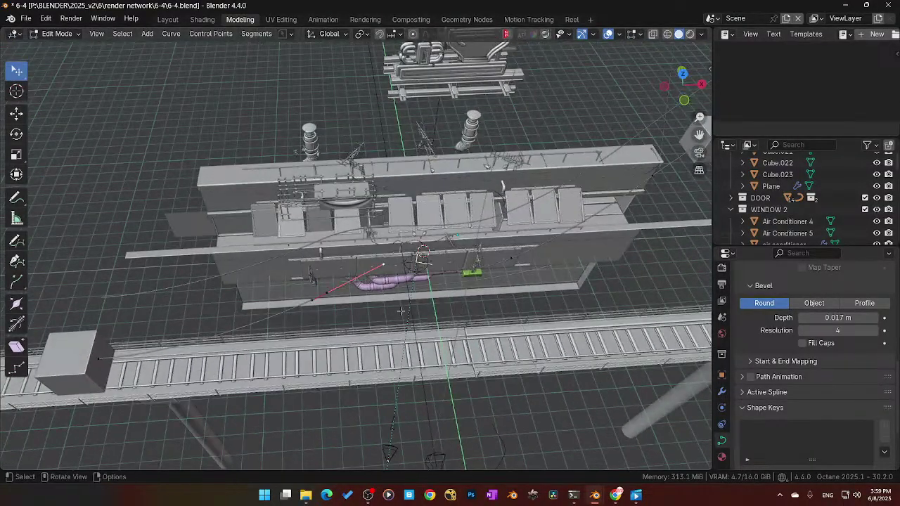
key("g")
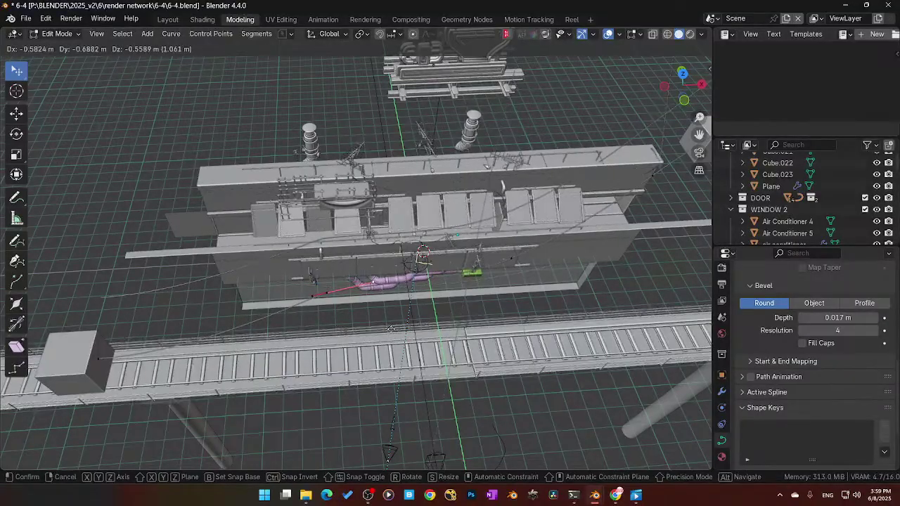
left_click(391, 329)
Step: Move the cable's cube-side end point up above the cube by about 3.3 m and return to Object Mode
middle_click_drag(391, 329, 306, 244)
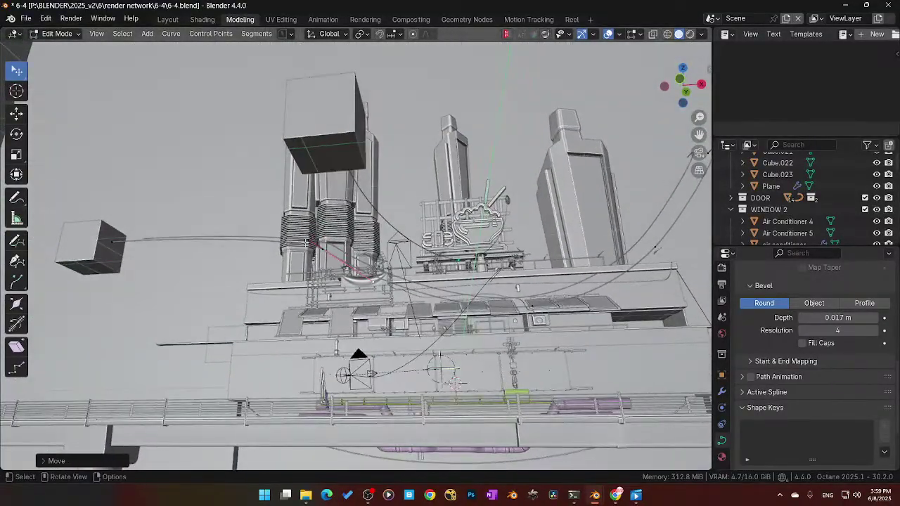
key("g")
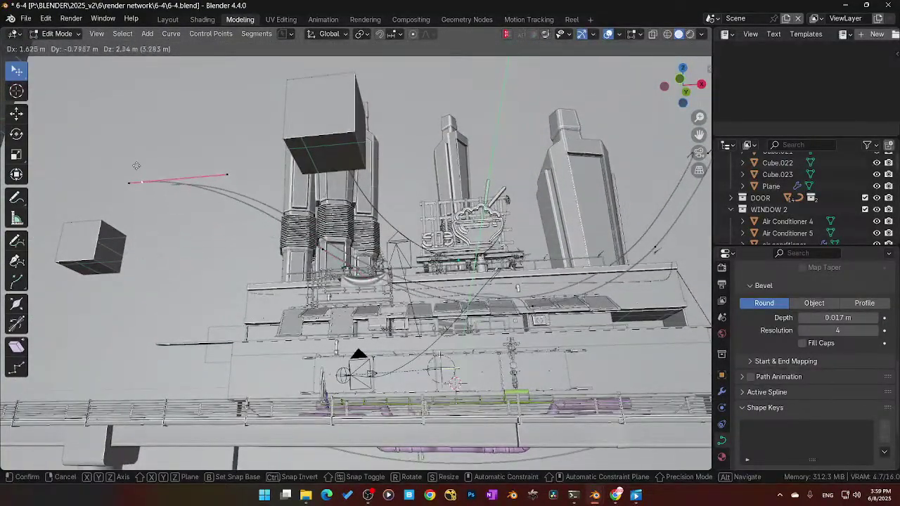
left_click(137, 162)
middle_click_drag(137, 162, 383, 270)
key("Tab")
middle_click_drag(245, 136, 338, 223)
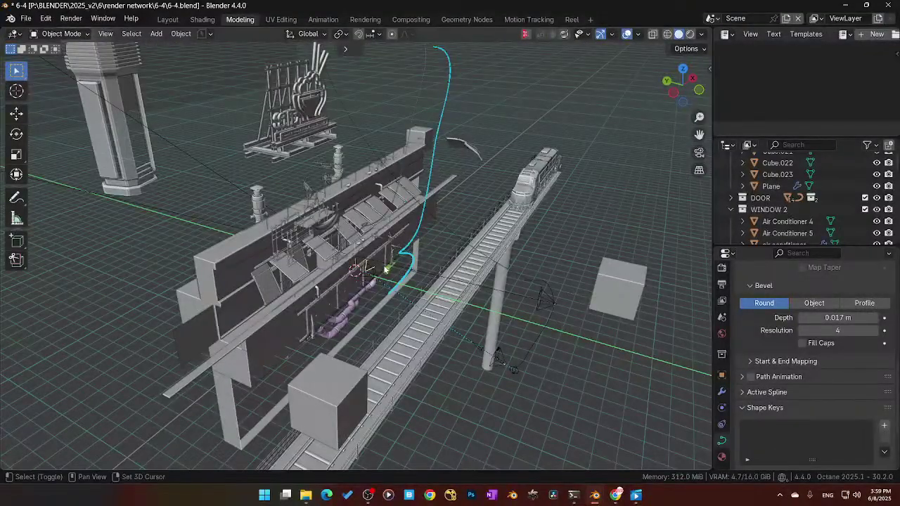
Step: Duplicate the long hanging cable, place the copy beside the original, and rotate it in the current view
key("g")
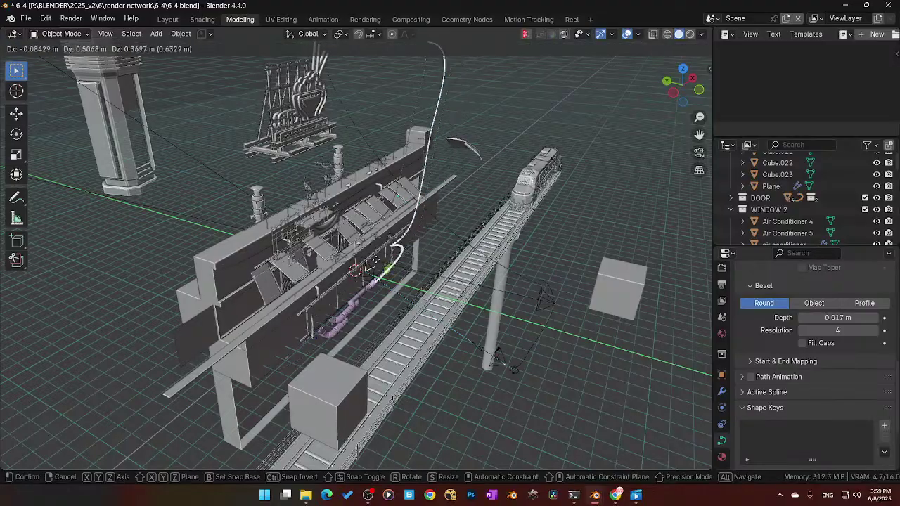
left_click(353, 261)
key("r")
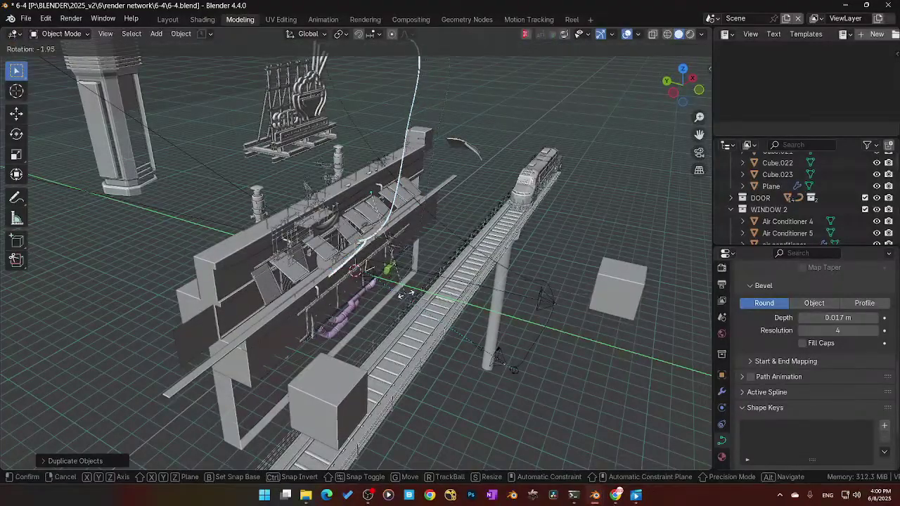
left_click(456, 281)
middle_click_drag(458, 281, 317, 222)
key("KP_0")
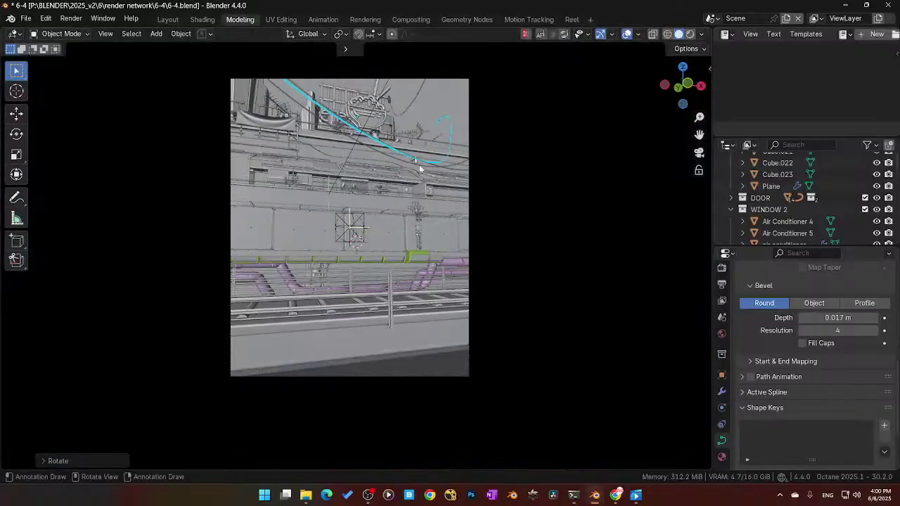
Step: In camera view, shift the copied cable up toward the frame's upper corner and rotate it about -17° around Z
key("g")
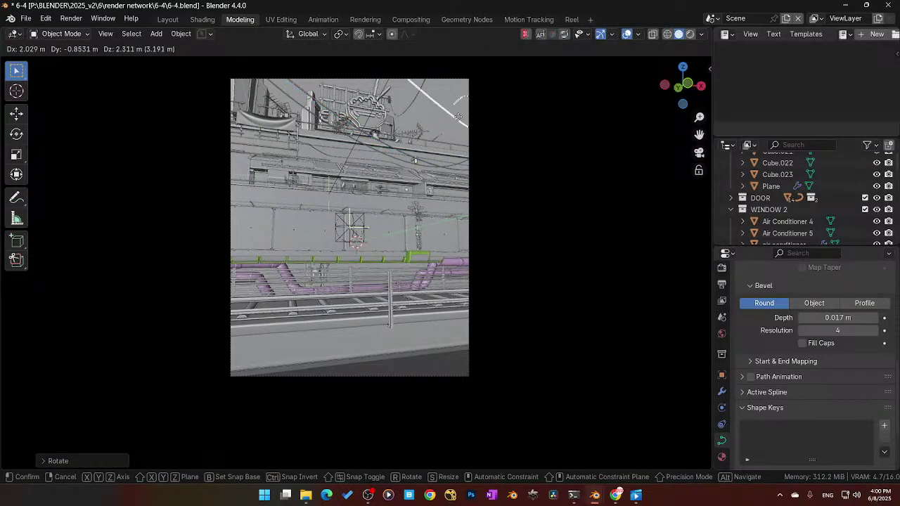
left_click(460, 110)
key("r")
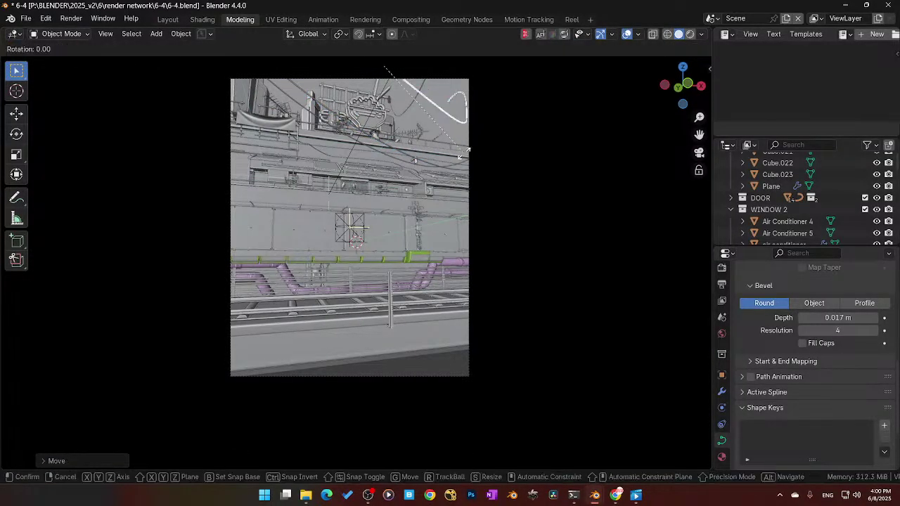
key("z")
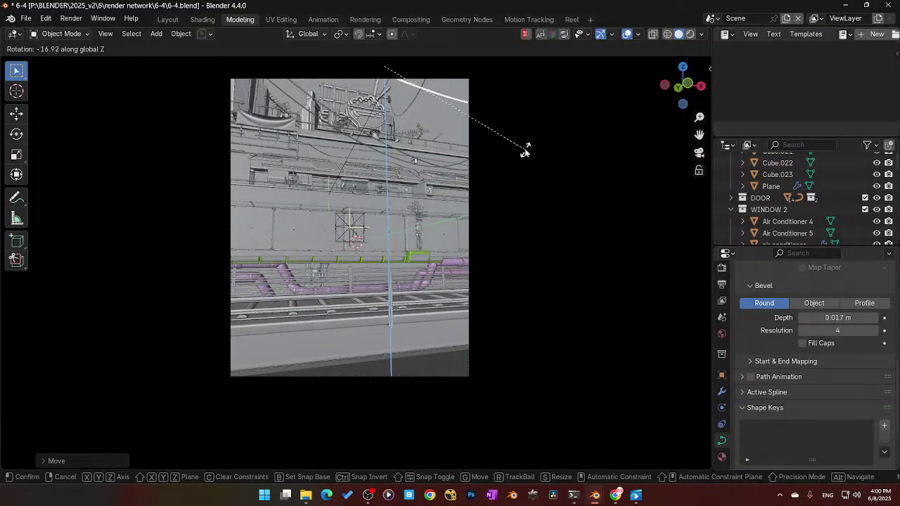
left_click(522, 149)
Step: Rotate the copied cable in camera view, lower it so it sags across the bowl sign, and save the file
key("r")
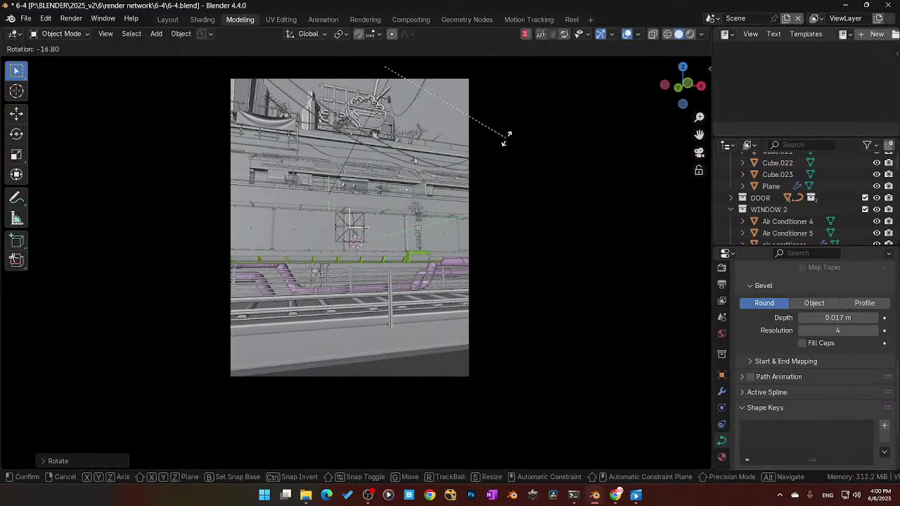
left_click(506, 140)
key("g")
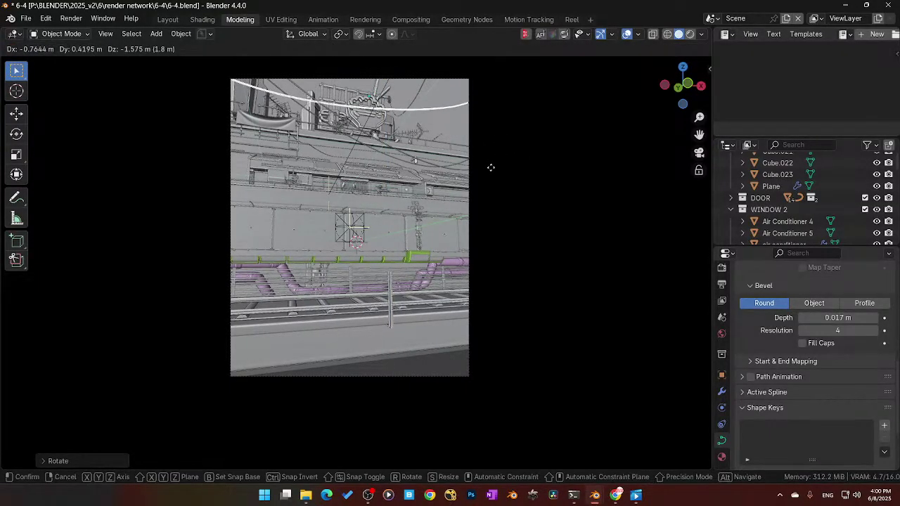
left_click(488, 169)
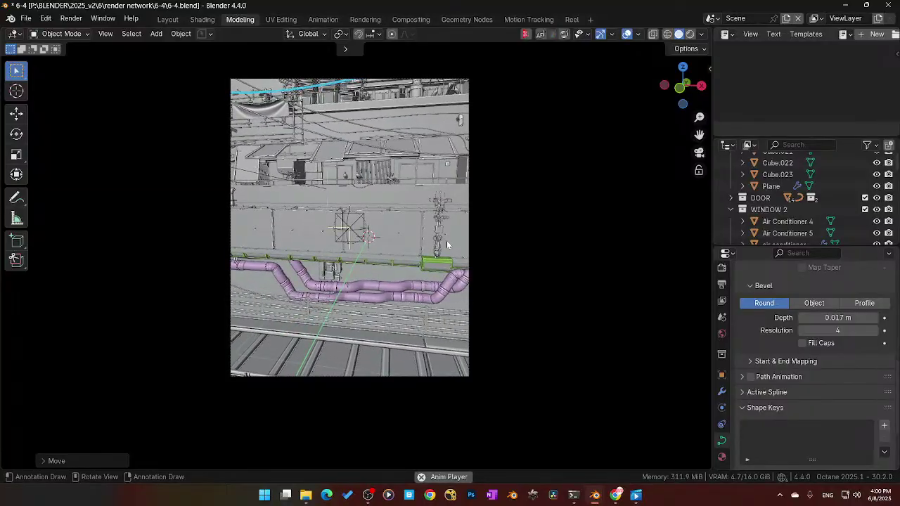
key("ctrl+s")
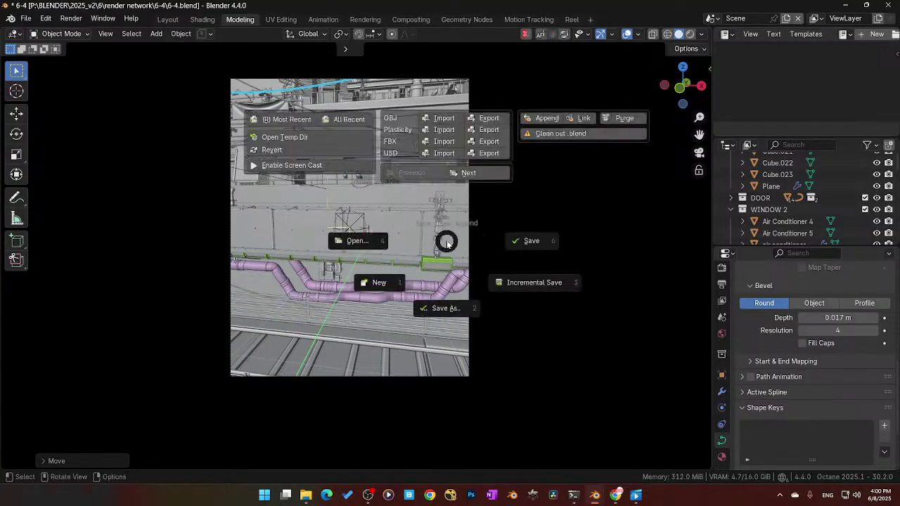
left_click(520, 246)
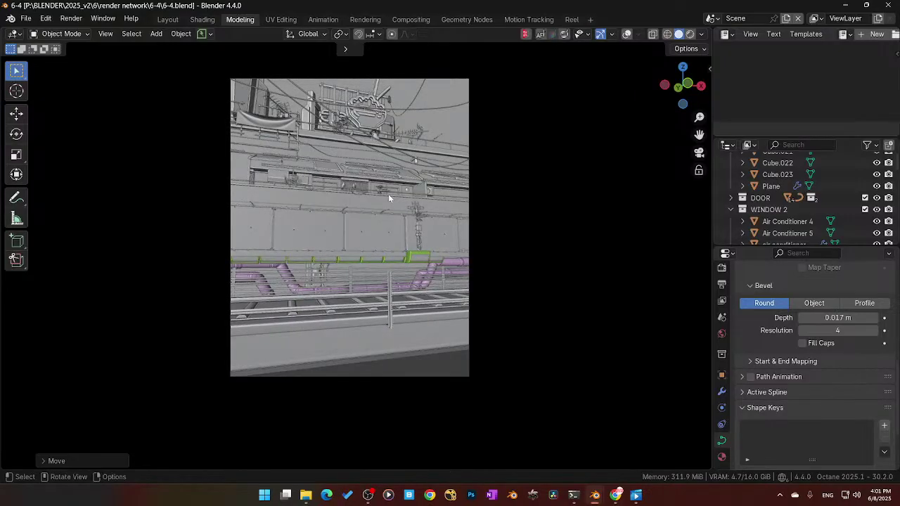
key("KP_0")
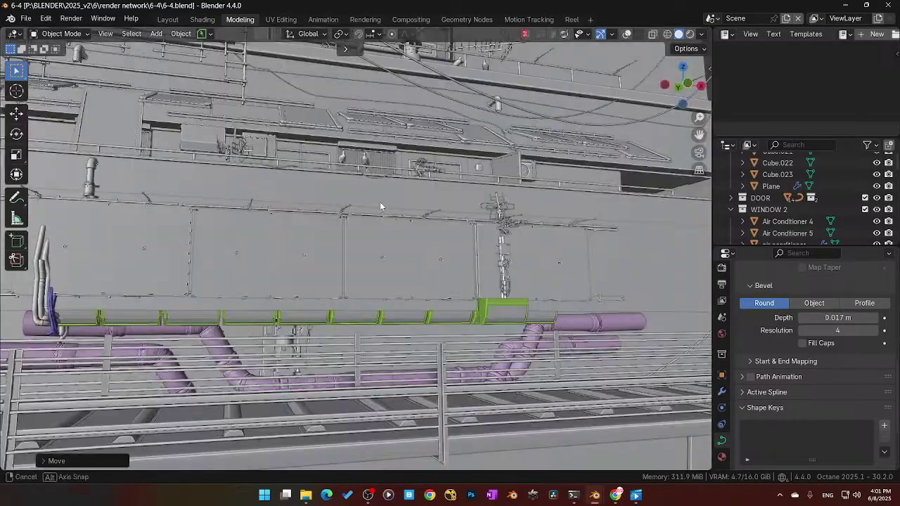
scroll(379, 206, "down", 2)
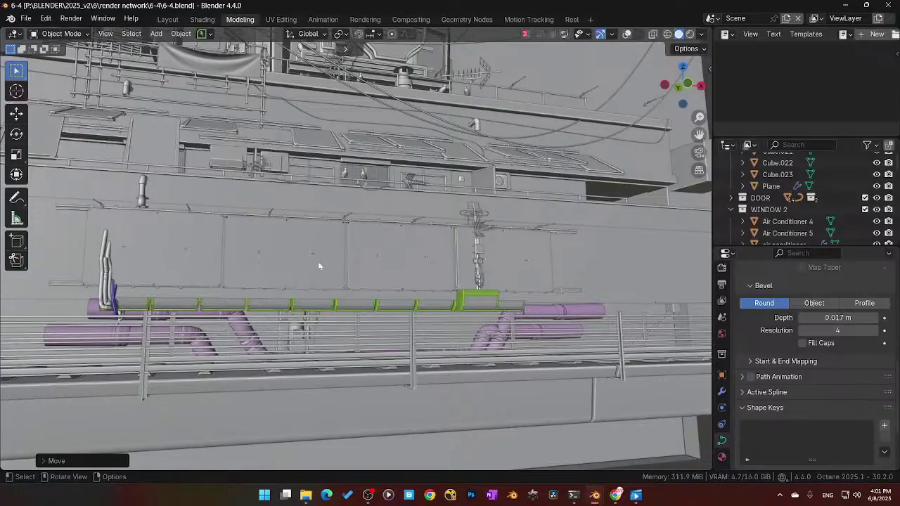
middle_click_drag(265, 246, 377, 213)
scroll(378, 214, "up", 2)
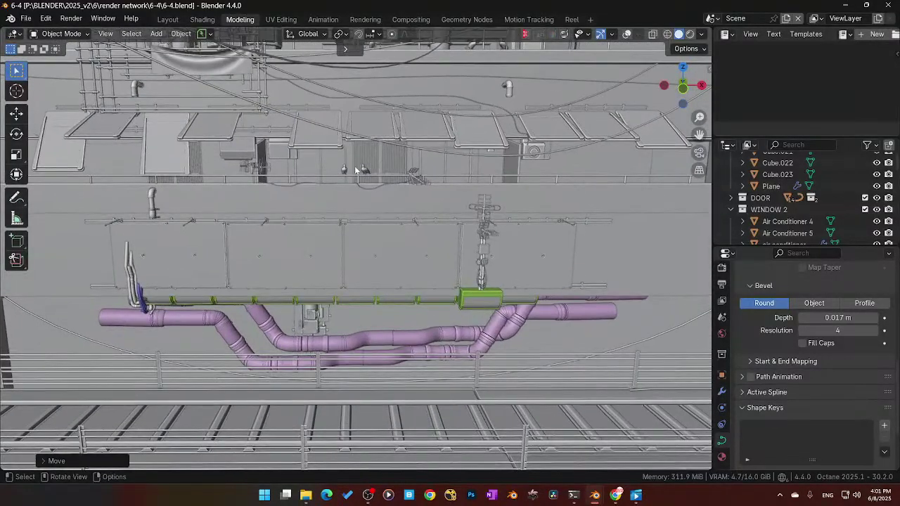
left_click(362, 169)
scroll(366, 229, "down", 3)
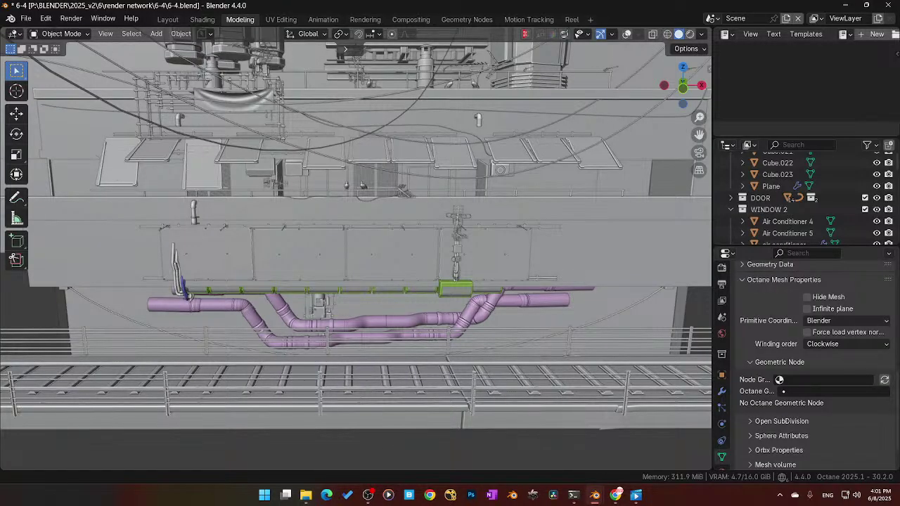
key("alt+Tab")
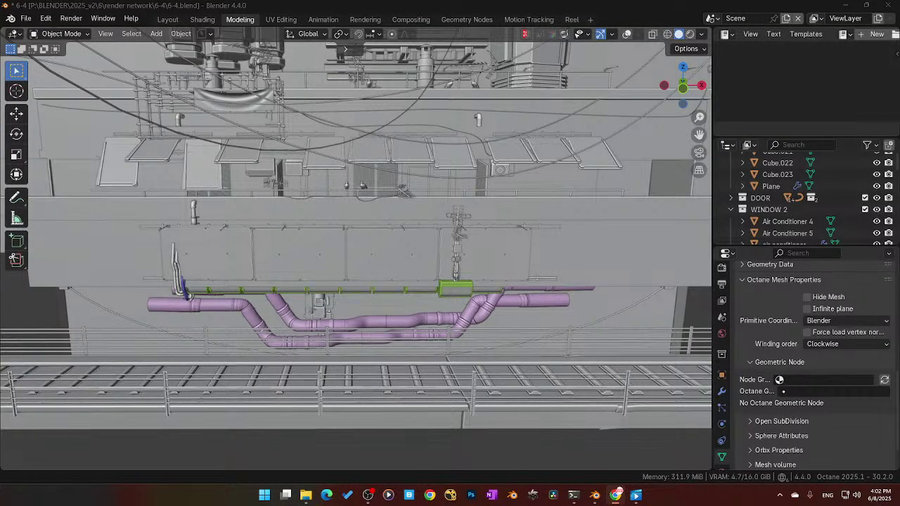
Step: Duplicate the sagging cable in front of the purple pipes and raise the copy slightly along Z
middle_click_drag(278, 330, 386, 365)
left_click(373, 337)
middle_click_drag(591, 88, 425, 365)
key("g")
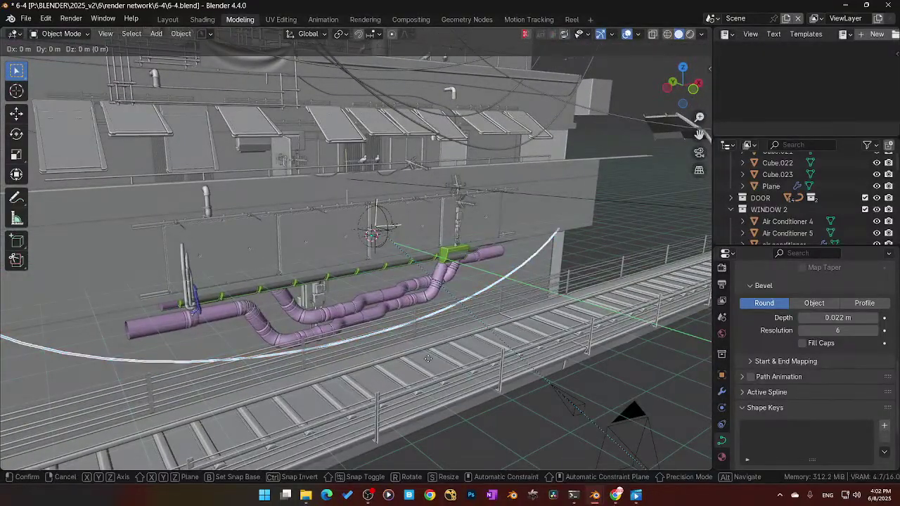
left_click(434, 366)
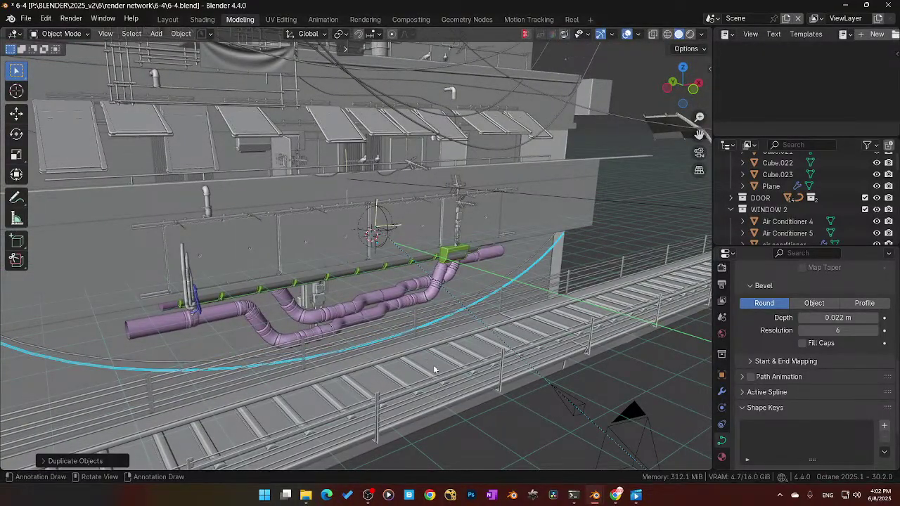
key("g")
key("z")
left_click(418, 355)
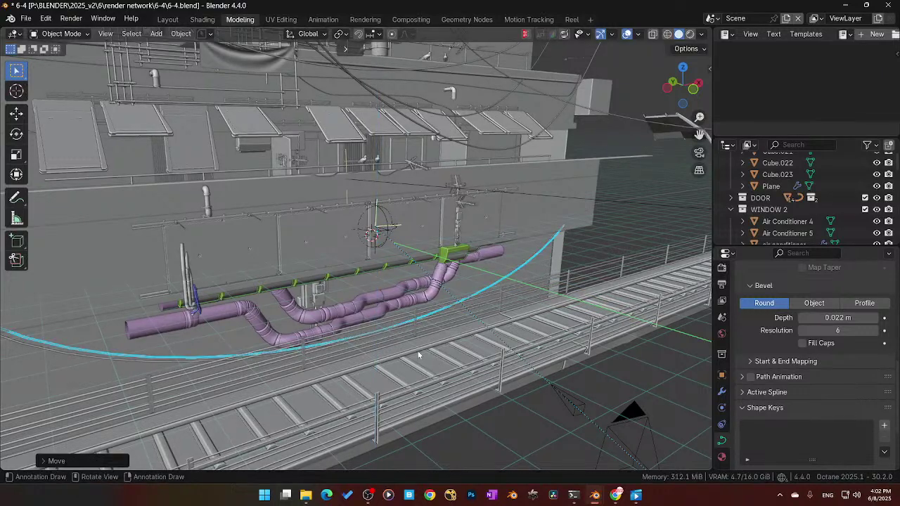
Step: Make a second copy of the pipe-side cable, offset it slightly along Y, and adjust its height along Z
key("g")
key("y")
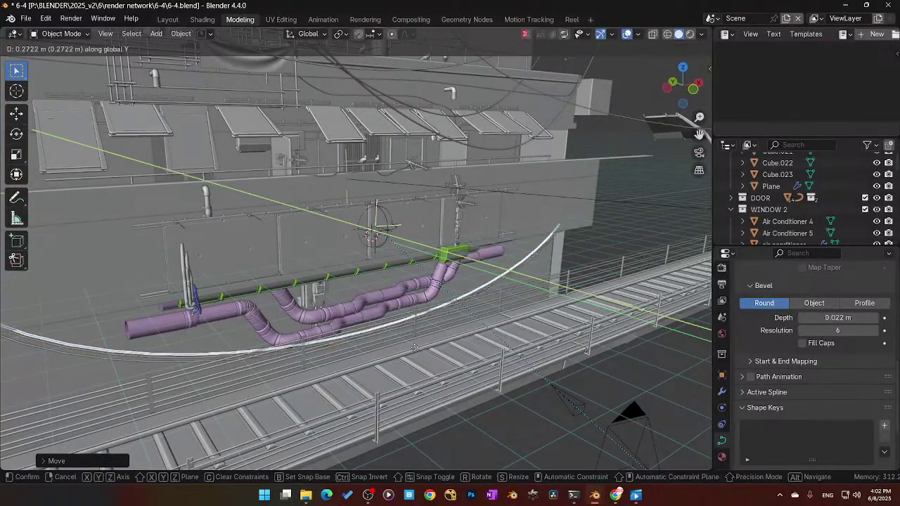
right_click(412, 346)
key("ctrl+z")
key("g")
key("z")
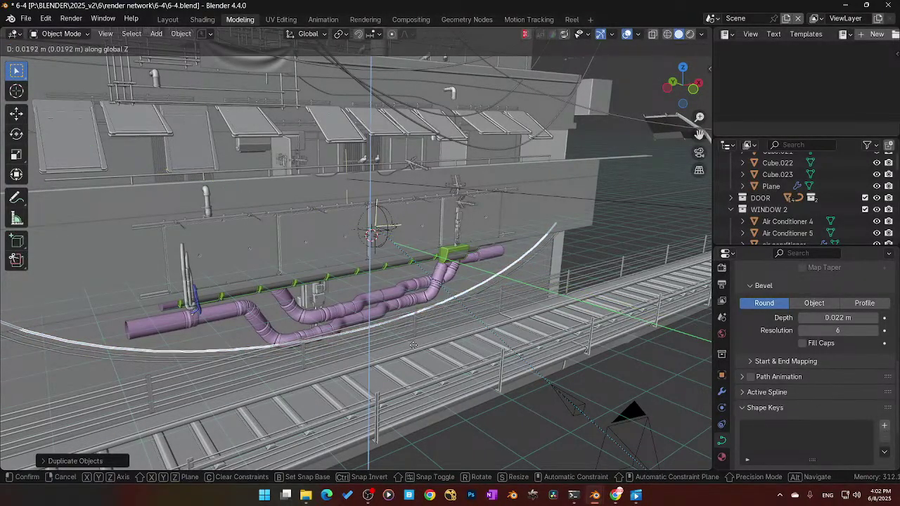
left_click(412, 347)
Step: Move the long cable above the awnings about -0.4 m along Y and save the file
middle_click_drag(413, 350, 532, 241)
left_click(532, 240)
left_click(527, 239)
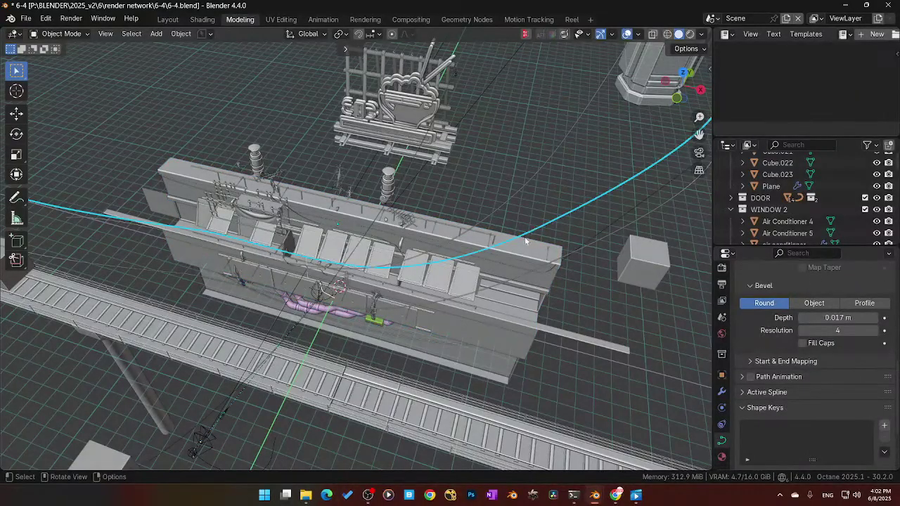
key("g")
key("y")
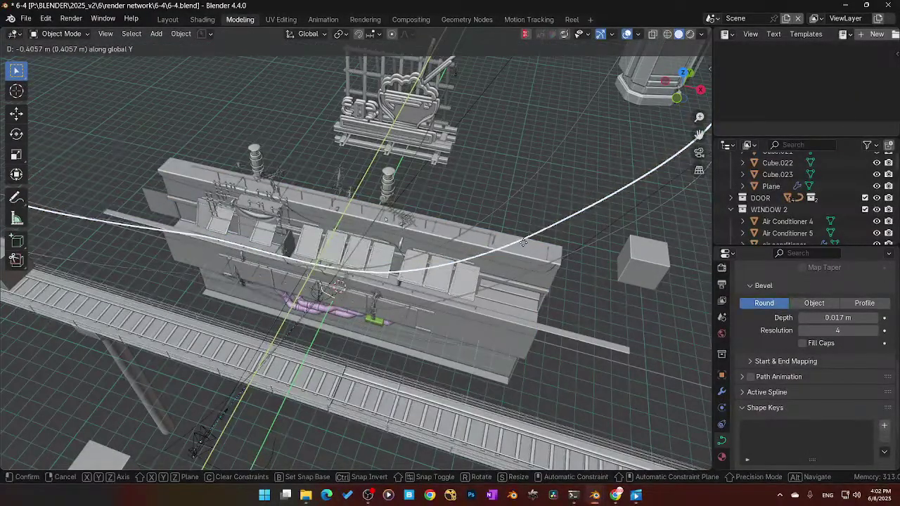
left_click(524, 241)
middle_click_drag(523, 241, 384, 233)
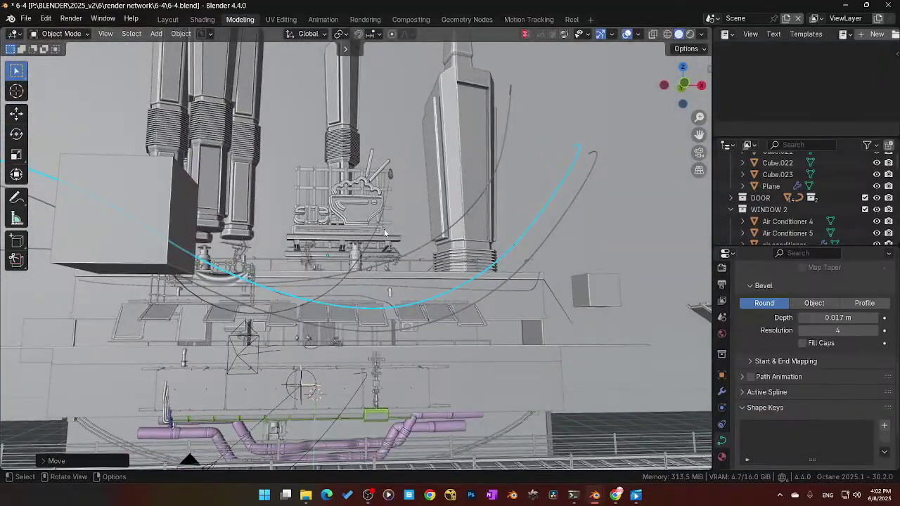
key("ctrl+s")
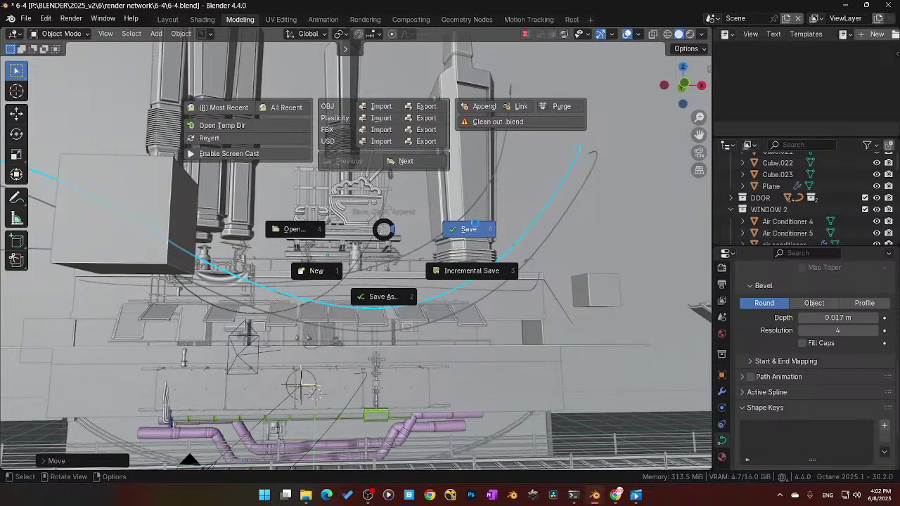
left_click(475, 225)
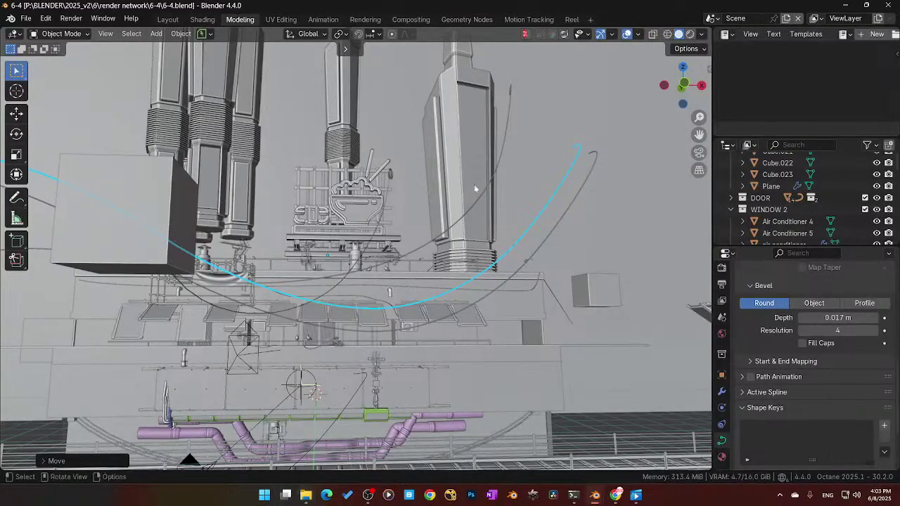
Step: Make a linked duplicate of the elevated railway and move it along Y behind the building facade
scroll(451, 191, "down", 8)
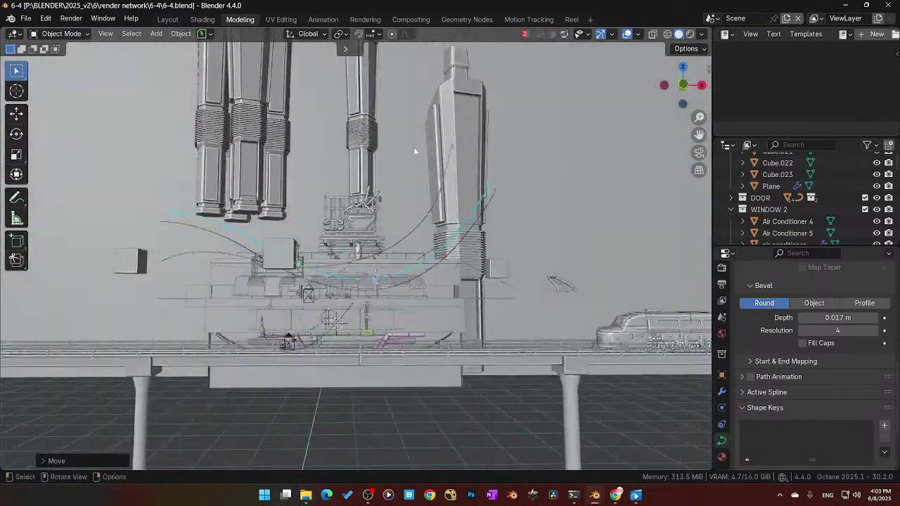
middle_click_drag(414, 151, 337, 240)
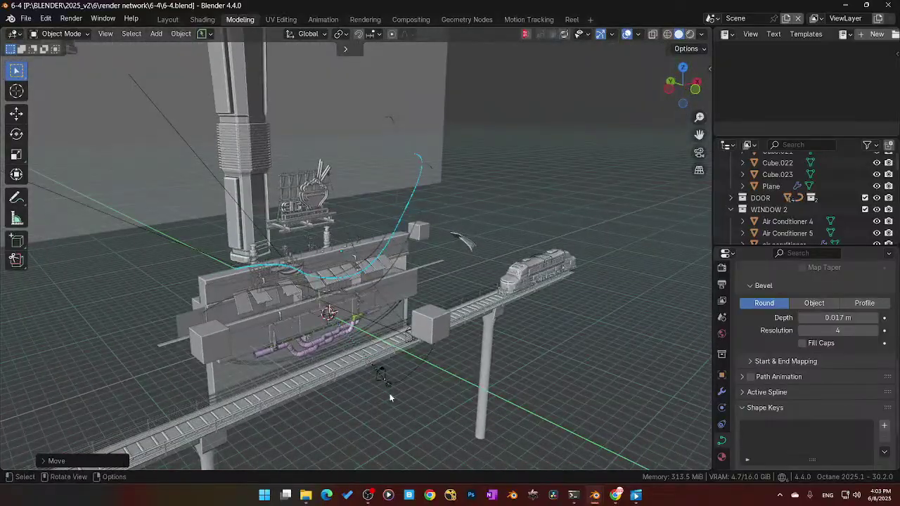
middle_click_drag(391, 398, 369, 406)
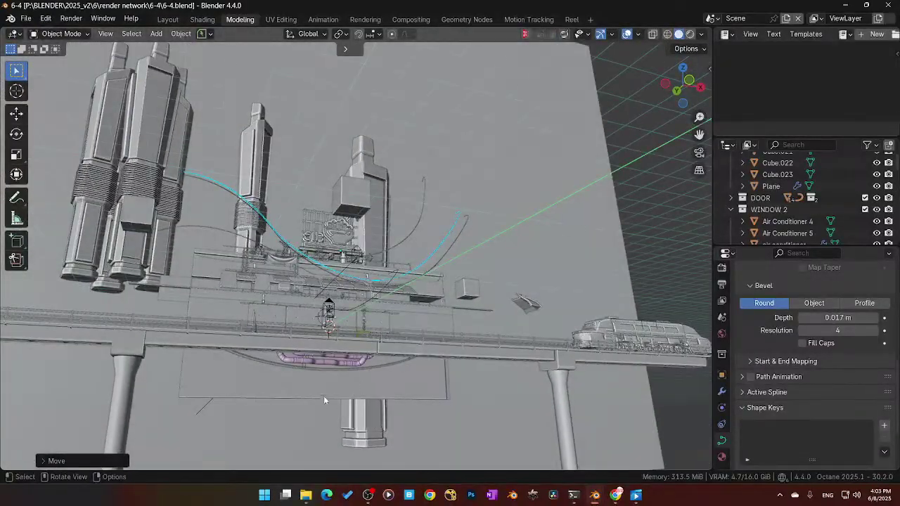
middle_click_drag(346, 373, 338, 345)
left_click(235, 351)
key("g")
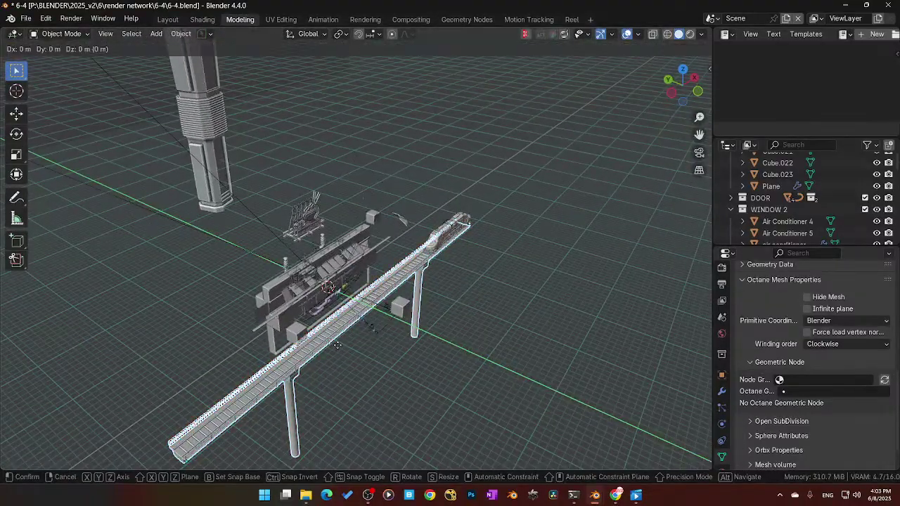
key("y")
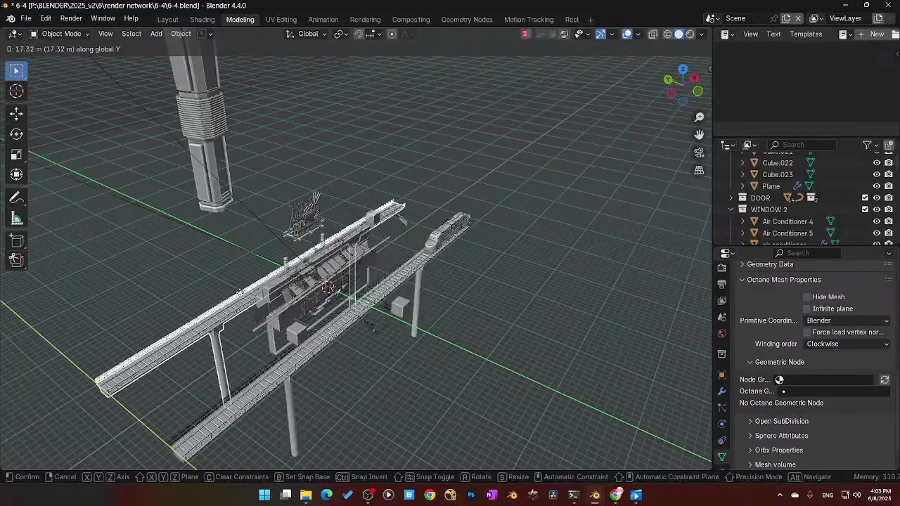
left_click(259, 265)
middle_click_drag(259, 261, 237, 237)
Step: Raise the duplicated railway along Z until it crosses the bowl sign in camera view, and check its placement
key("KP_0")
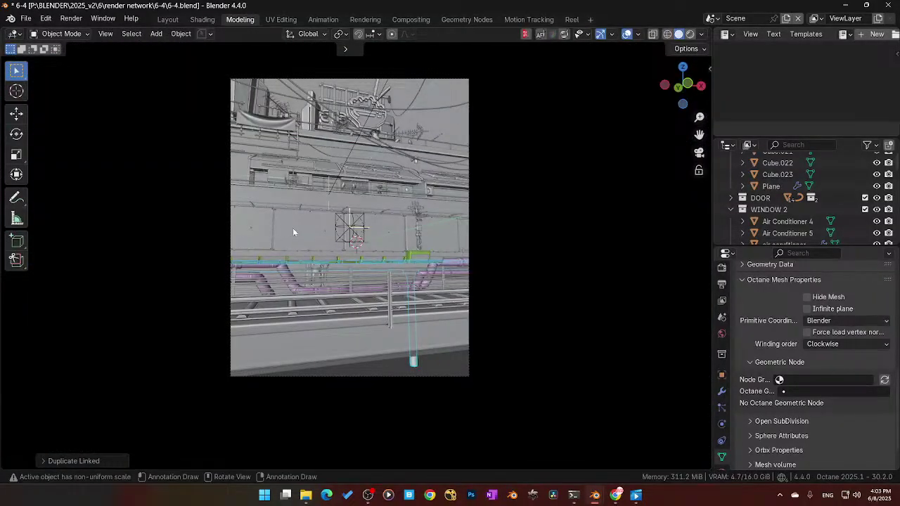
key("g")
key("z")
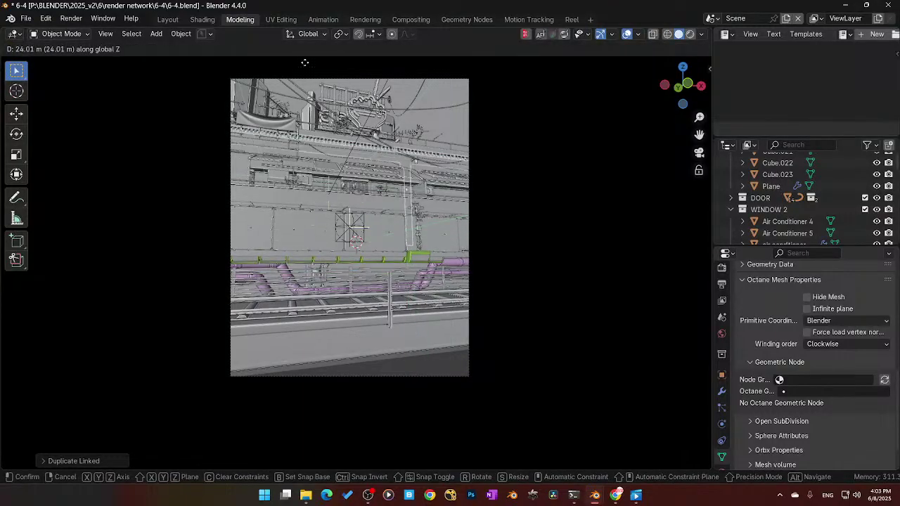
left_click(313, 467)
middle_click_drag(366, 281, 443, 394)
scroll(443, 394, "down", 6)
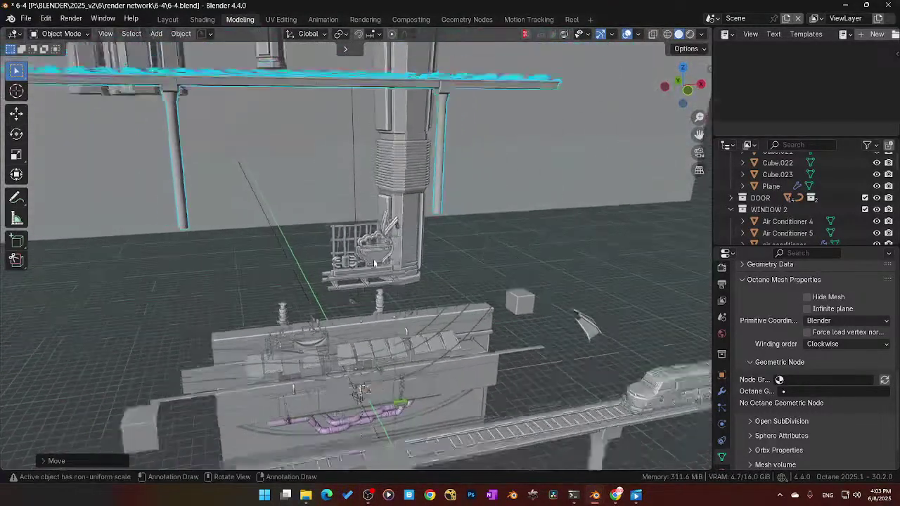
scroll(373, 263, "down", 3)
mouse_move(374, 263)
middle_mouse_down()
mouse_move(481, 252)
mouse_move(367, 267)
middle_mouse_up()
key("KP_0")
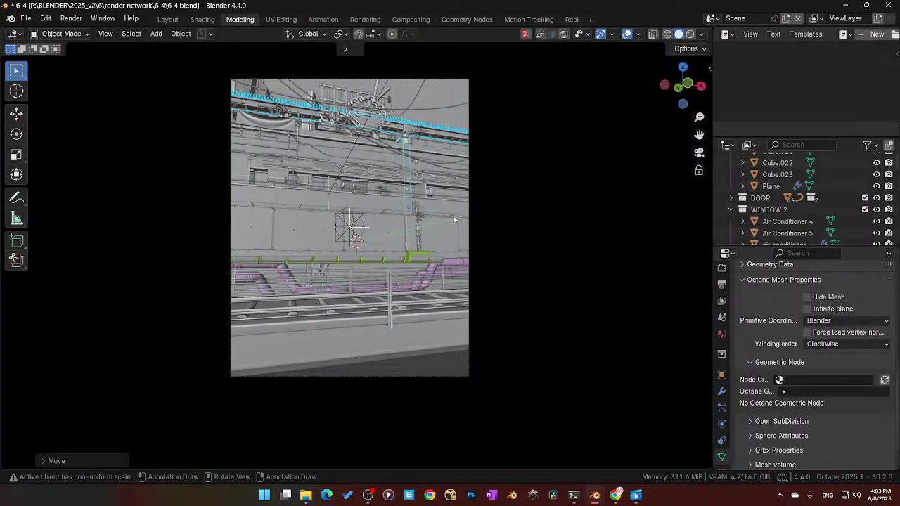
Step: Rotate the duplicated railway slightly around Z in camera view and shift it a little along Y behind the facade
key("space")
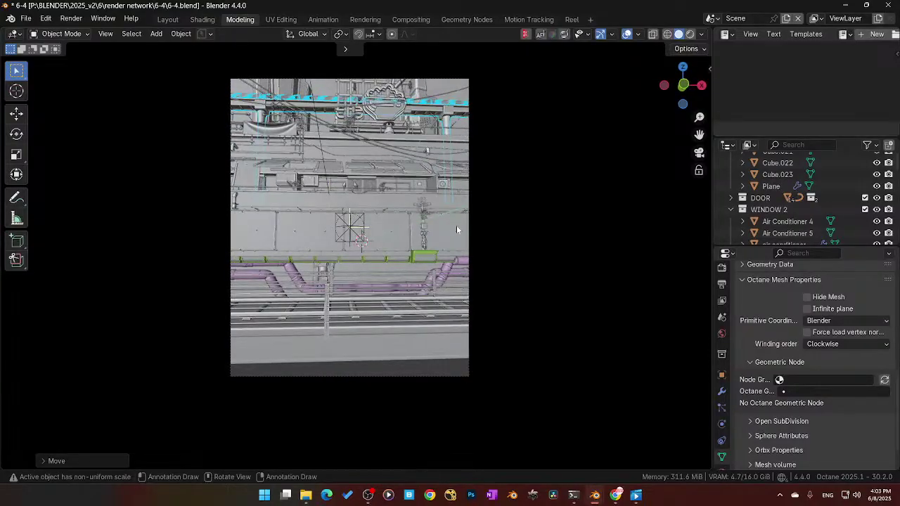
key("r")
key("z")
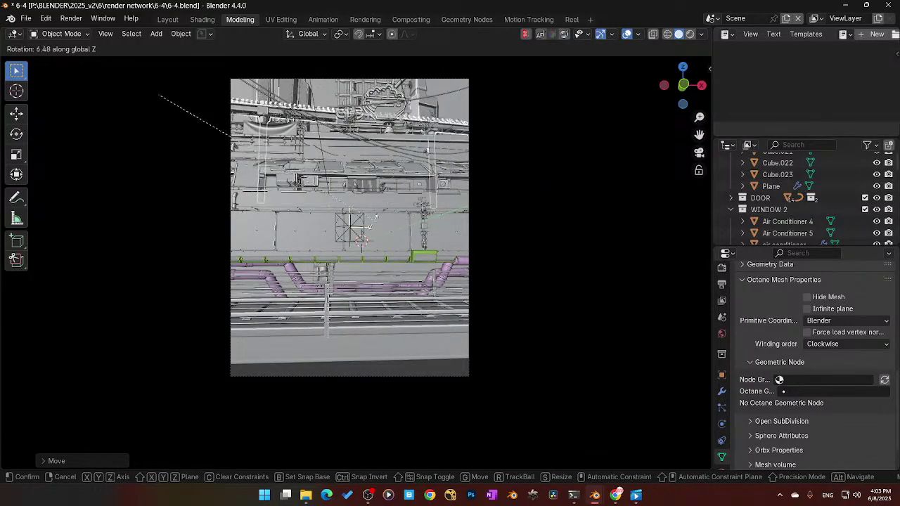
left_click(160, 95)
key("g")
key("y")
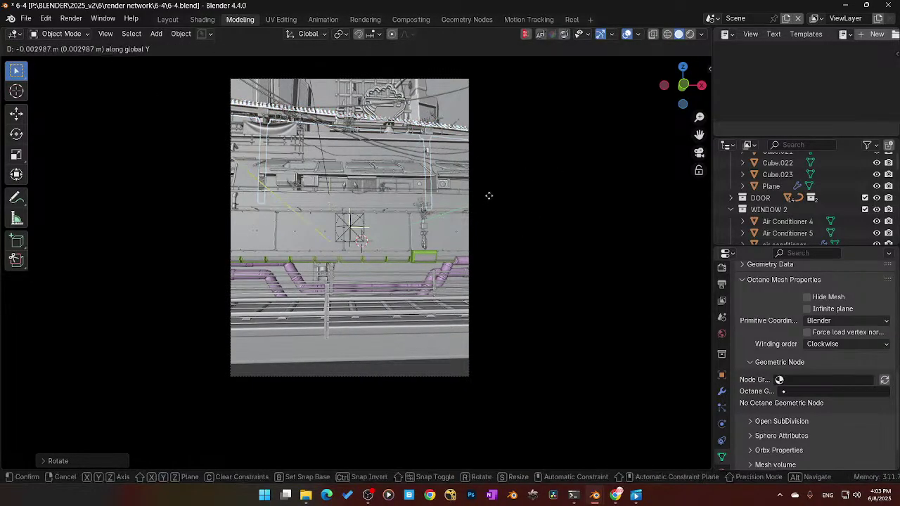
left_click(451, 195)
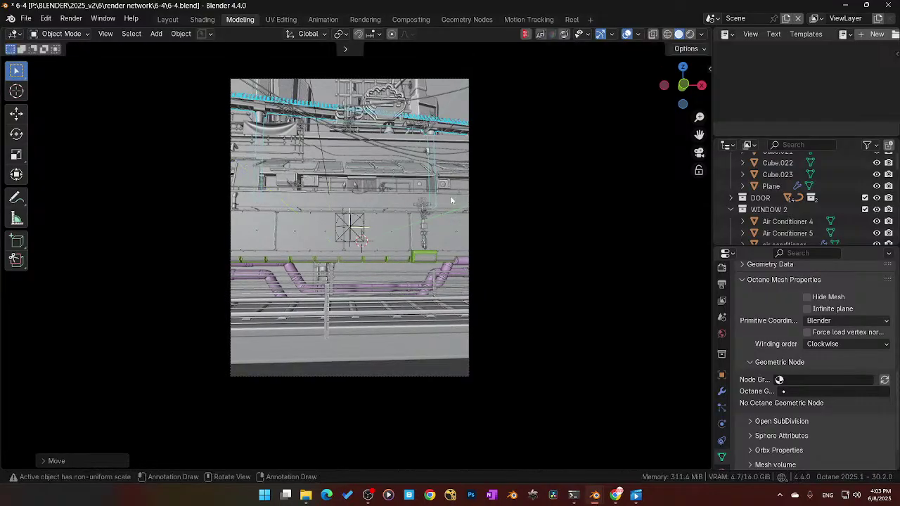
Step: Rotate the duplicated railway further around Z to a steeper diagonal behind the facade, and return to camera view
middle_click_drag(450, 196, 426, 274)
scroll(451, 227, "down", 4)
scroll(414, 237, "down", 3)
key("g")
key("r")
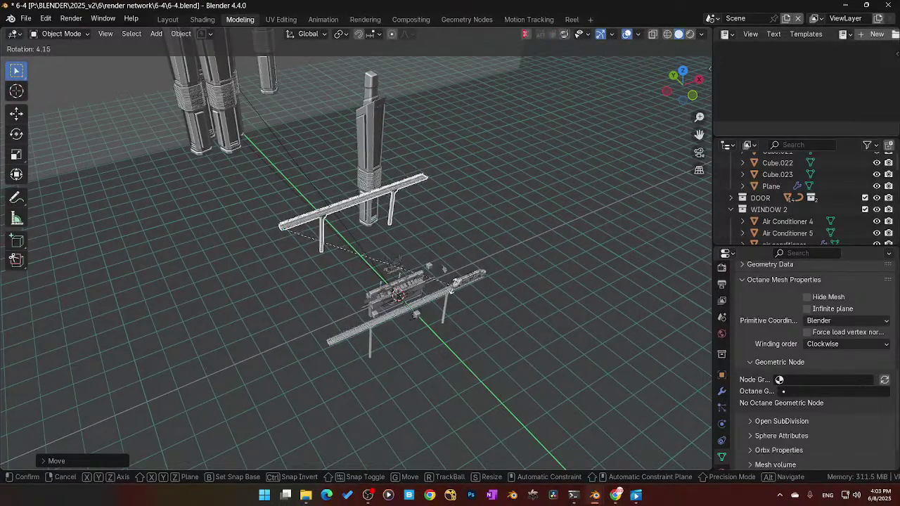
key("z")
left_click(490, 234)
middle_click_drag(493, 225, 427, 213)
key("KP_0")
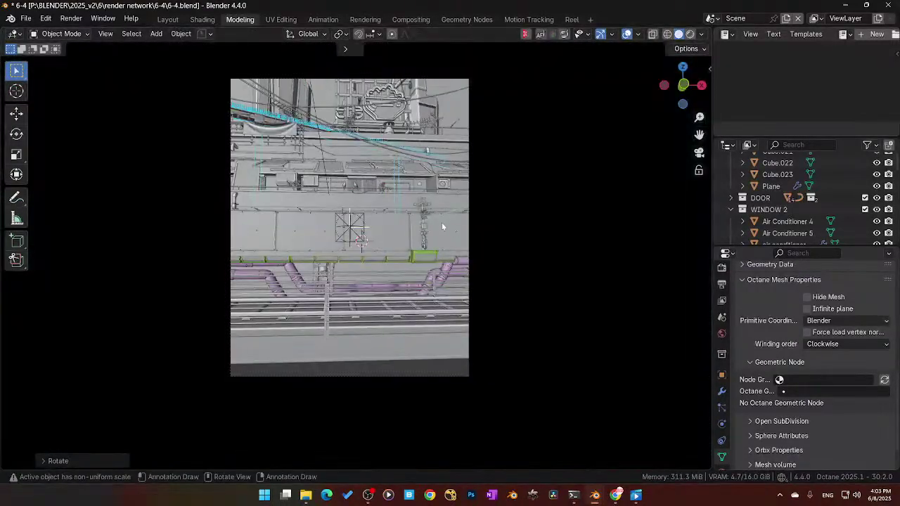
Step: Move the duplicated railway along negative Y toward the facade, and shift it along negative X at a different animation frame
key("g")
key("y")
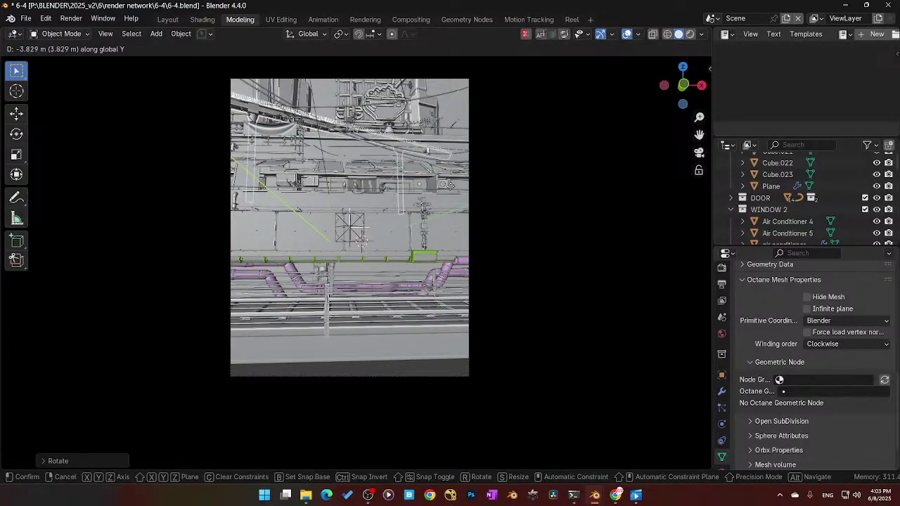
left_click(447, 157)
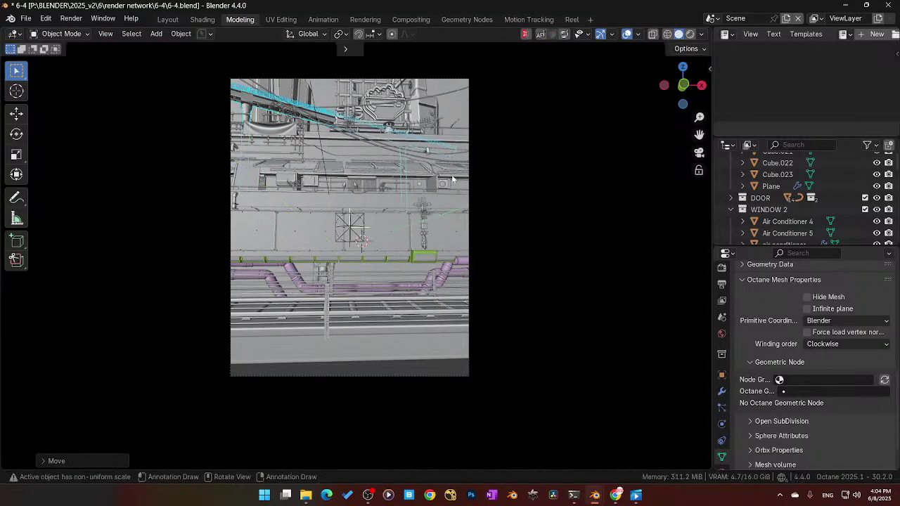
key("space")
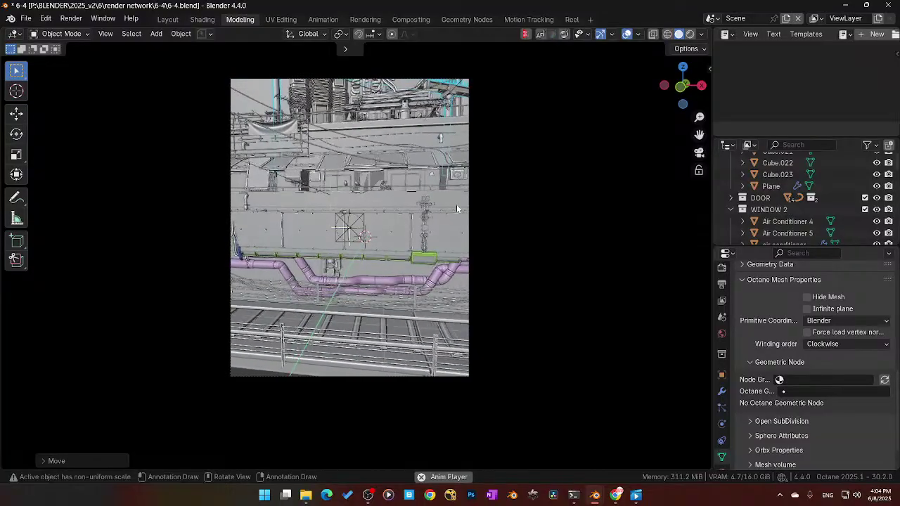
key("g")
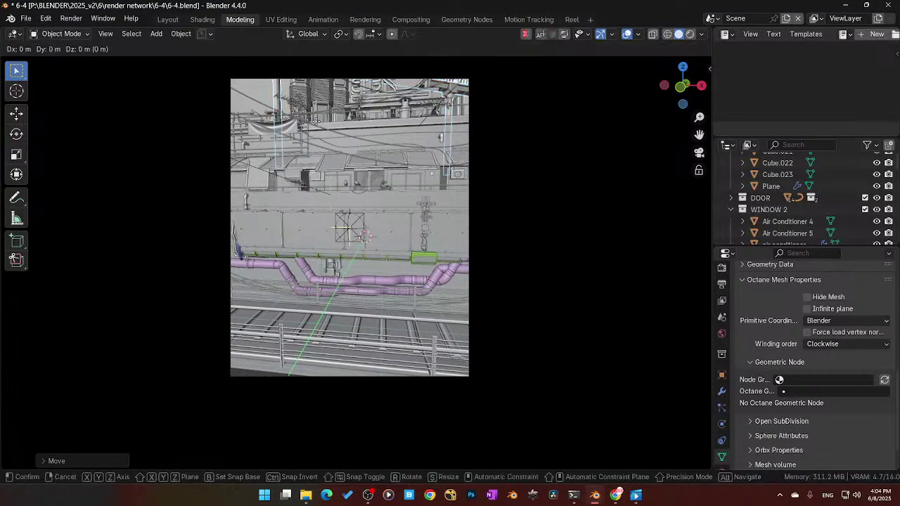
key("x")
left_click(292, 123)
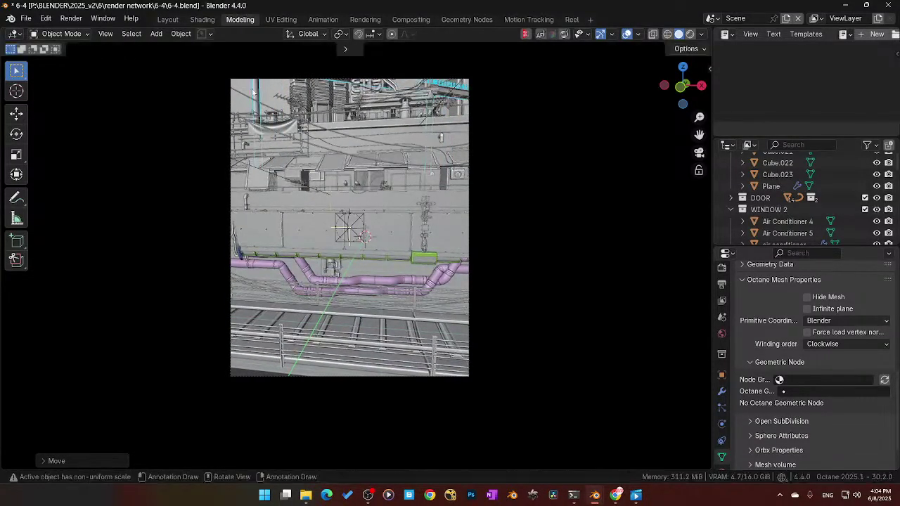
Step: Play the camera animation to another frame and move the duplicated railway about 5.9 m along X
key("space")
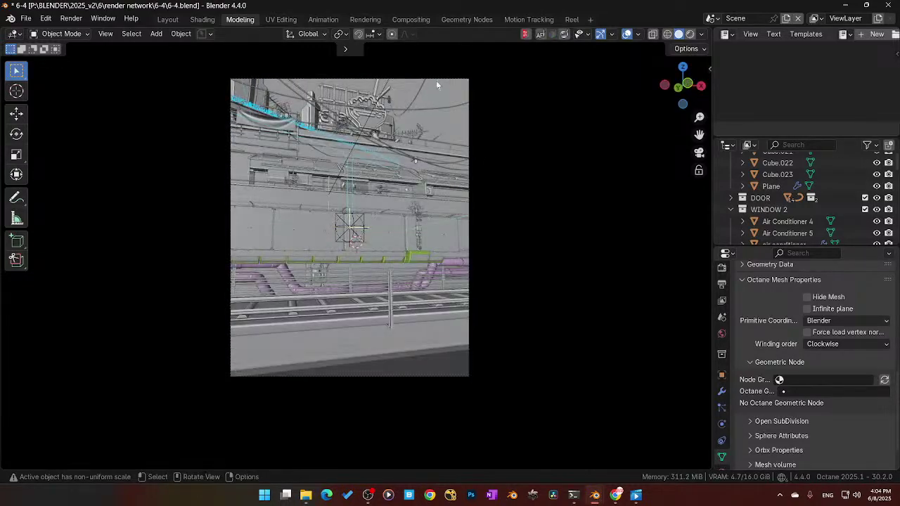
key("space")
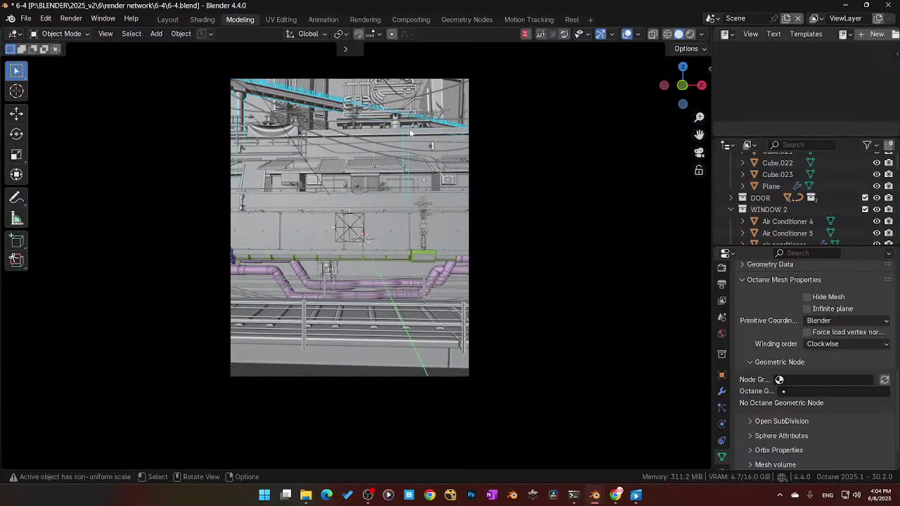
key("g")
key("x")
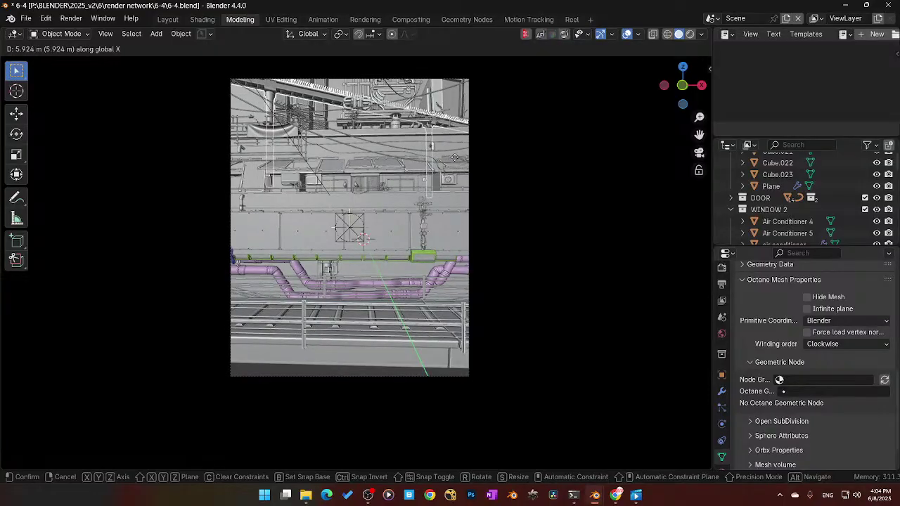
left_click(455, 157)
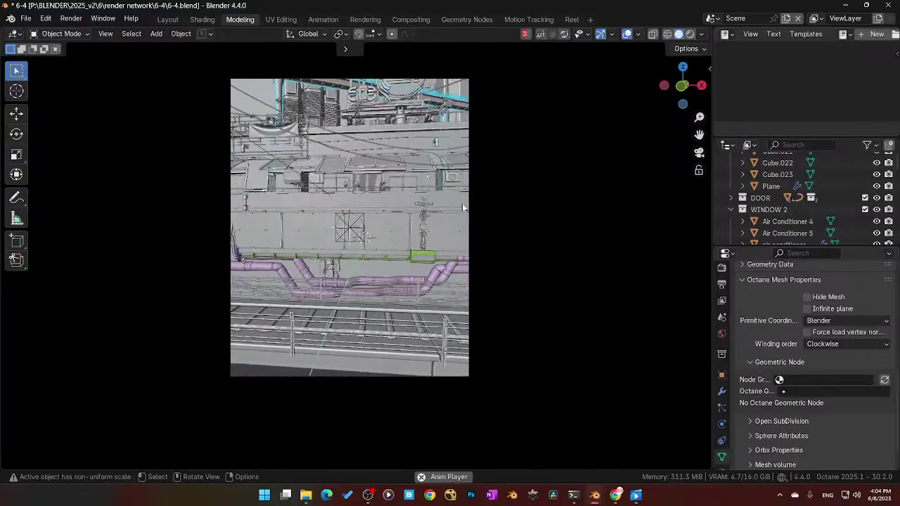
Step: Shift the duplicated railway back along negative X at a different frame, and play the camera animation to check its placement
key("space")
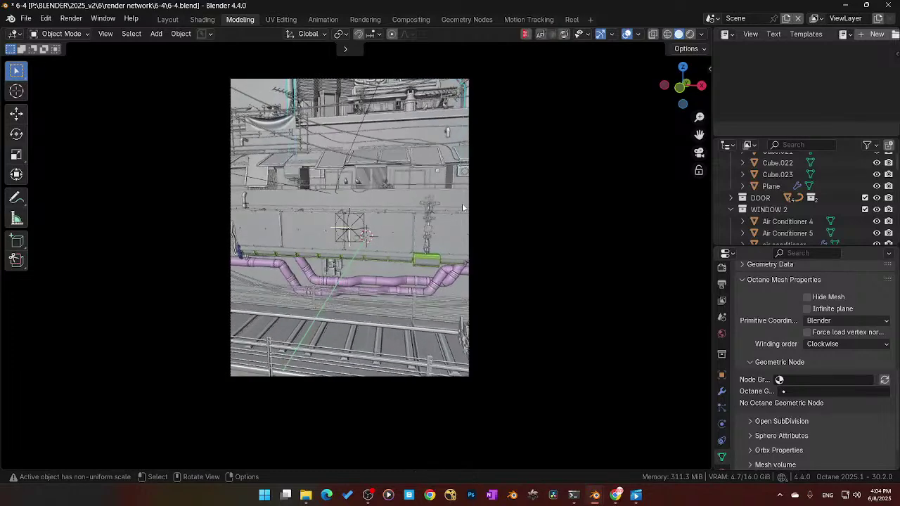
key("g")
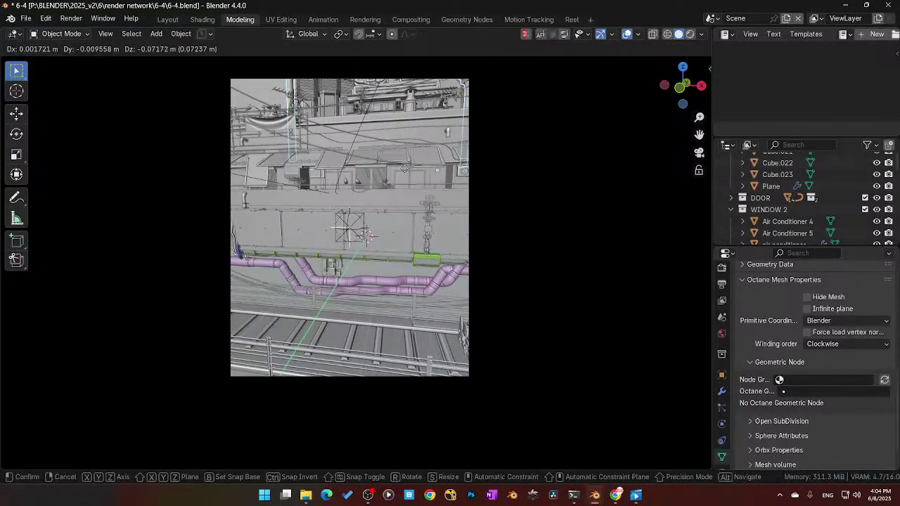
key("x")
left_click(380, 194)
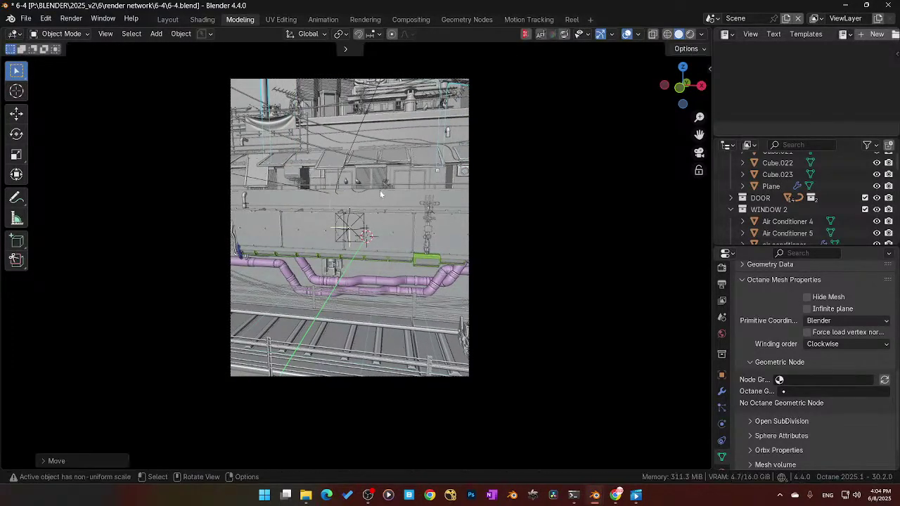
key("space")
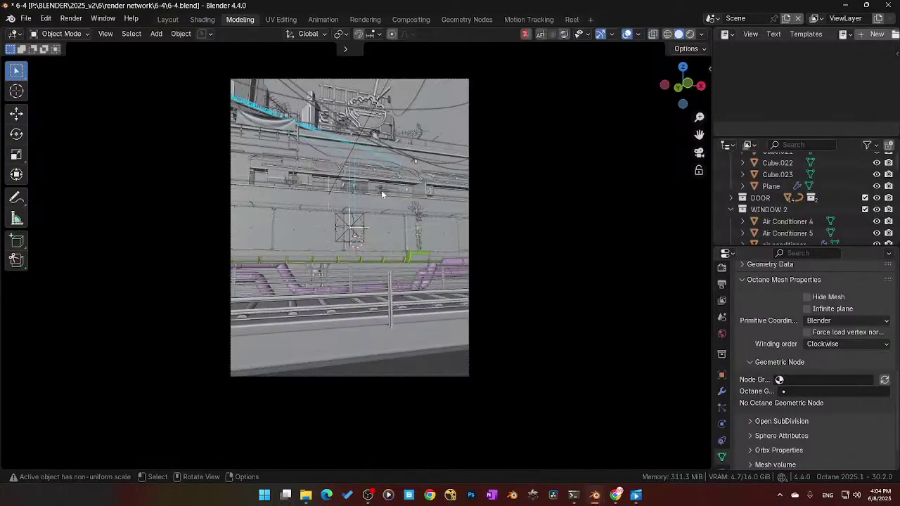
key("space")
key("space")
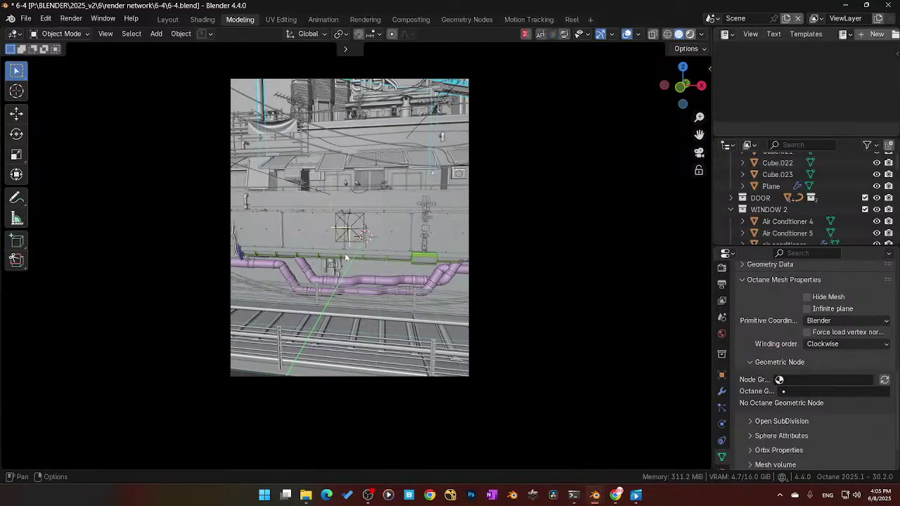
Step: Preview the facade in rendered shading with the overlays hidden, from the camera and from a closer orbited view
key("Escape")
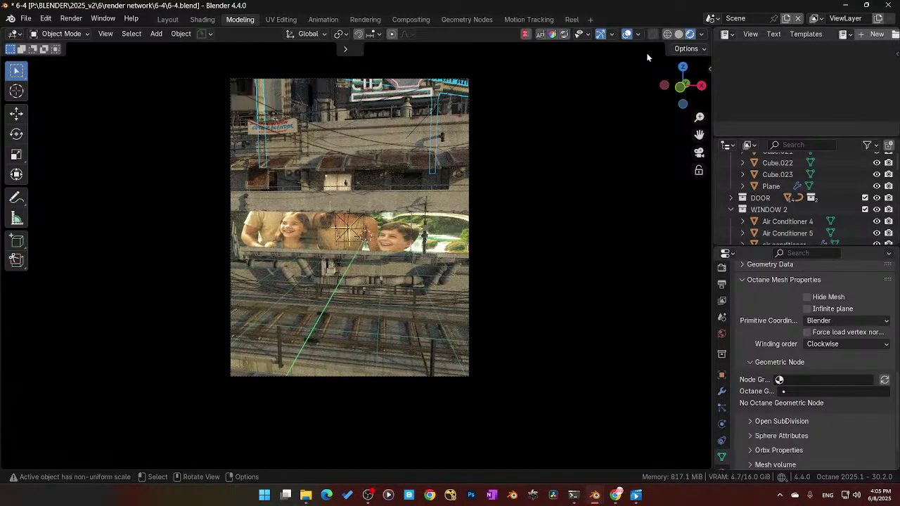
left_click(627, 33)
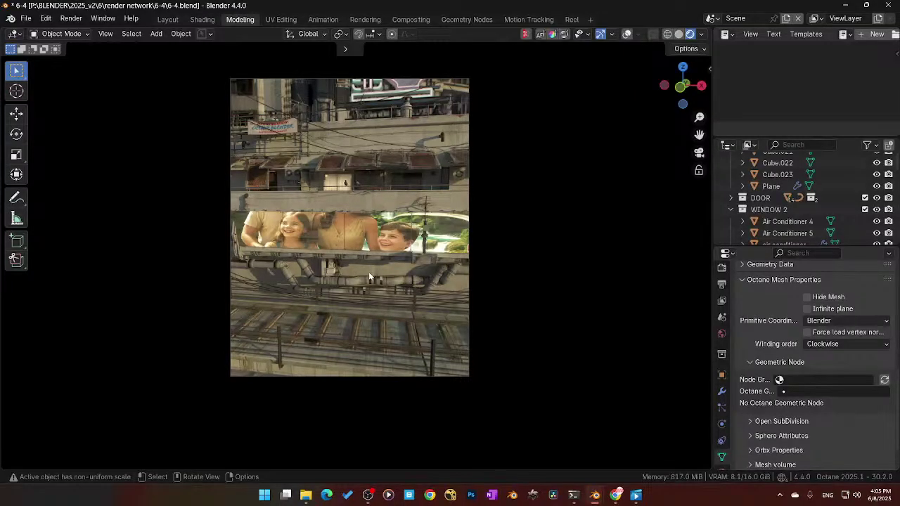
middle_click_drag(370, 271, 557, 162)
scroll(348, 285, "up", 3)
Step: Turn the viewport overlays back on and hide the floor grid
key("shift+alt+z")
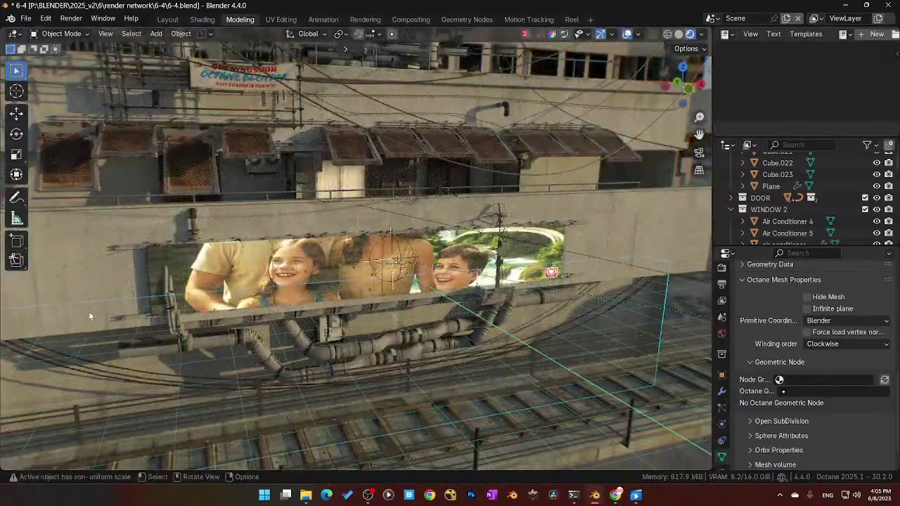
left_click(632, 249)
left_click(634, 259)
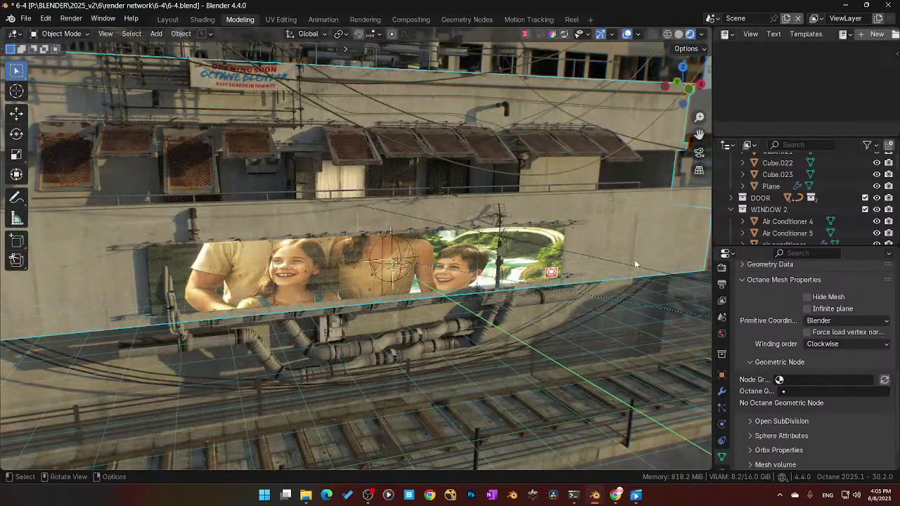
middle_click_drag(633, 260, 627, 251)
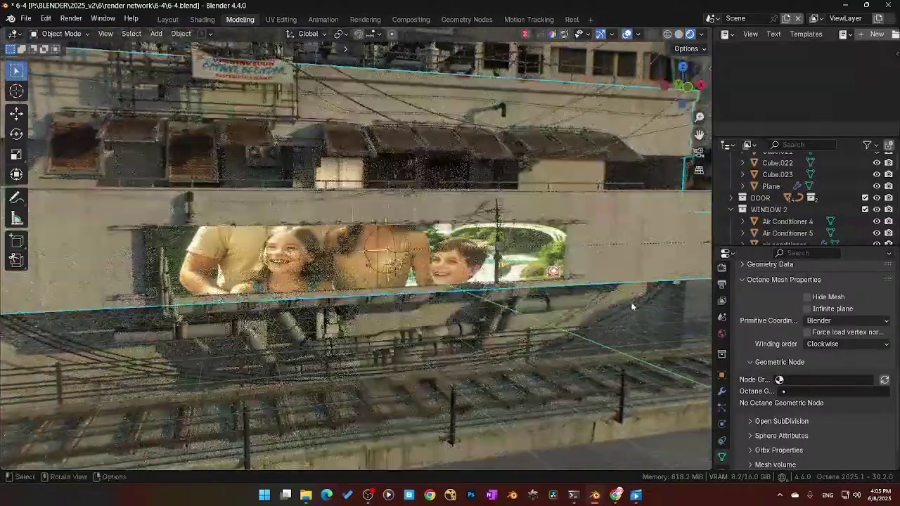
left_click(634, 305)
left_click(639, 34)
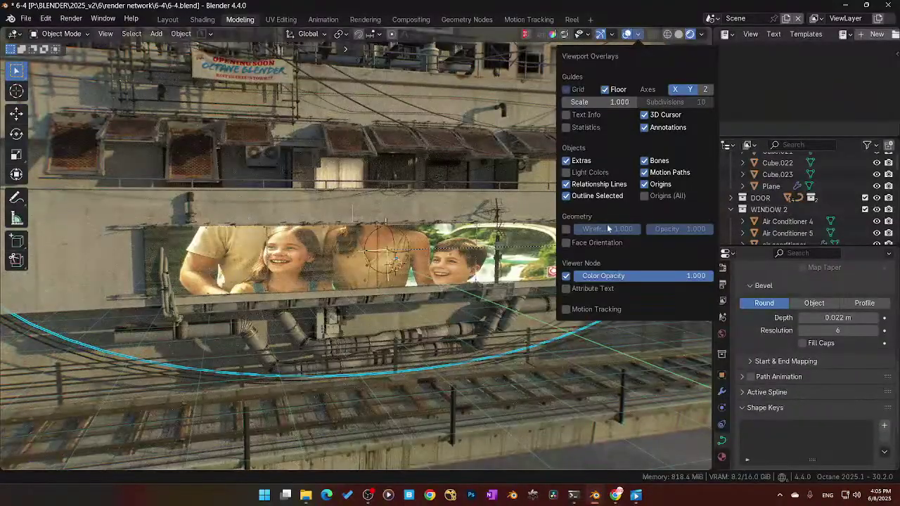
left_click(606, 90)
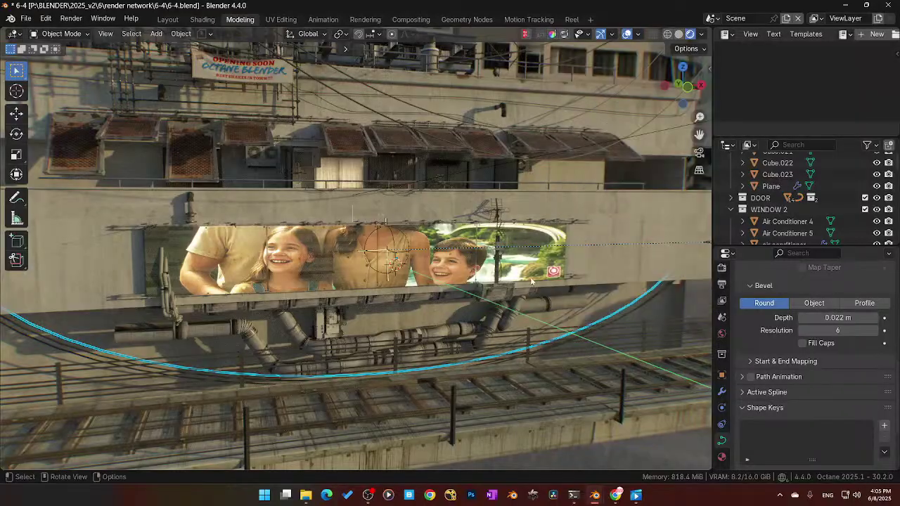
Step: Isolate the lower concrete wall behind the pipes in local view and look at it from the front
middle_click_drag(542, 286, 321, 416)
left_click(384, 433)
middle_click_drag(384, 433, 469, 367)
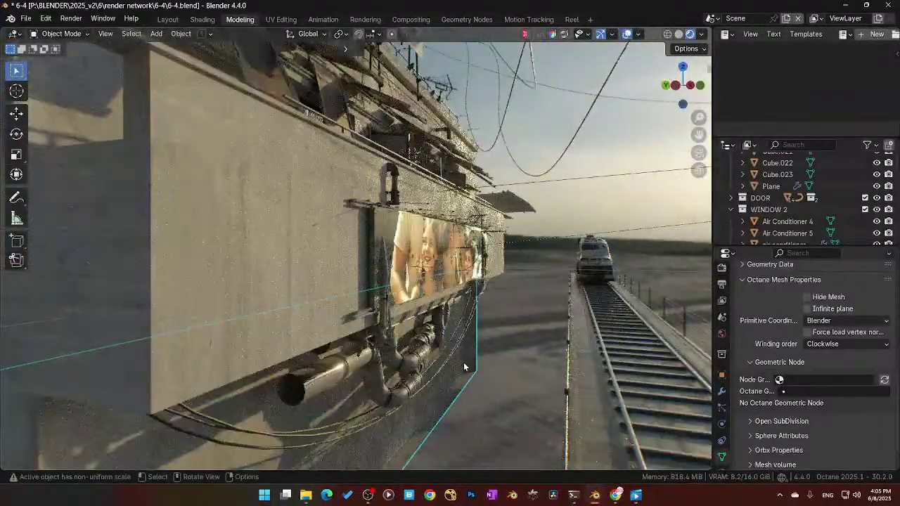
key("KP_Divide")
middle_click_drag(427, 303, 352, 335)
key("KP_1")
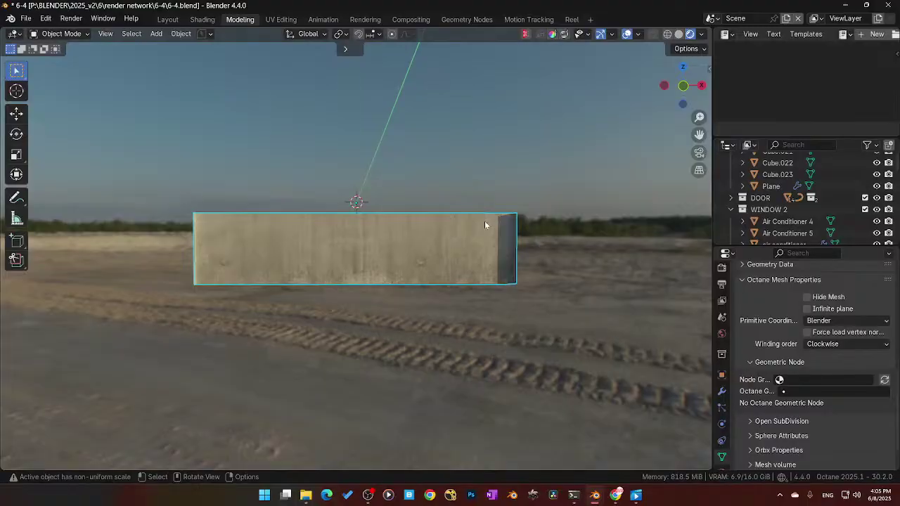
Step: Look at the isolated wall's Concrete wall material in the Shading workspace, and return to the Modeling workspace in Edit Mode
left_click(202, 19)
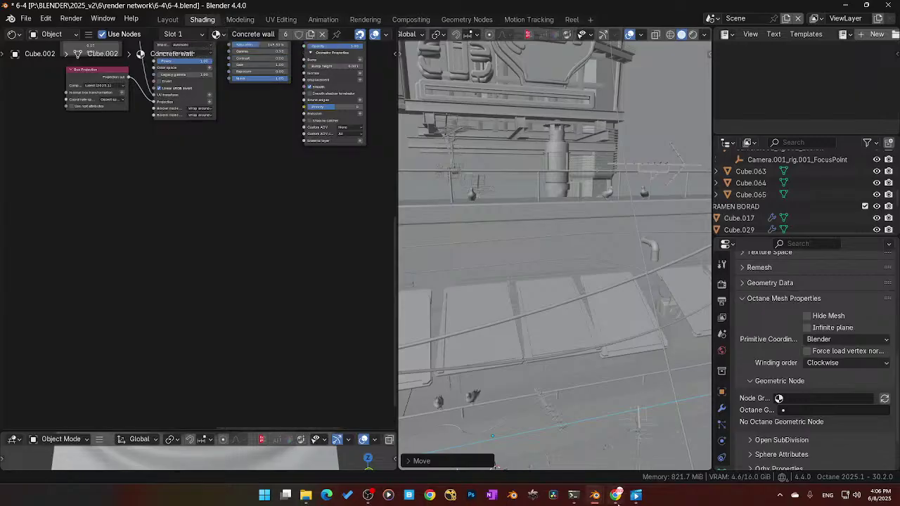
mouse_move(617, 497)
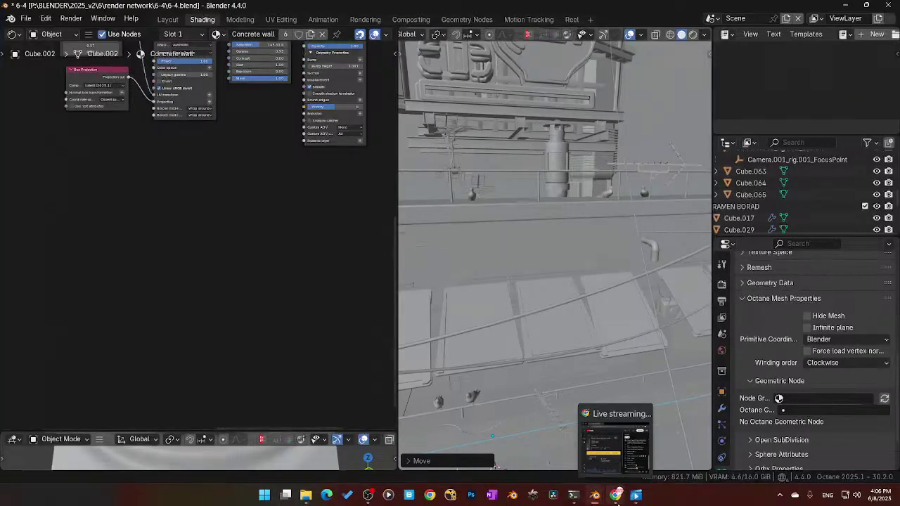
scroll(636, 276, "down", 4)
scroll(634, 283, "down", 4)
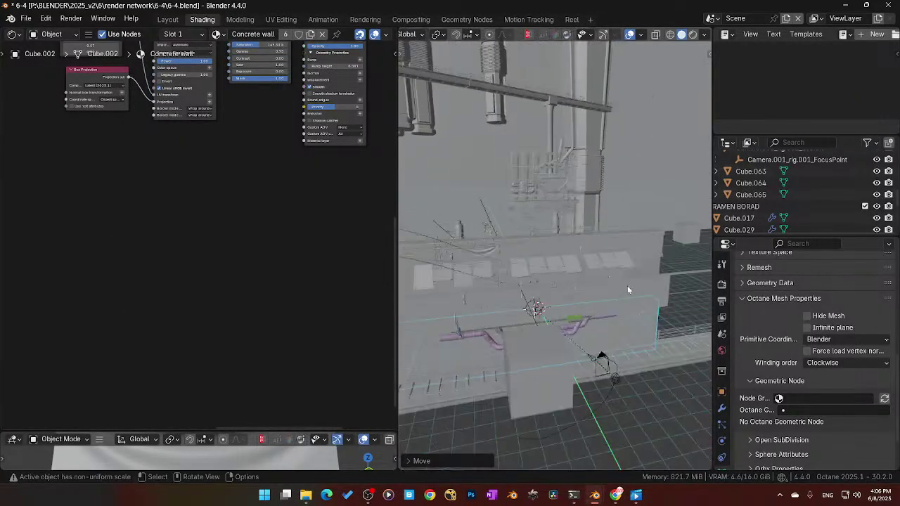
left_click(168, 20)
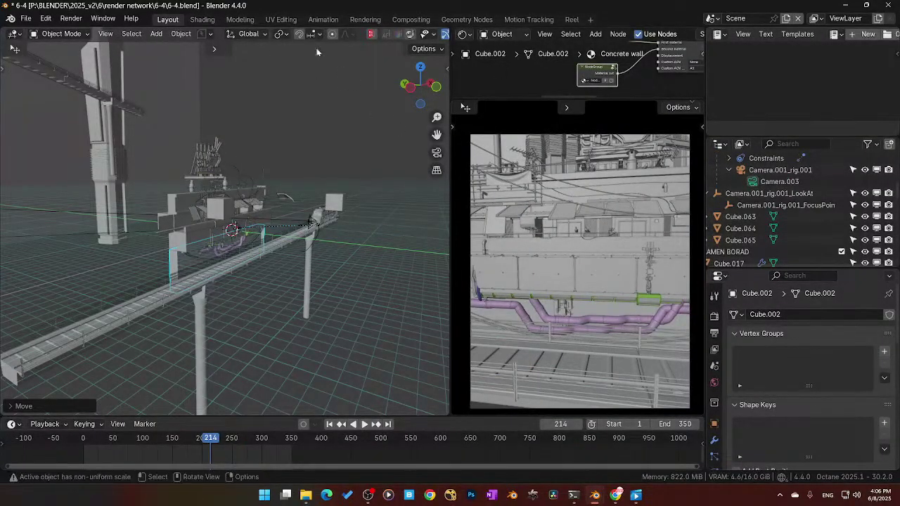
left_click(203, 19)
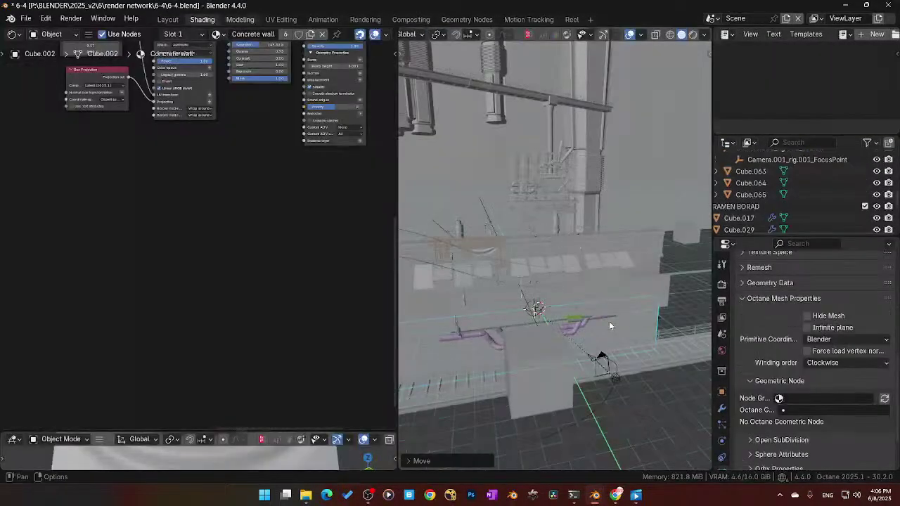
key("ctrl+Page_Down")
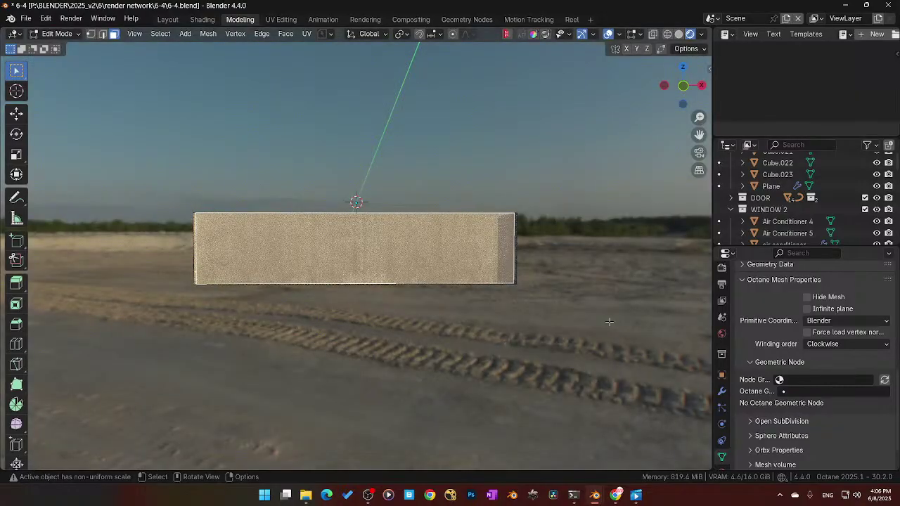
Step: Switch from Edit Mode to Object Mode and toggle local view to isolate the lower concrete wall again
key("KP_Divide")
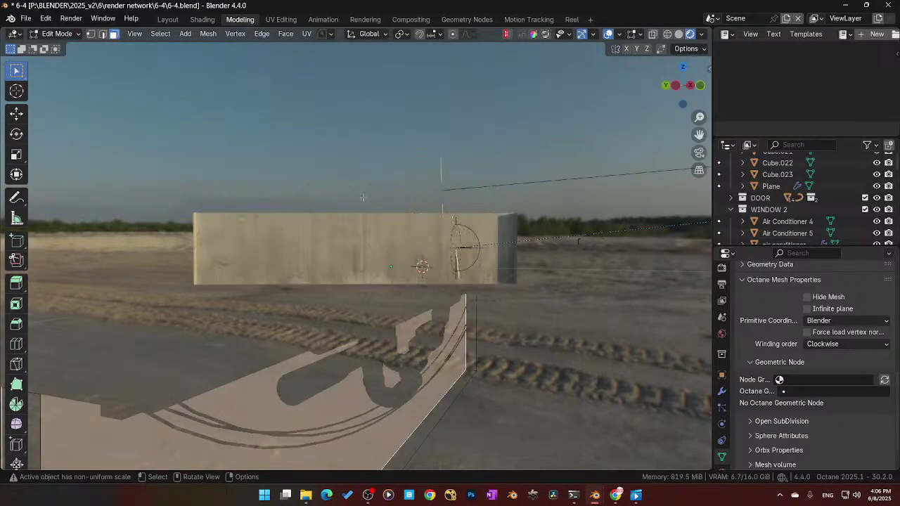
key("Tab")
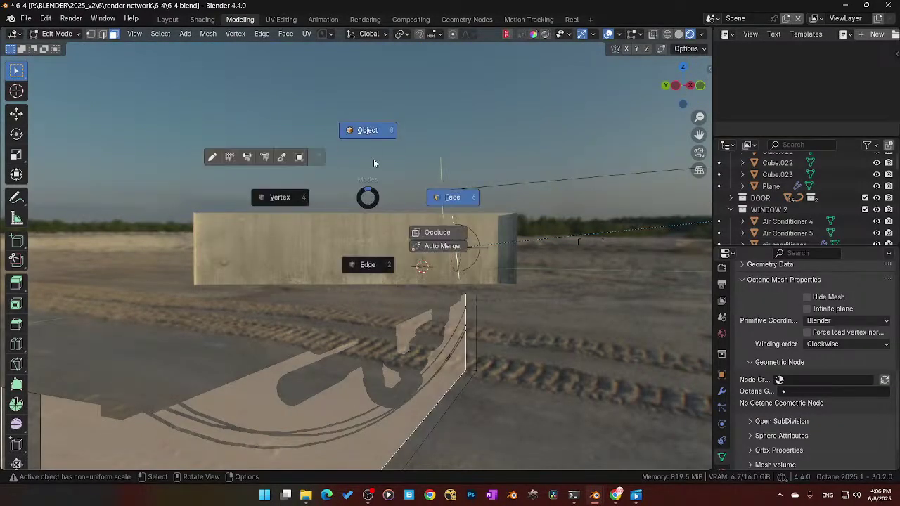
left_click(374, 159)
key("KP_Divide")
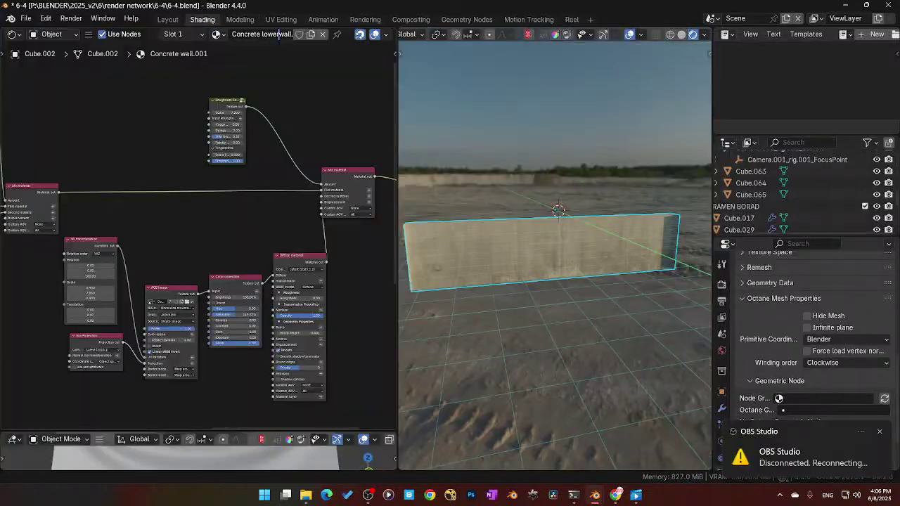
Step: Rename the lower wall's material to Concrete lower wall.001 in the Shading workspace
type("lower walwall")
key("BackSpace")
key("BackSpace")
key("BackSpace")
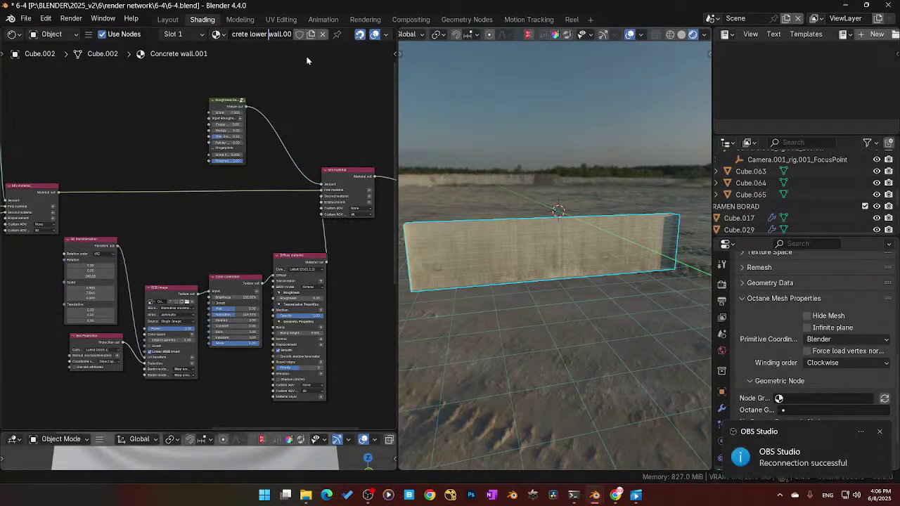
key("Return")
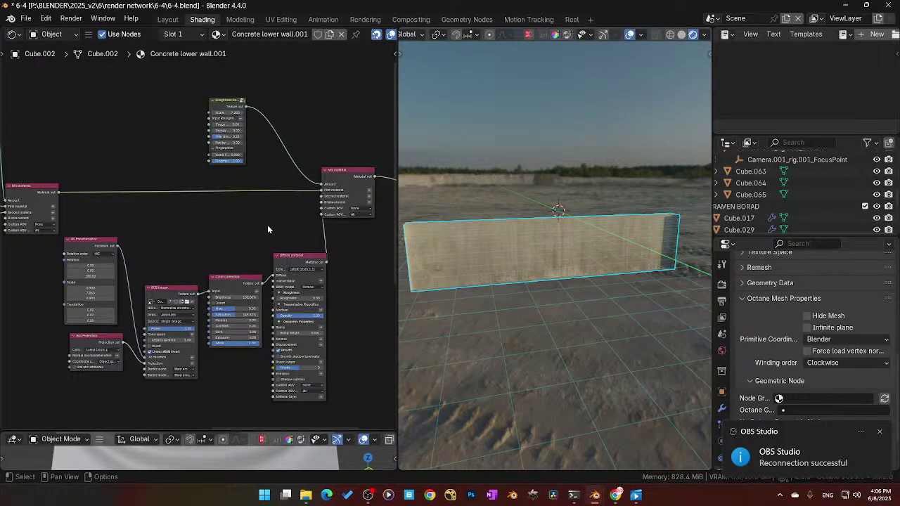
Step: Reposition the final Mix material node slightly and move the Material Output node farther away to open space between them
scroll(267, 226, "down", 5)
middle_click_drag(248, 209, 174, 178)
scroll(280, 266, "up", 7)
middle_click_drag(279, 266, 191, 336)
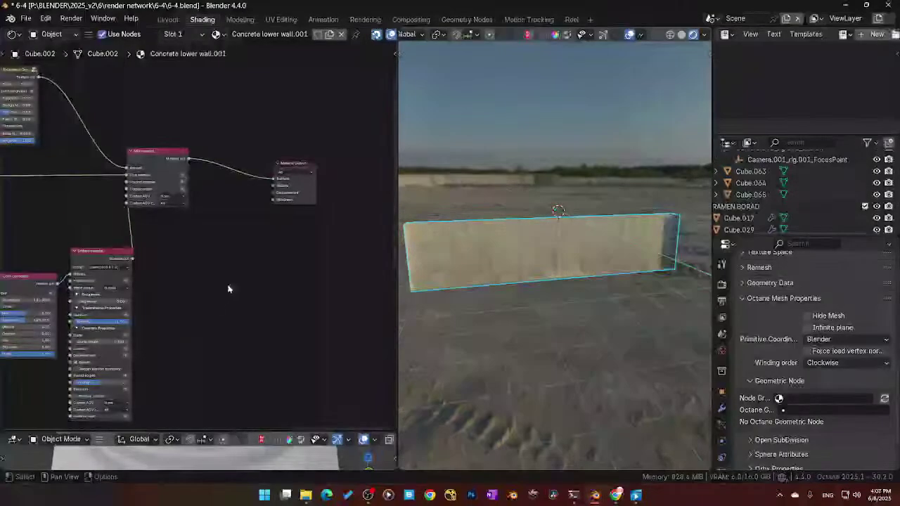
left_click(281, 196)
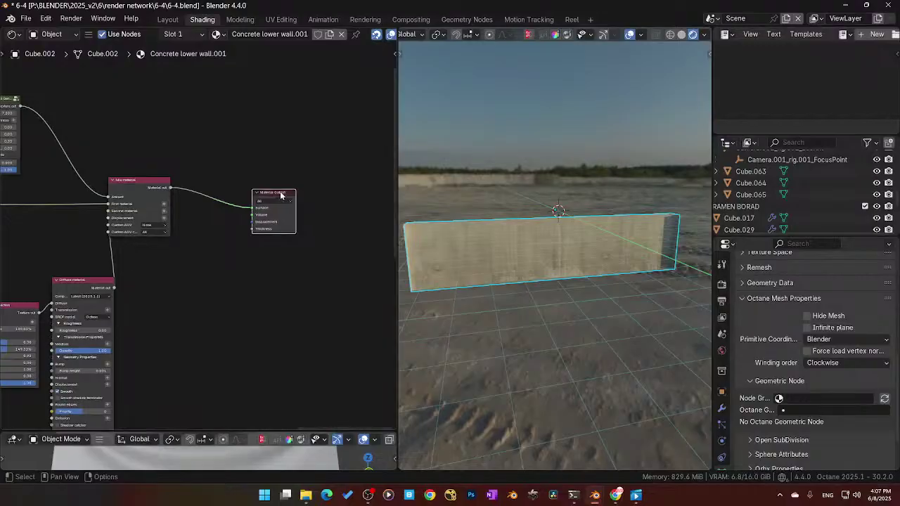
left_click_drag(281, 195, 405, 177)
left_click_drag(118, 183, 144, 181)
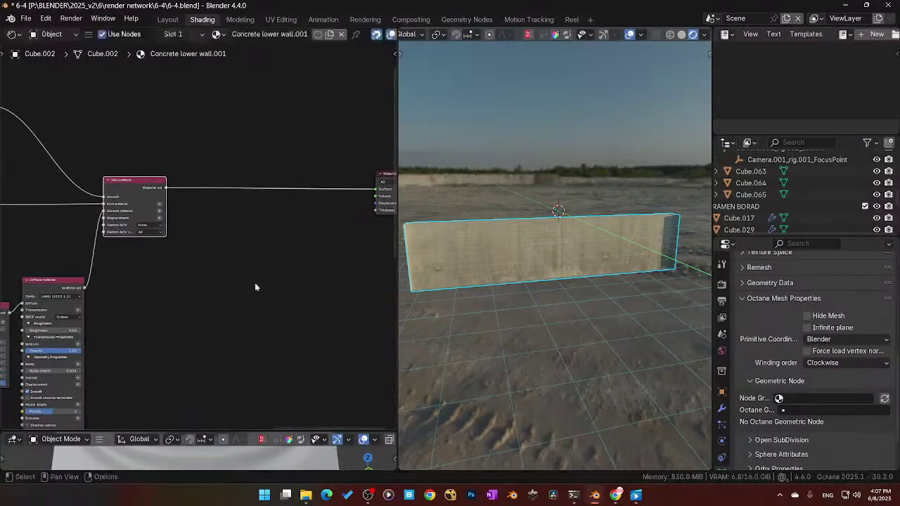
middle_click_drag(255, 286, 129, 283)
left_click(276, 181)
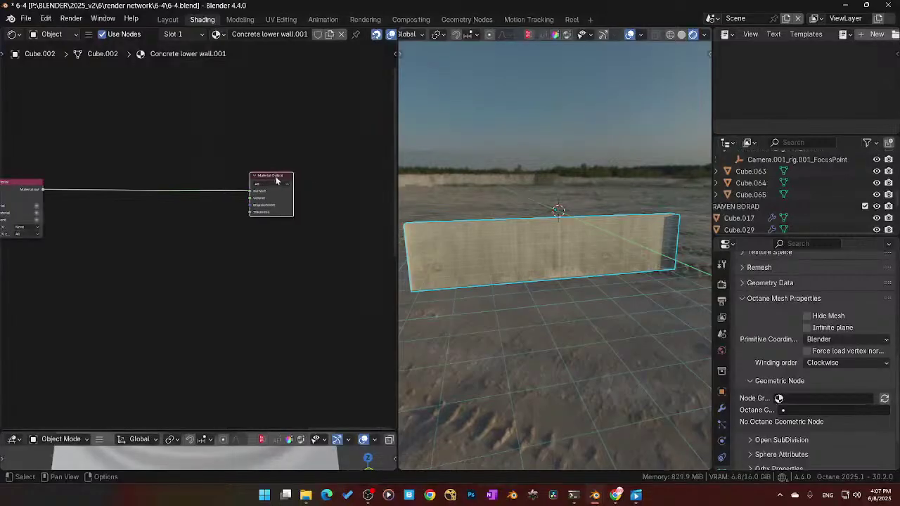
left_click_drag(276, 181, 326, 180)
scroll(258, 245, "down", 4)
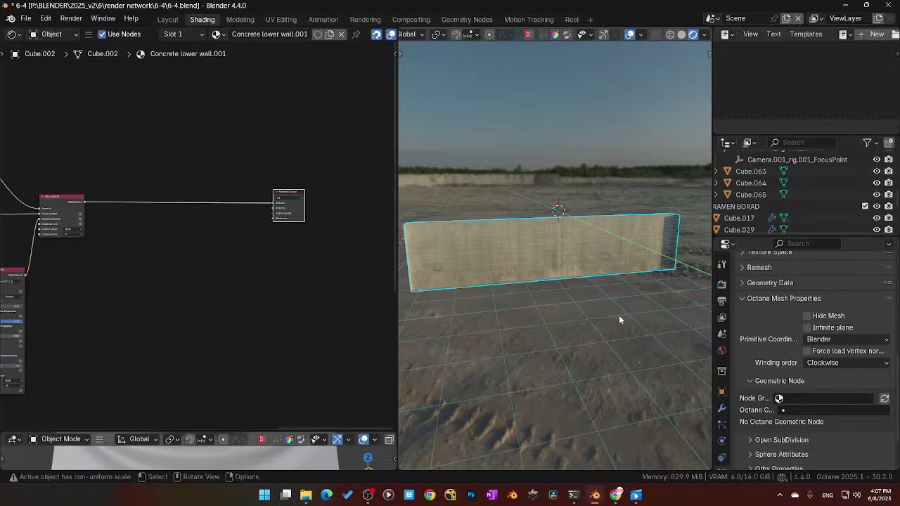
scroll(114, 295, "down", 5)
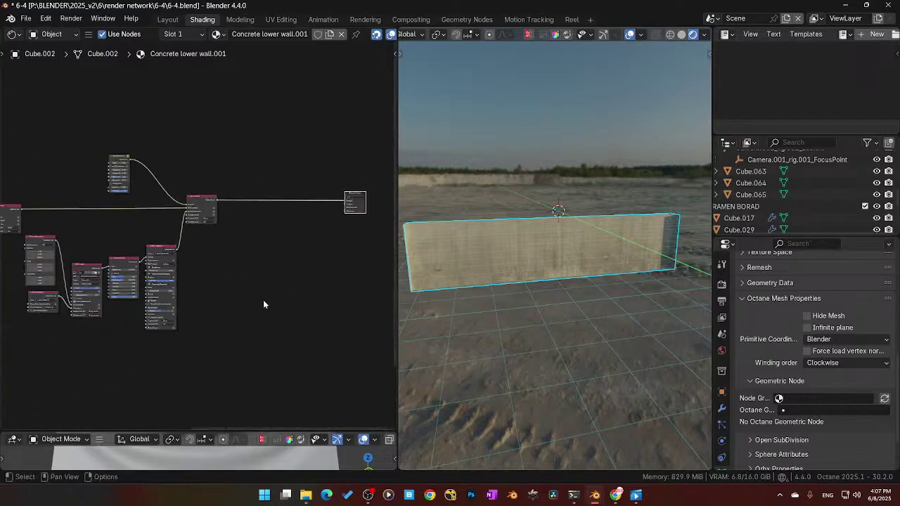
scroll(154, 336, "up", 5)
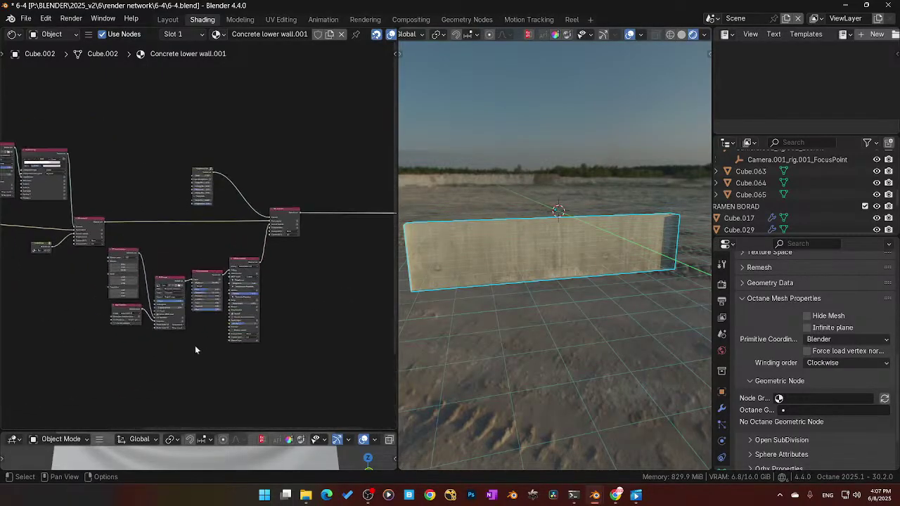
middle_click_drag(206, 263, 211, 258)
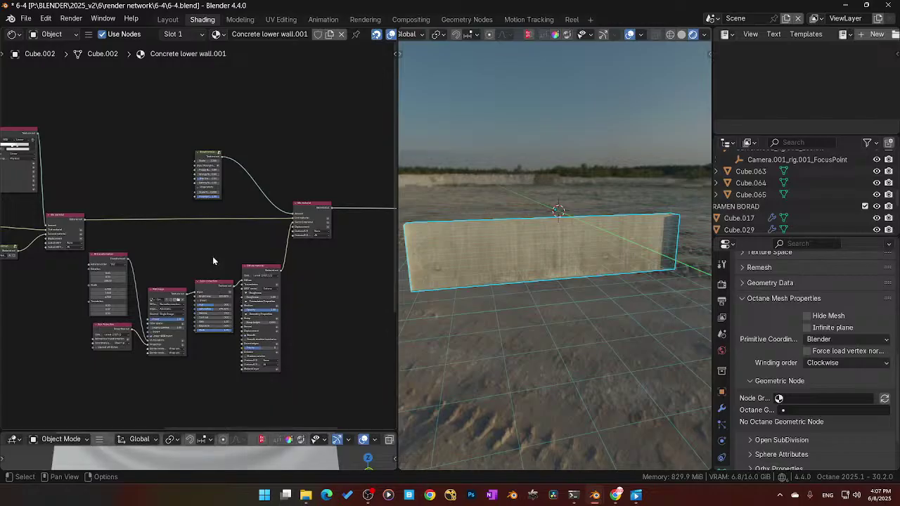
scroll(167, 247, "down", 2)
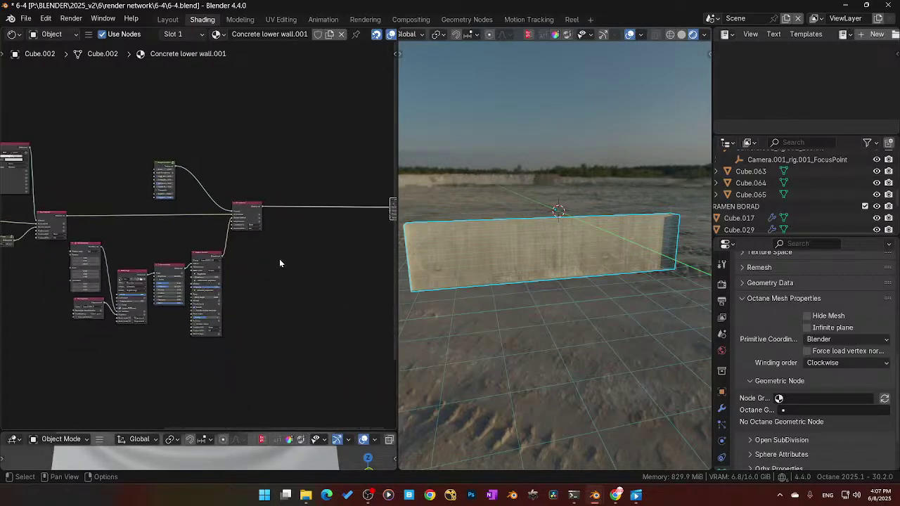
middle_click_drag(279, 259, 241, 267)
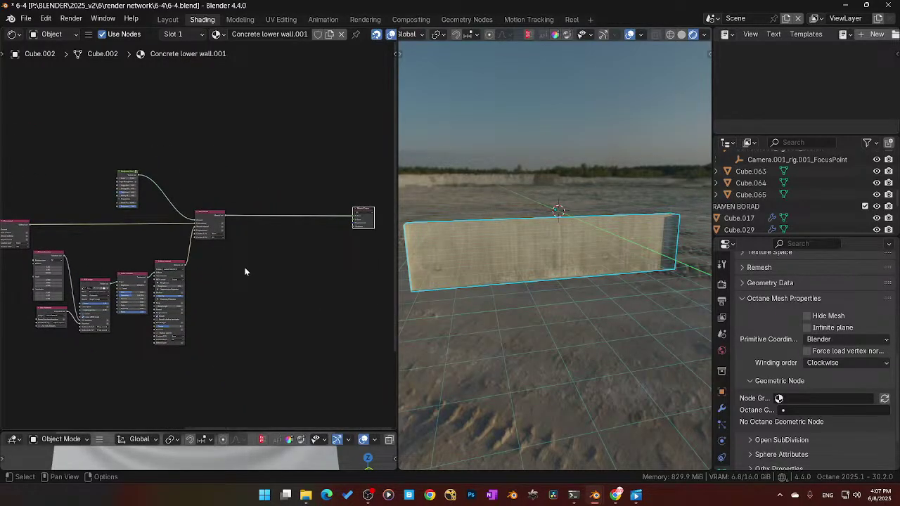